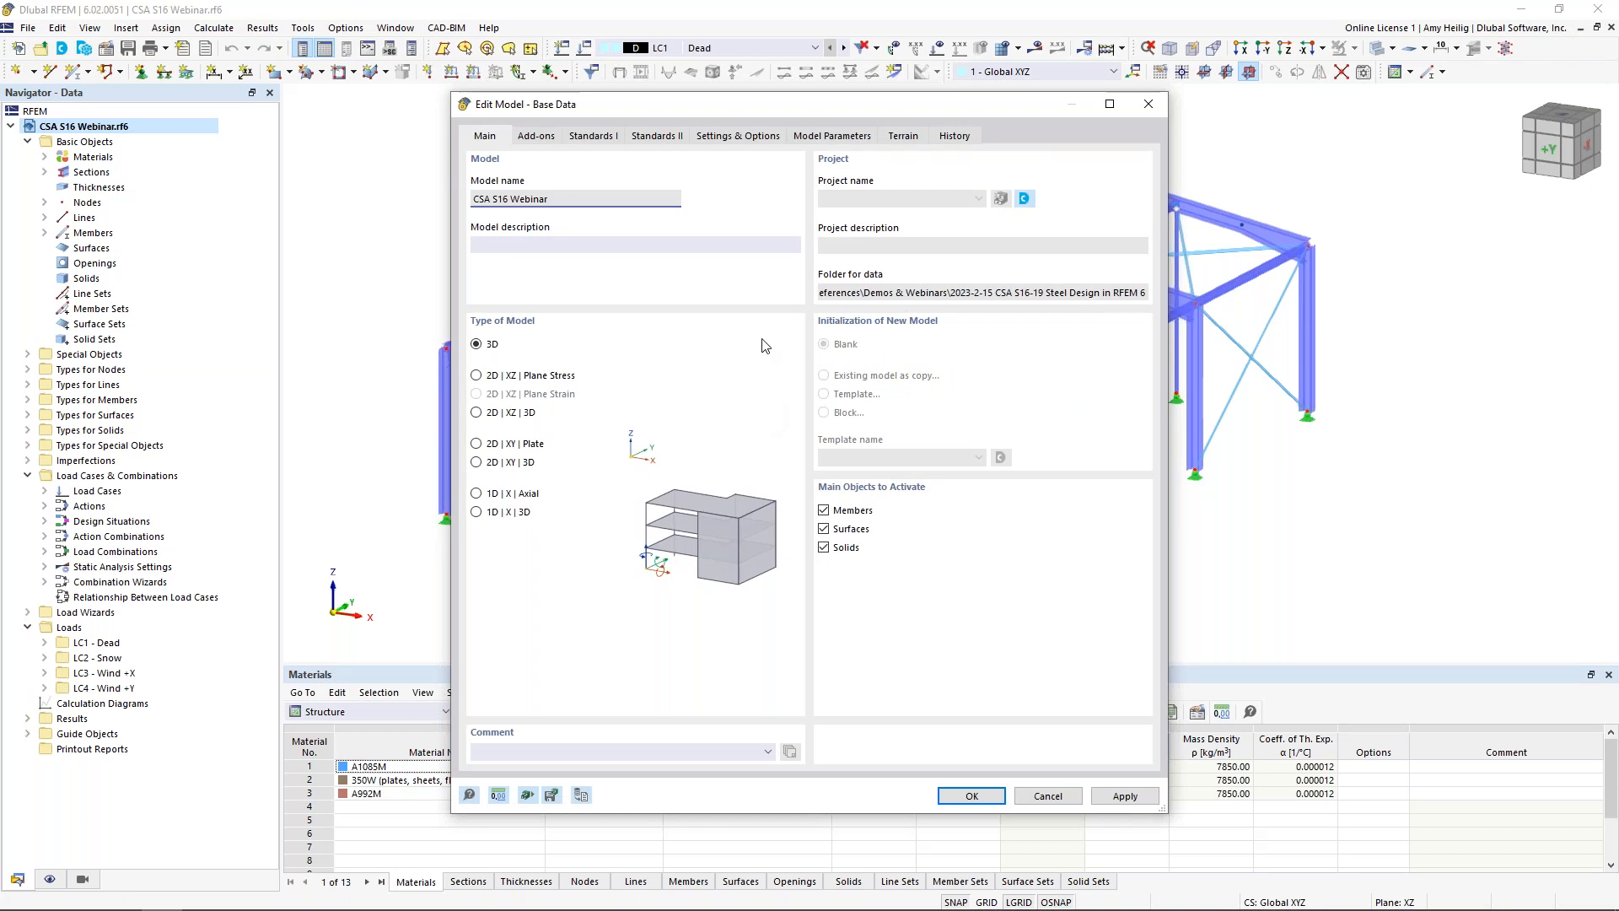
- Review the model's base data, covering the available add-ons and the standard group and edition options for load combinations, without changing them
{"action": "left_click", "coordinate": [536, 136]}
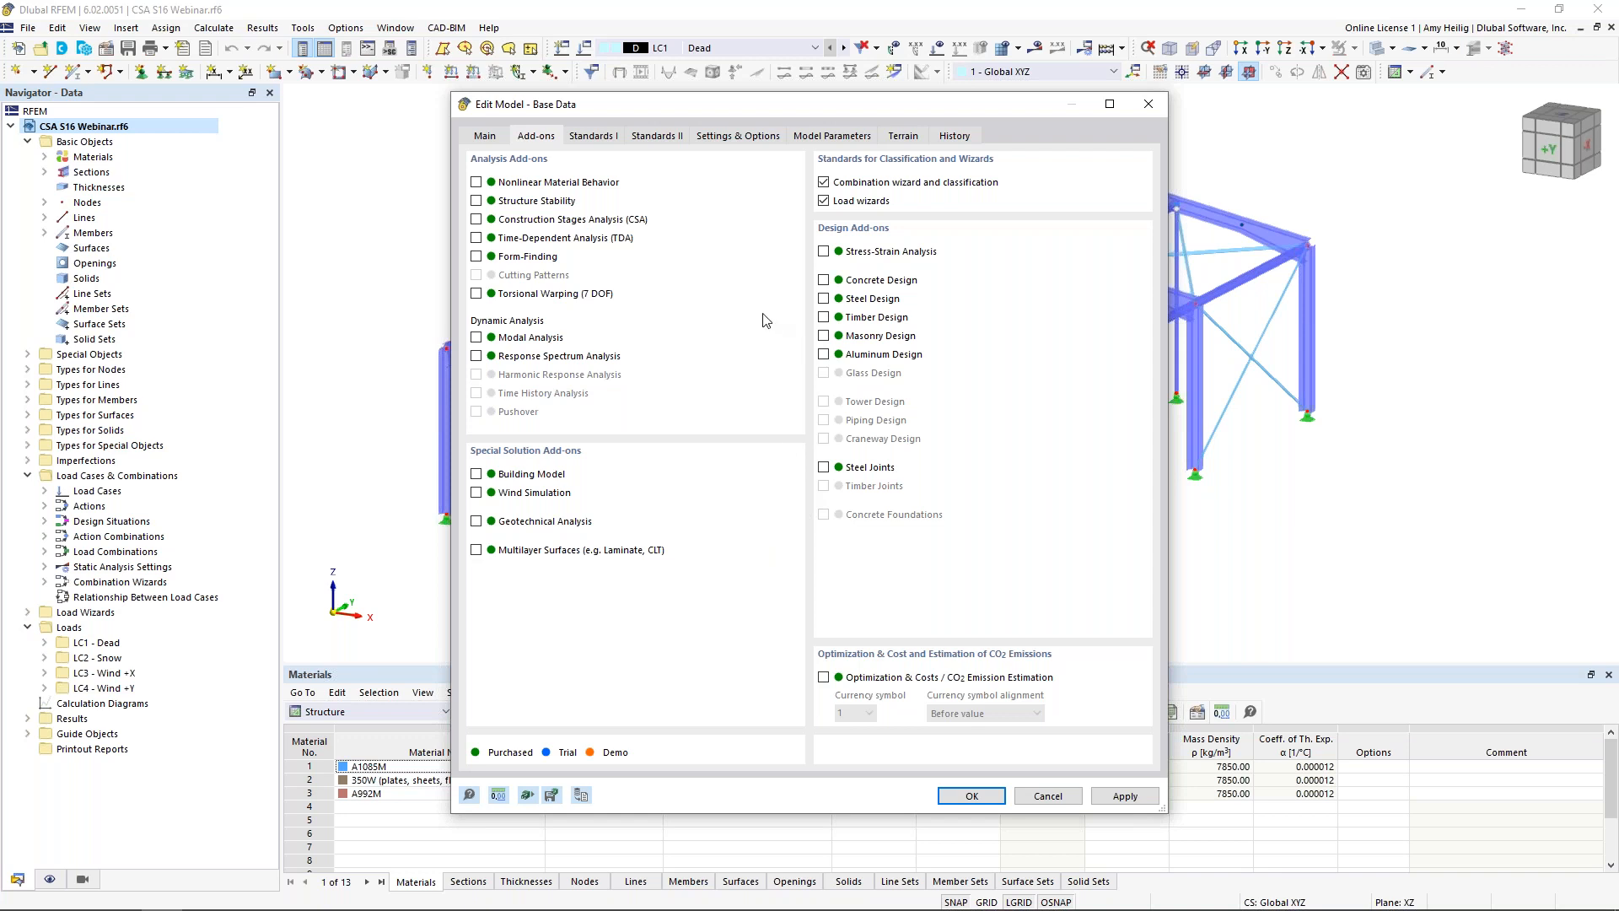
{"action": "left_click", "coordinate": [593, 138]}
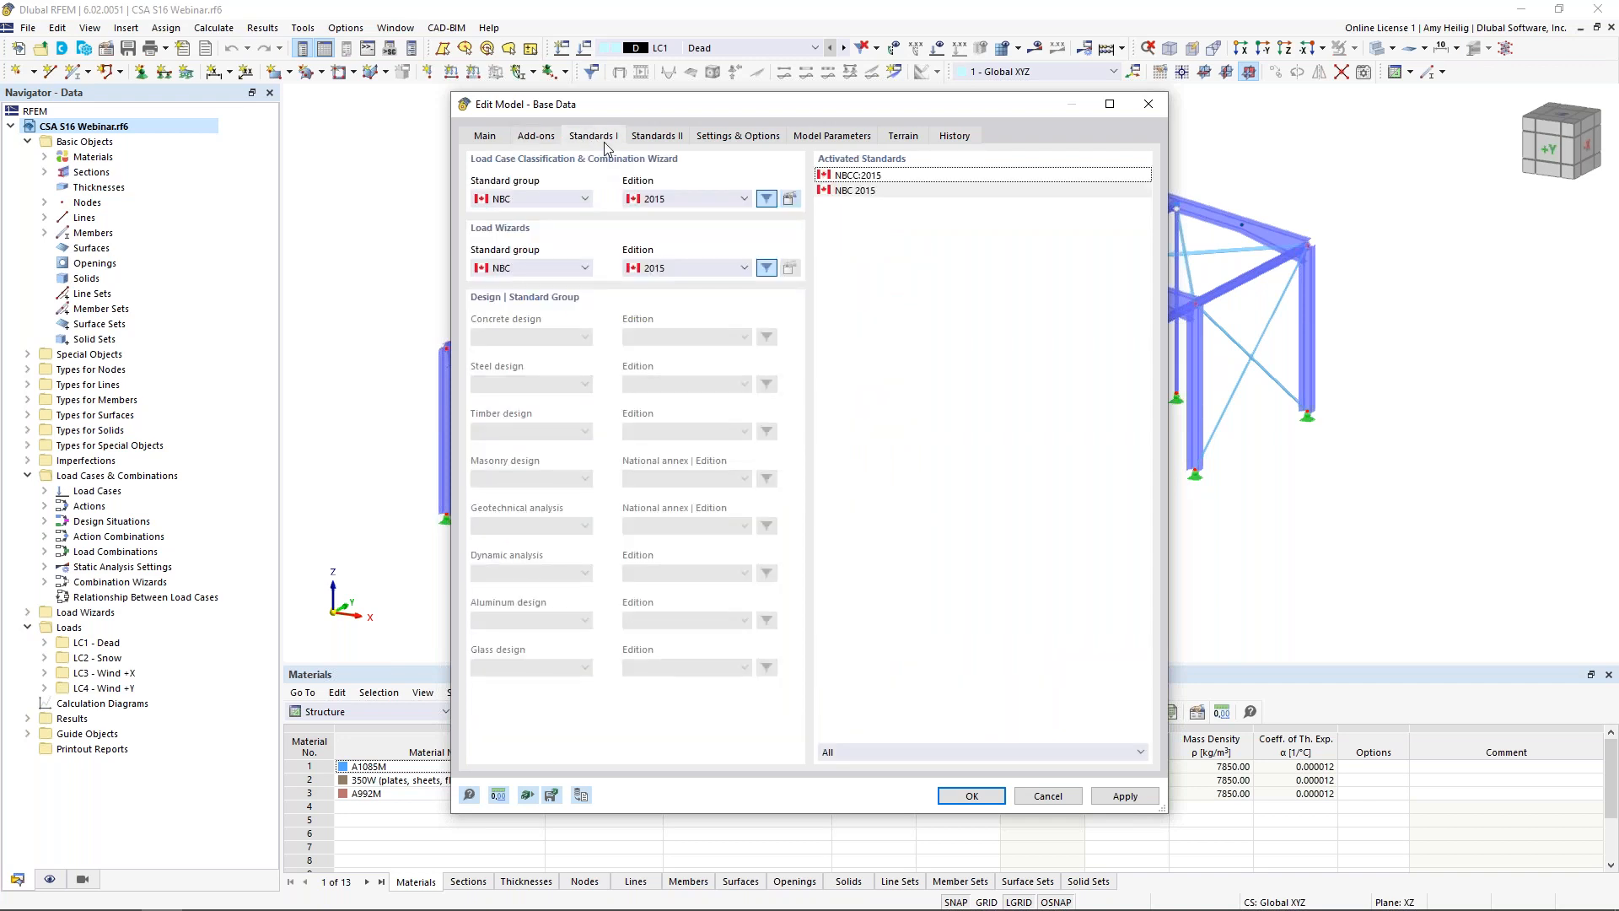
{"action": "left_click", "coordinate": [660, 203]}
{"action": "left_click", "coordinate": [685, 201]}
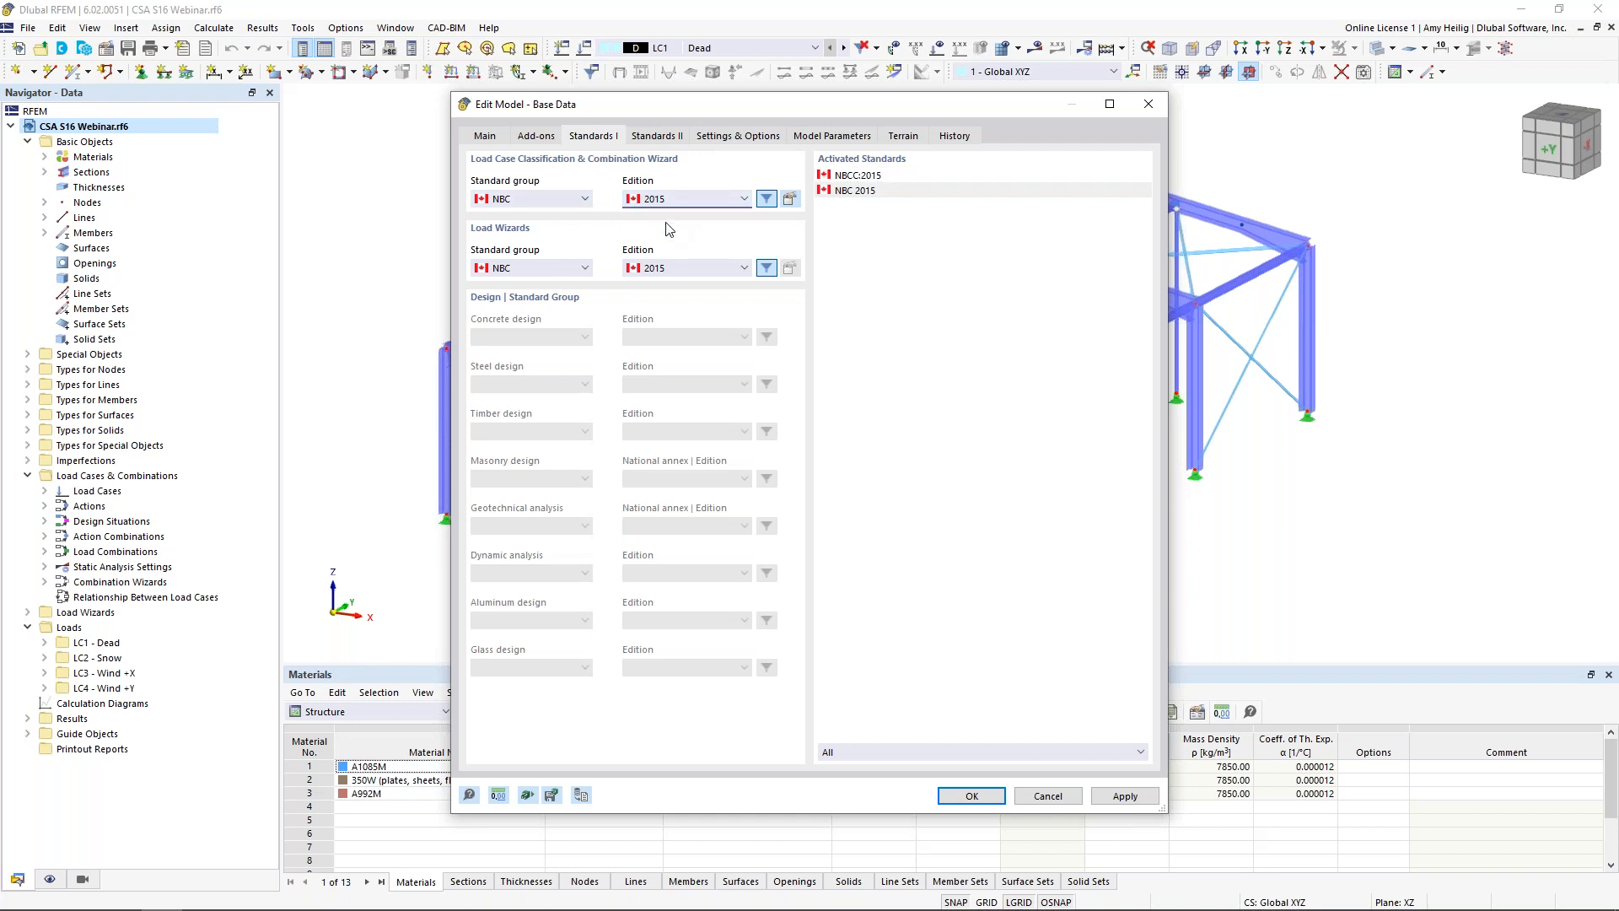
{"action": "left_click", "coordinate": [565, 202]}
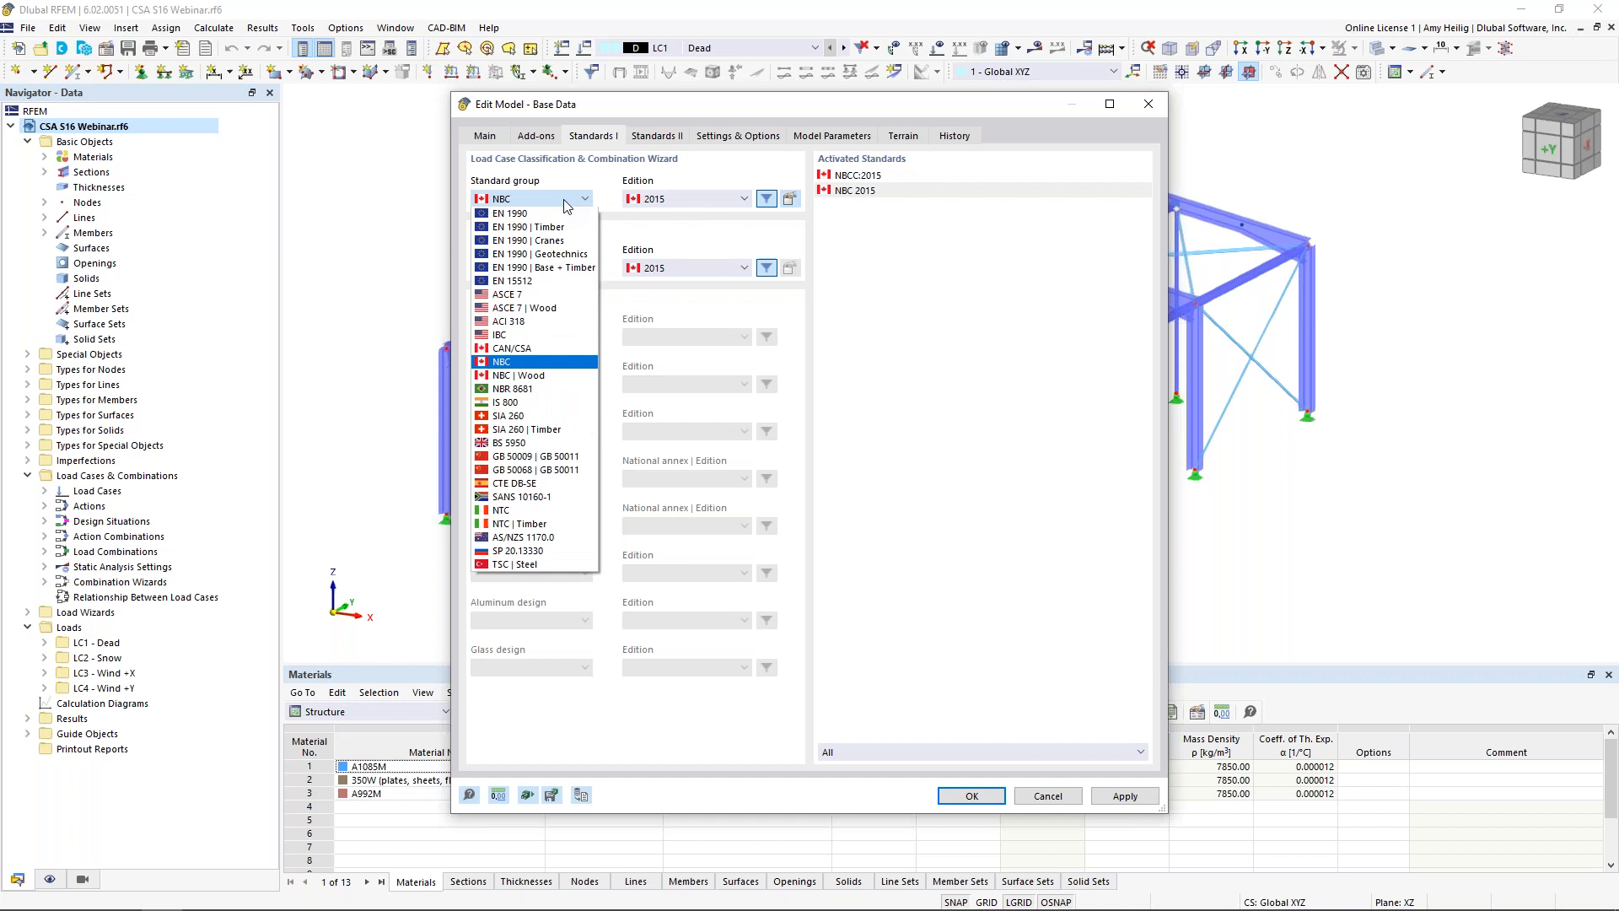
{"action": "left_click", "coordinate": [607, 189]}
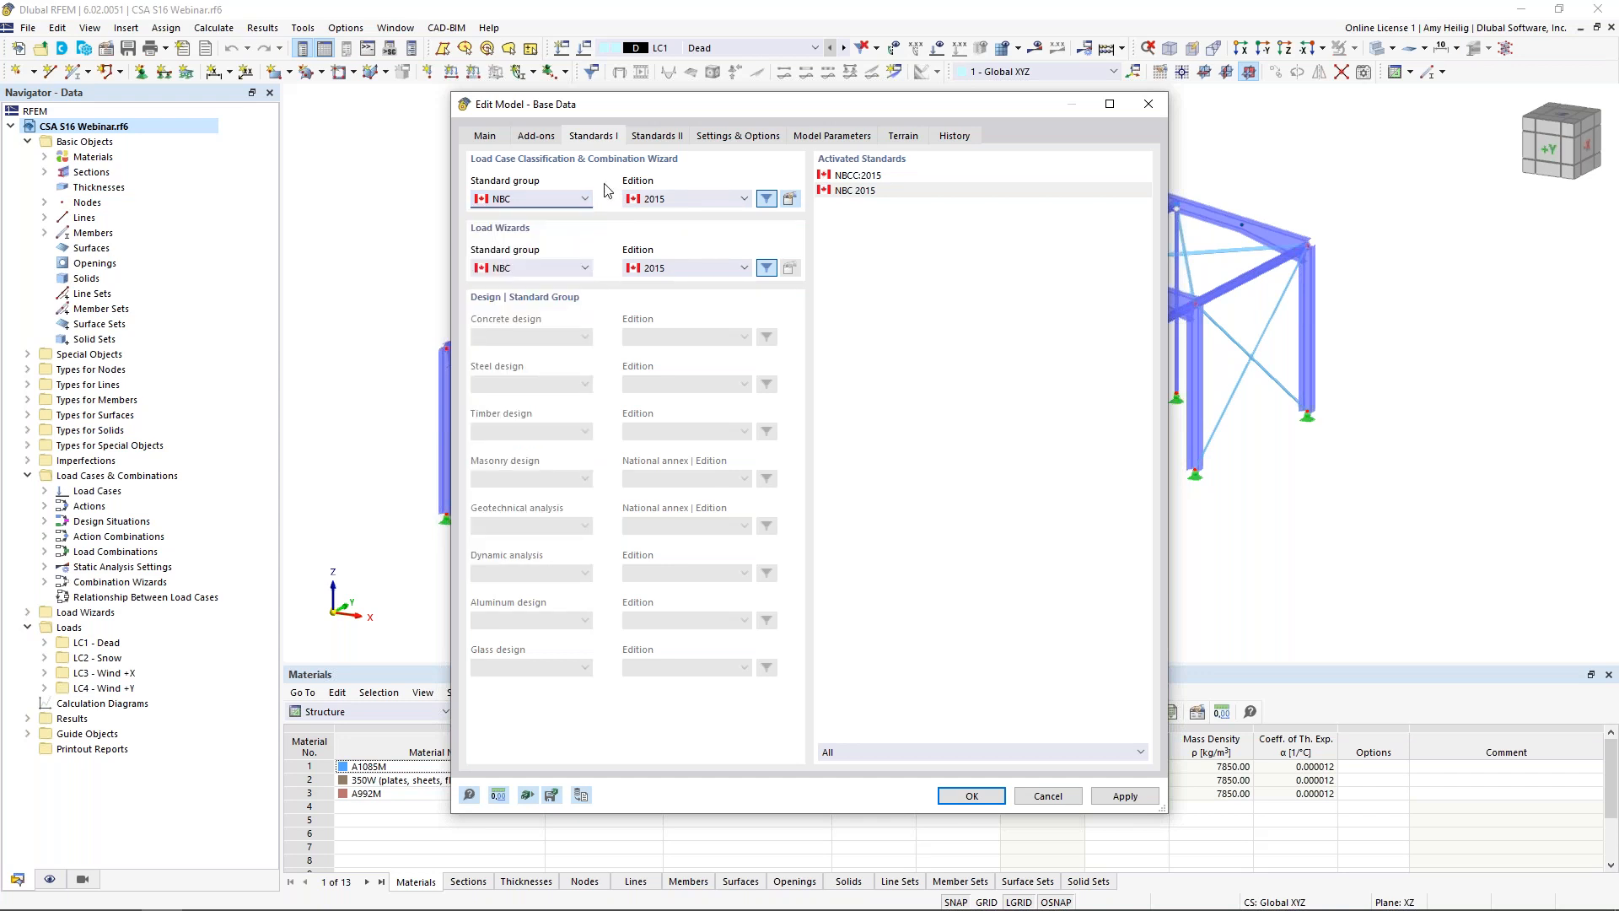
{"action": "left_click", "coordinate": [1035, 796]}
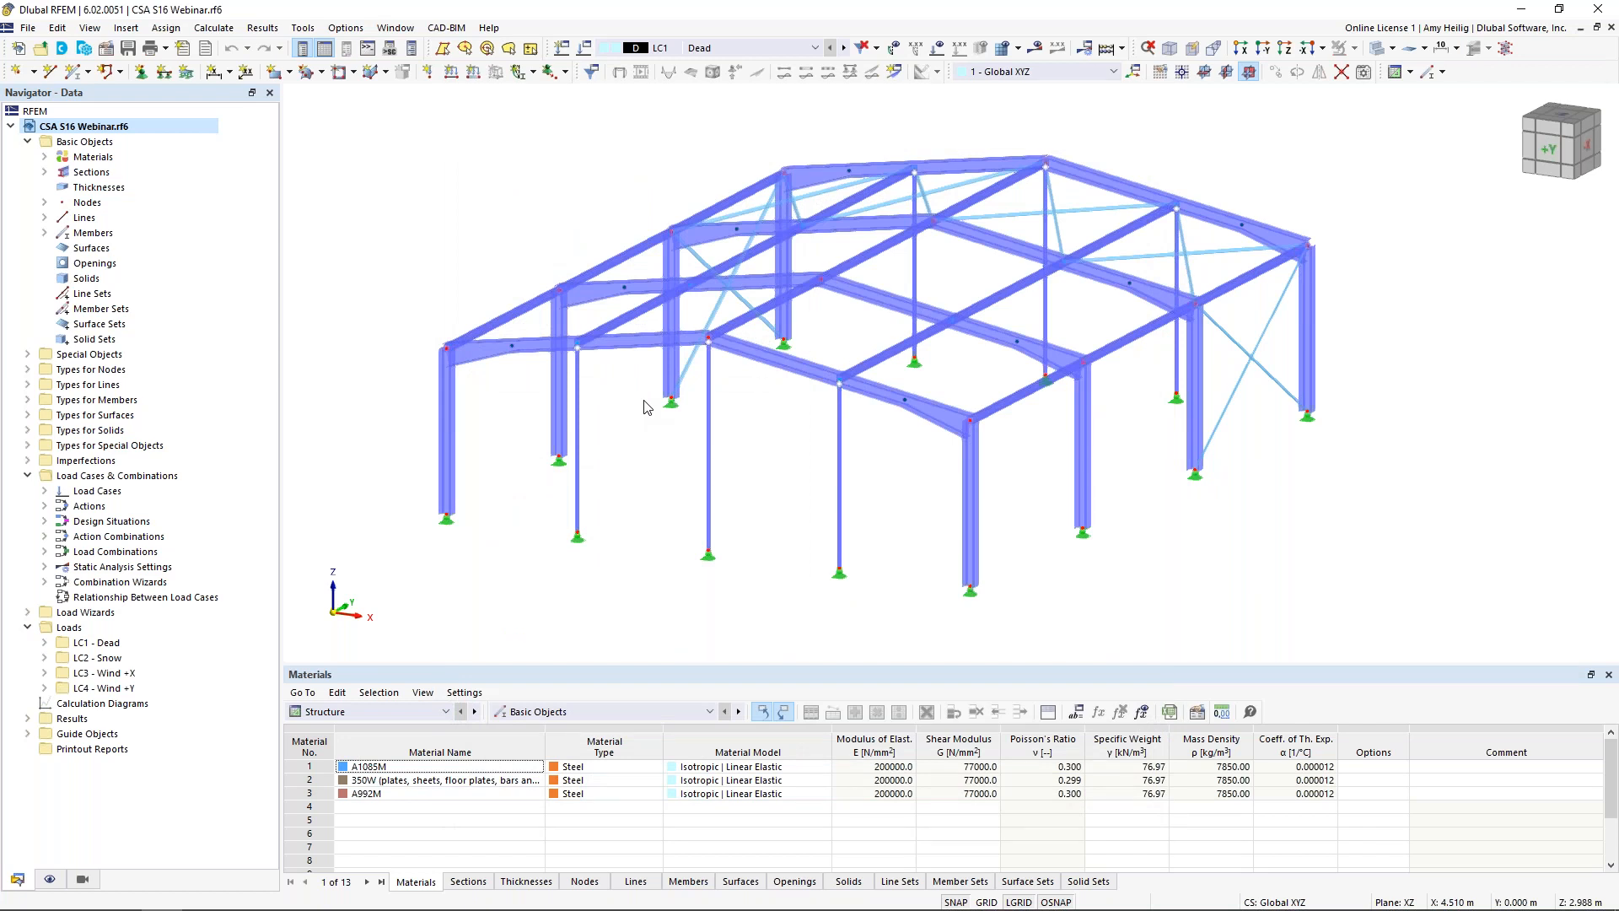
- Examine which frame members use the W 250x80, Sqr HSS 127x127x4.8, L 51x38x3.2 and Sqr HSS 51x51x3.2 sections
{"action": "left_click", "coordinate": [44, 172]}
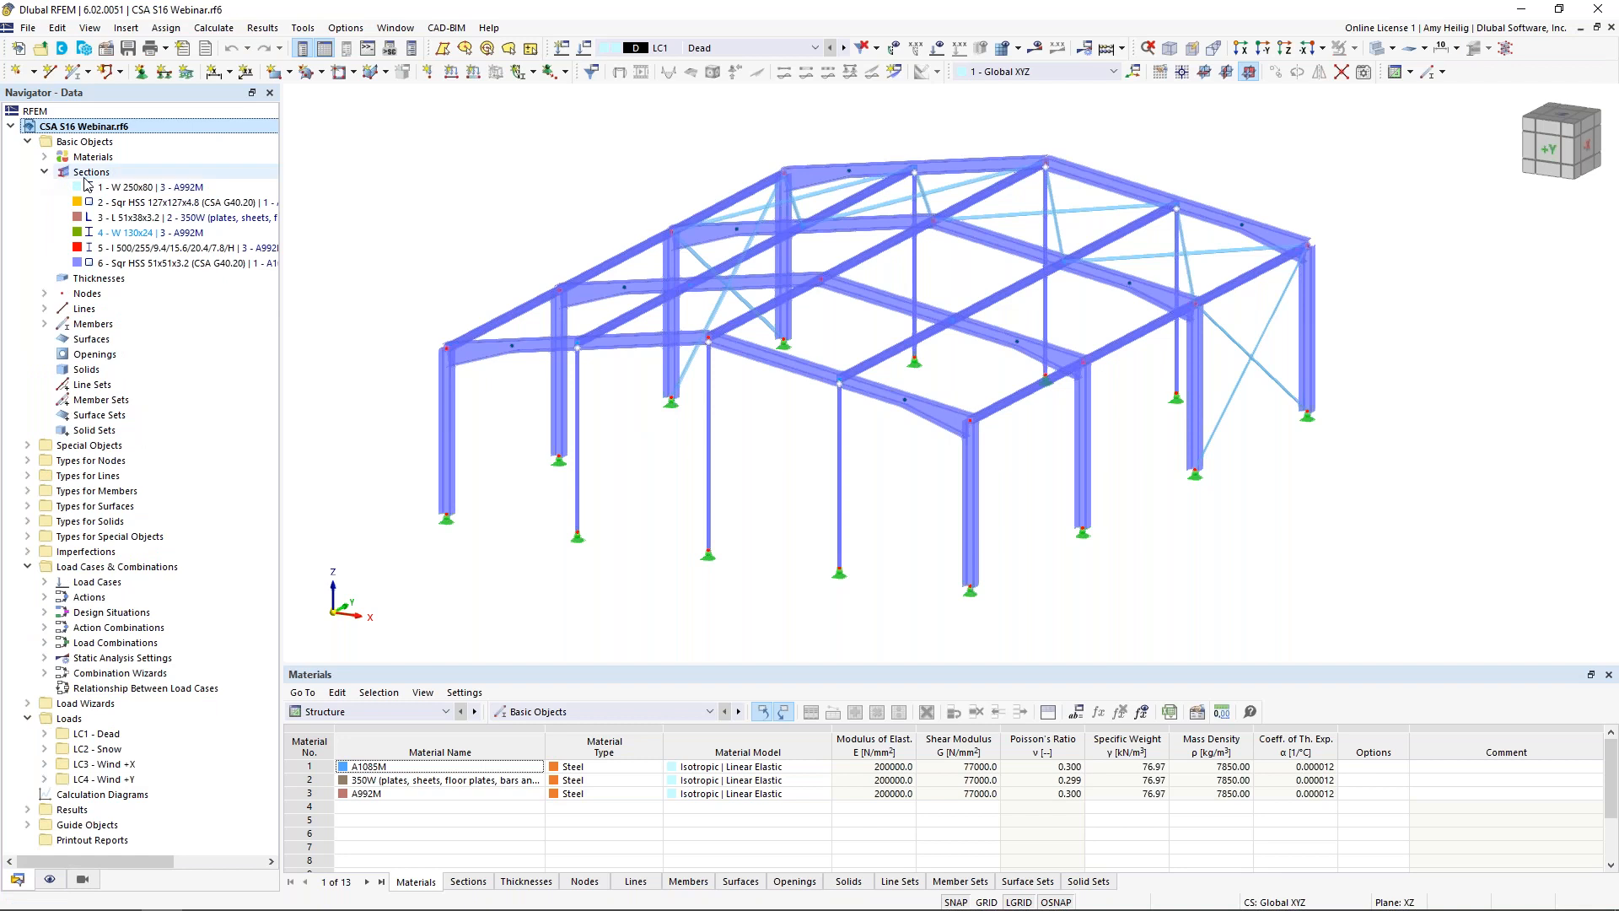
{"action": "left_click", "coordinate": [140, 189]}
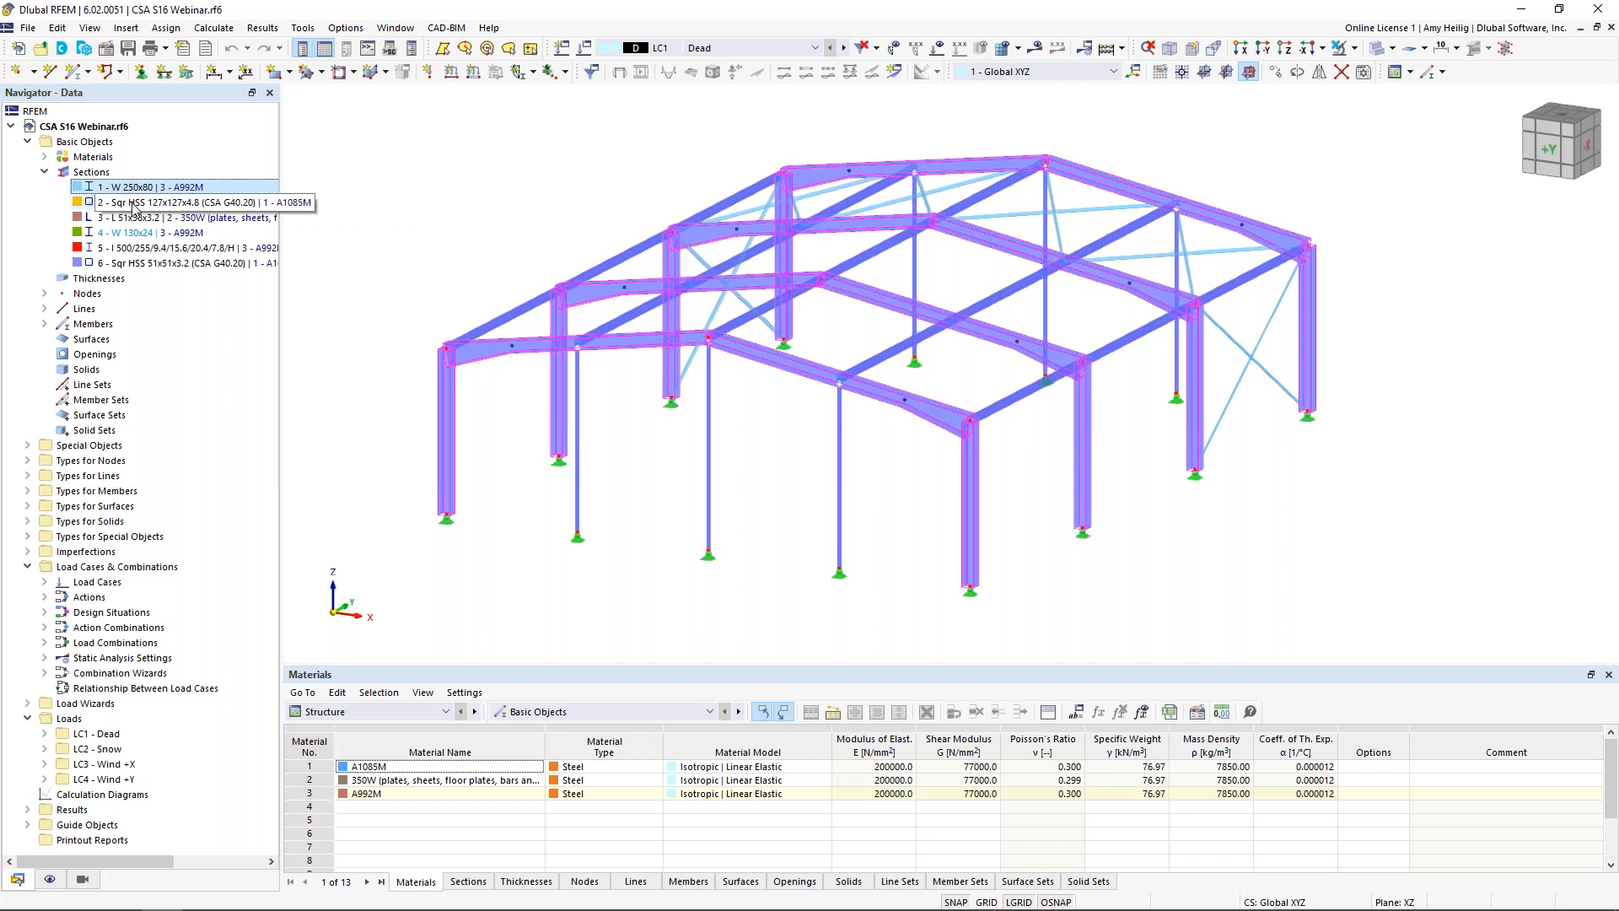
{"action": "left_click", "coordinate": [132, 206]}
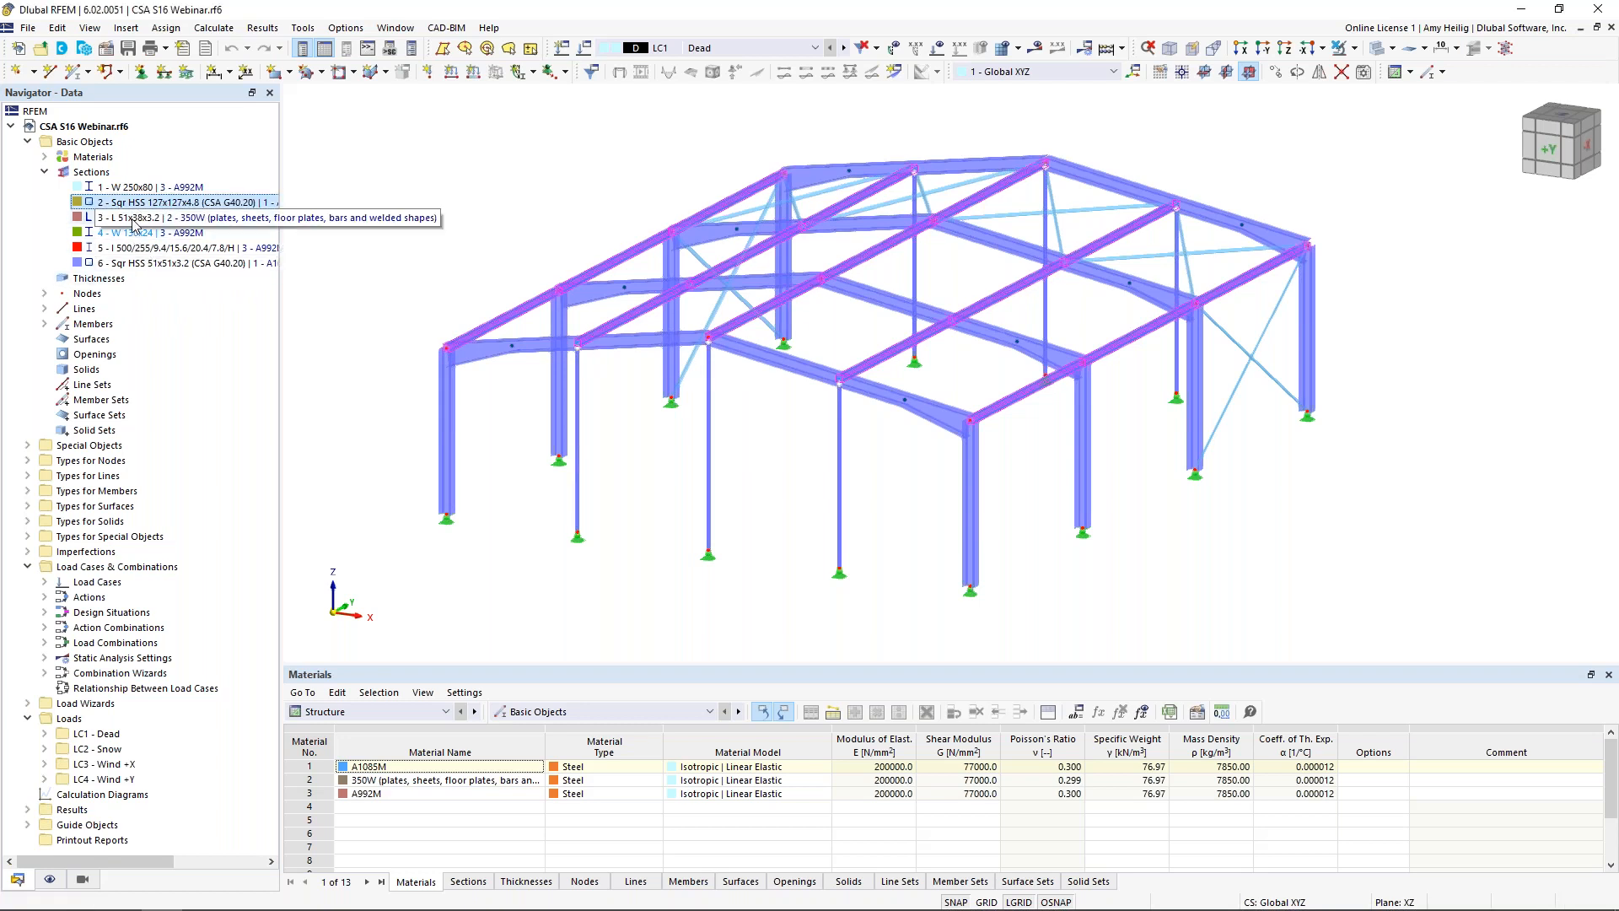
{"action": "left_click", "coordinate": [135, 218]}
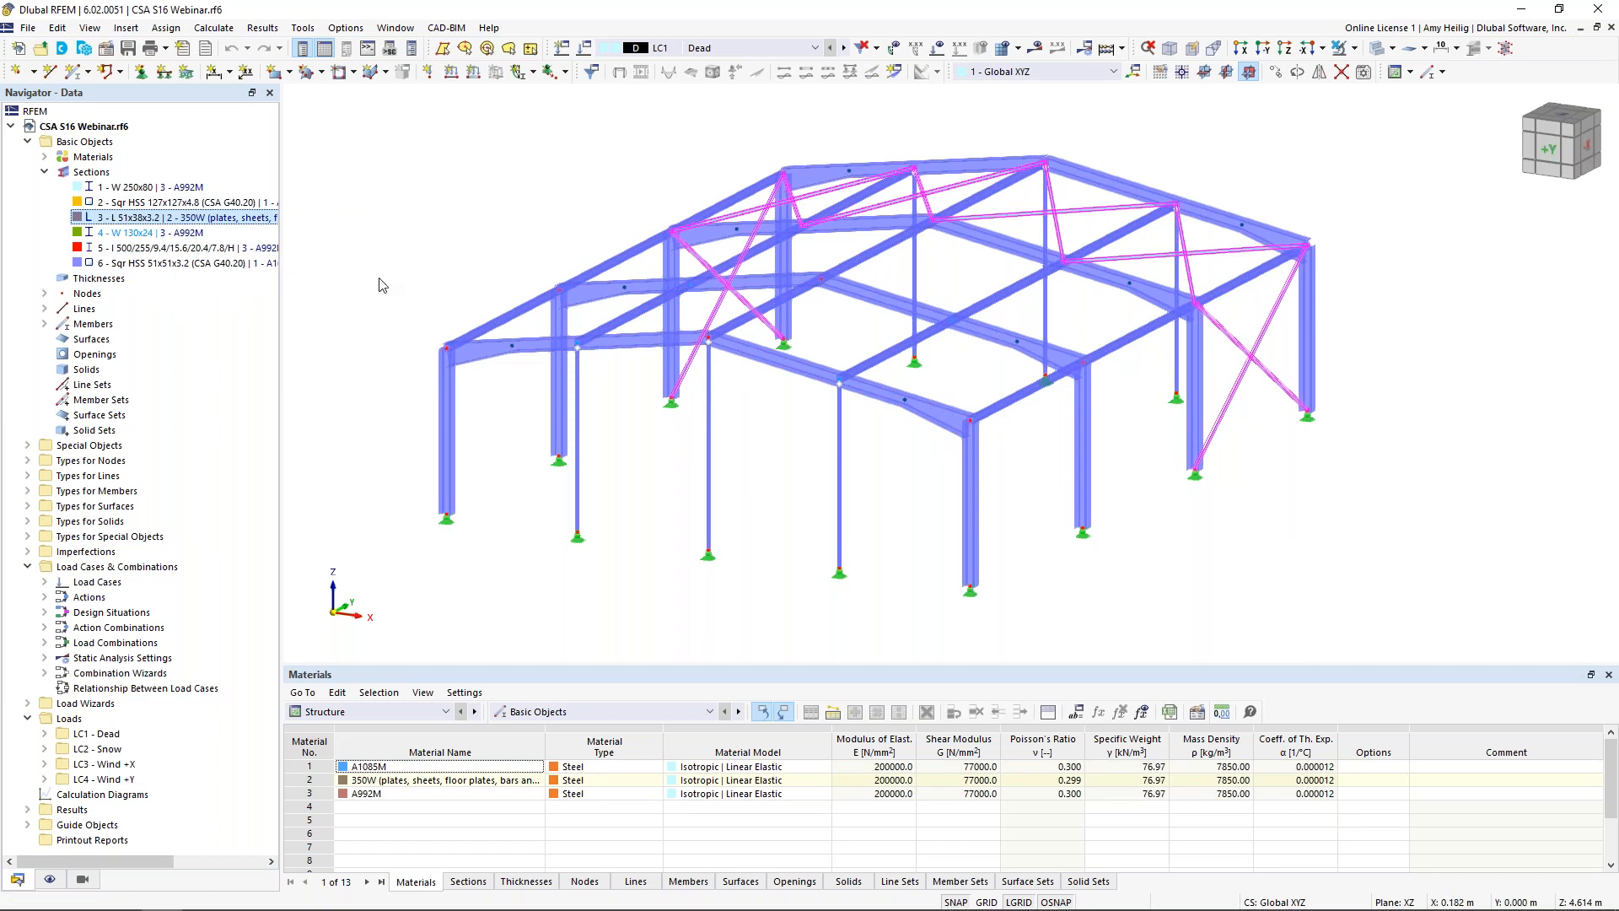
{"action": "left_click", "coordinate": [188, 268]}
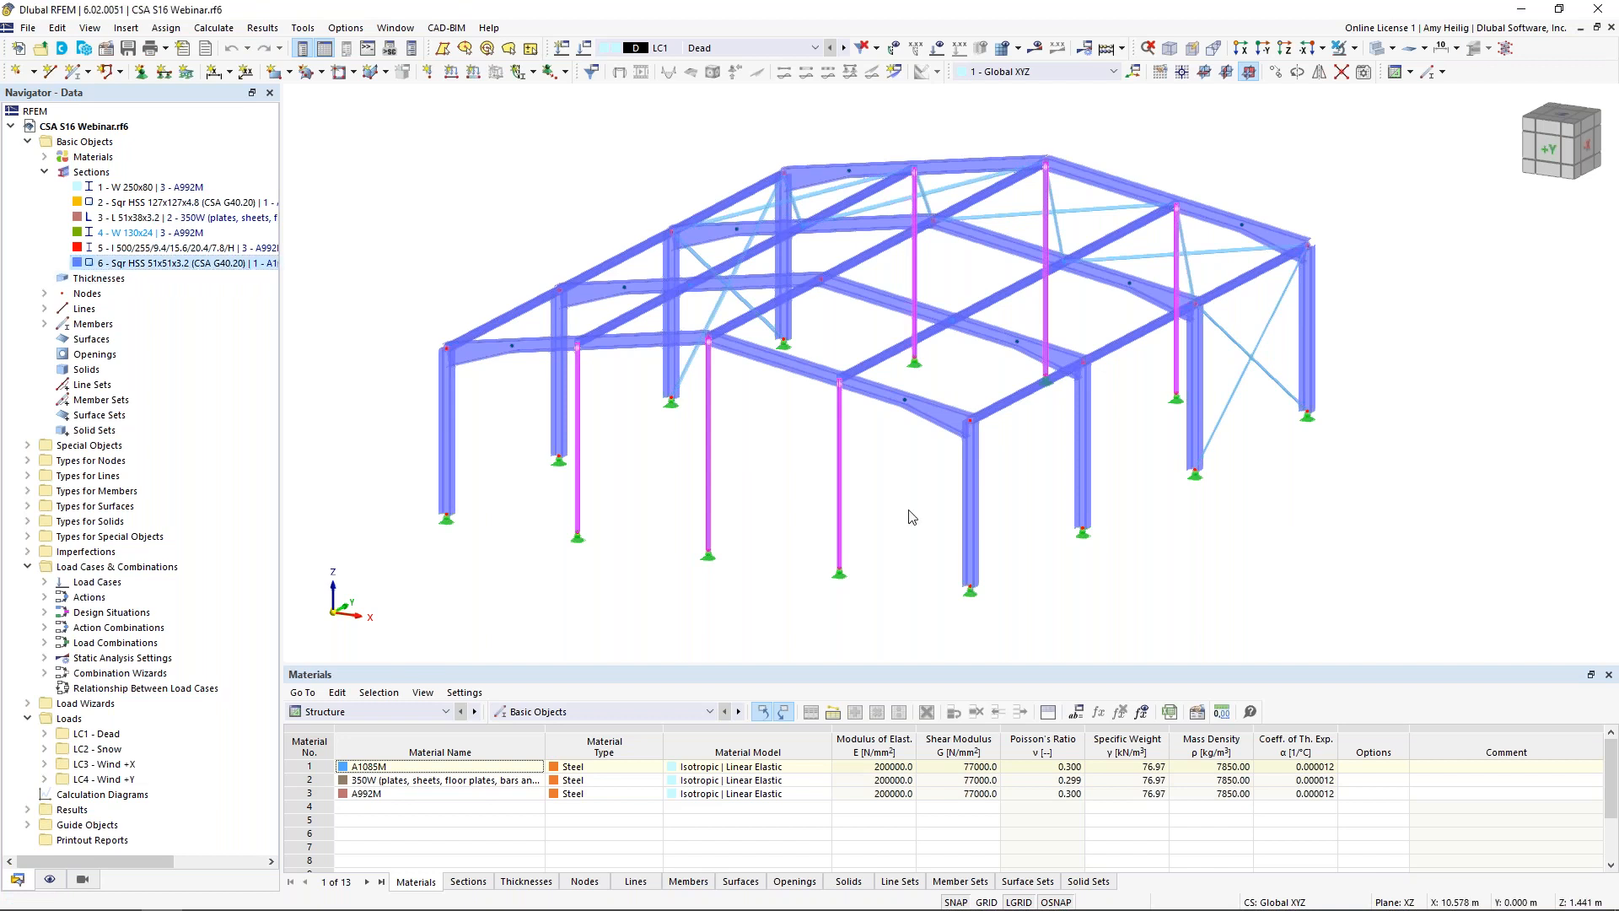
- Inspect the section distribution options and the start and end sections of tapered end beam member 5, leaving it unchanged
{"action": "double_click", "coordinate": [938, 420]}
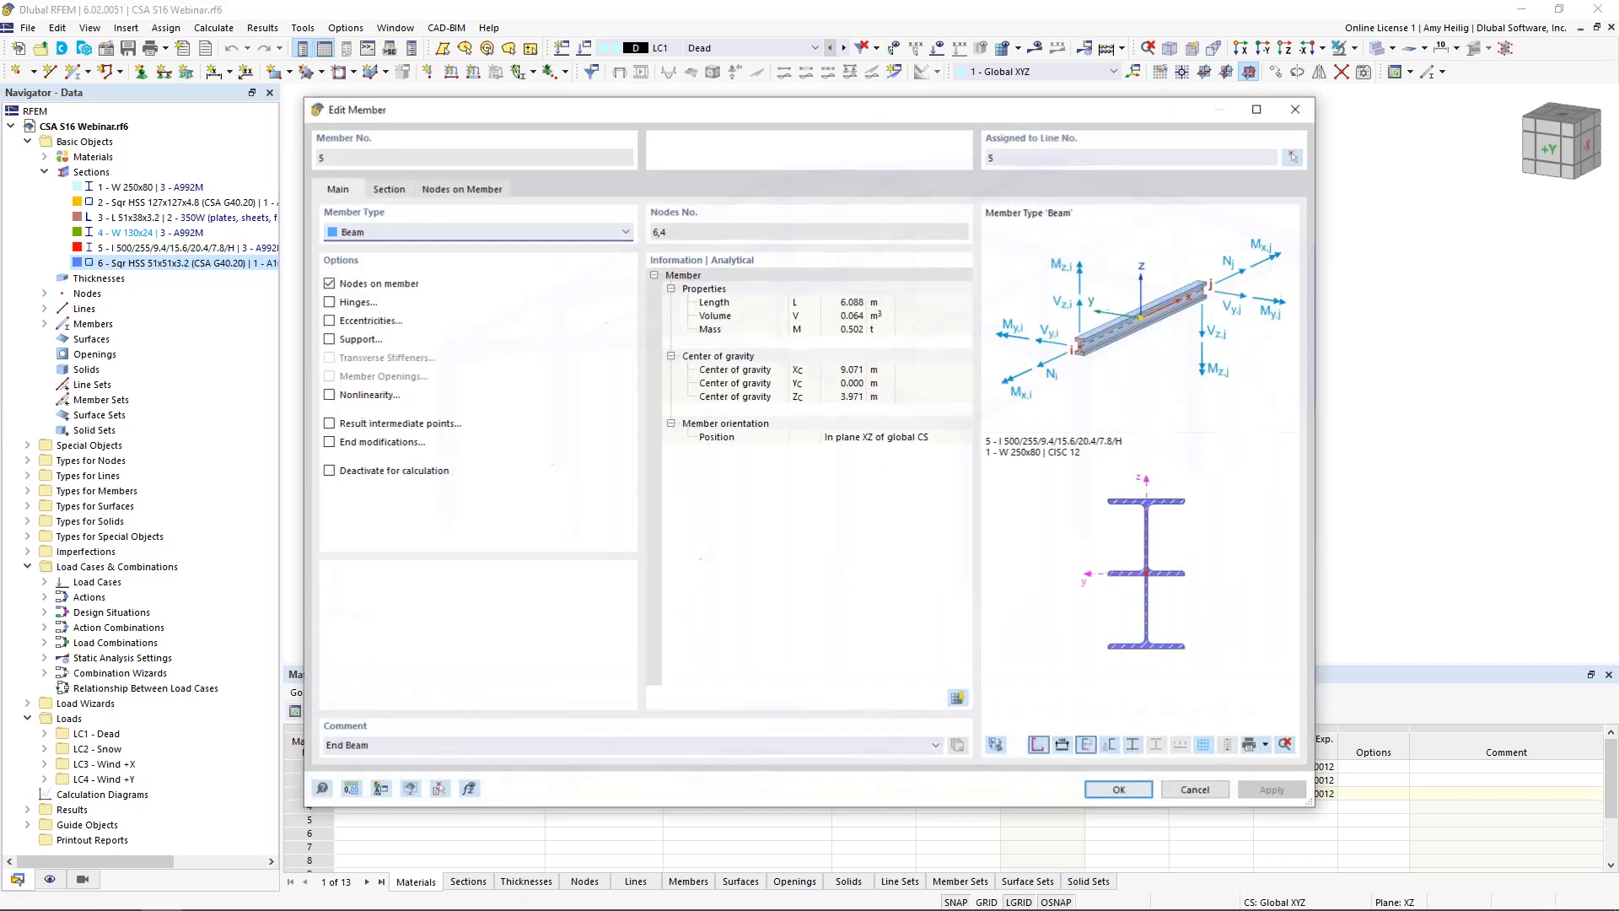
{"action": "left_click", "coordinate": [404, 195]}
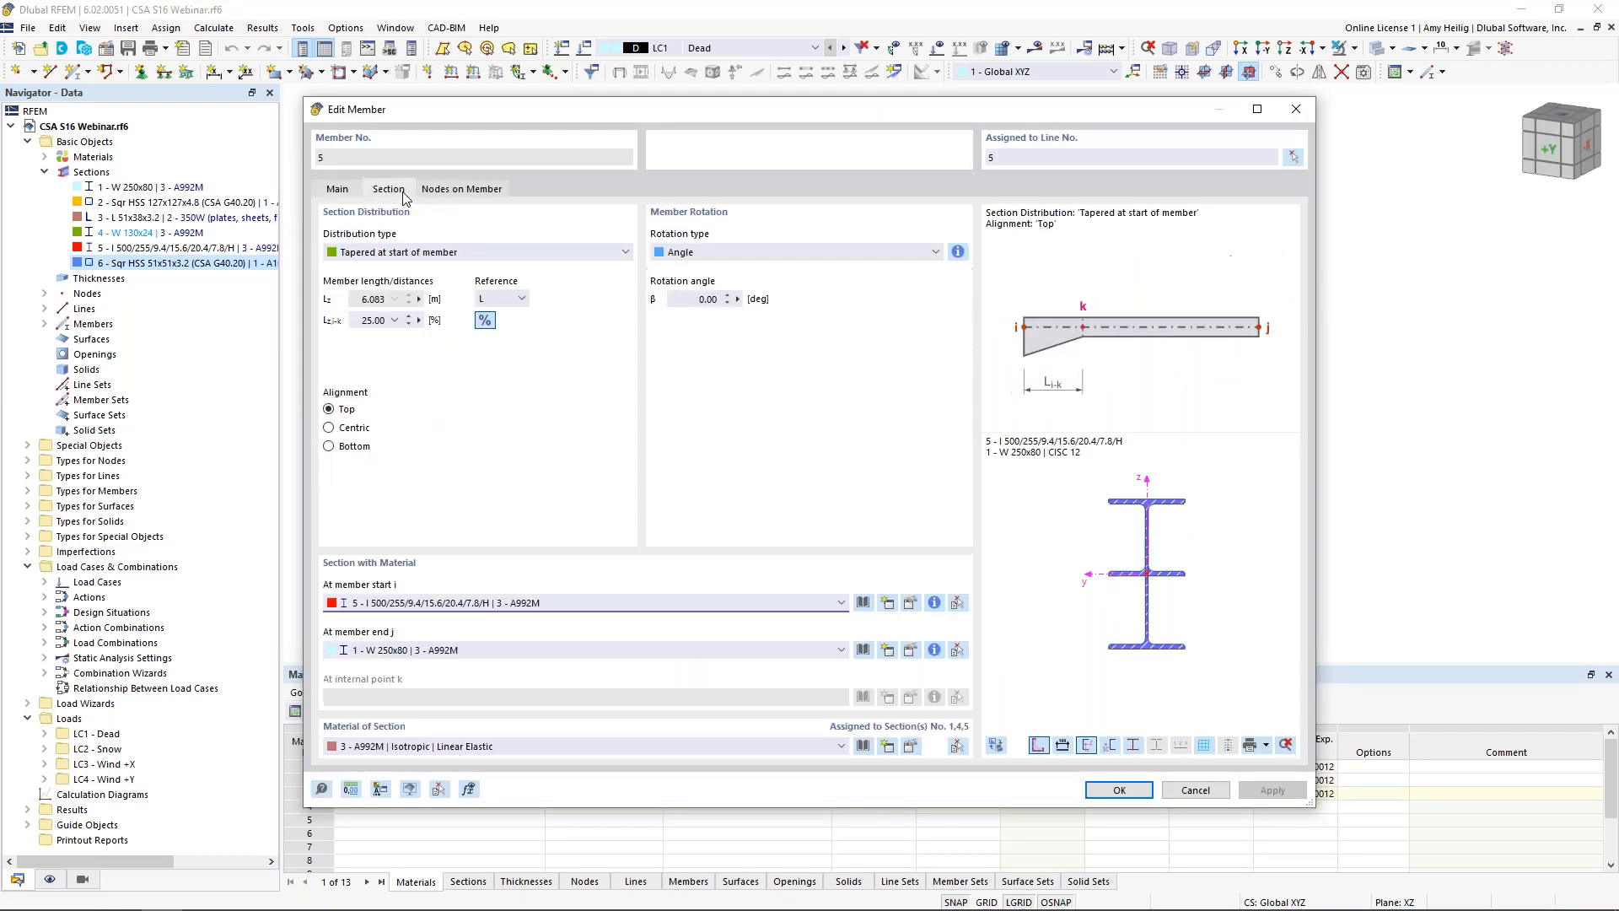
{"action": "left_click", "coordinate": [398, 254]}
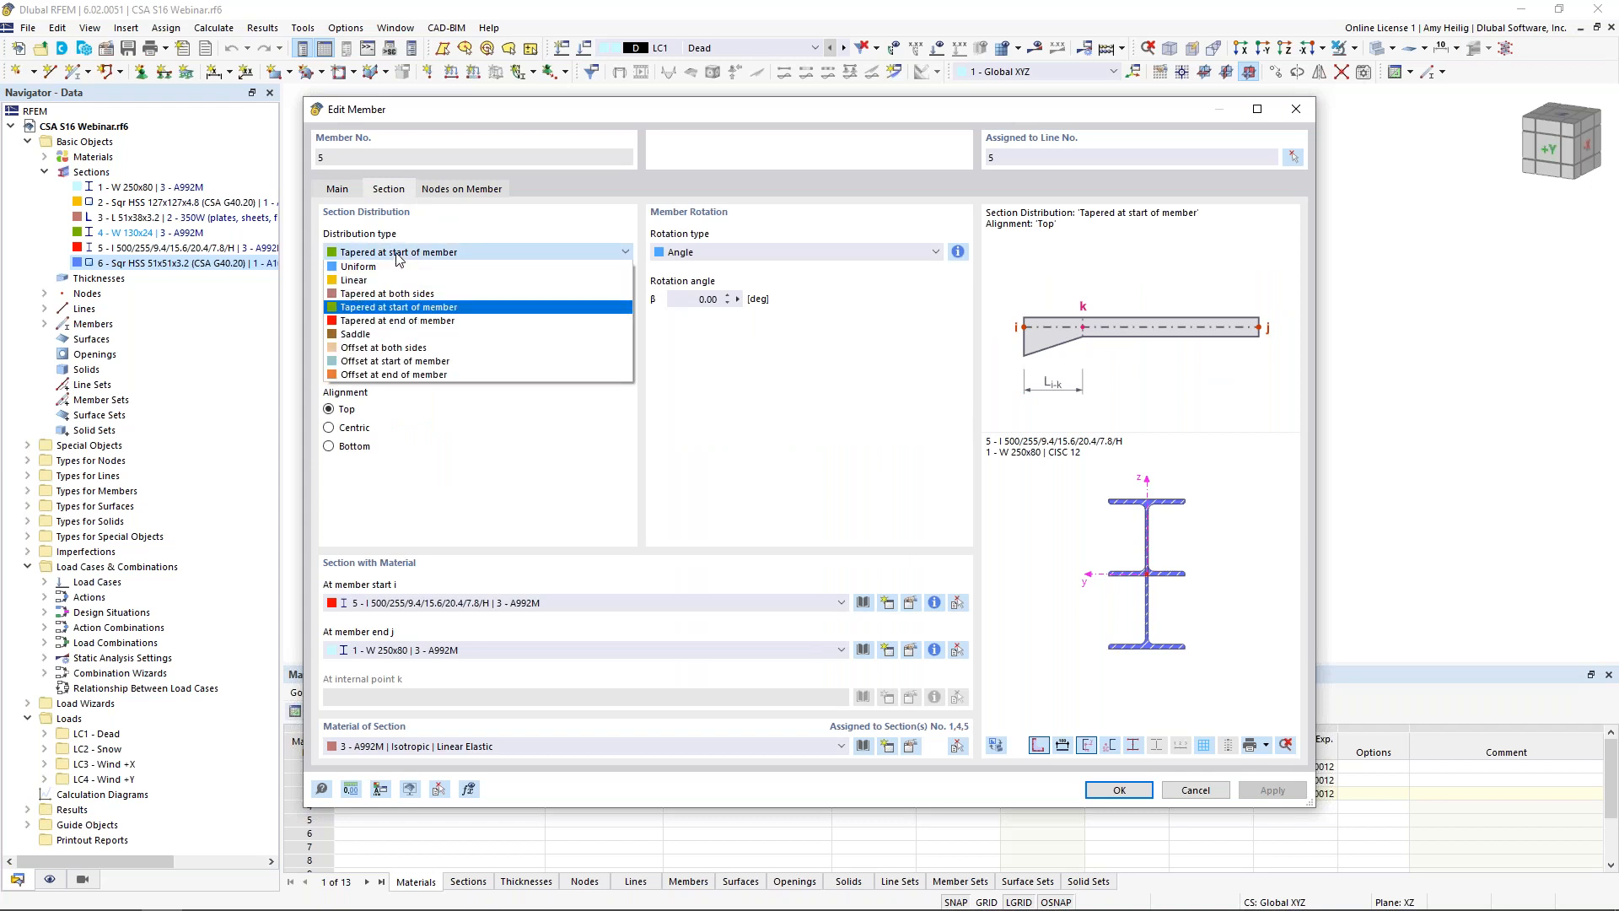
{"action": "left_click", "coordinate": [478, 453]}
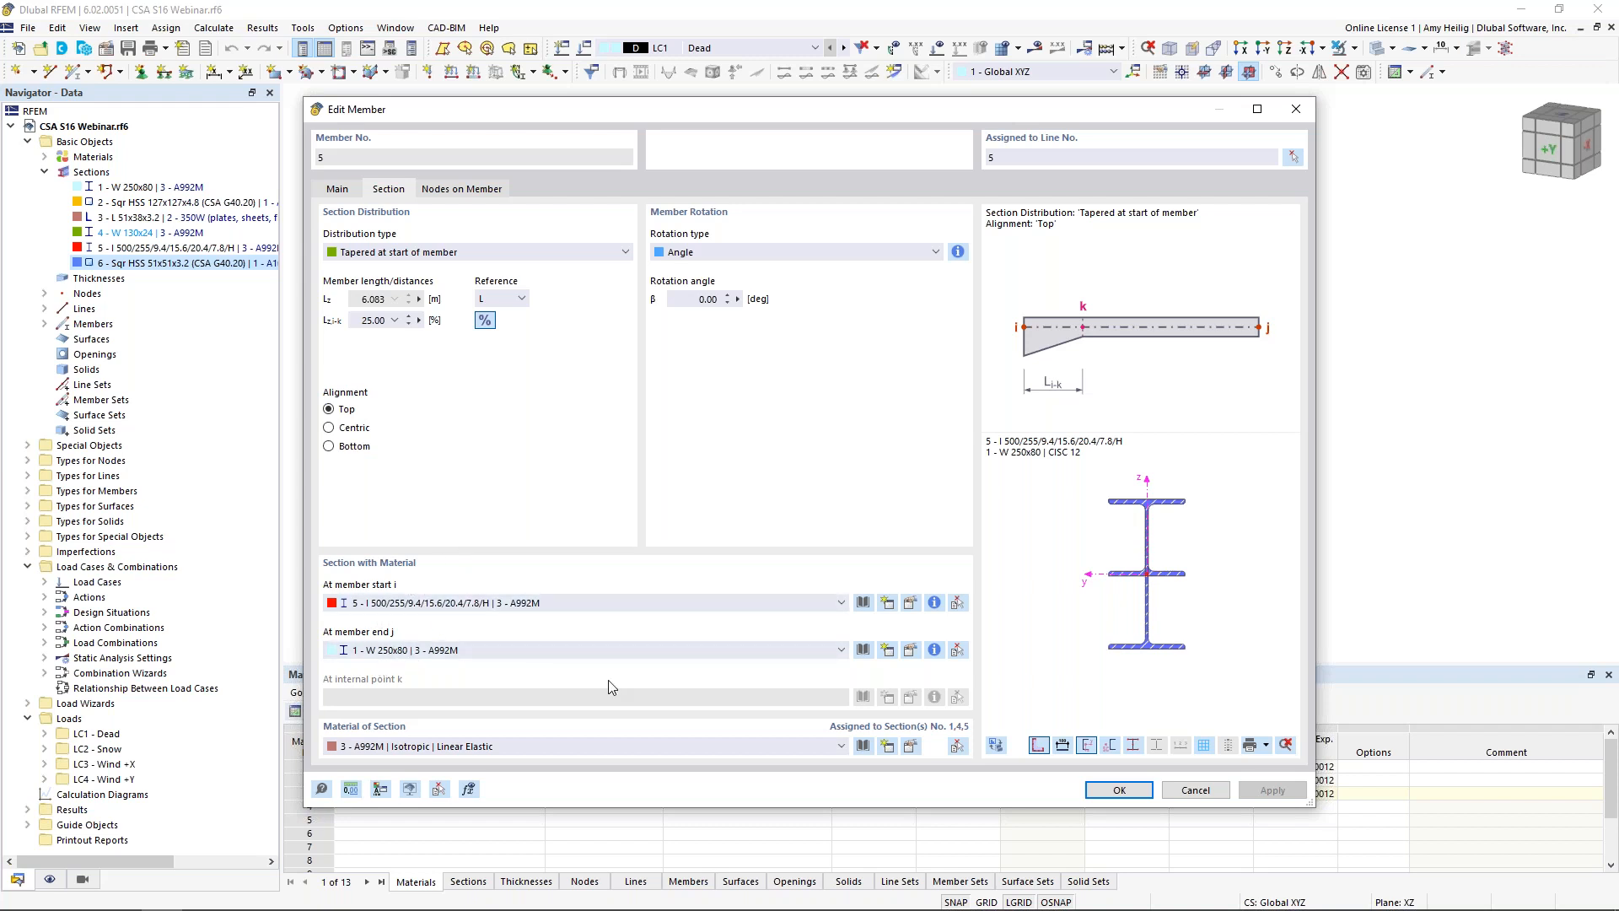
{"action": "left_click", "coordinate": [1180, 794]}
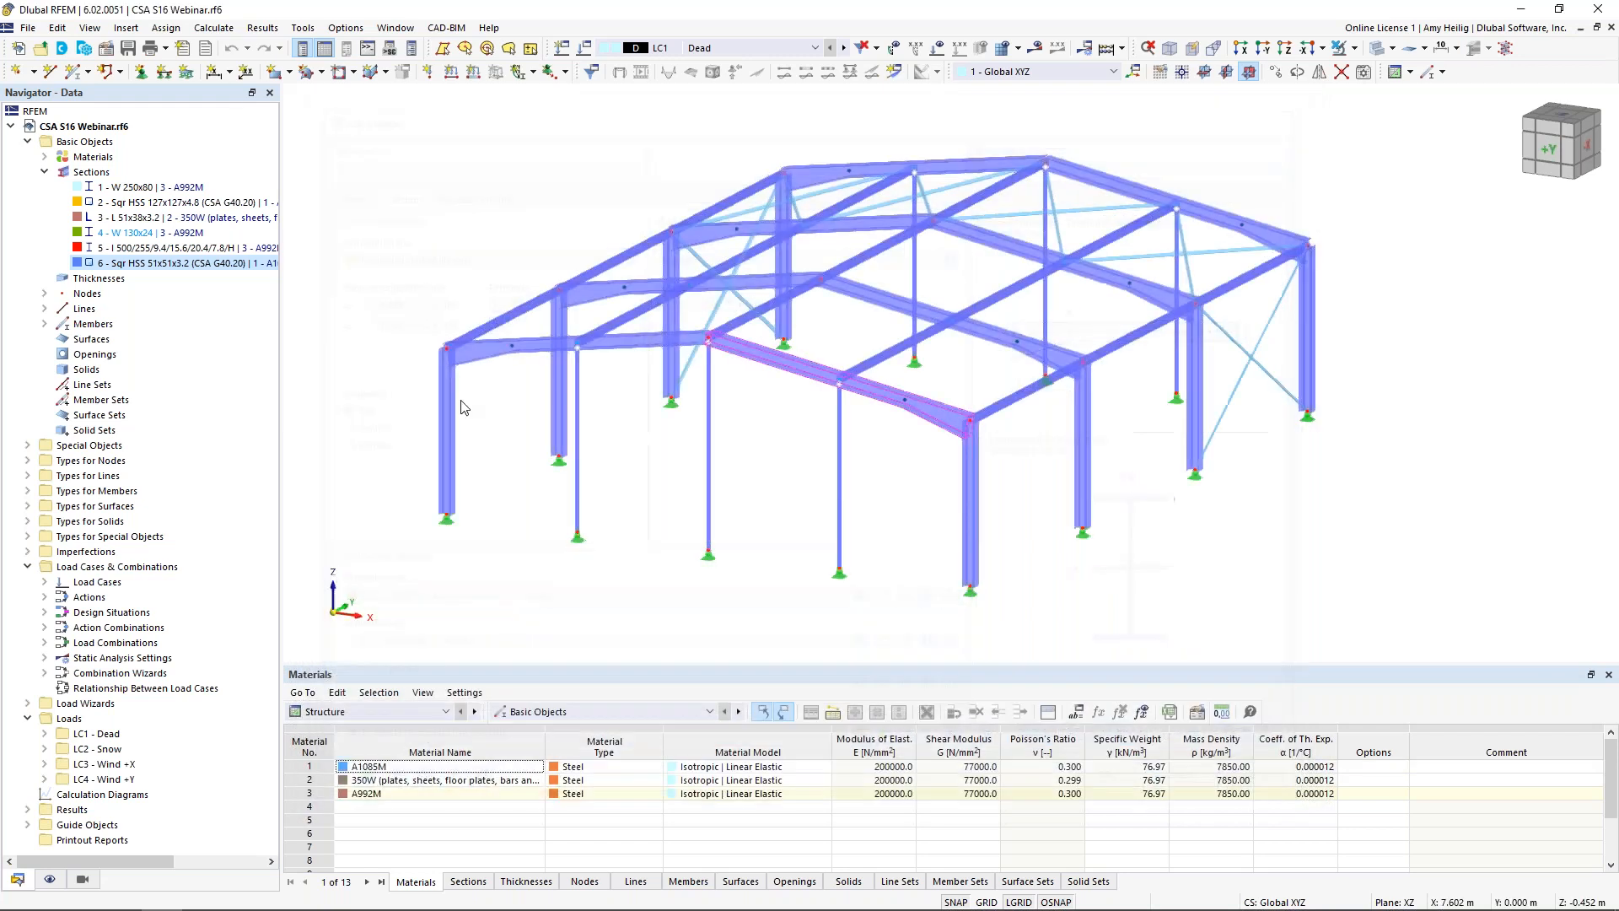
- Examine which members use the A1085M, 350W and A992M materials, and collapse the material and section lists
{"action": "left_click", "coordinate": [44, 157]}
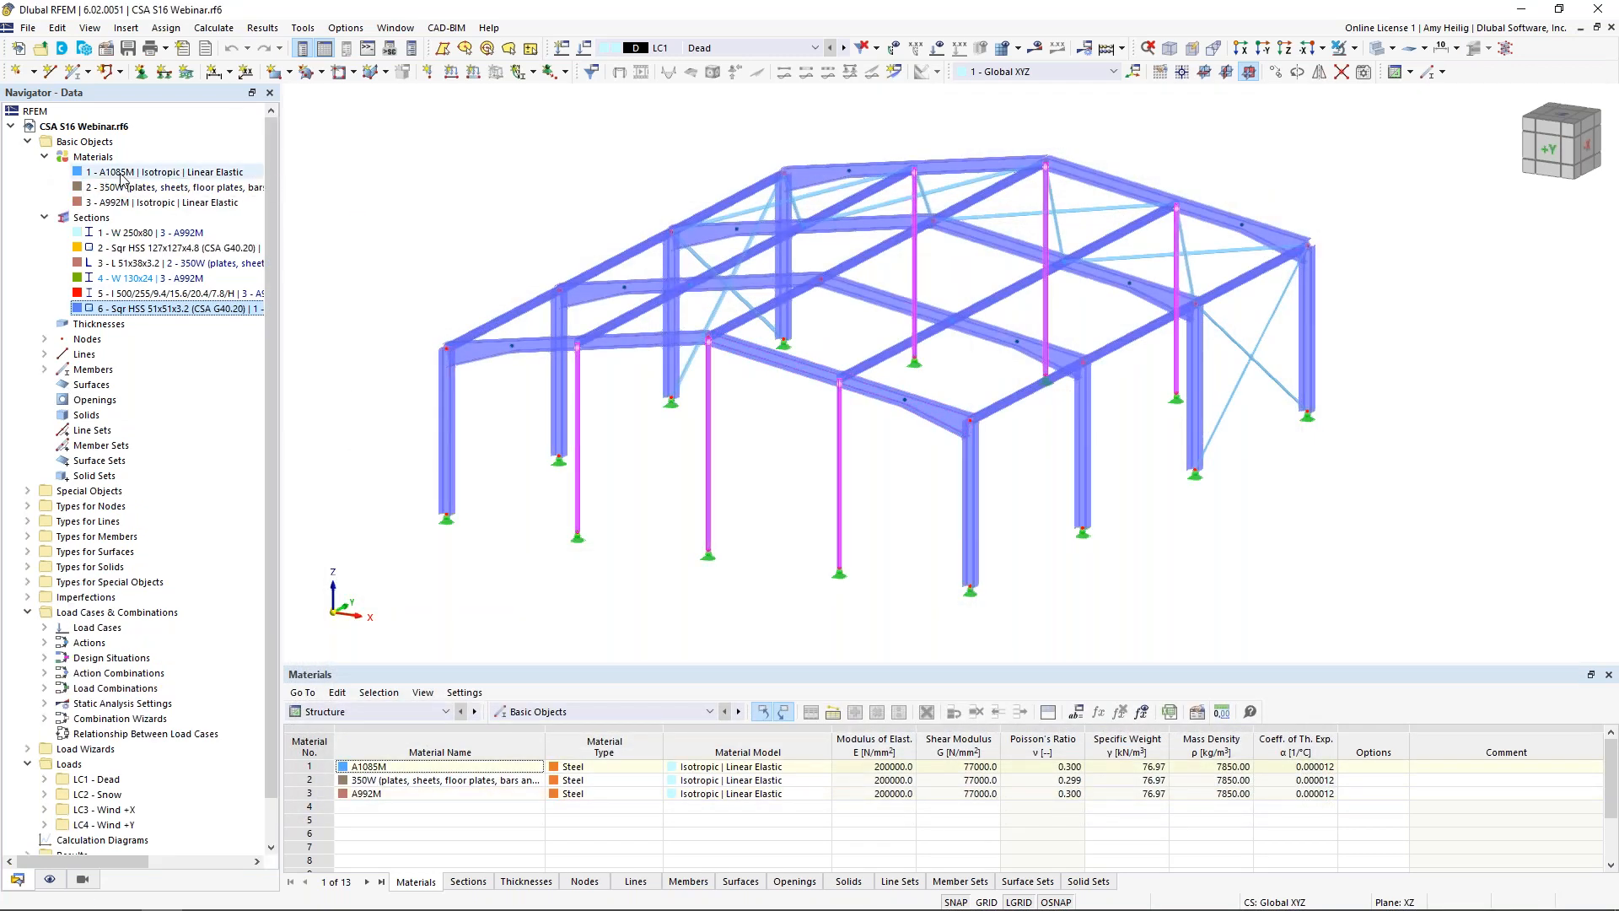
{"action": "left_click", "coordinate": [121, 173]}
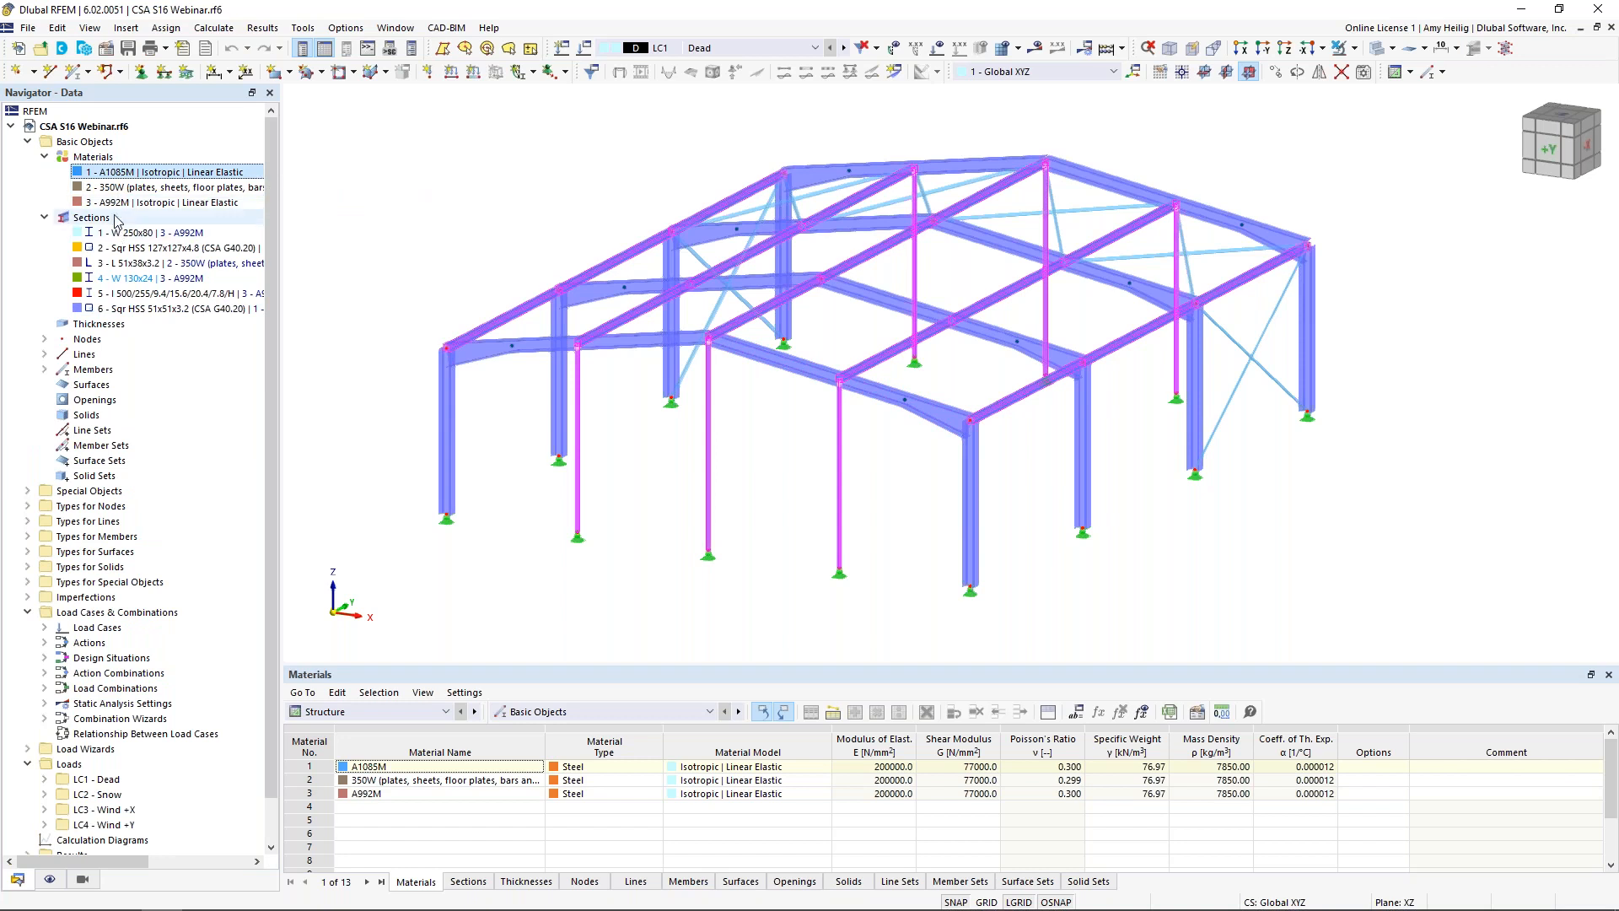
{"action": "left_click", "coordinate": [110, 189]}
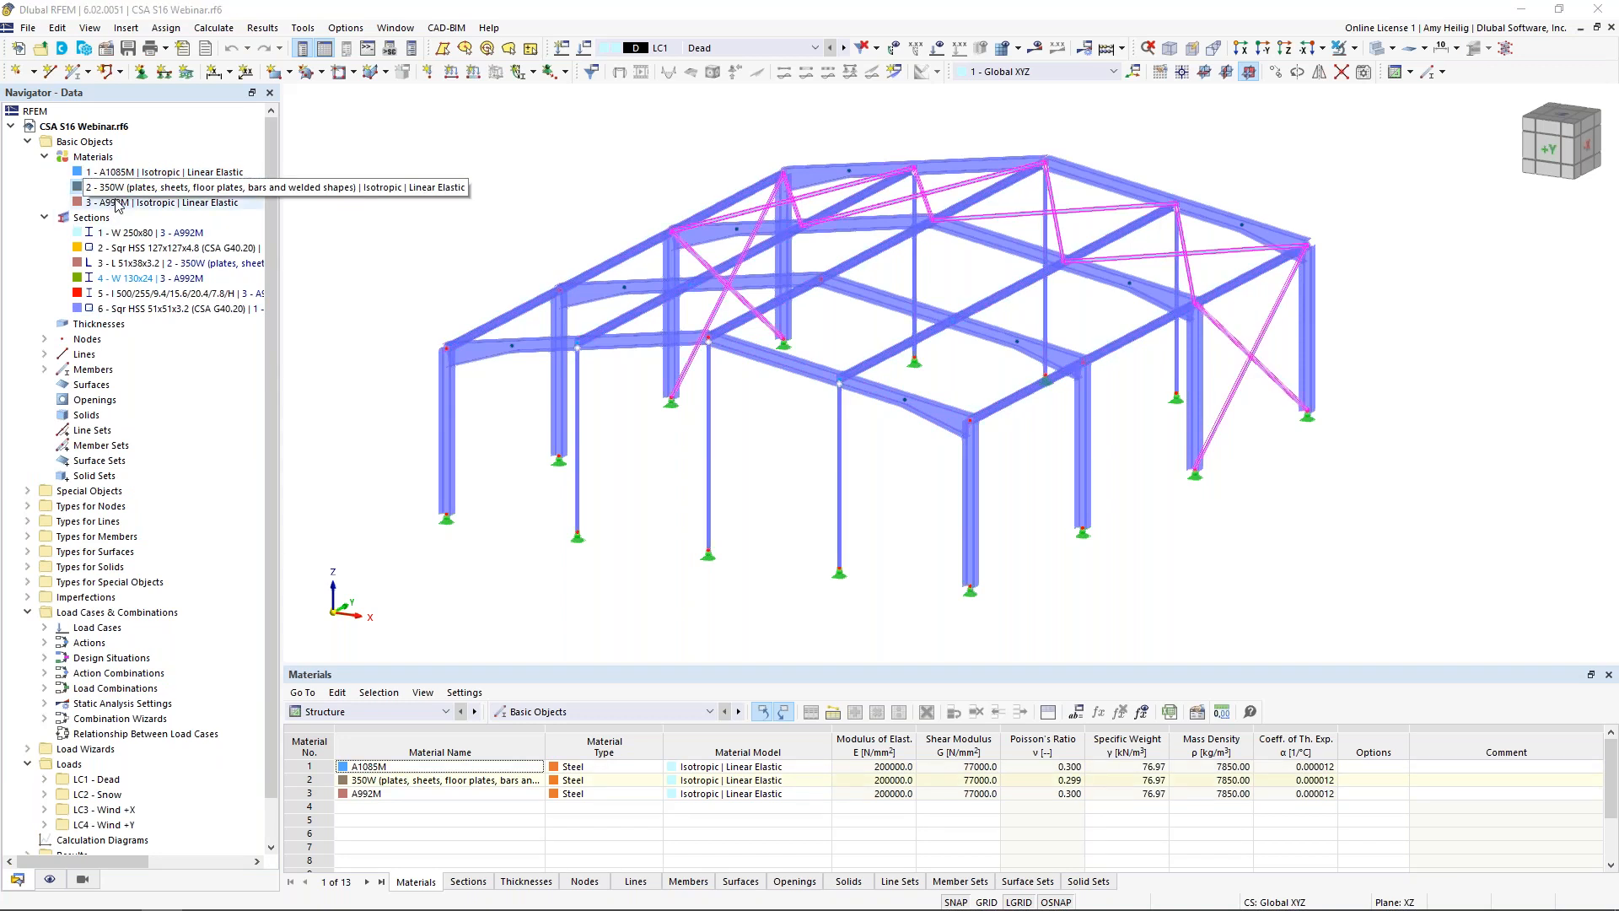
{"action": "left_click", "coordinate": [118, 206]}
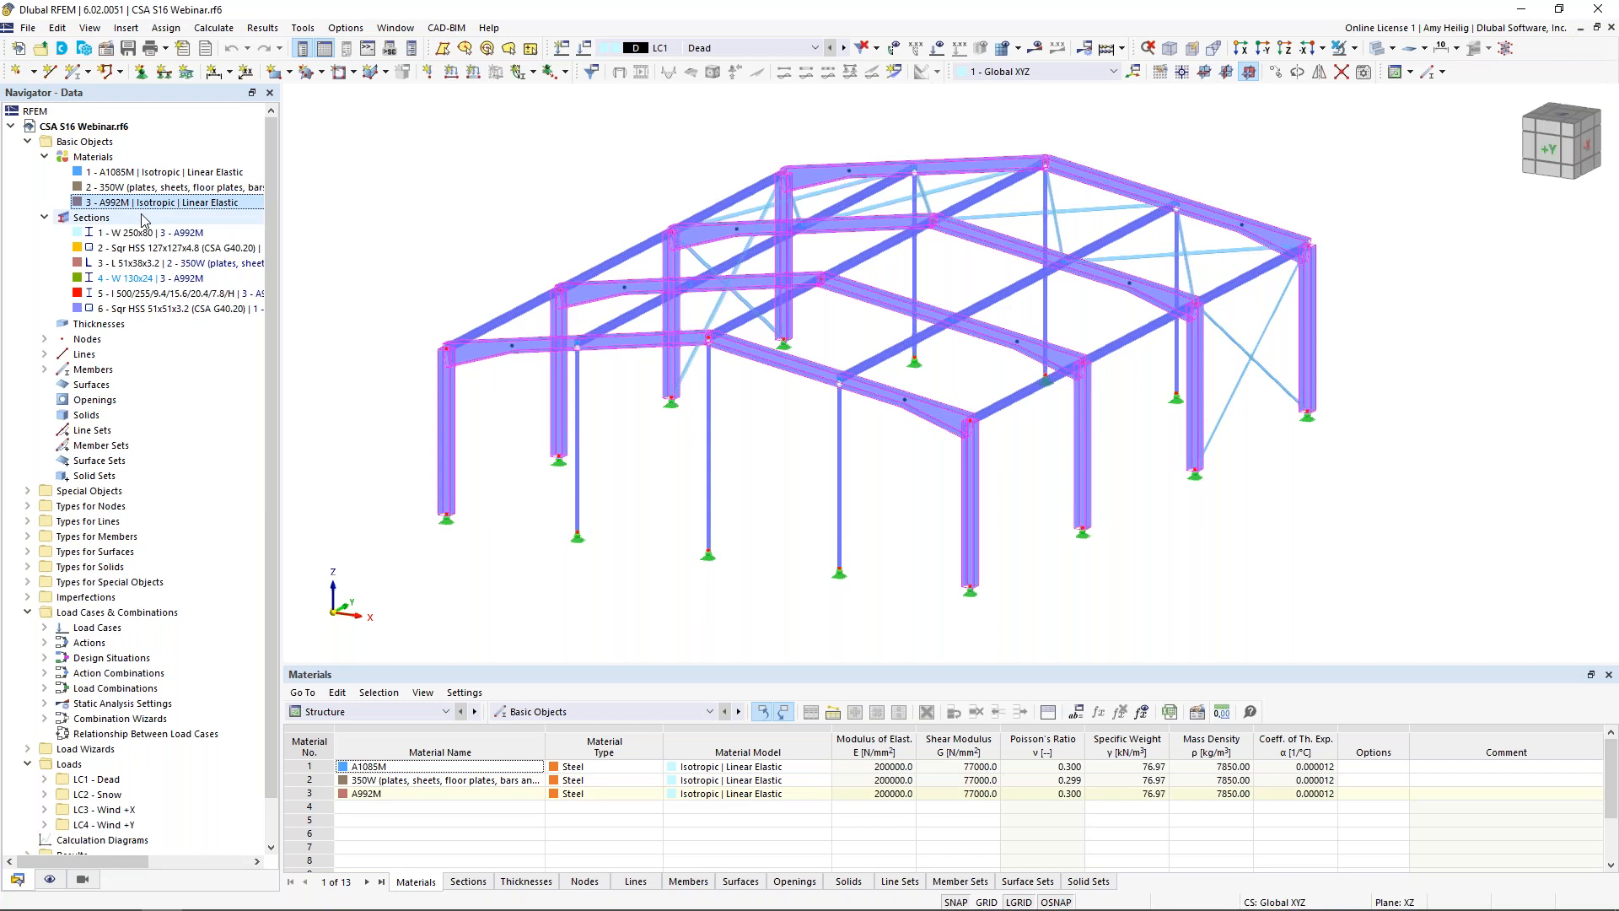
{"action": "left_click", "coordinate": [44, 157]}
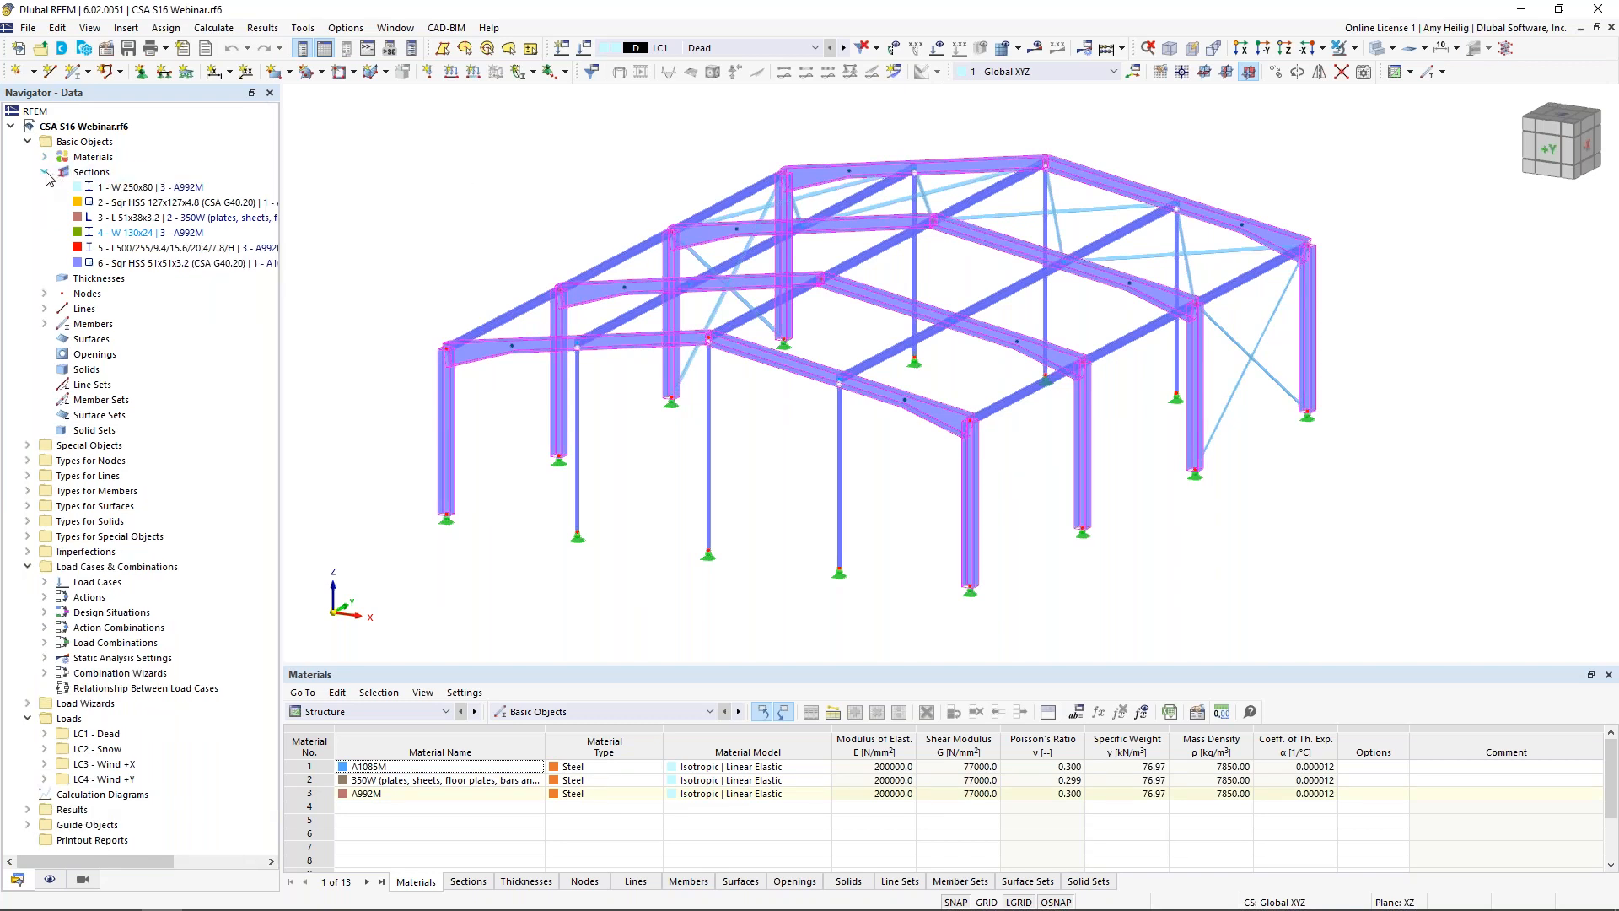
{"action": "left_click", "coordinate": [44, 172]}
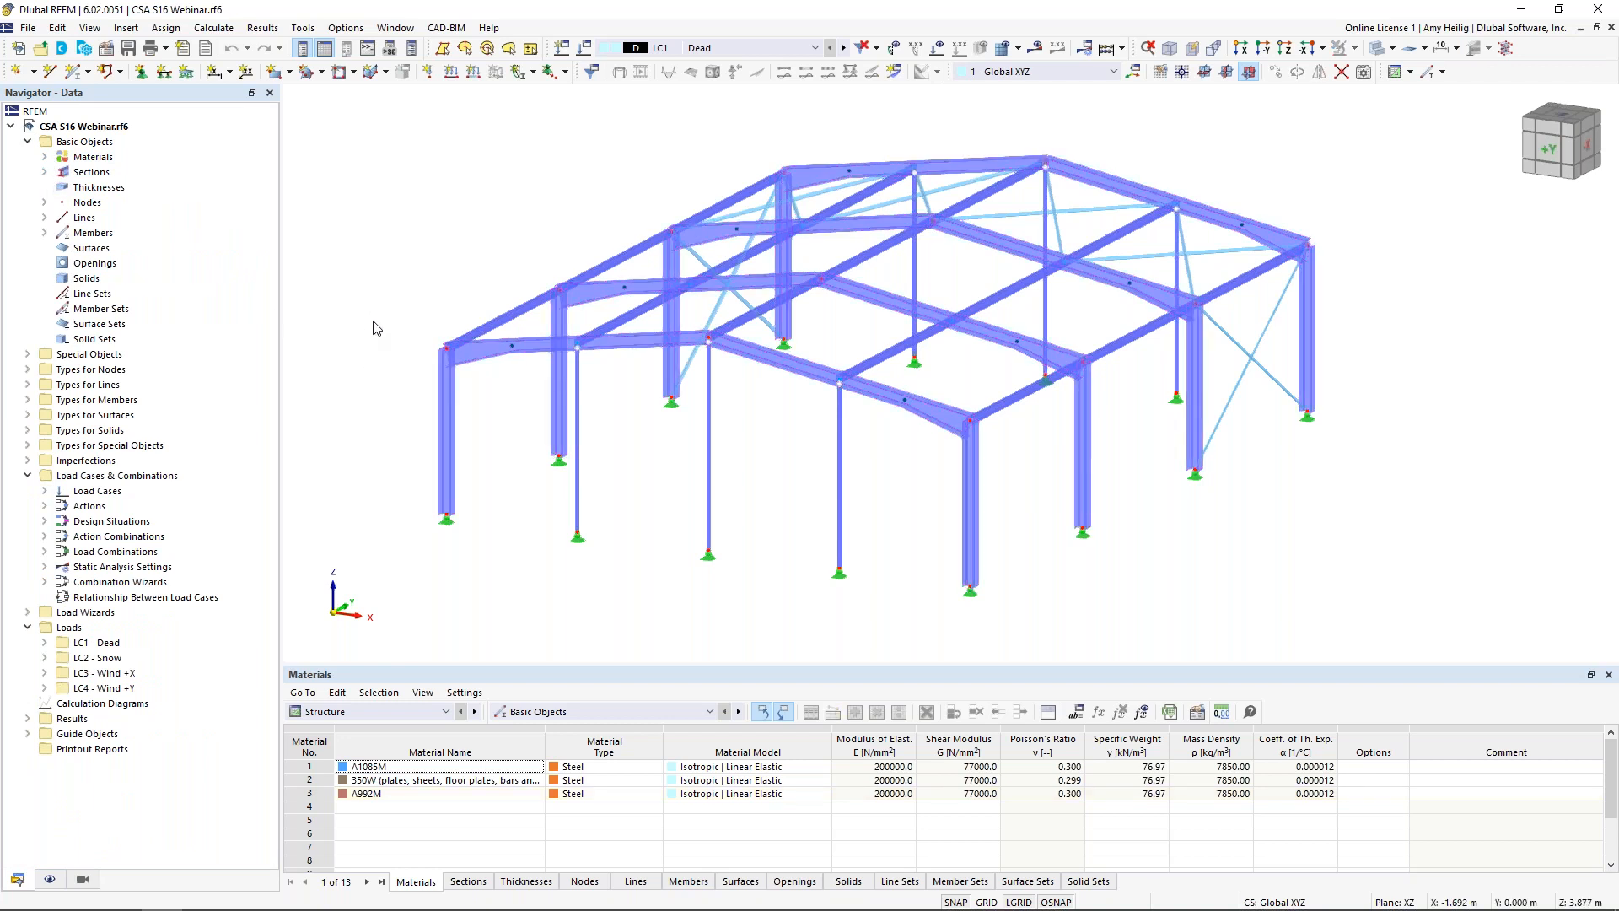
- Color the rendered members by the Member Type object property
{"action": "left_click", "coordinate": [51, 878]}
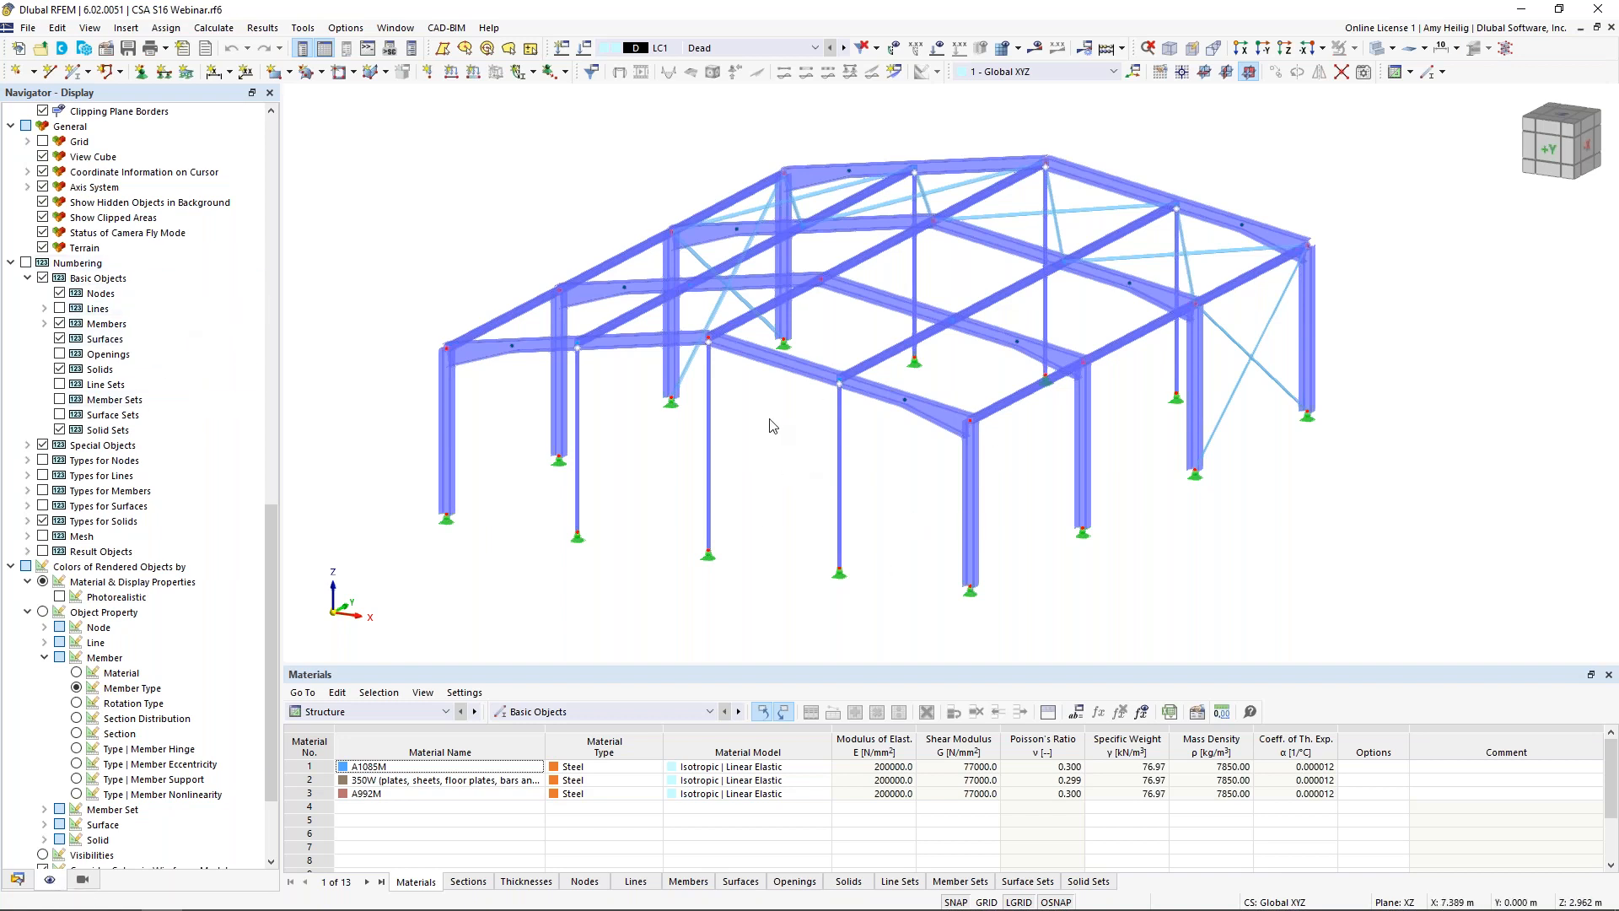
{"action": "scroll", "coordinate": [164, 460], "scroll_direction": "down", "scroll_amount": 3}
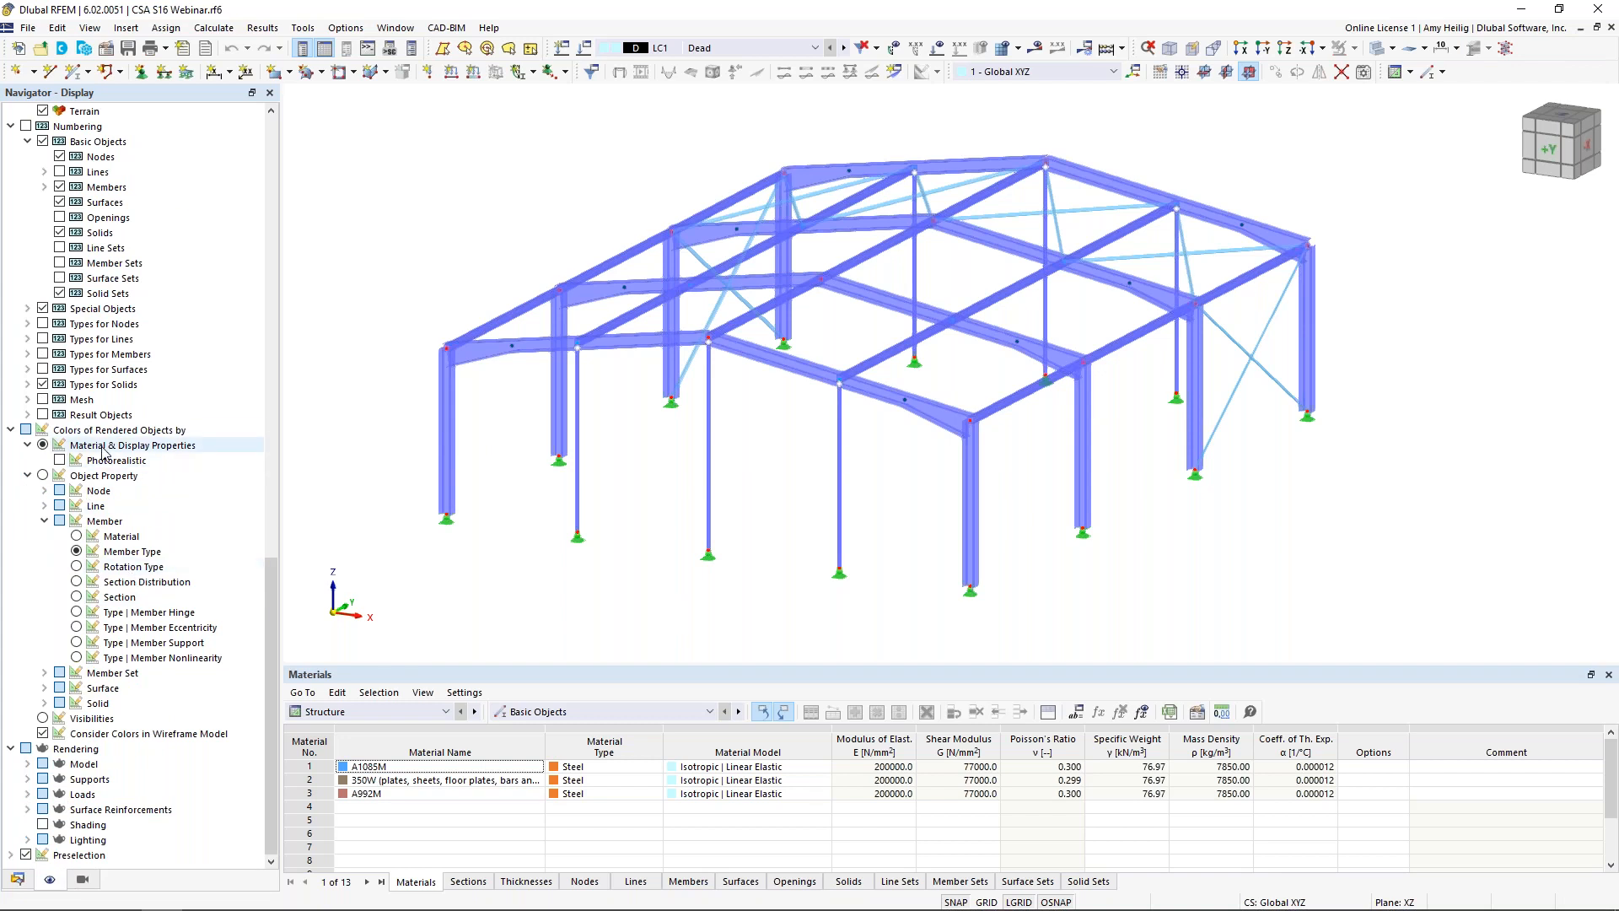
{"action": "left_click", "coordinate": [77, 551]}
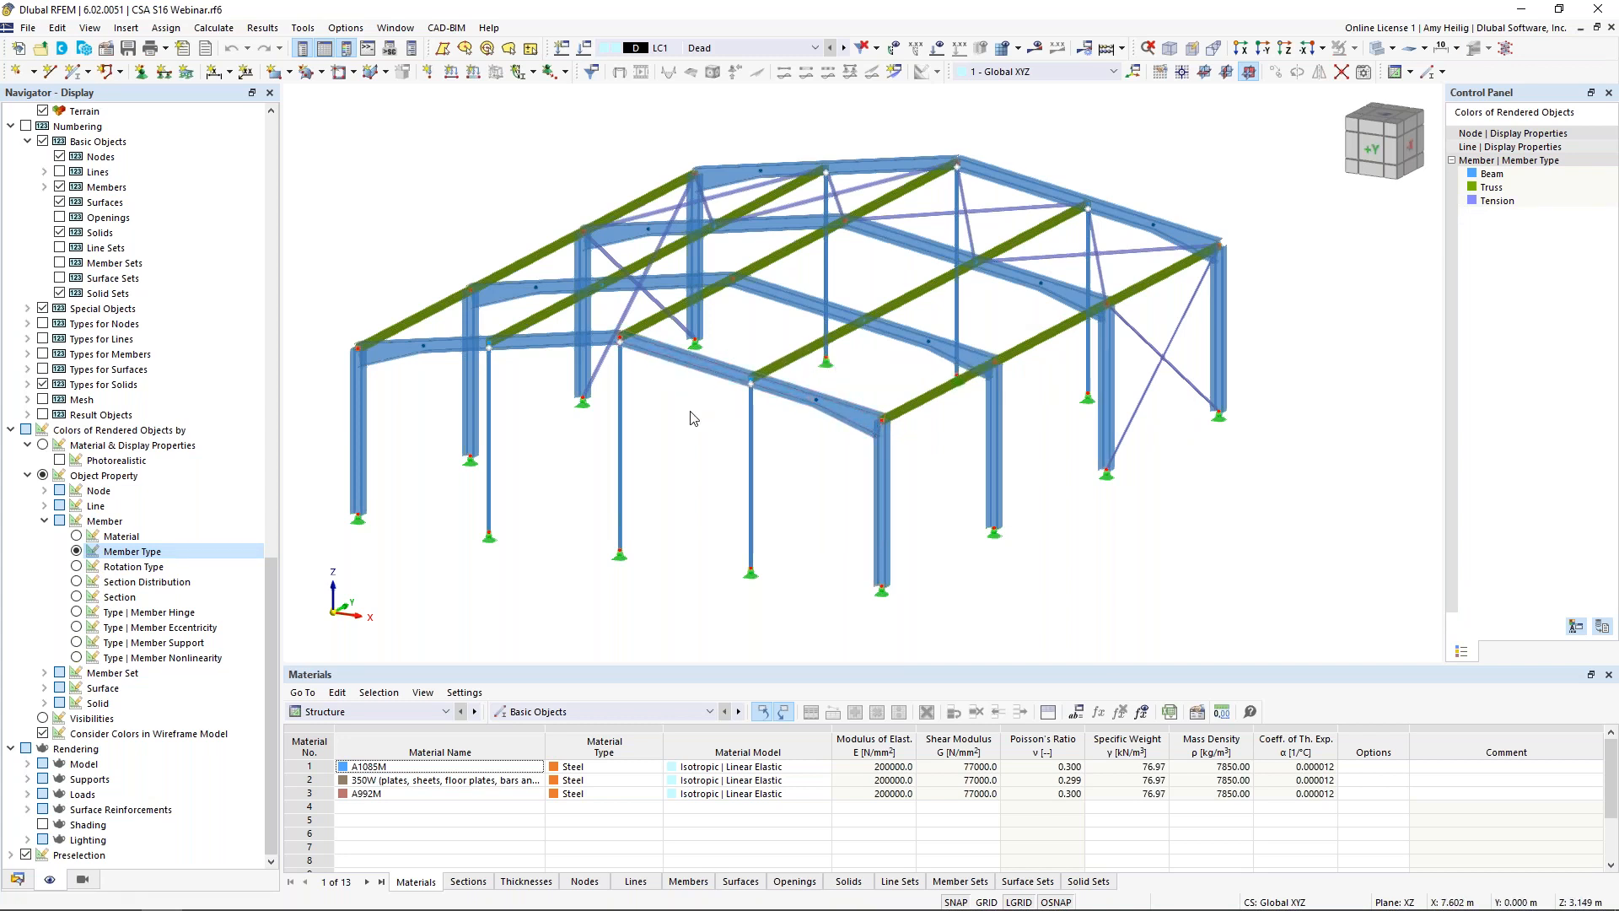
- Inspect the options of end beam member 5 and the member type choices of truss member 40, leaving both unchanged
{"action": "double_click", "coordinate": [694, 368]}
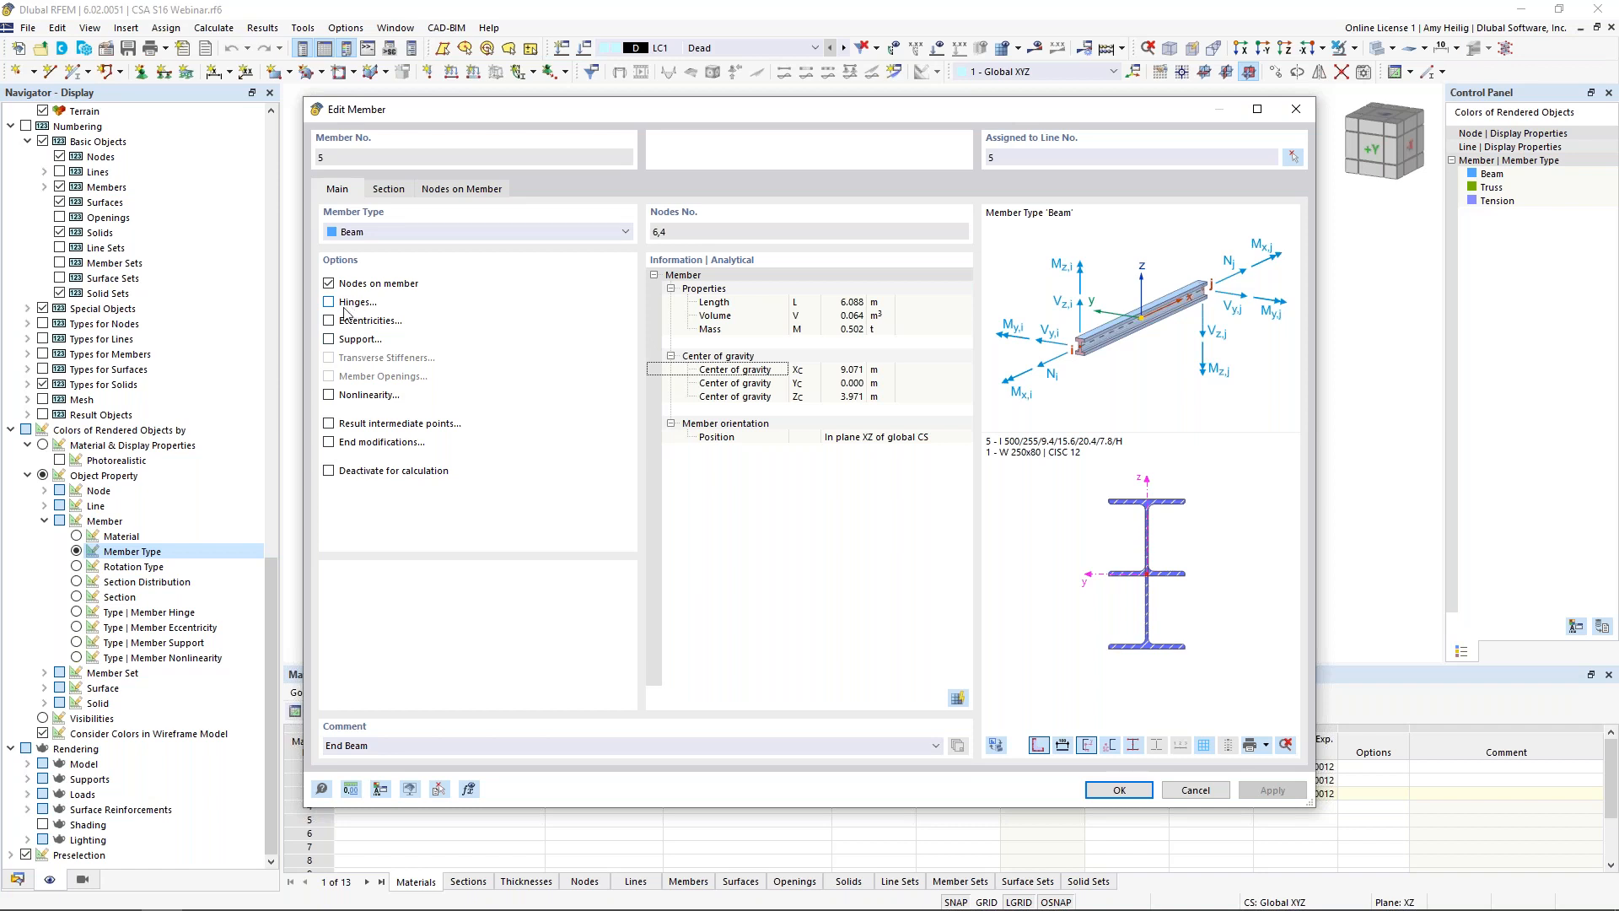
{"action": "left_click", "coordinate": [1195, 791]}
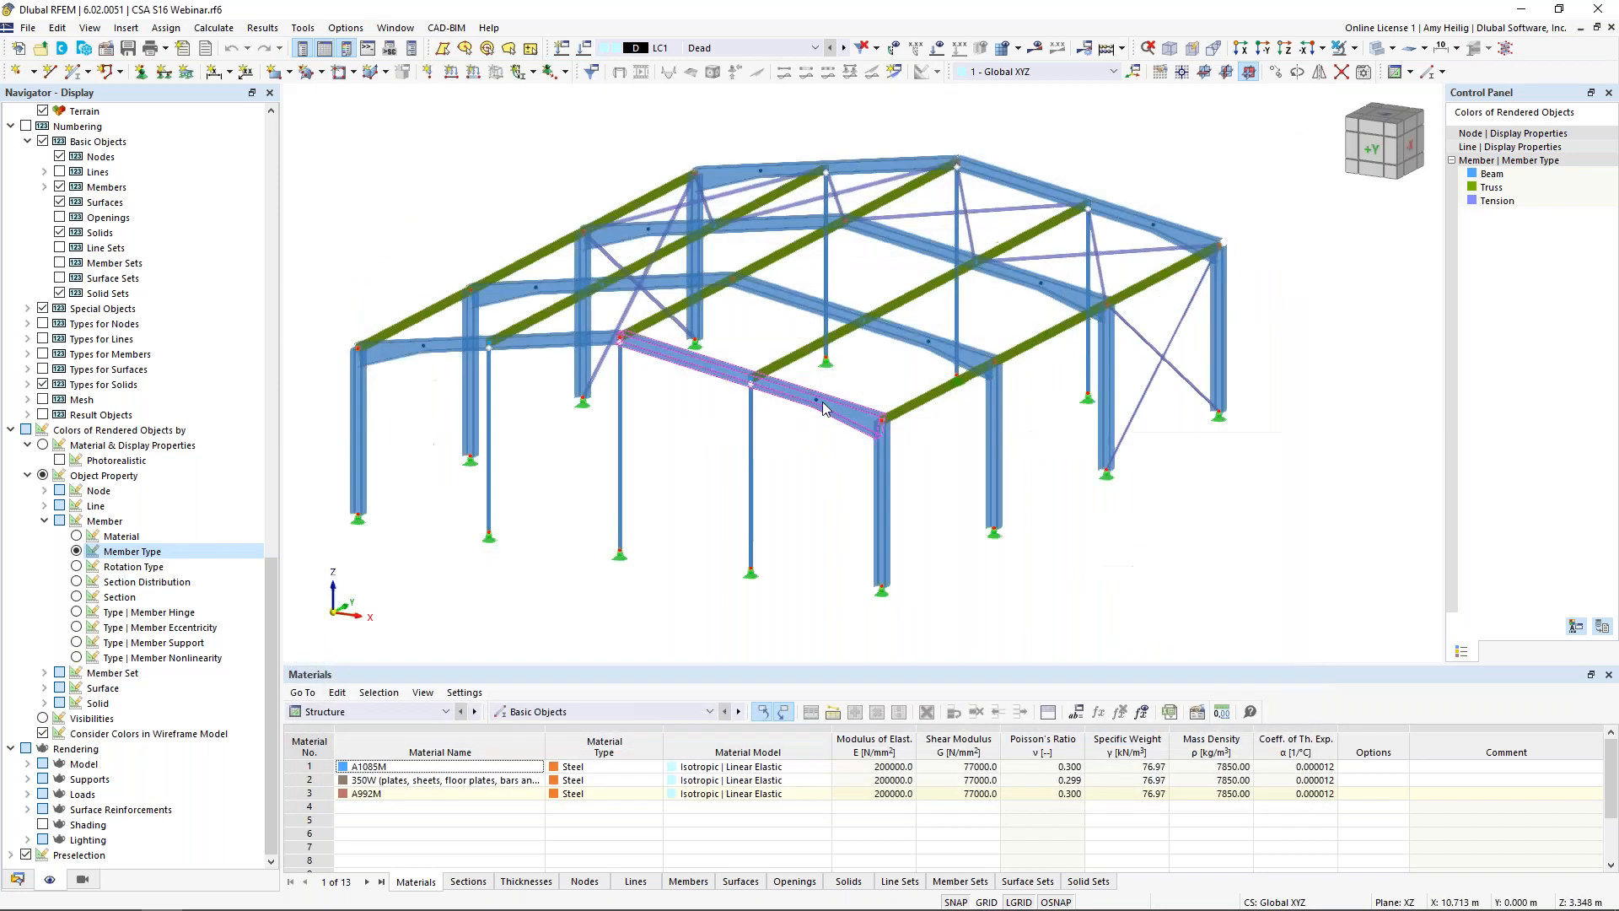
{"action": "double_click", "coordinate": [792, 362]}
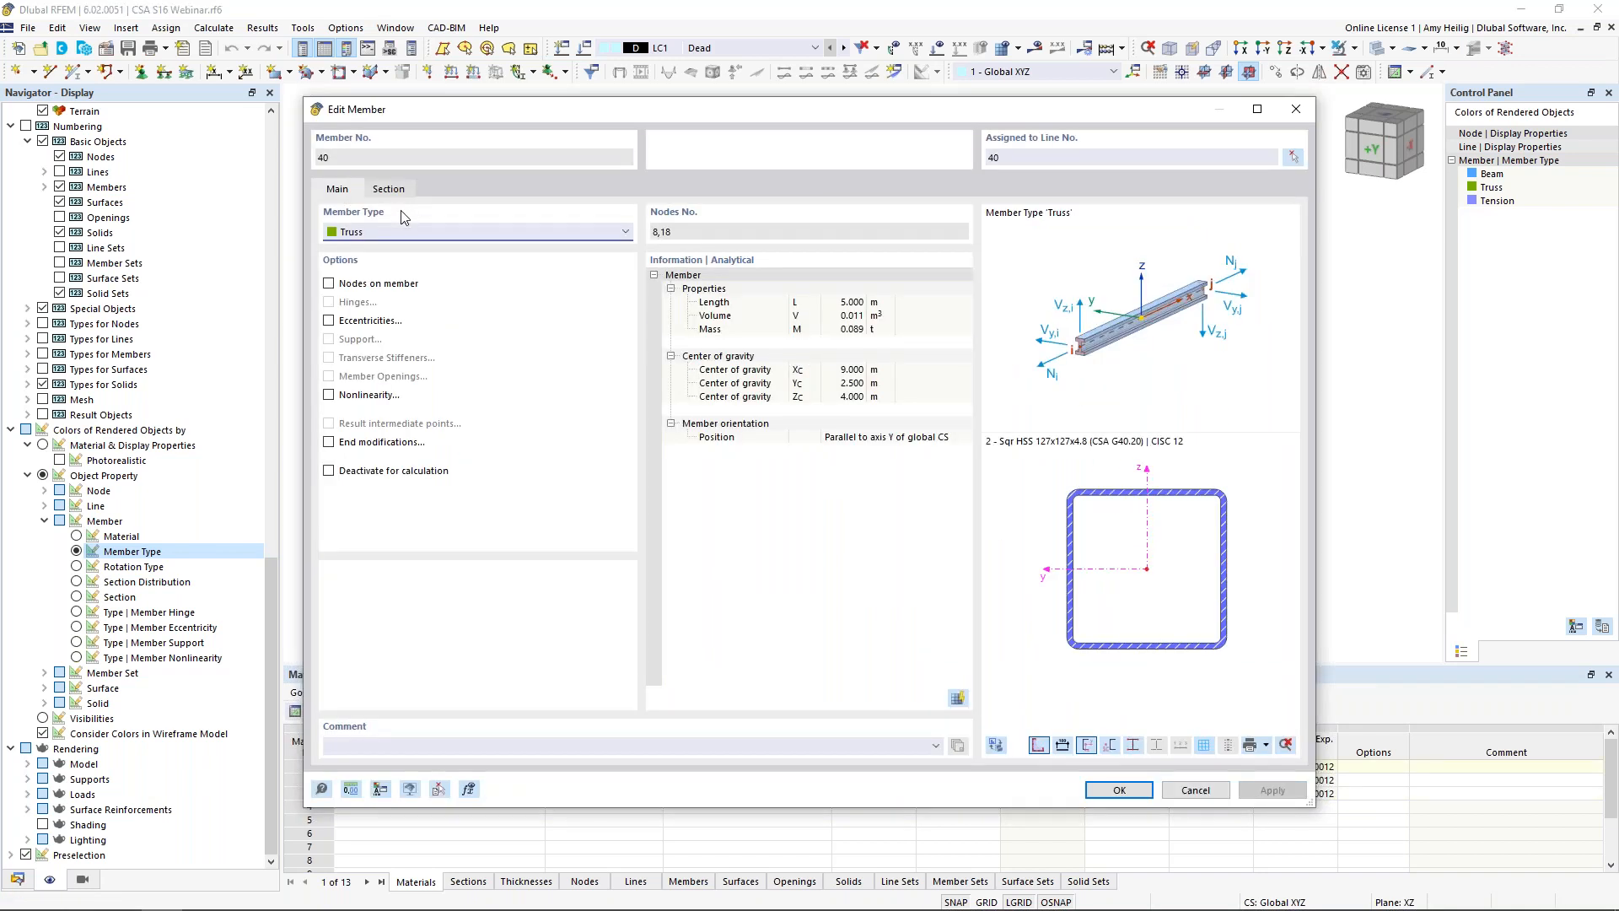
{"action": "left_click", "coordinate": [401, 233]}
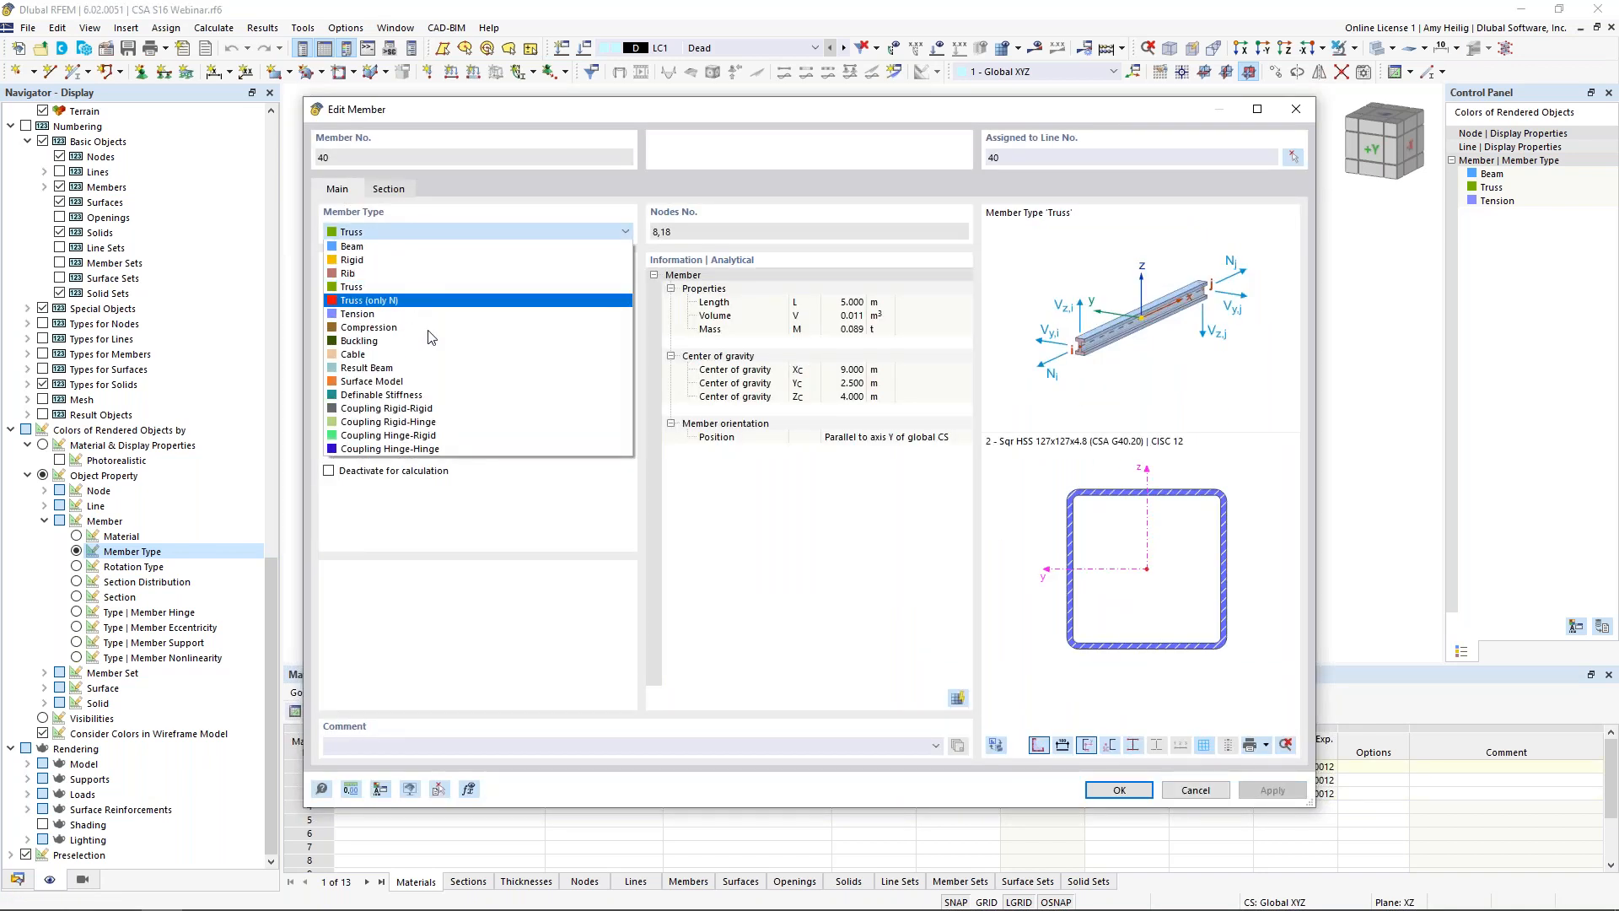
{"action": "left_click", "coordinate": [496, 516]}
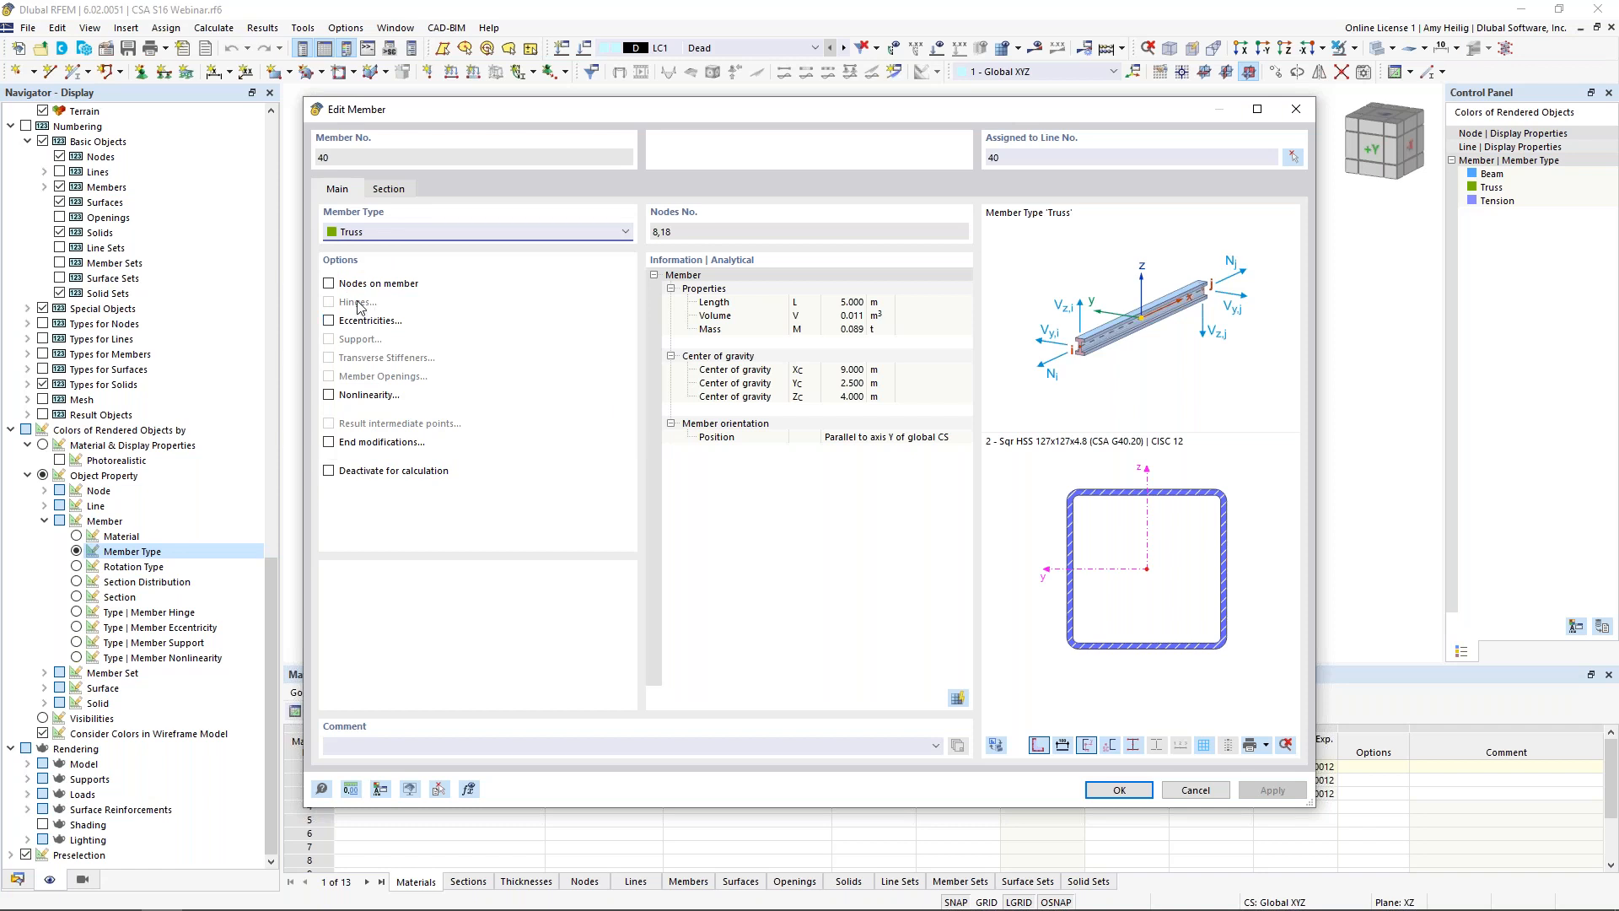
{"action": "left_click", "coordinate": [1196, 790]}
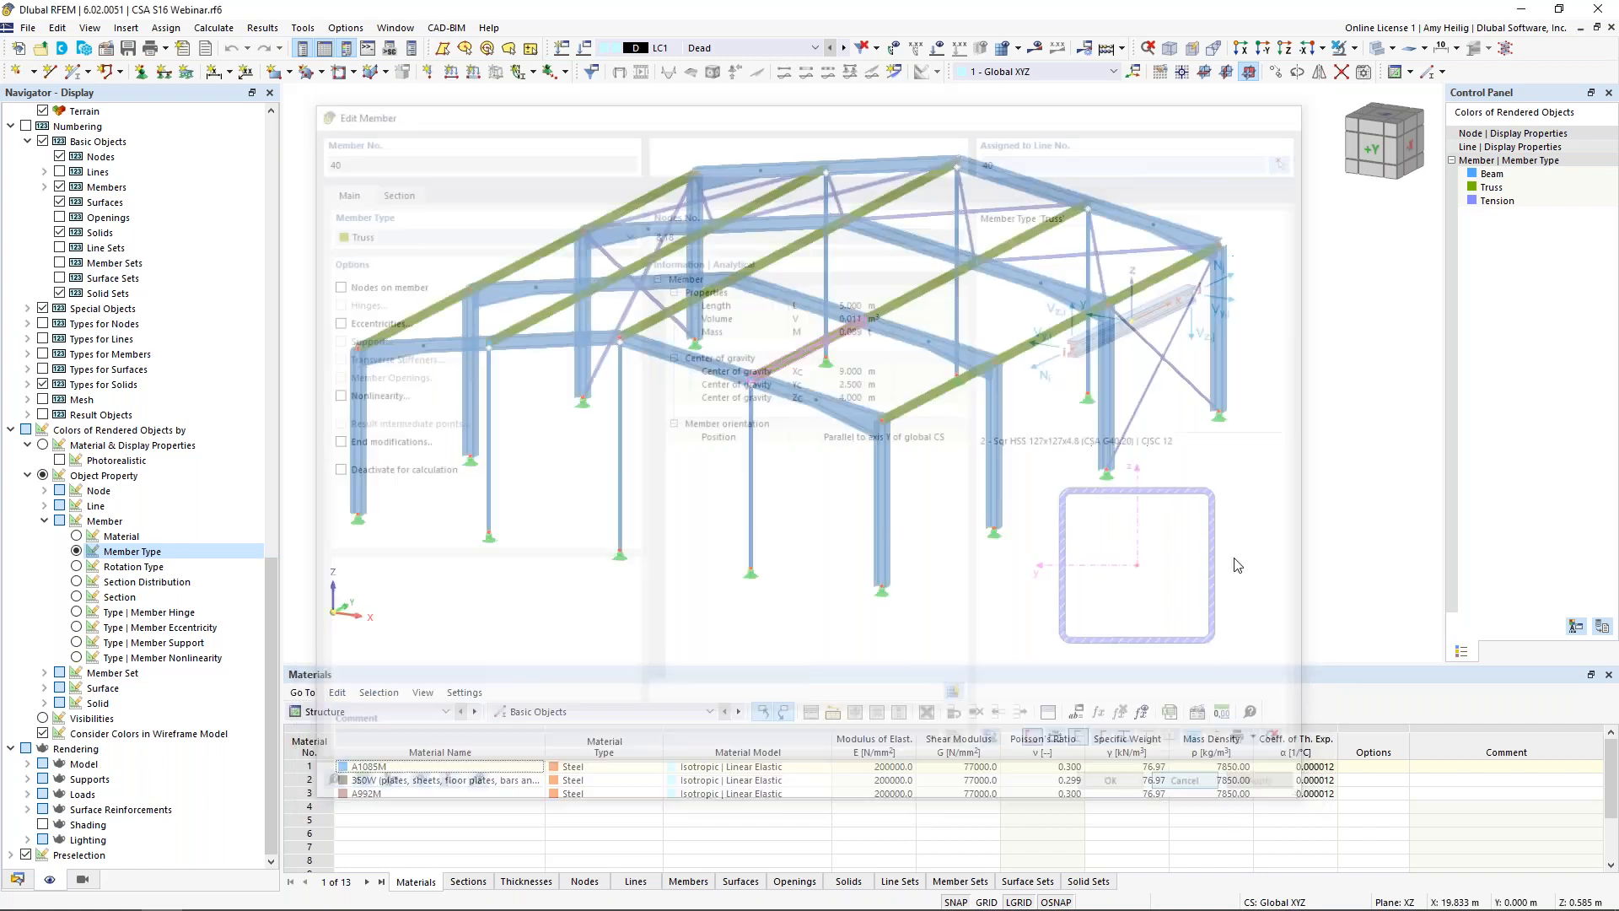
- Inspect the member type choices of diagonal tension brace member 57, leaving it set to Tension
{"action": "double_click", "coordinate": [1180, 381]}
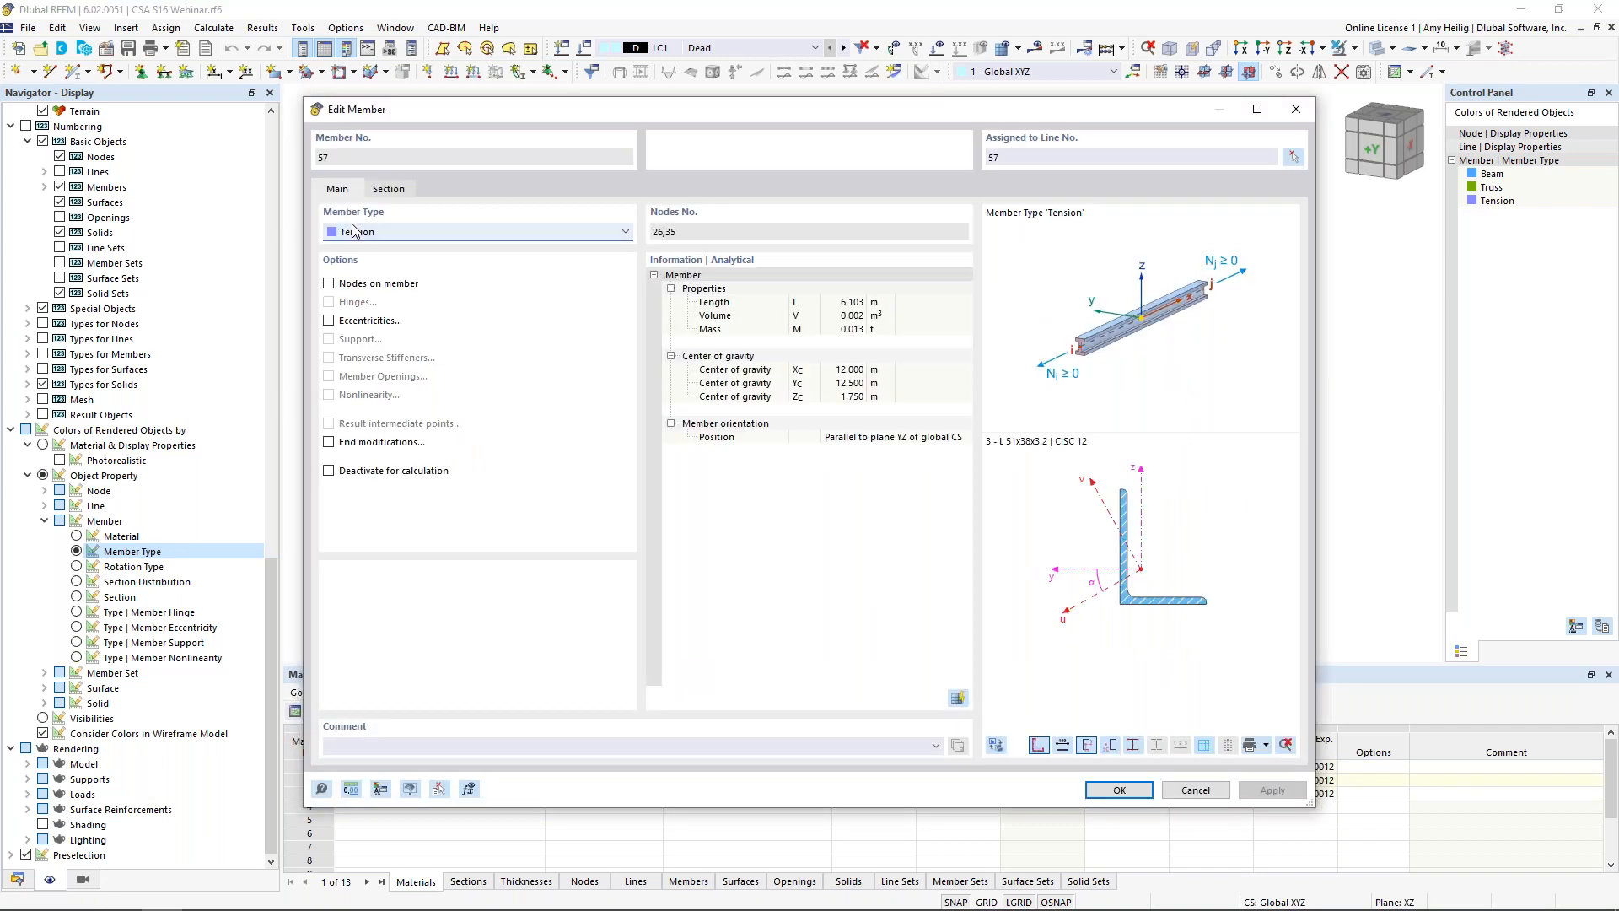
{"action": "left_click", "coordinate": [372, 234]}
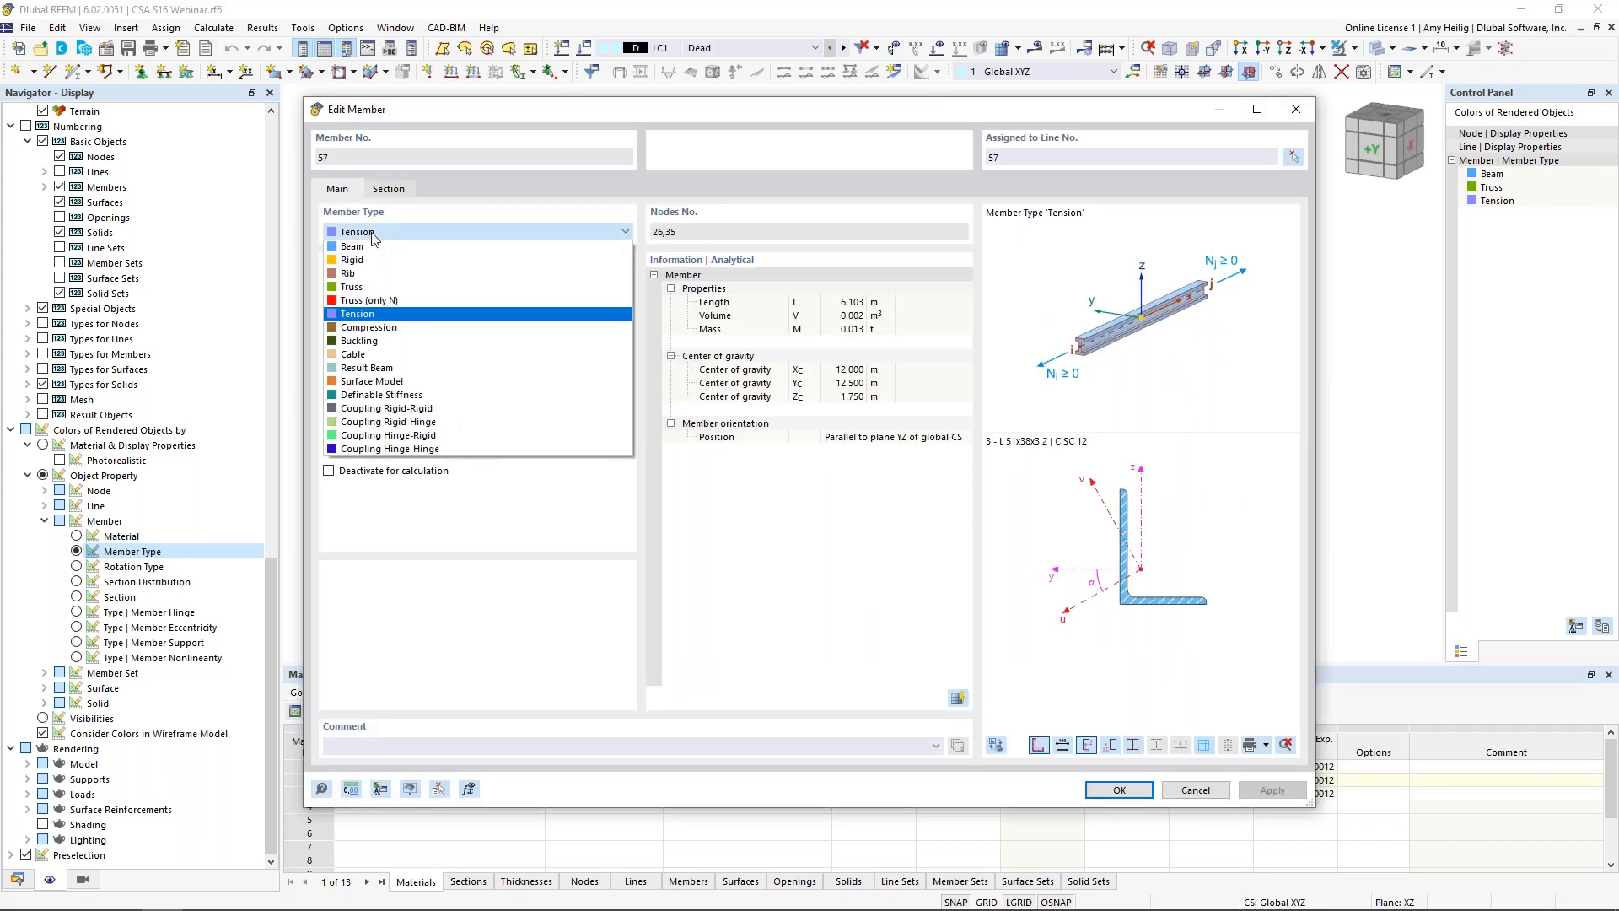
{"action": "left_click", "coordinate": [396, 315]}
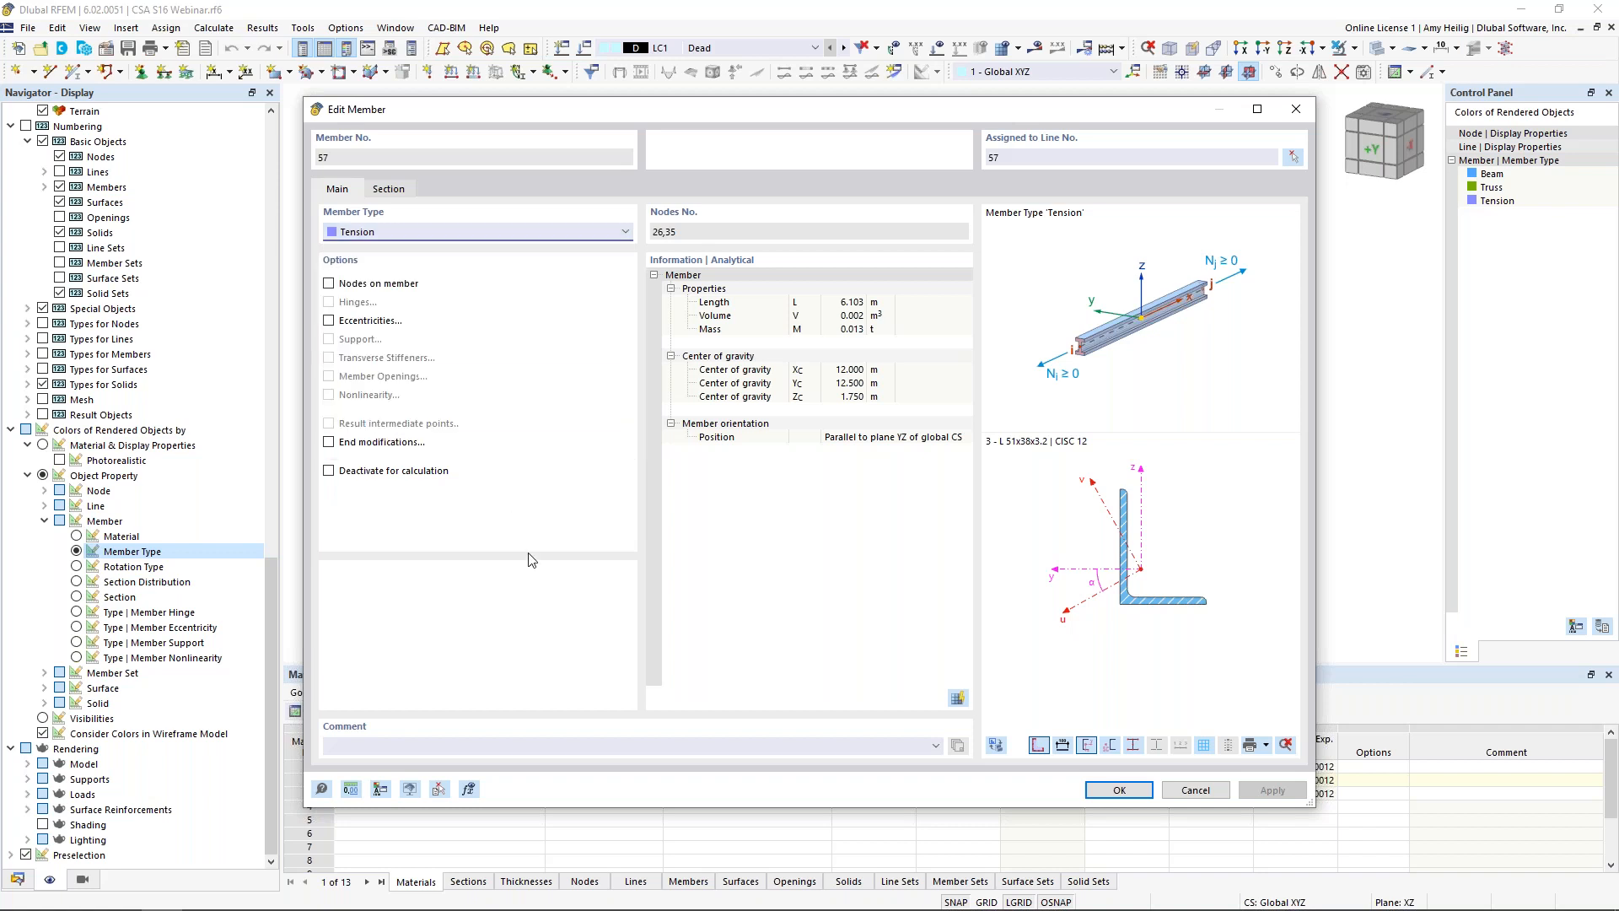
{"action": "left_click", "coordinate": [1196, 790]}
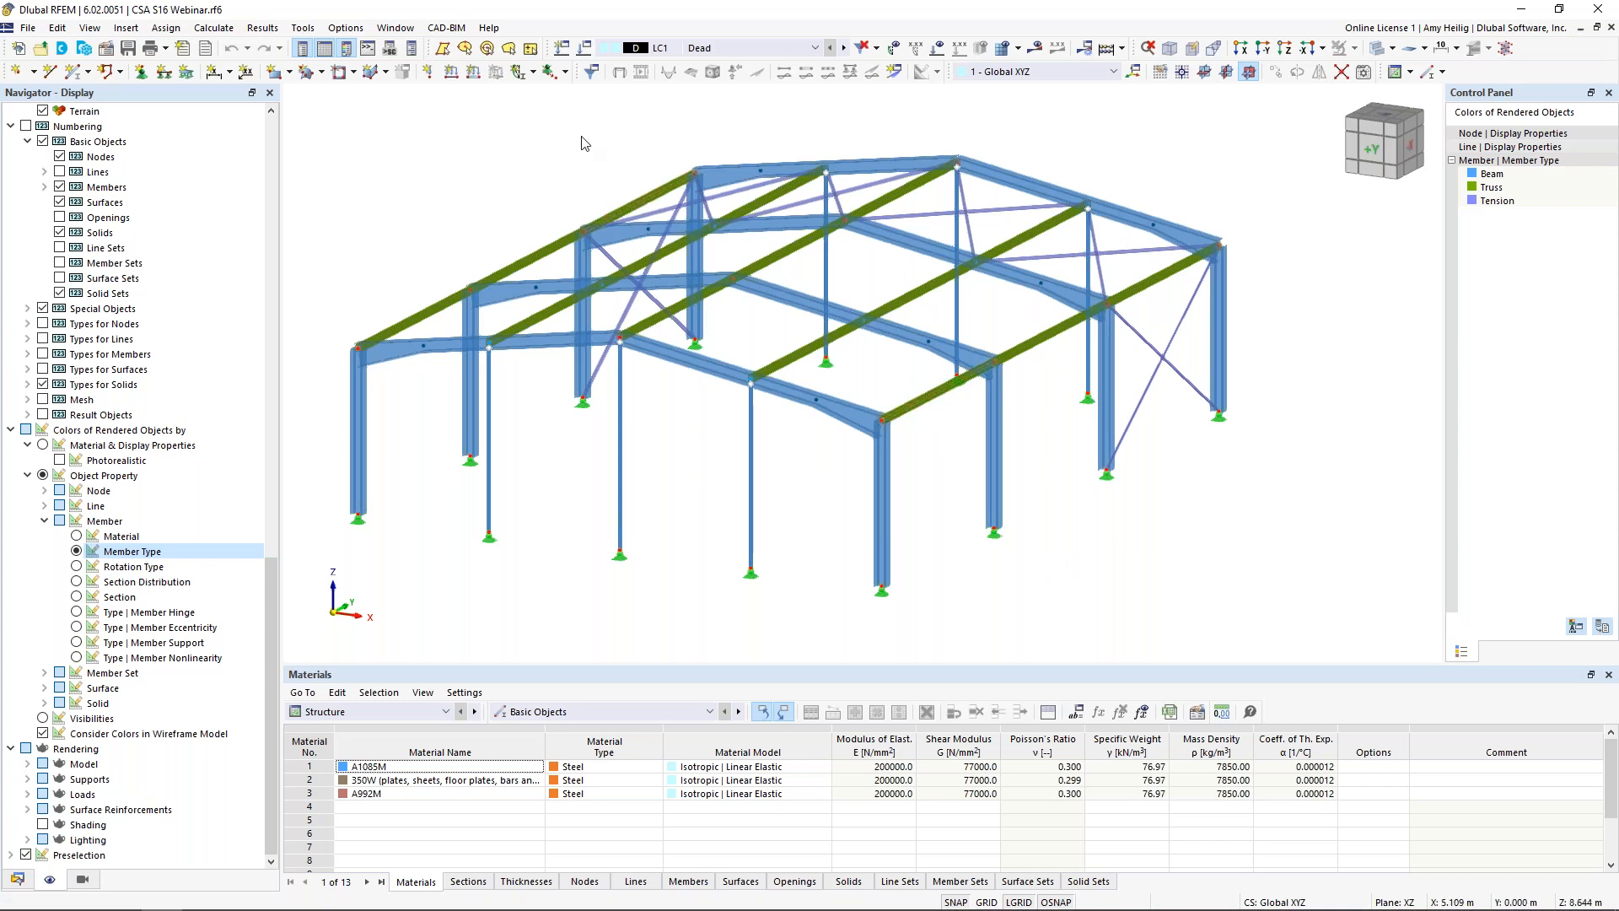
- Open the load cases and combinations settings and inspect the available standard groups, keeping NBC
{"action": "left_click", "coordinate": [585, 51]}
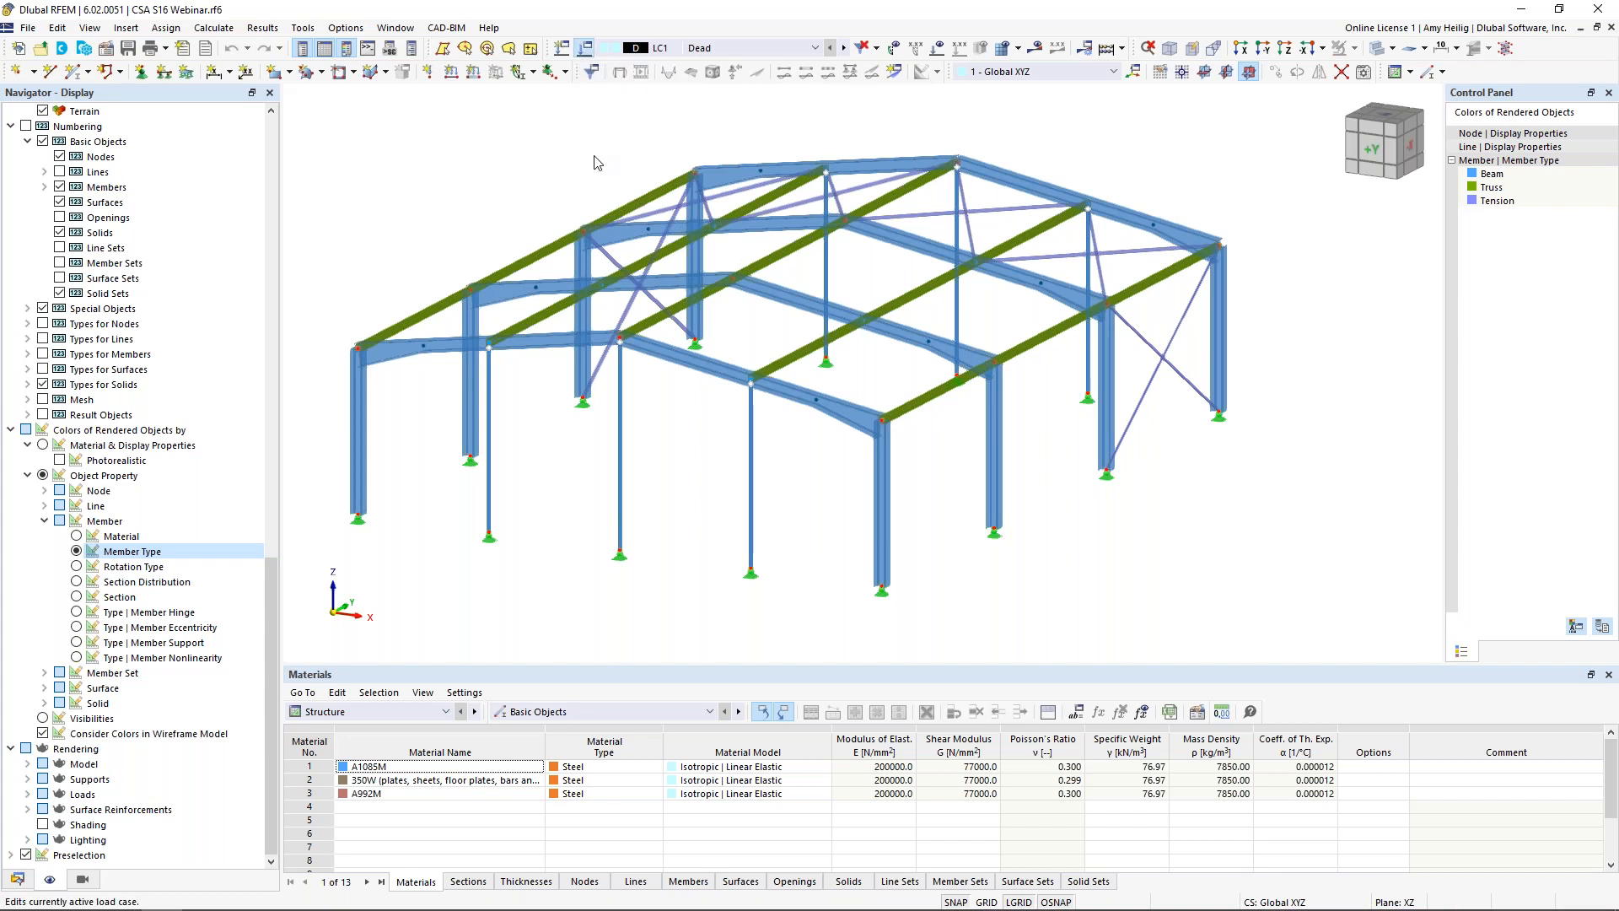
{"action": "left_click", "coordinate": [256, 126]}
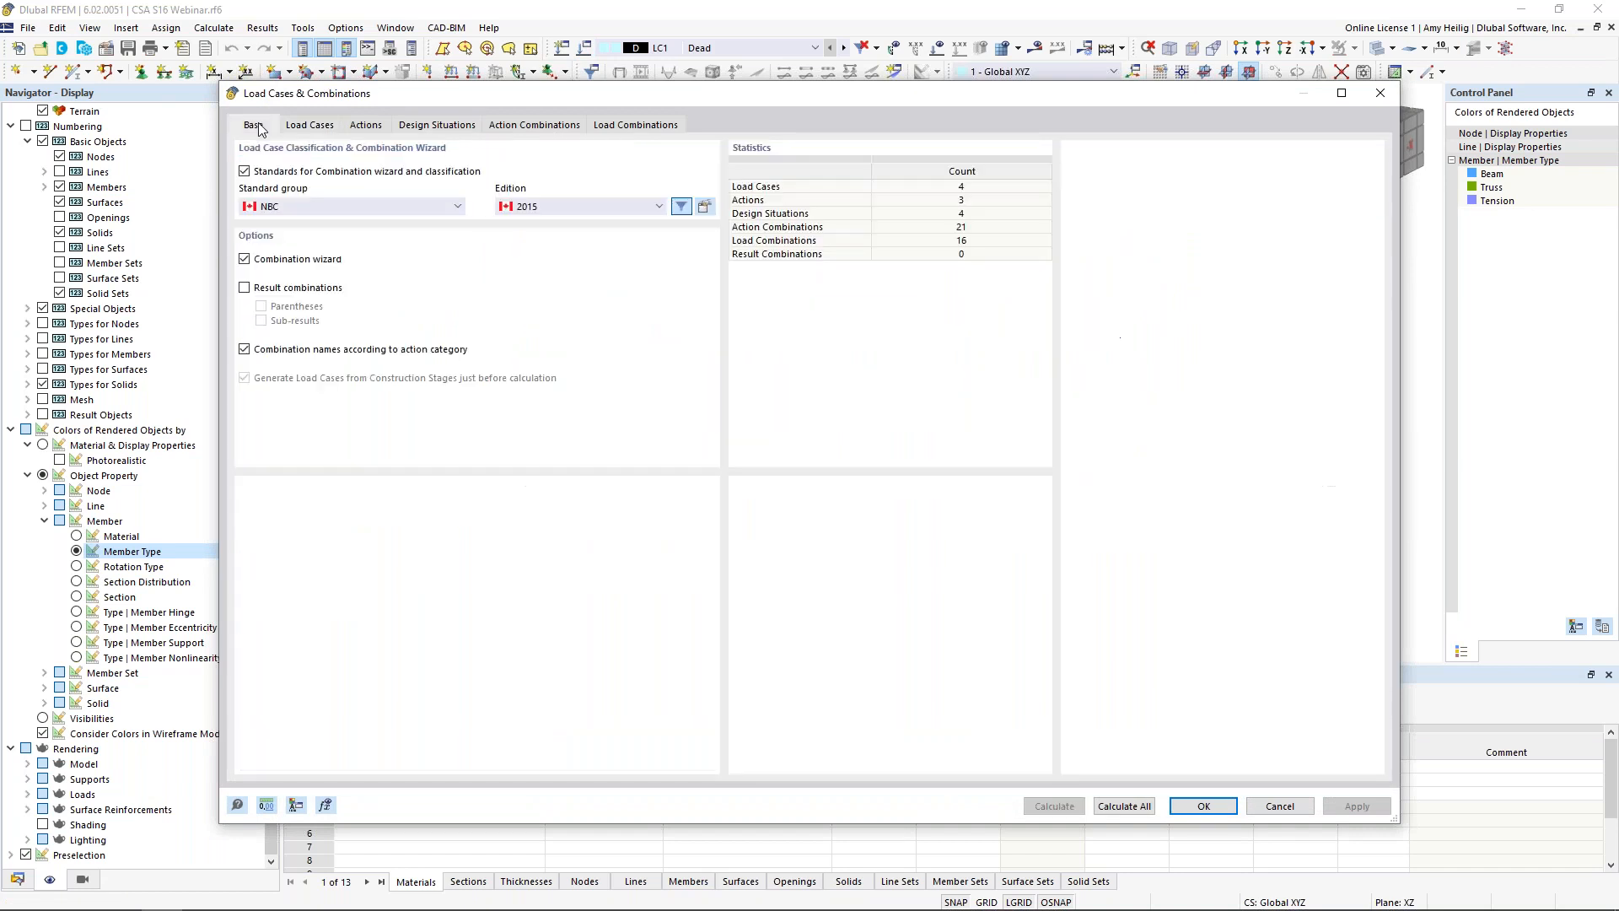
{"action": "left_click", "coordinate": [317, 206]}
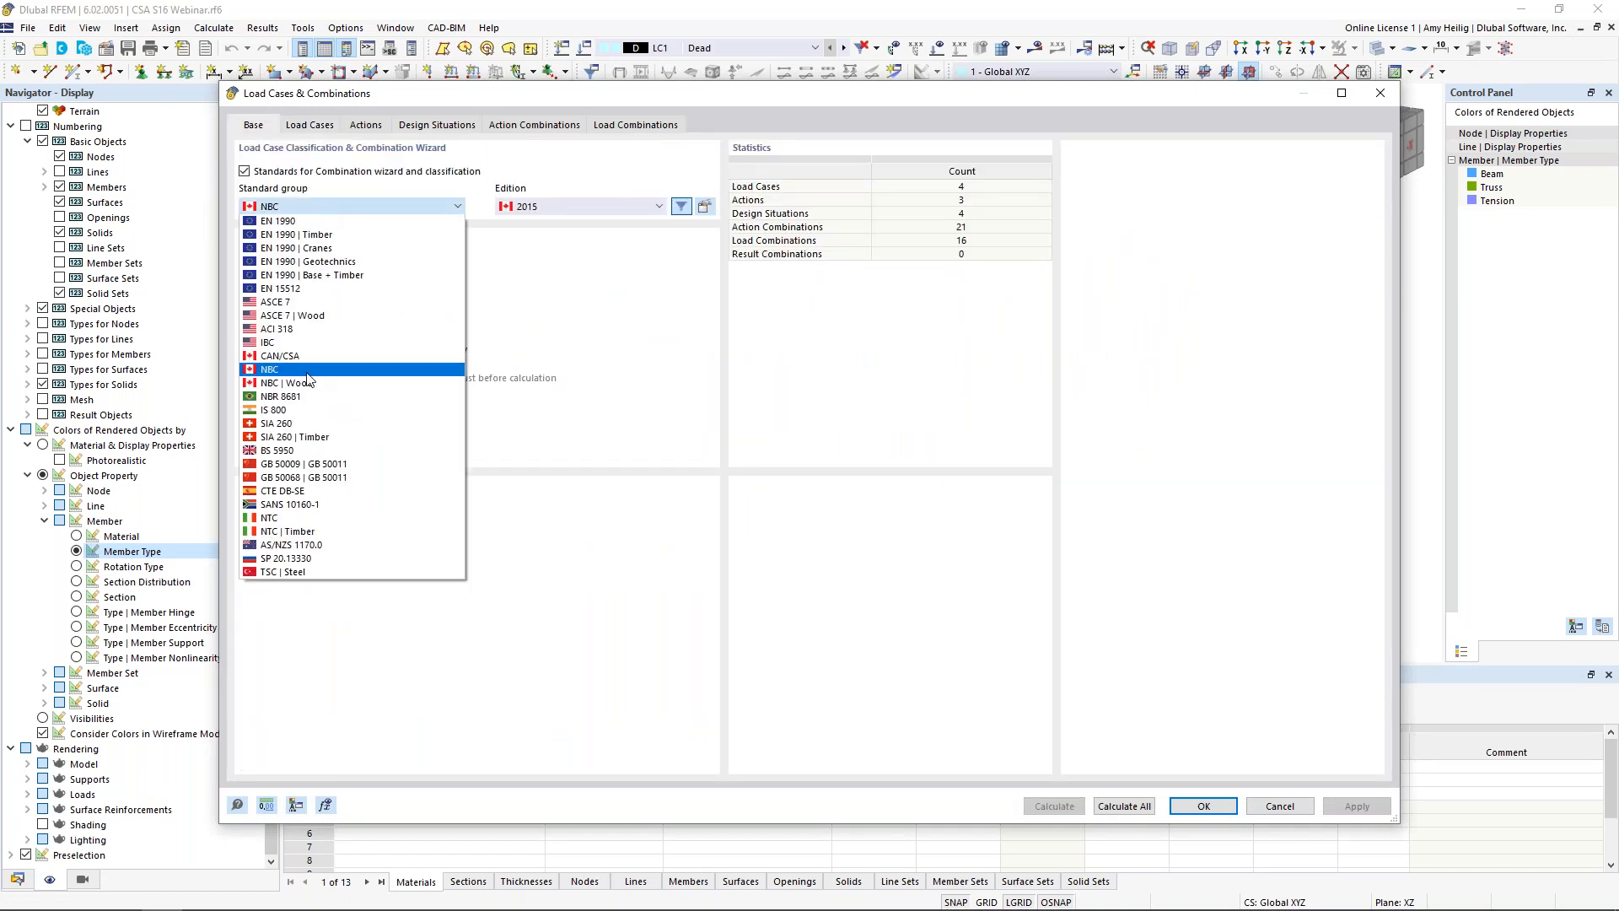
{"action": "left_click", "coordinate": [545, 335]}
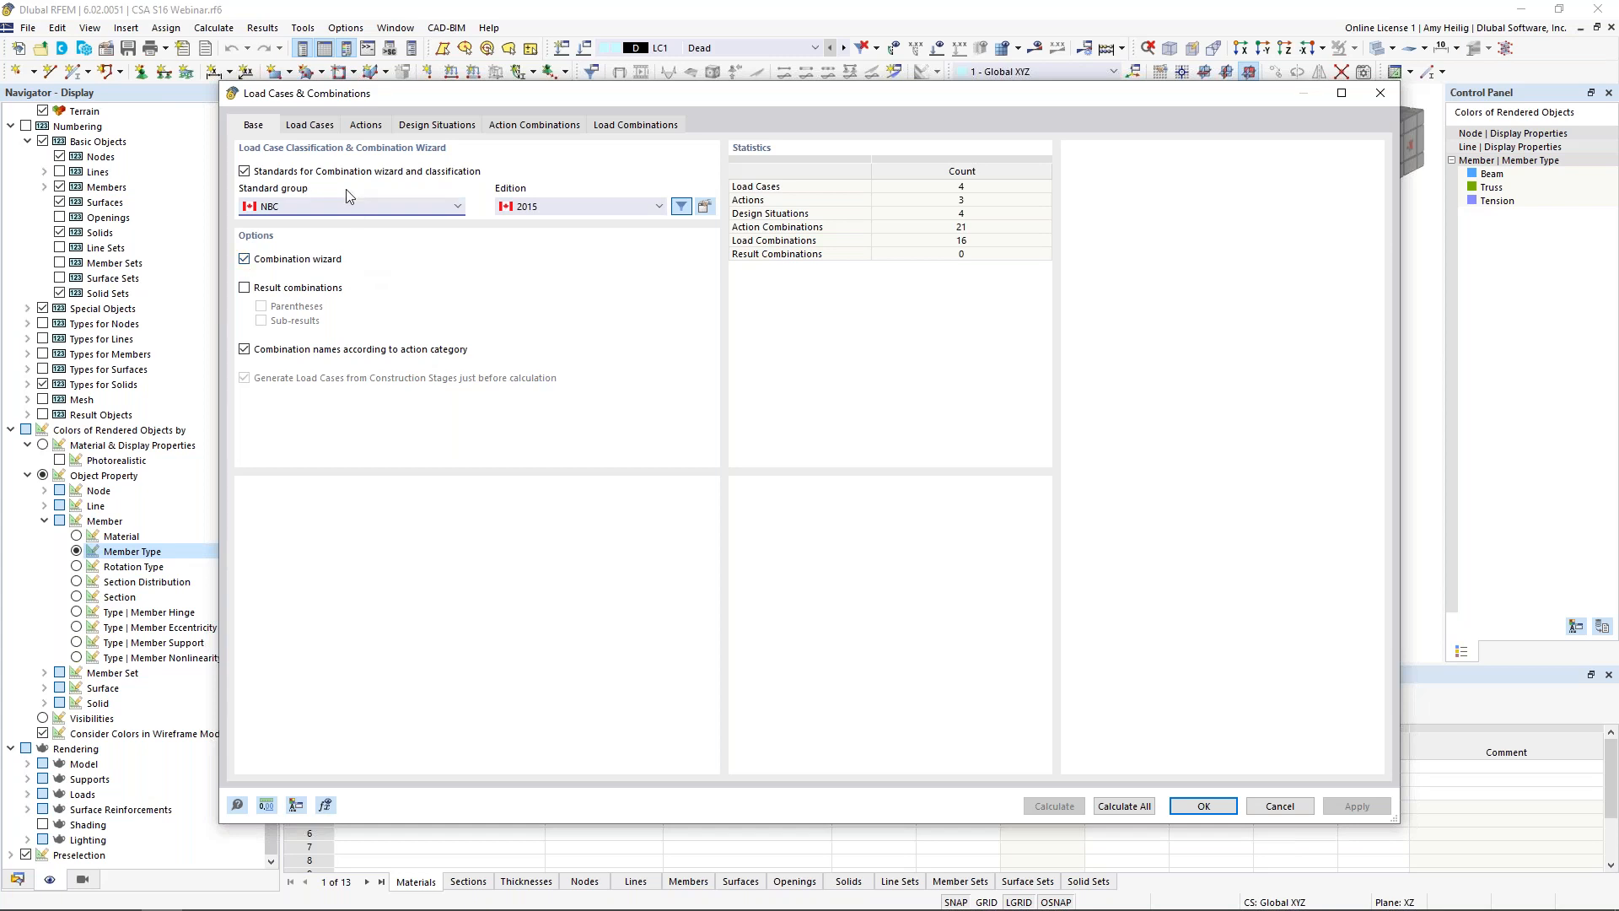
- Inspect the action category choices of the Dead load case and review the Snow, Wind +X and Wind +Y load cases
{"action": "left_click", "coordinate": [313, 126]}
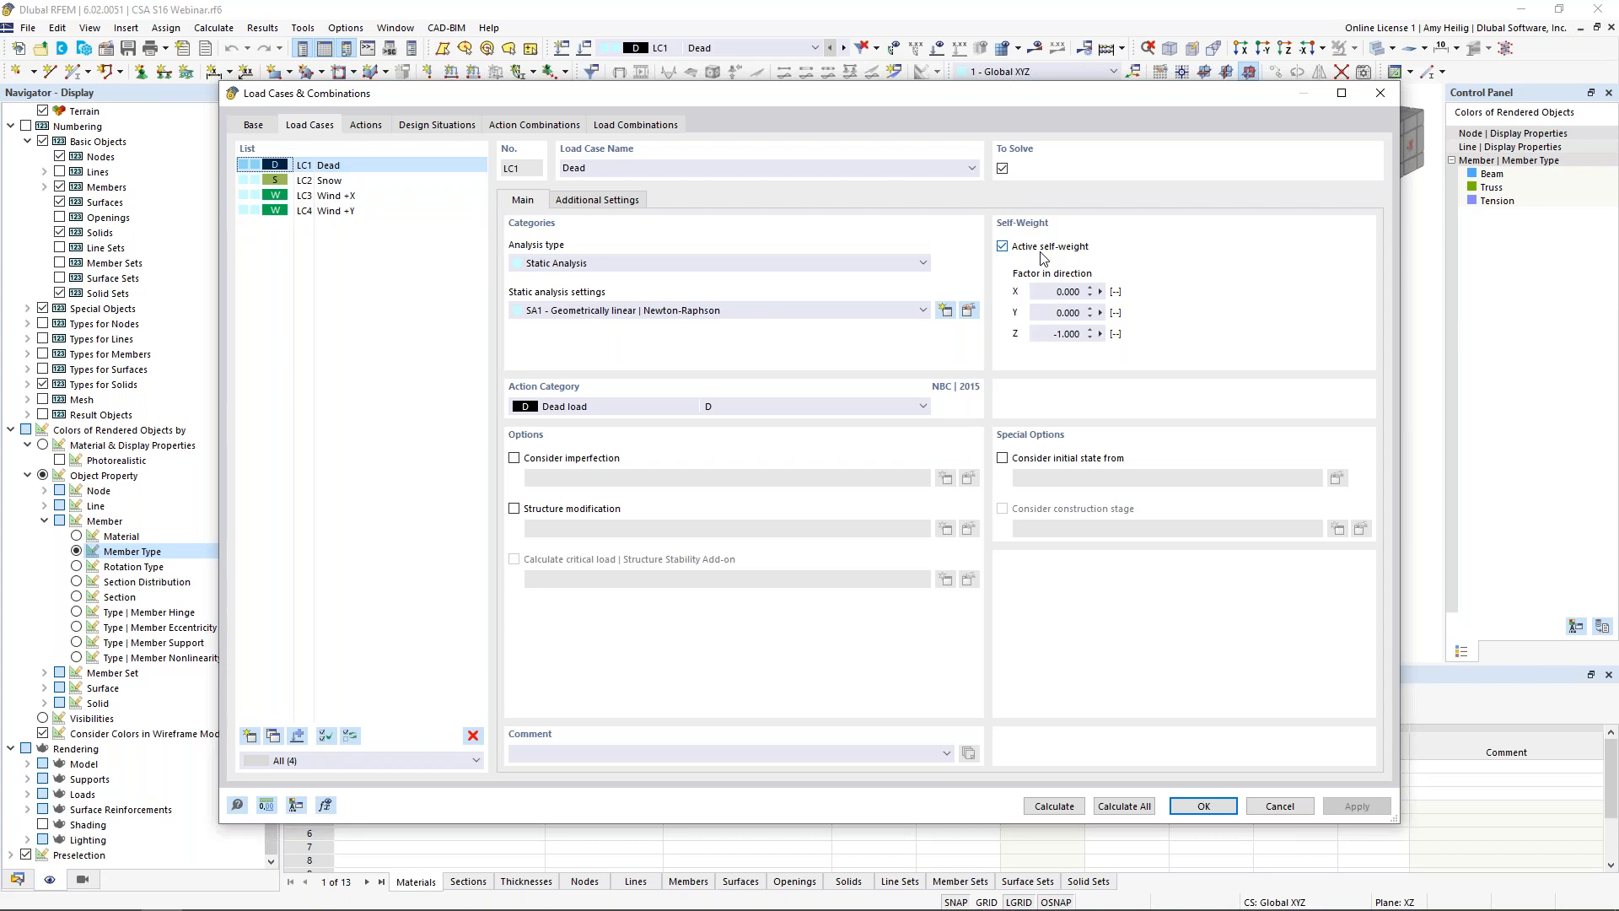
{"action": "left_click", "coordinate": [579, 408]}
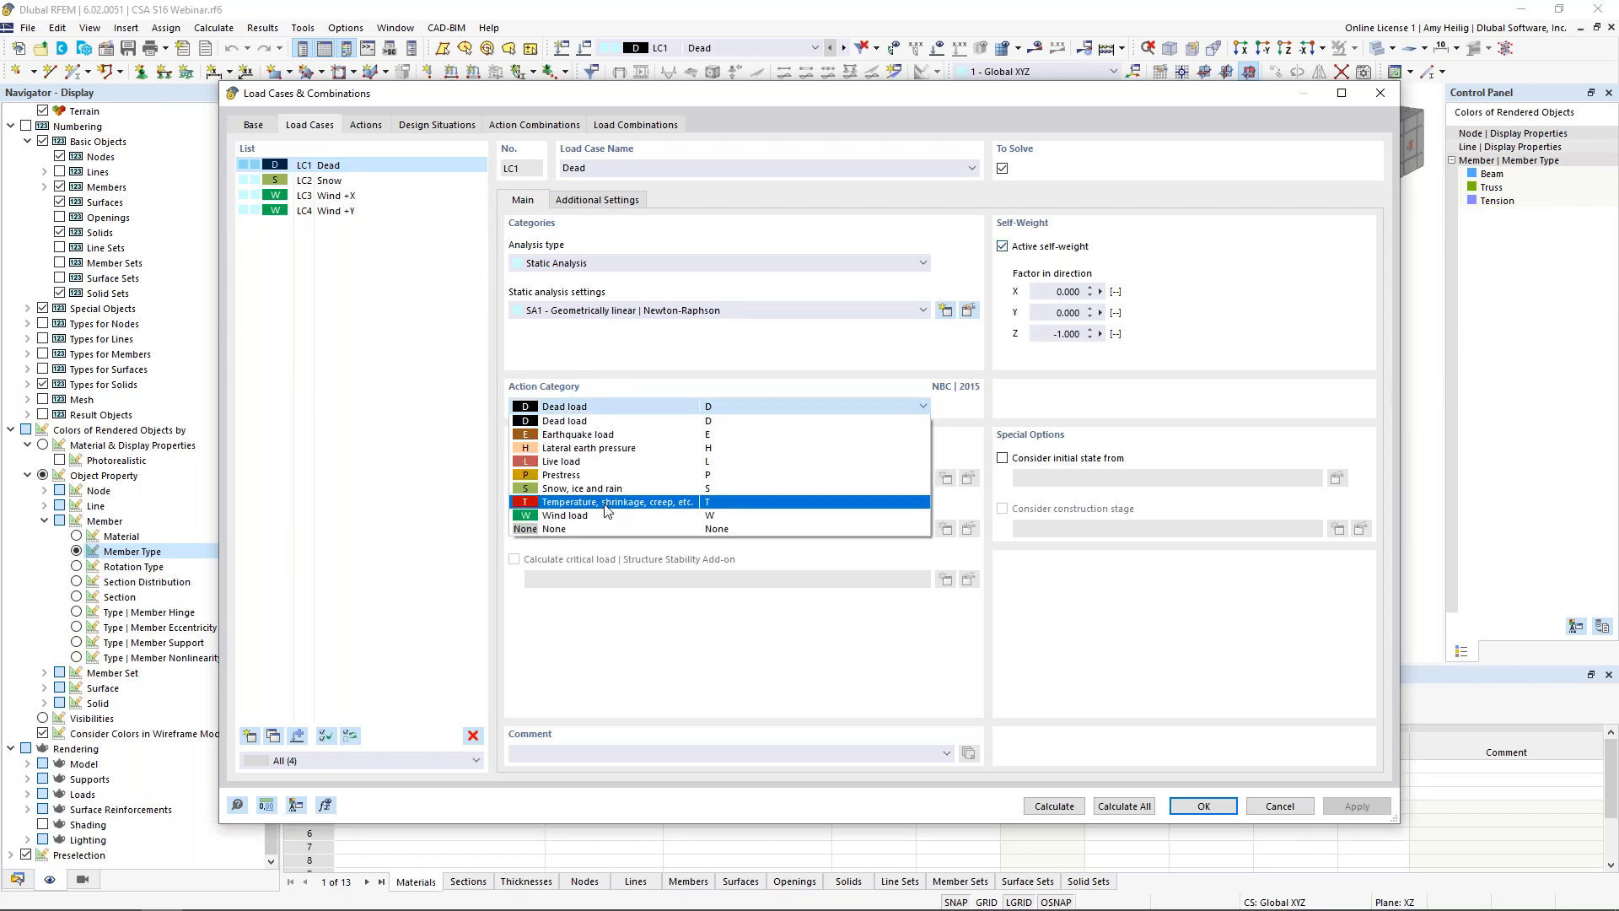
{"action": "left_click", "coordinate": [623, 357]}
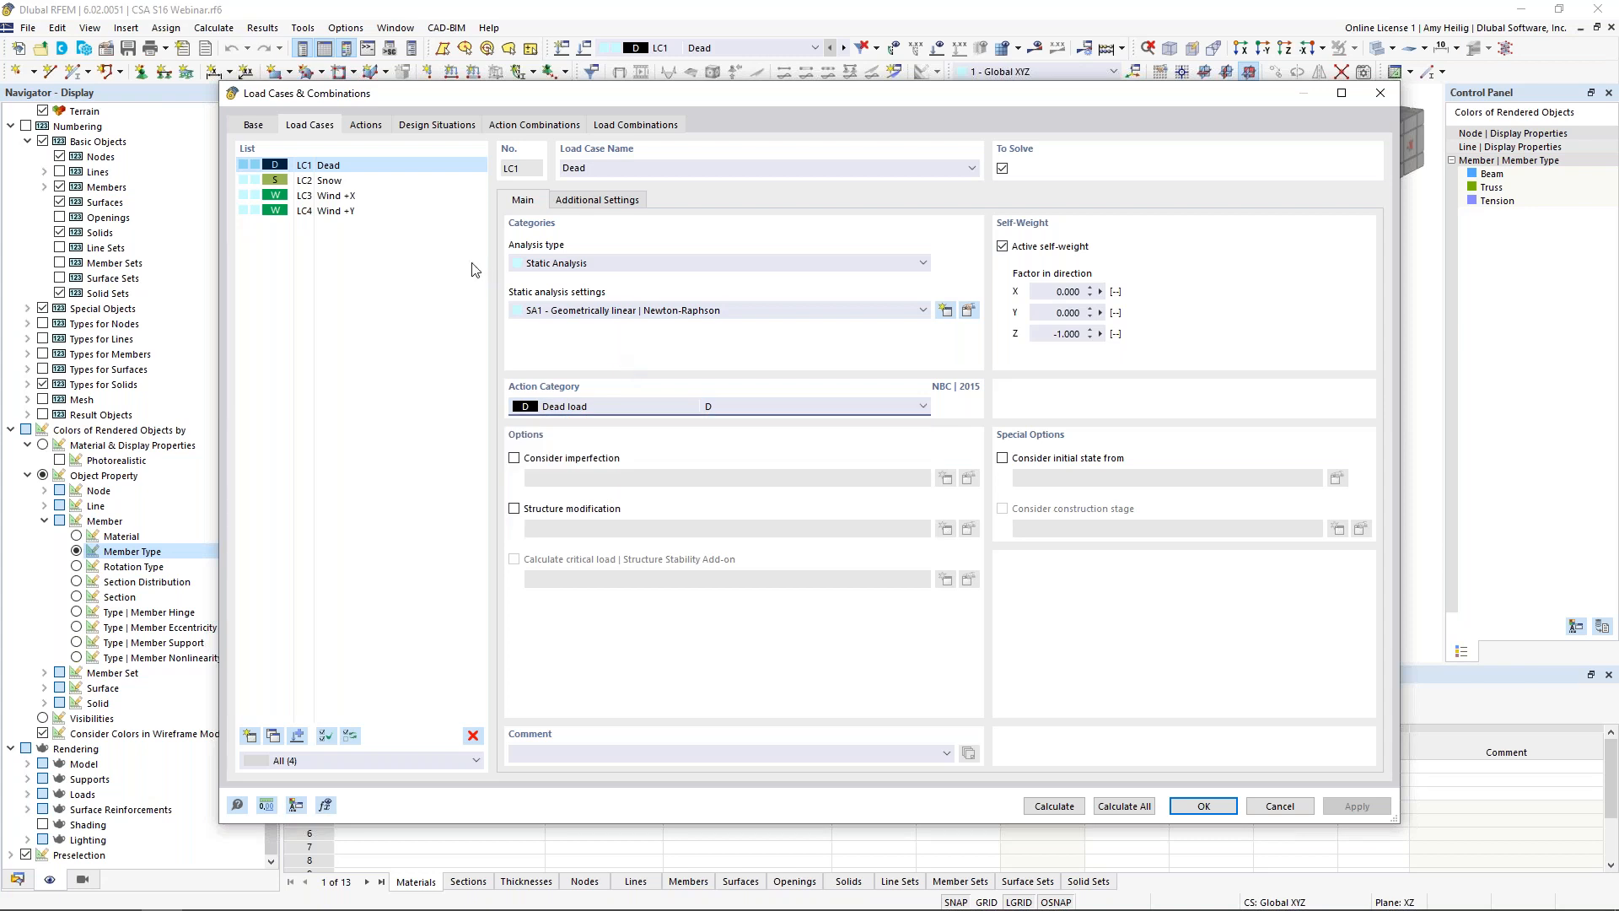
{"action": "left_click", "coordinate": [341, 183]}
{"action": "left_click", "coordinate": [342, 197]}
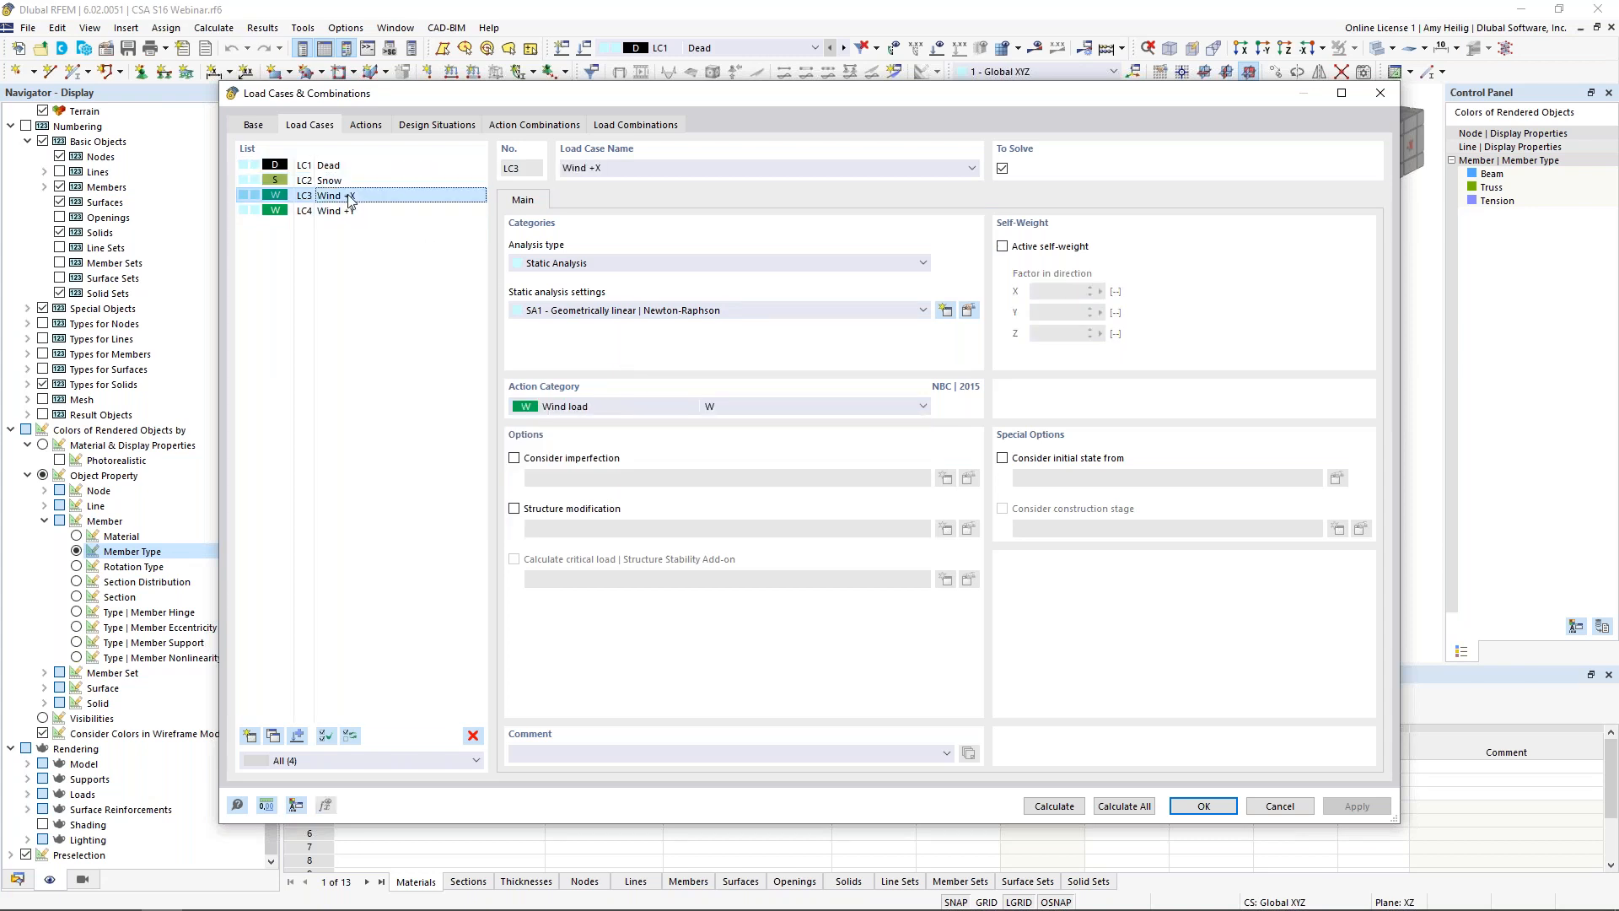
{"action": "left_click", "coordinate": [344, 212]}
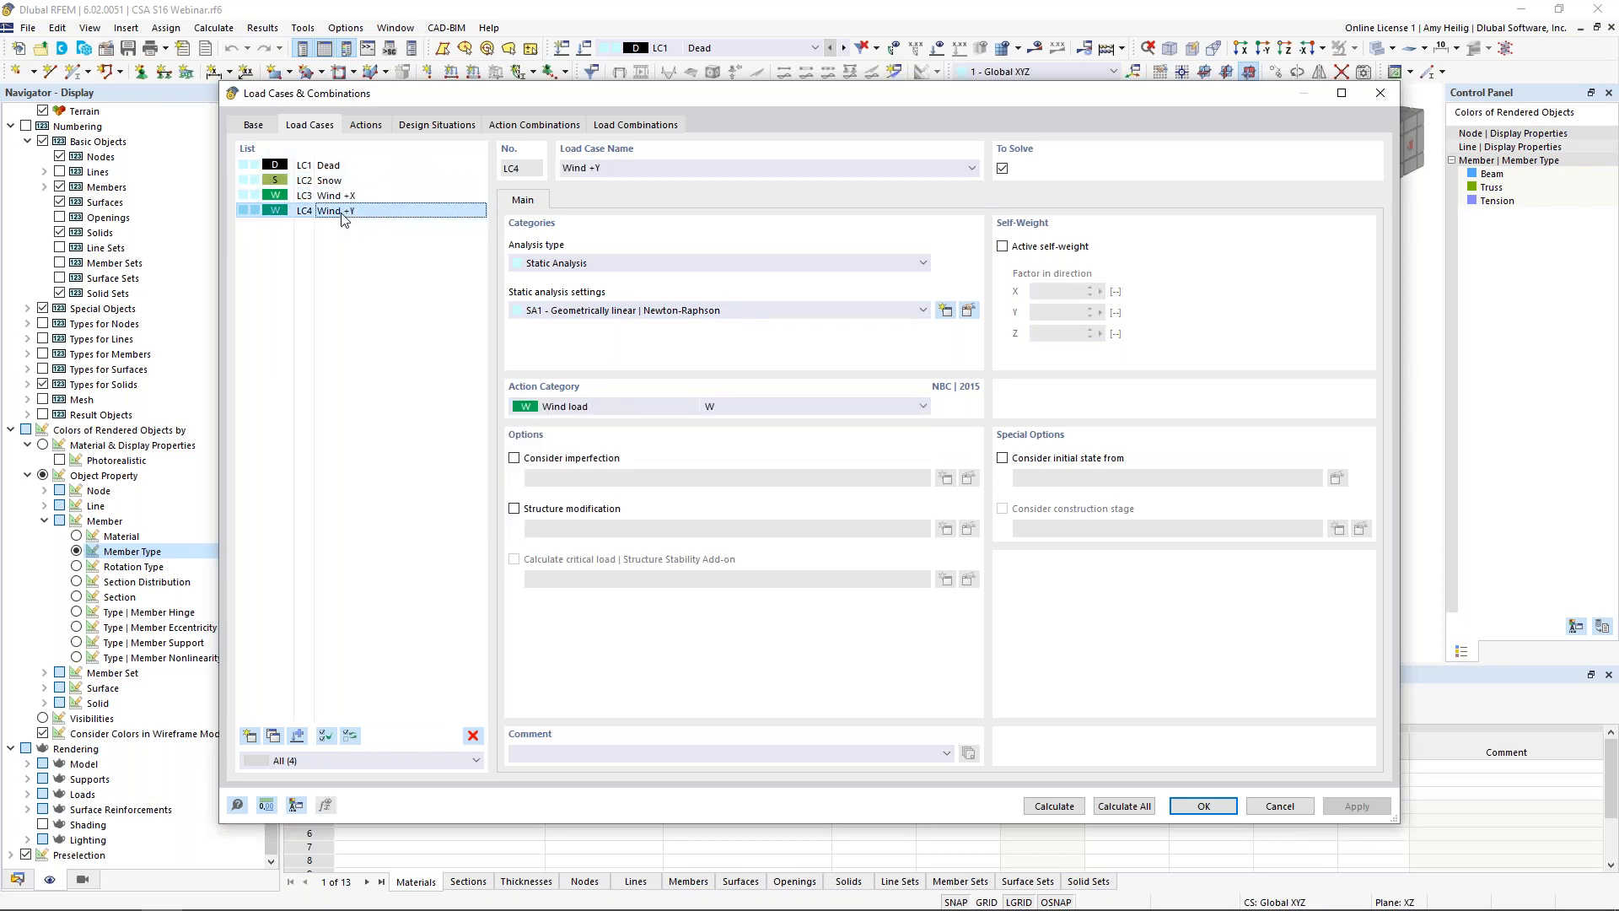
- Review the design situations and read the combination rules for Ultimate Limit State and Limit State of Serviceability, Case 3
{"action": "left_click", "coordinate": [419, 126]}
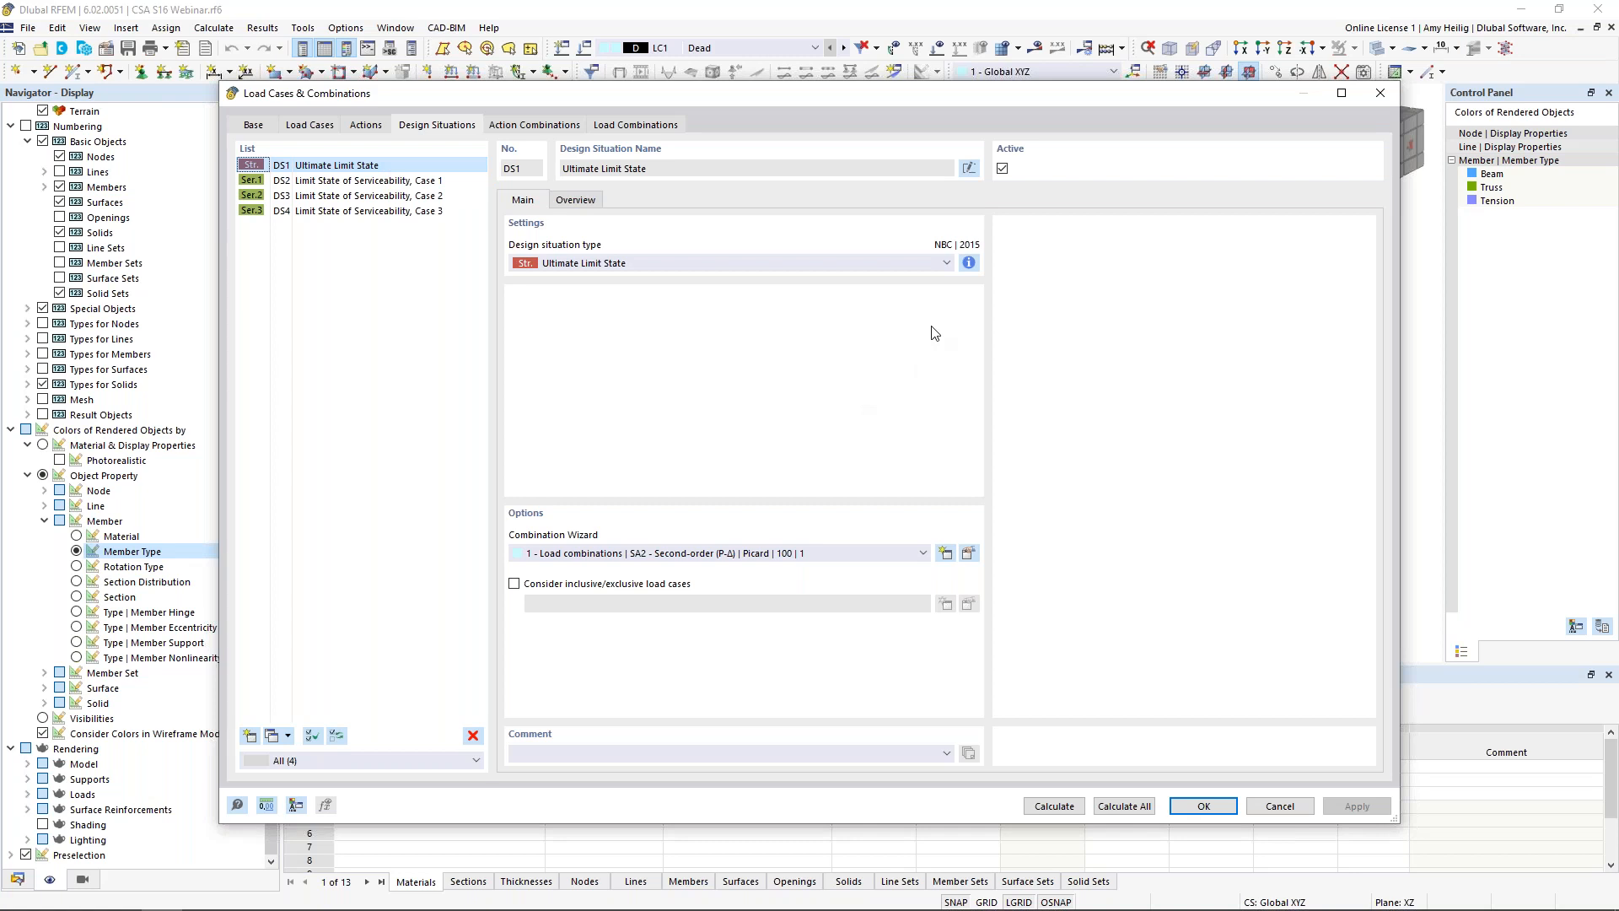
{"action": "left_click", "coordinate": [968, 265]}
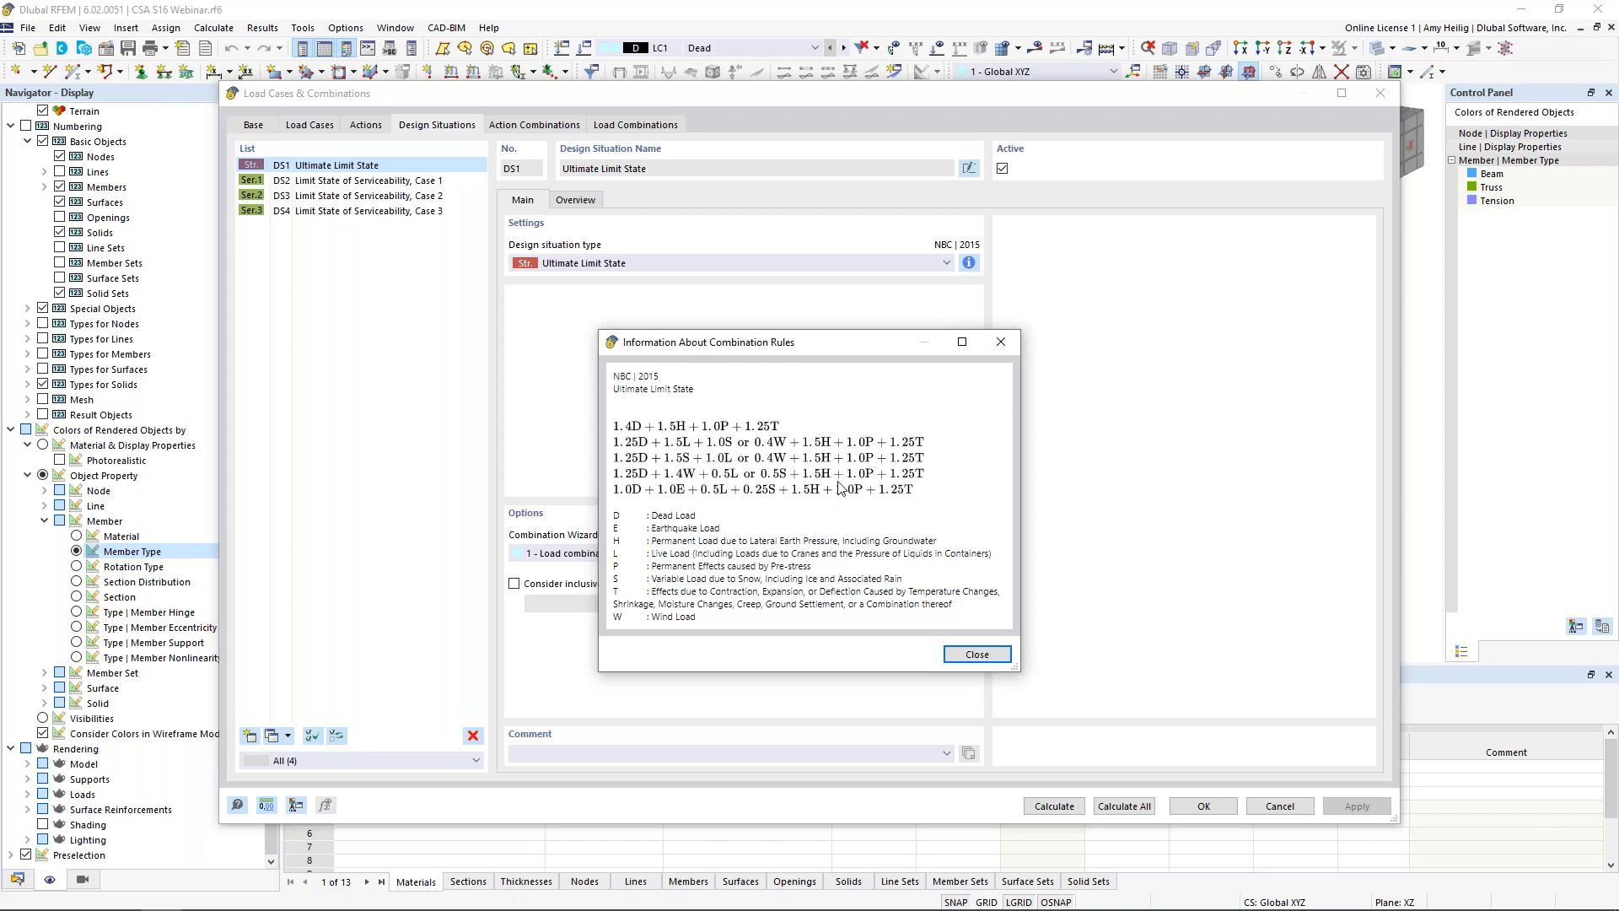
{"action": "left_click", "coordinate": [1001, 344]}
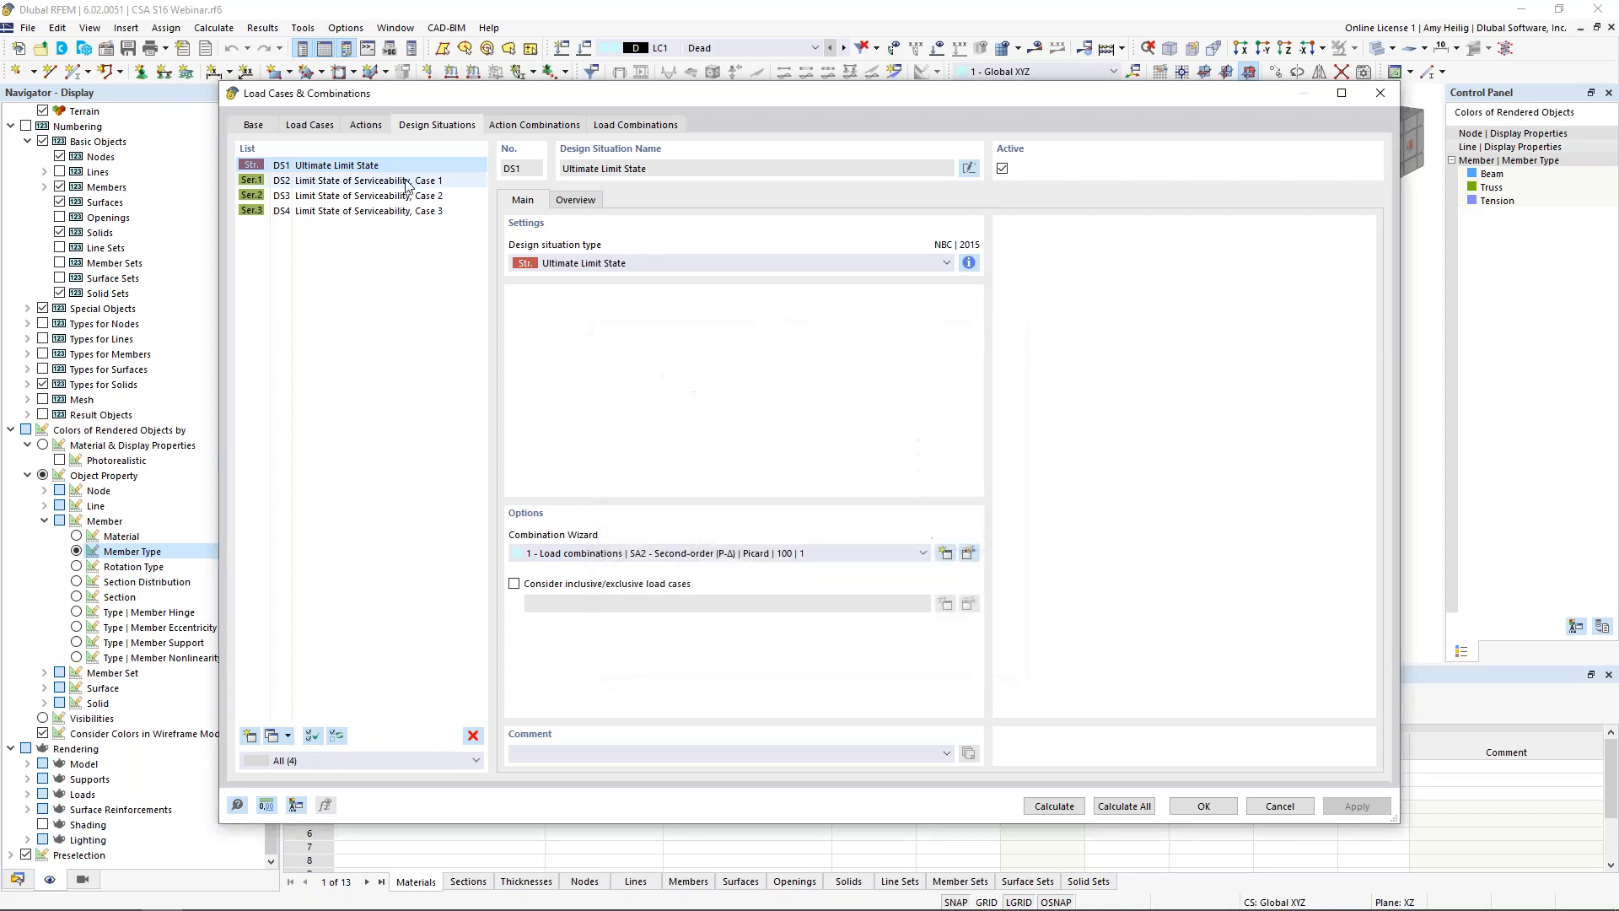
{"action": "left_click", "coordinate": [404, 181]}
{"action": "left_click", "coordinate": [404, 197]}
{"action": "left_click", "coordinate": [403, 211]}
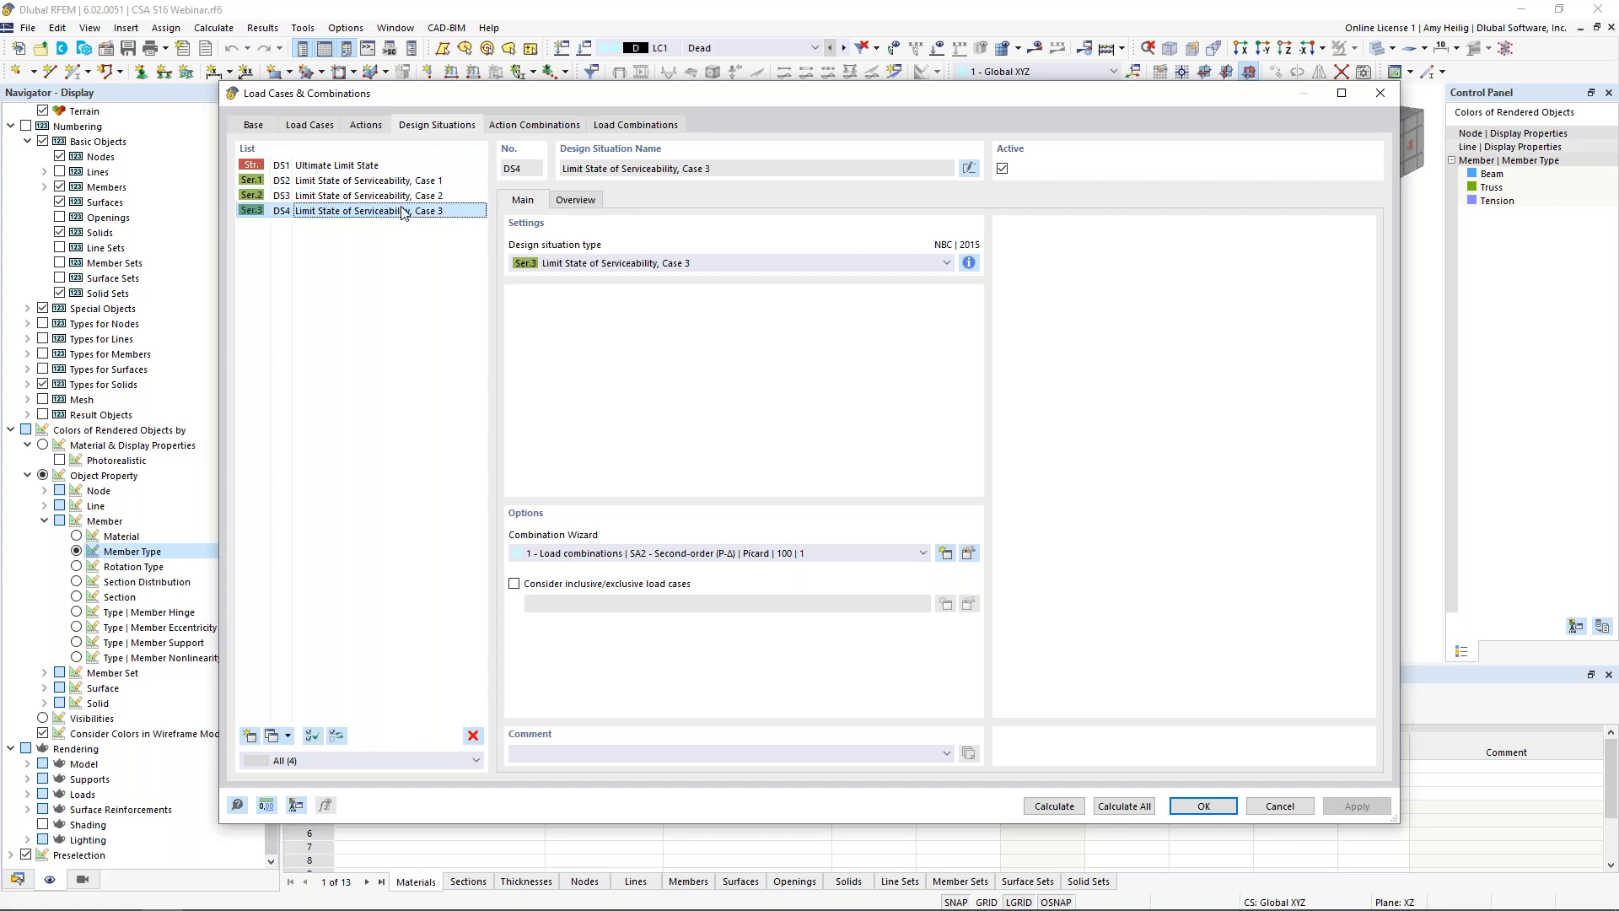
{"action": "left_click", "coordinate": [969, 263]}
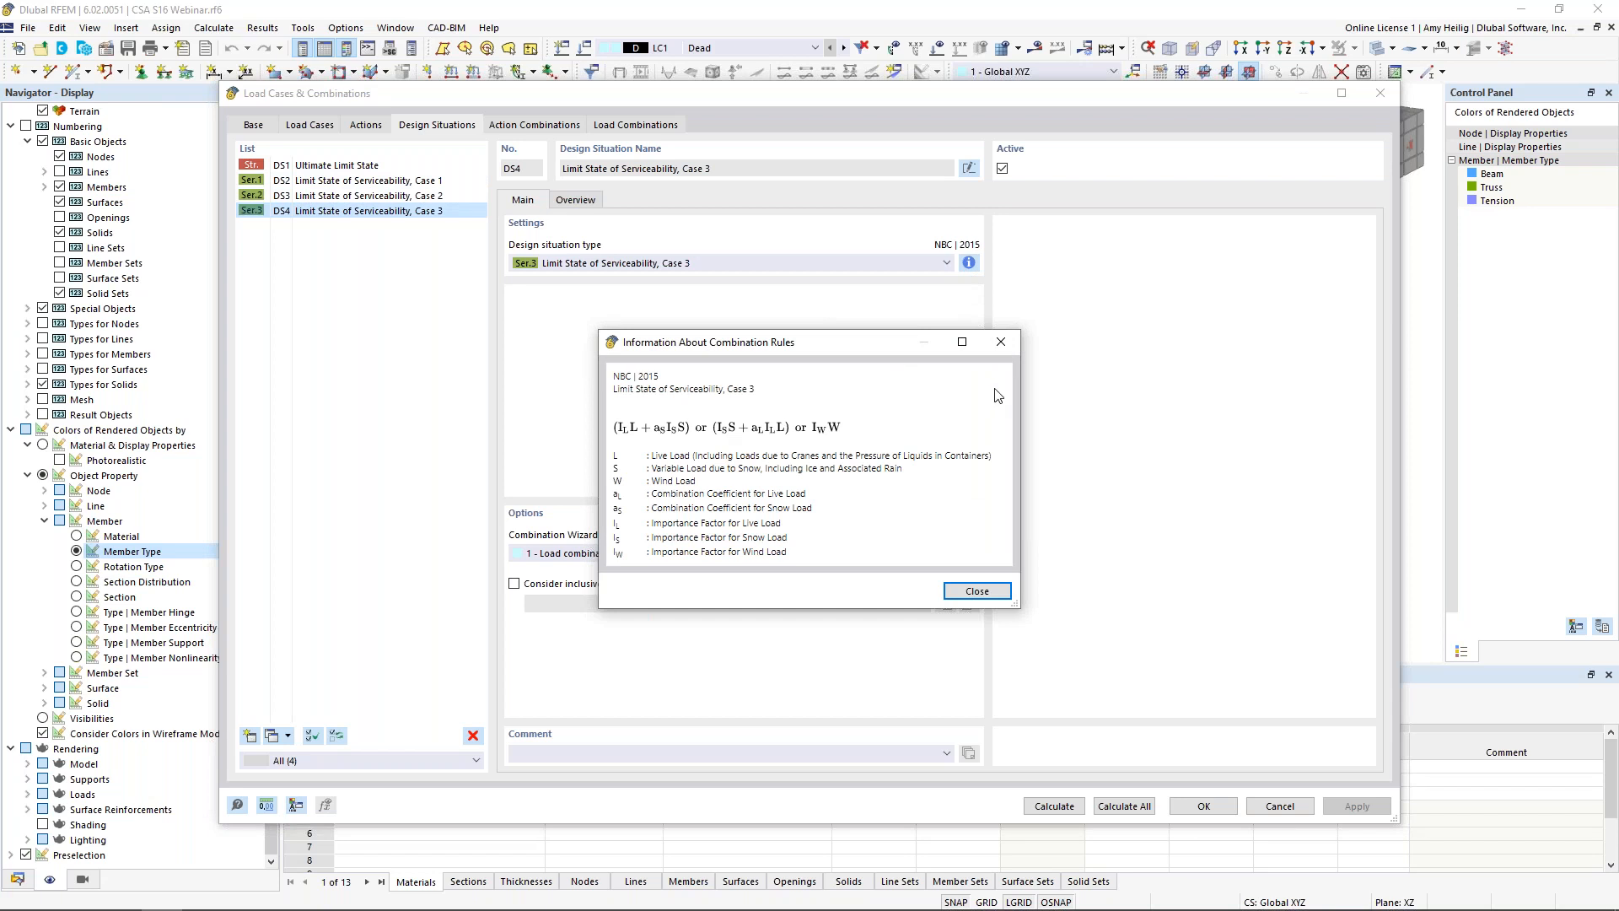
{"action": "left_click", "coordinate": [1001, 343]}
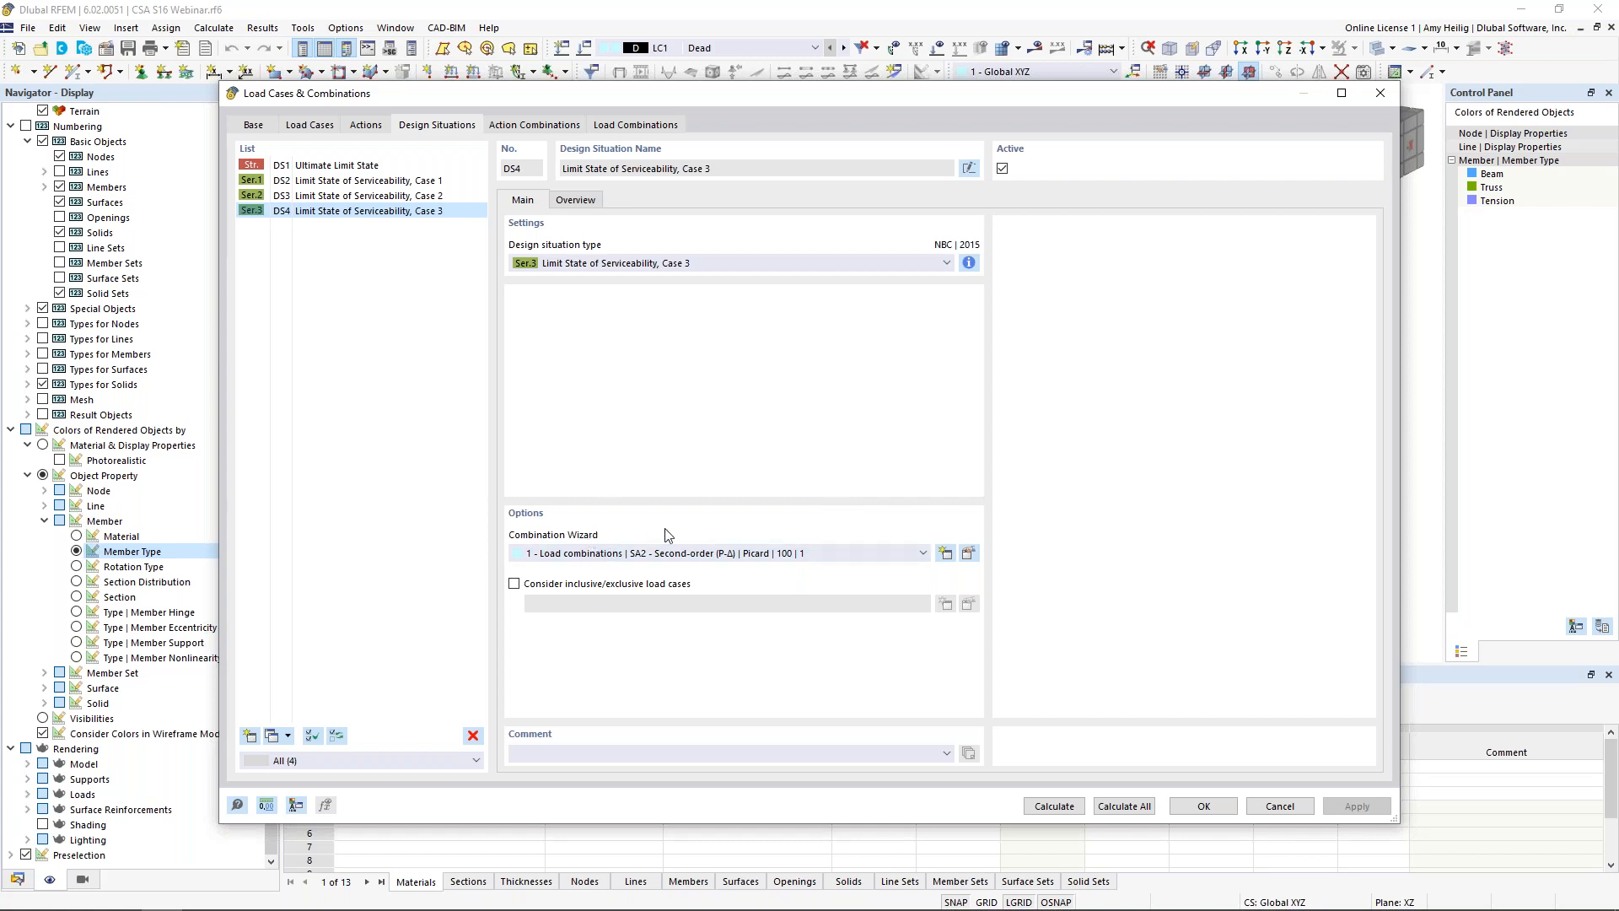
- Inspect the static analysis choices of the first combination wizard, keeping SA2 - Second-order (P-Δ) with Picard
{"action": "left_click", "coordinate": [968, 554]}
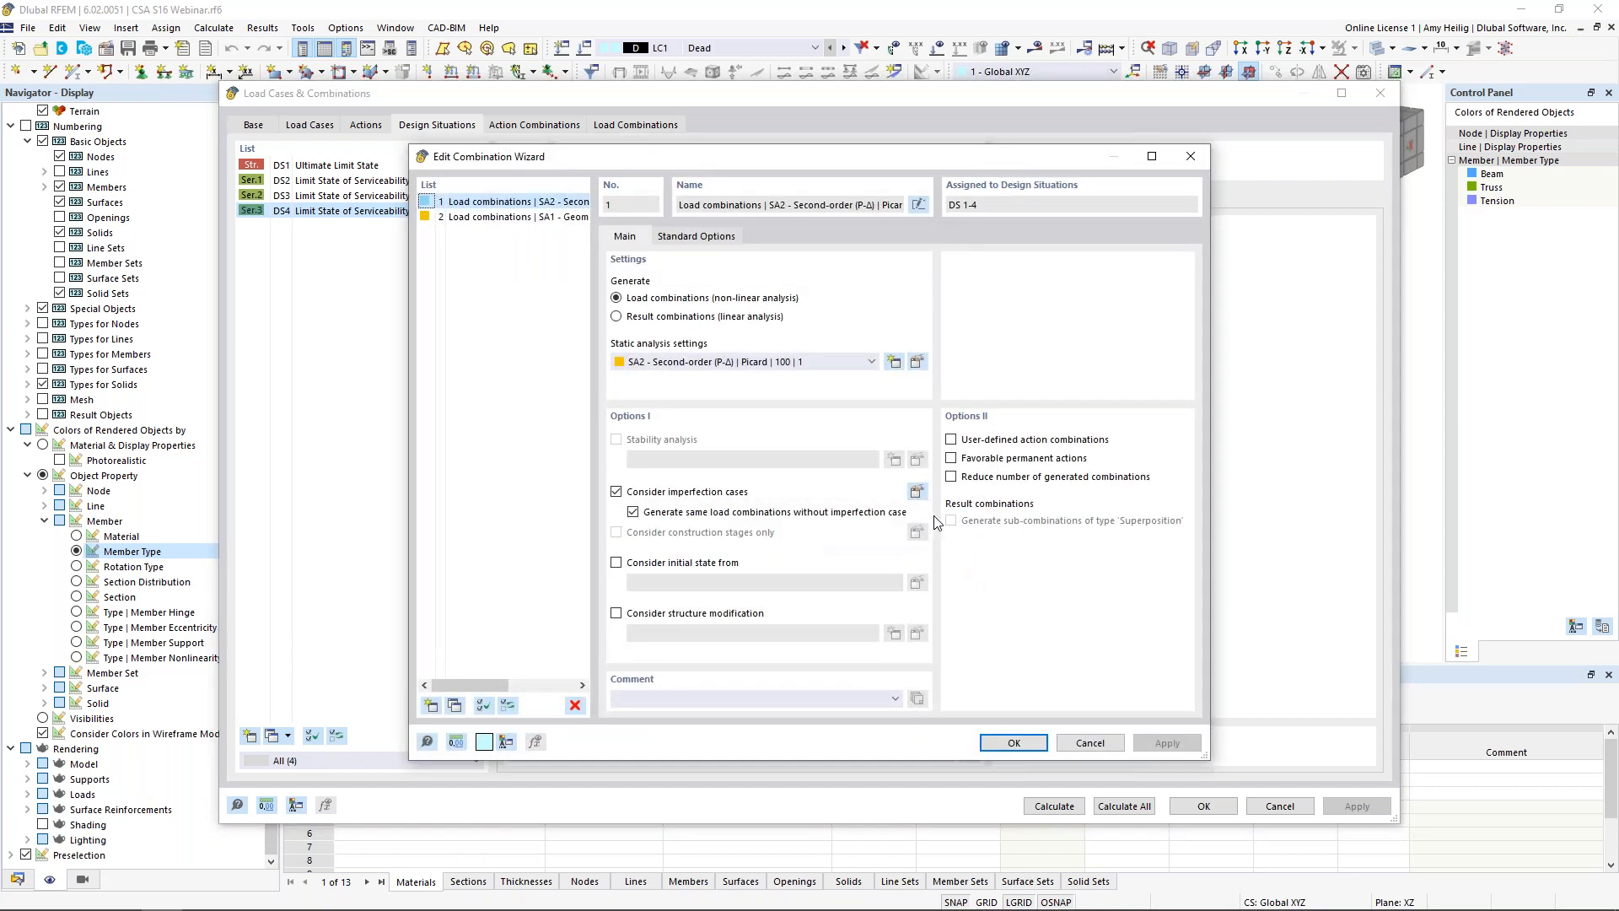
{"action": "left_click", "coordinate": [725, 362]}
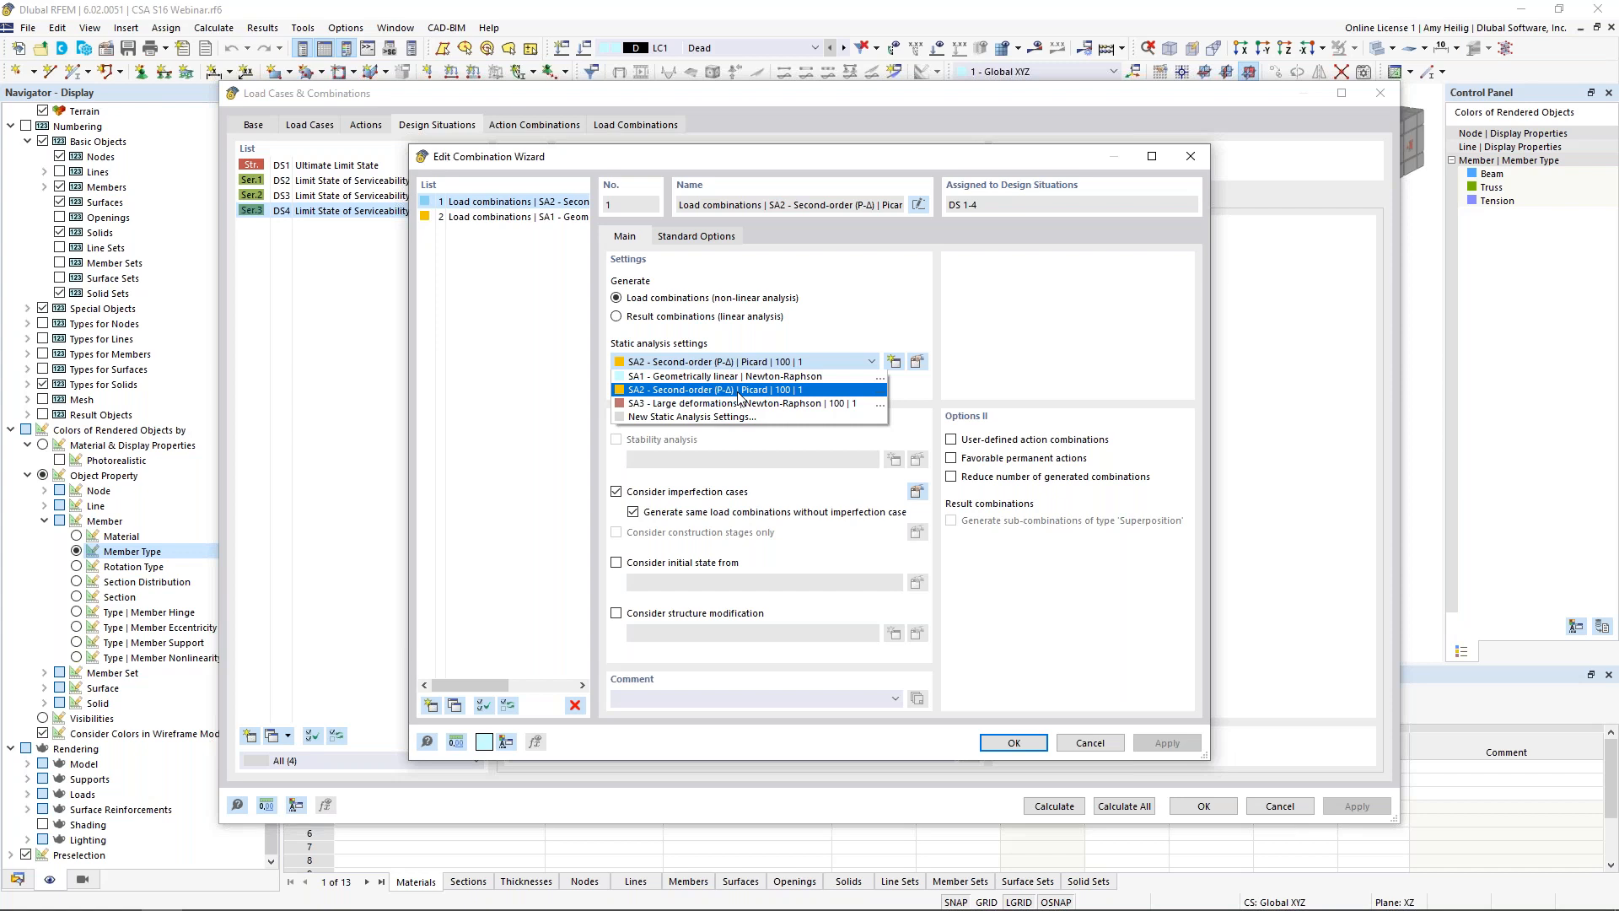
{"action": "left_click", "coordinate": [739, 393]}
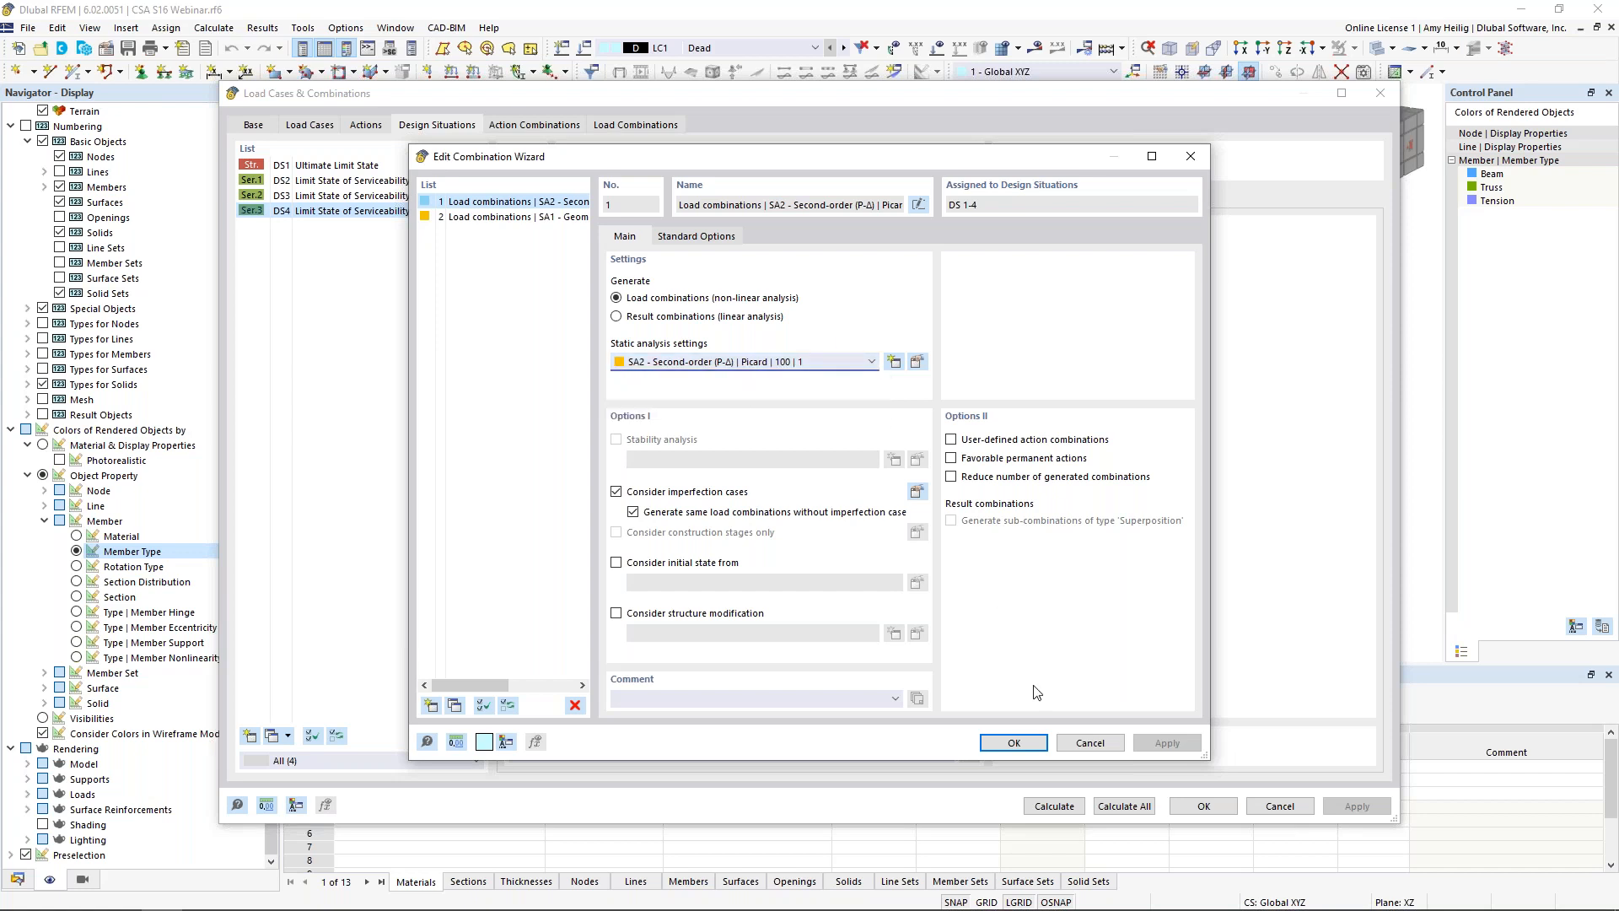
{"action": "left_click", "coordinate": [1013, 742]}
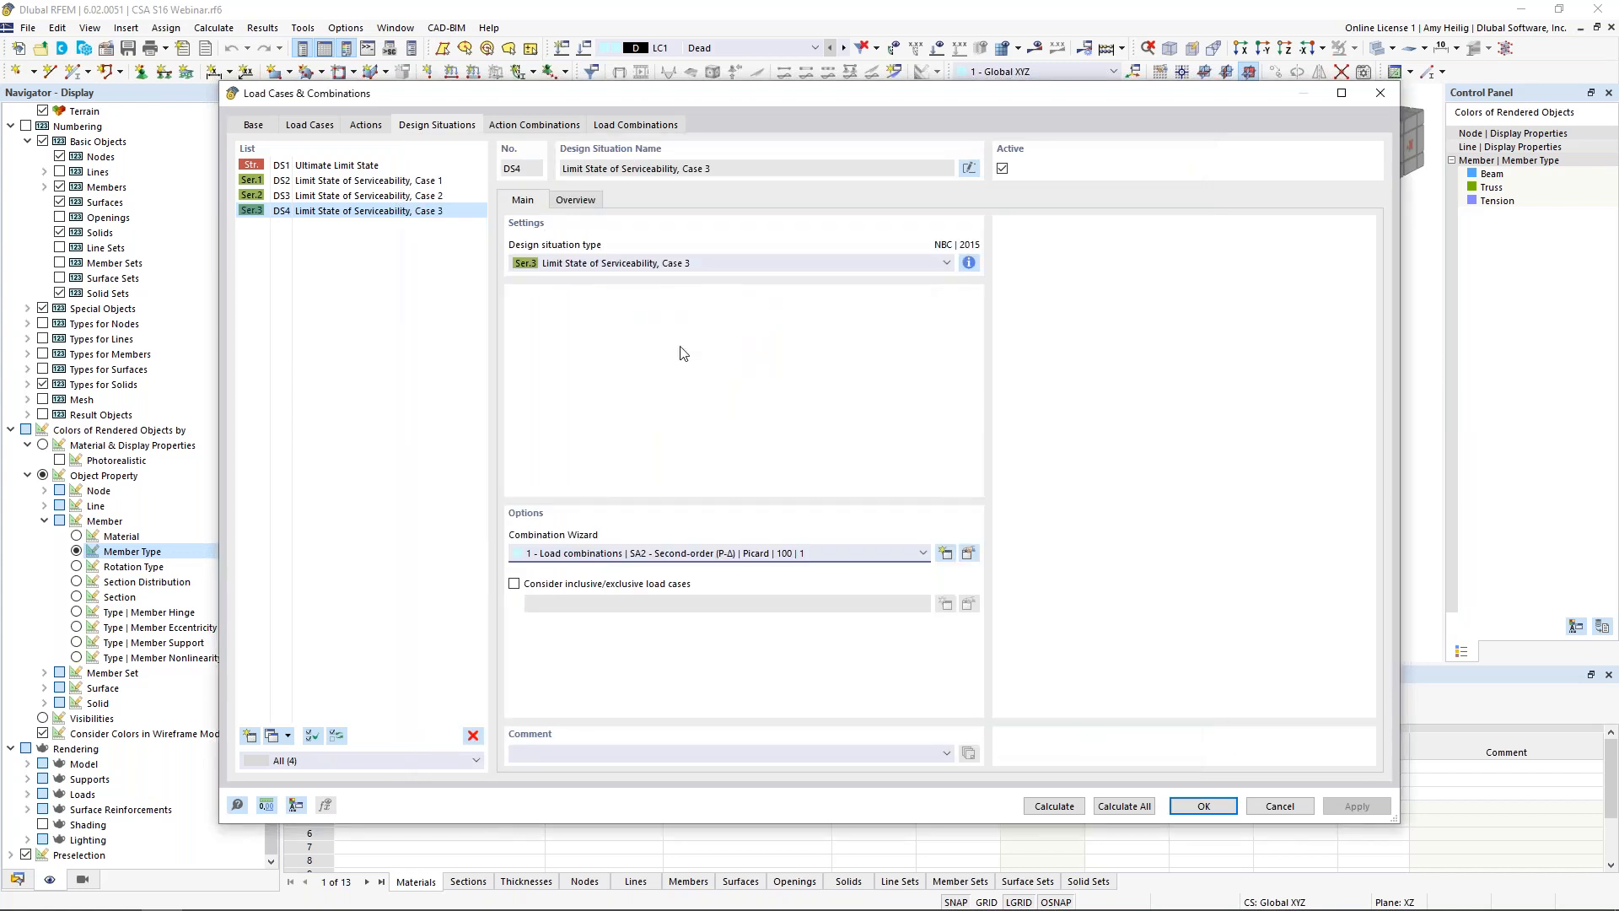
- Review the generated load combinations, including serviceability combination CO9, and close the load cases and combinations settings
{"action": "left_click", "coordinate": [631, 127]}
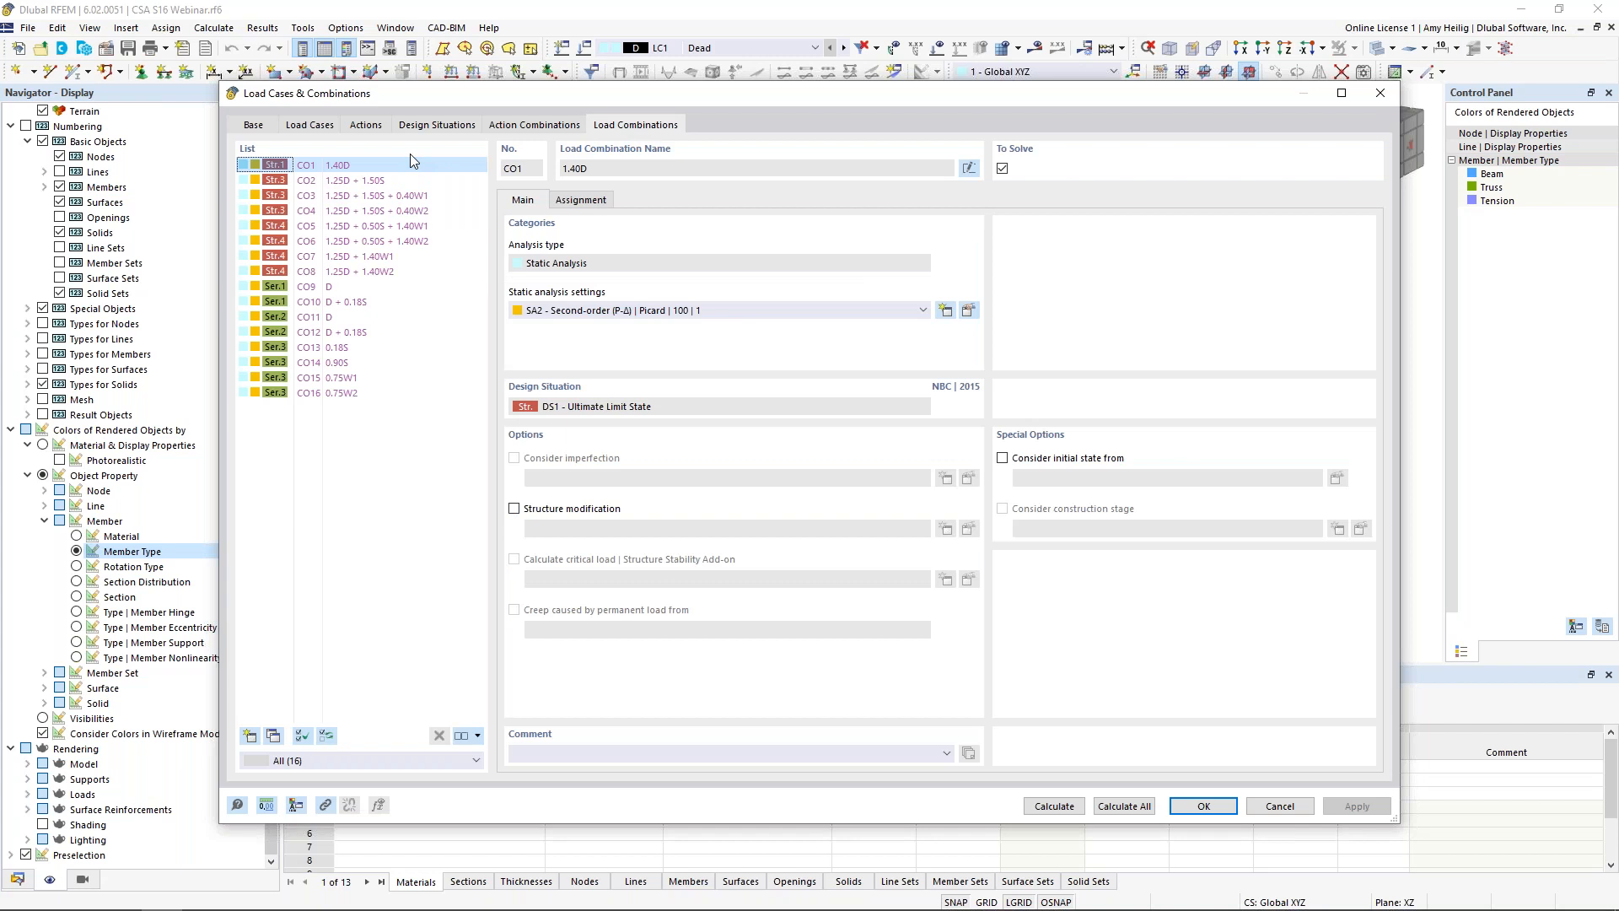
{"action": "left_click", "coordinate": [341, 287]}
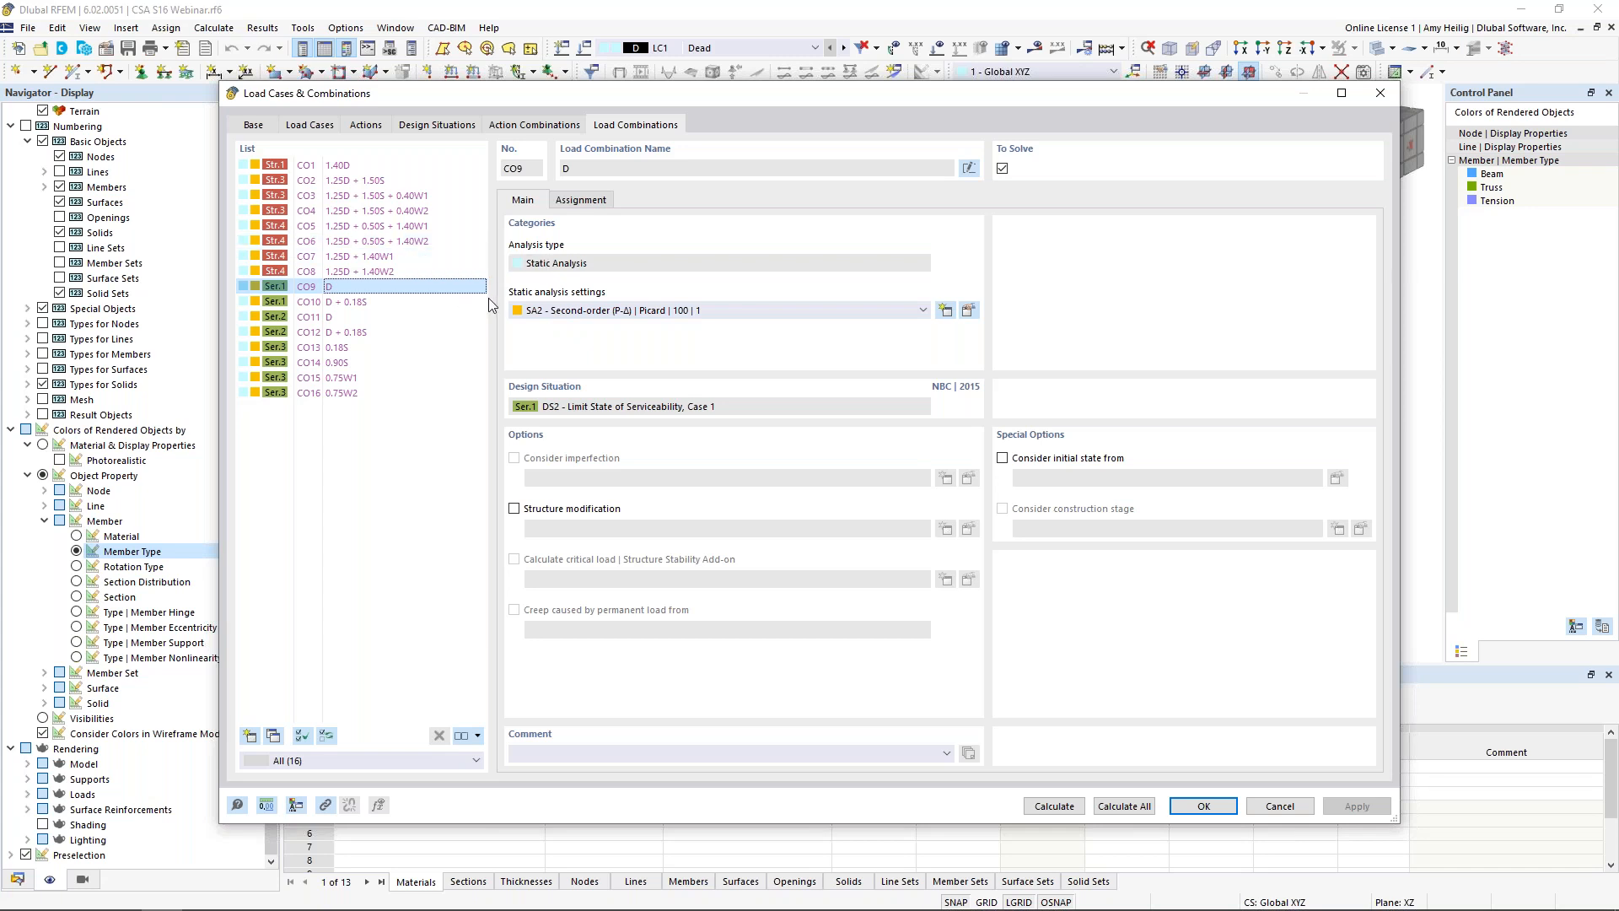
{"action": "left_click", "coordinate": [1211, 806]}
- Make LC1 Dead the active load case and show its loads on the model
{"action": "scroll", "coordinate": [984, 302], "scroll_direction": "down", "scroll_amount": 2}
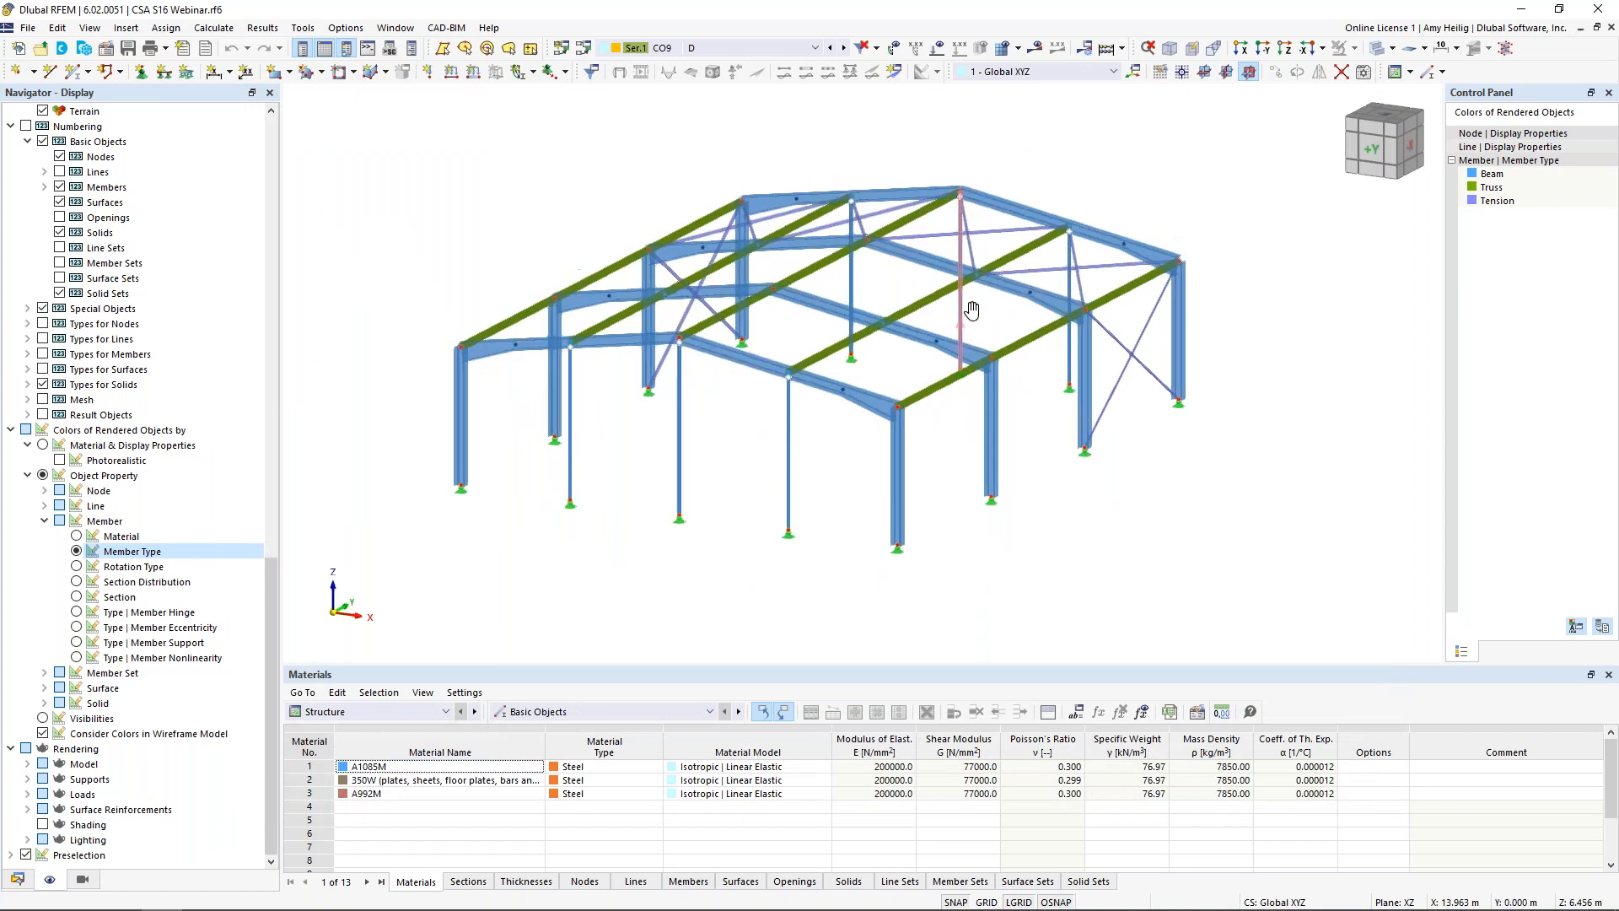
{"action": "left_click", "coordinate": [769, 51]}
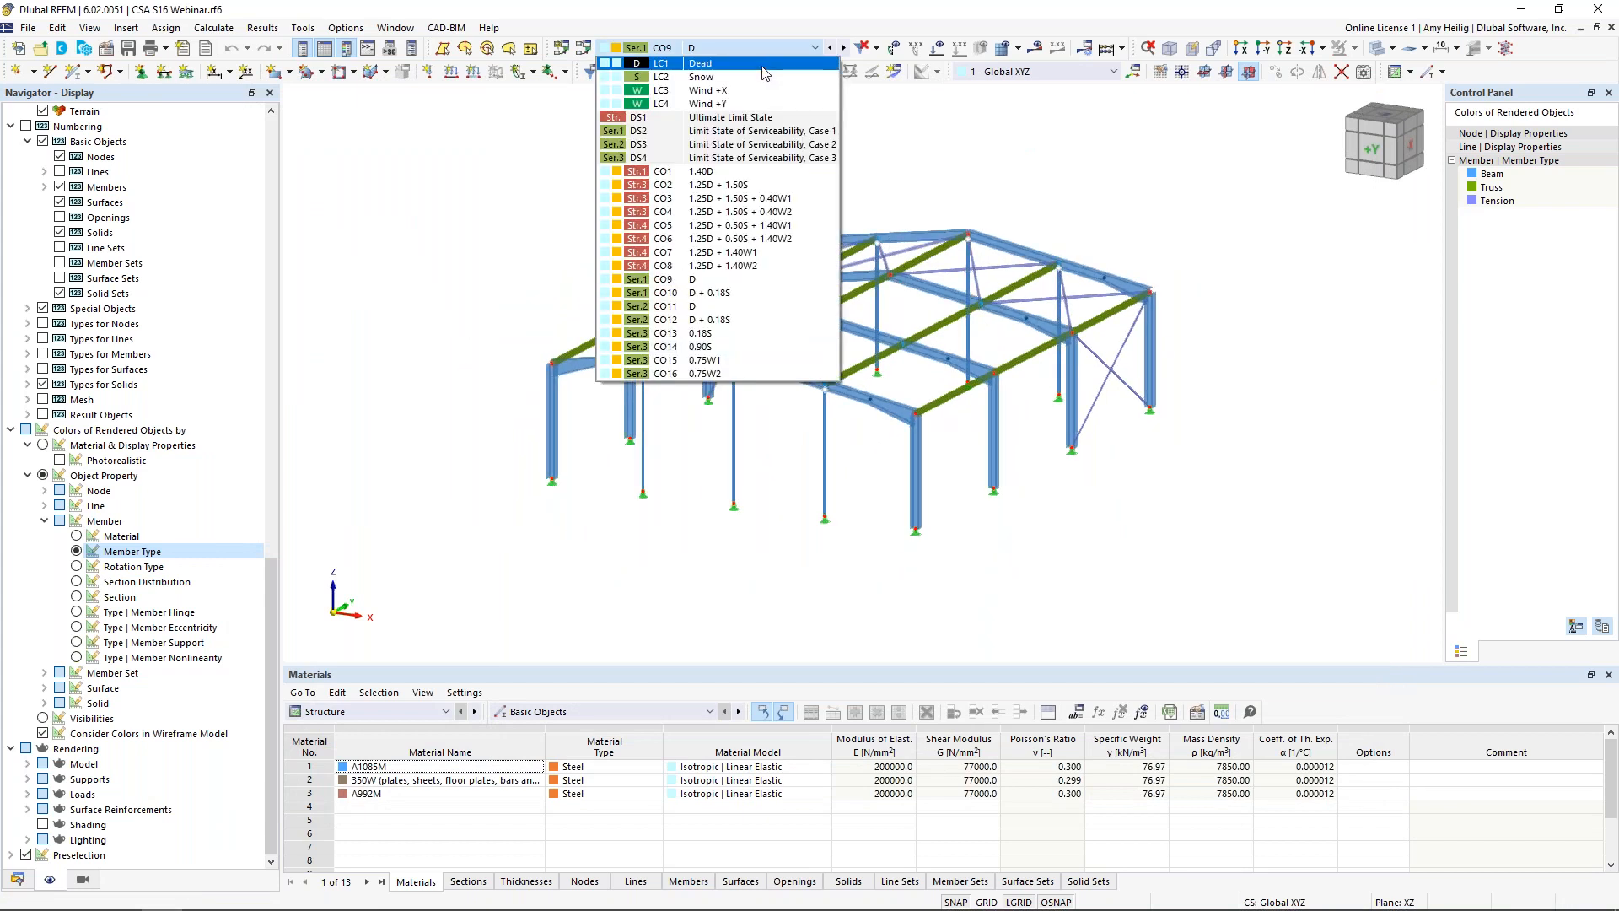
{"action": "left_click", "coordinate": [764, 73]}
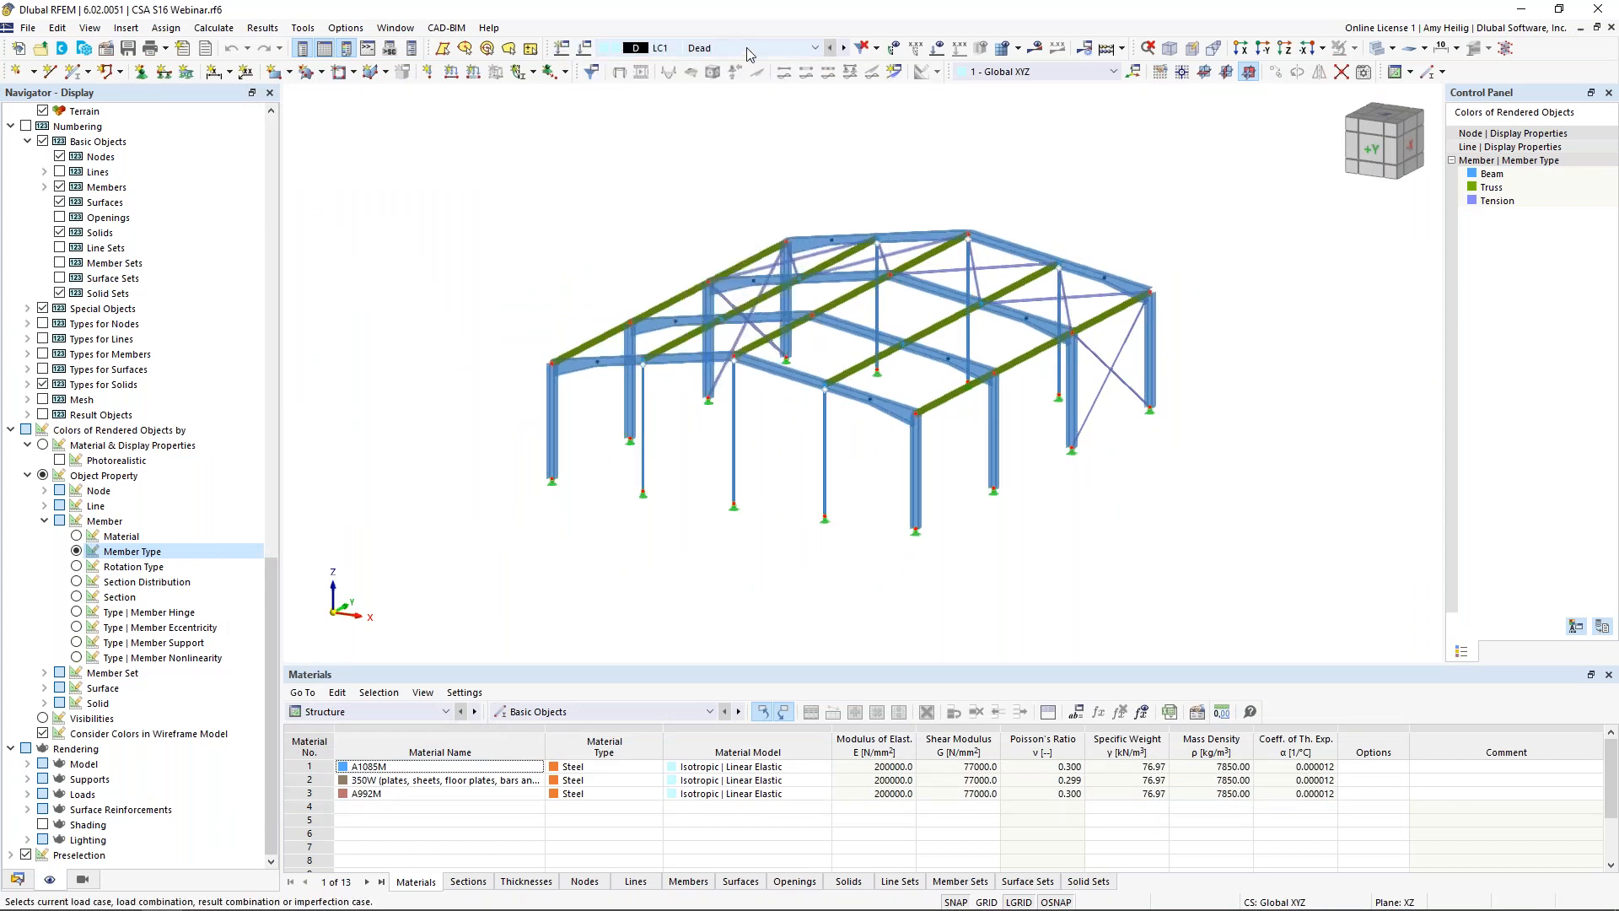
{"action": "left_click", "coordinate": [938, 52]}
{"action": "middle_click_drag", "start_coordinate": [1235, 267], "coordinate": [1168, 270], "text": "ctrl"}
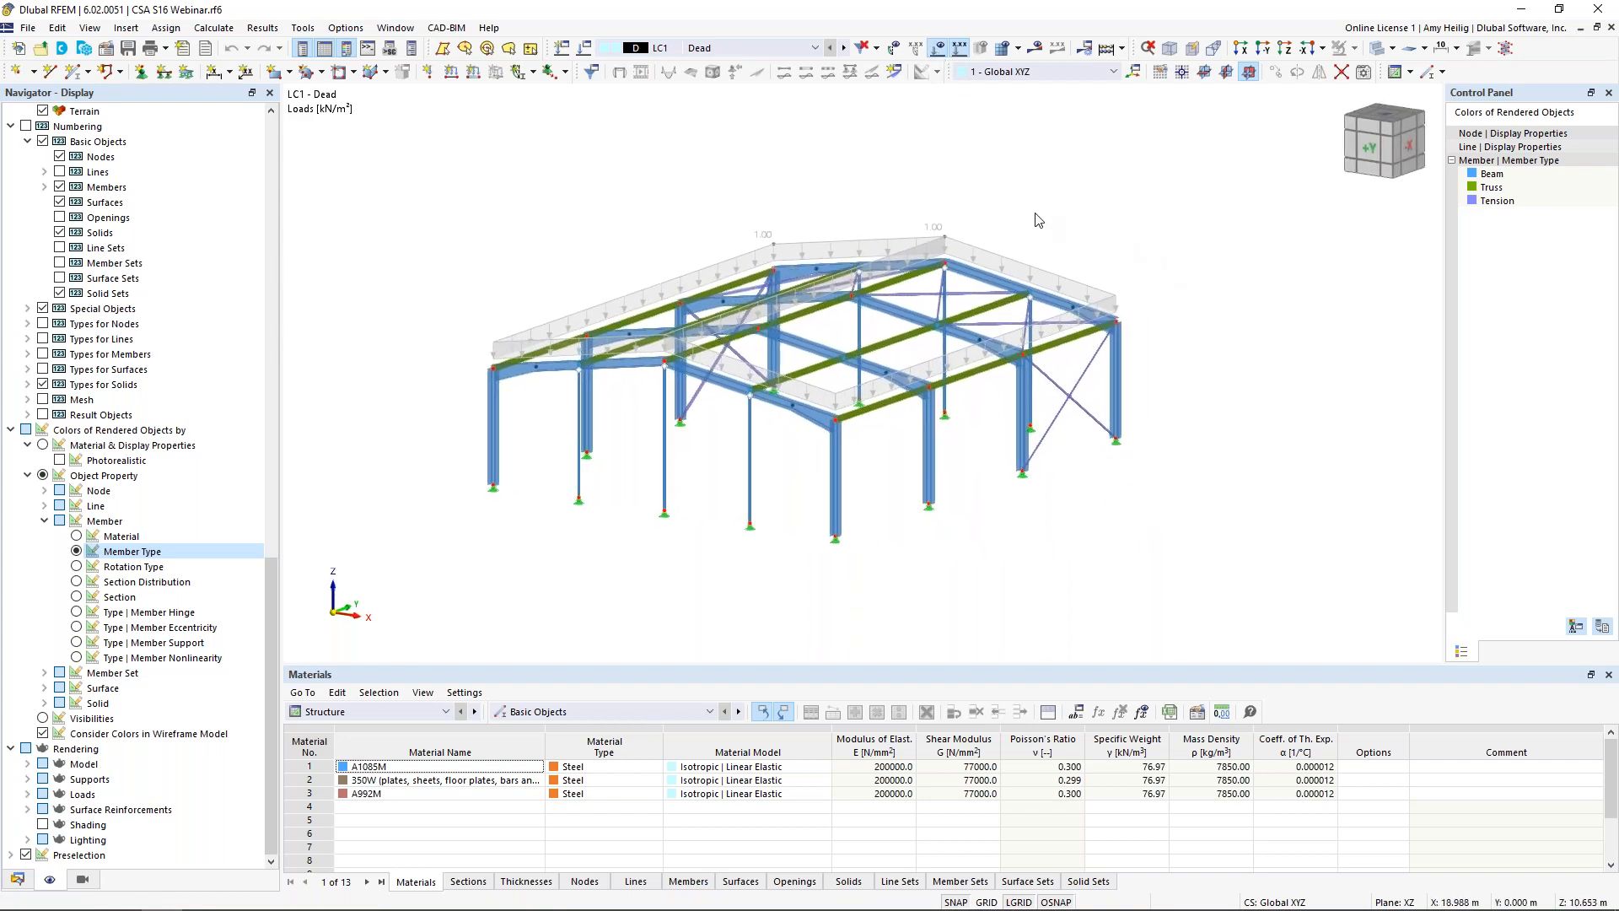
- List the load wizards' member loads from area load in the model data and open the LC1 Dead roof load to examine its parameters
{"action": "left_click", "coordinate": [17, 880]}
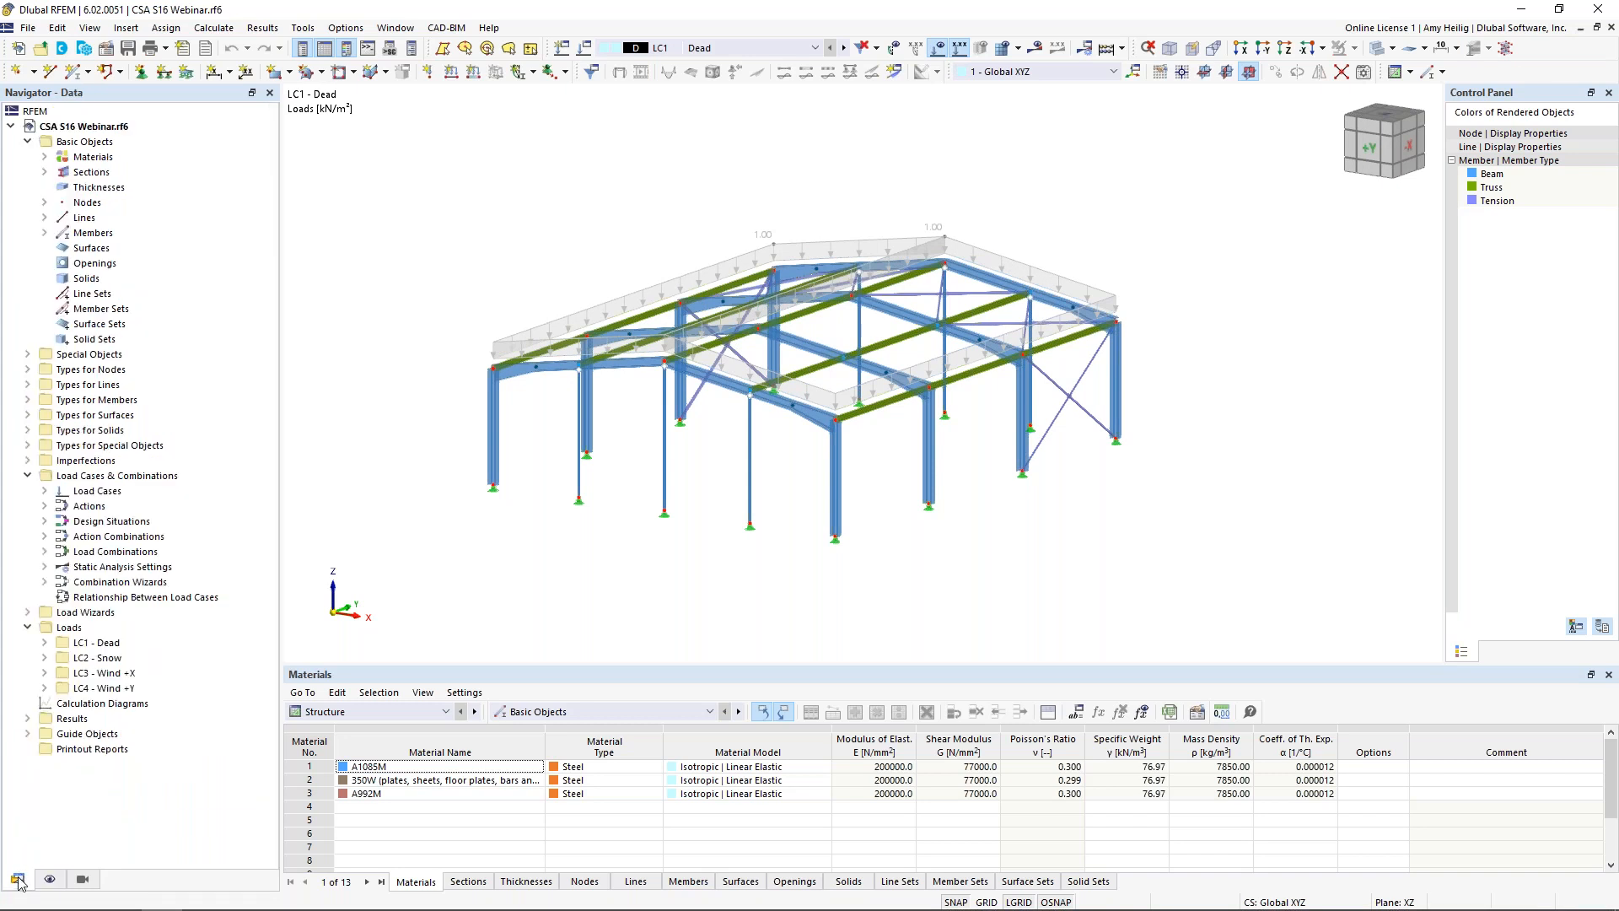
{"action": "left_click", "coordinate": [27, 613]}
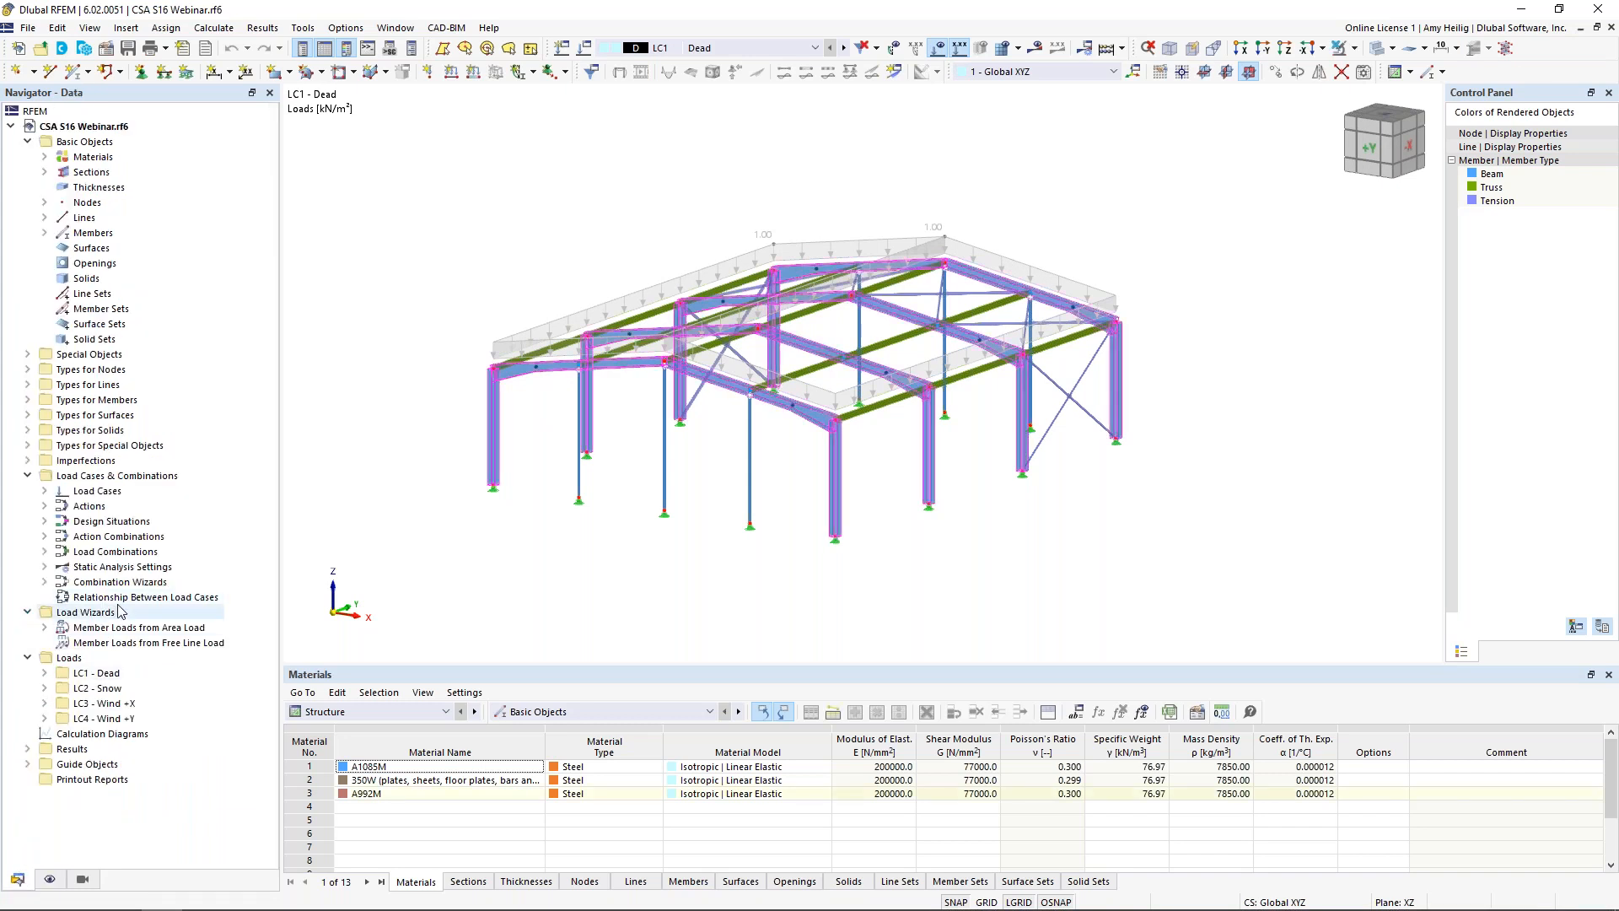
{"action": "left_click", "coordinate": [45, 627]}
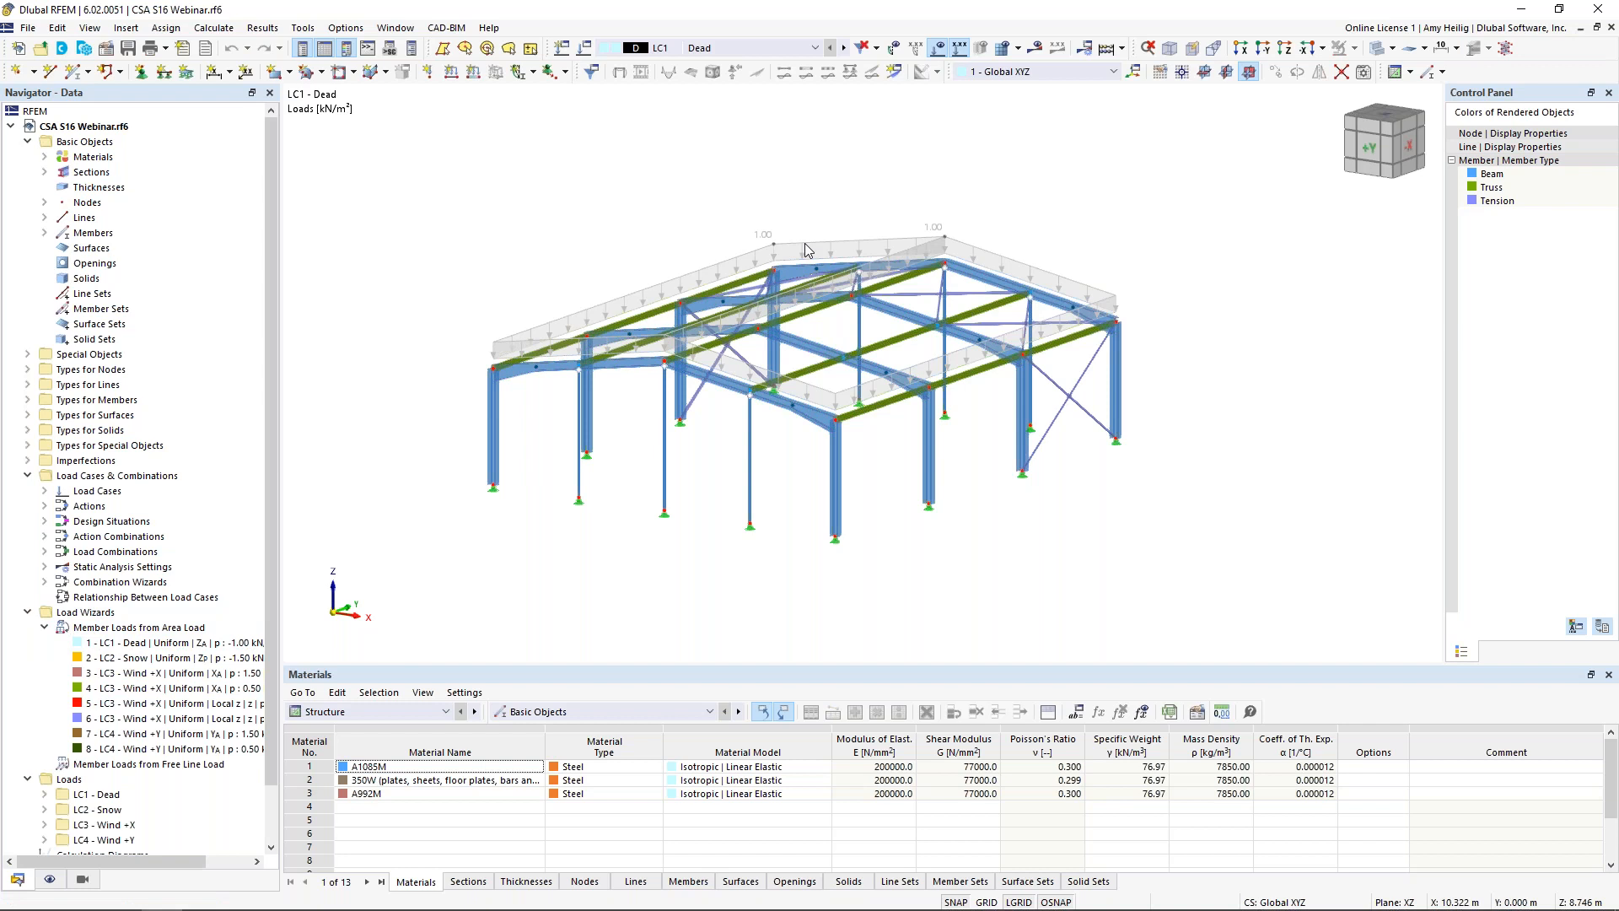
{"action": "scroll", "coordinate": [807, 249], "scroll_direction": "up", "scroll_amount": 2}
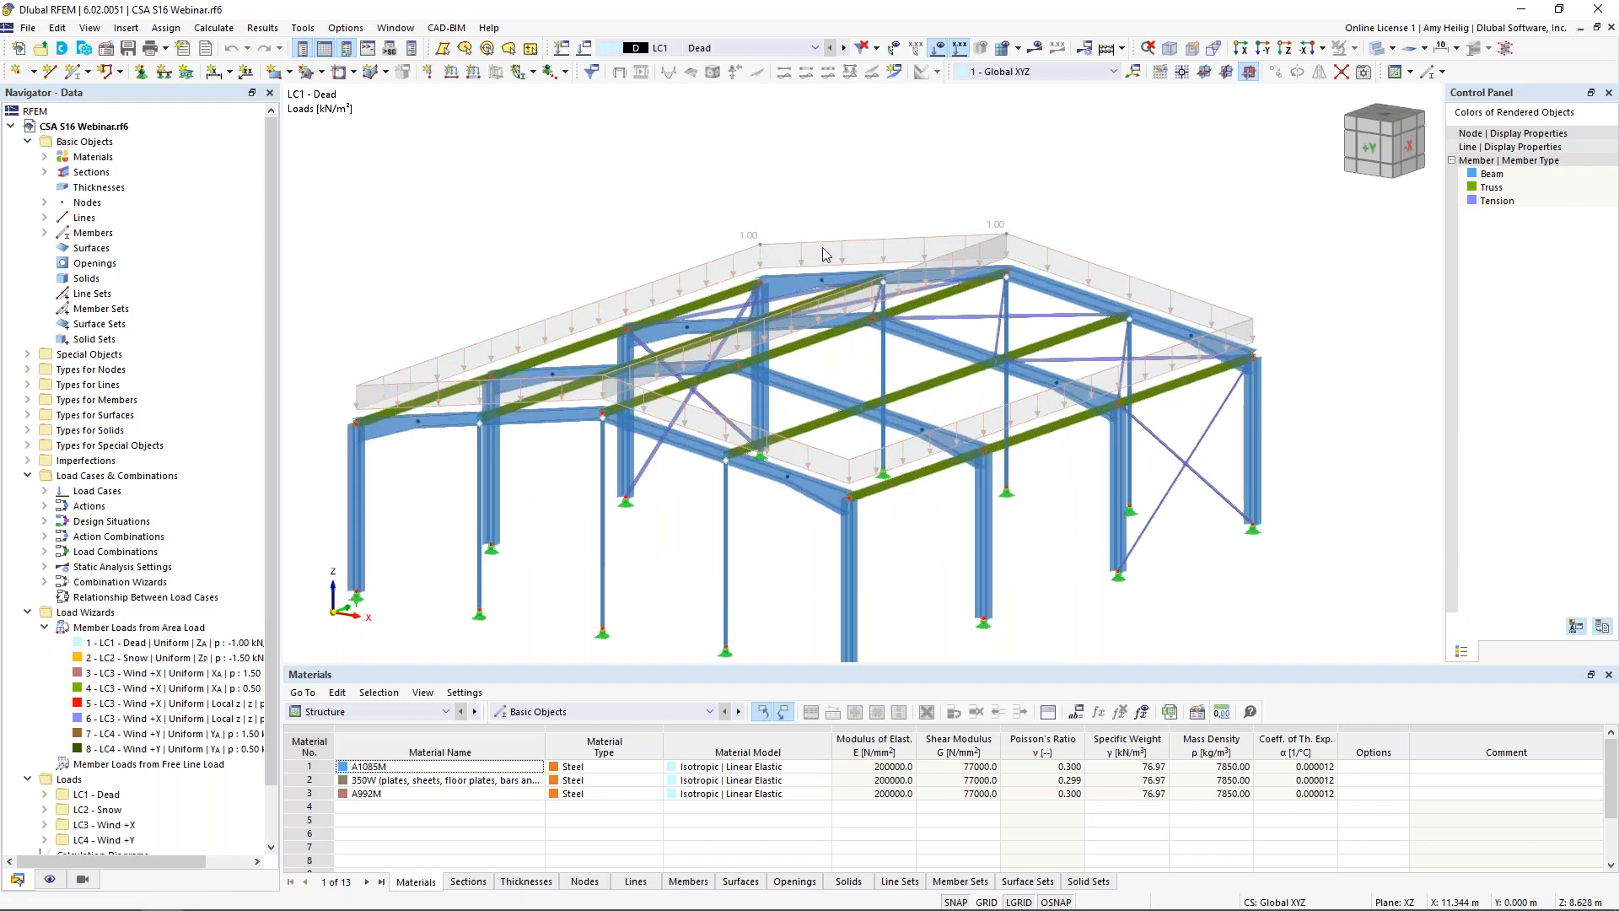
{"action": "double_click", "coordinate": [803, 250]}
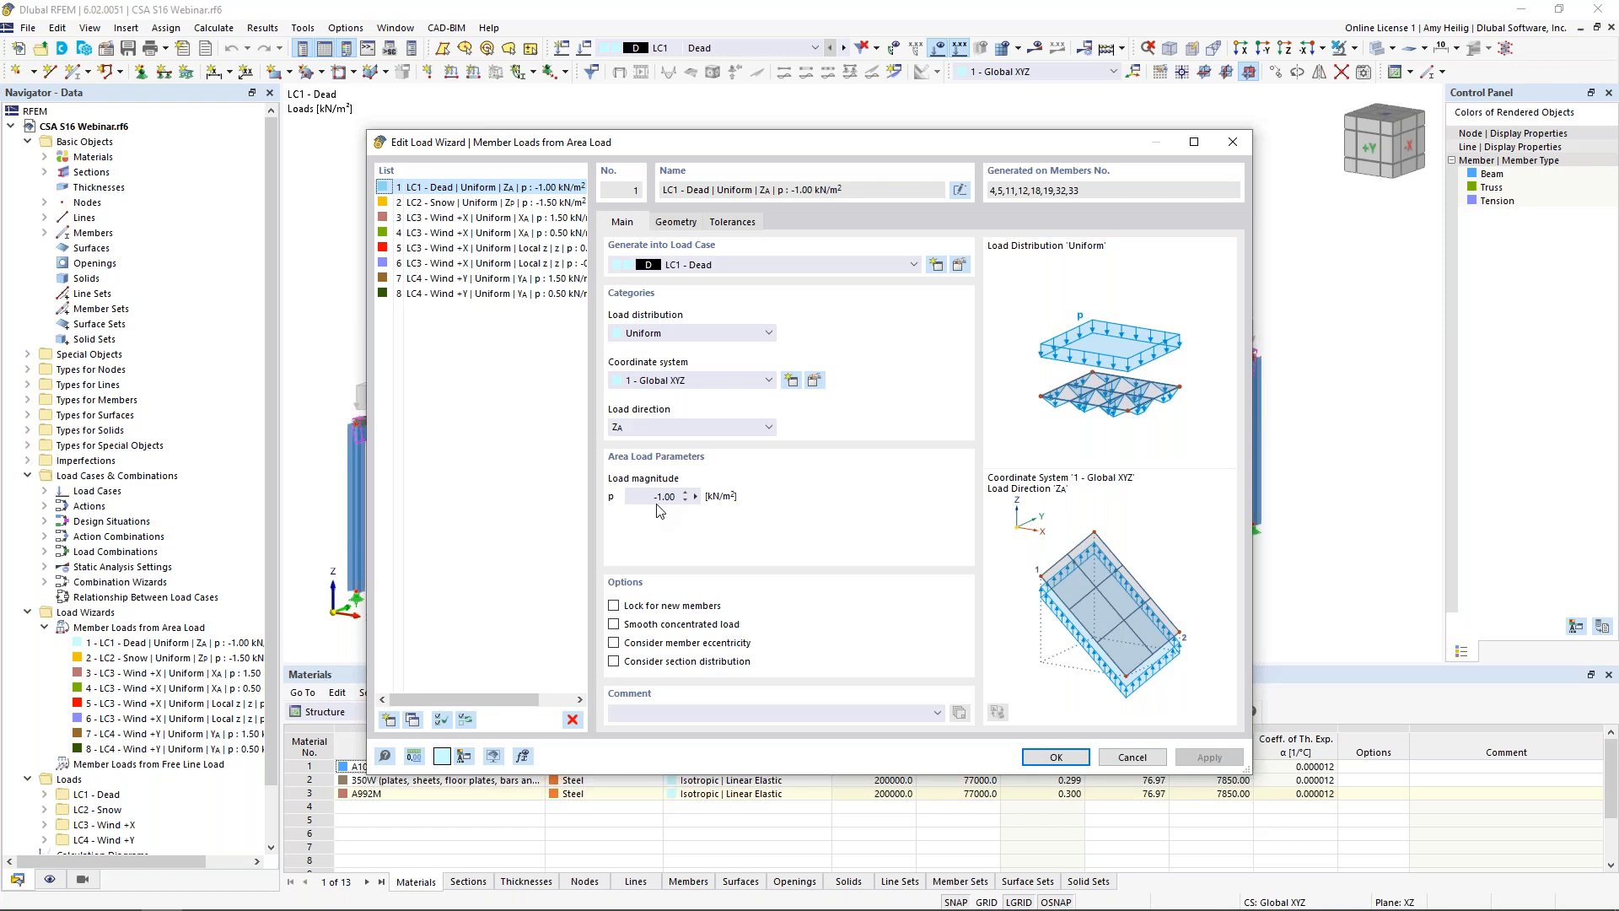
- Examine the Dead area load's boundary corner nodes and the parallel members excluded from its influence, cancelling the member selection
{"action": "left_click", "coordinate": [676, 223]}
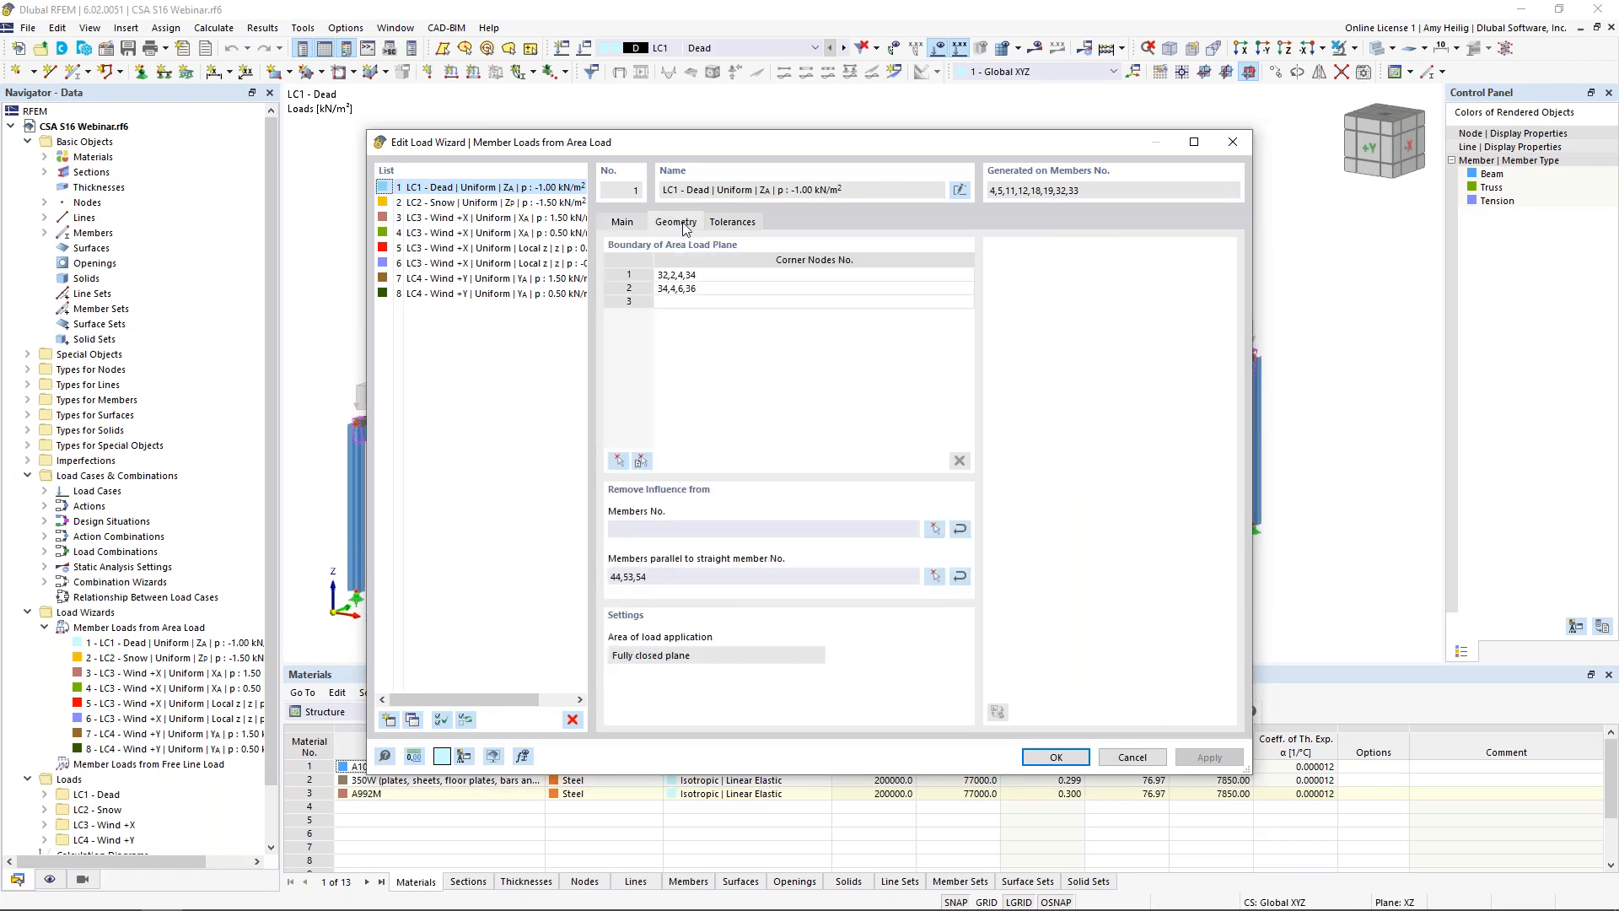
{"action": "left_click", "coordinate": [717, 280]}
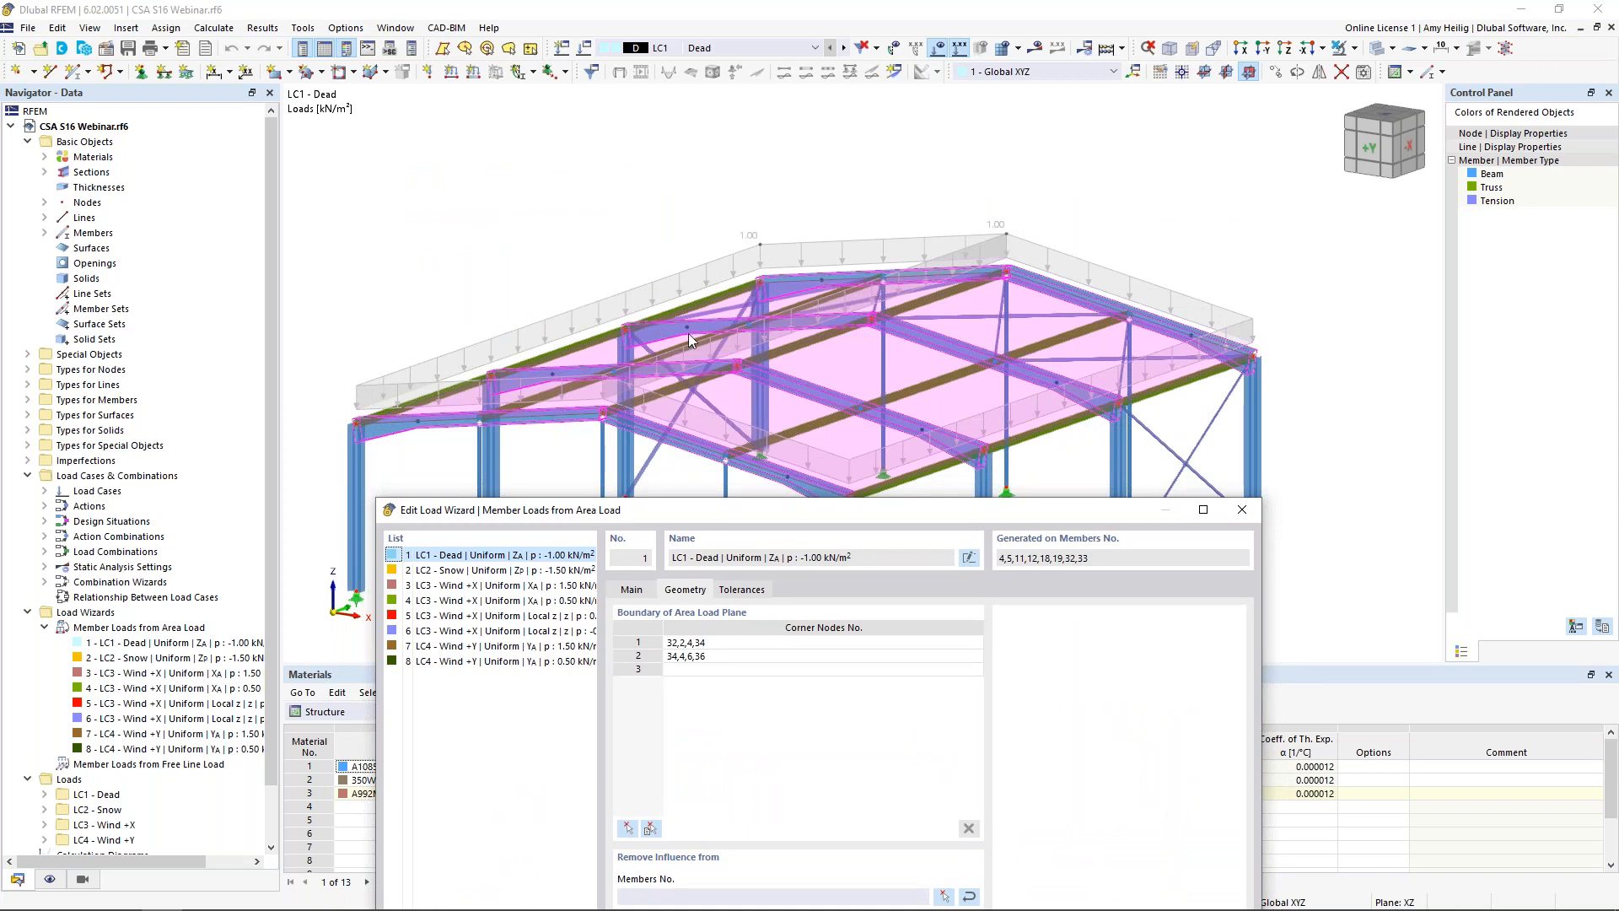
{"action": "left_click_drag", "start_coordinate": [871, 516], "coordinate": [895, 173]}
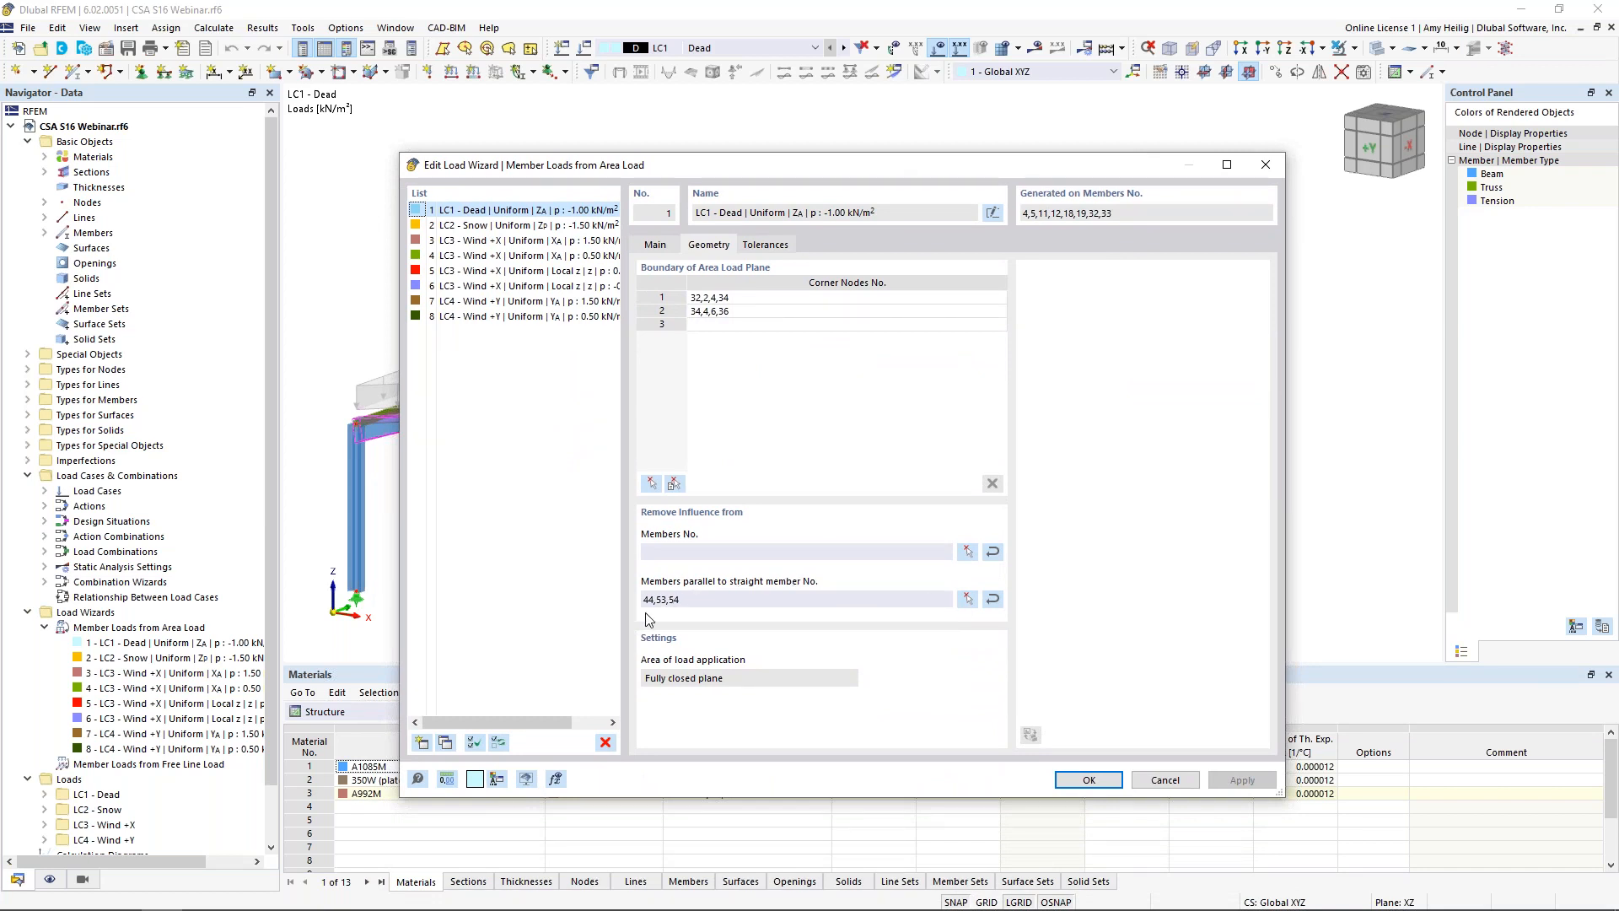
{"action": "left_click", "coordinate": [967, 599]}
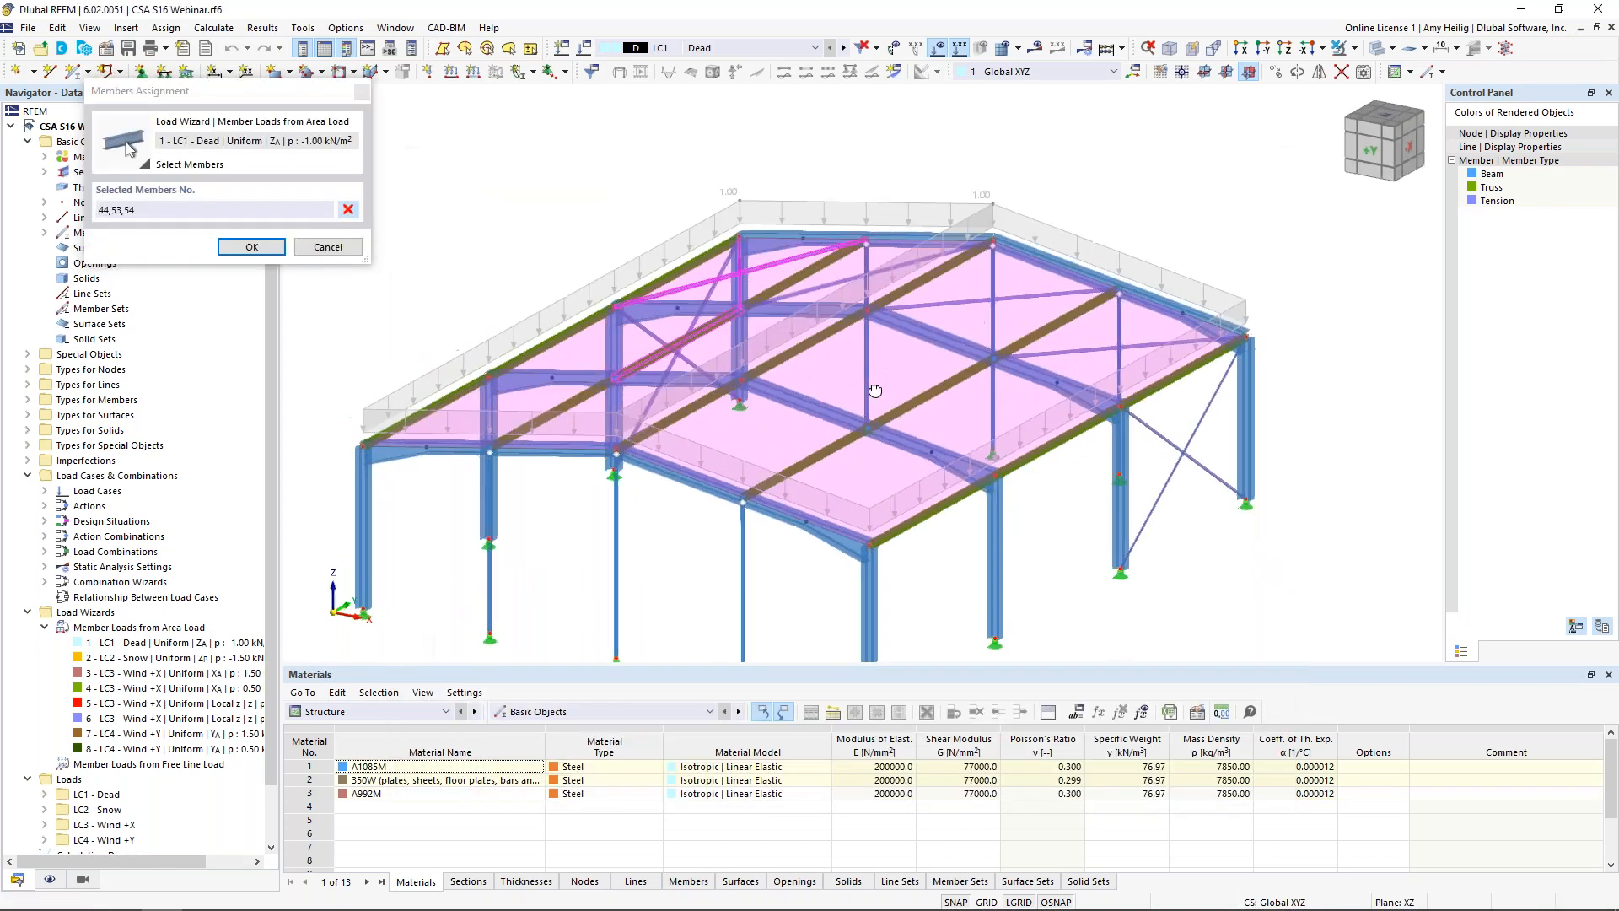
{"action": "left_click", "coordinate": [344, 249]}
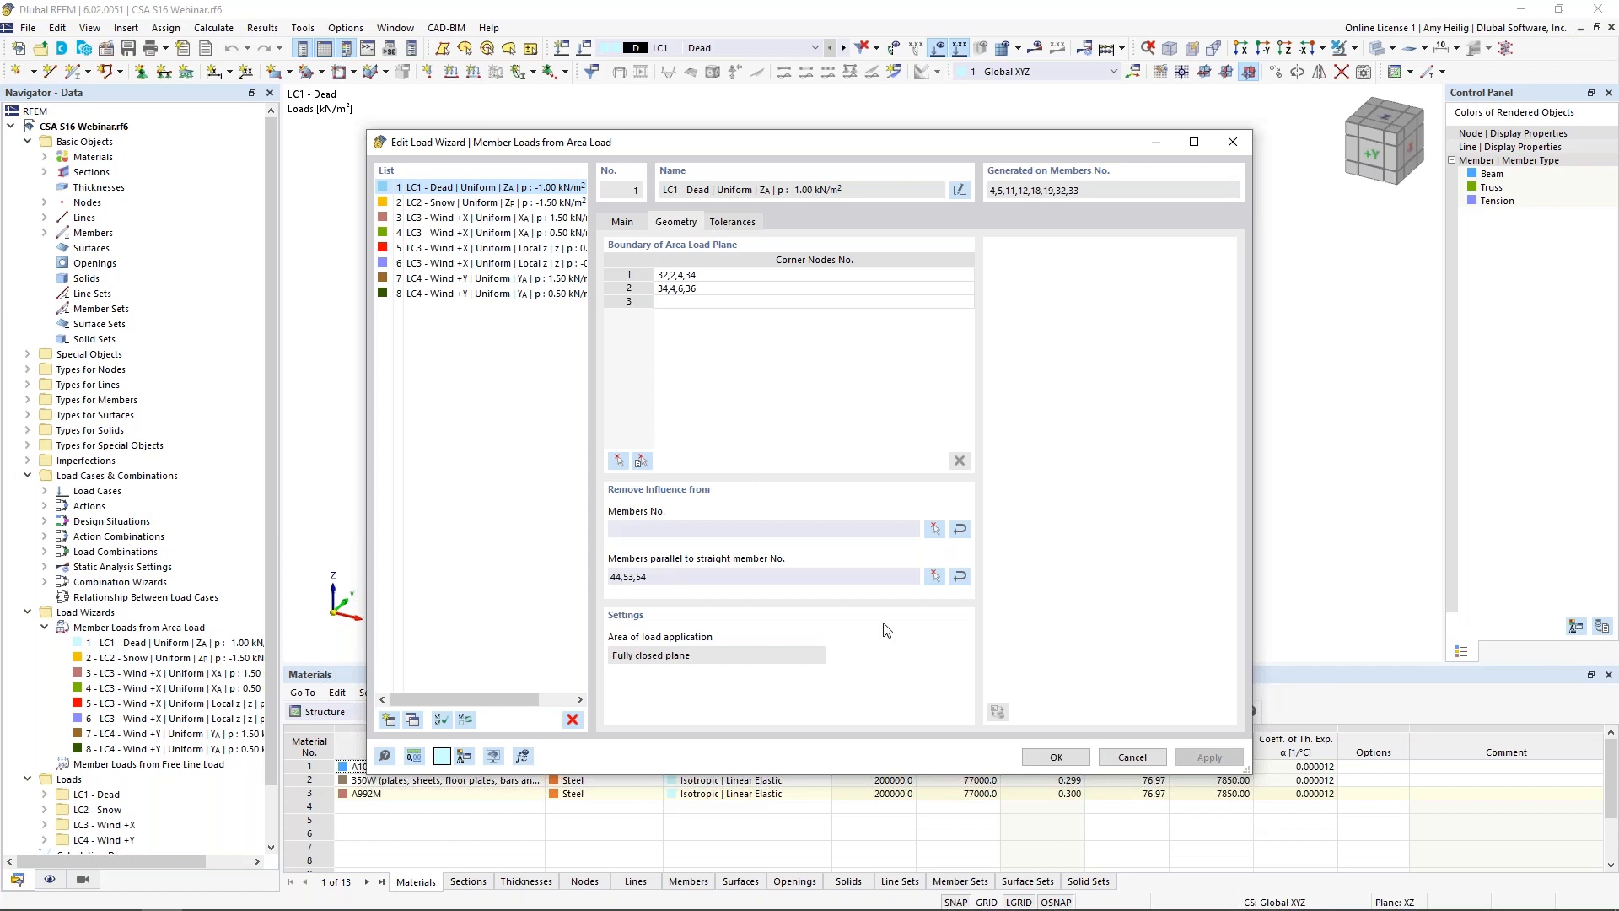
- Close the area load settings without changes and display the Dead load's generated member loads separately to inspect them, restoring the area load display
{"action": "left_click", "coordinate": [1134, 757]}
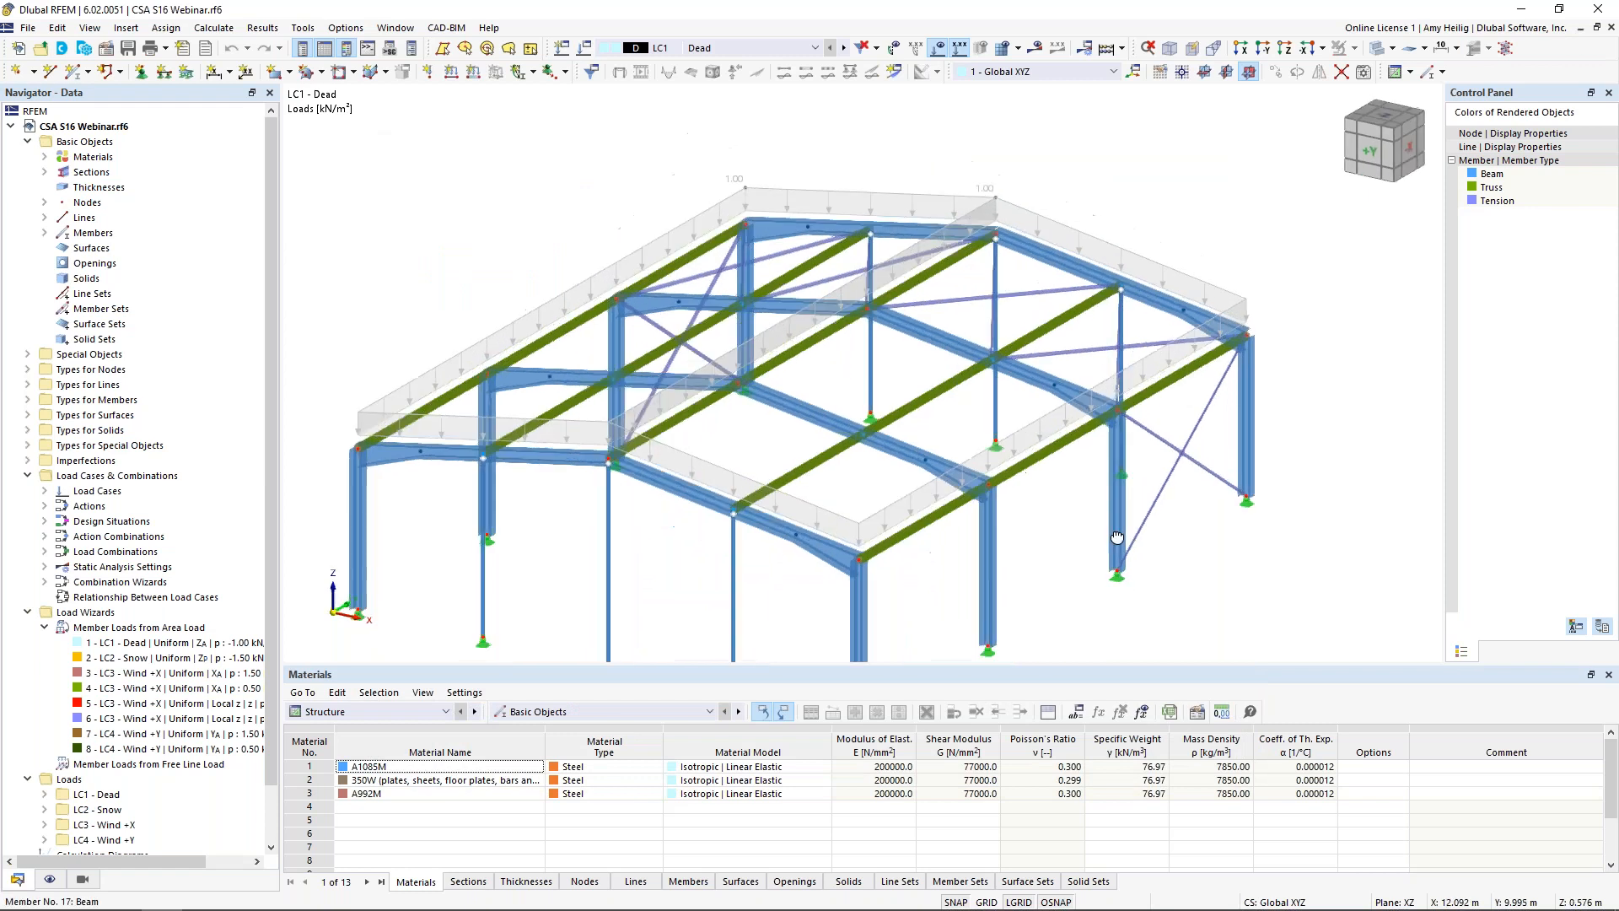
{"action": "right_click", "coordinate": [796, 252]}
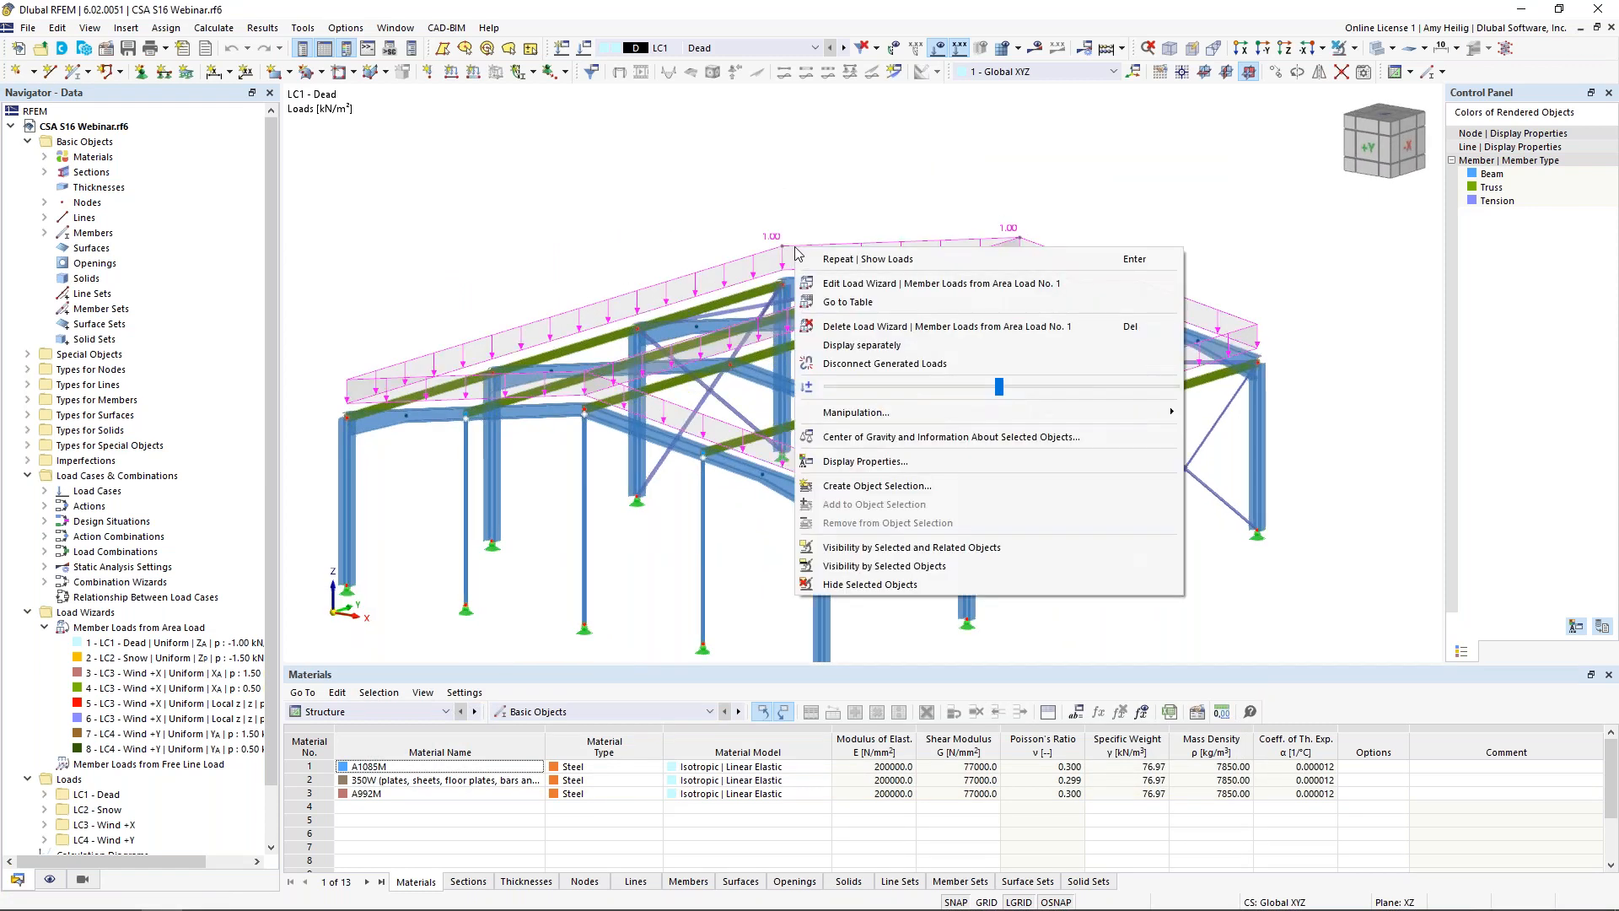
{"action": "left_click", "coordinate": [847, 347]}
{"action": "middle_click_drag", "start_coordinate": [1051, 484], "coordinate": [920, 477], "text": "ctrl"}
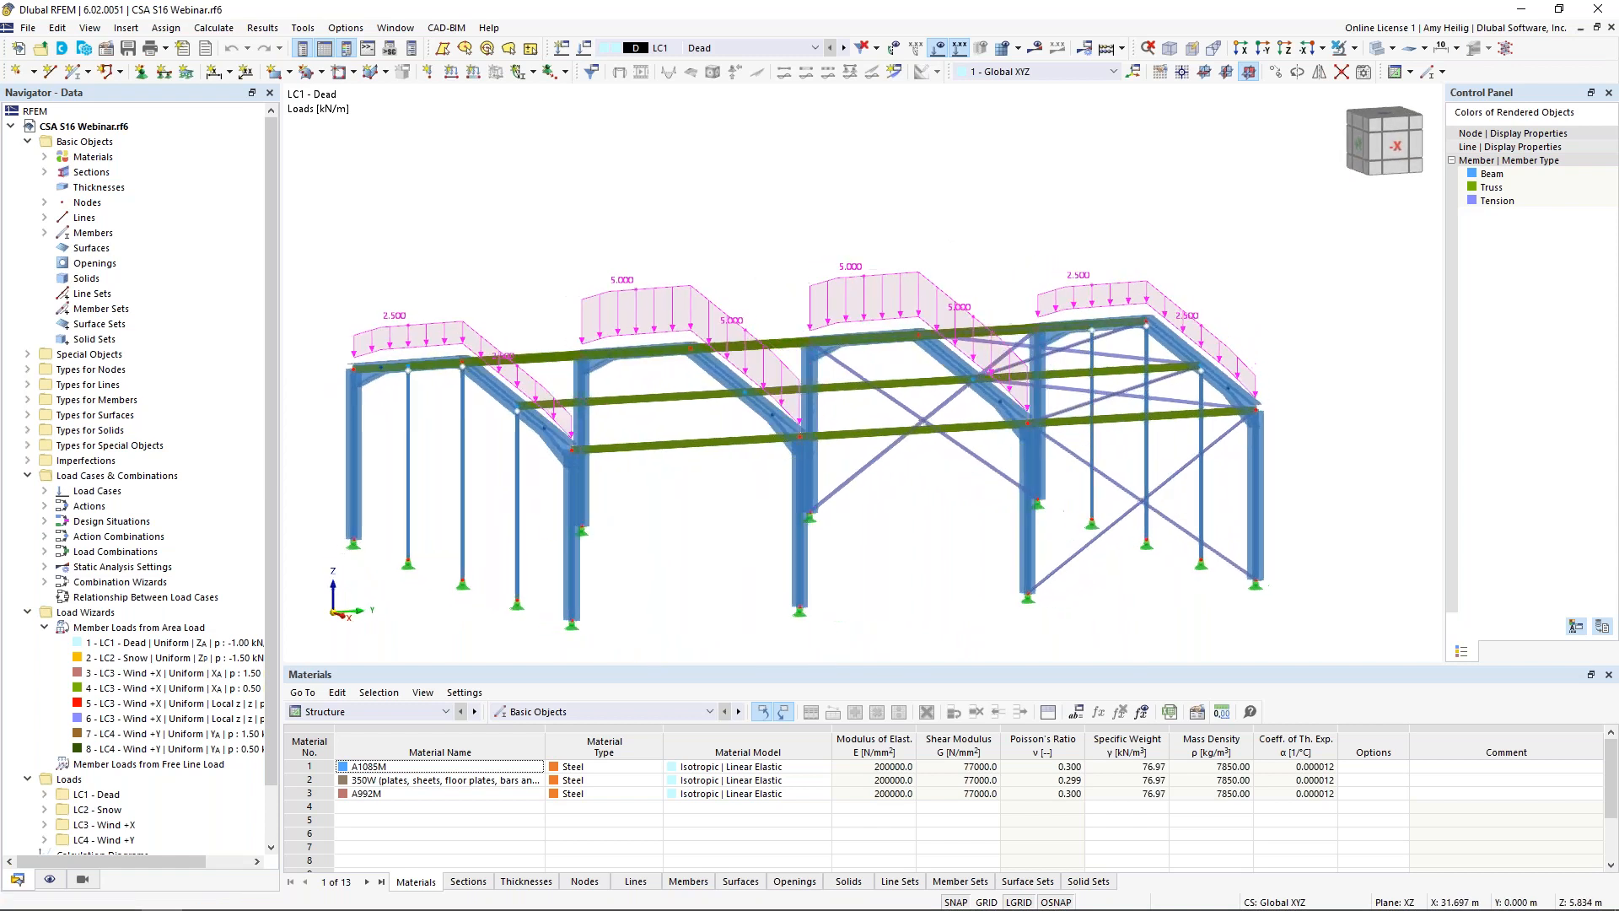
{"action": "scroll", "coordinate": [915, 463], "scroll_direction": "down", "scroll_amount": 2}
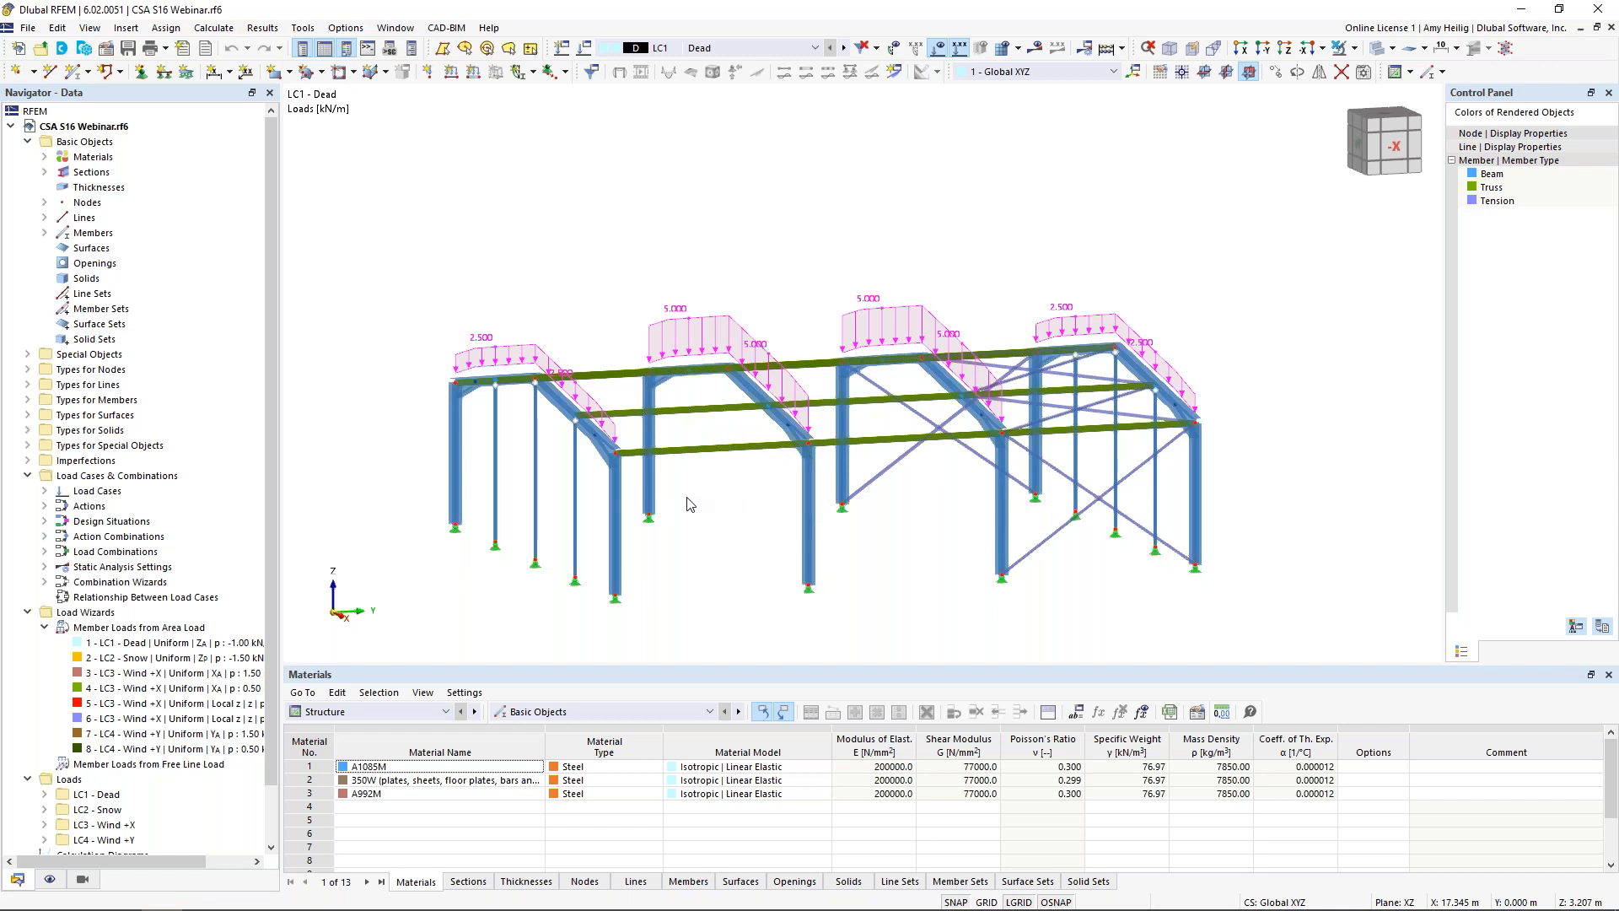
{"action": "middle_click_drag", "start_coordinate": [727, 525], "coordinate": [759, 253], "text": "ctrl"}
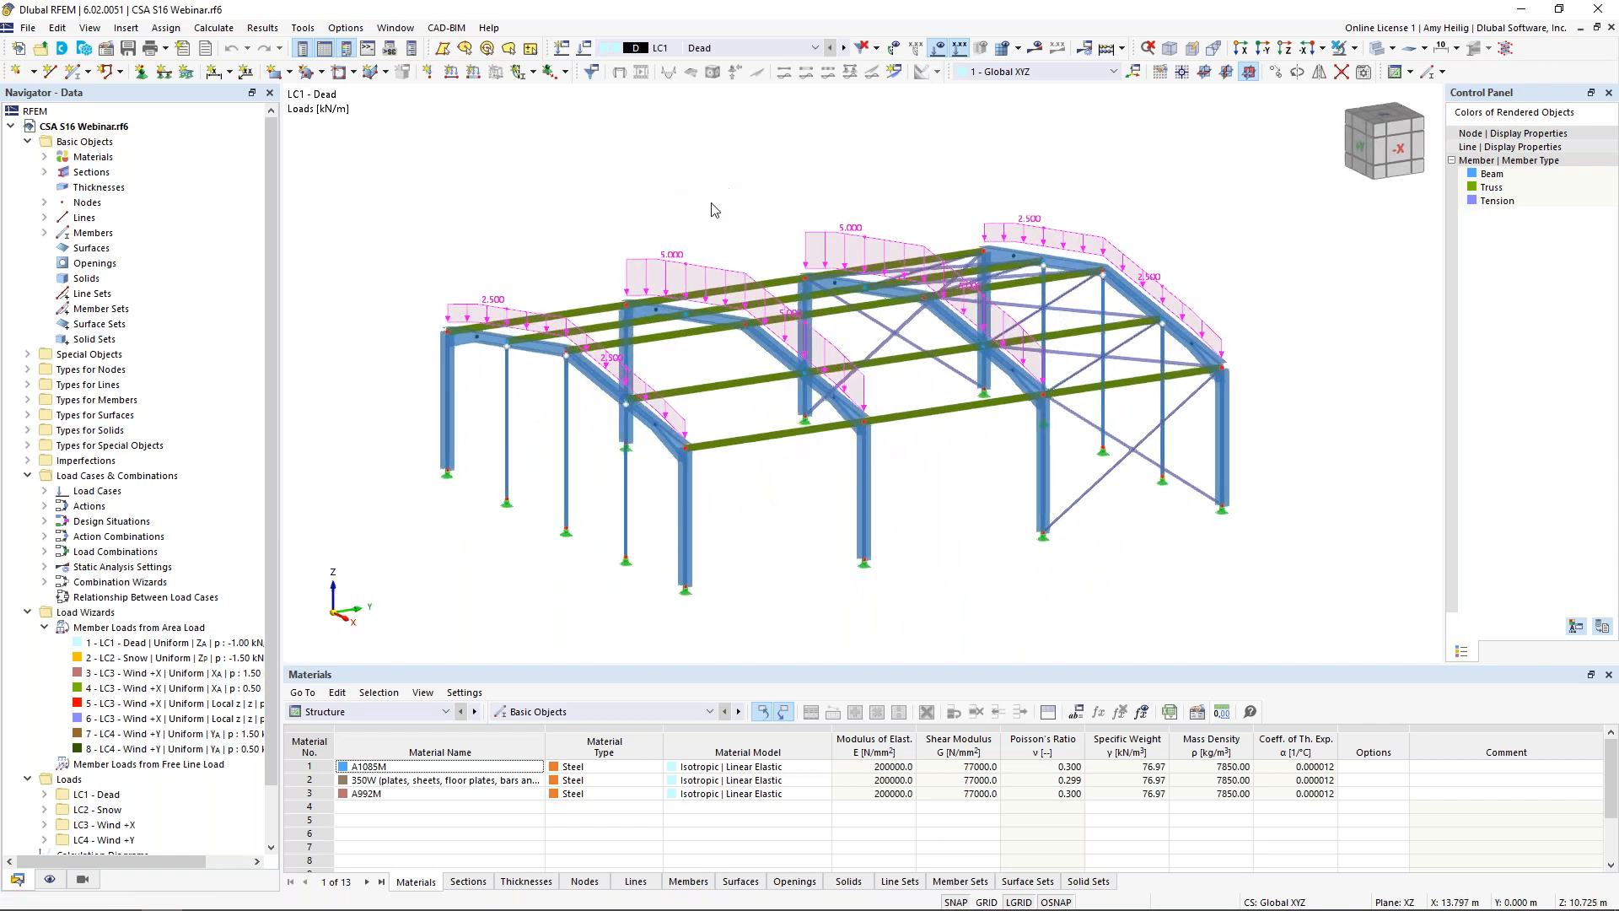
{"action": "right_click", "coordinate": [675, 261]}
{"action": "left_click", "coordinate": [728, 361]}
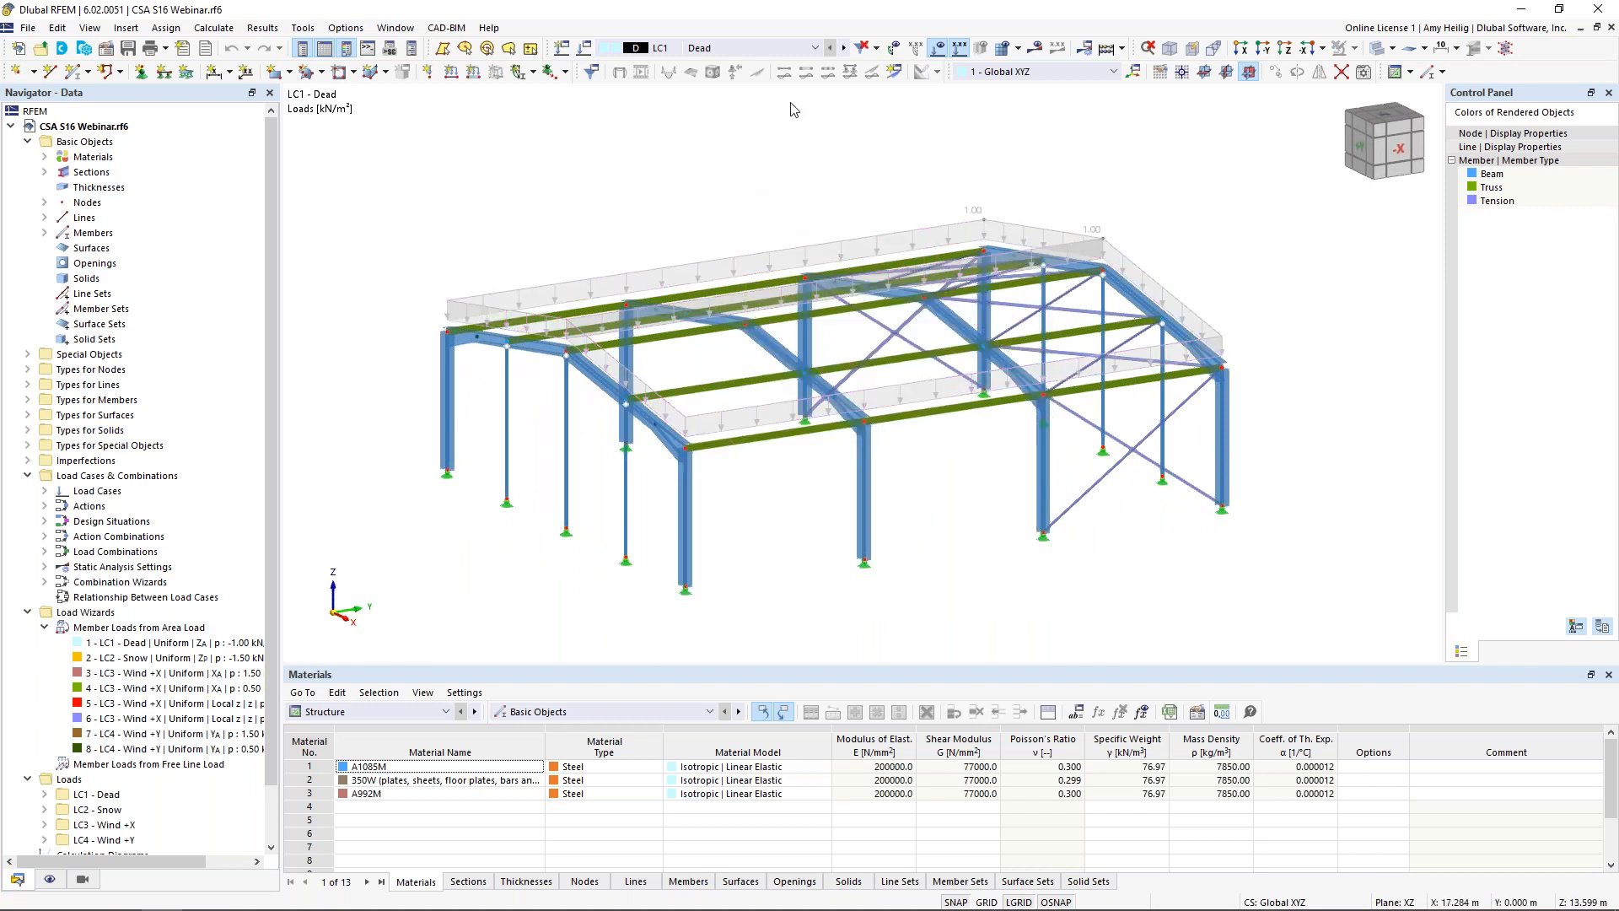
- Make LC2 Snow the active load case and examine the main parameters of its roof area load
{"action": "left_click", "coordinate": [843, 48]}
{"action": "middle_click_drag", "start_coordinate": [784, 267], "coordinate": [826, 271], "text": "ctrl"}
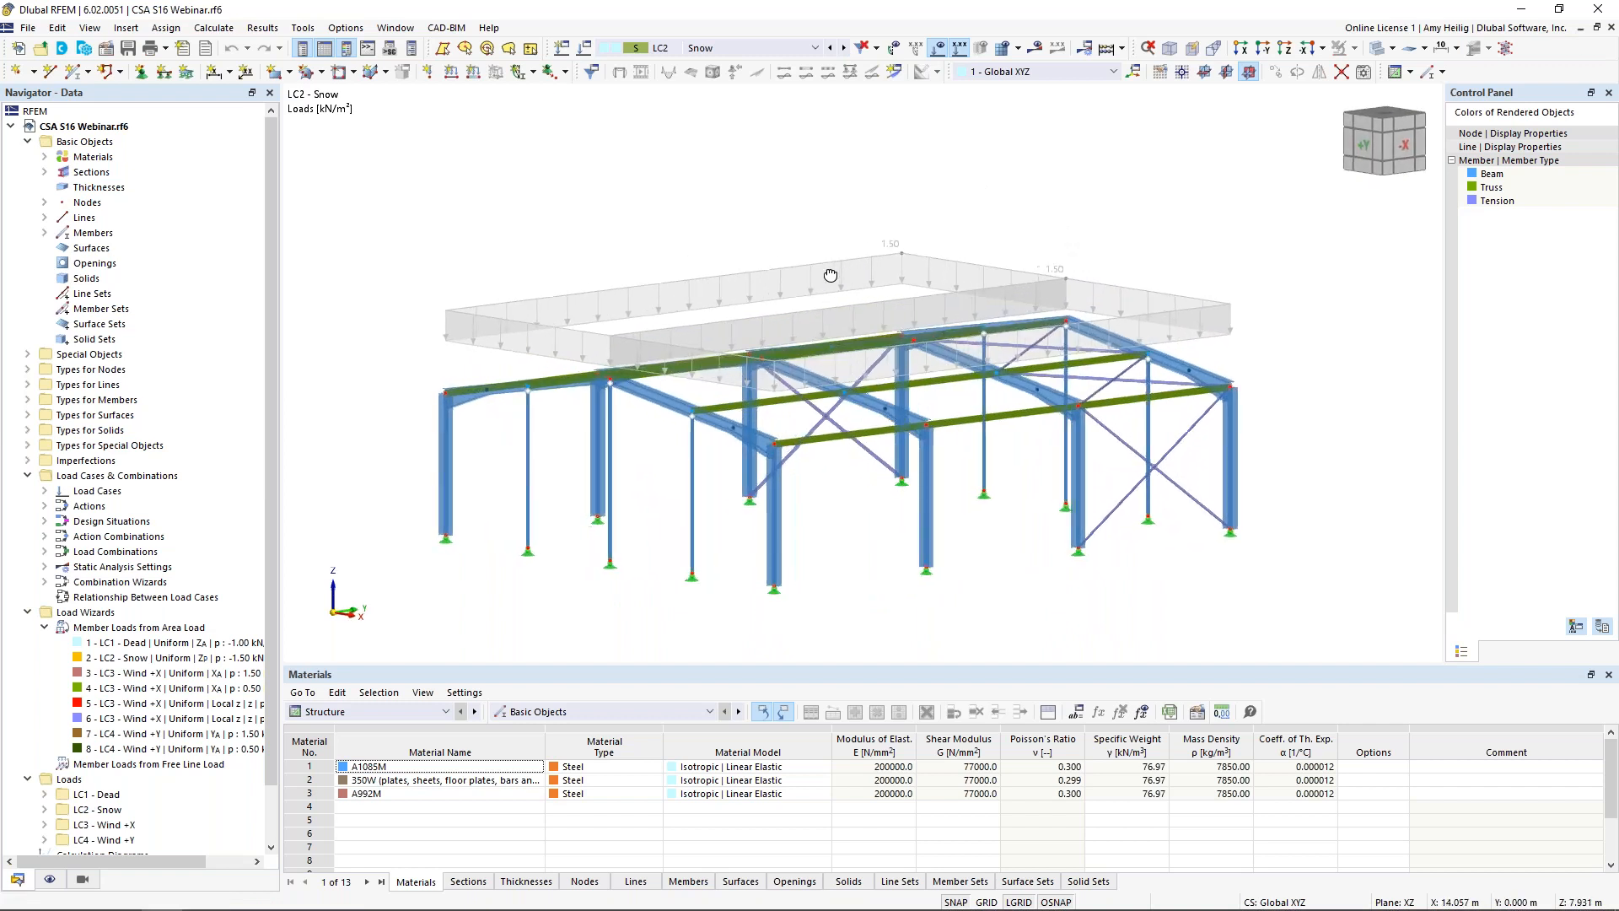
{"action": "double_click", "coordinate": [890, 257]}
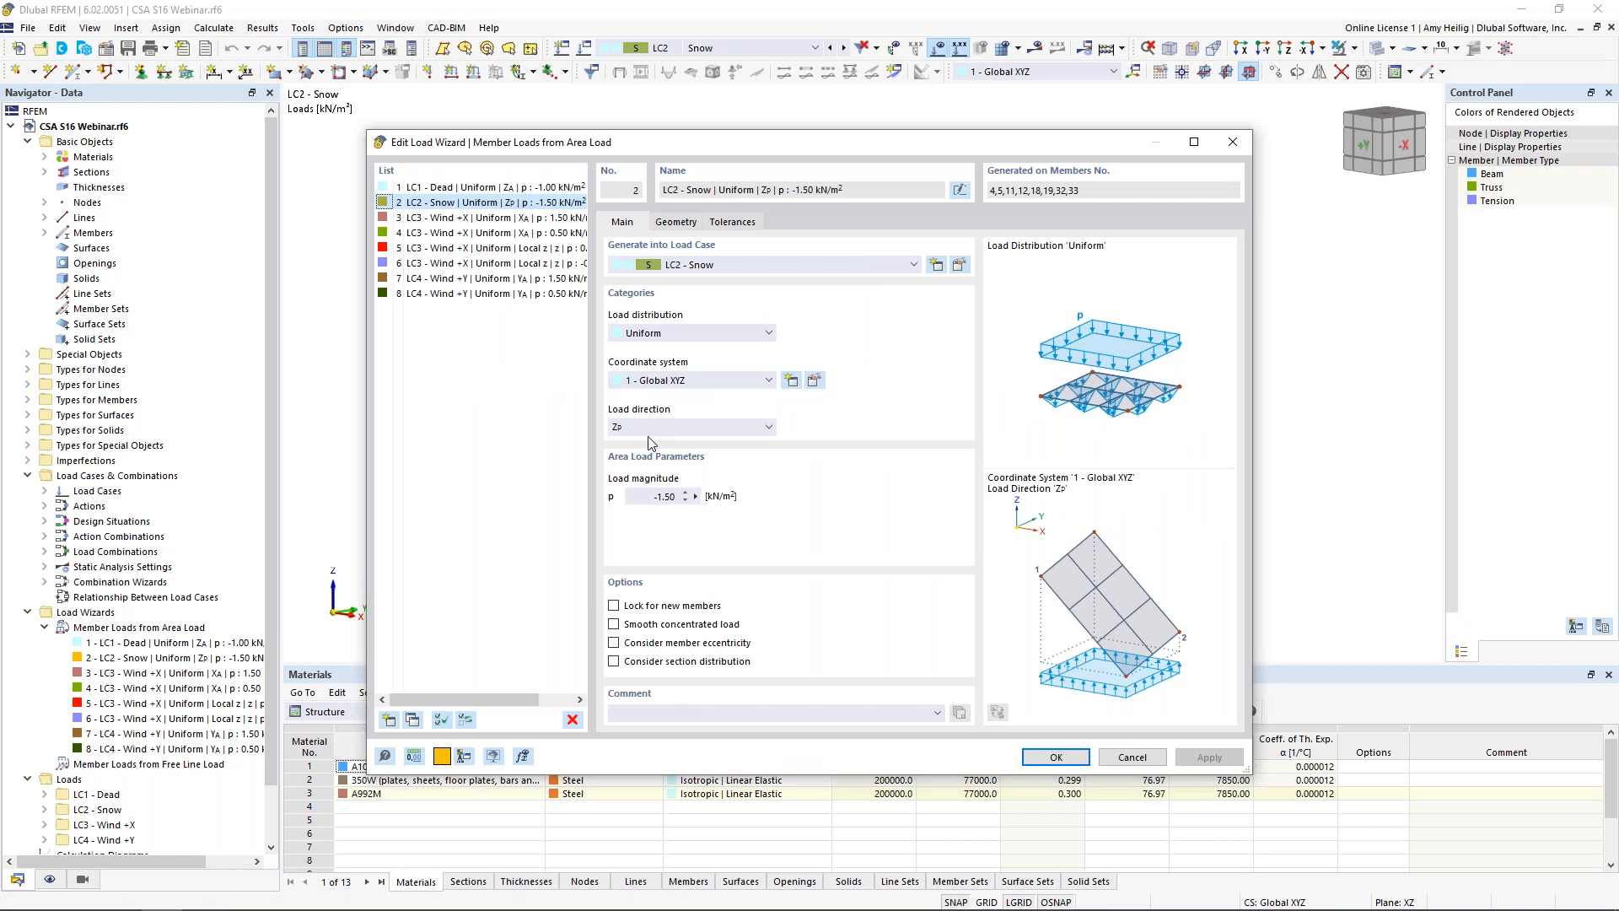
{"action": "left_click_drag", "start_coordinate": [768, 144], "coordinate": [777, 177]}
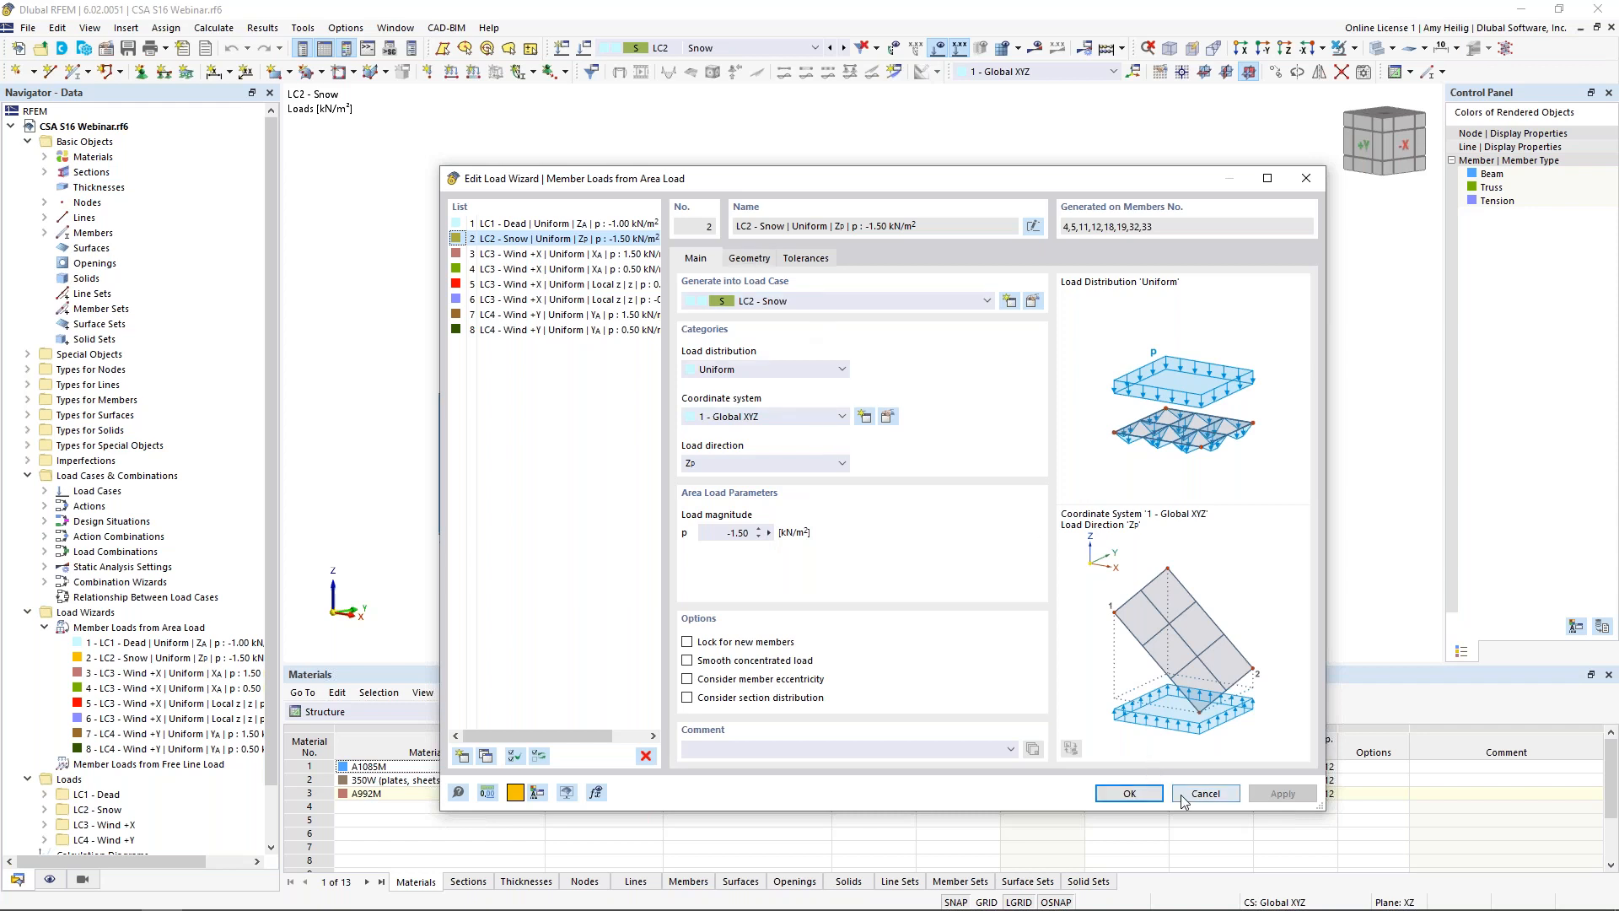
{"action": "left_click", "coordinate": [1130, 793]}
- Display the Snow load's generated member loads separately to inspect them on the frames, and restore the area load display
{"action": "right_click", "coordinate": [827, 270]}
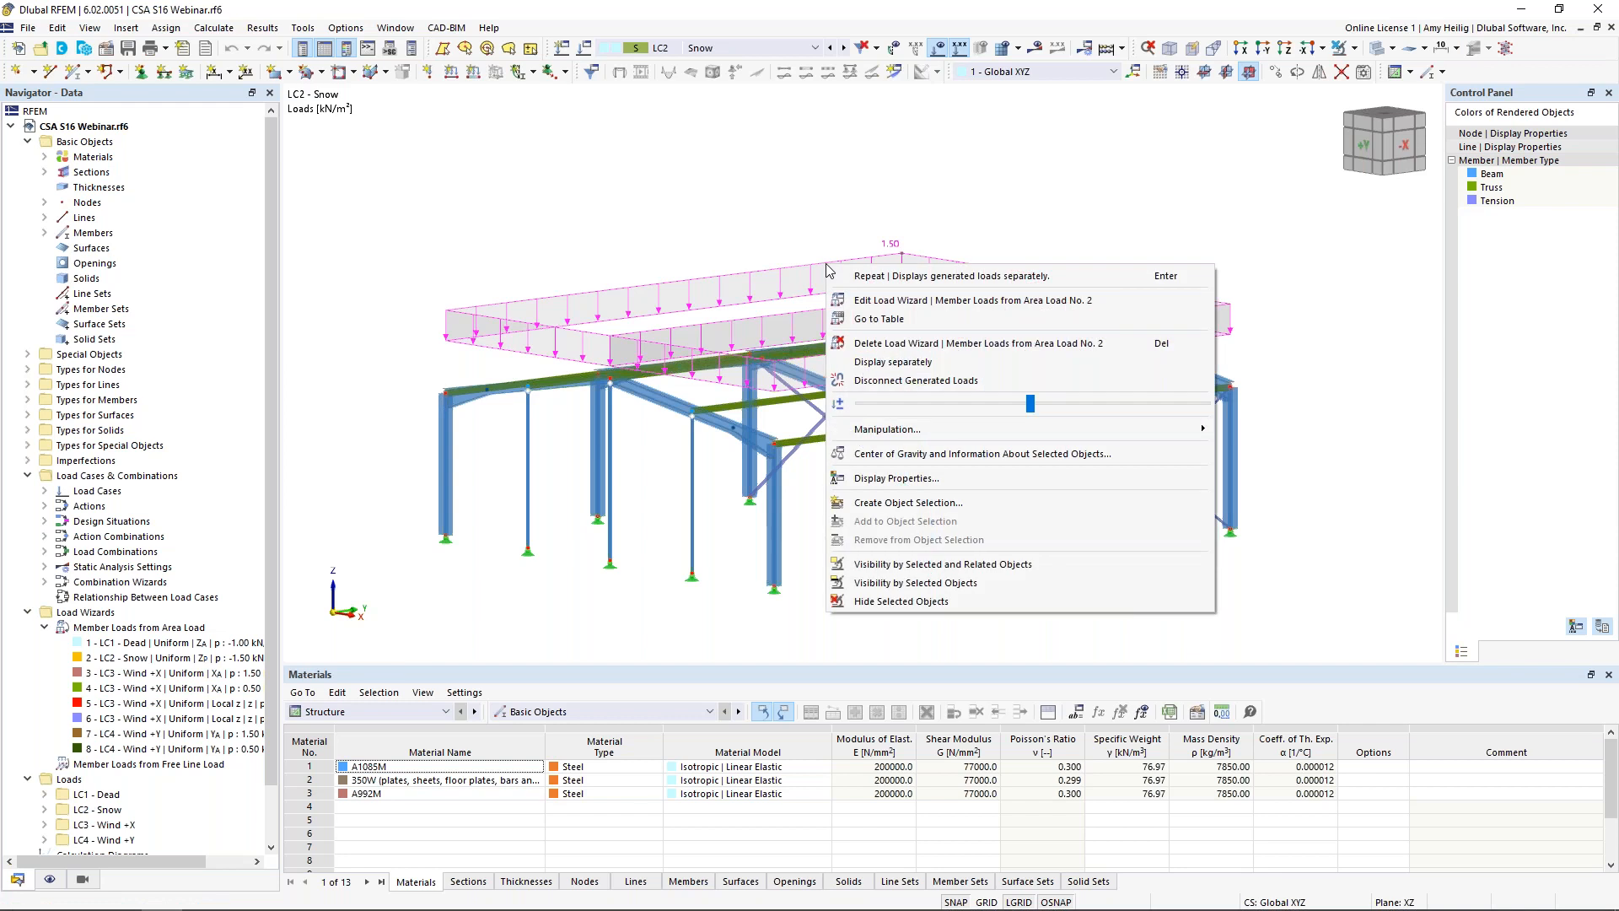
{"action": "left_click", "coordinate": [868, 357]}
{"action": "middle_click_drag", "start_coordinate": [884, 404], "coordinate": [629, 329], "text": "ctrl"}
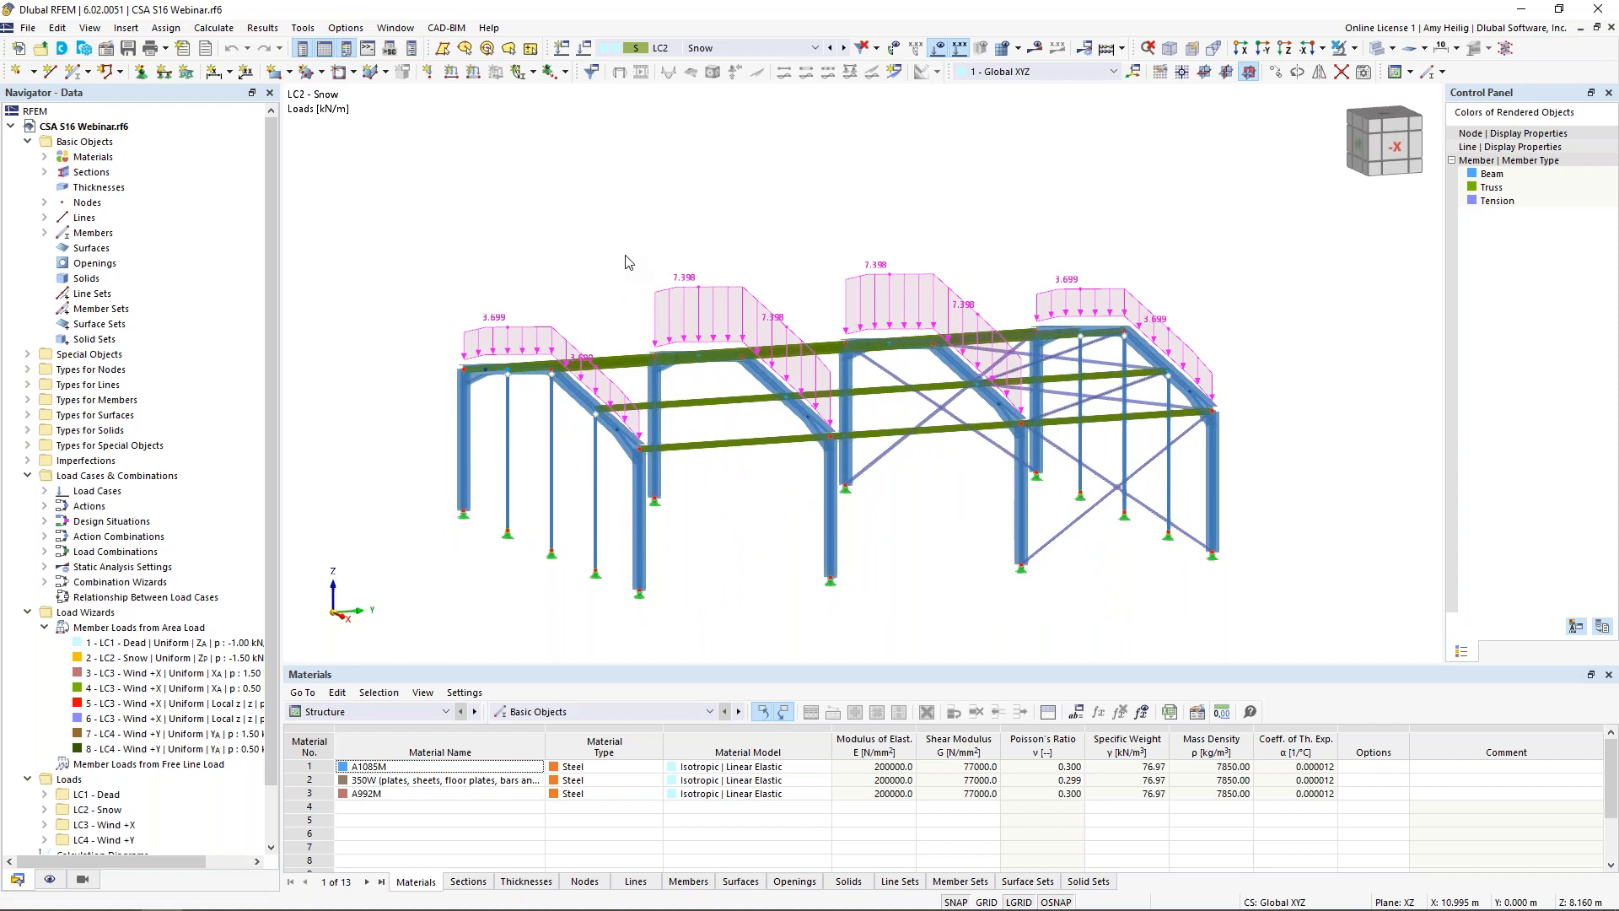
{"action": "right_click", "coordinate": [720, 287]}
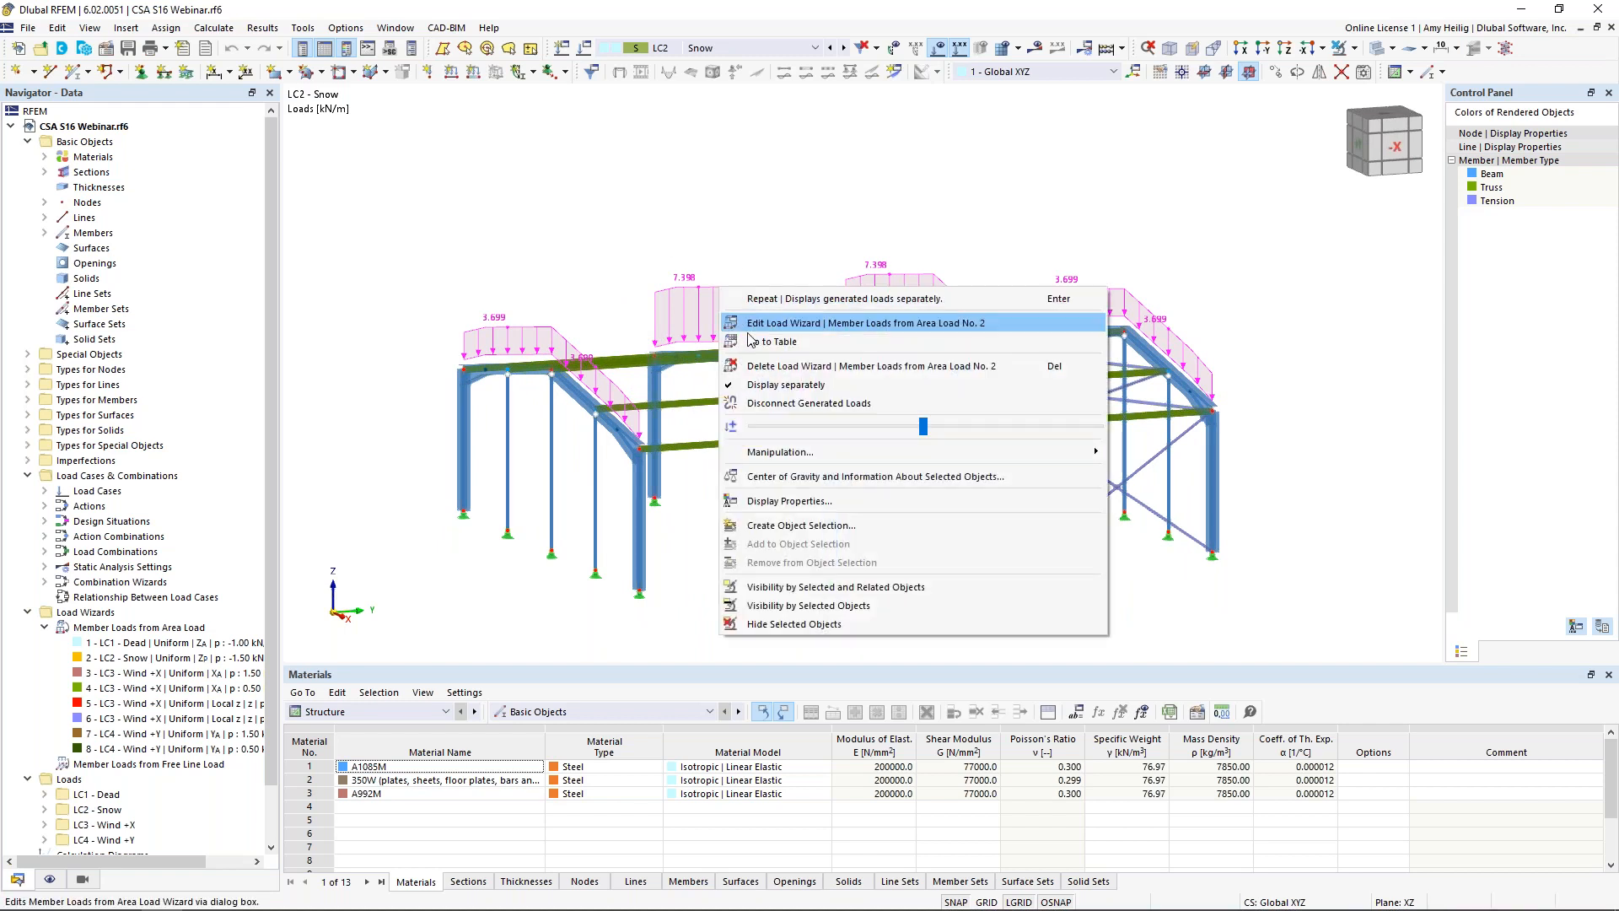
{"action": "left_click", "coordinate": [759, 384]}
- Make LC3 Wind +X the active load case and view its wall and roof area loads
{"action": "left_click", "coordinate": [843, 48]}
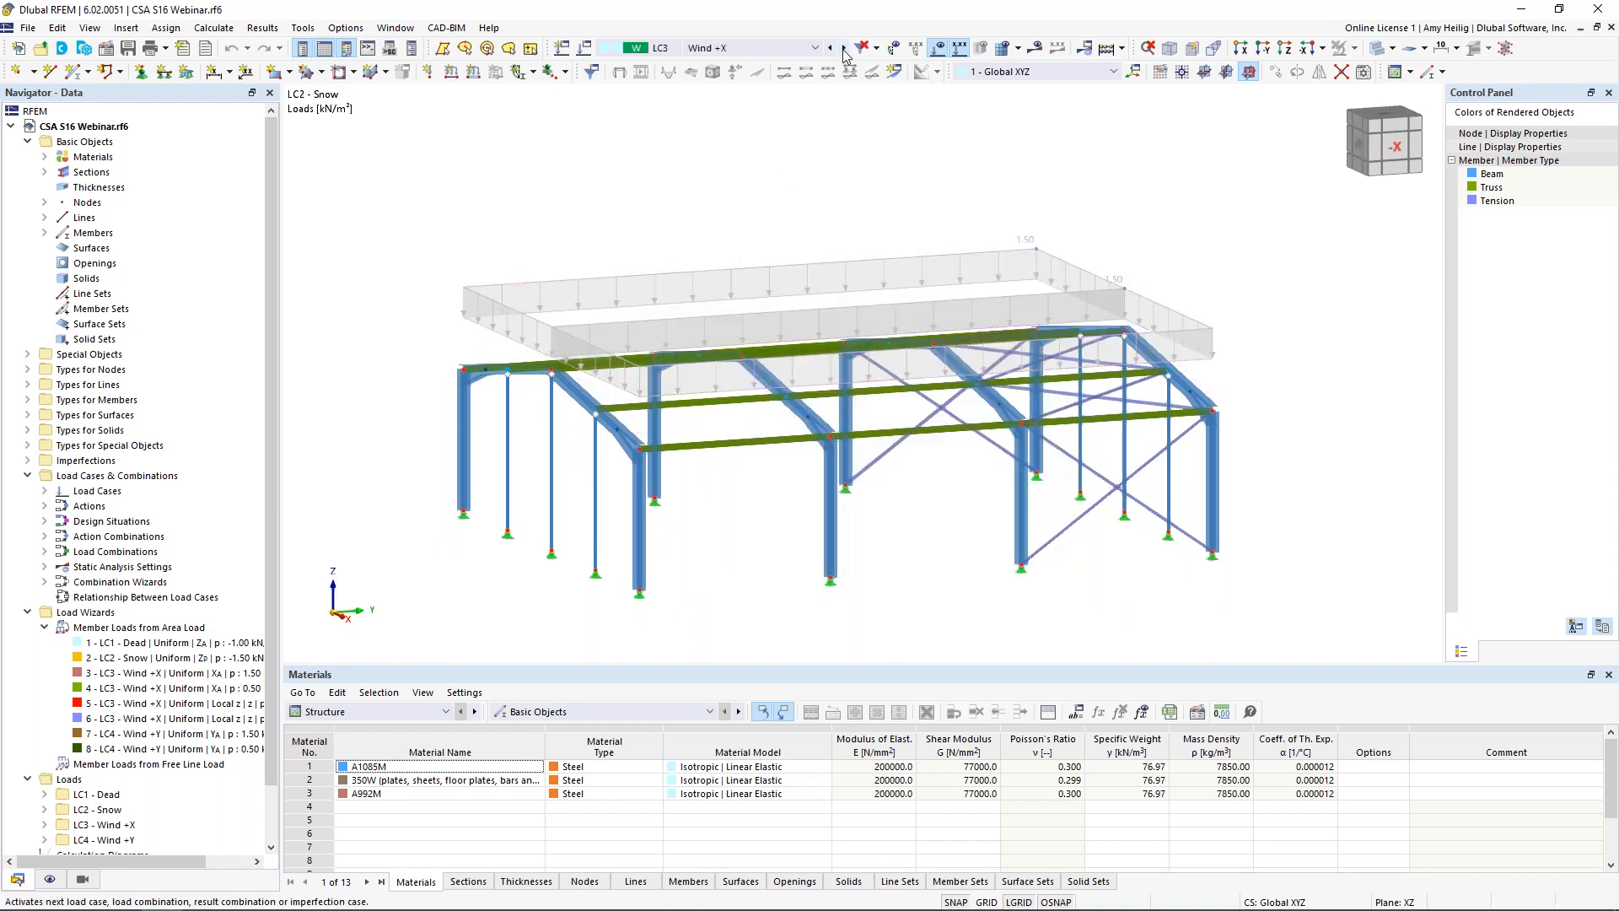
{"action": "mouse_move", "coordinate": [641, 229]}
{"action": "middle_mouse_down", "text": "ctrl"}
{"action": "mouse_move", "coordinate": [870, 229]}
{"action": "mouse_move", "coordinate": [857, 203]}
{"action": "middle_mouse_up", "text": "ctrl"}
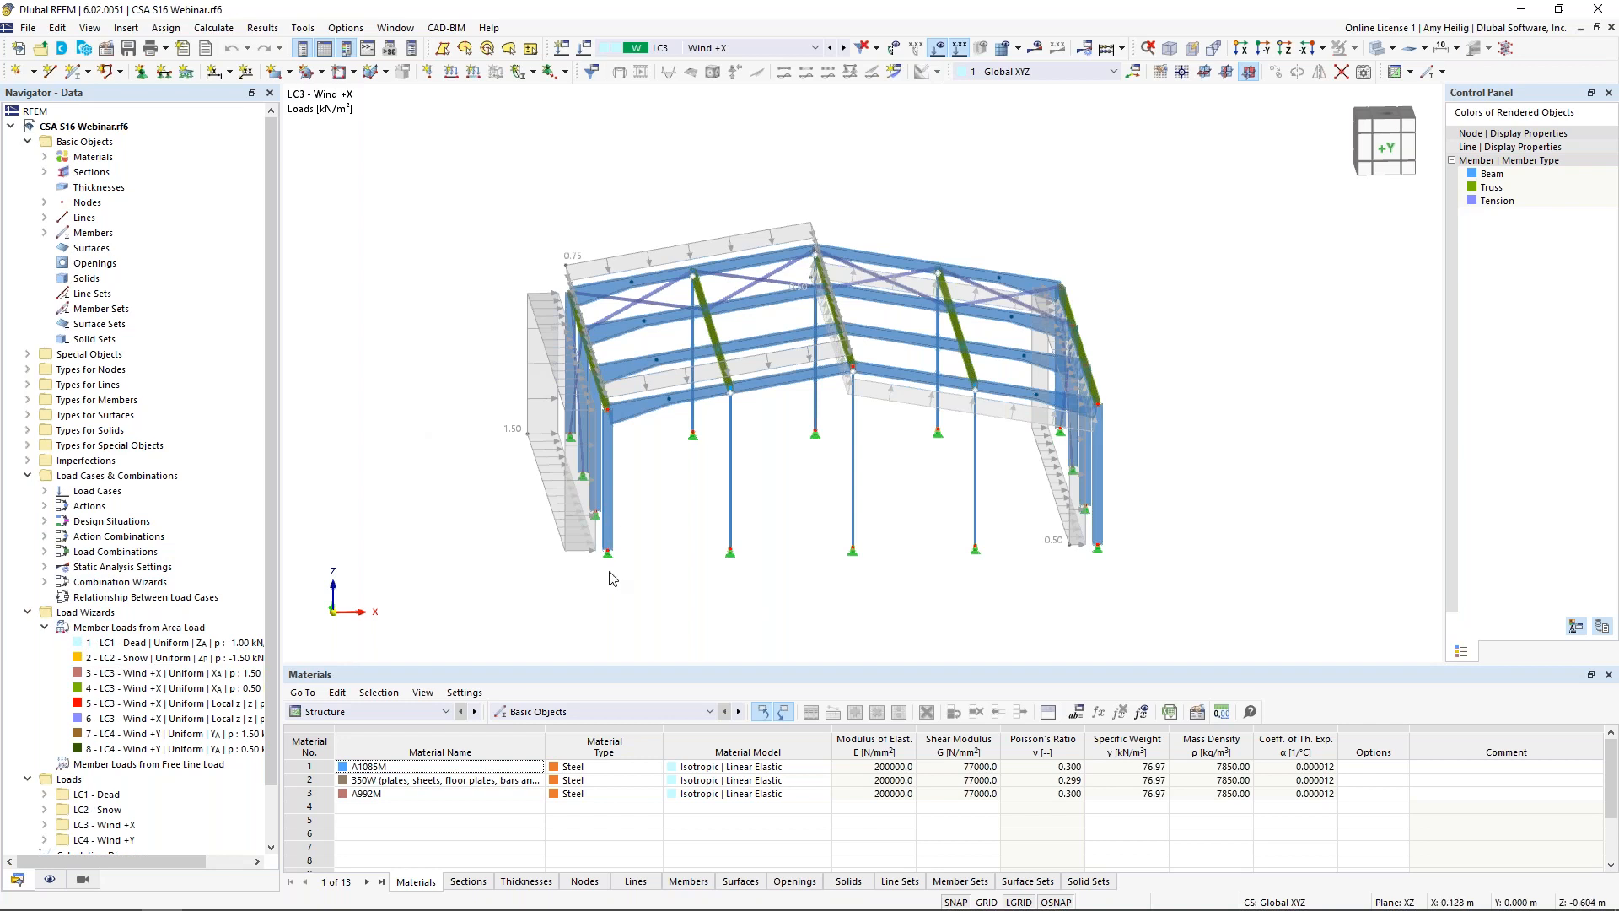
{"action": "middle_click_drag", "start_coordinate": [613, 580], "coordinate": [658, 583], "text": "ctrl"}
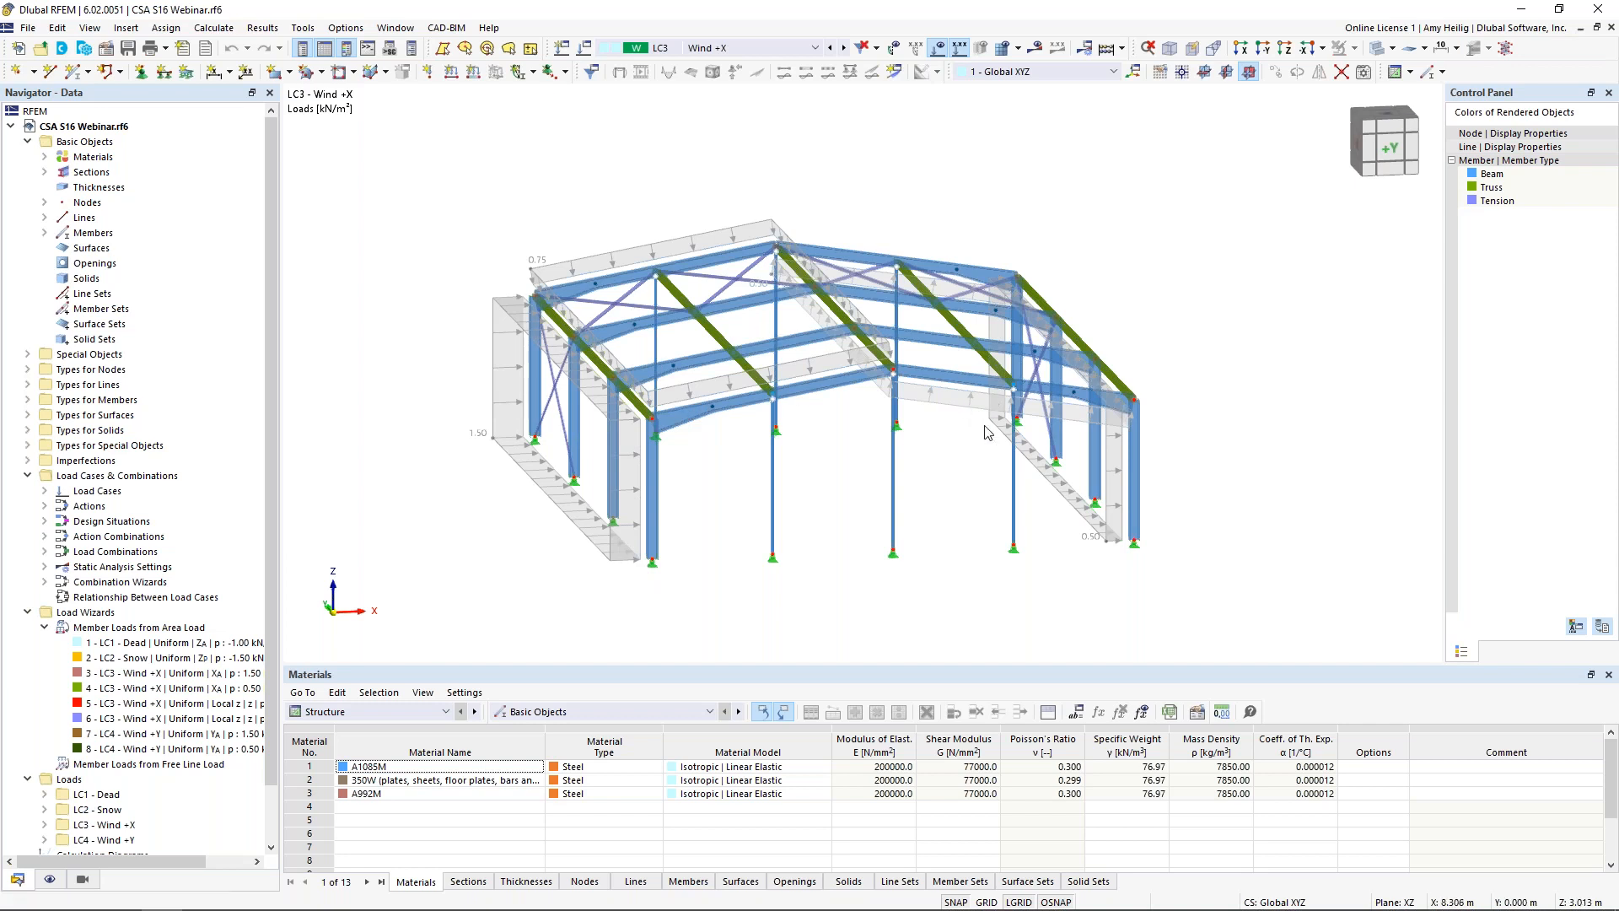
- Display the generated member loads for the Wind +X windward wall load separately, inspect them, and restore the area load display
{"action": "right_click", "coordinate": [624, 563]}
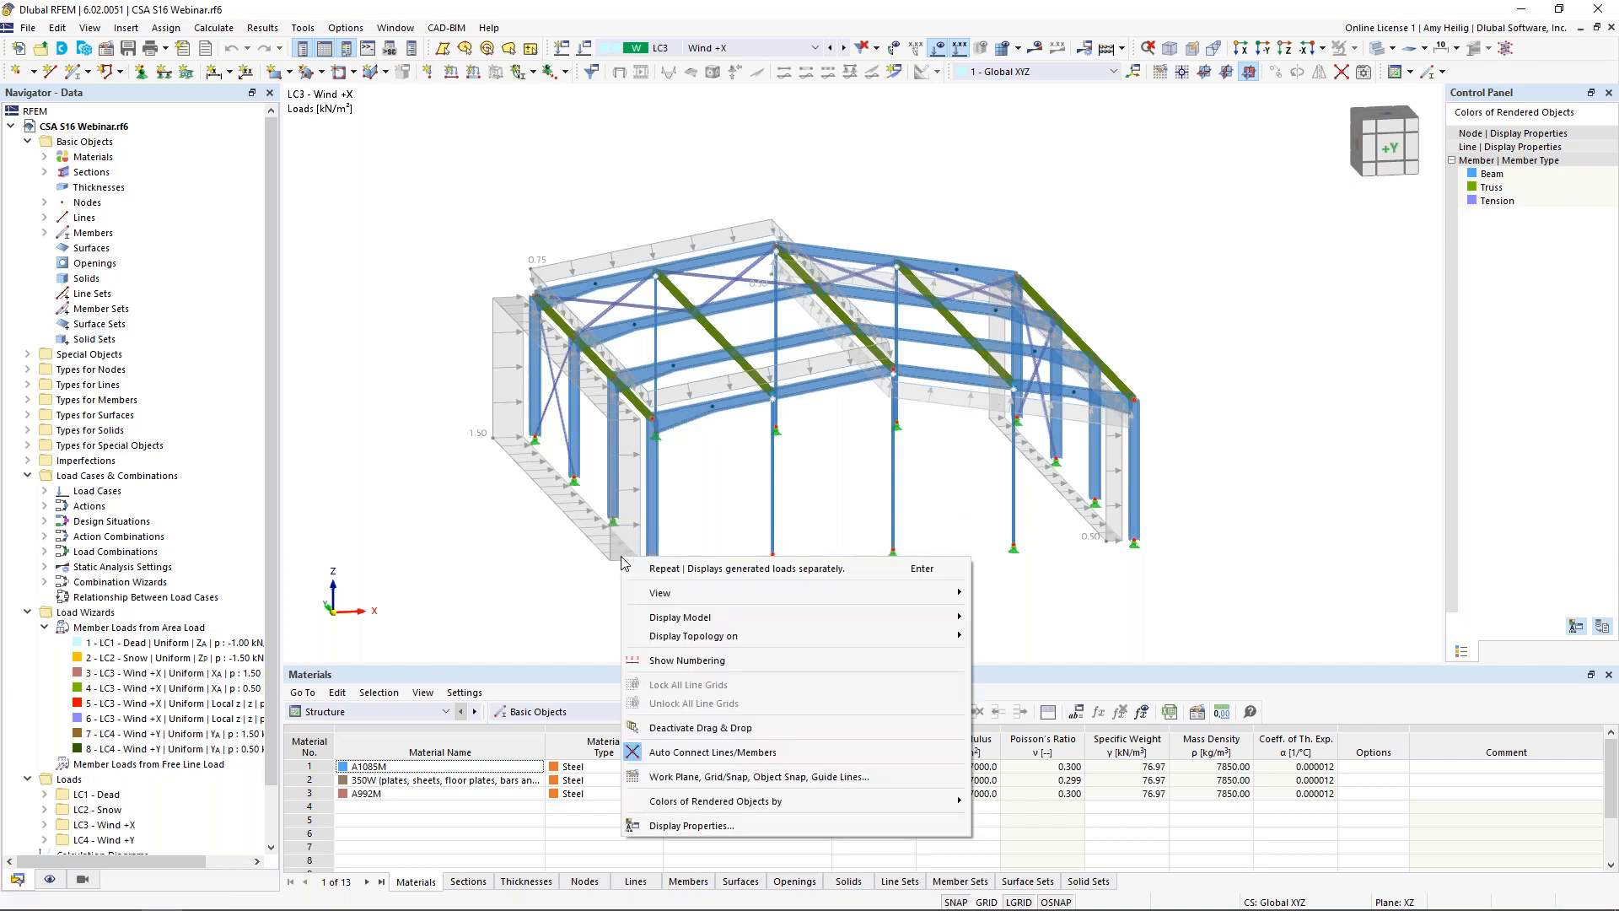
{"action": "left_click", "coordinate": [622, 550]}
{"action": "right_click", "coordinate": [629, 557]}
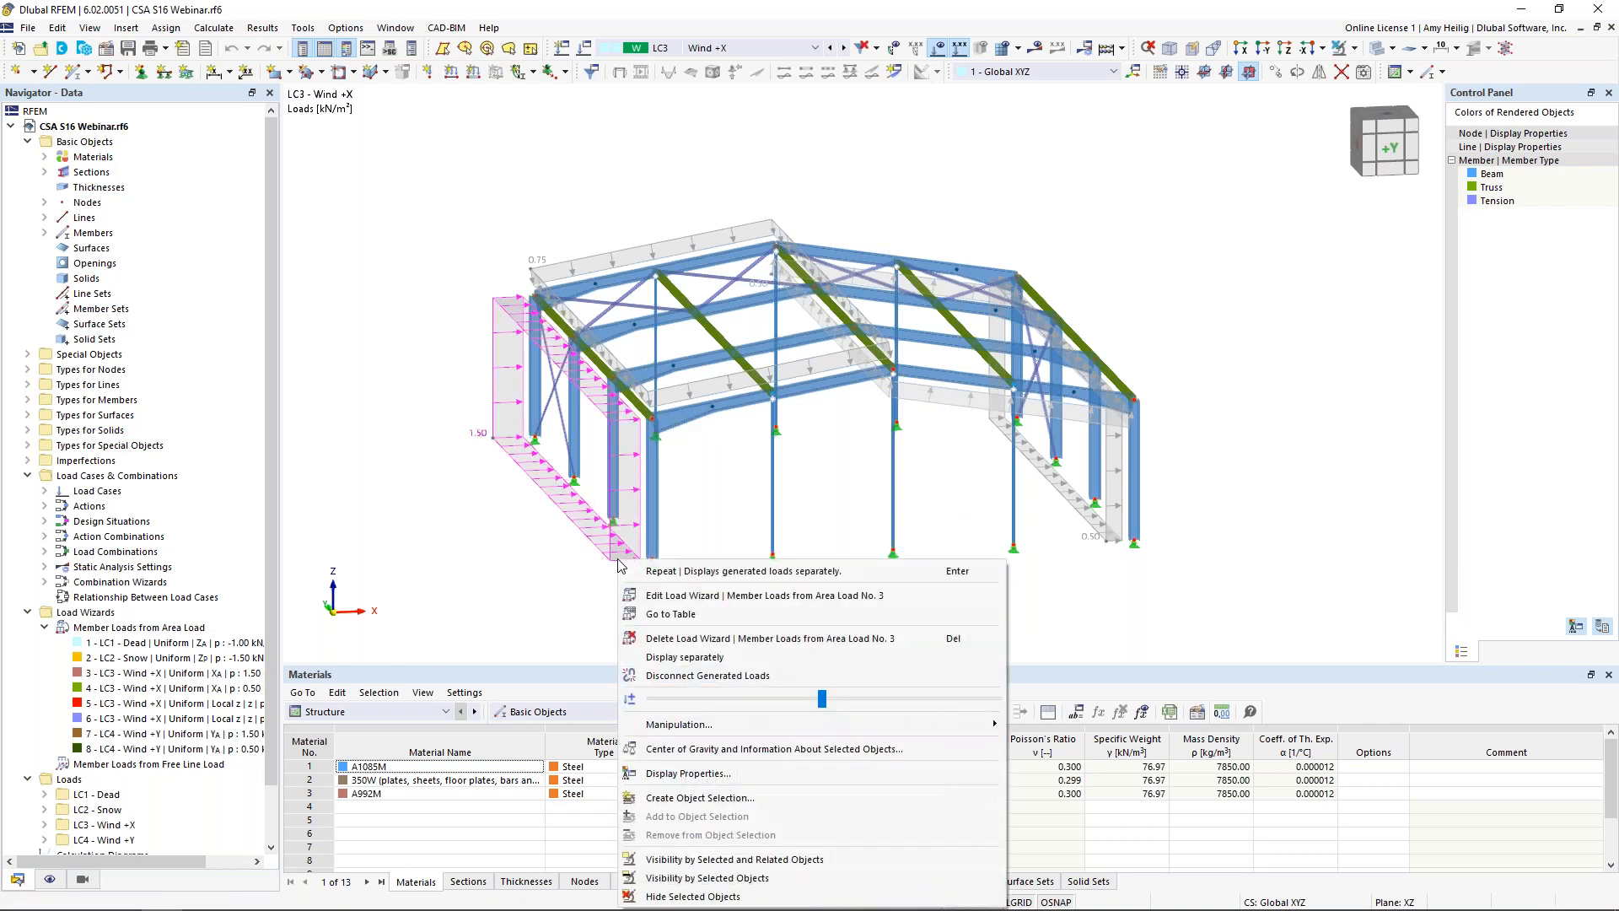
{"action": "left_click", "coordinate": [675, 652]}
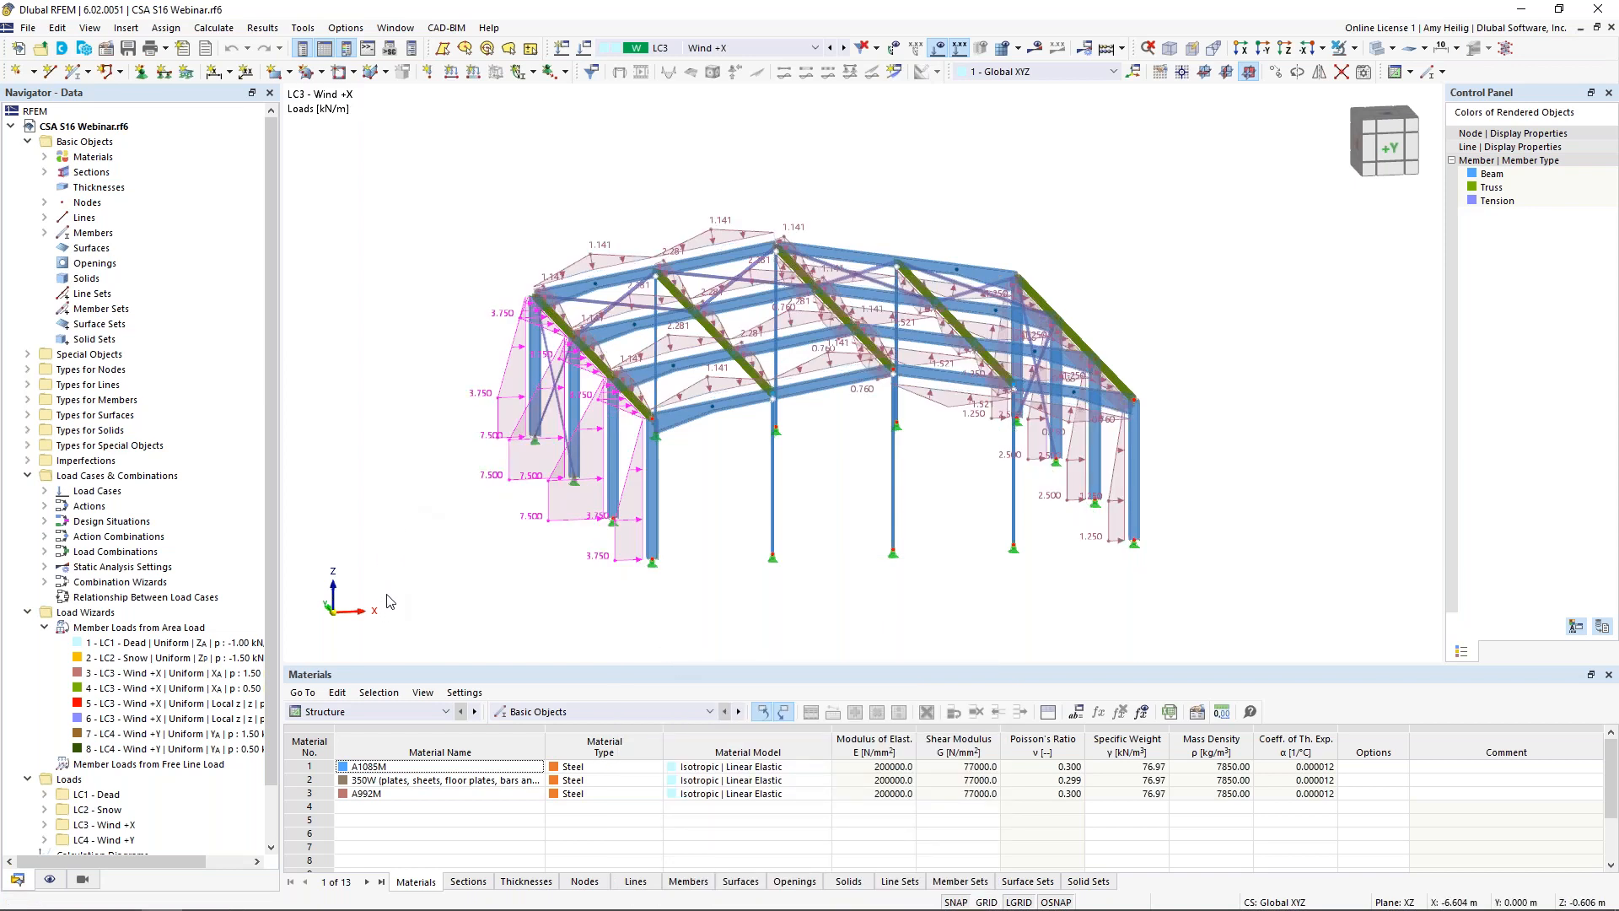
{"action": "middle_click_drag", "start_coordinate": [506, 578], "coordinate": [436, 574], "text": "ctrl"}
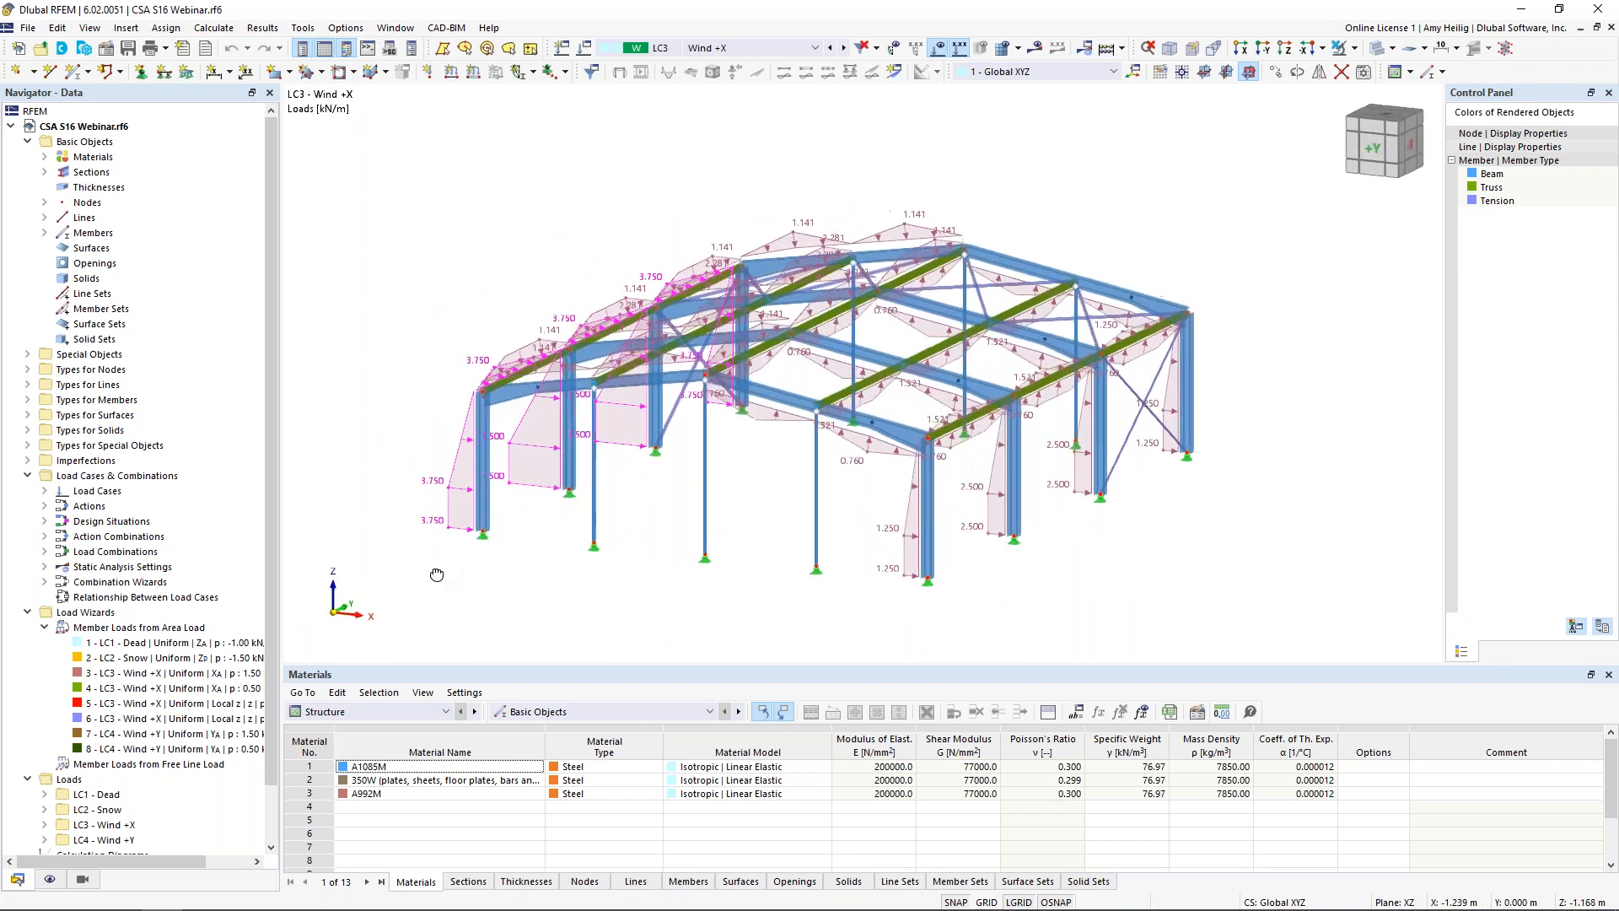
{"action": "right_click", "coordinate": [439, 528]}
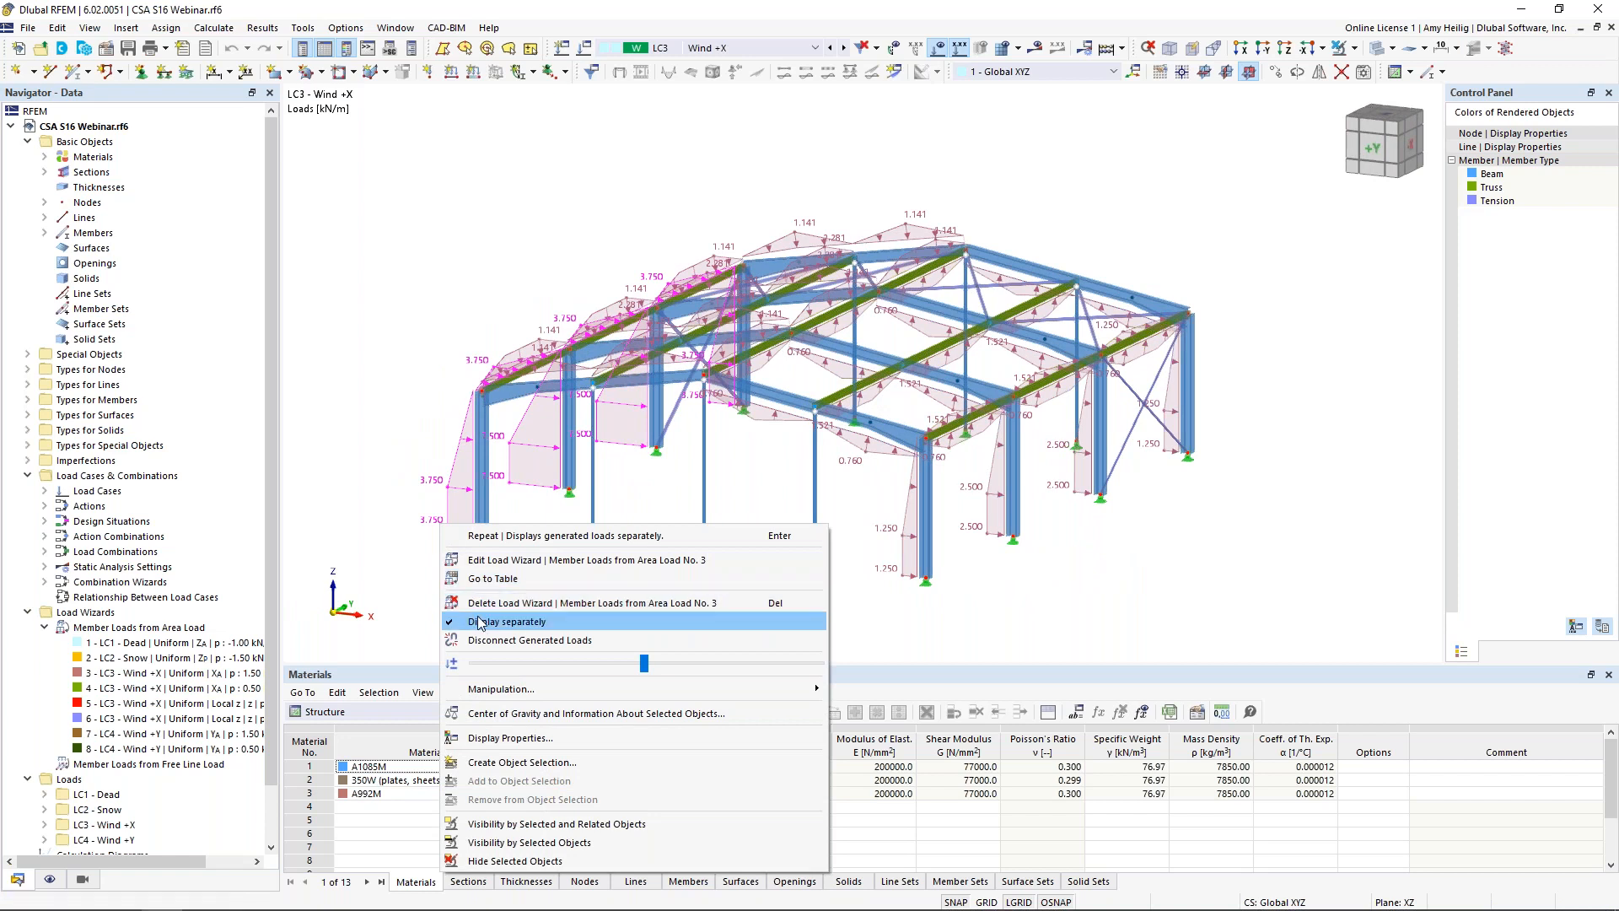
{"action": "left_click", "coordinate": [481, 621]}
- Make LC4 Wind +Y the active load case and inspect the windward end wall's generated member loads, restoring the area load display
{"action": "left_click", "coordinate": [844, 48]}
{"action": "middle_click_drag", "start_coordinate": [518, 263], "coordinate": [794, 263], "text": "ctrl"}
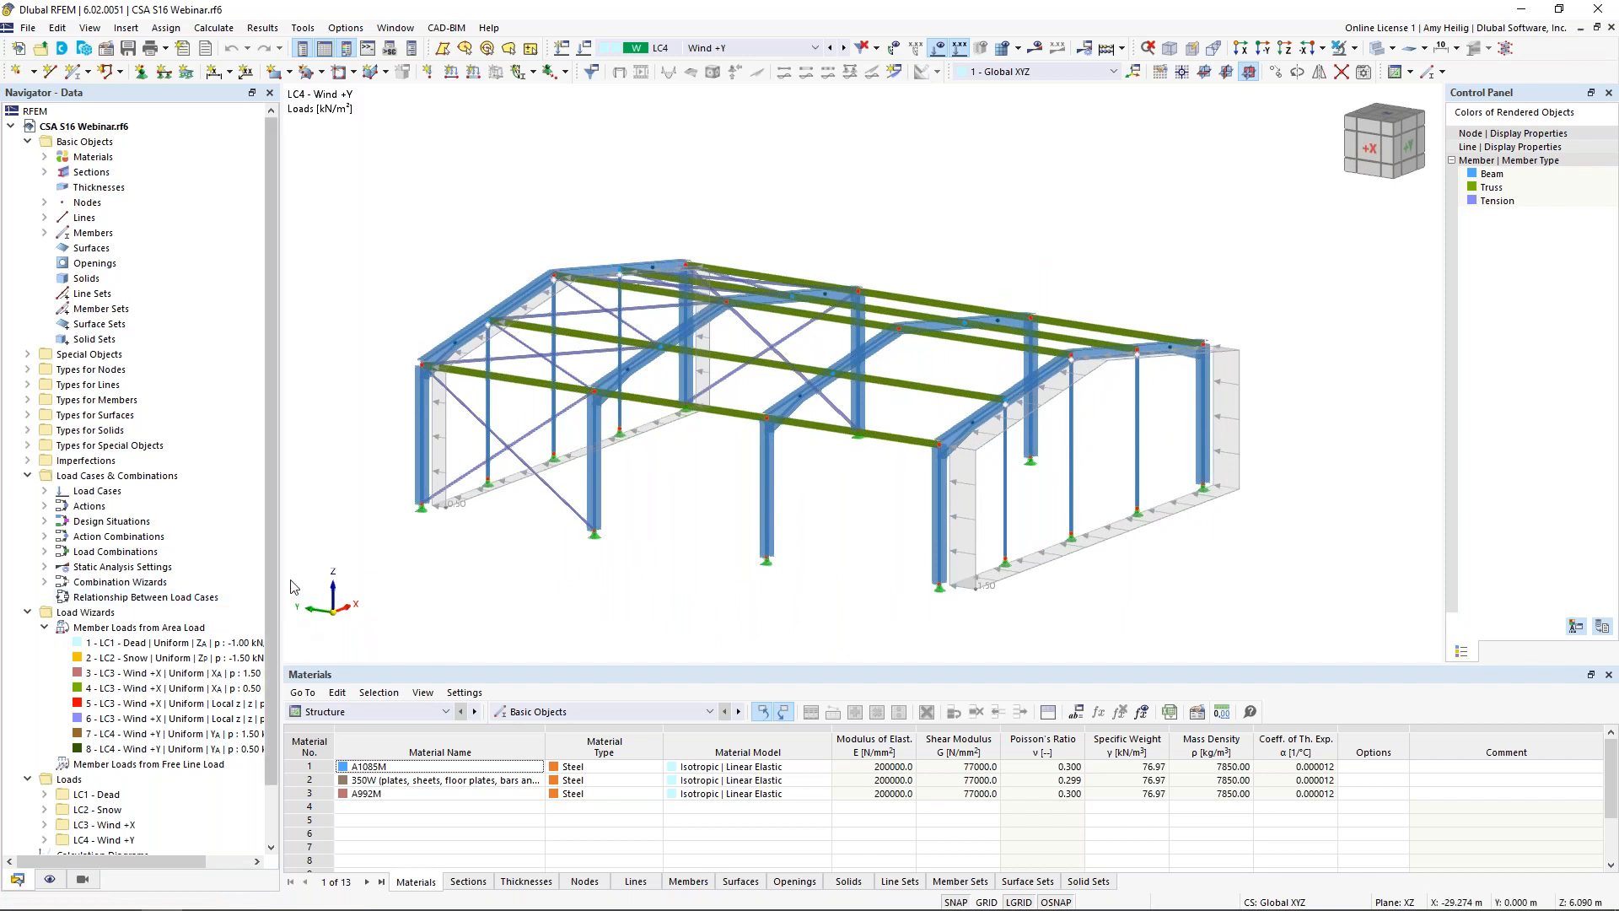
{"action": "right_click", "coordinate": [965, 589]}
{"action": "left_click", "coordinate": [1027, 336]}
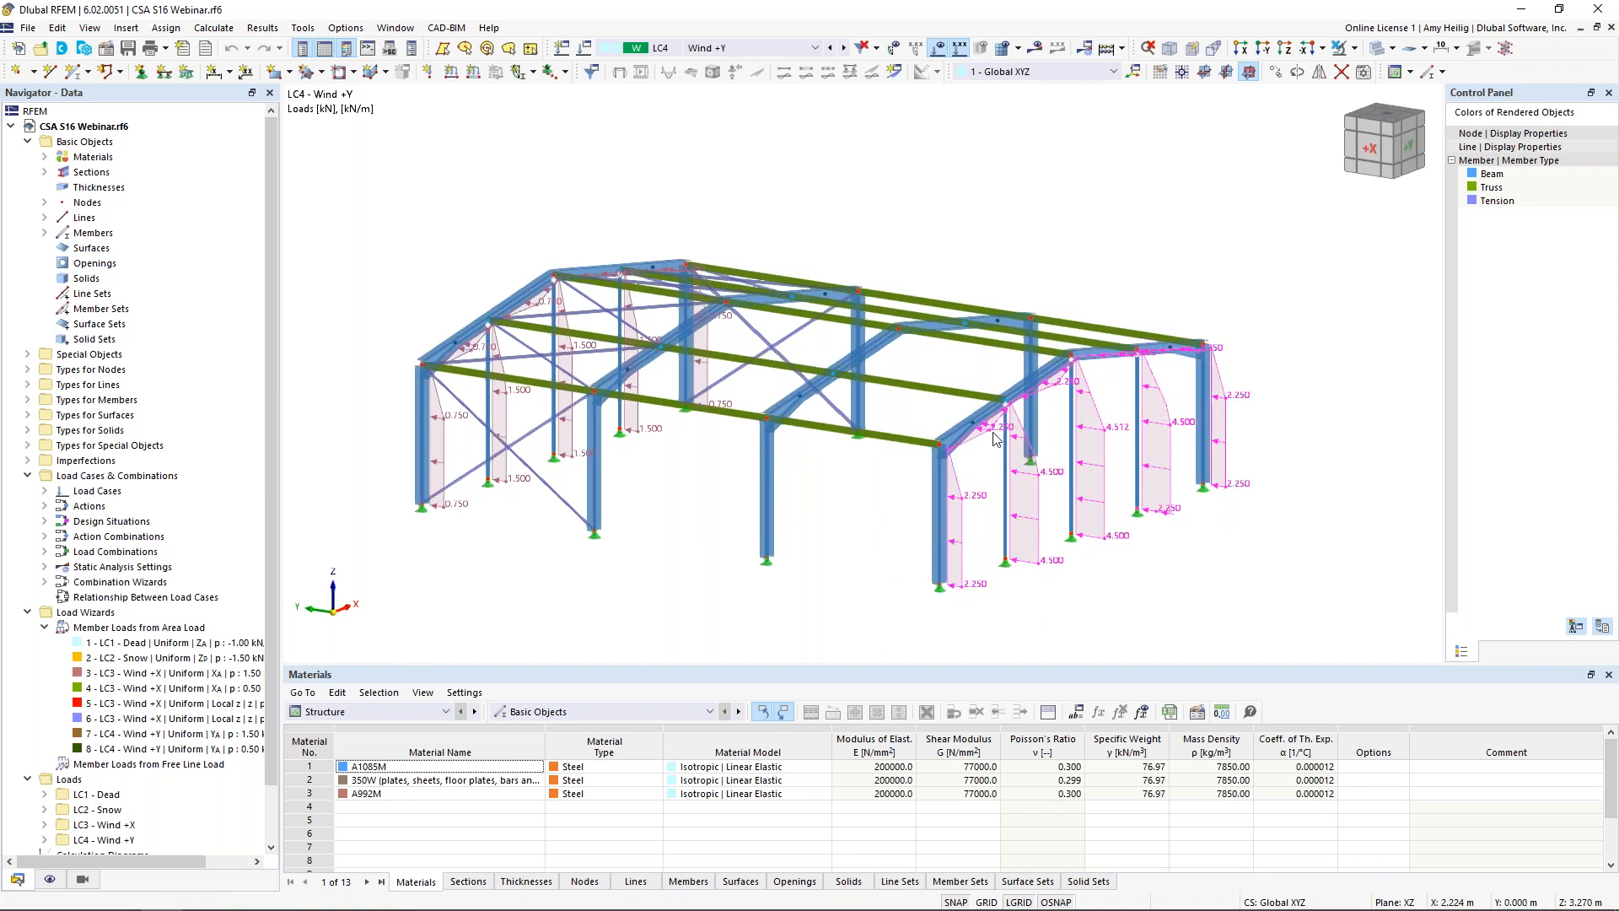
{"action": "right_click", "coordinate": [964, 549]}
{"action": "left_click", "coordinate": [995, 643]}
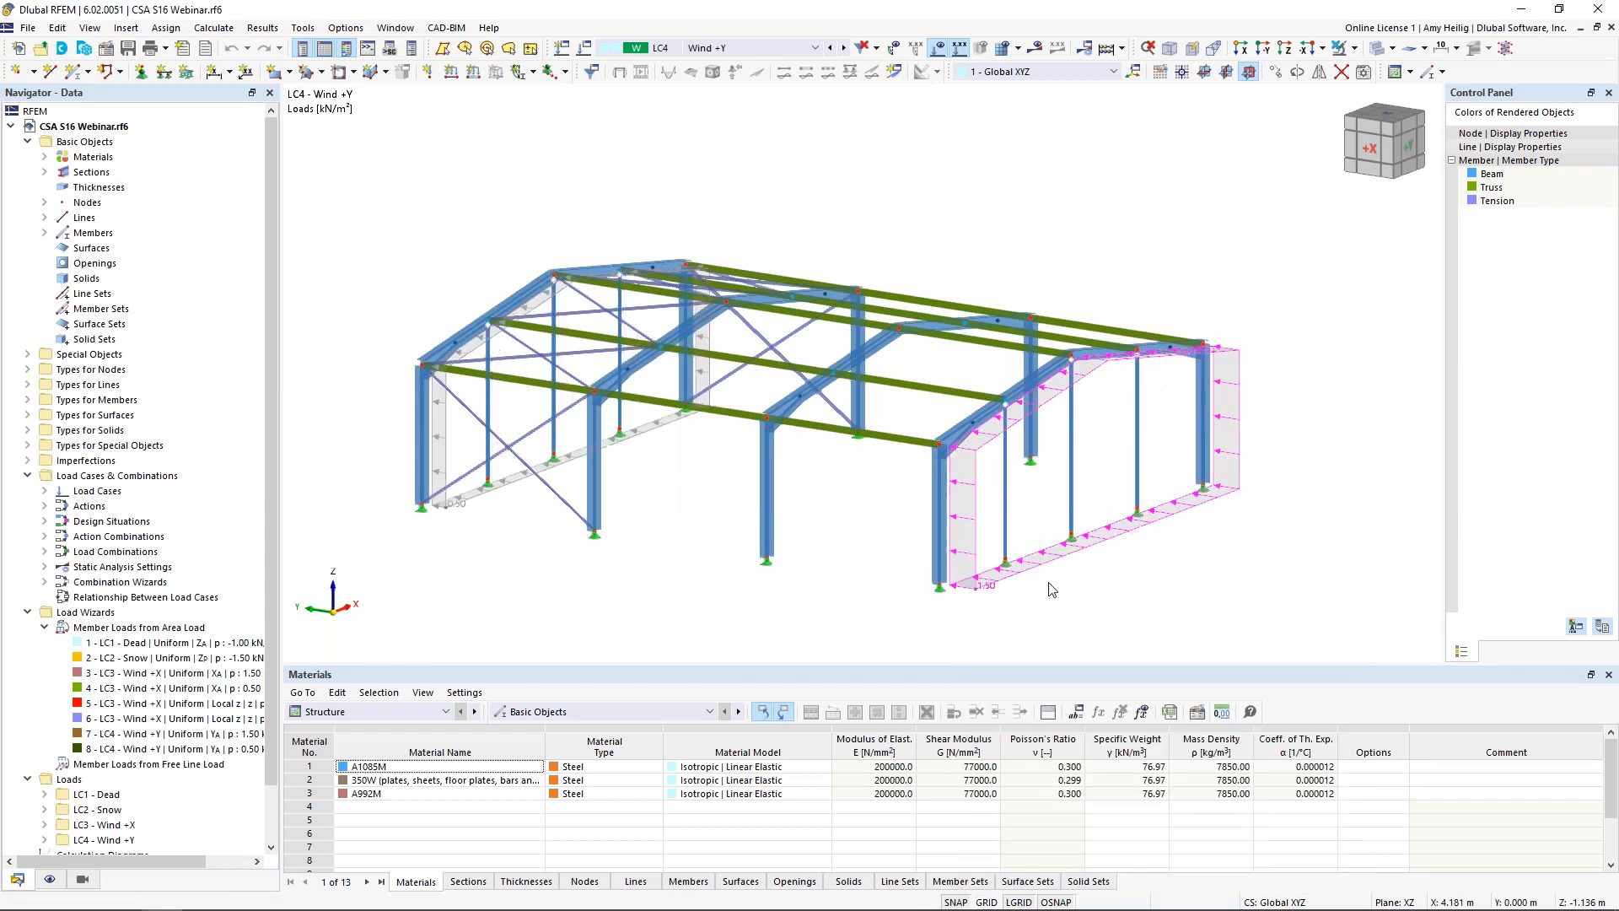
{"action": "middle_click_drag", "start_coordinate": [1265, 538], "coordinate": [903, 570], "text": "ctrl"}
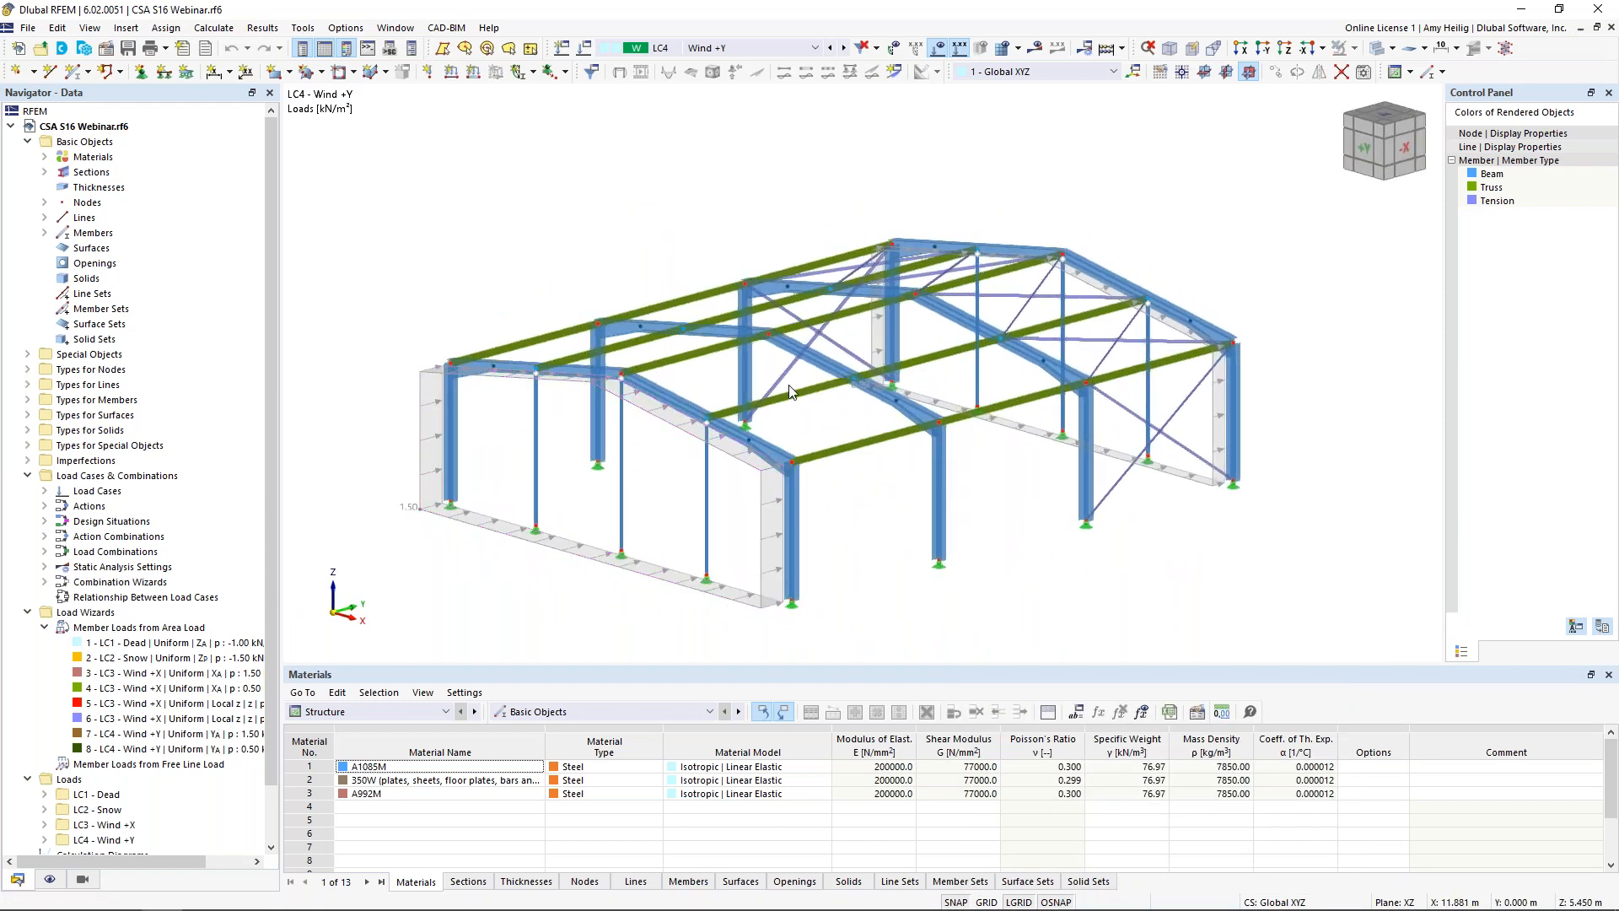
- View the factored loads of load combinations CO1, CO2 and CO3 on the model
{"action": "left_click", "coordinate": [721, 48]}
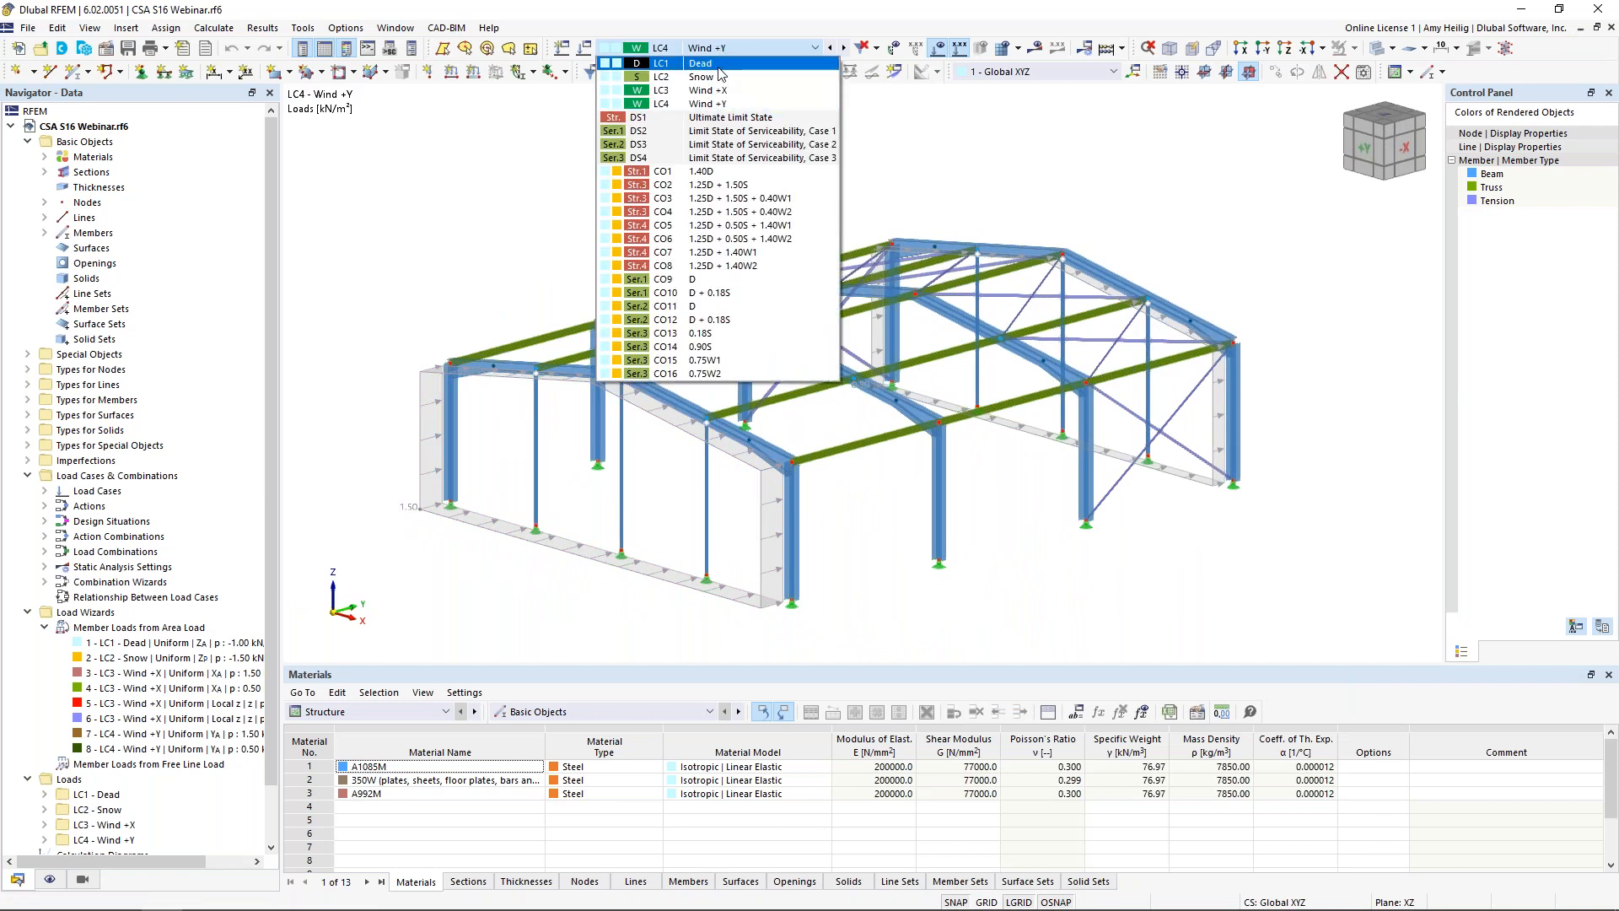
{"action": "left_click", "coordinate": [722, 177]}
{"action": "left_click", "coordinate": [843, 48]}
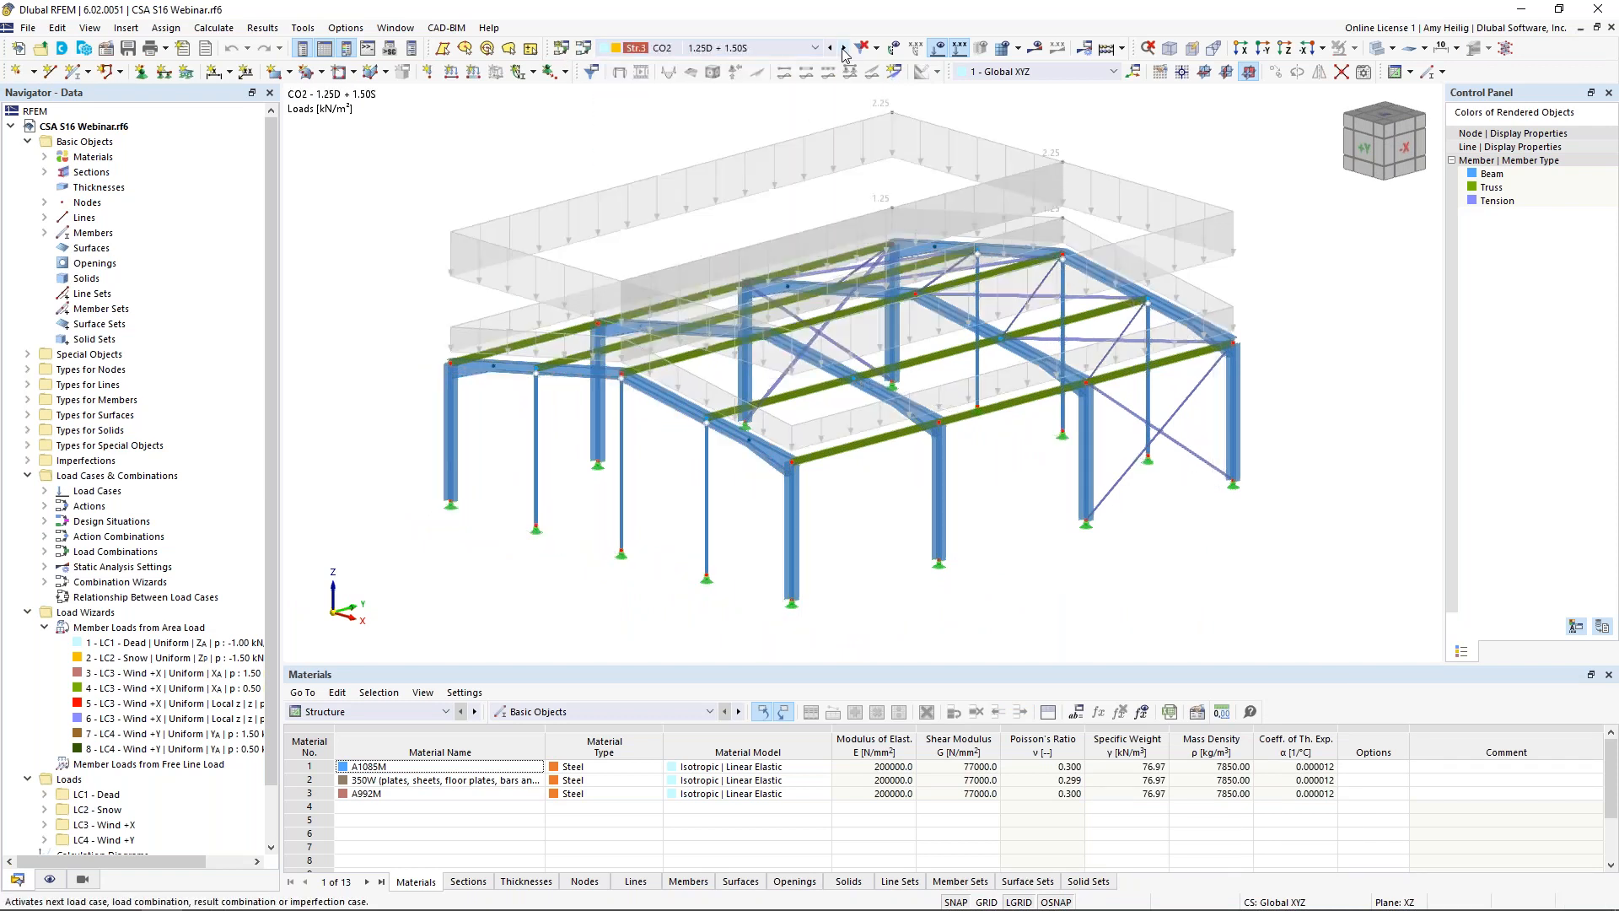
{"action": "left_click", "coordinate": [844, 49]}
{"action": "middle_click_drag", "start_coordinate": [717, 446], "coordinate": [824, 320], "text": "ctrl"}
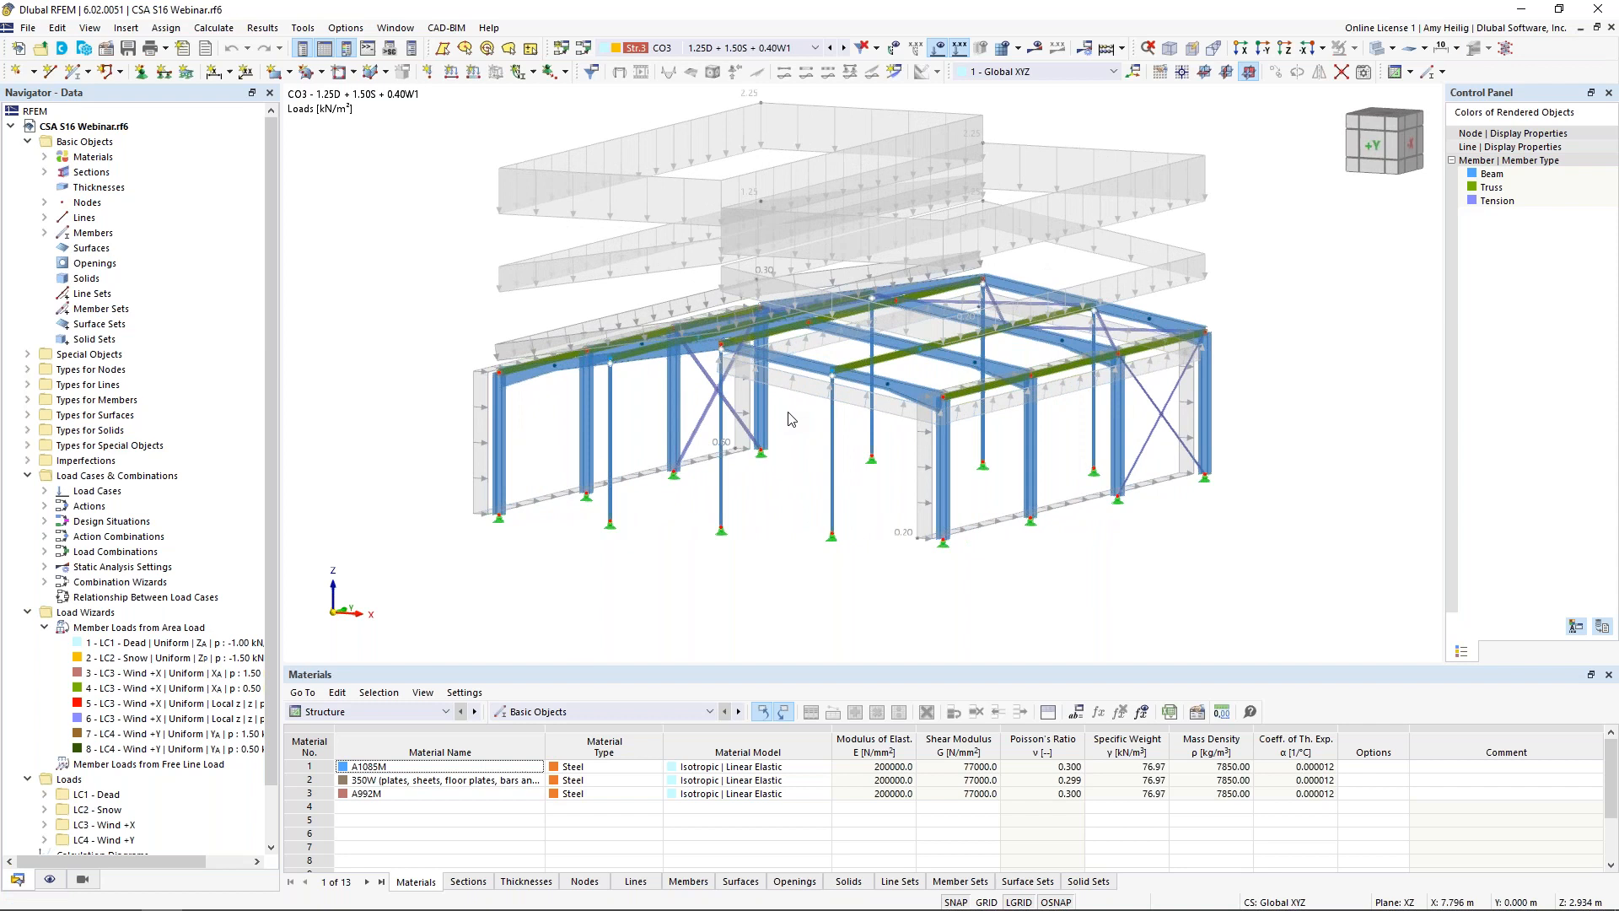
{"action": "middle_click_drag", "start_coordinate": [674, 236], "coordinate": [676, 281], "text": "ctrl"}
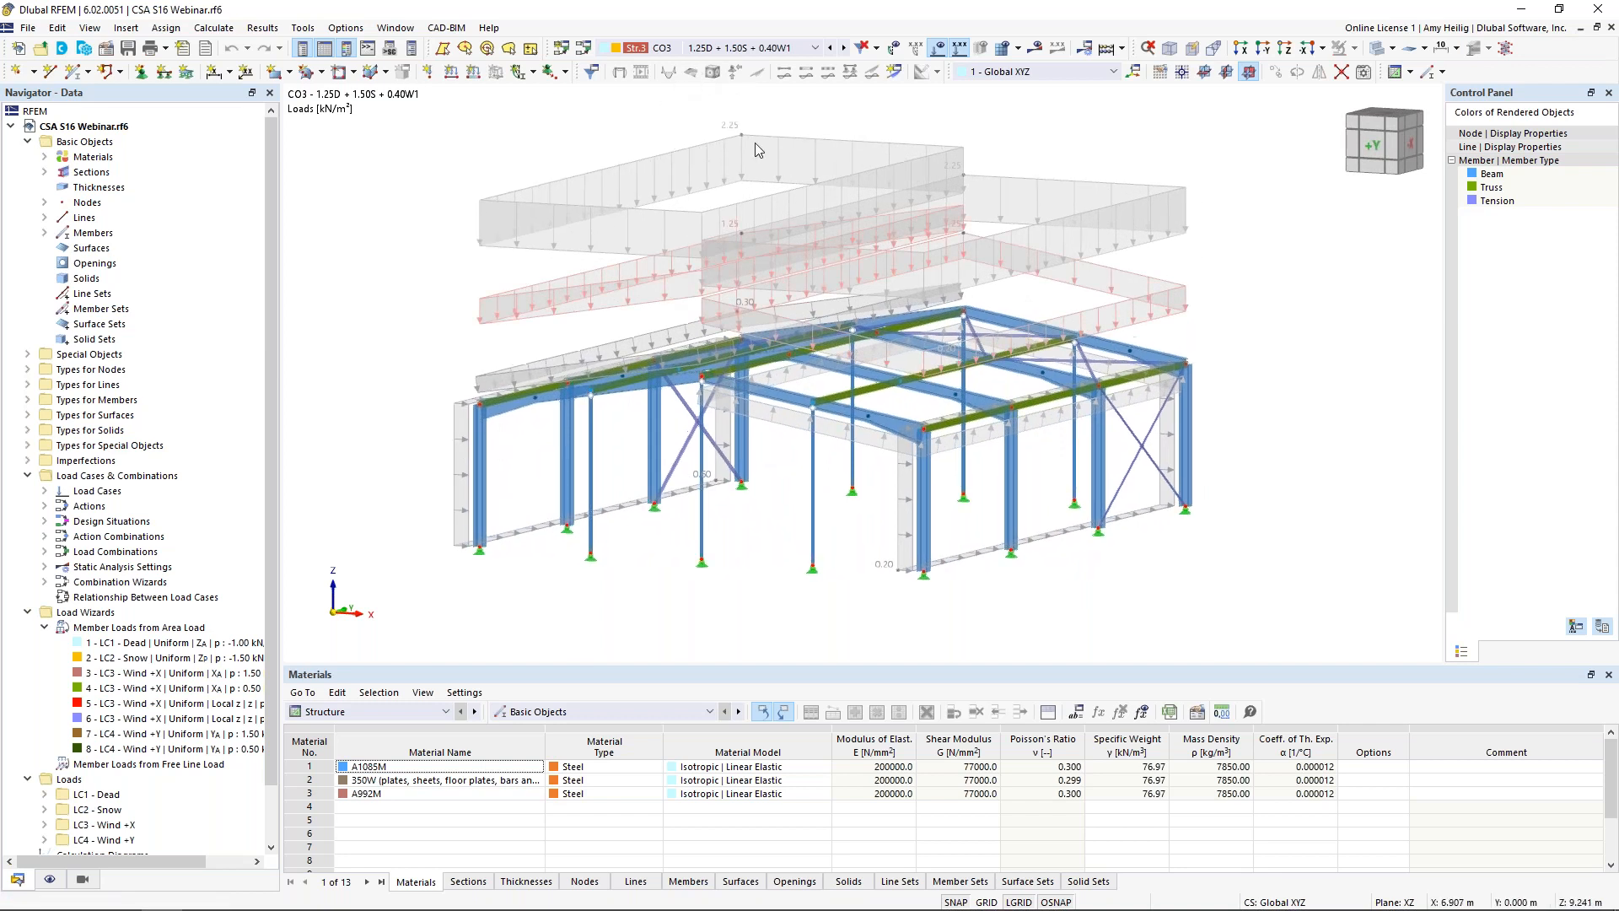
- Hide the loads on the model and make load combination CO2 (1.25D + 1.50S) active
{"action": "left_click", "coordinate": [939, 48]}
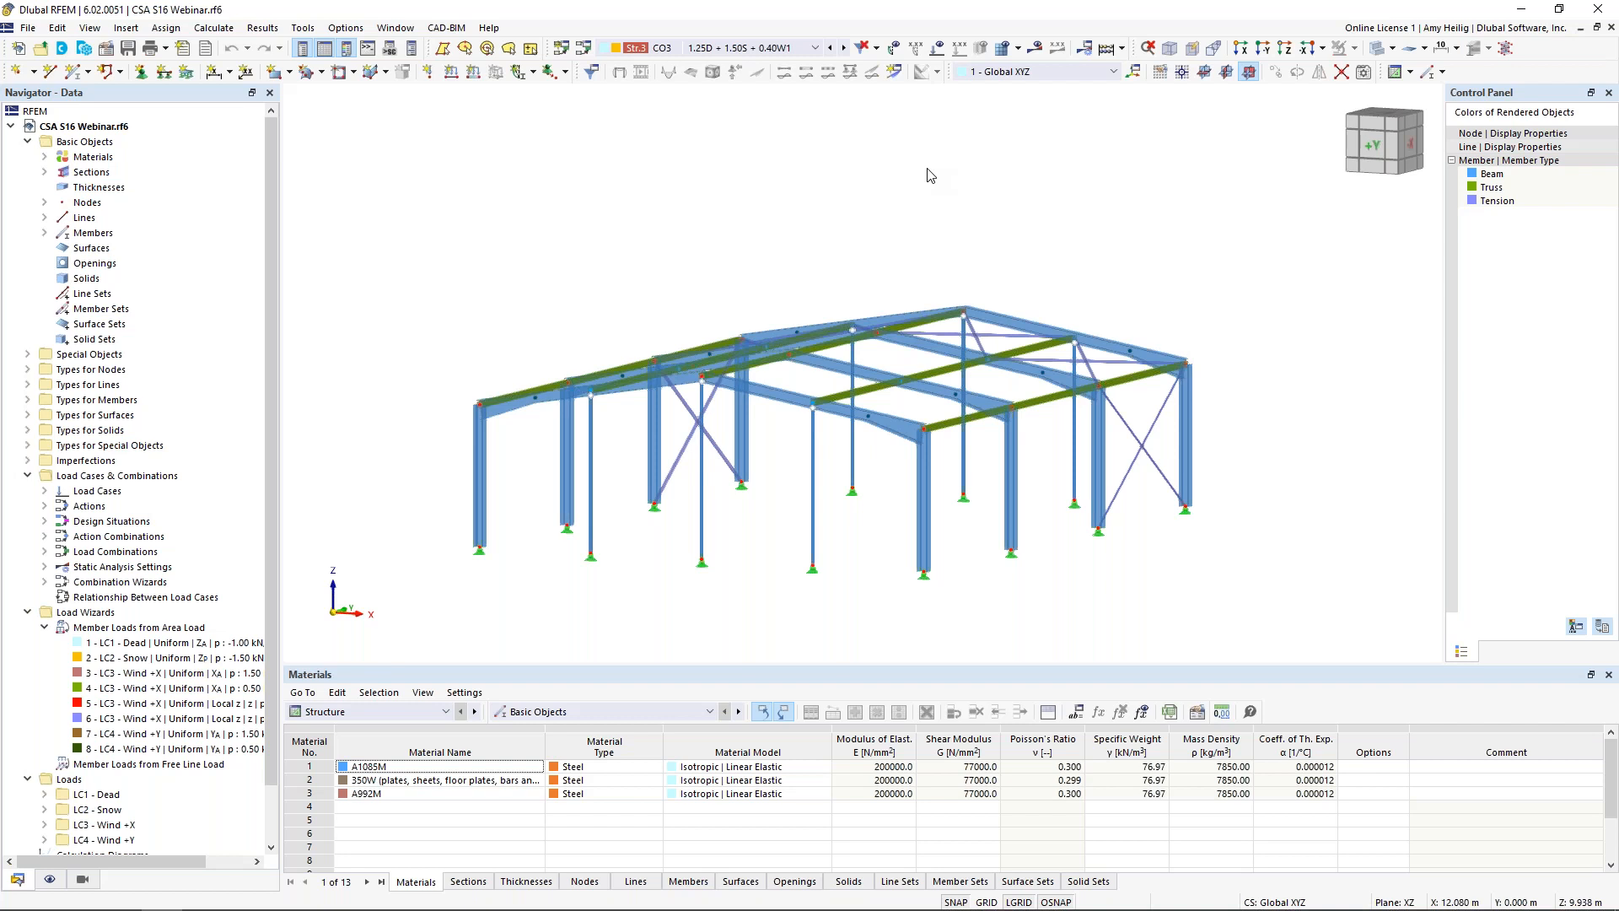
{"action": "middle_click_drag", "start_coordinate": [930, 175], "coordinate": [882, 205], "text": "ctrl"}
{"action": "left_click", "coordinate": [815, 48]}
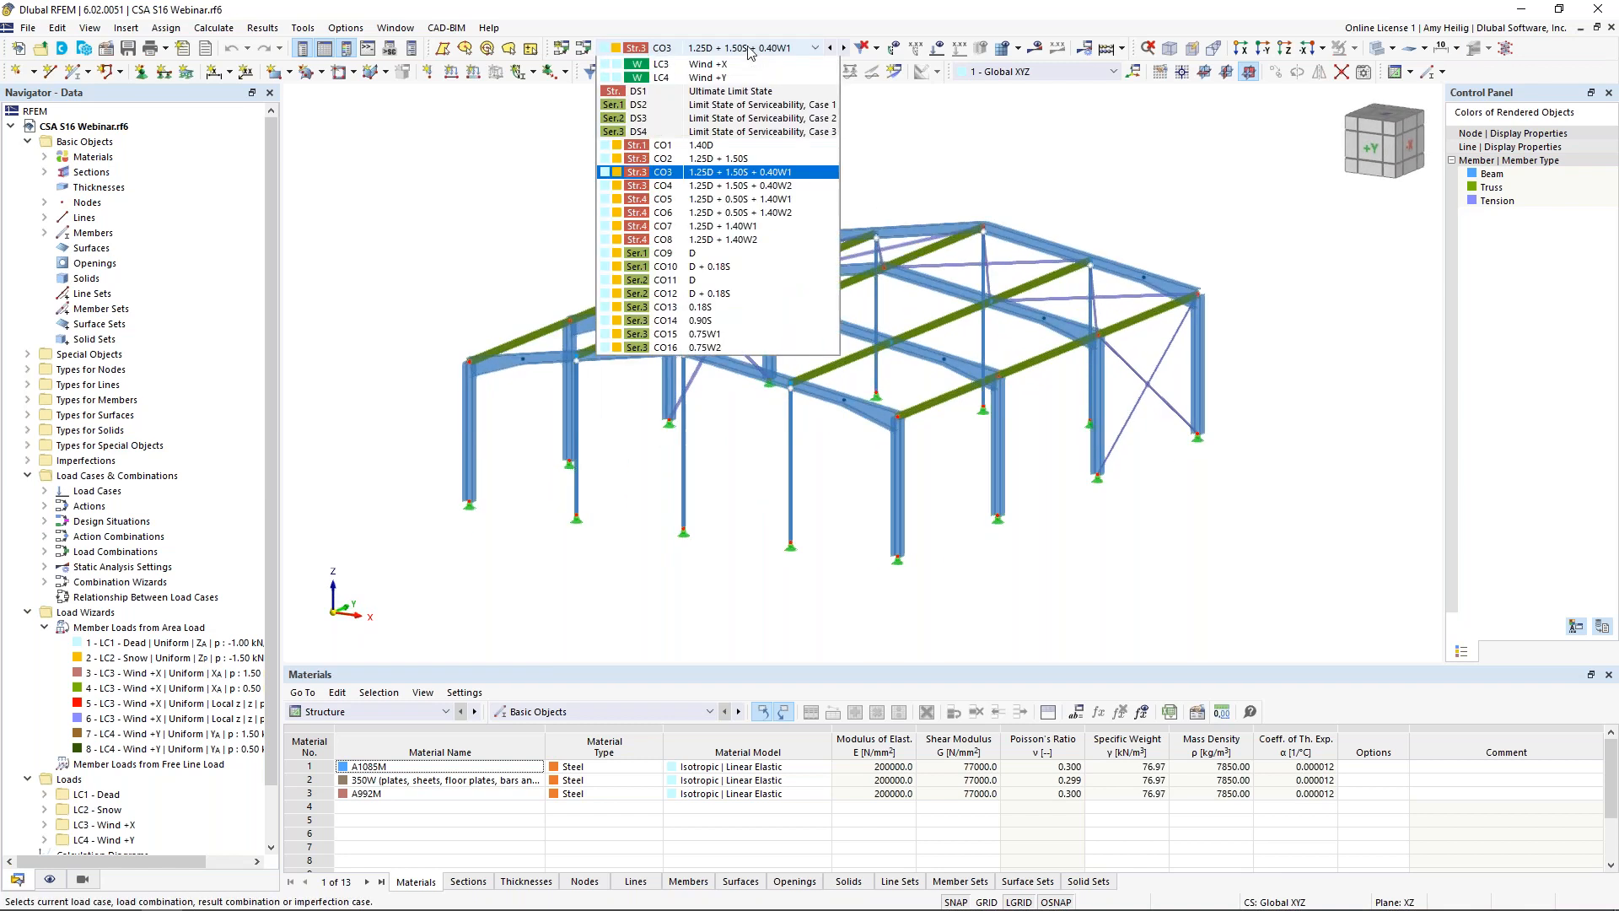
{"action": "left_click", "coordinate": [701, 185]}
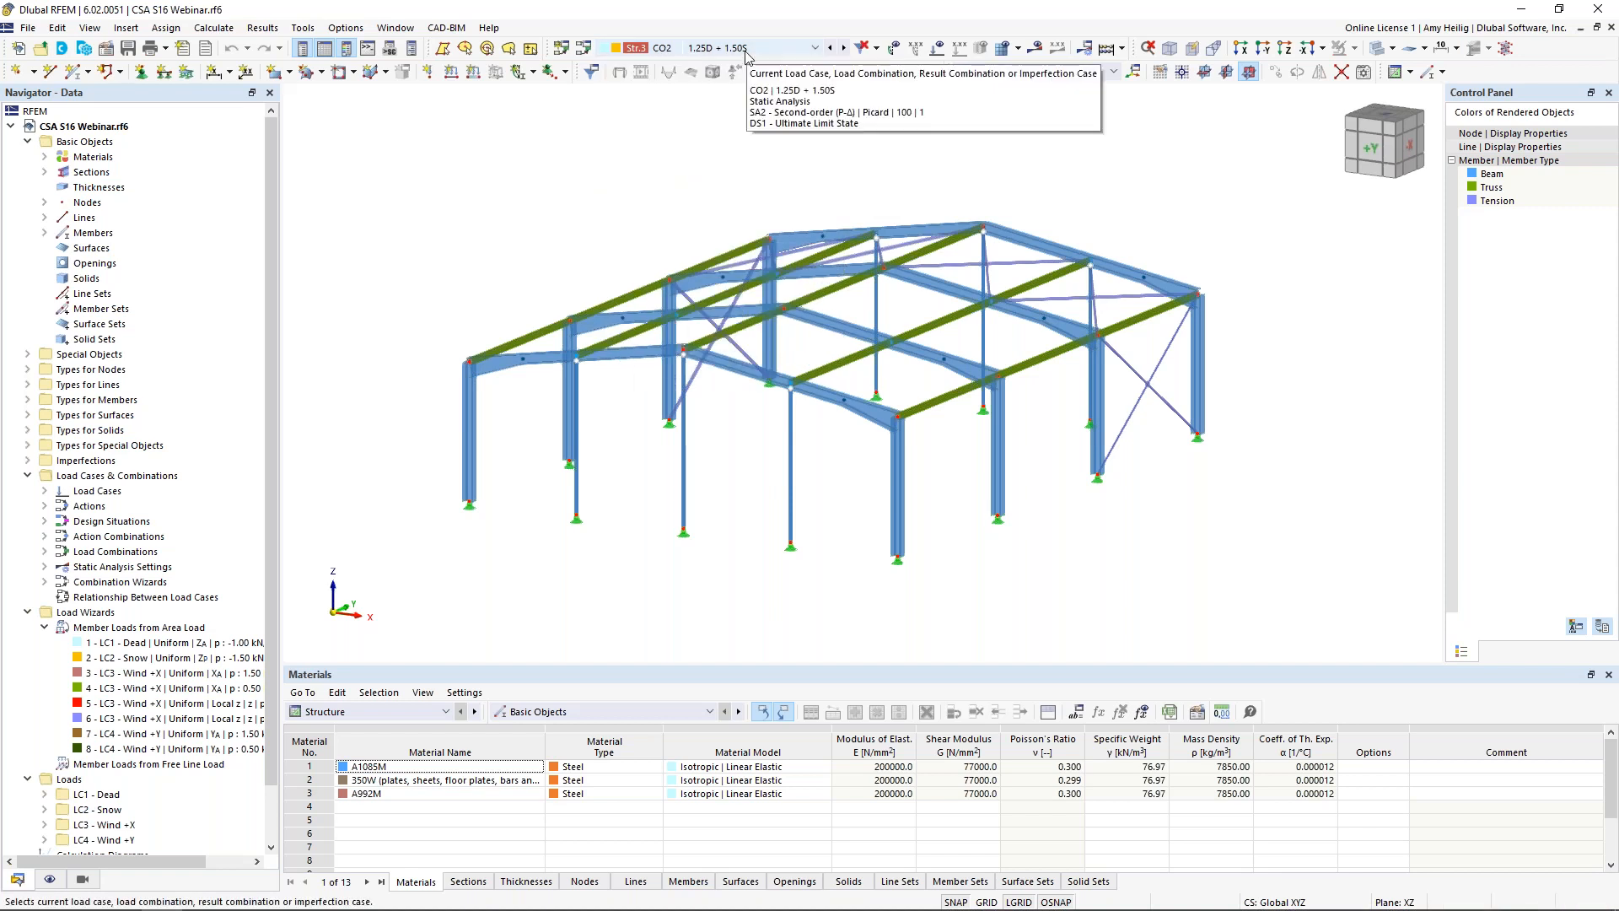
- Request the CO2 results, run the missing calculation, and dismiss the calculation message
{"action": "left_click", "coordinate": [1036, 52]}
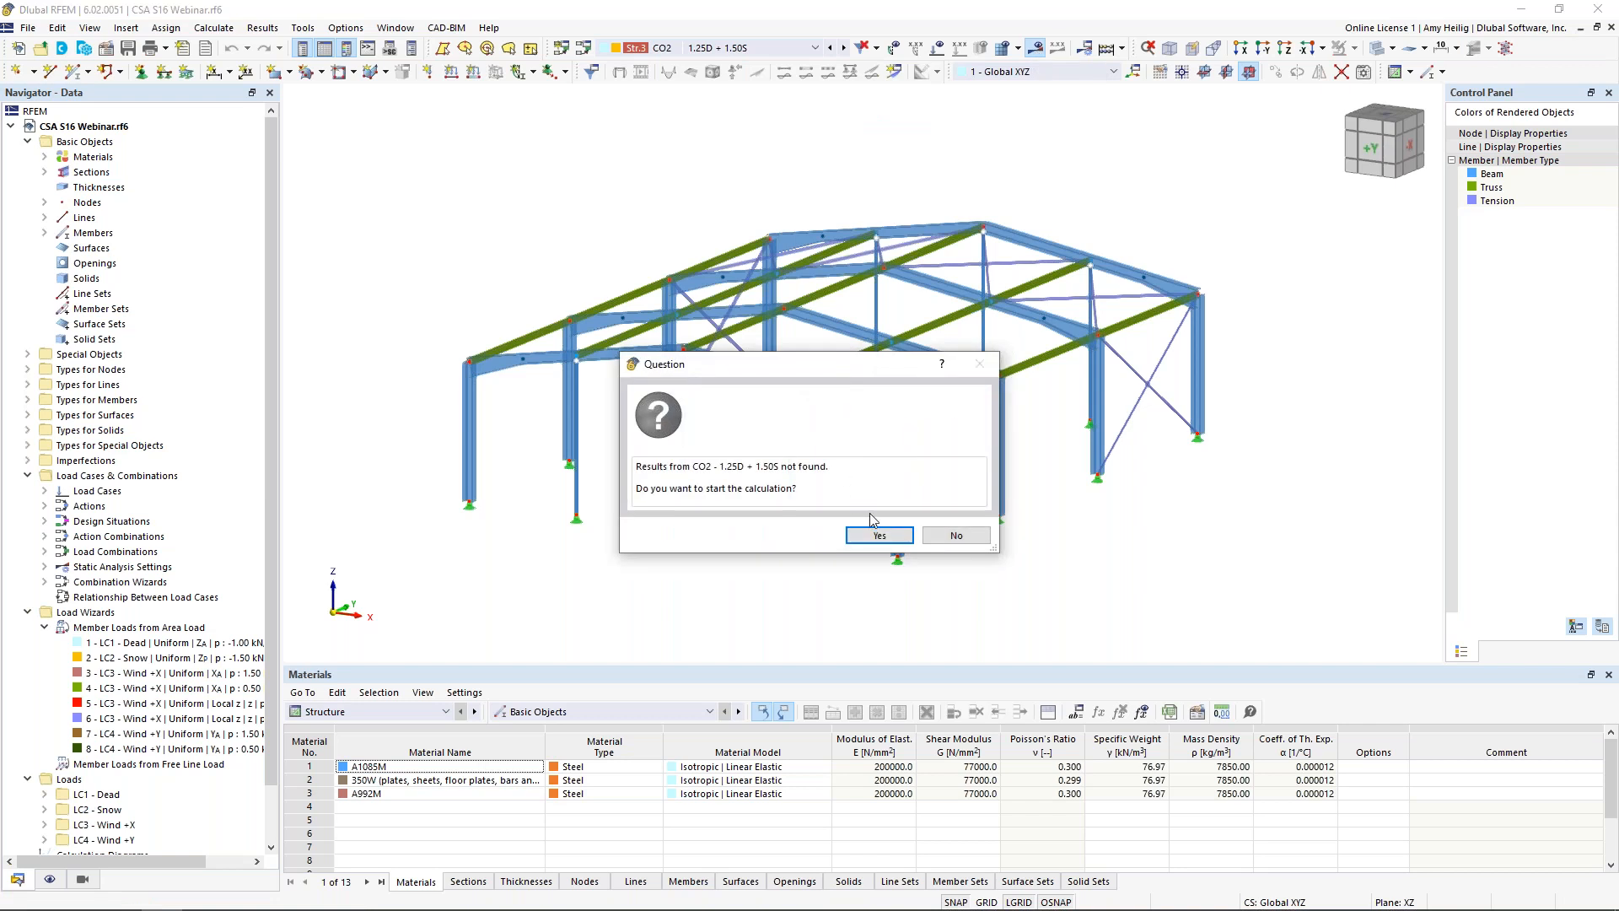
{"action": "left_click", "coordinate": [869, 537]}
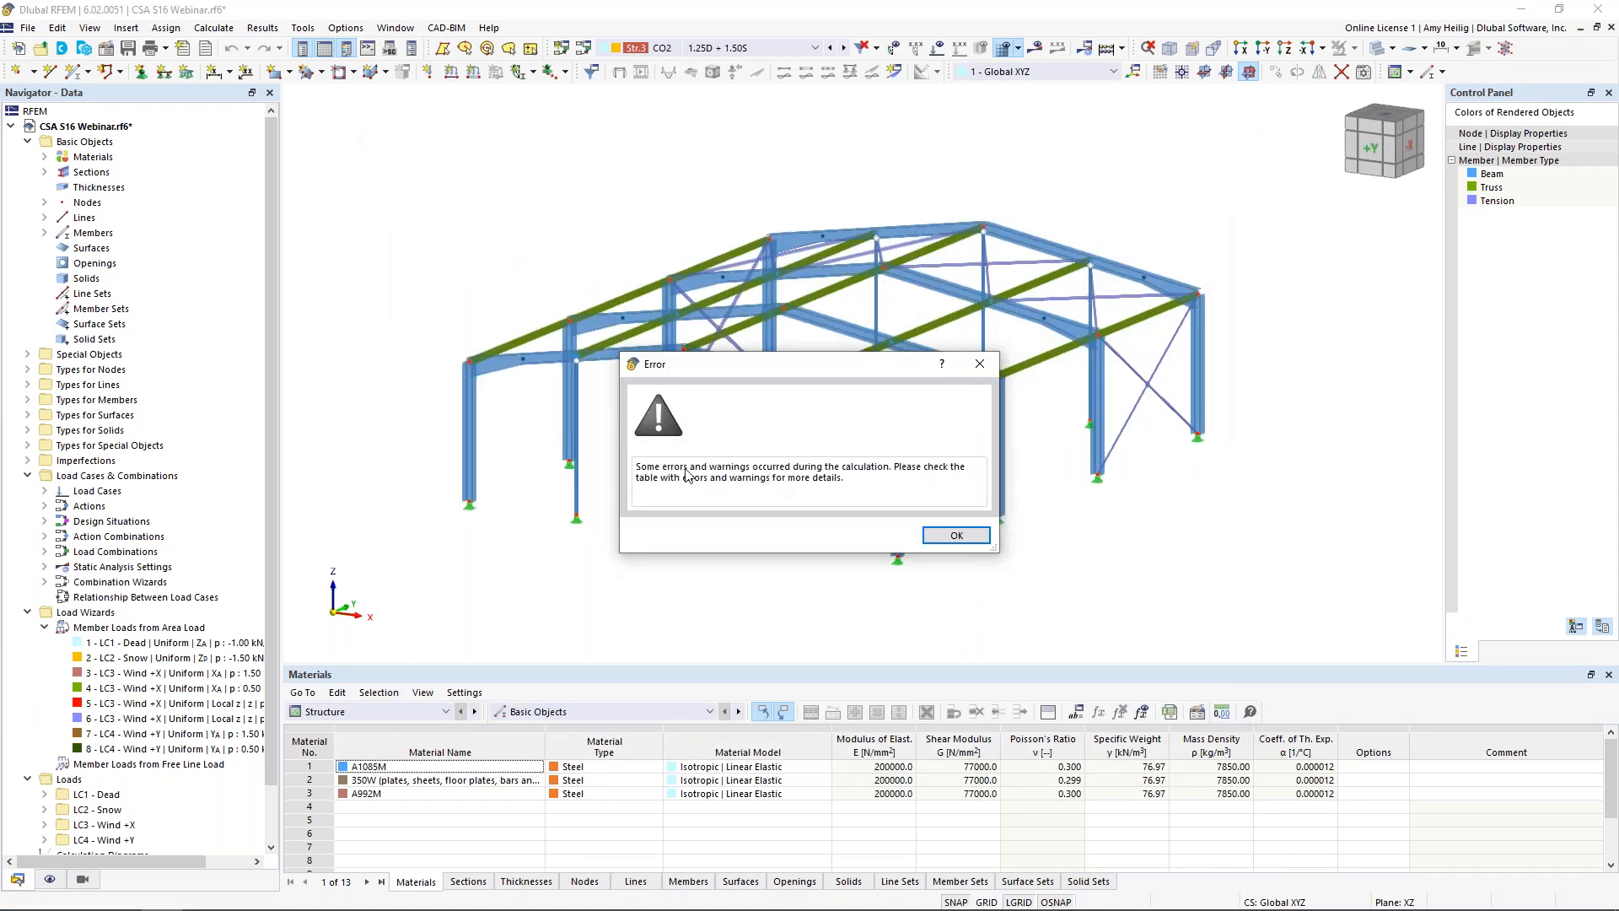
{"action": "left_click", "coordinate": [951, 536]}
- Locate the node named in the CO2 calculation error and examine the members connected there up close
{"action": "left_click", "coordinate": [963, 767]}
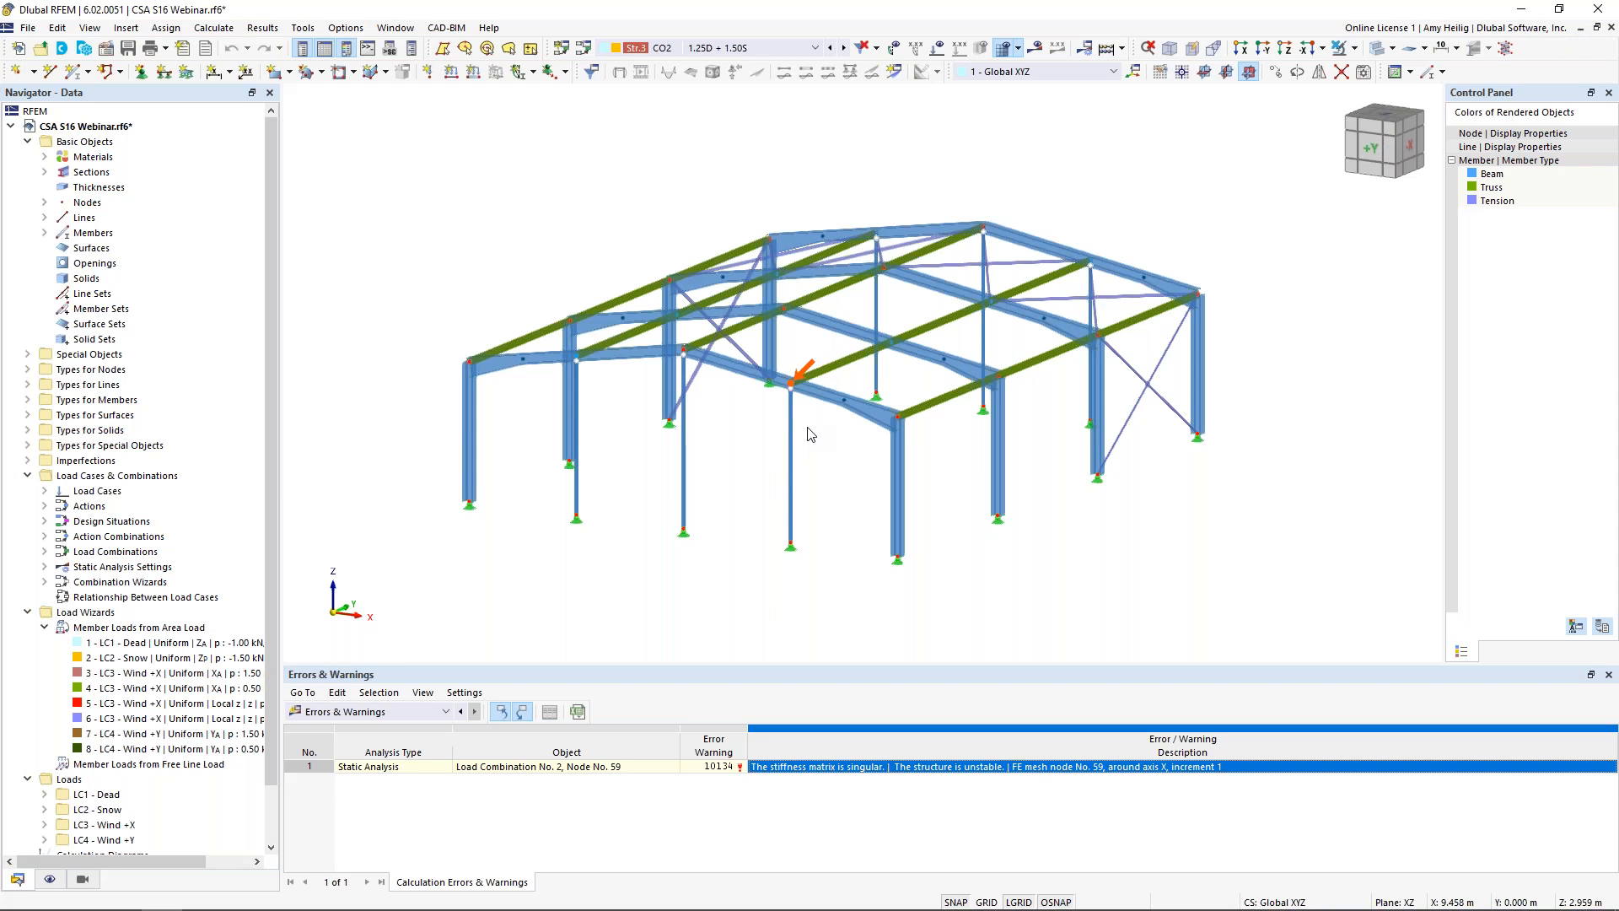
{"action": "scroll", "coordinate": [793, 417], "scroll_direction": "up", "scroll_amount": 2}
{"action": "scroll", "coordinate": [794, 377], "scroll_direction": "up", "scroll_amount": 5}
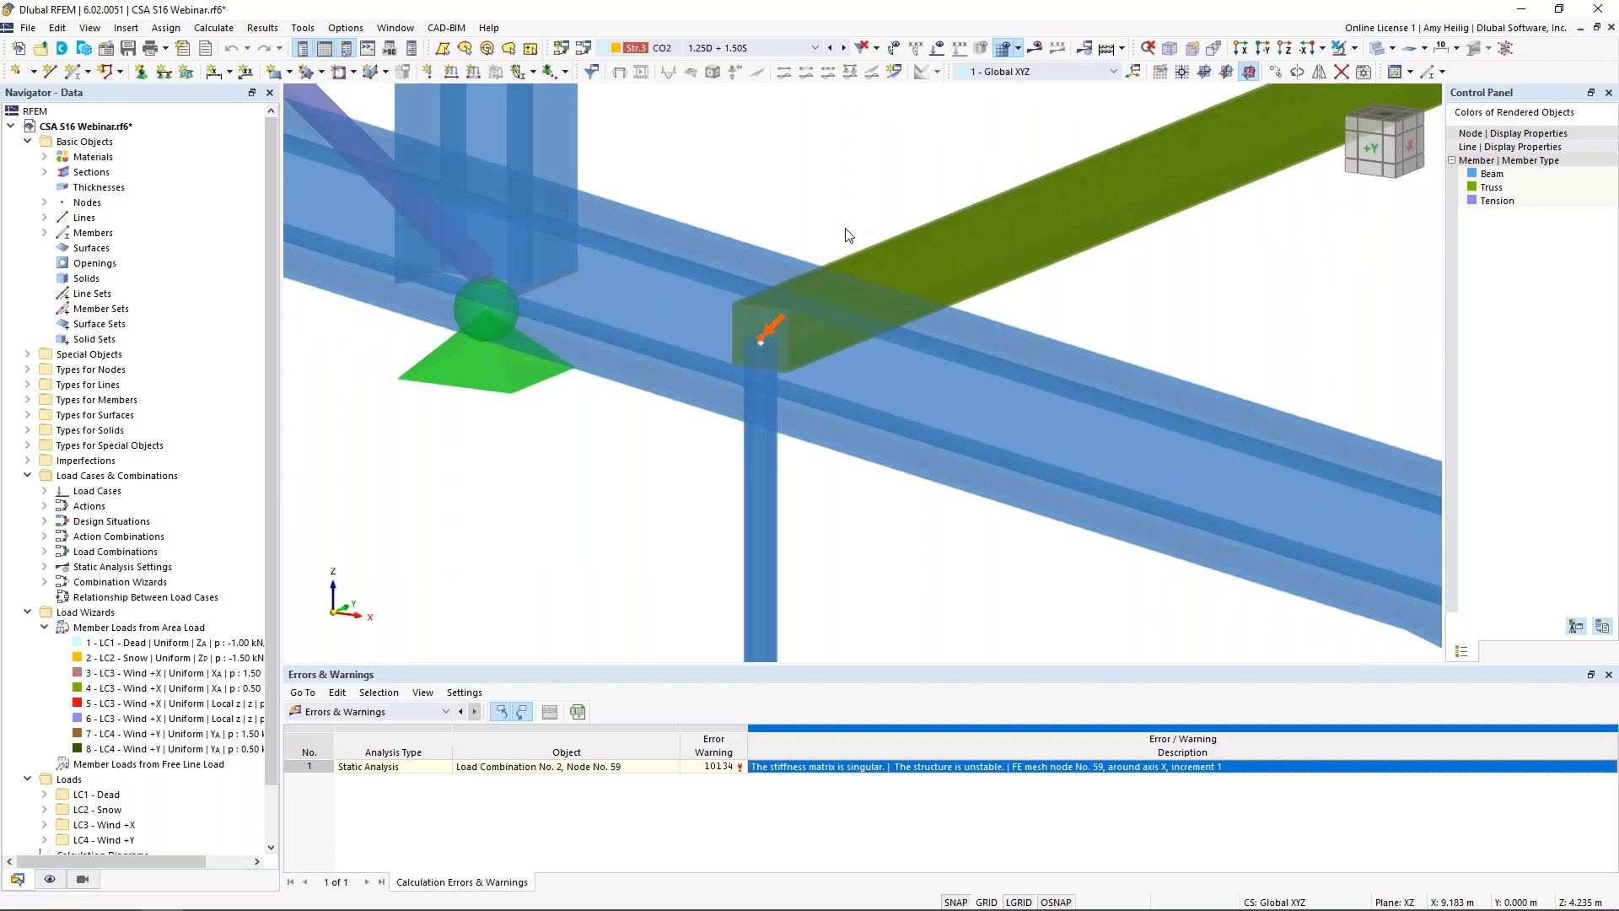
- Activate the Structure Stability add-on in the model's base data
{"action": "scroll", "coordinate": [847, 235], "scroll_direction": "down", "scroll_amount": 5}
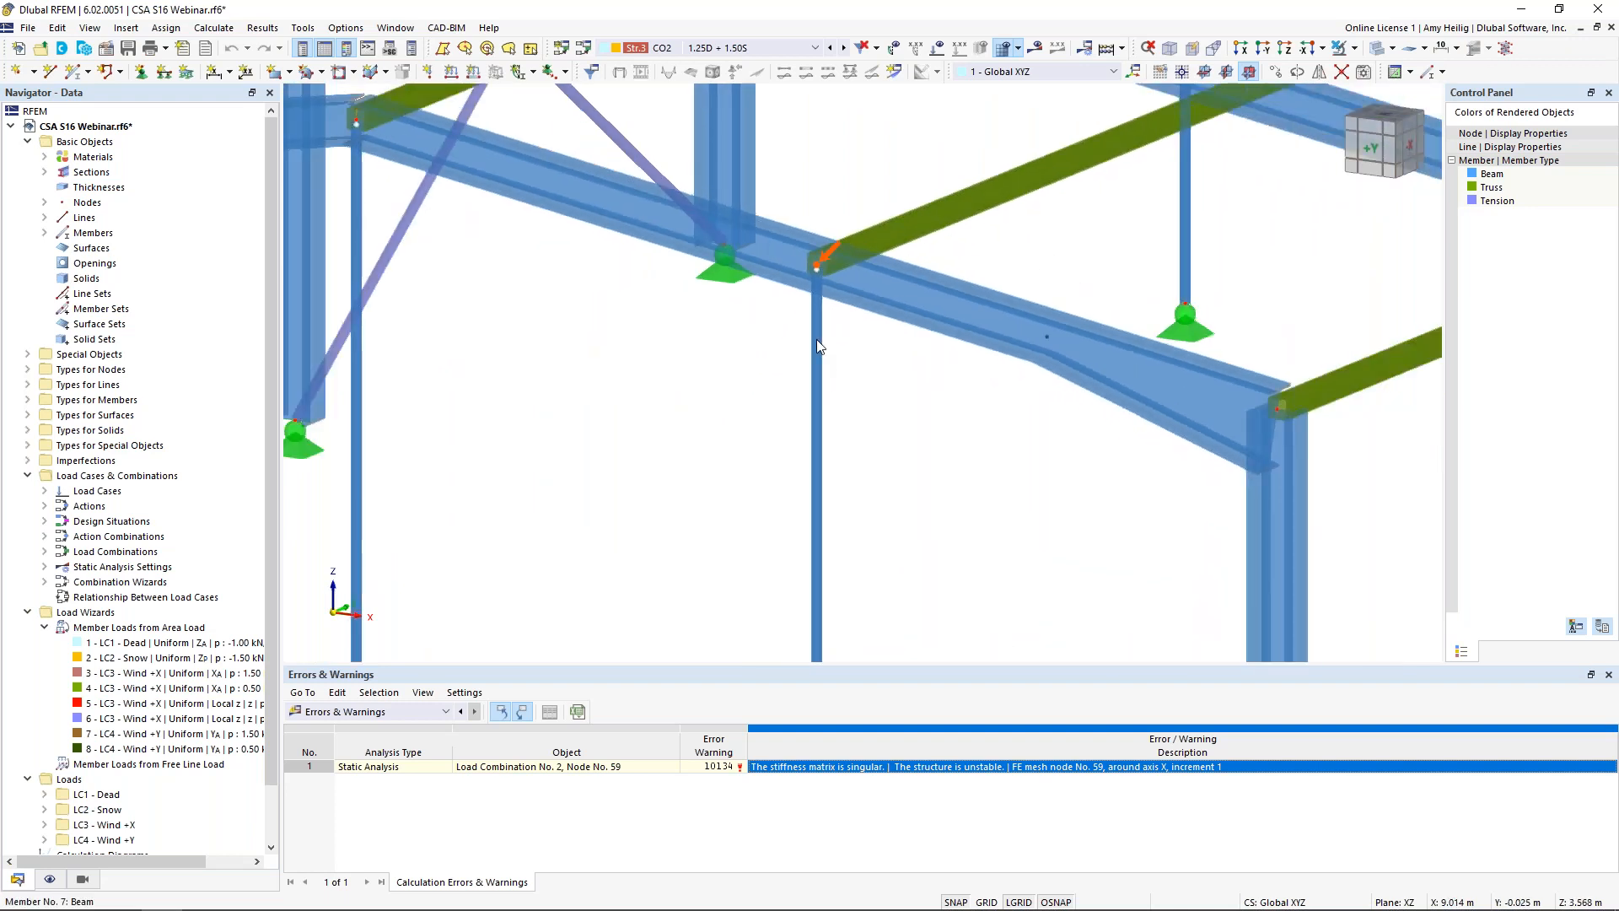
{"action": "scroll", "coordinate": [879, 331], "scroll_direction": "down", "scroll_amount": 4}
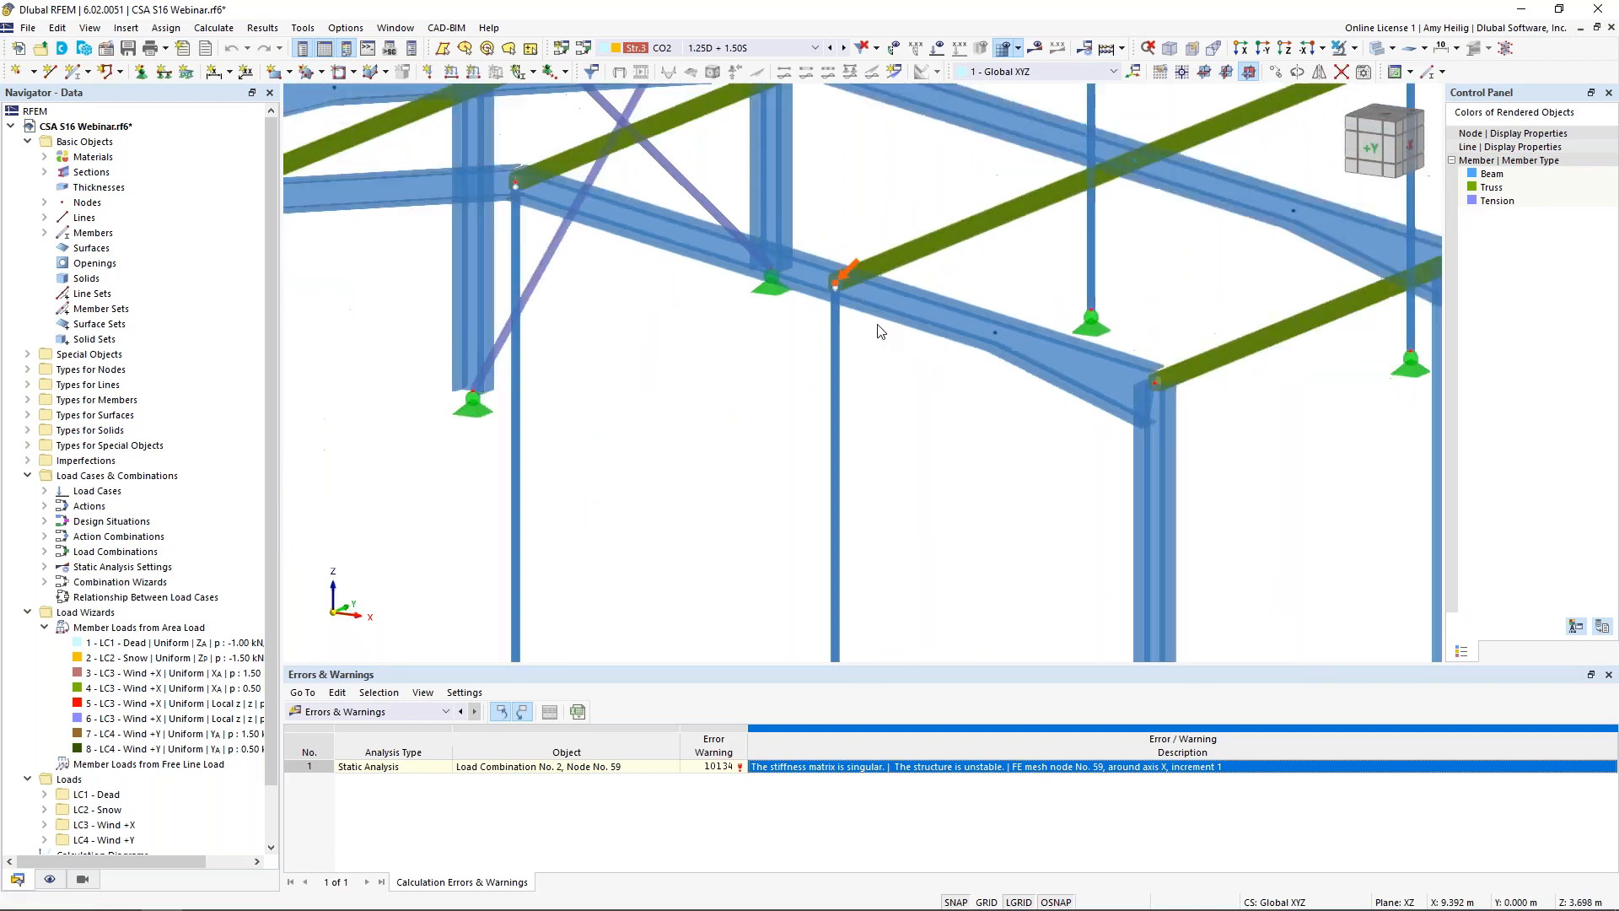
{"action": "scroll", "coordinate": [880, 330], "scroll_direction": "down", "scroll_amount": 2}
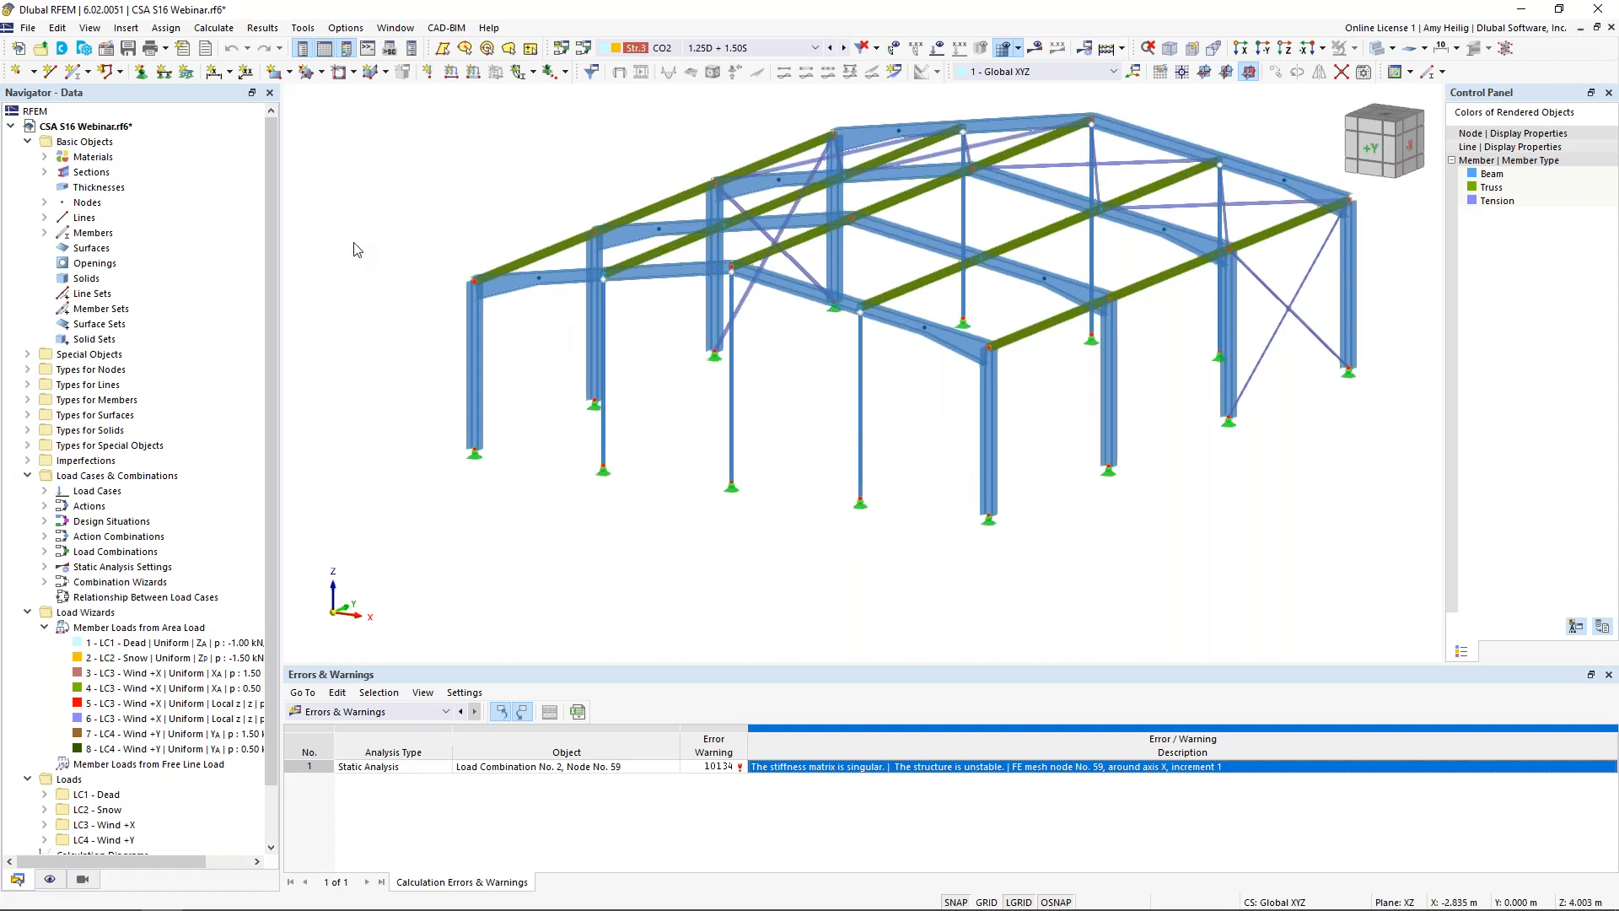
{"action": "right_click", "coordinate": [121, 132]}
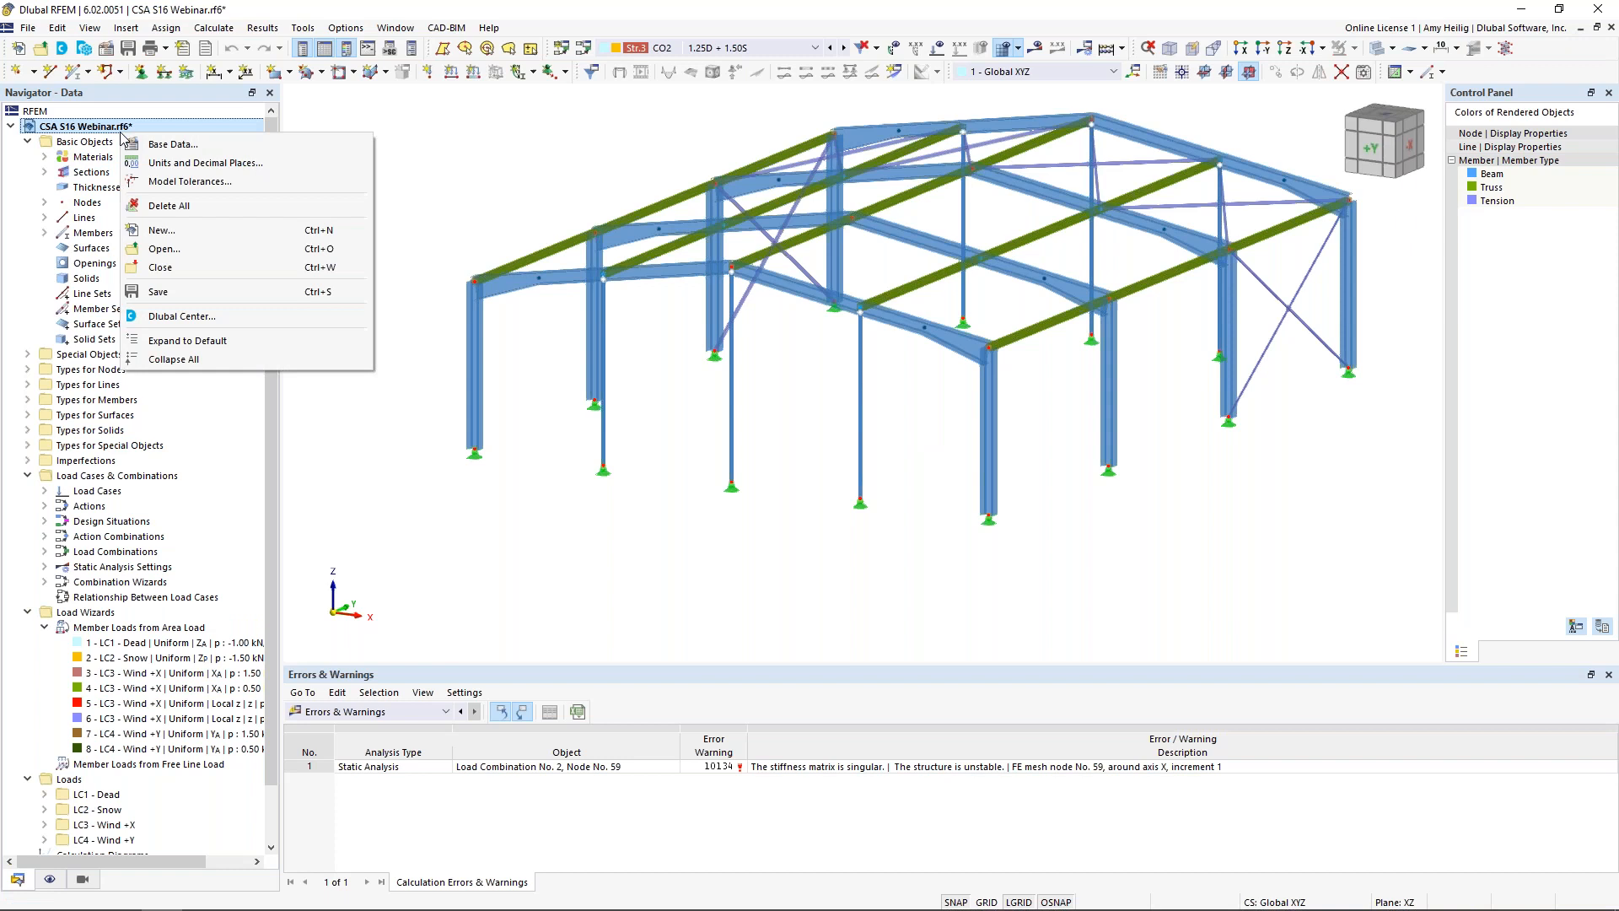
{"action": "left_click", "coordinate": [146, 145]}
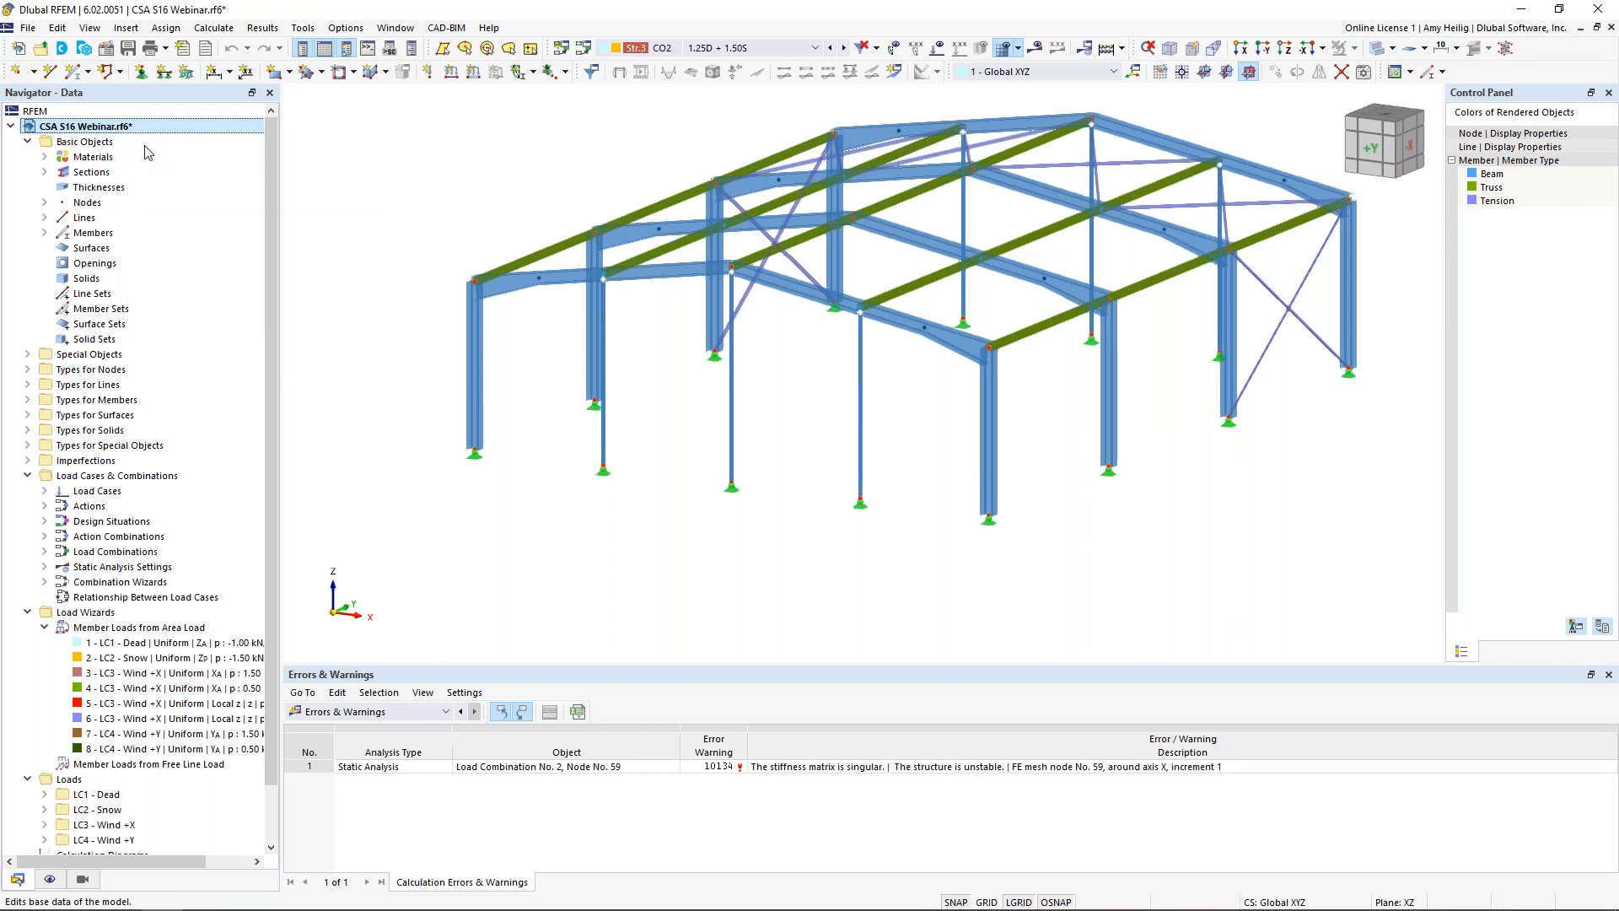
{"action": "left_click", "coordinate": [563, 201]}
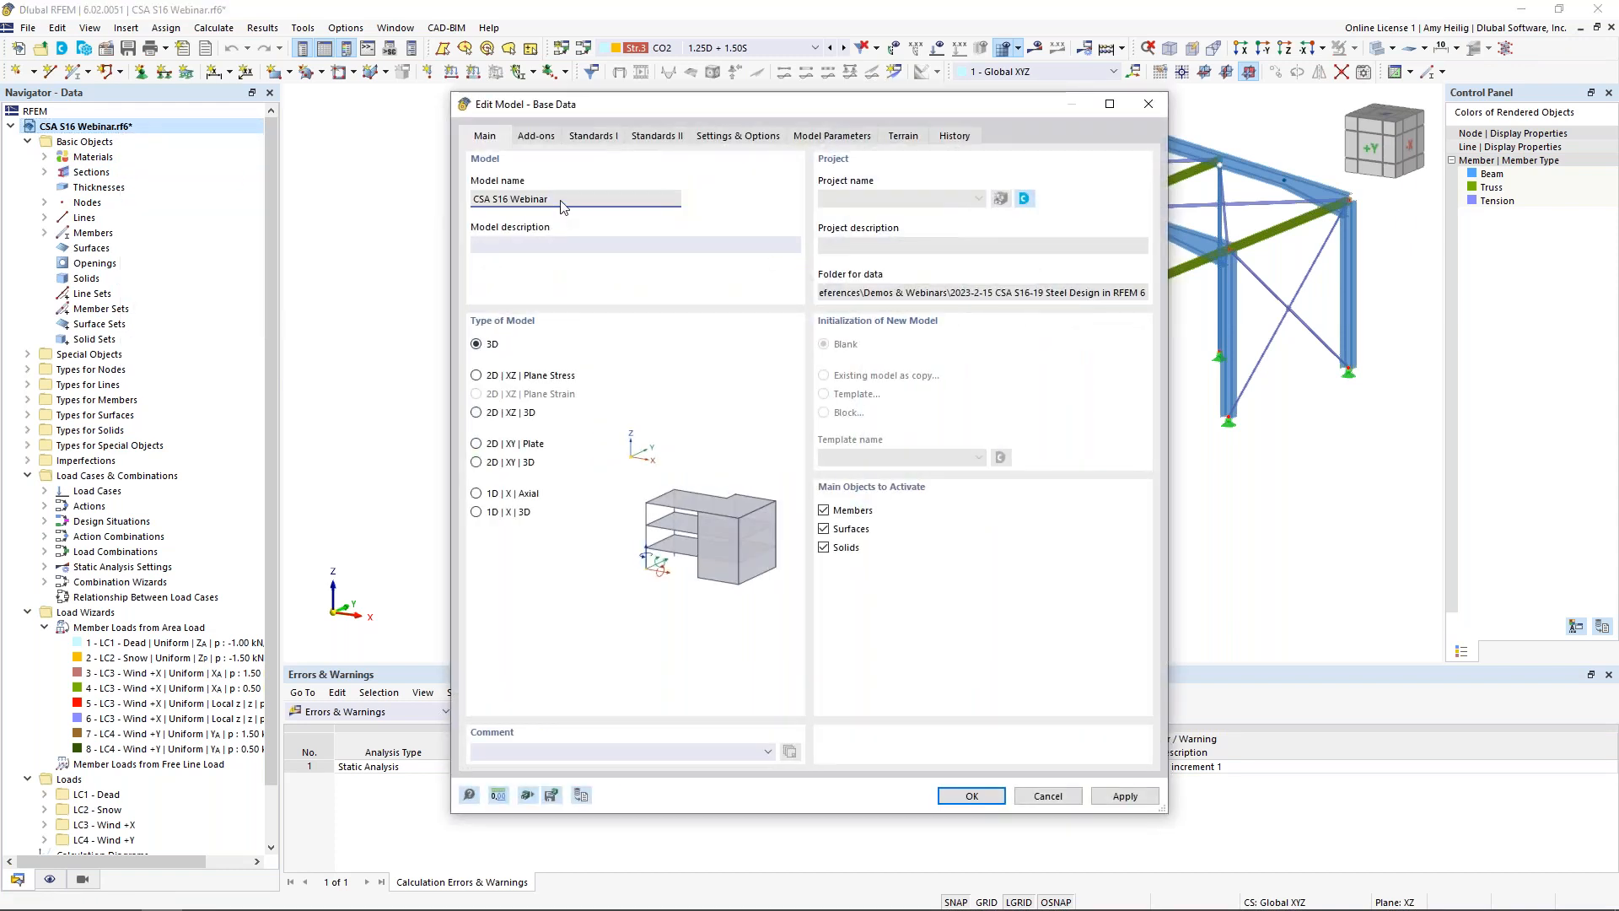
{"action": "left_click", "coordinate": [550, 142]}
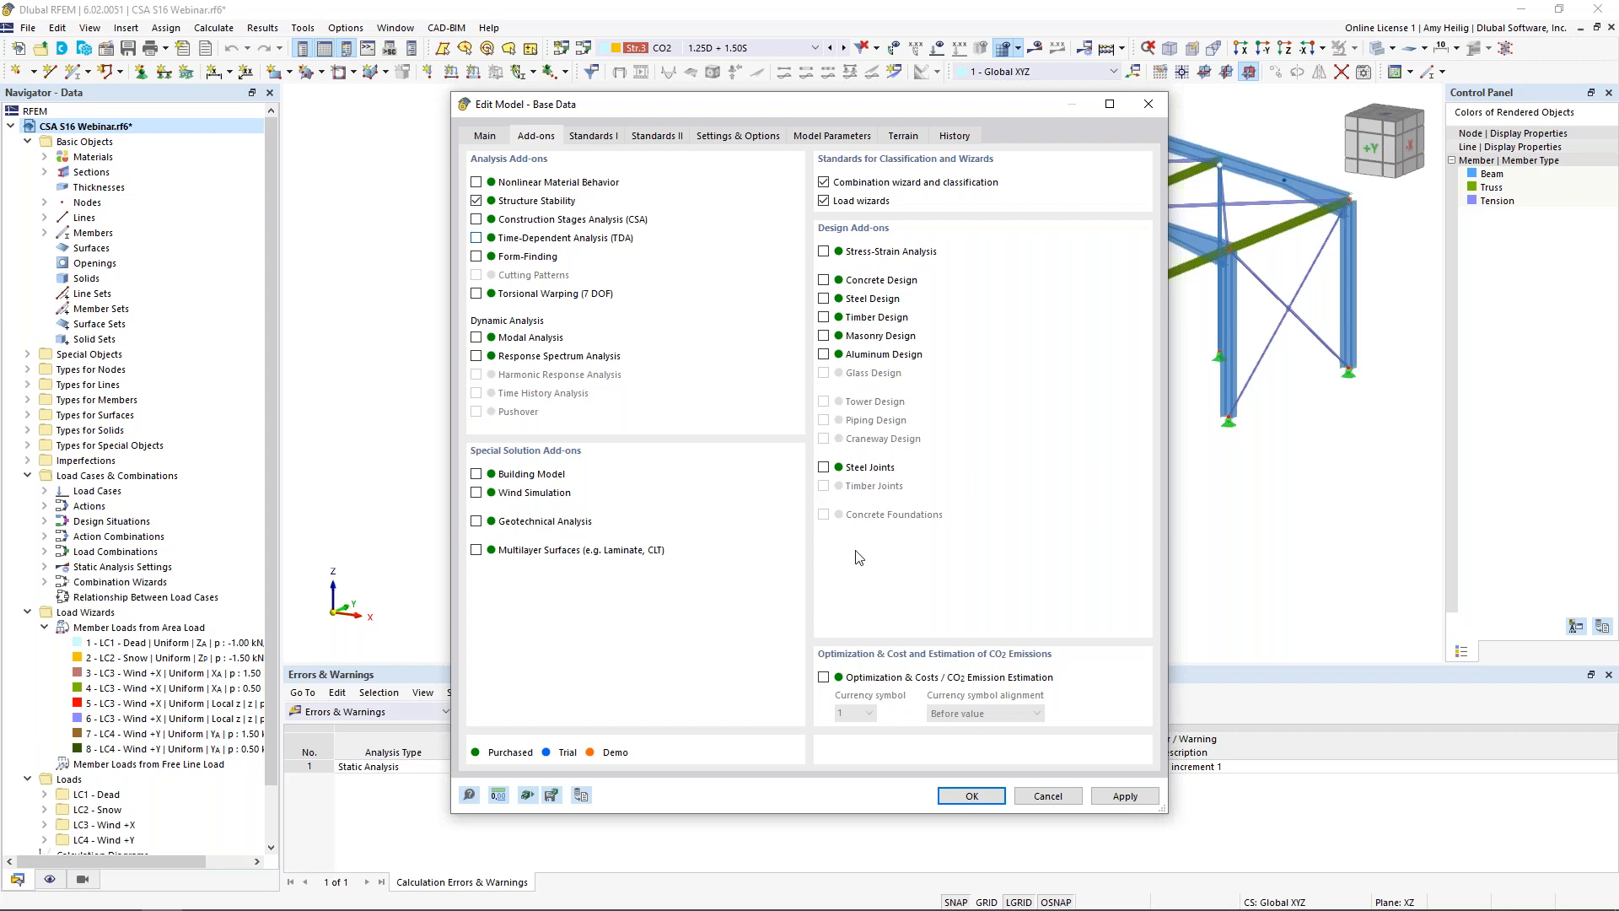
{"action": "left_click", "coordinate": [962, 796]}
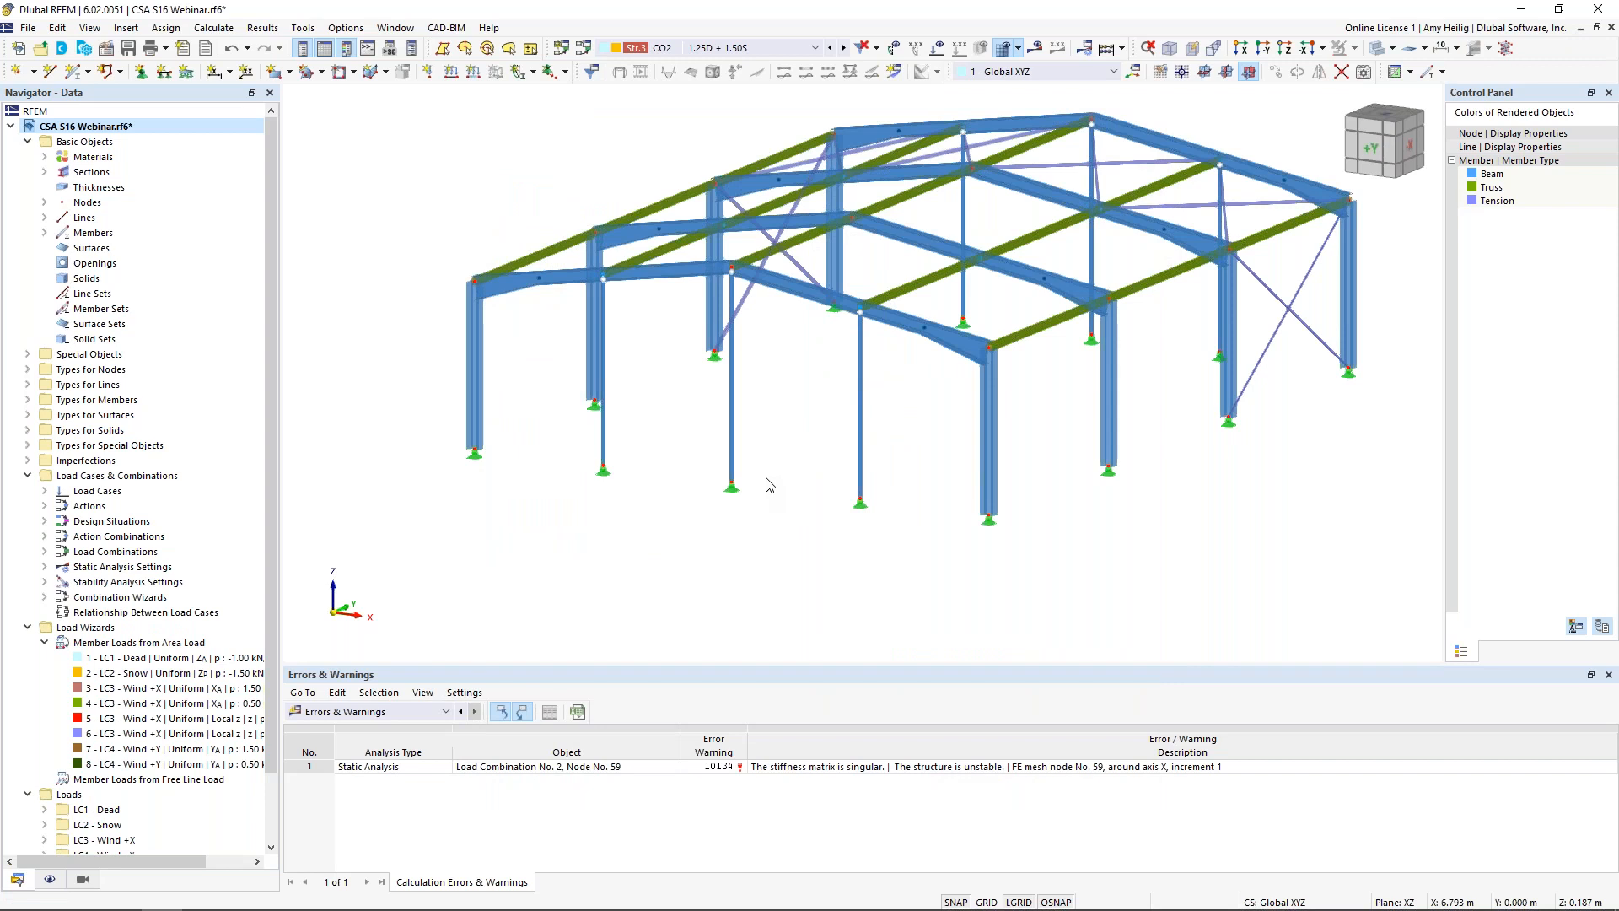
- Enable the critical load calculation for CO2 and set stability settings ST1 to calculate without loading for instability check by mode shape
{"action": "left_click", "coordinate": [584, 51]}
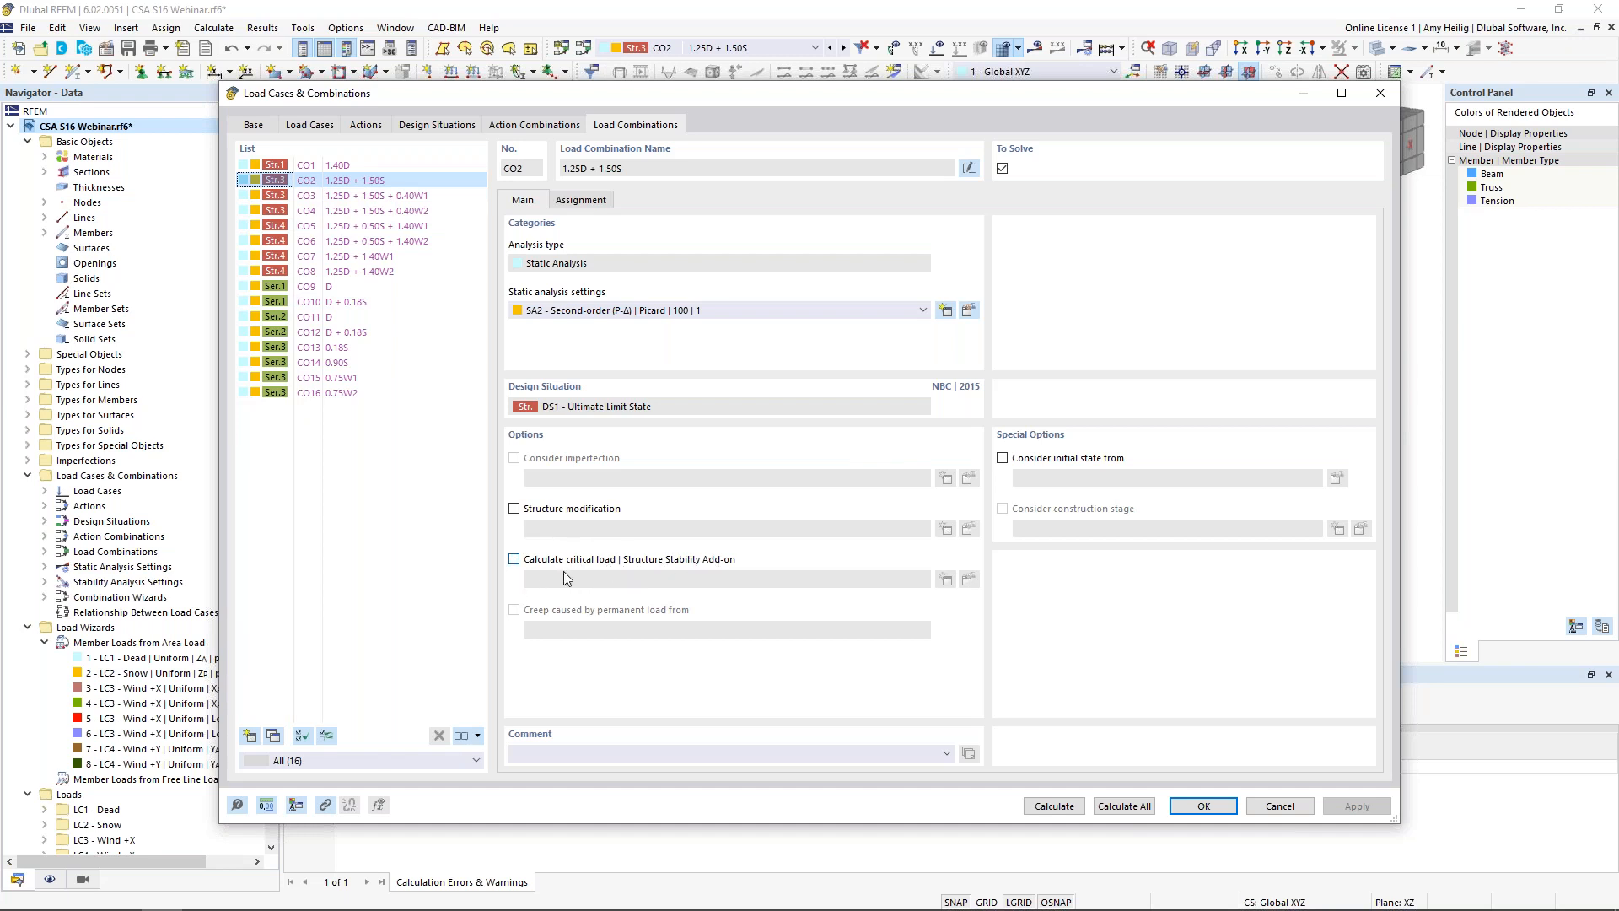
{"action": "left_click", "coordinate": [515, 560]}
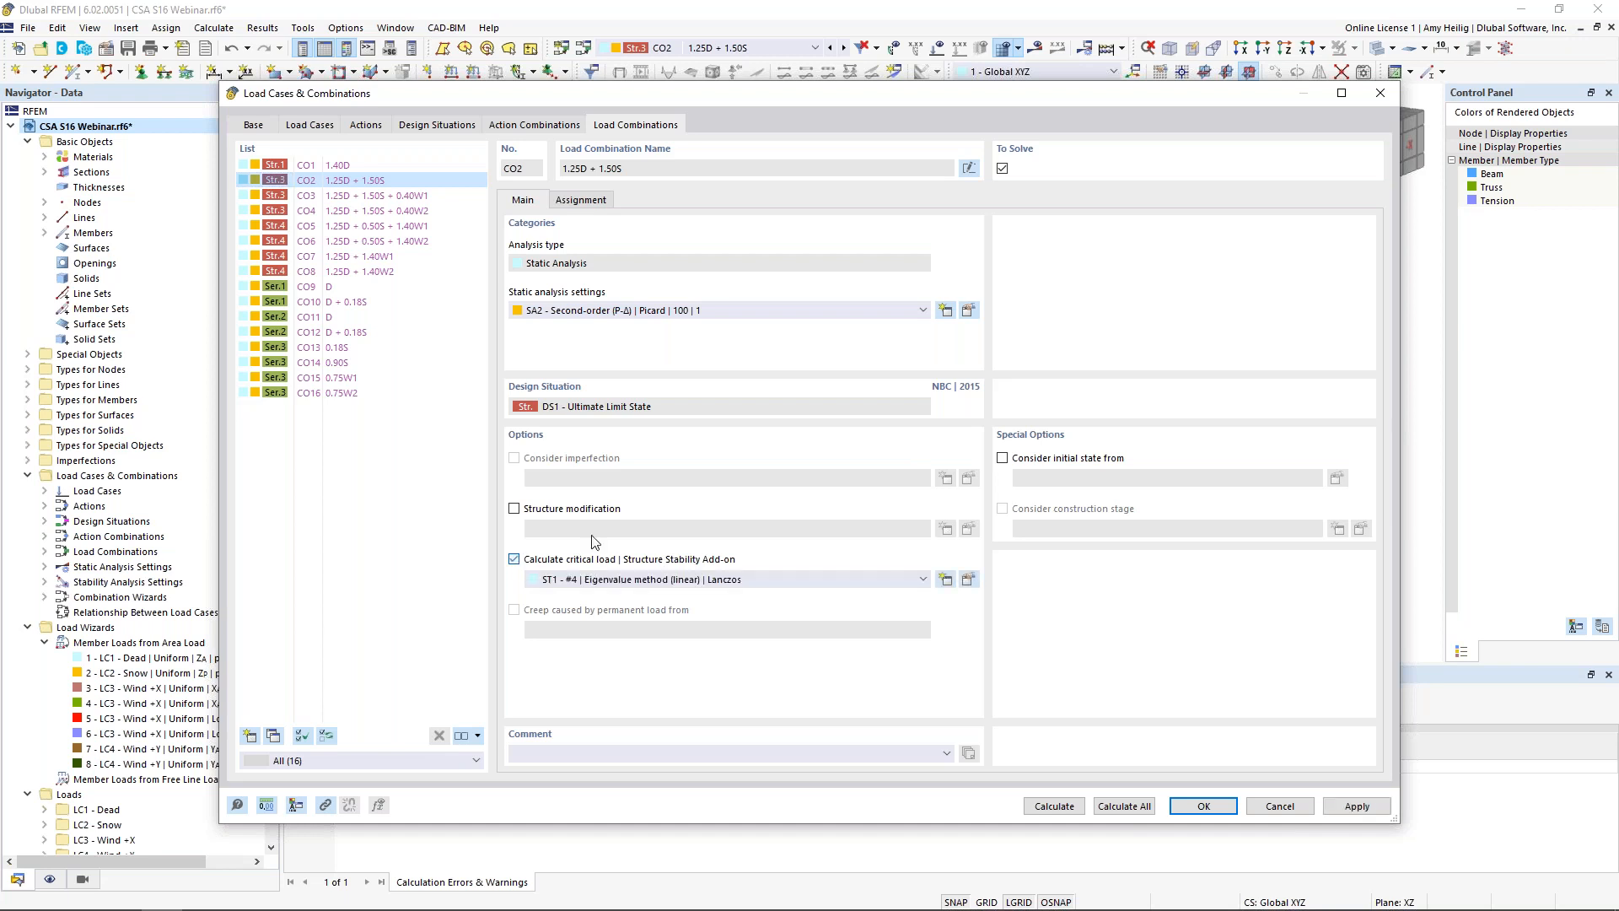
{"action": "left_click", "coordinate": [967, 582]}
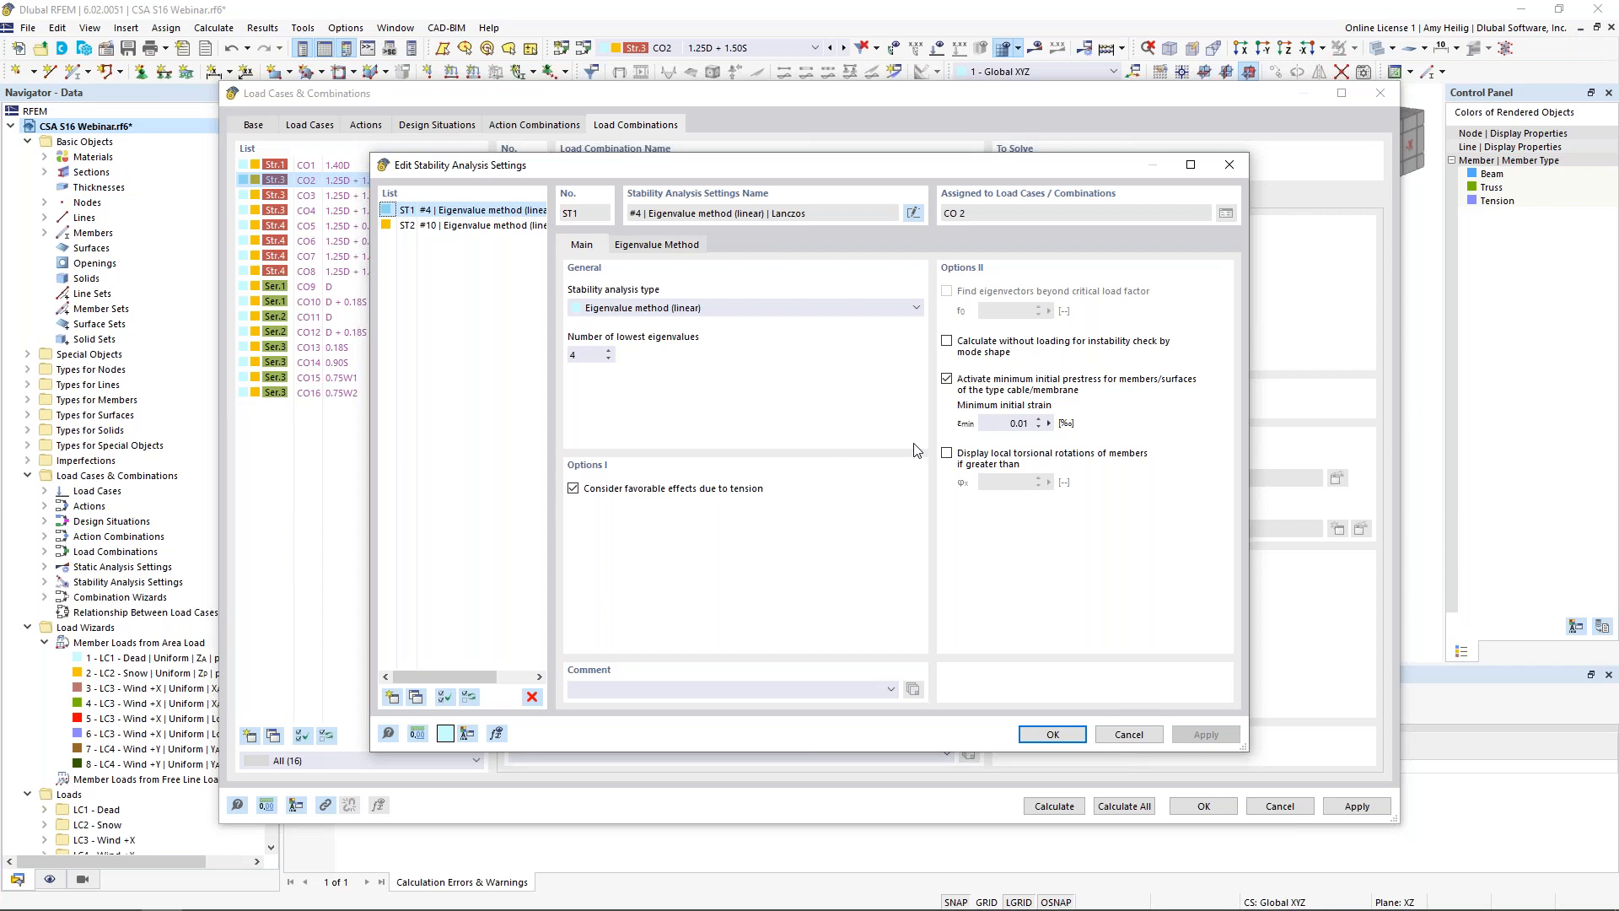
{"action": "left_click", "coordinate": [947, 341]}
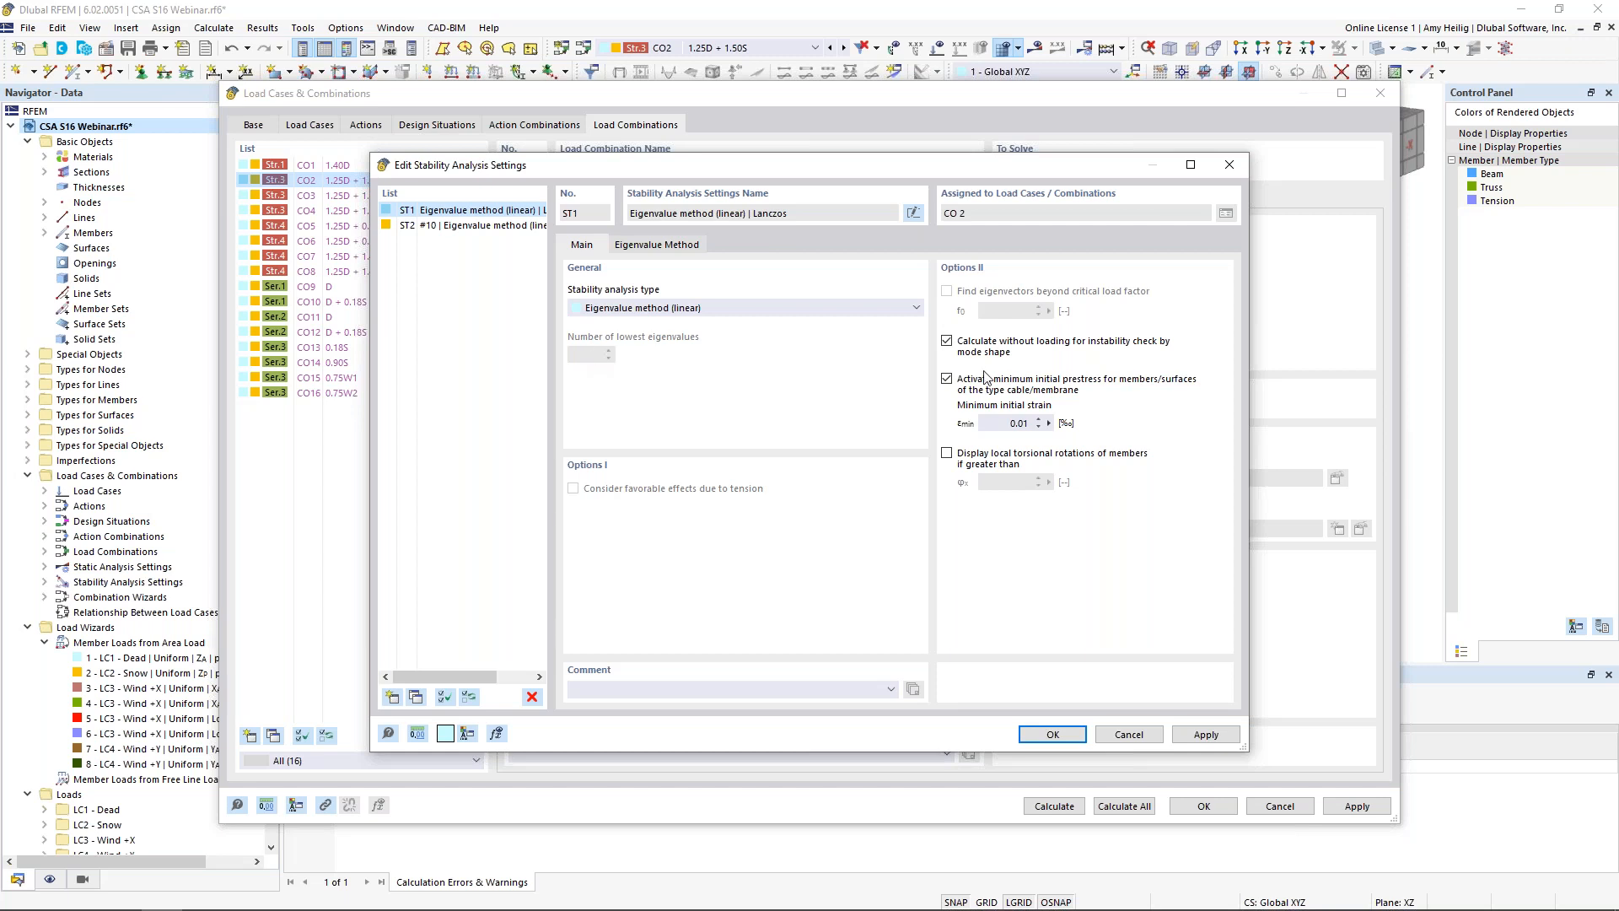
{"action": "left_click", "coordinate": [1046, 735]}
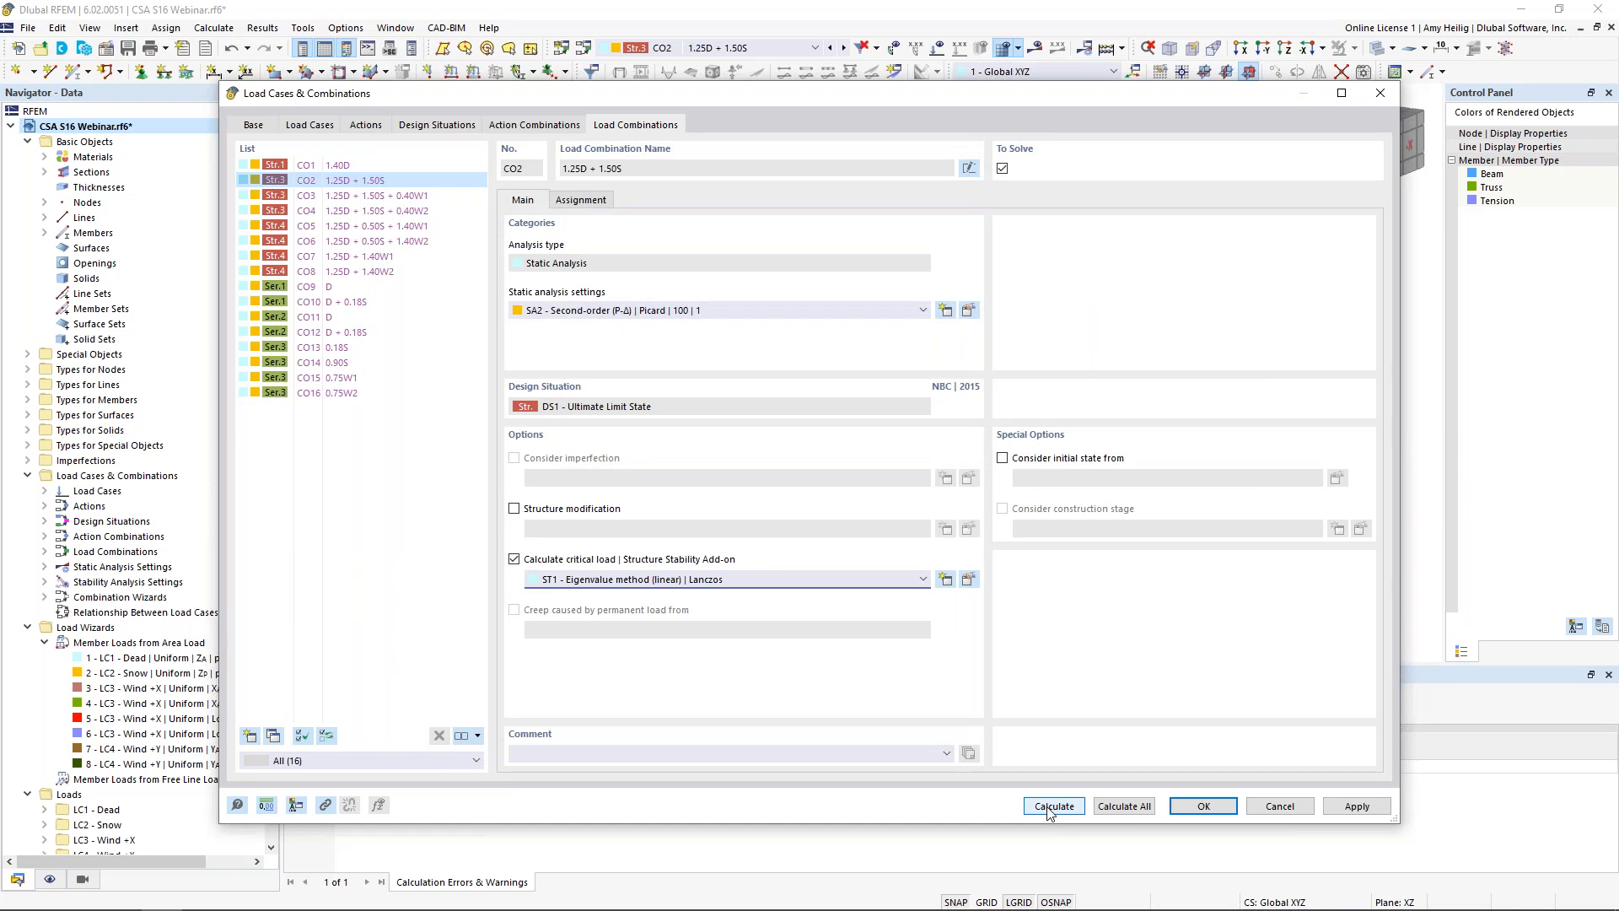
- Calculate CO2, dismiss the calculation message, and examine mode shape 1 at the displaced end-wall column's upper end
{"action": "left_click", "coordinate": [1053, 806]}
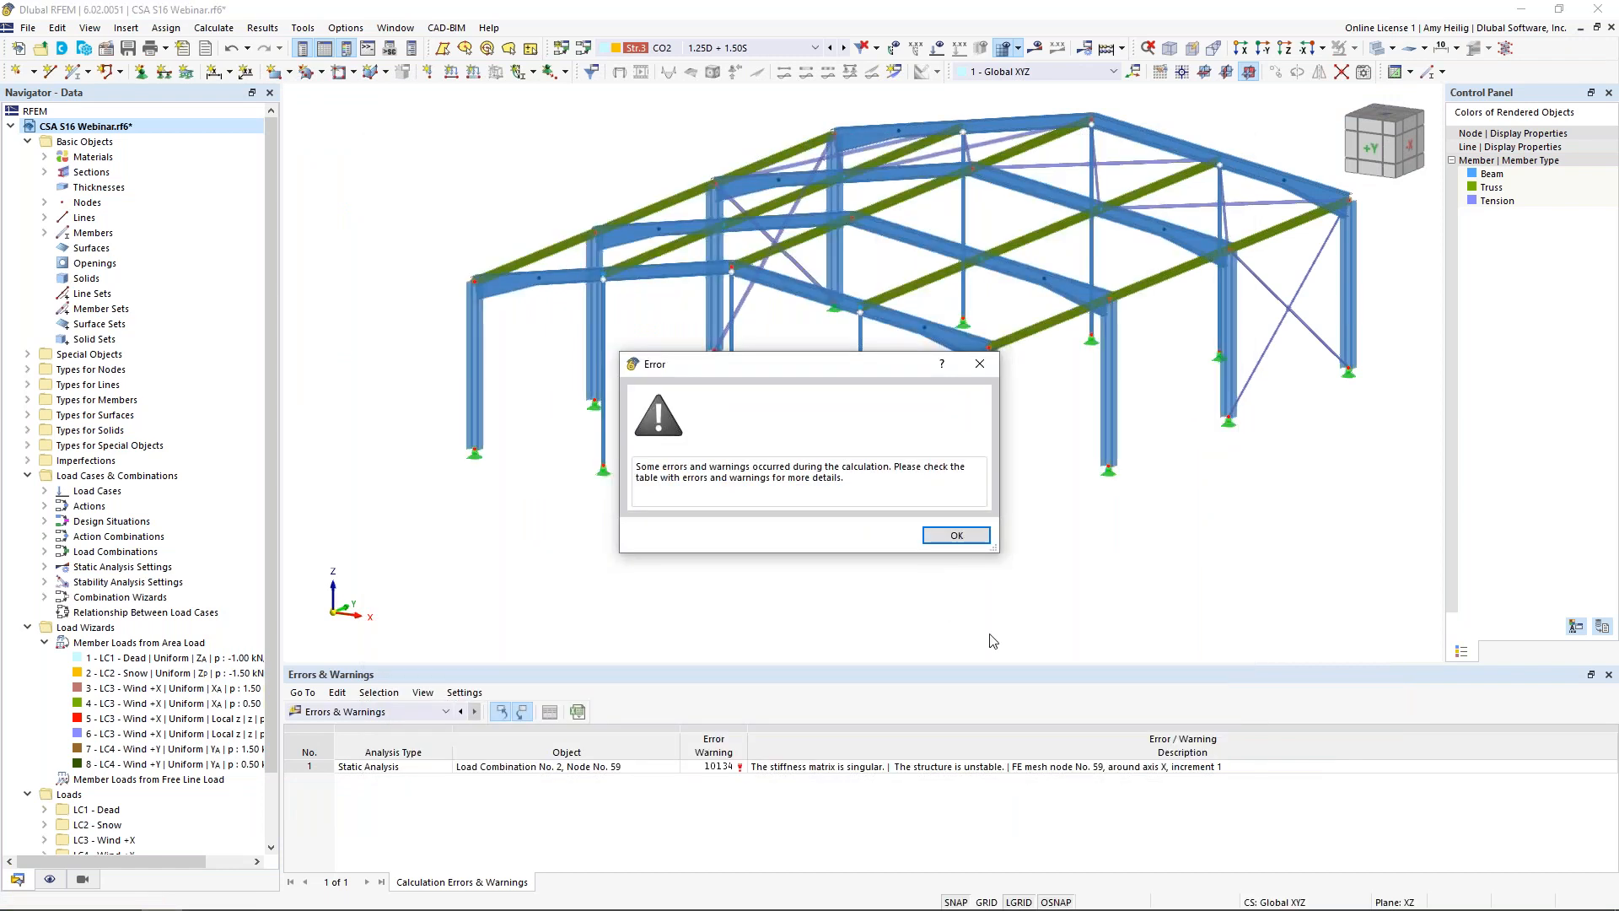
{"action": "left_click", "coordinate": [957, 535]}
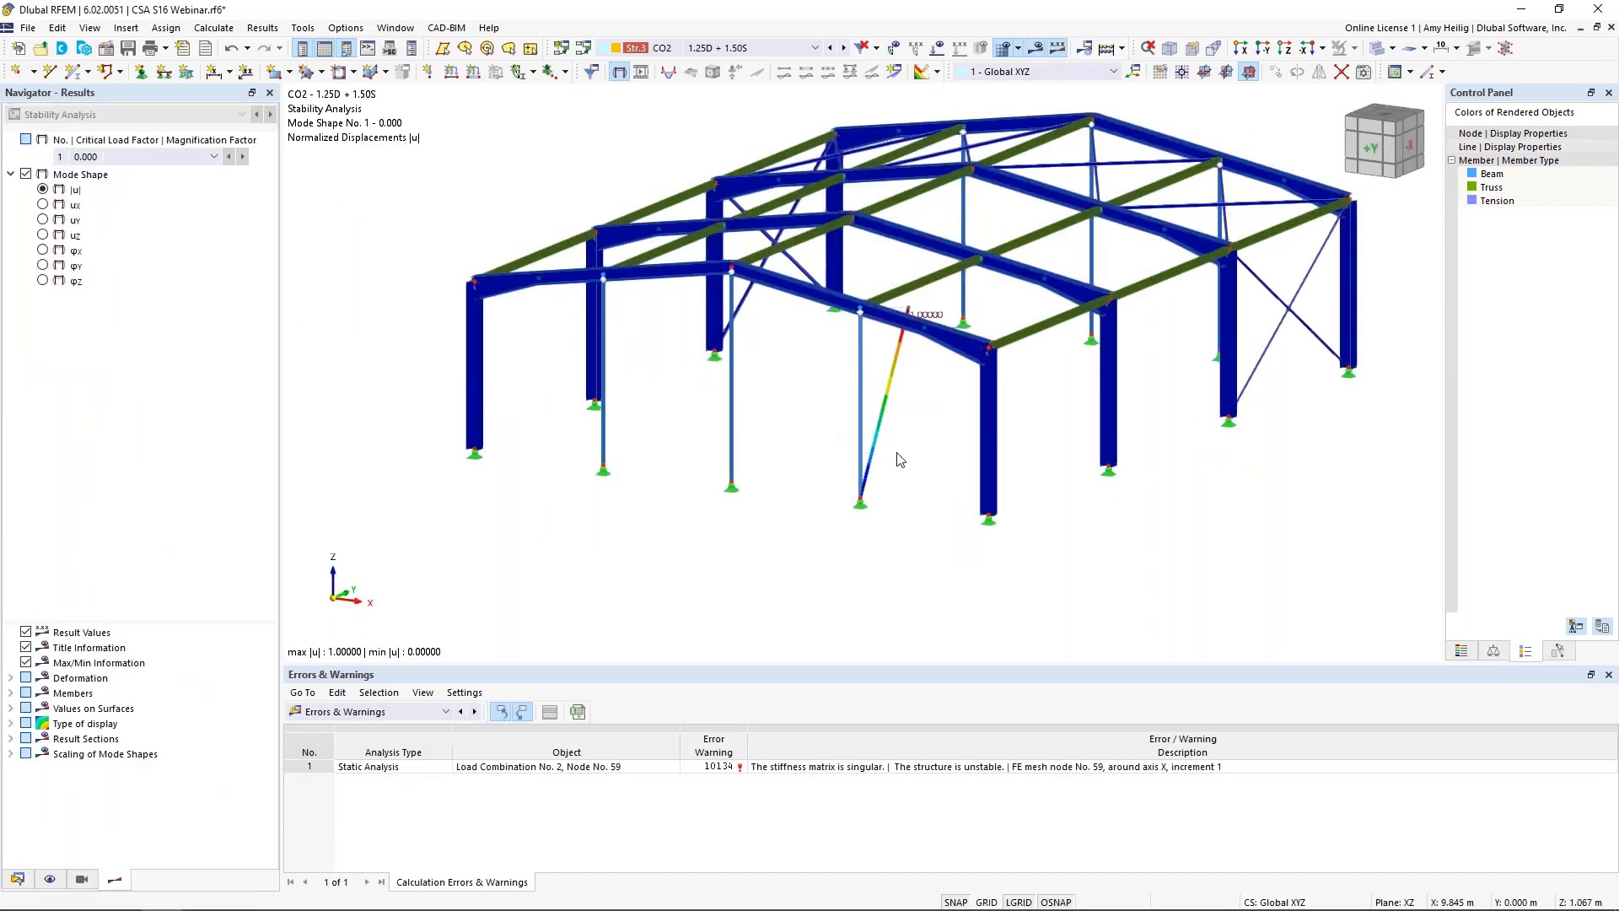
{"action": "middle_click_drag", "start_coordinate": [911, 440], "coordinate": [827, 505]}
{"action": "scroll", "coordinate": [826, 514], "scroll_direction": "up", "scroll_amount": 5}
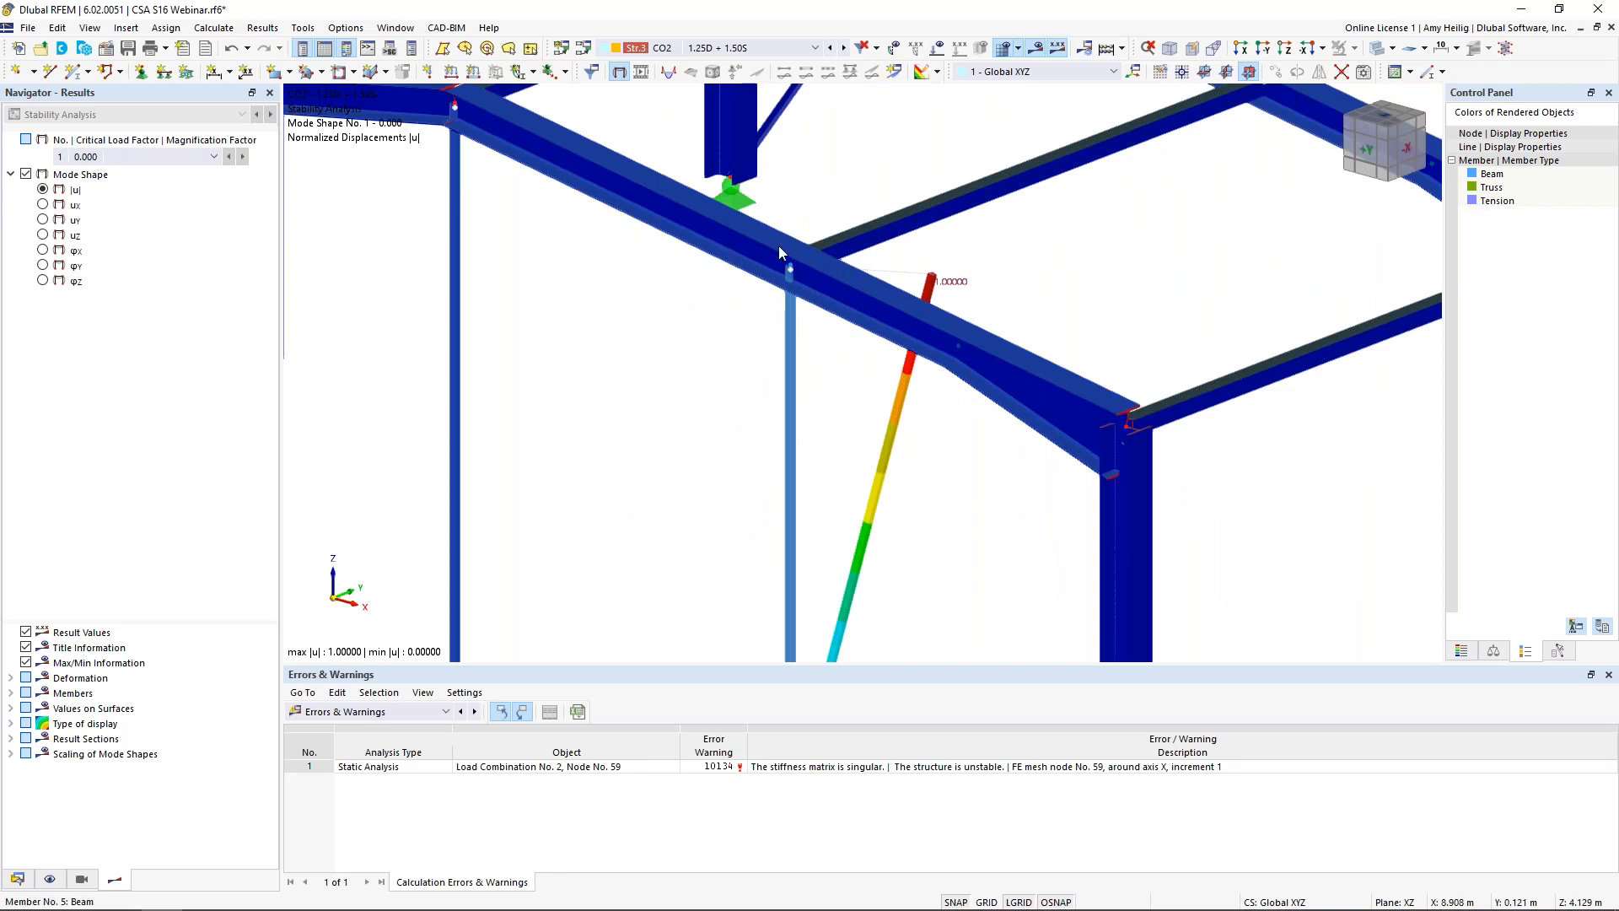
{"action": "mouse_move", "coordinate": [793, 277]}
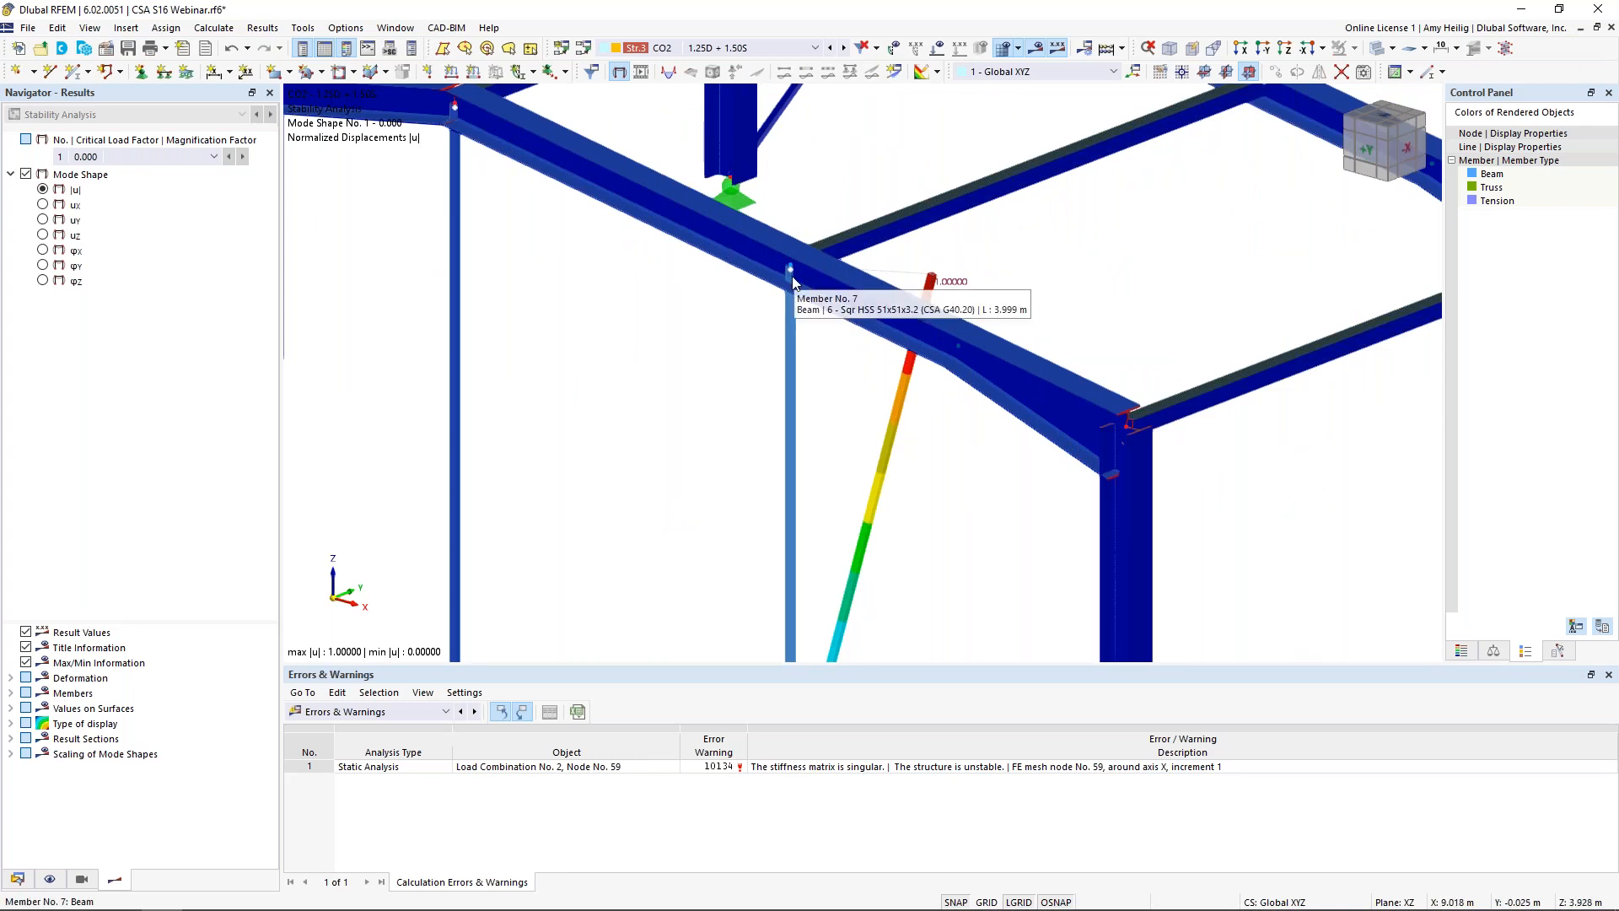
- Show the model as wireframe without results and move the detached end-wall column's top node onto the rafter and purlin node
{"action": "left_click", "coordinate": [1036, 49]}
{"action": "left_click", "coordinate": [1376, 49]}
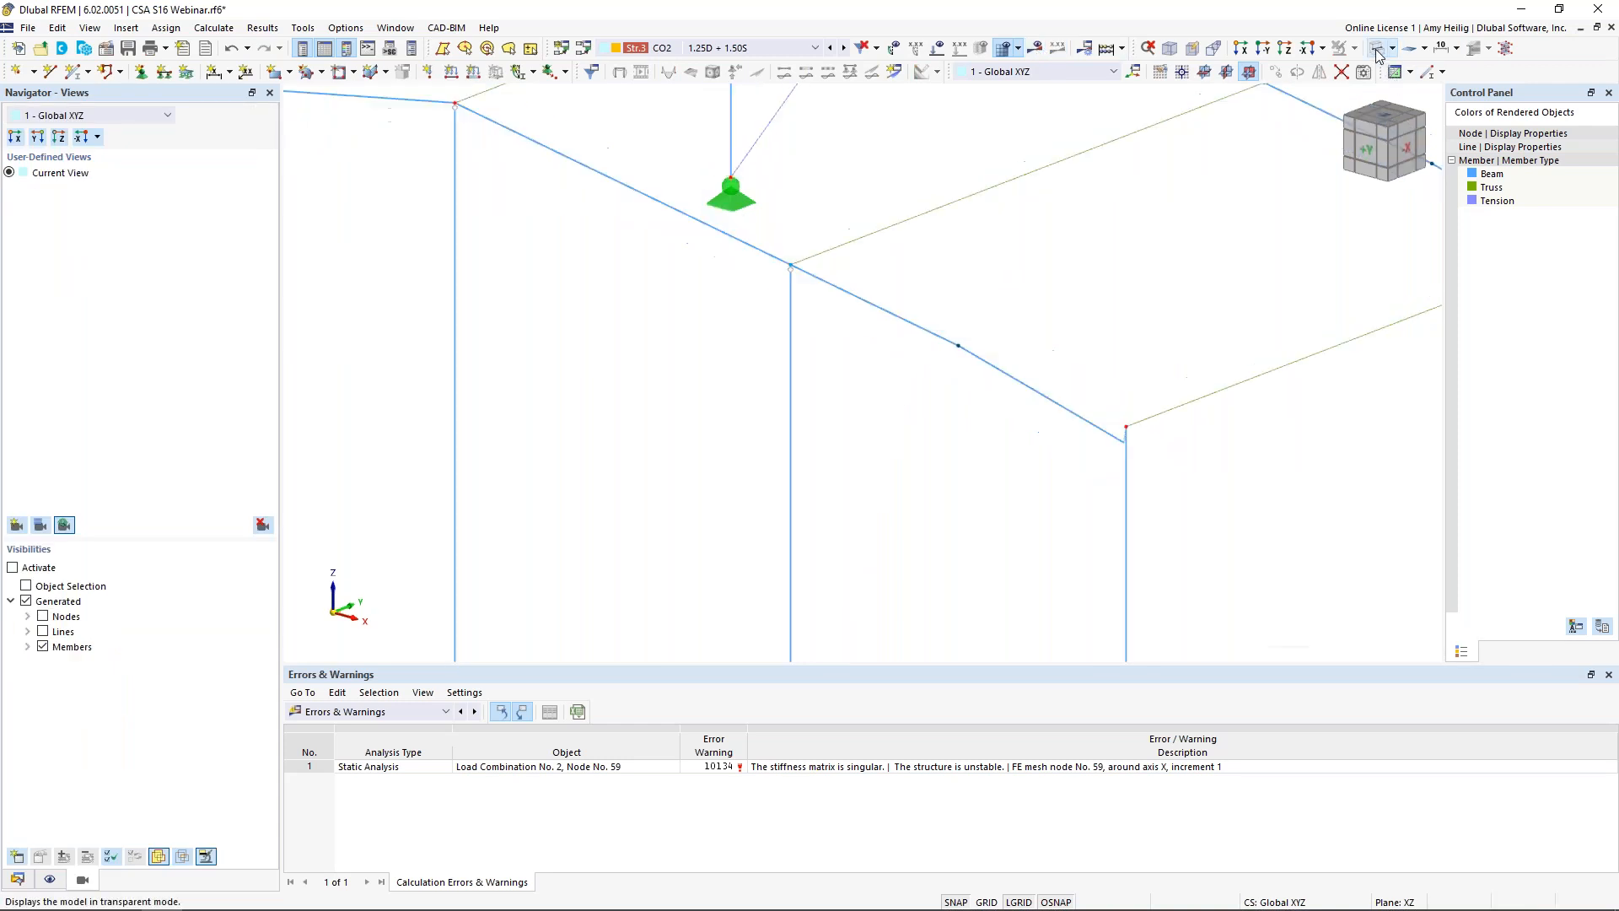
{"action": "scroll", "coordinate": [780, 261], "scroll_direction": "up", "scroll_amount": 4}
{"action": "scroll", "coordinate": [822, 293], "scroll_direction": "up", "scroll_amount": 12}
{"action": "scroll", "coordinate": [798, 256], "scroll_direction": "up", "scroll_amount": 2}
{"action": "middle_click_drag", "start_coordinate": [802, 259], "coordinate": [764, 359]}
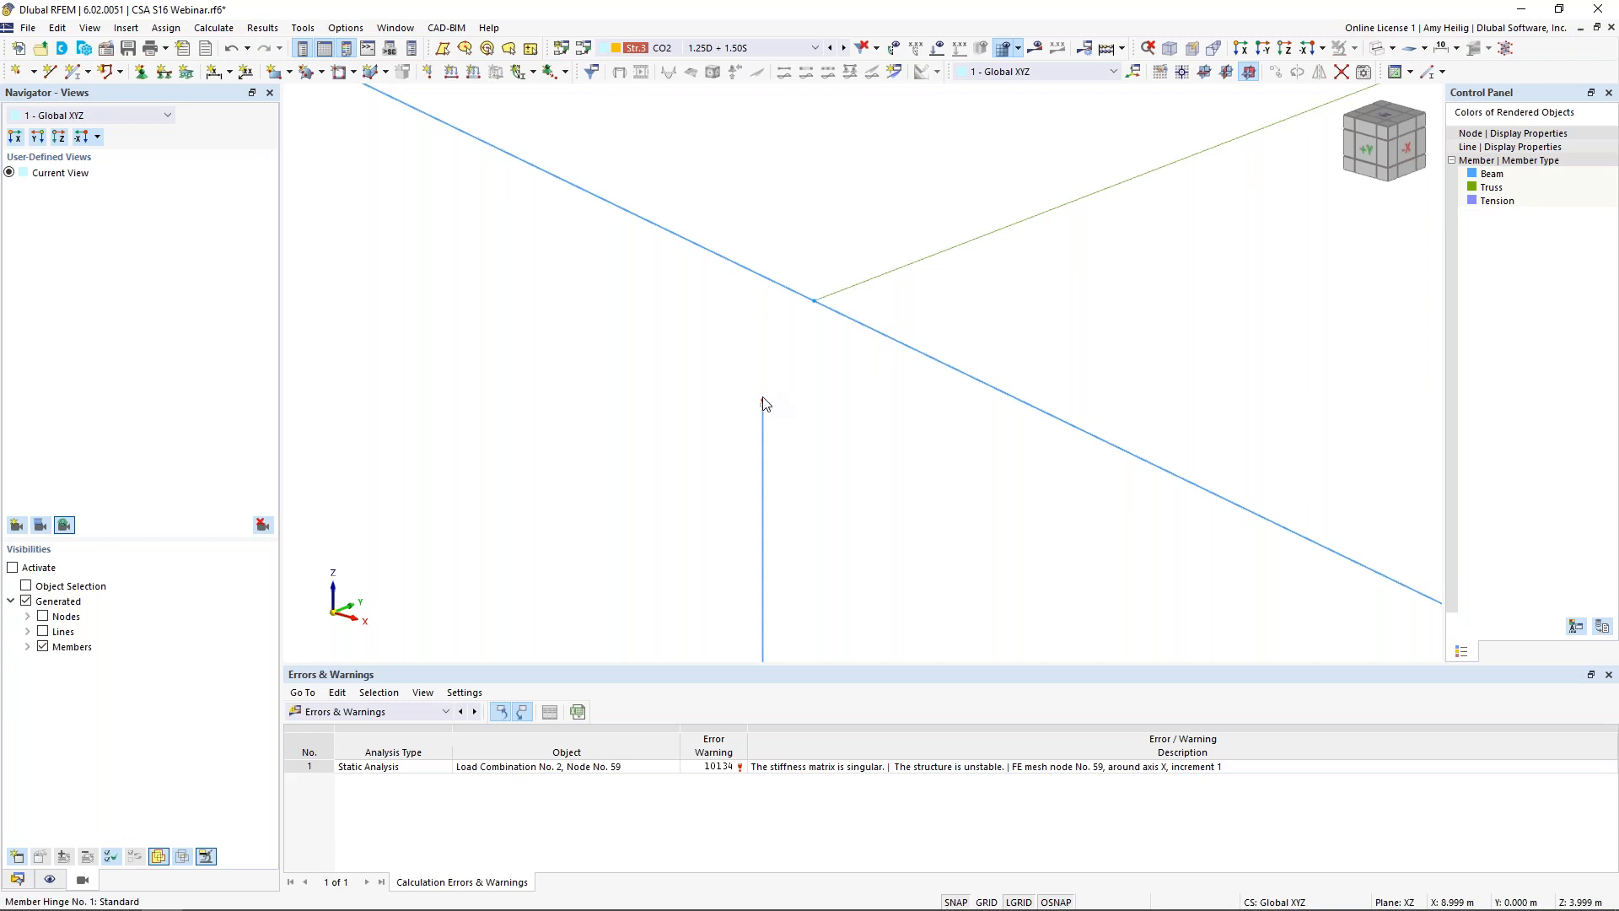
{"action": "left_click_drag", "start_coordinate": [763, 403], "coordinate": [814, 302]}
{"action": "left_click", "coordinate": [879, 535]}
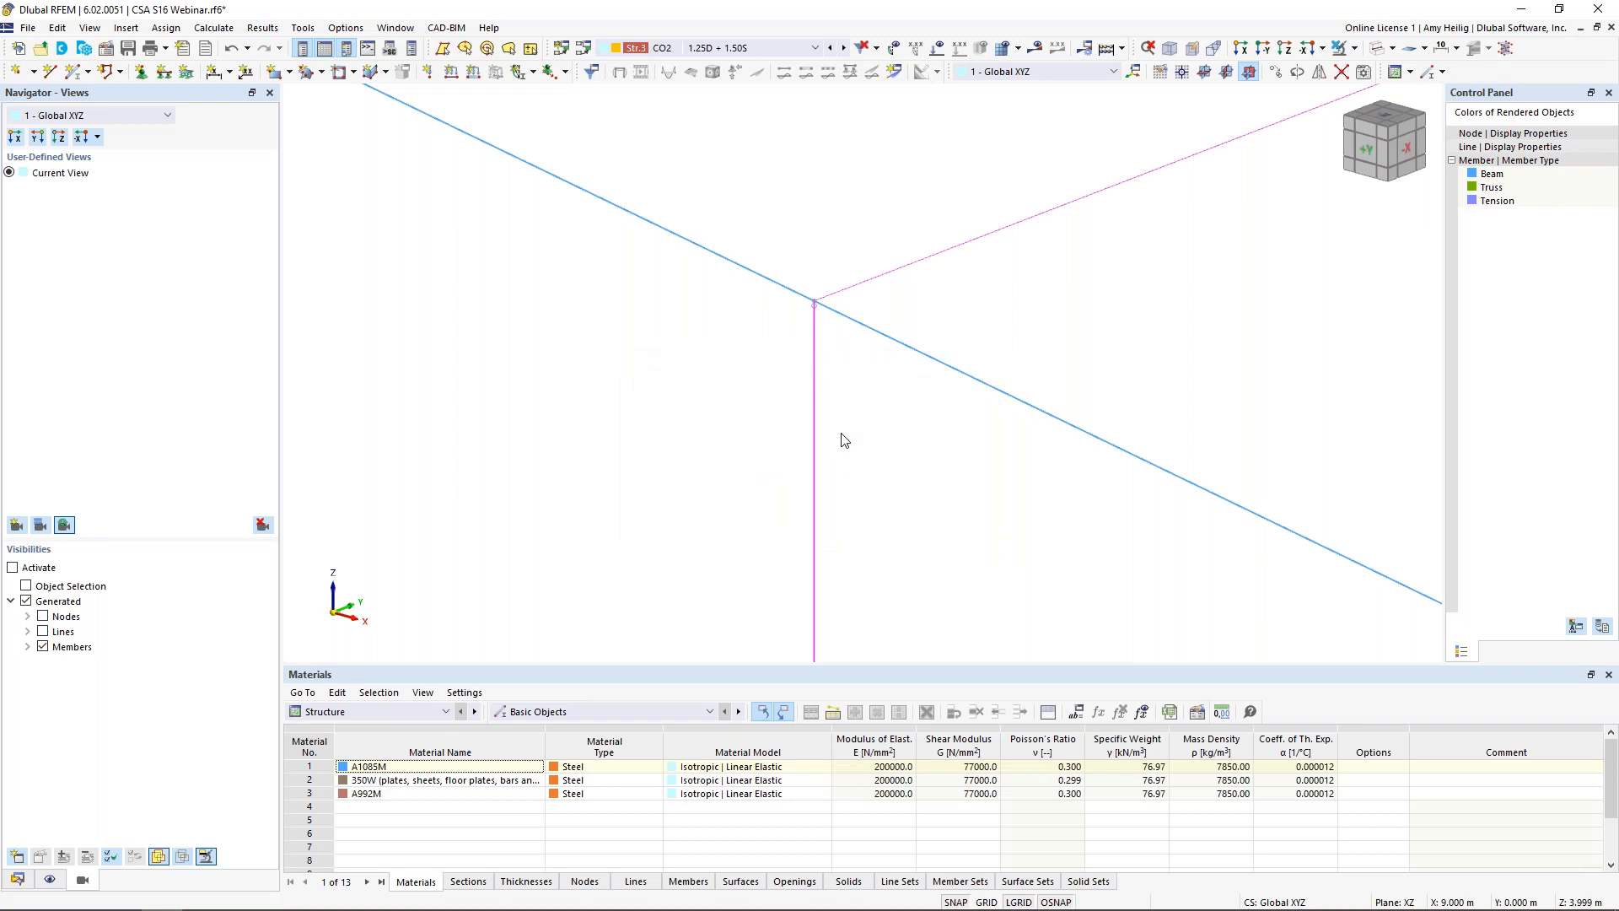
- Return the whole frame from wireframe to rendered display
{"action": "scroll", "coordinate": [841, 433], "scroll_direction": "down", "scroll_amount": 15}
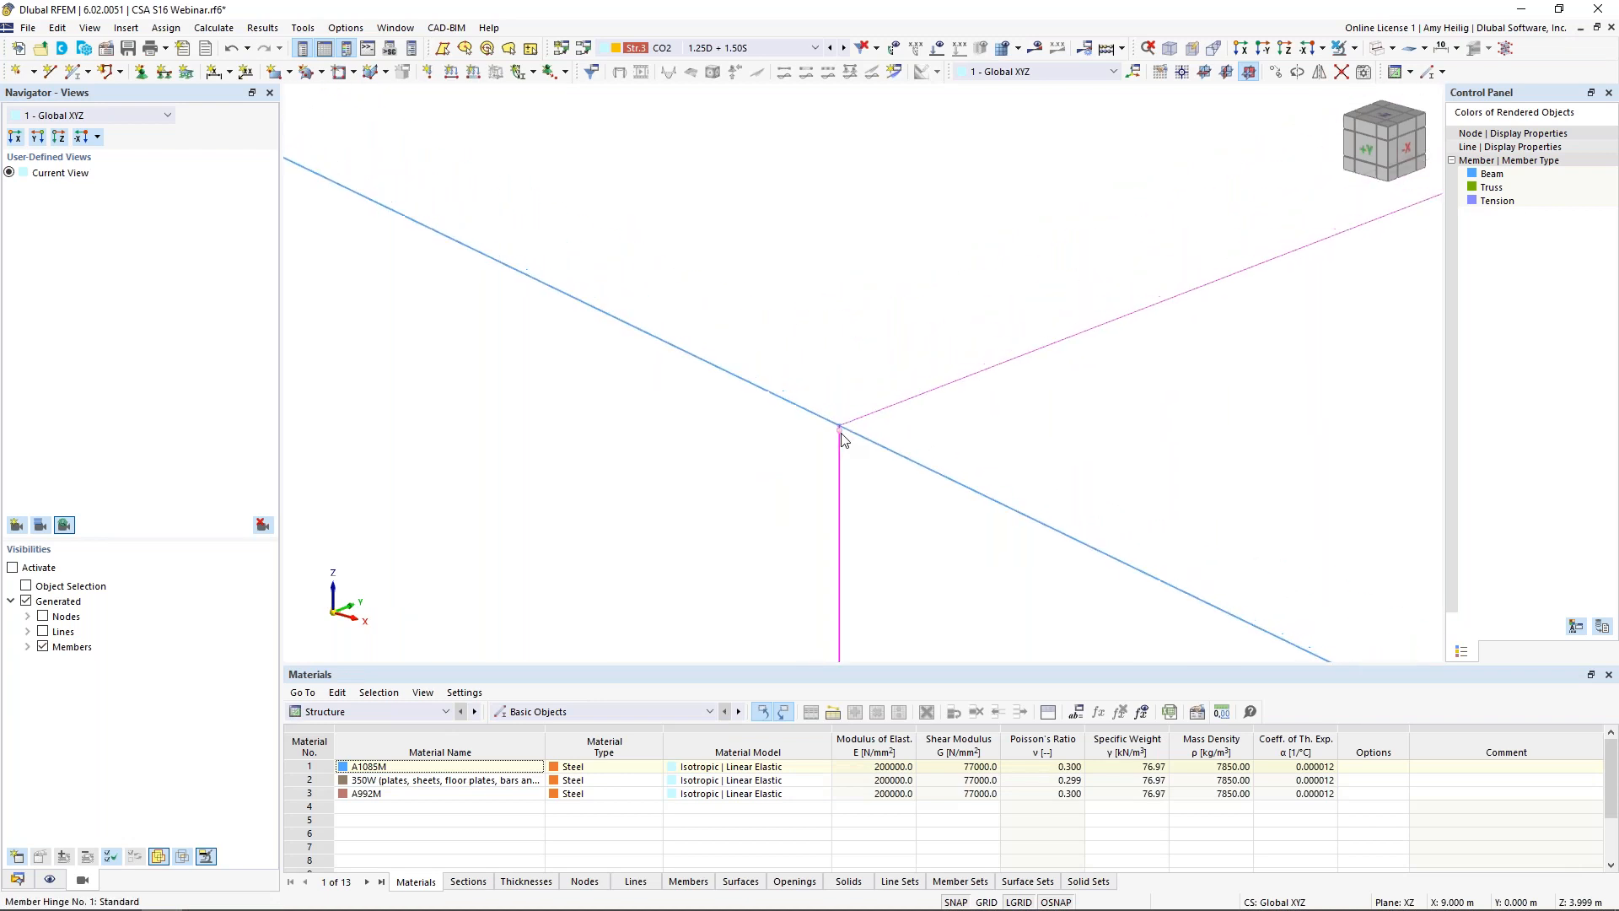
{"action": "scroll", "coordinate": [841, 434], "scroll_direction": "down", "scroll_amount": 10}
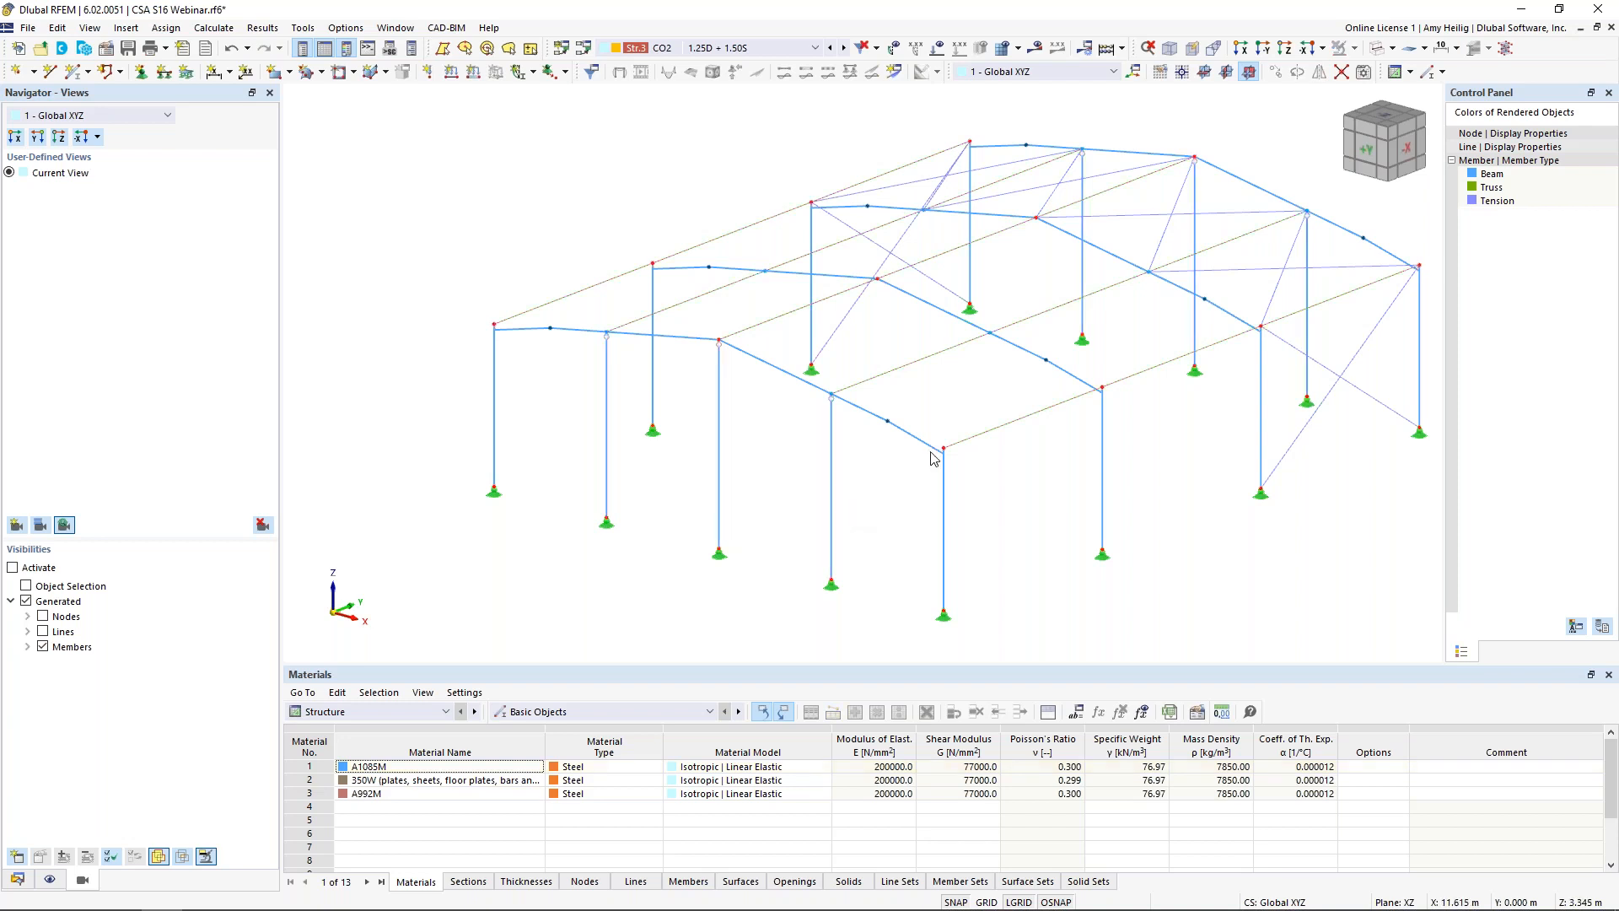
{"action": "left_click", "coordinate": [1376, 53]}
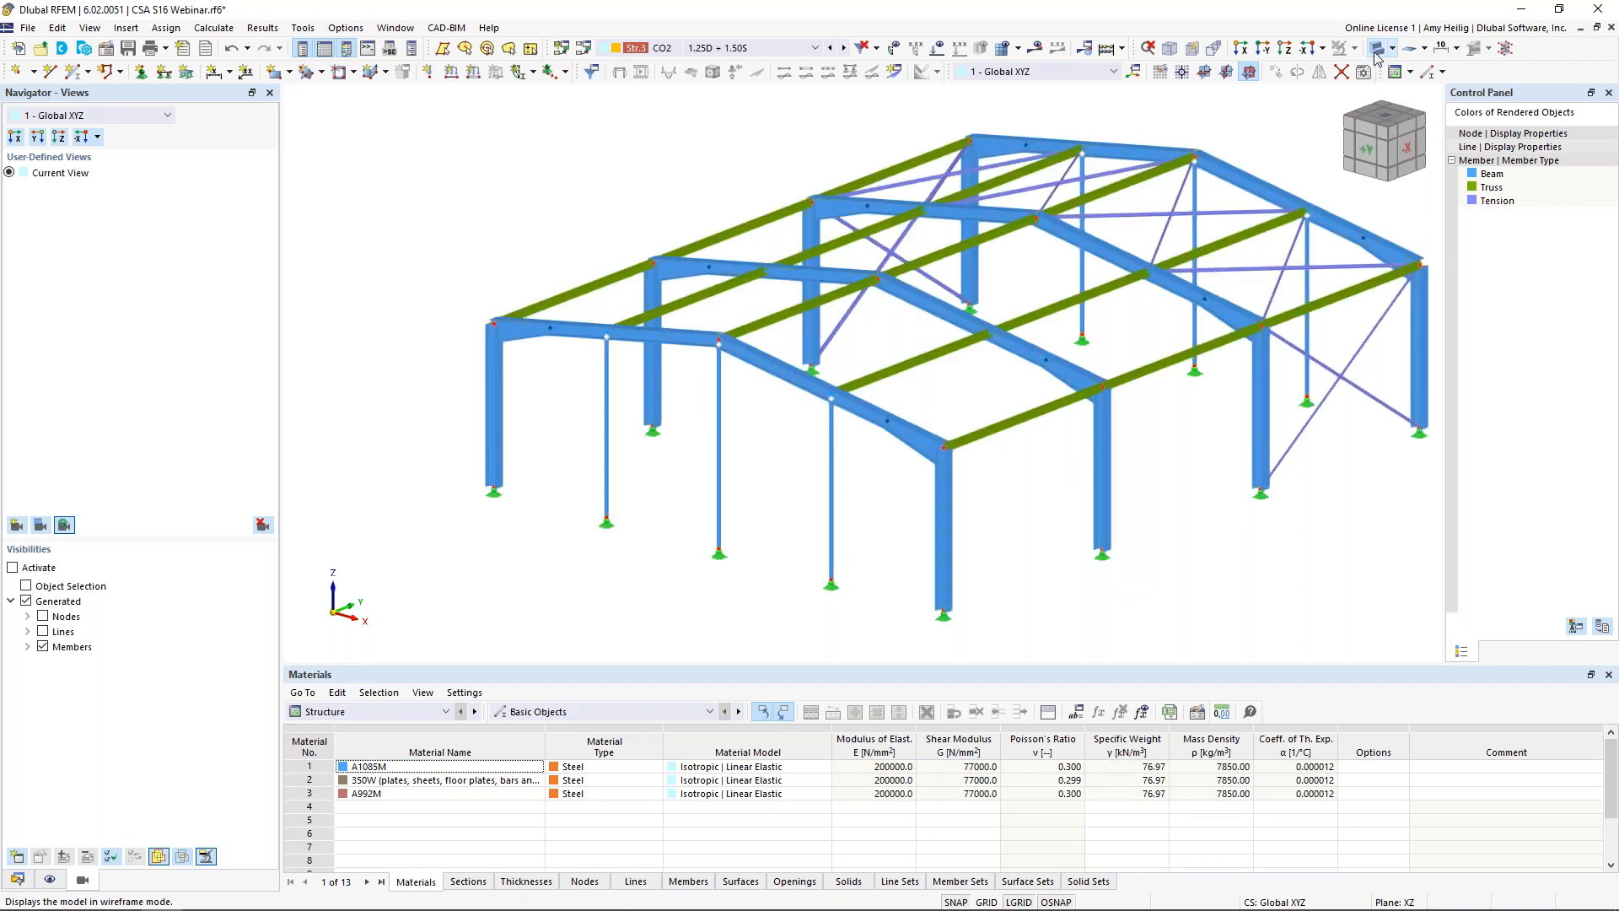
{"action": "middle_click_drag", "start_coordinate": [850, 527], "coordinate": [759, 495]}
- Recalculate load combination CO2 with the critical load calculation turned off, and locate the FE node named in the error
{"action": "left_click", "coordinate": [584, 49]}
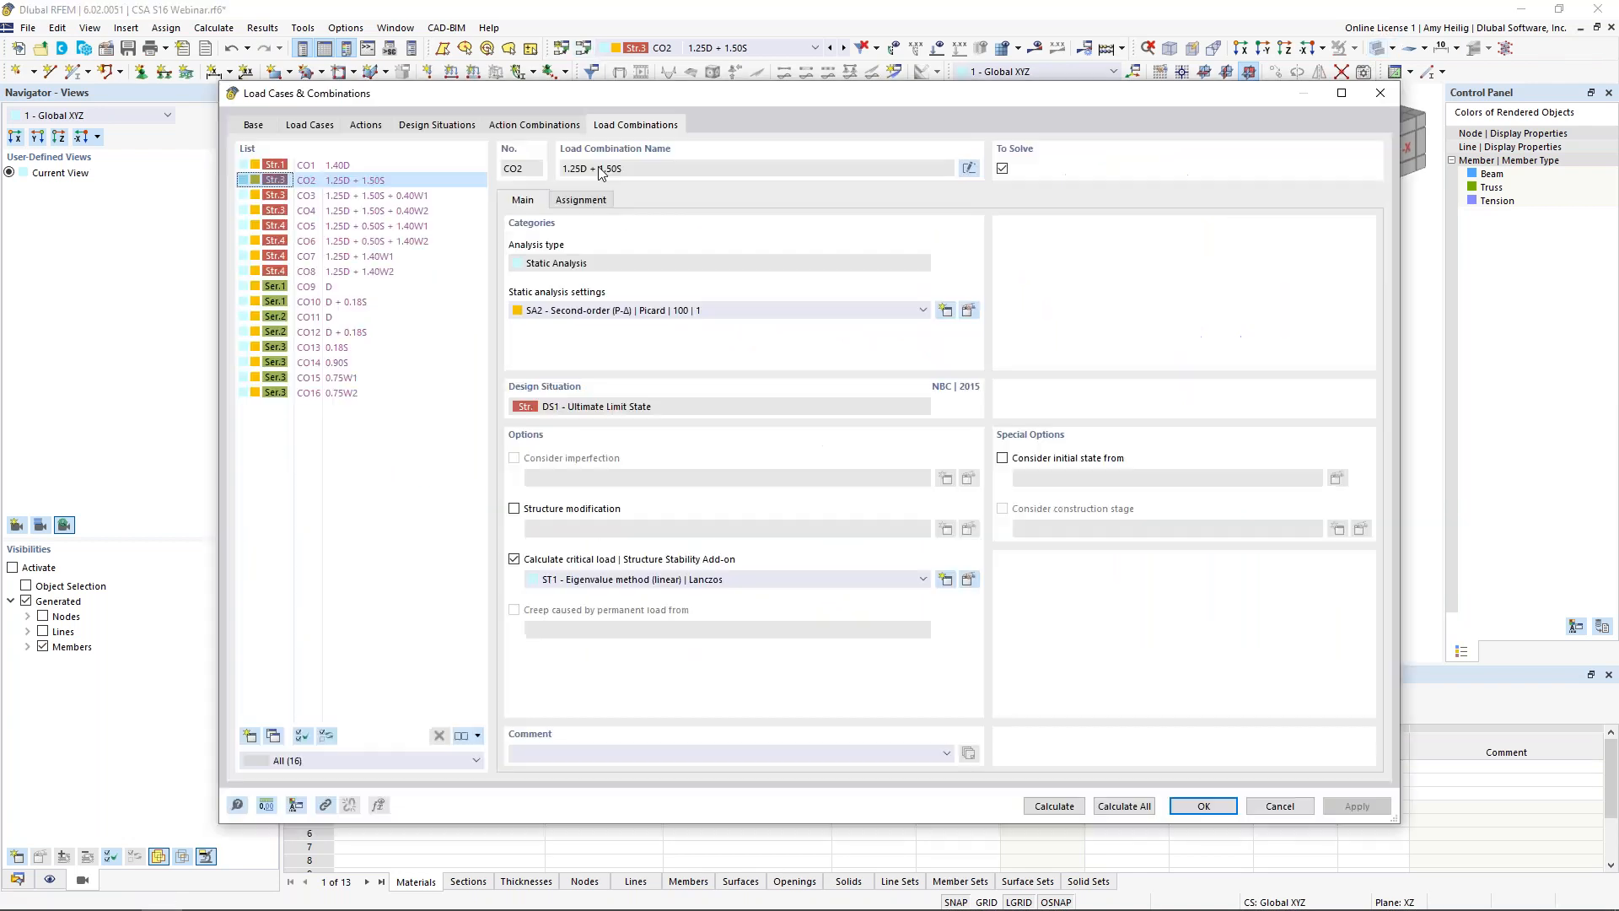
{"action": "left_click", "coordinate": [514, 559]}
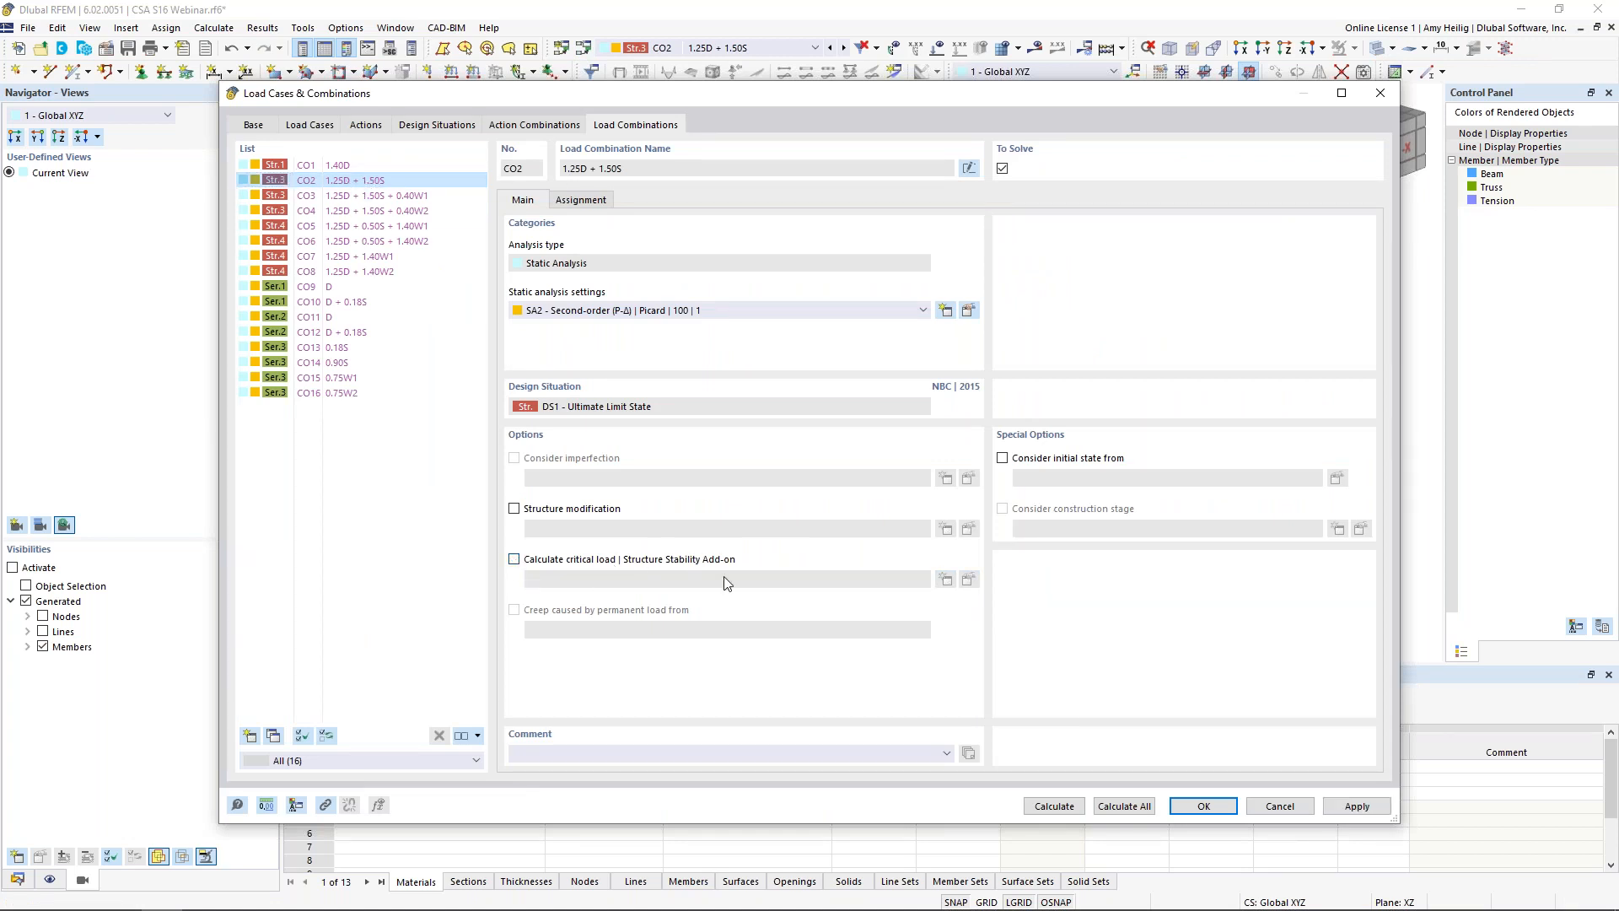
{"action": "left_click", "coordinate": [1054, 806]}
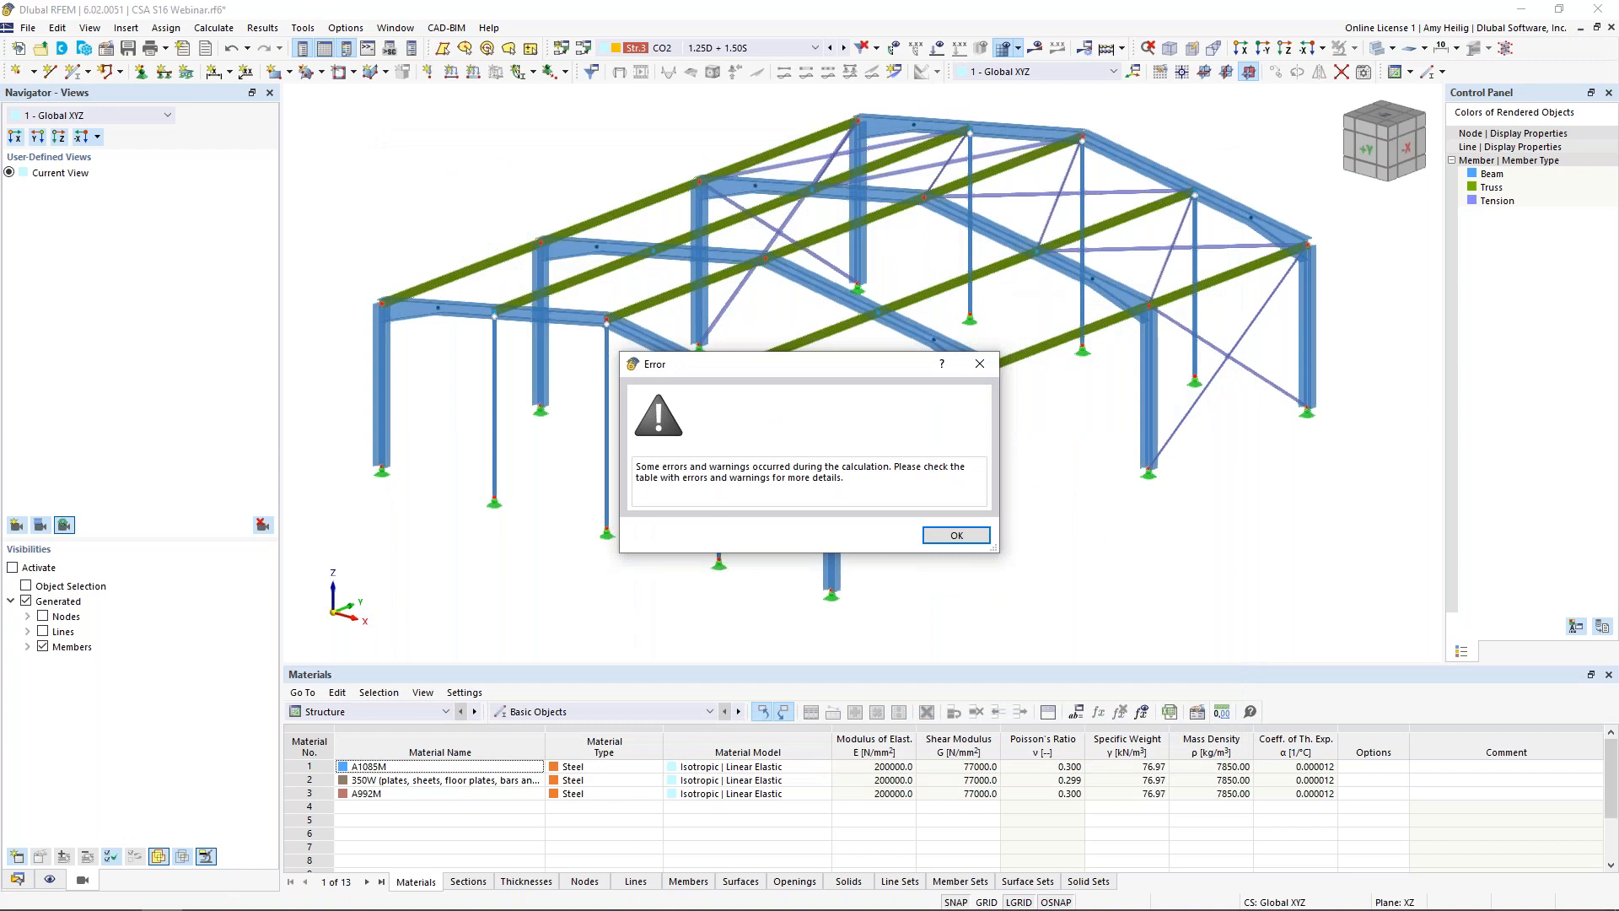
{"action": "left_click", "coordinate": [954, 534]}
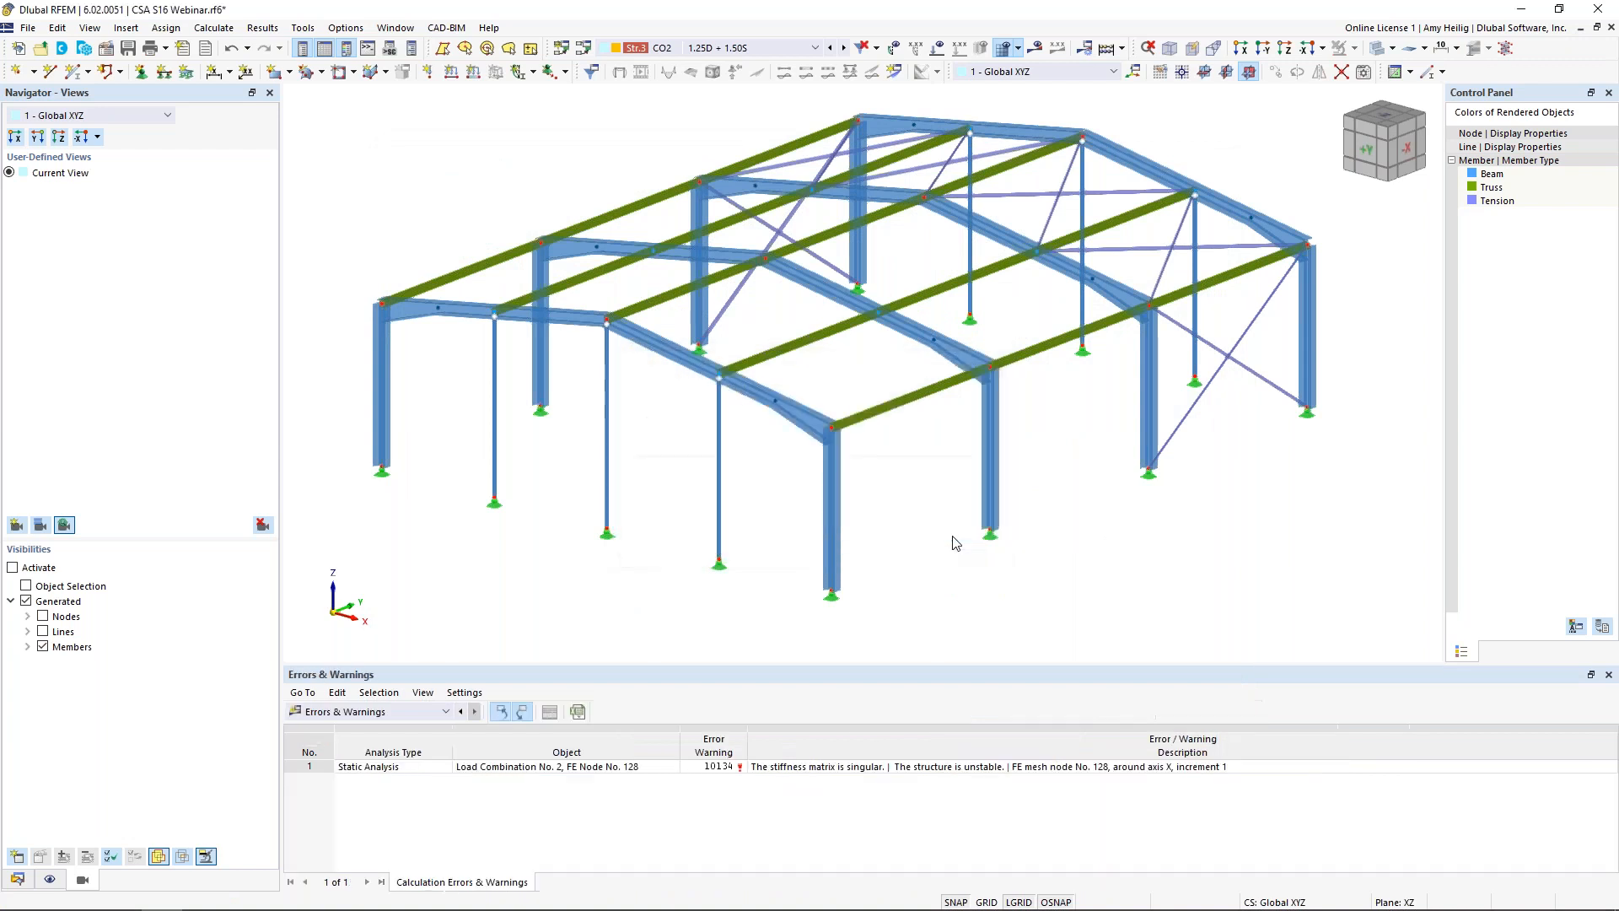
{"action": "left_click", "coordinate": [896, 769]}
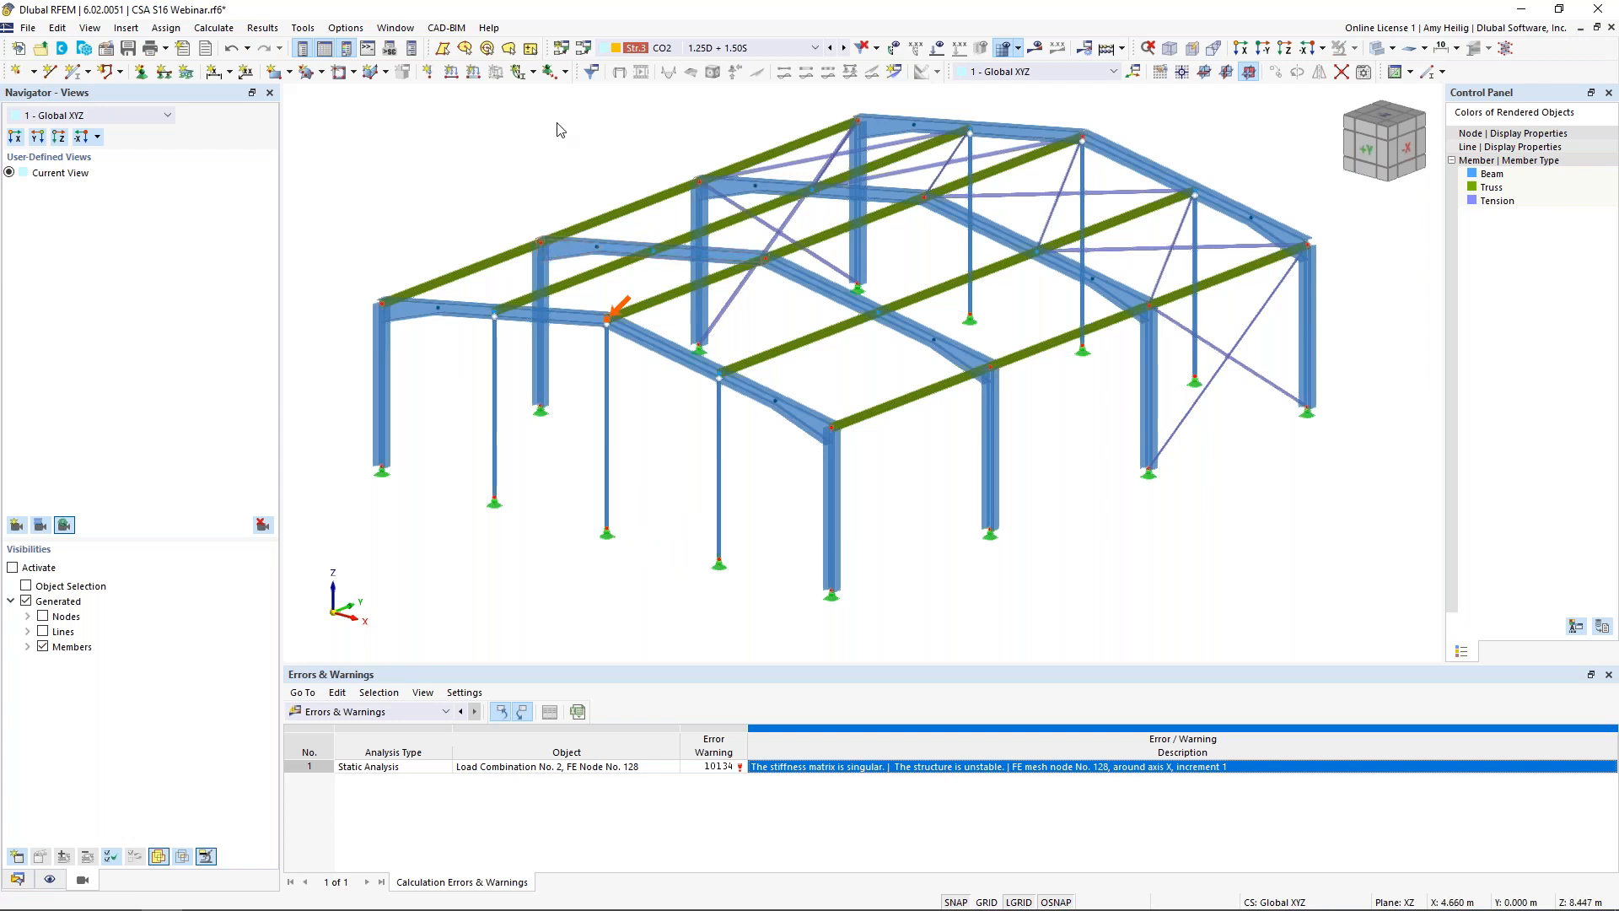
- Set CO2's static analysis settings to SA1 - Geometrically linear | Newton-Raphson and calculate the combination
{"action": "left_click", "coordinate": [583, 48]}
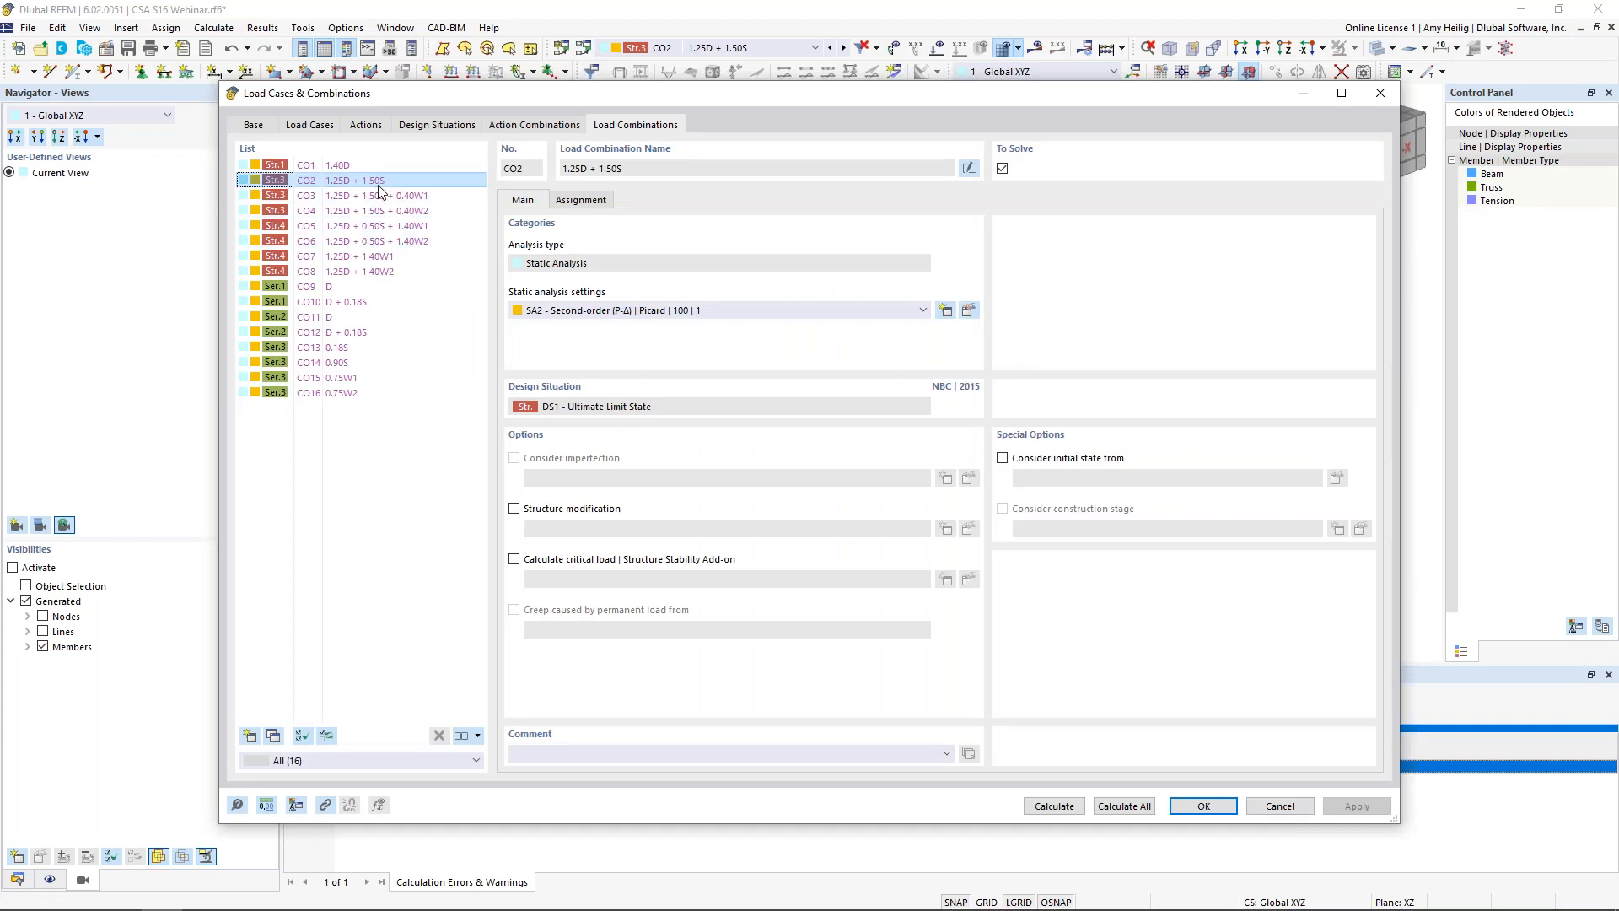
{"action": "left_click", "coordinate": [628, 312]}
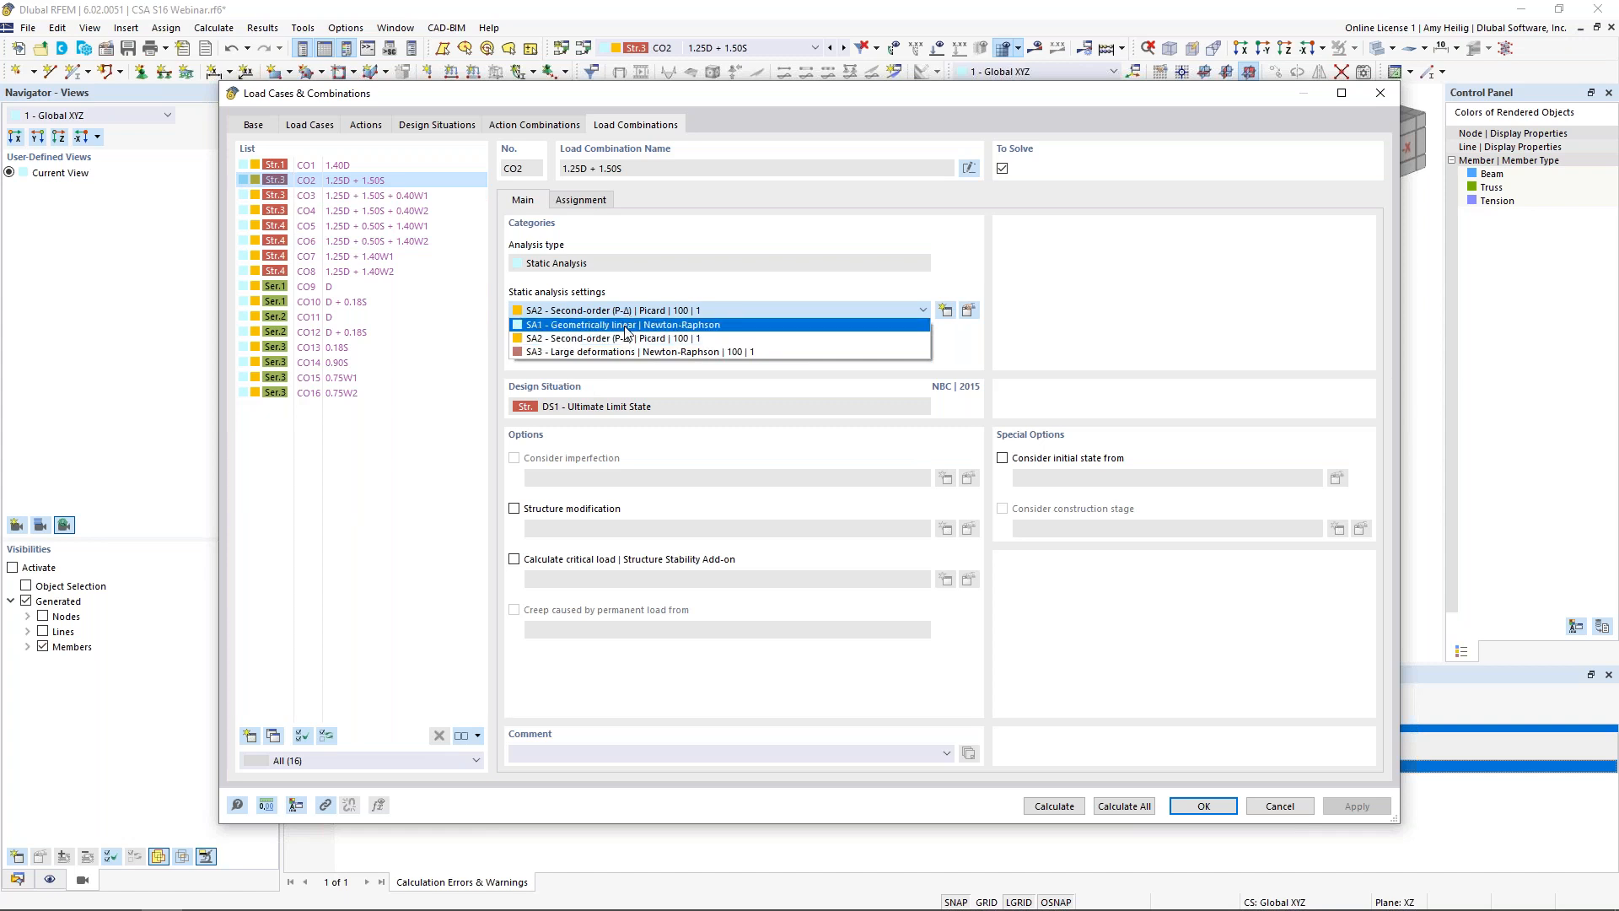
{"action": "left_click", "coordinate": [626, 325]}
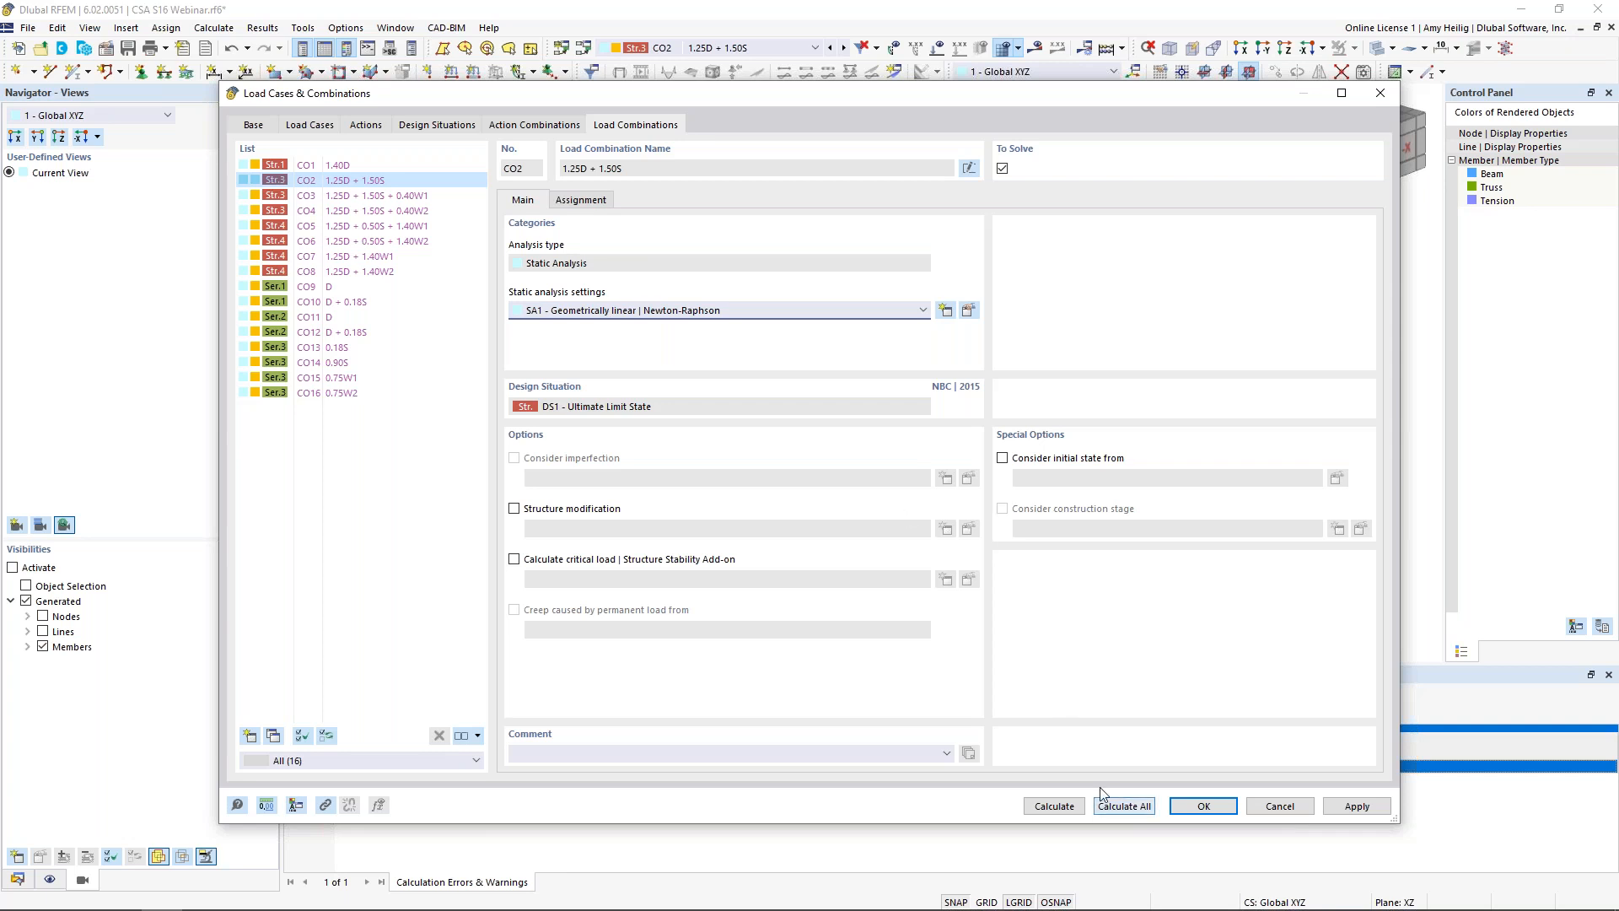
{"action": "left_click", "coordinate": [1054, 806]}
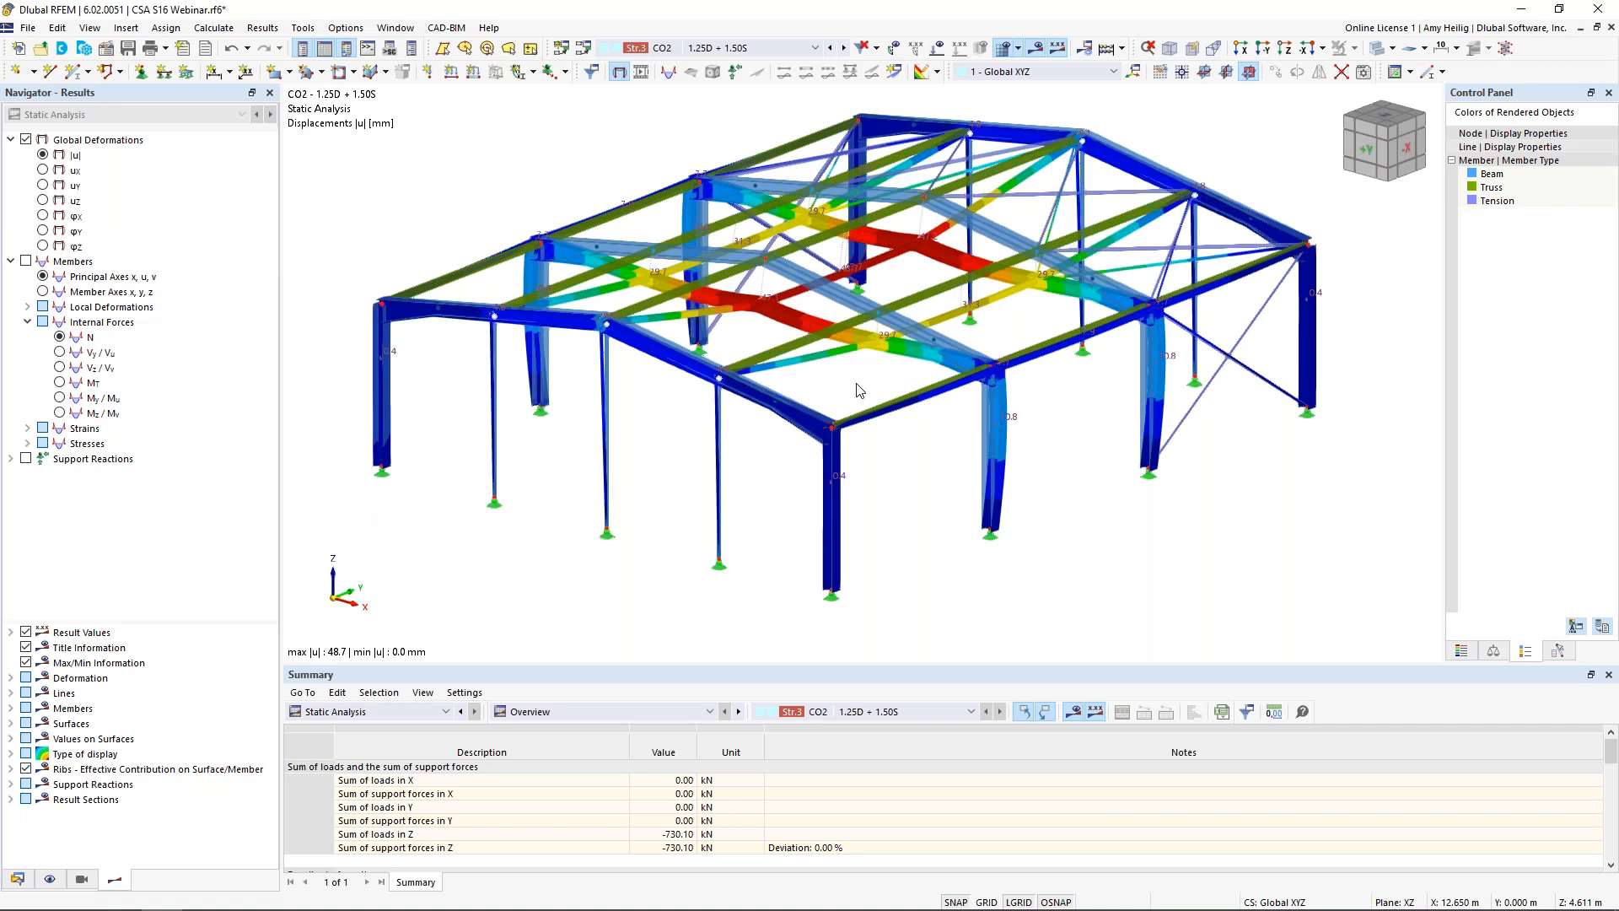
- Enable CO2's critical load calculation, turn off ST1's calculation without loading, set 10 lowest eigenvalues, and calculate the combination
{"action": "left_click", "coordinate": [583, 48]}
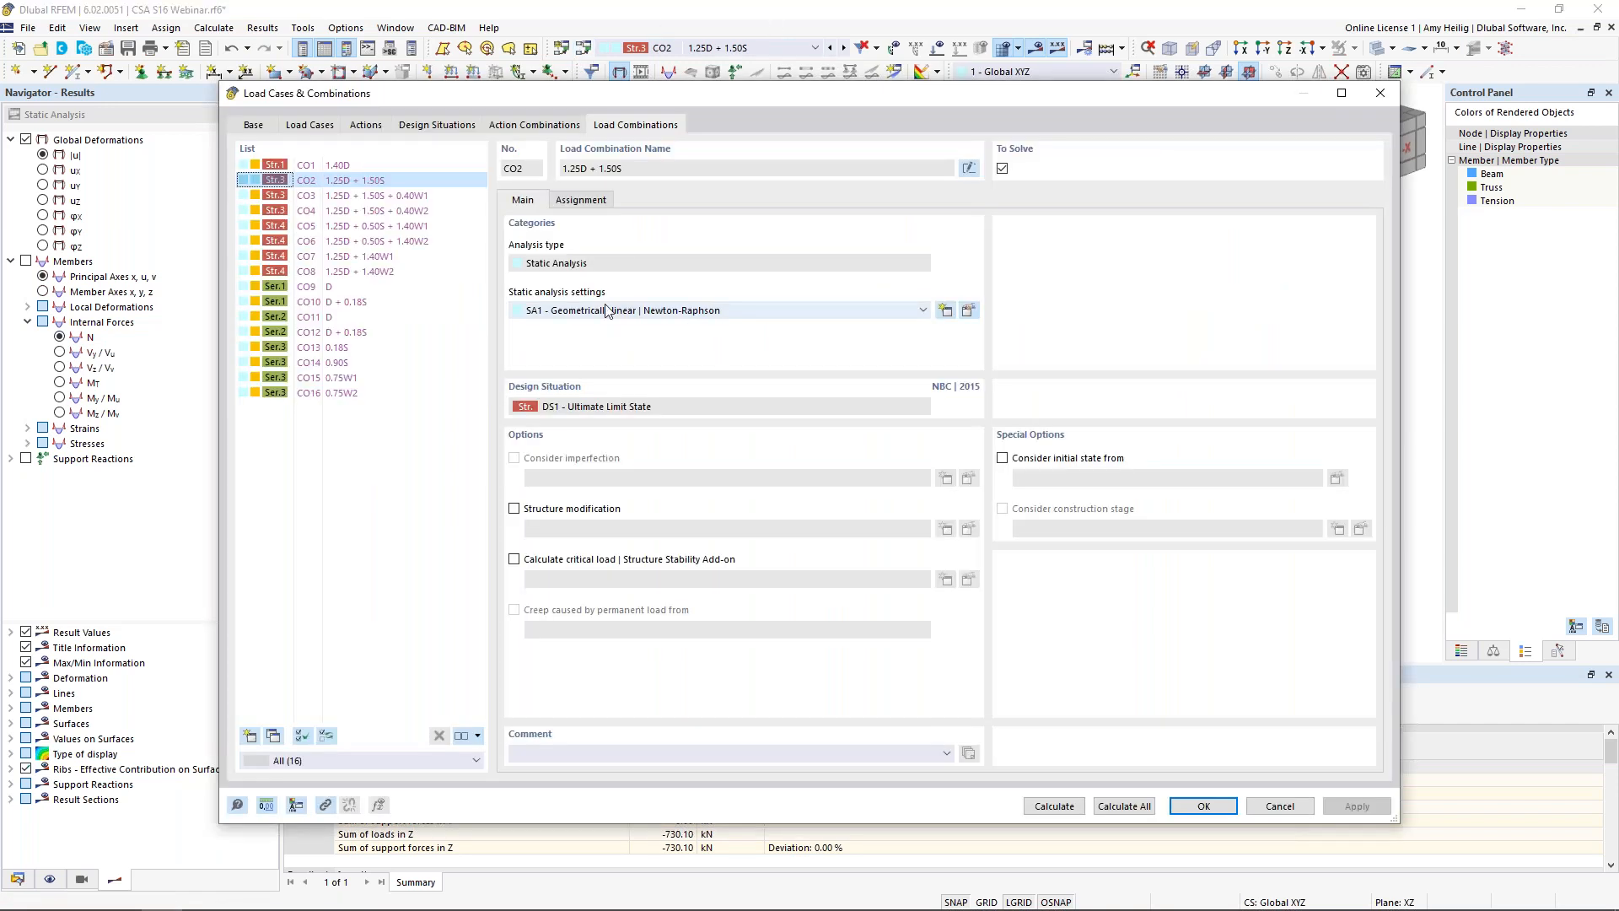
{"action": "left_click", "coordinate": [515, 560]}
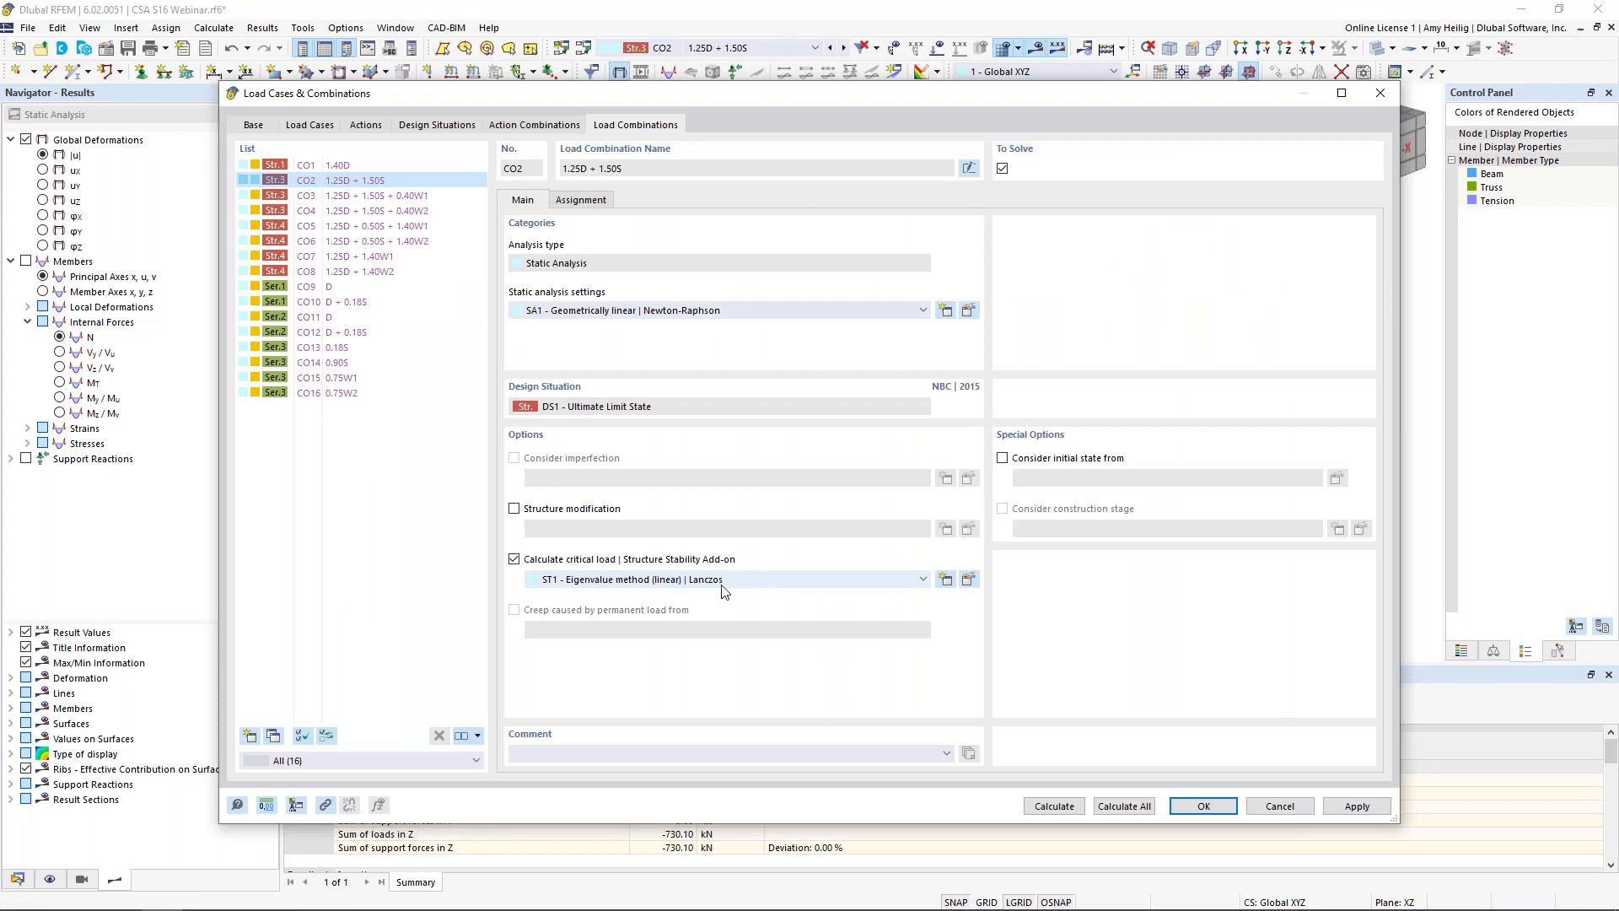
{"action": "left_click", "coordinate": [968, 580]}
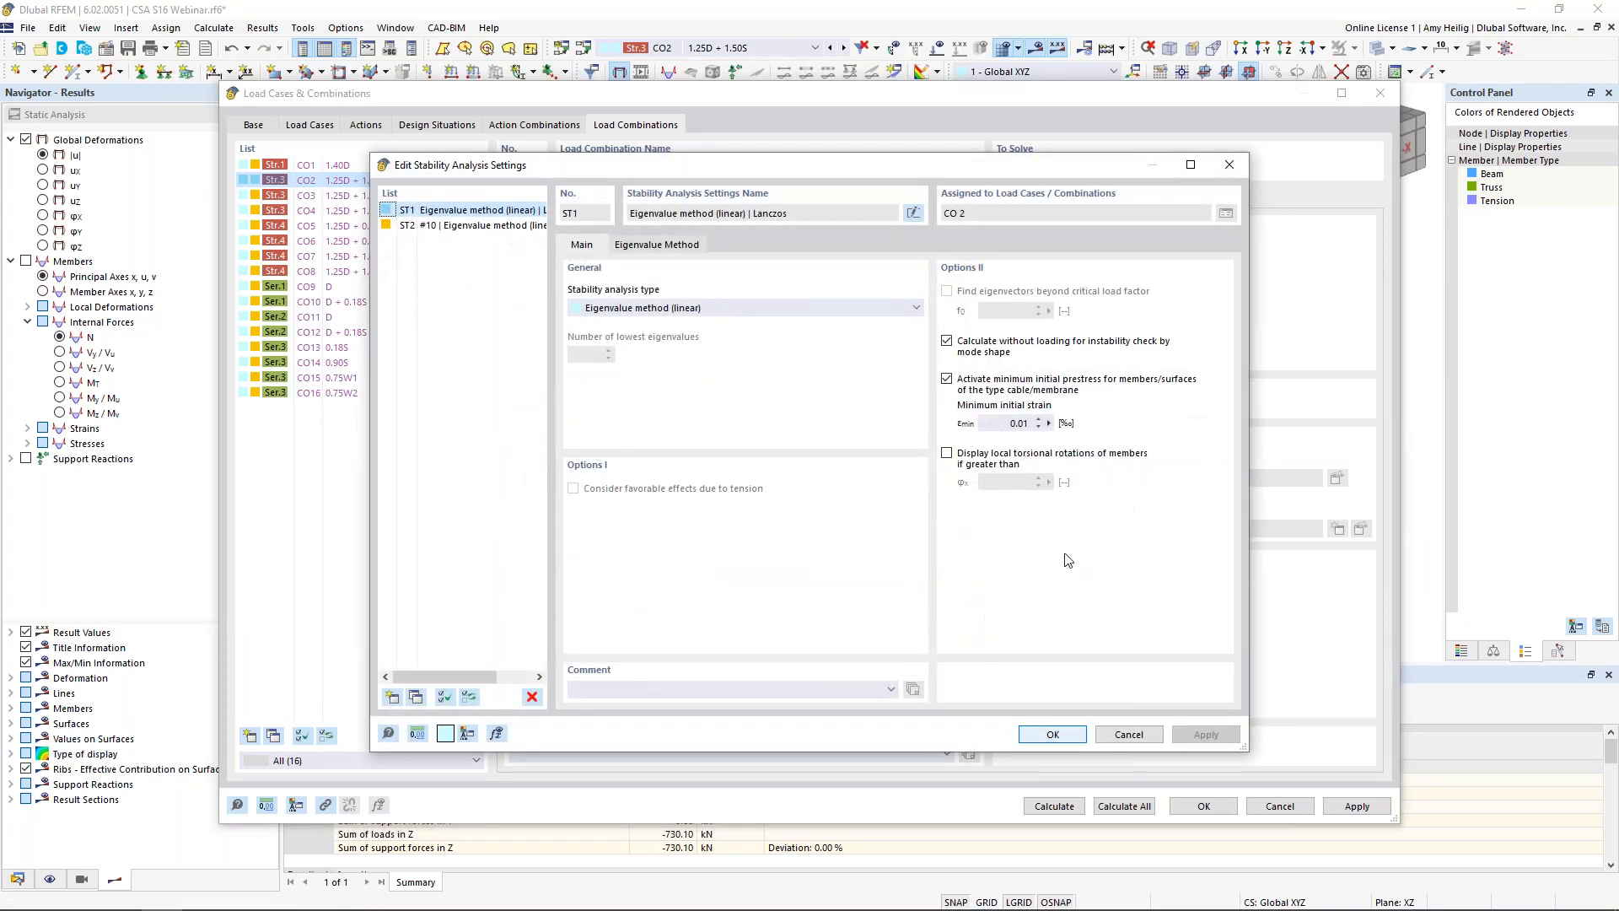
{"action": "left_click", "coordinate": [946, 342]}
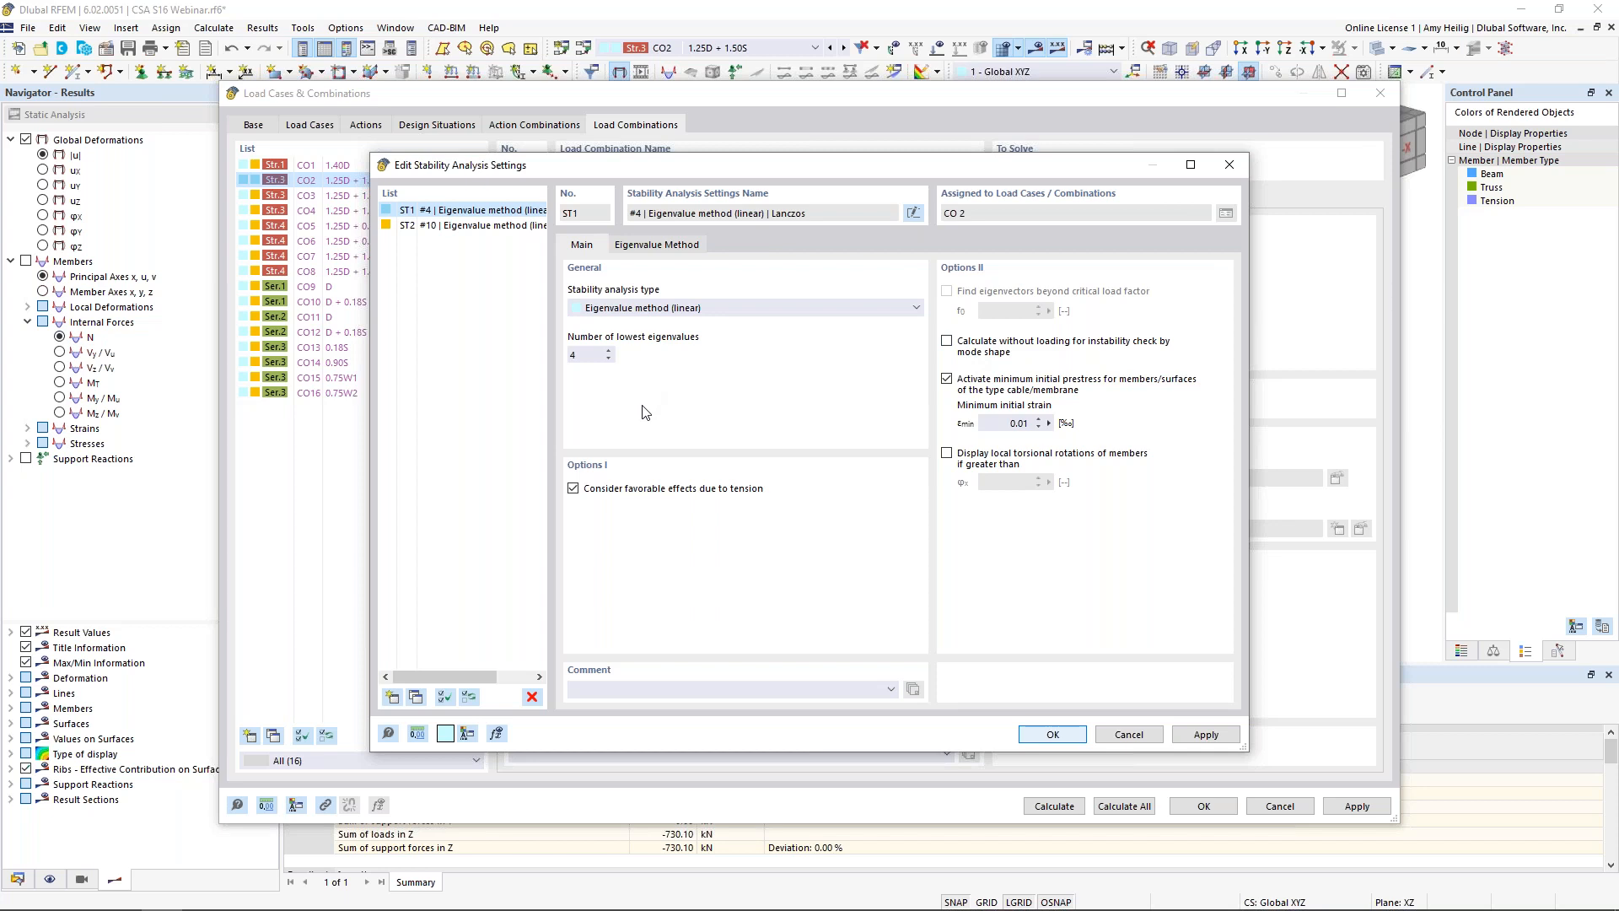
{"action": "double_click", "coordinate": [594, 353]}
{"action": "left_click", "coordinate": [1052, 733]}
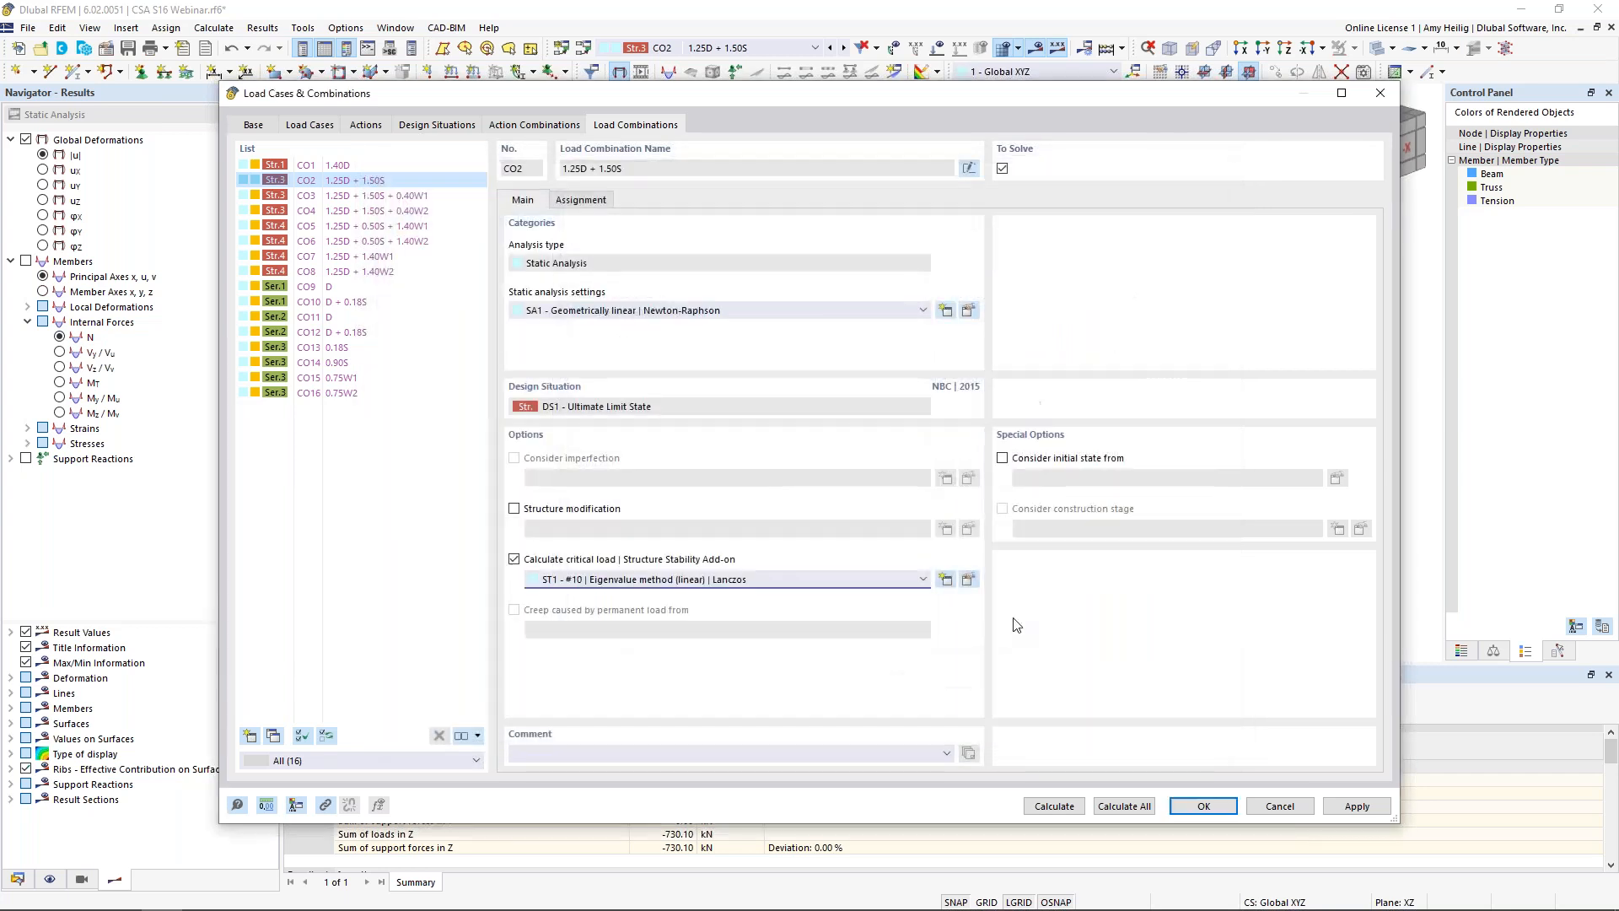
{"action": "left_click", "coordinate": [1054, 806]}
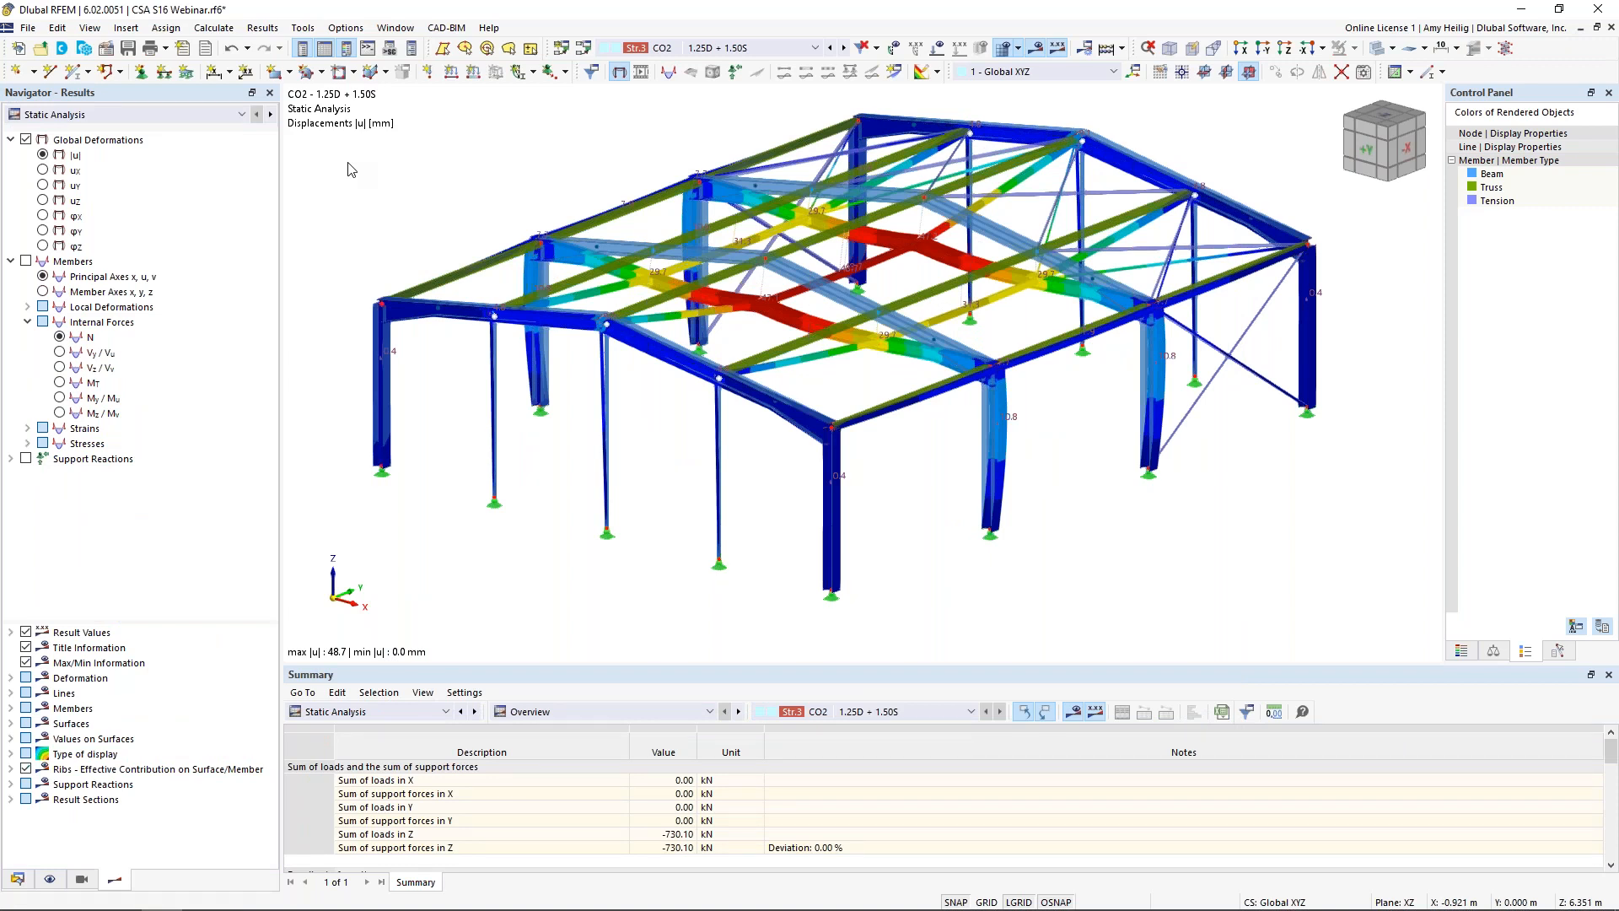
- Display CO2's stability analysis results and inspect the column buckling in mode shape 1 from the other end wall
{"action": "left_click", "coordinate": [152, 115]}
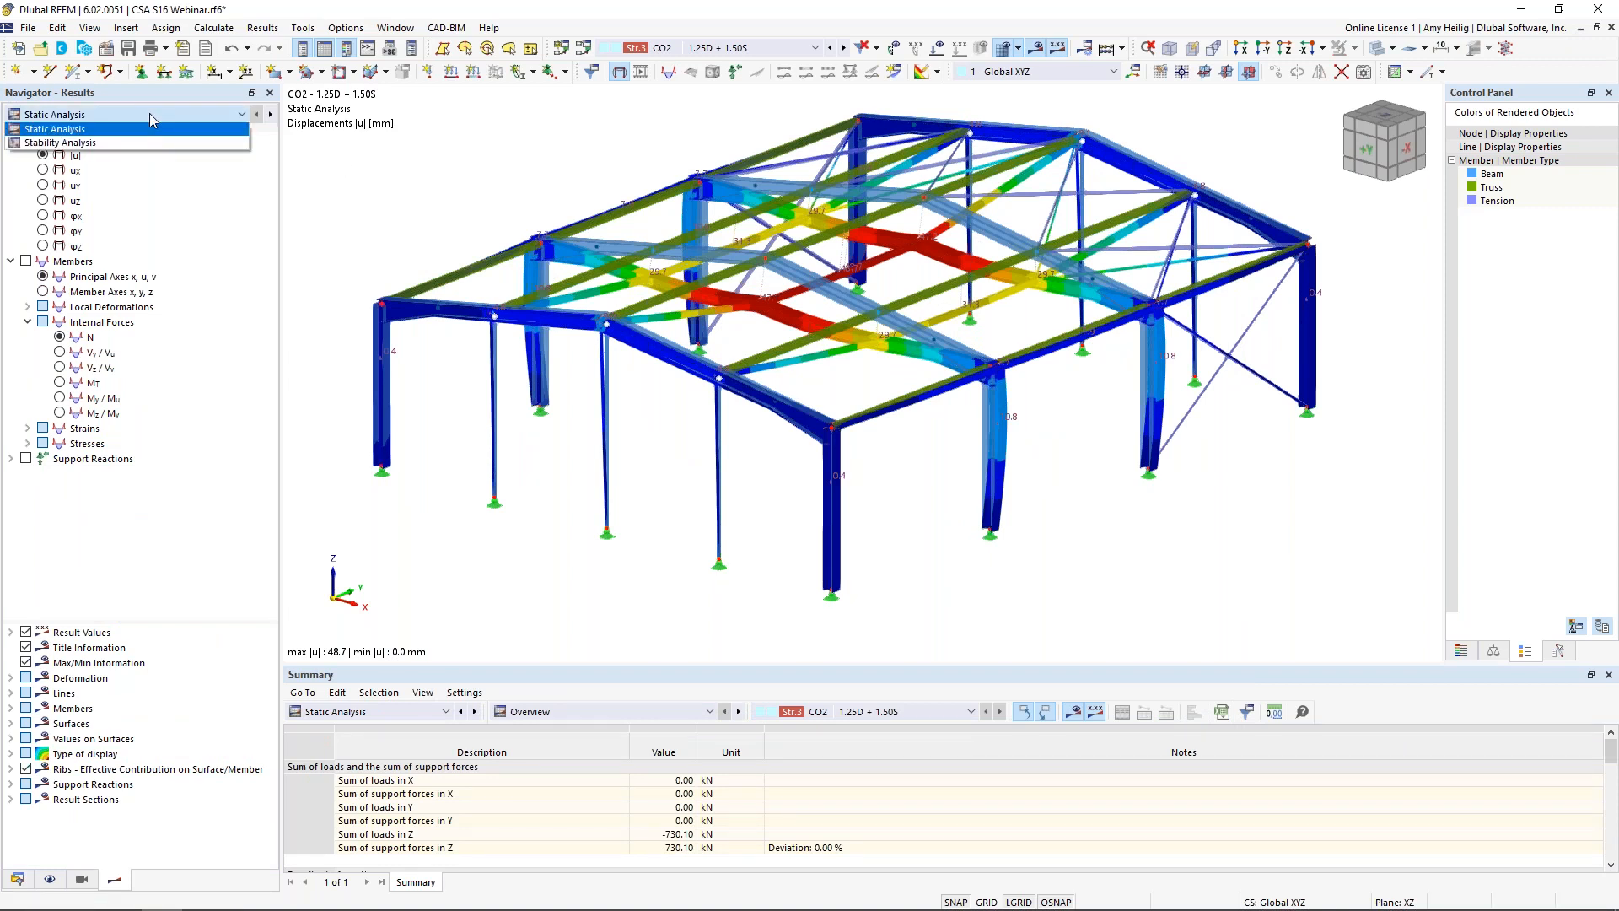
{"action": "left_click", "coordinate": [118, 143]}
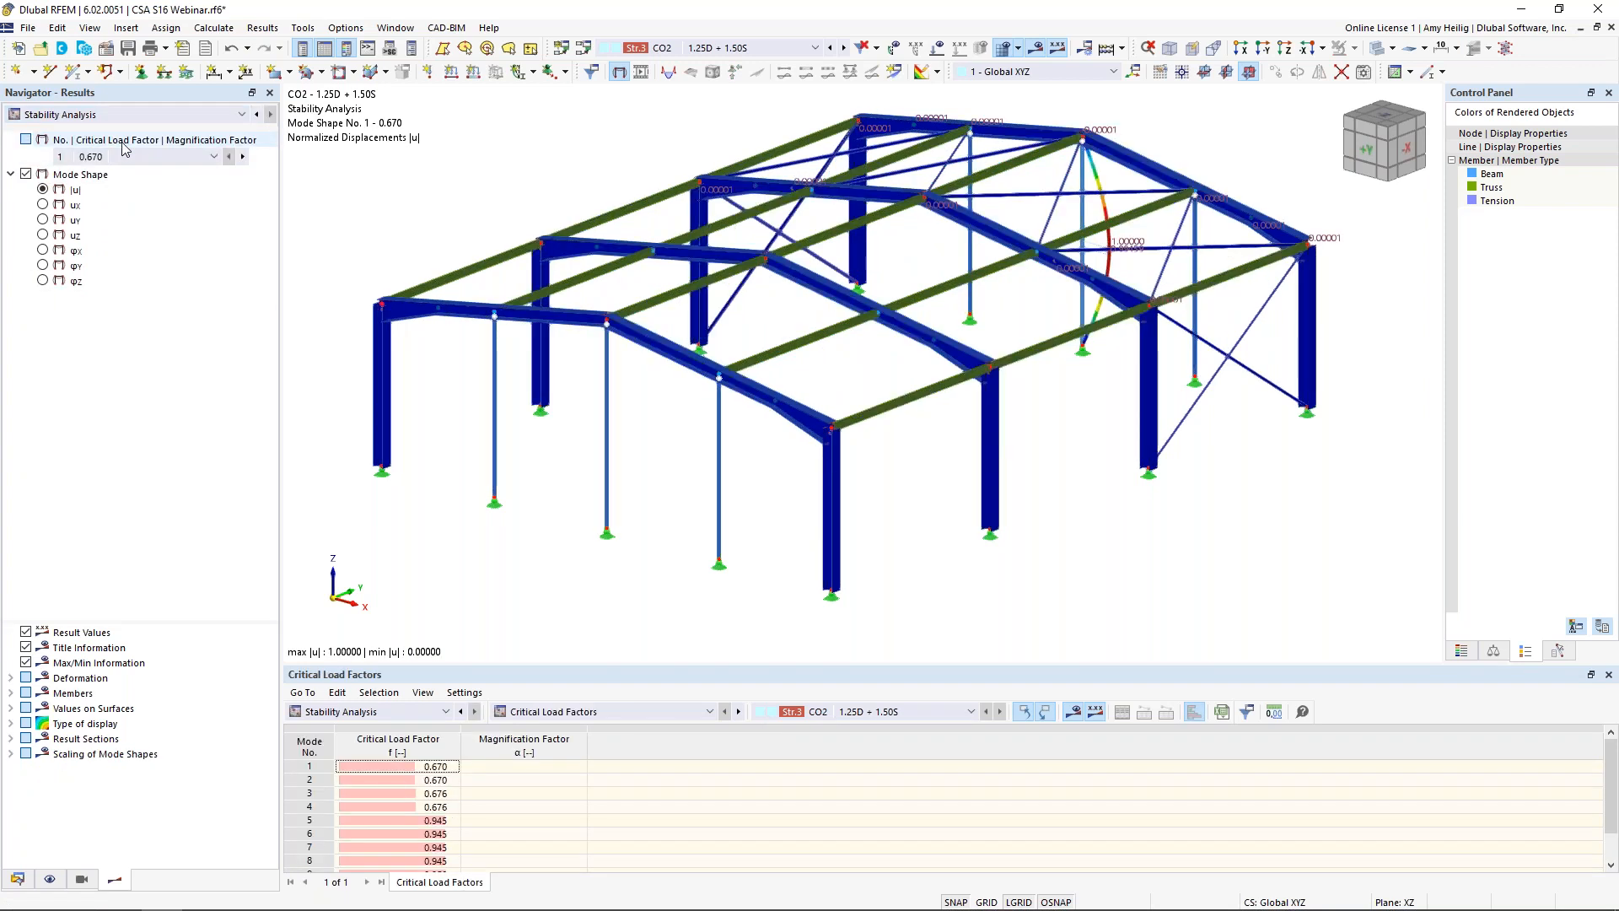
{"action": "left_click", "coordinate": [180, 156]}
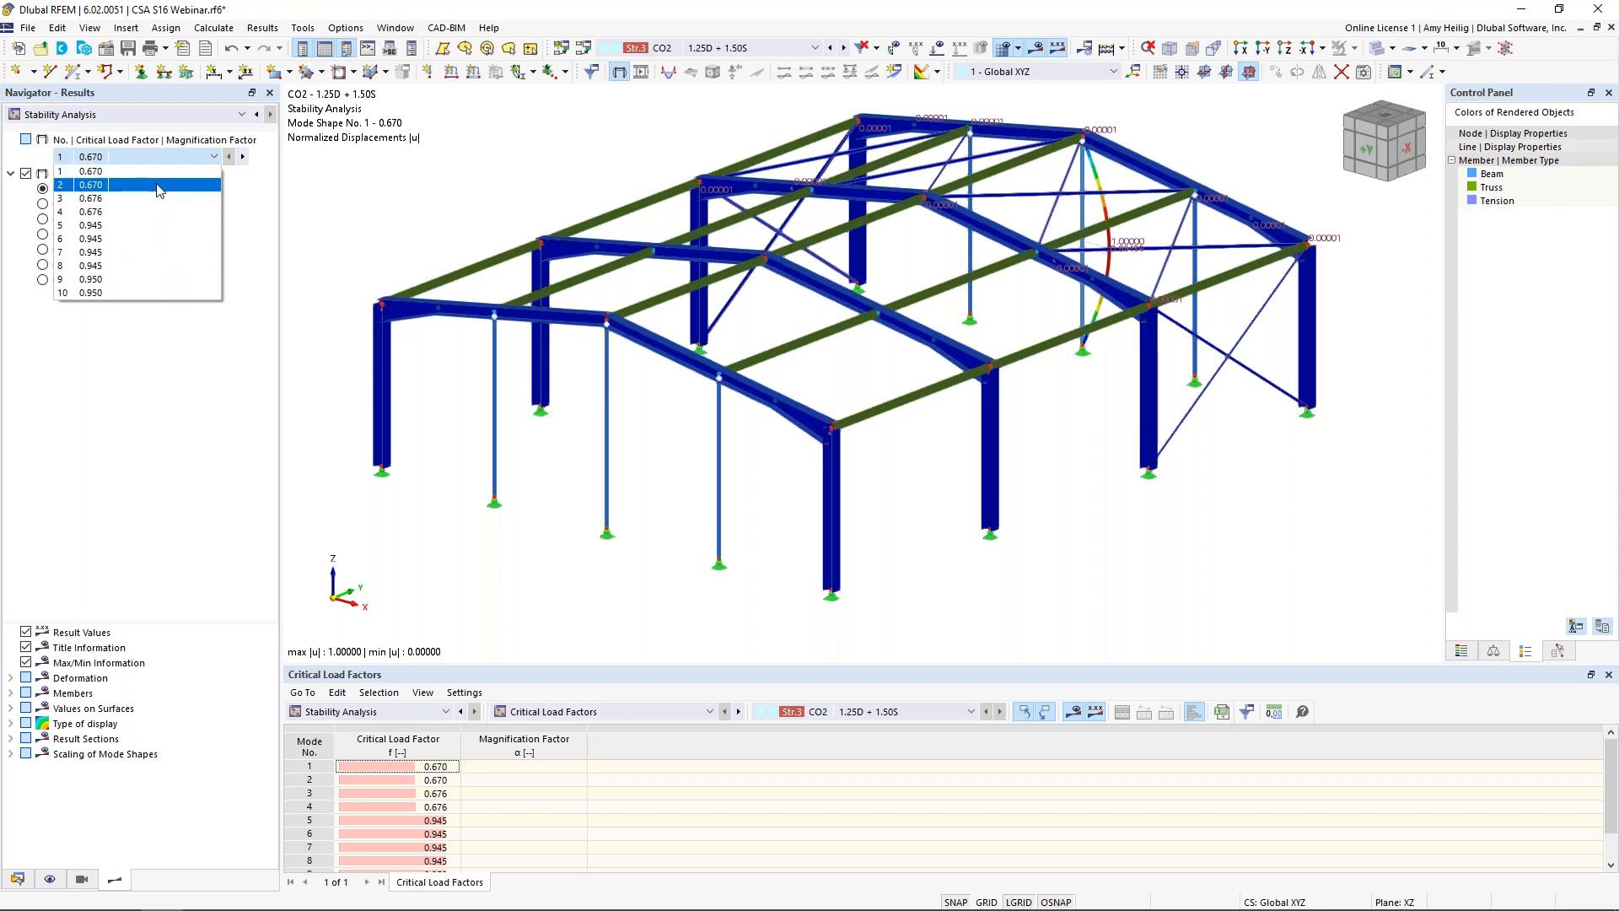
{"action": "left_click", "coordinate": [427, 767]}
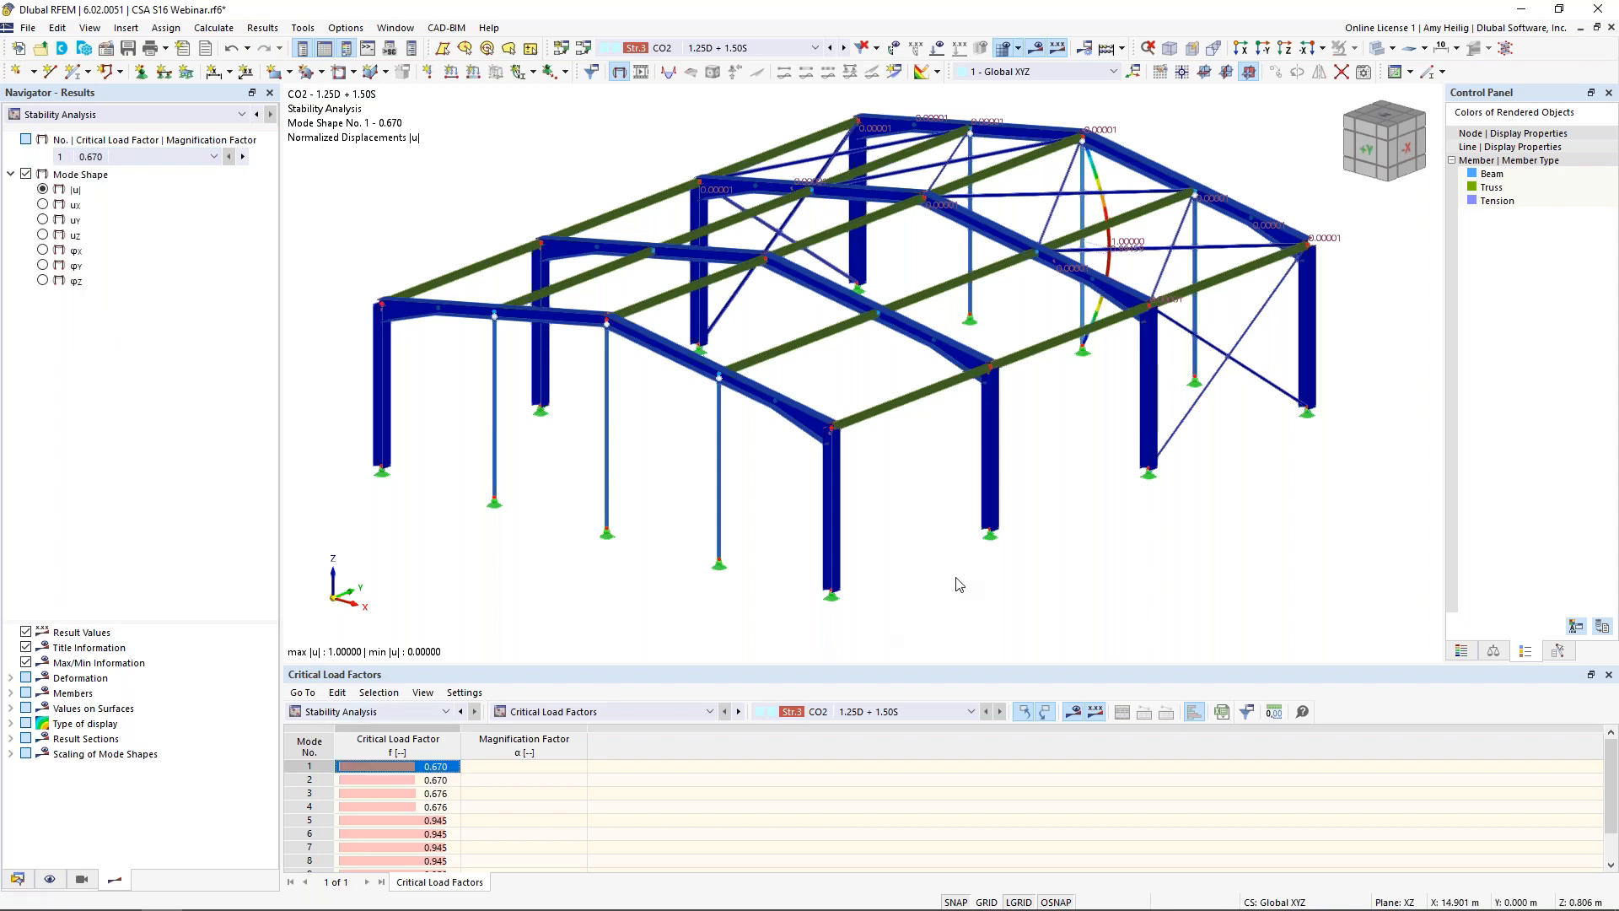
{"action": "middle_click_drag", "start_coordinate": [1169, 555], "coordinate": [1050, 525], "text": "ctrl"}
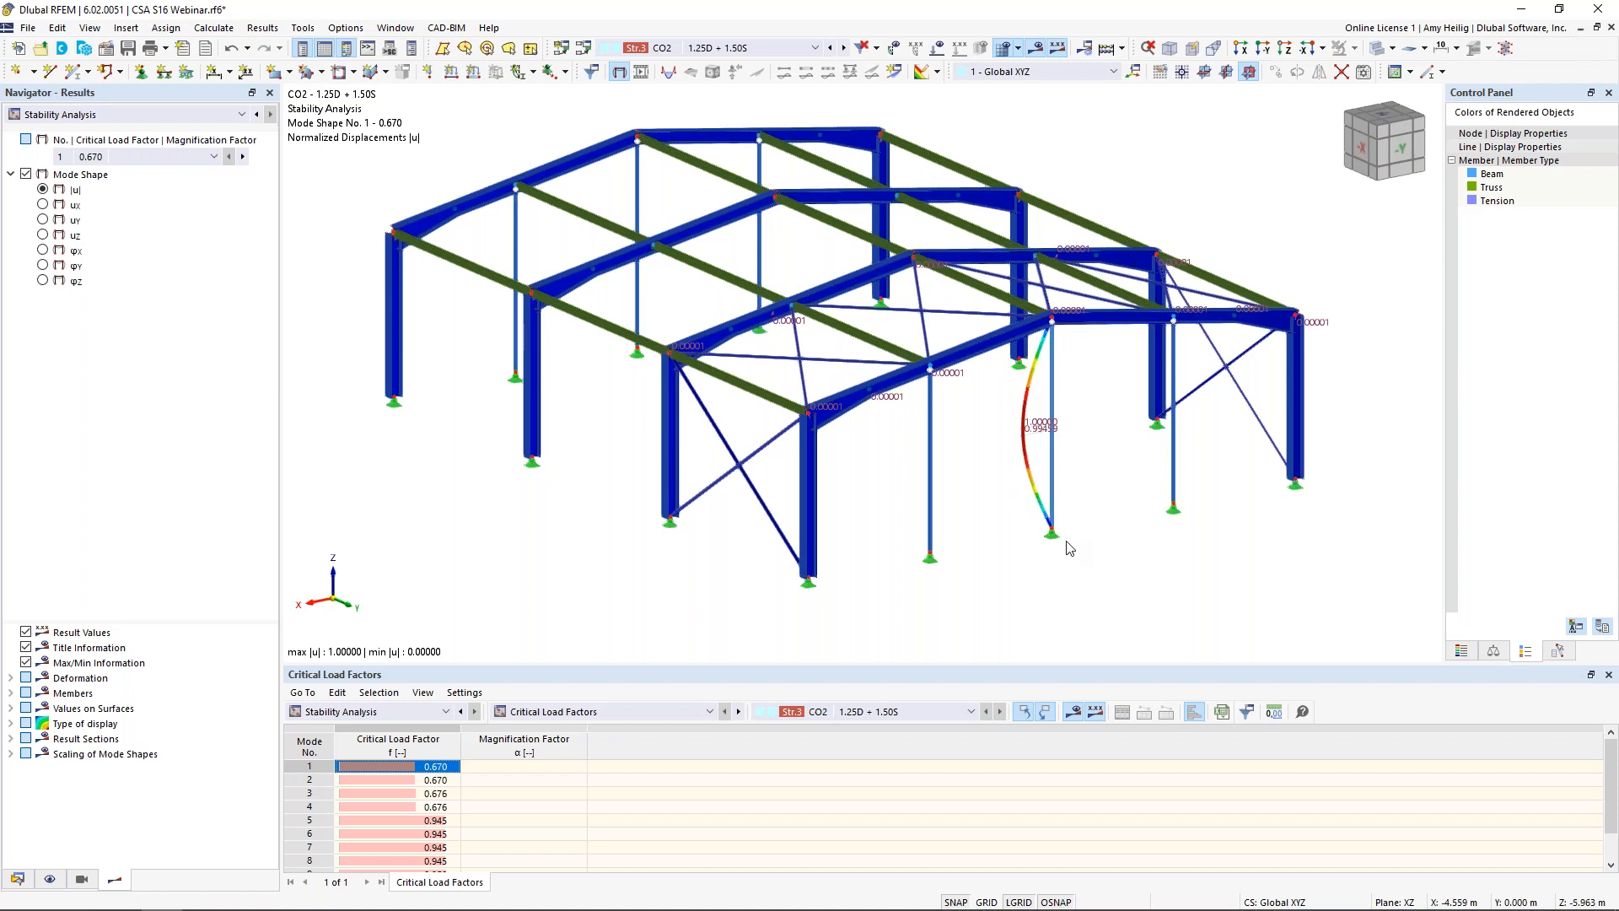
- Examine mode shapes 2 and 3 on the frame, and enlarge the critical load factor table to show all ten modes
{"action": "left_click", "coordinate": [437, 782]}
{"action": "middle_click_drag", "start_coordinate": [974, 494], "coordinate": [1059, 506], "text": "ctrl"}
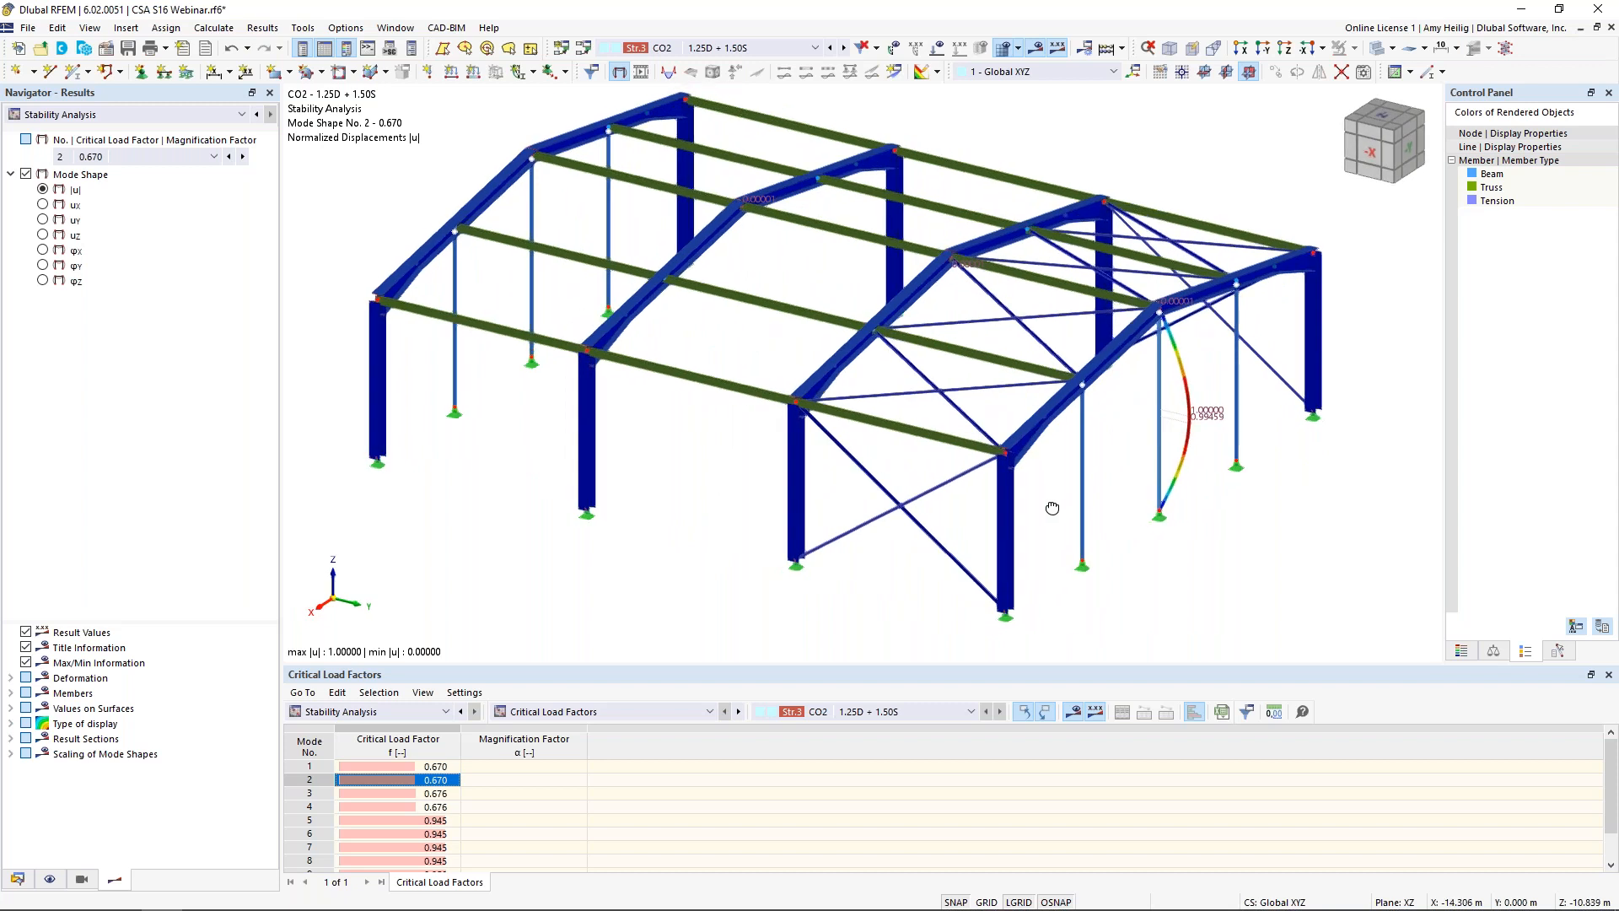
{"action": "left_click", "coordinate": [436, 792]}
{"action": "middle_click_drag", "start_coordinate": [524, 487], "coordinate": [800, 479], "text": "ctrl"}
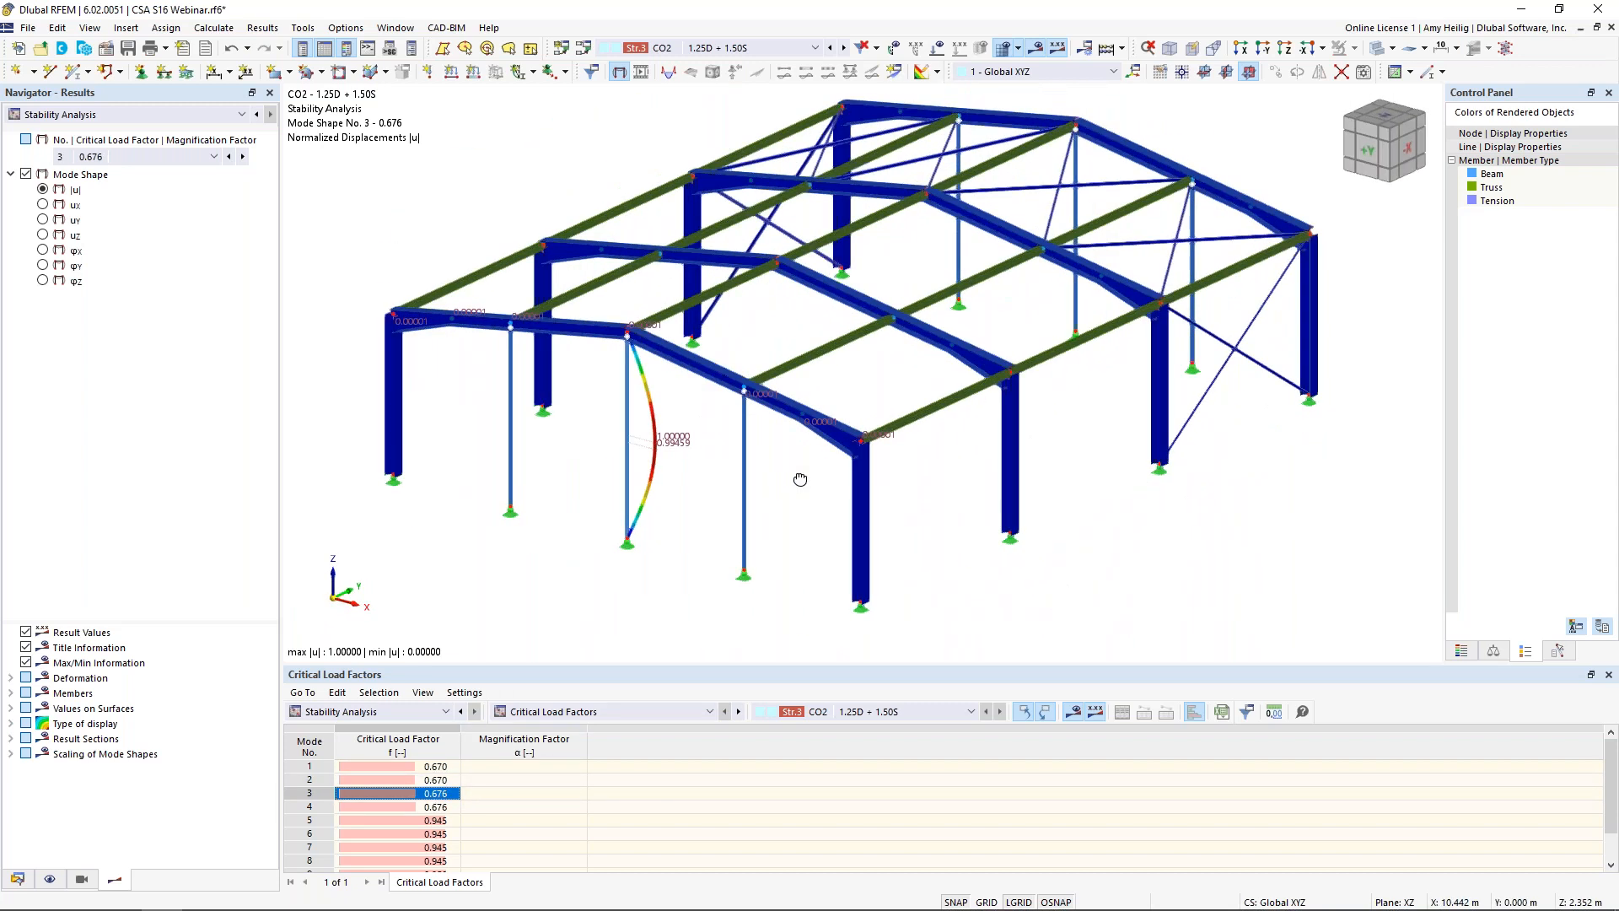
{"action": "left_click_drag", "start_coordinate": [686, 664], "coordinate": [687, 567]}
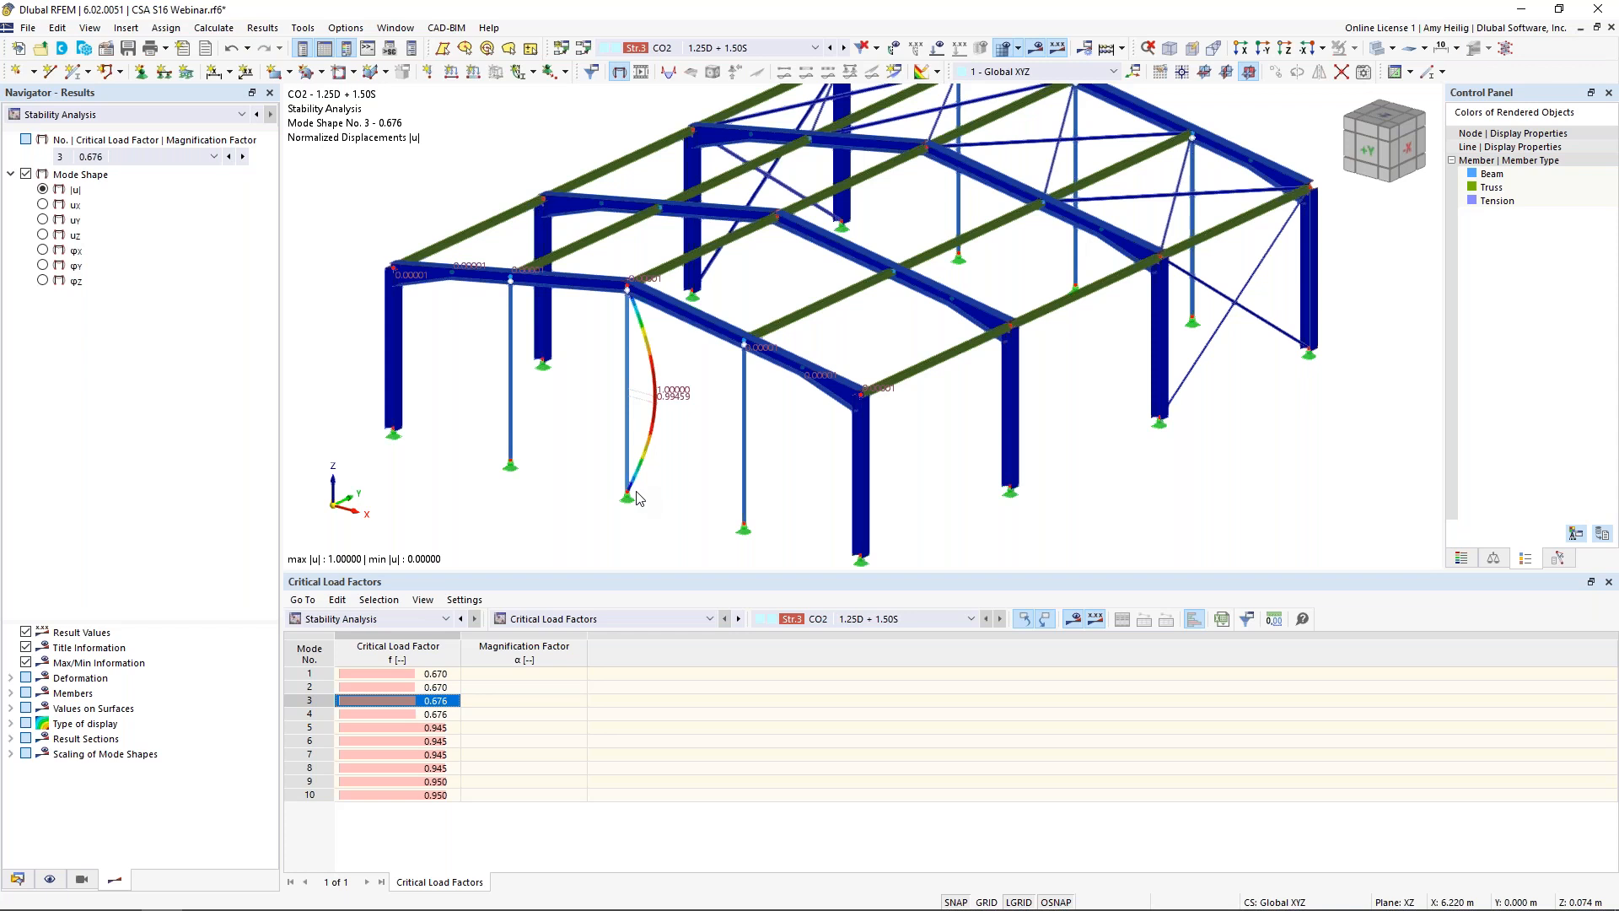
- Change the section of all six end-wall columns to 4 - W 130x24 | 3 - A992M, accepting deletion of the results
{"action": "middle_click_drag", "start_coordinate": [701, 423], "coordinate": [802, 385]}
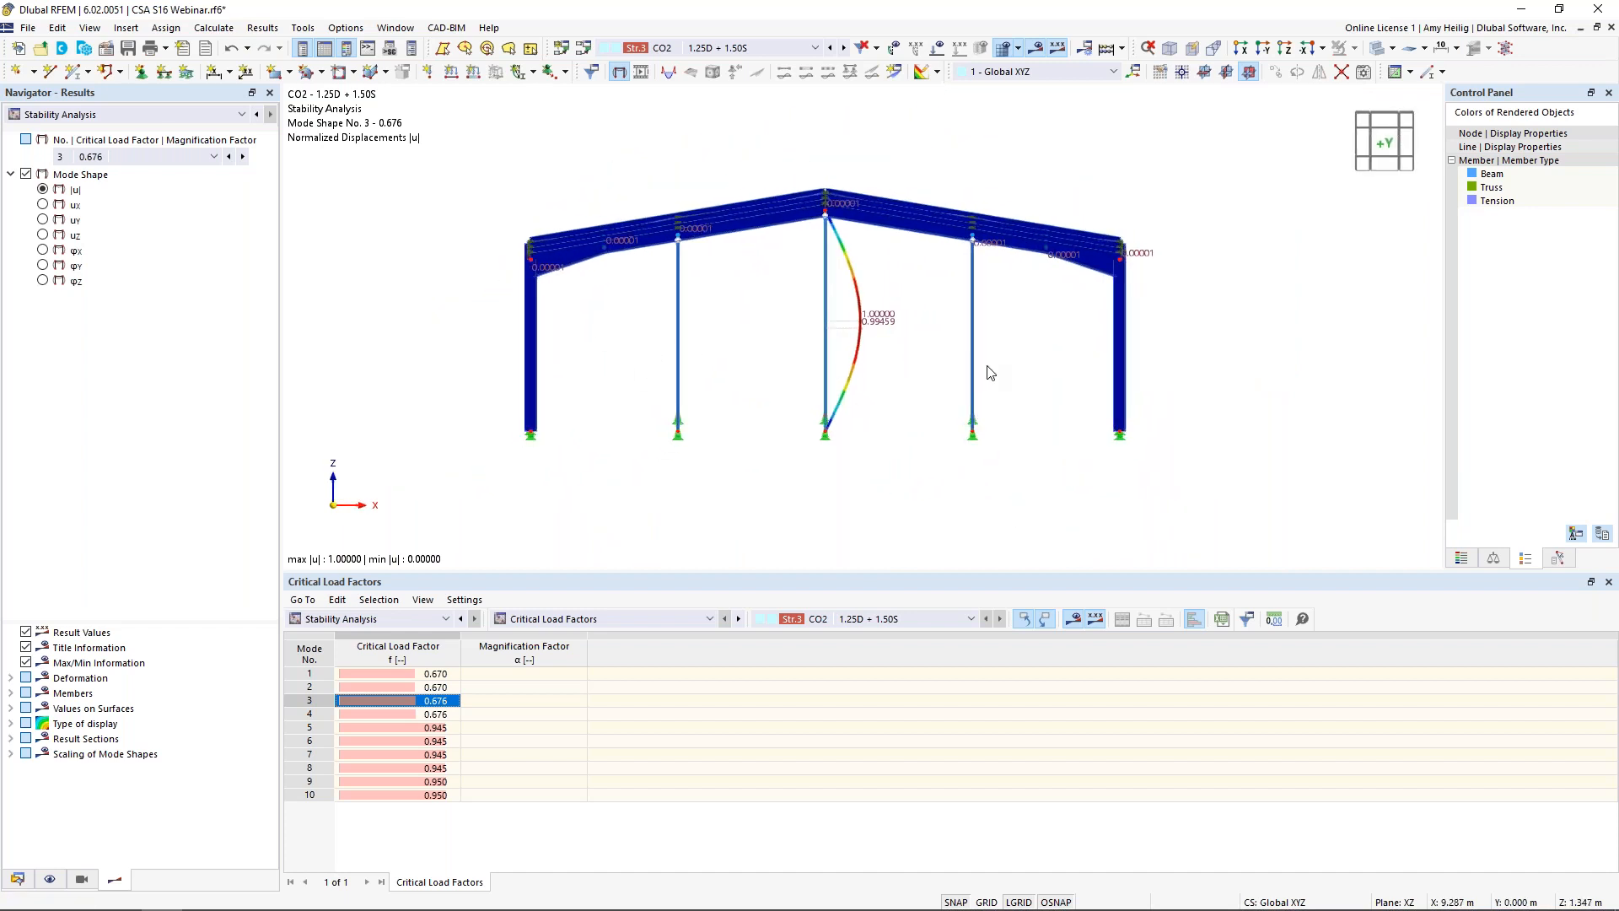
{"action": "left_click_drag", "start_coordinate": [1039, 372], "coordinate": [646, 301]}
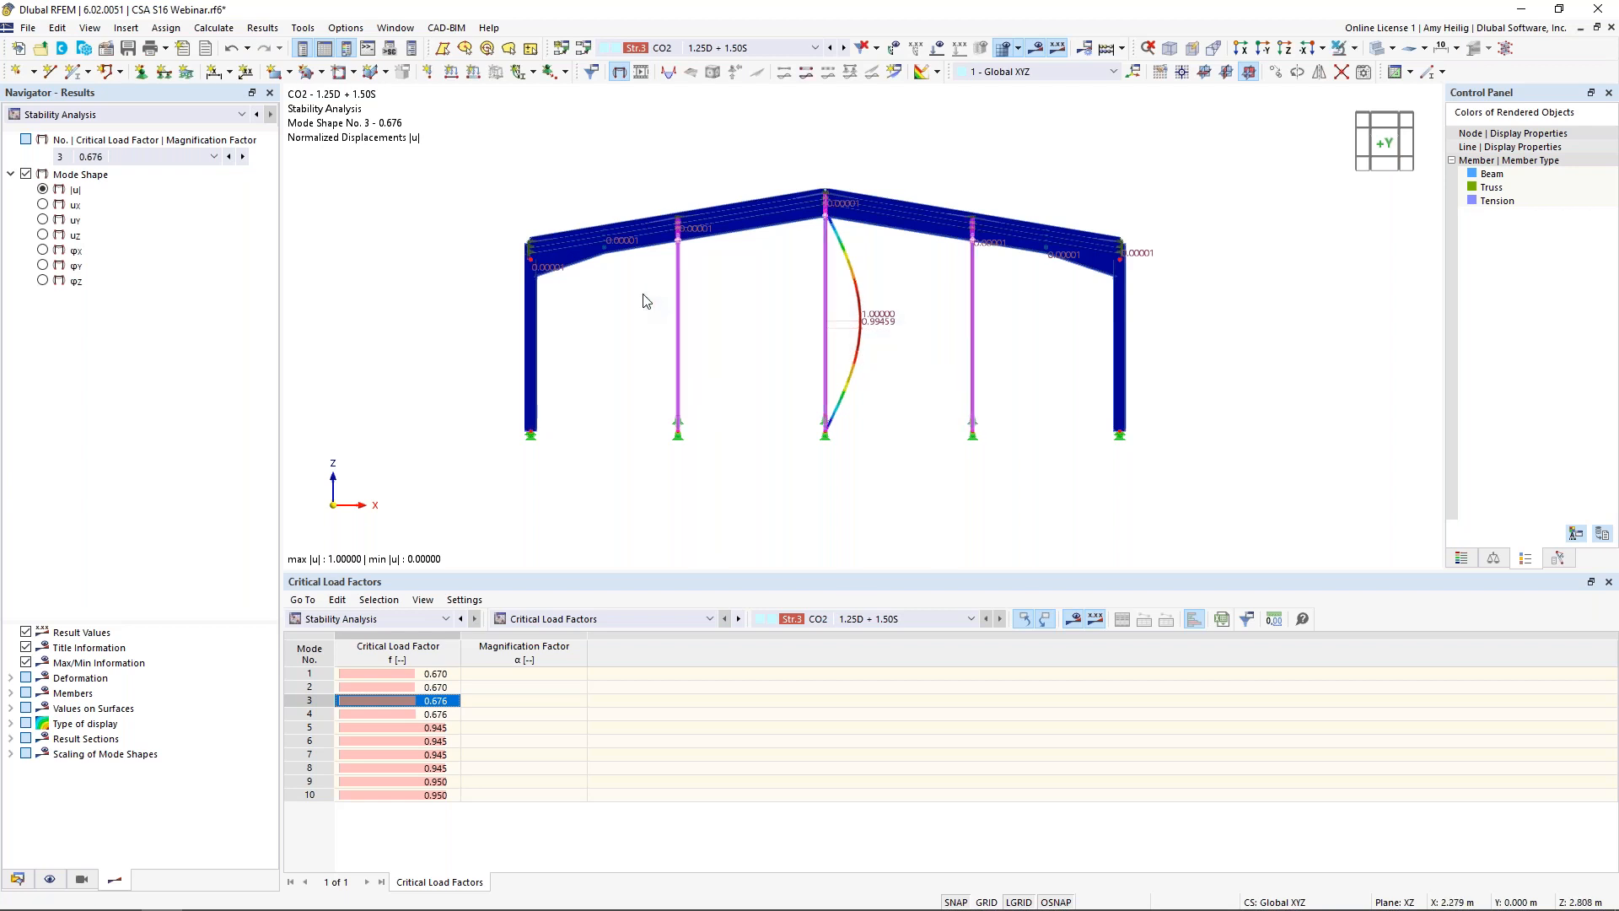
{"action": "double_click", "coordinate": [679, 326]}
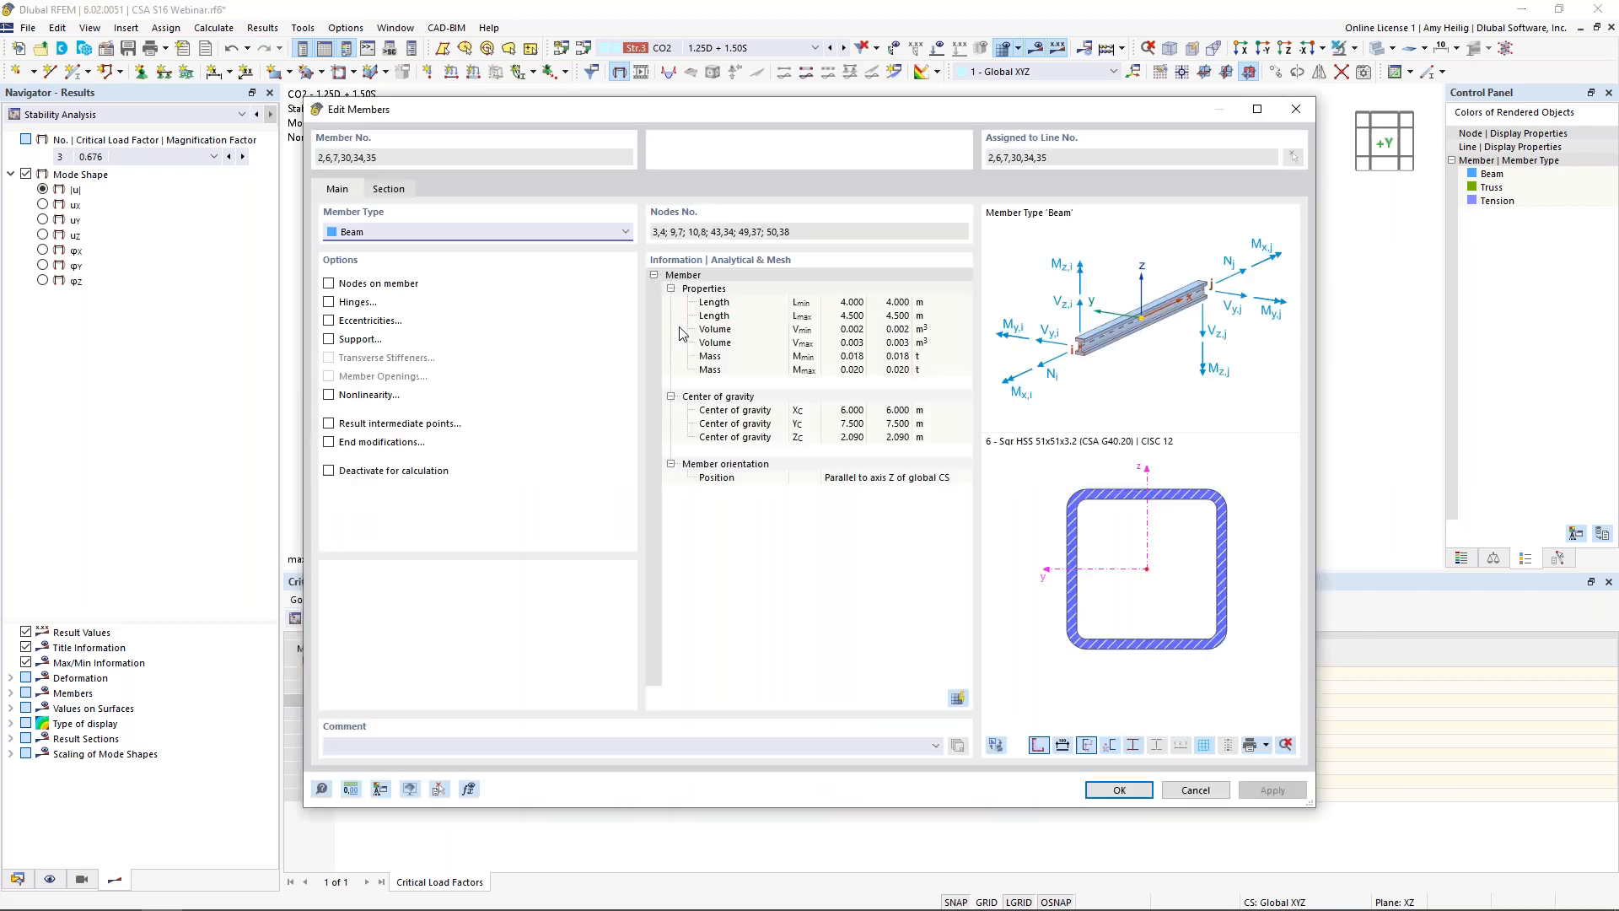
{"action": "left_click", "coordinate": [395, 191]}
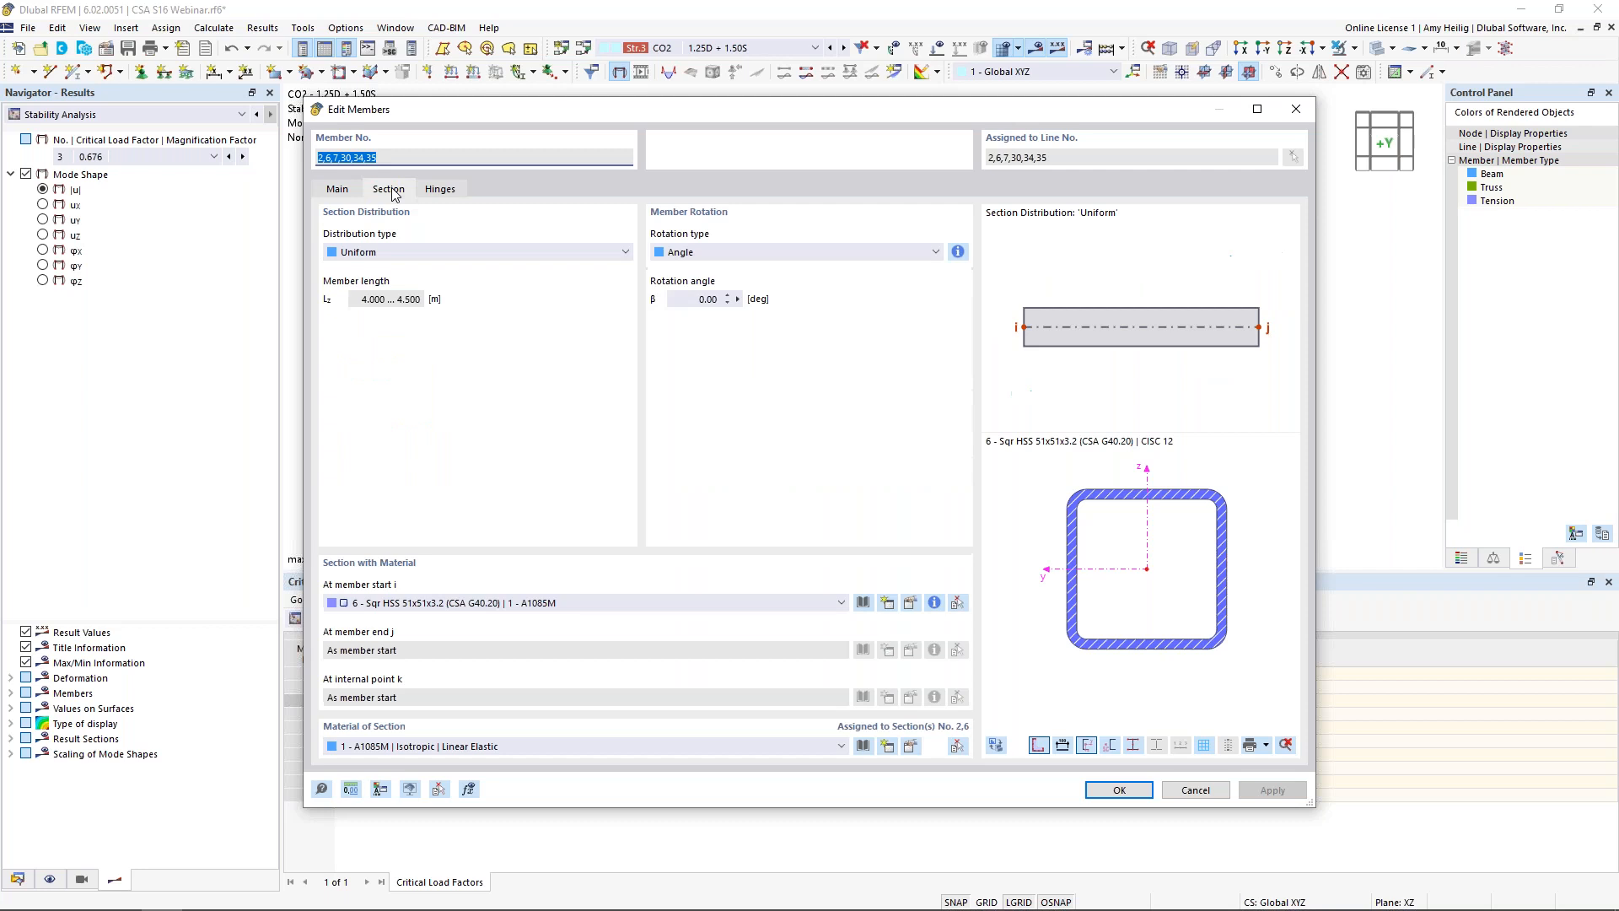
{"action": "left_click", "coordinate": [460, 604]}
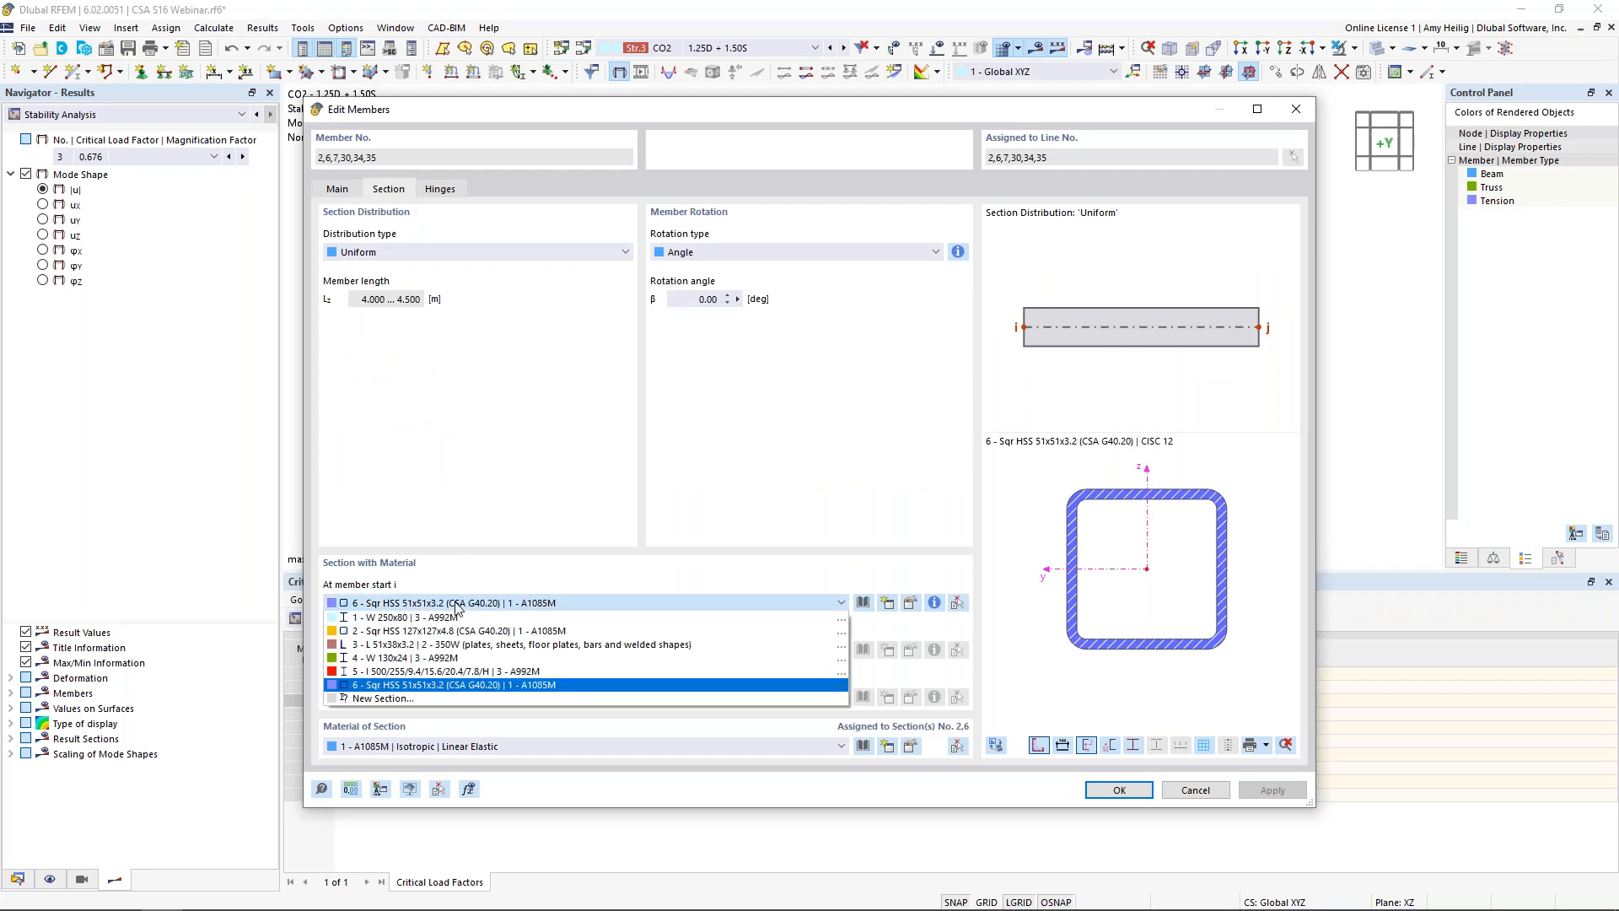
{"action": "left_click", "coordinate": [445, 658]}
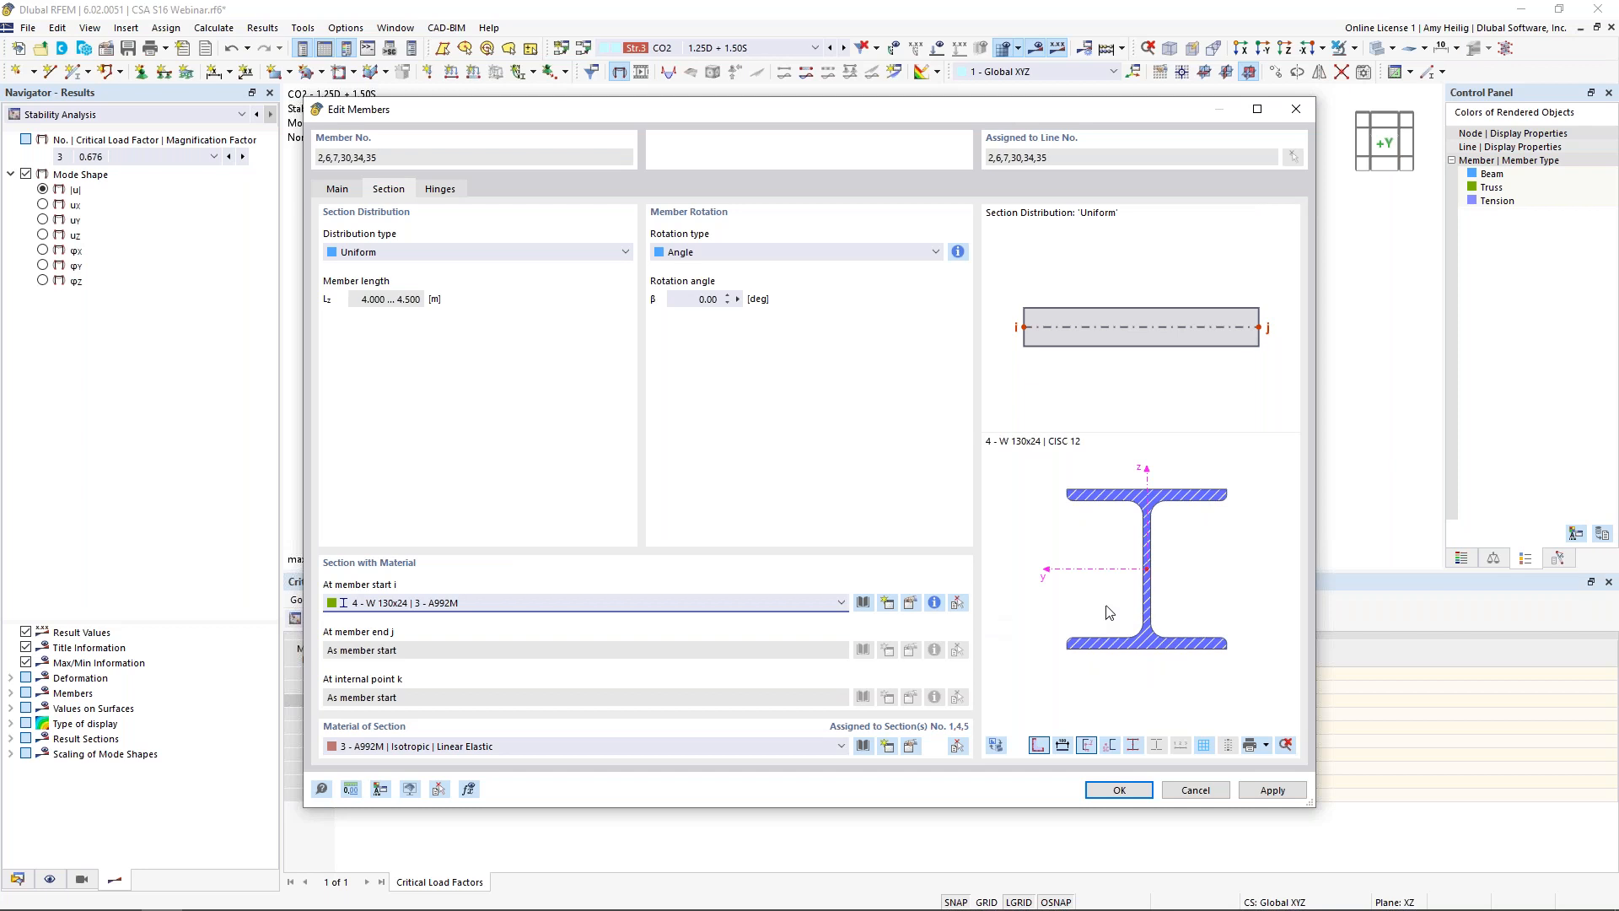
{"action": "left_click", "coordinate": [1117, 790]}
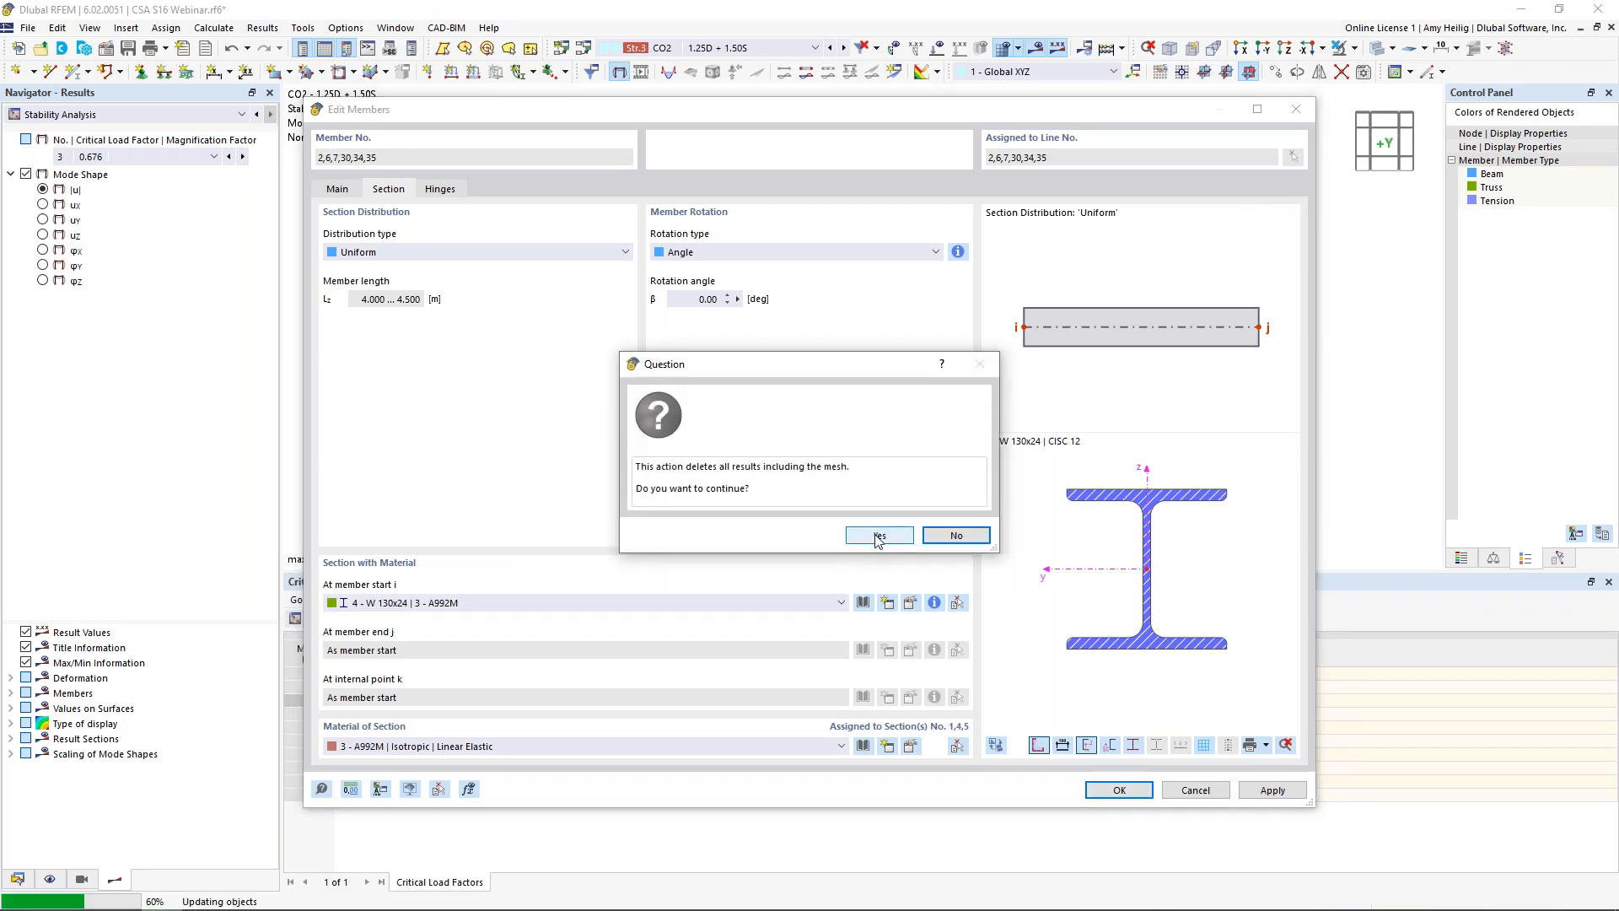
{"action": "left_click", "coordinate": [878, 538]}
- Set CO2's static analysis settings to SA2 - Second-order (P-Δ) | Picard | 100 | 1 and recalculate the combination
{"action": "middle_click_drag", "start_coordinate": [1064, 432], "coordinate": [1003, 465], "text": "ctrl"}
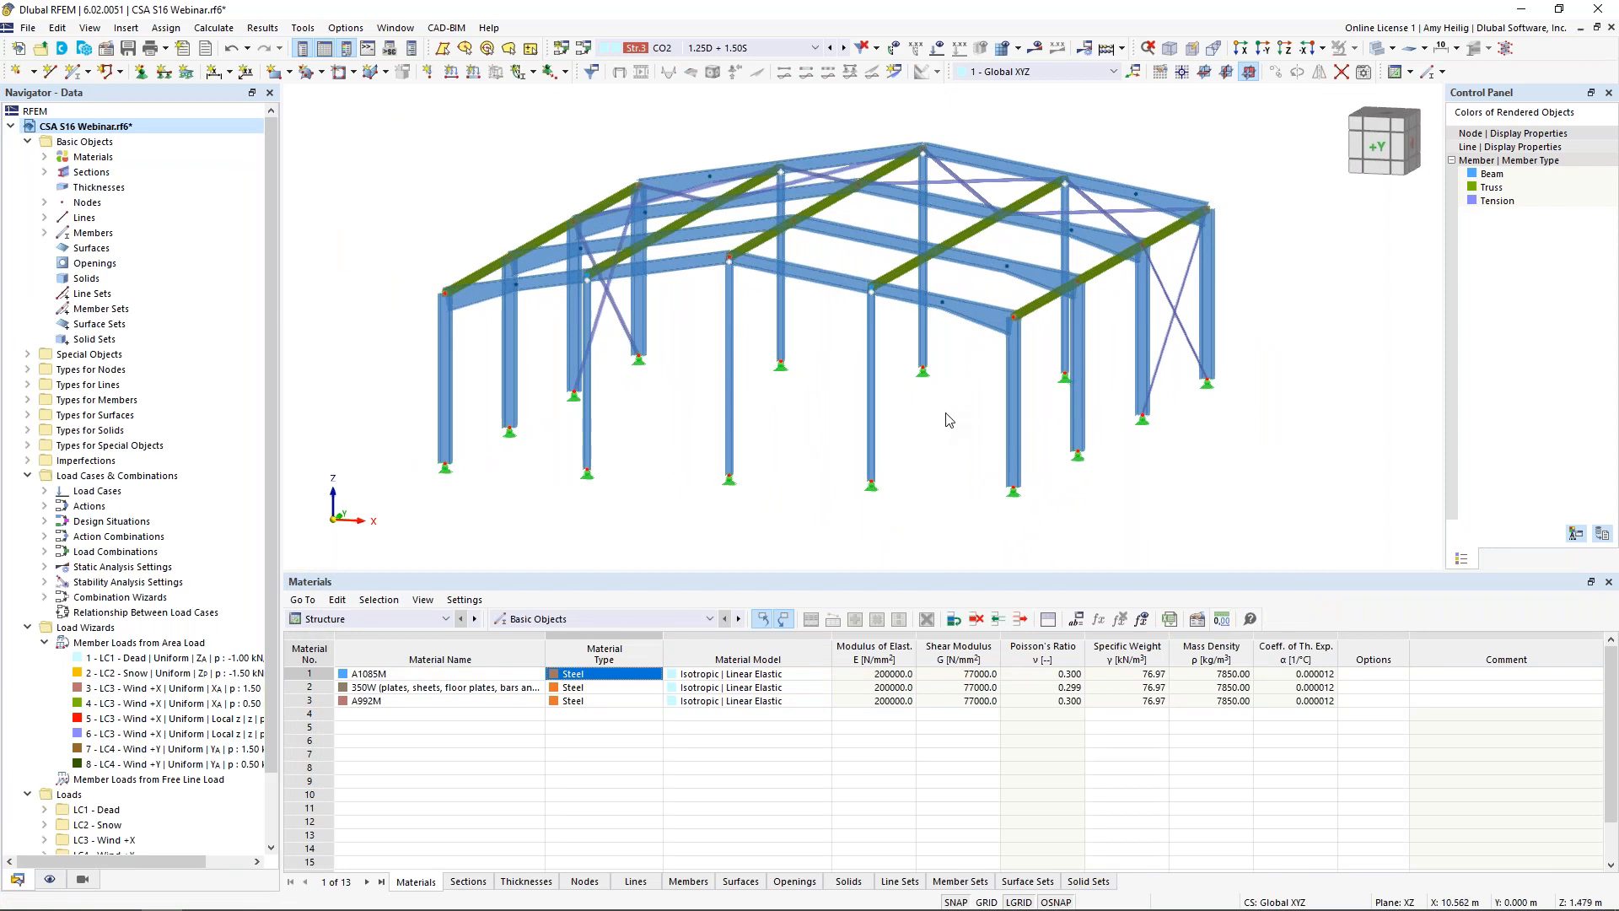
{"action": "left_click", "coordinate": [581, 49]}
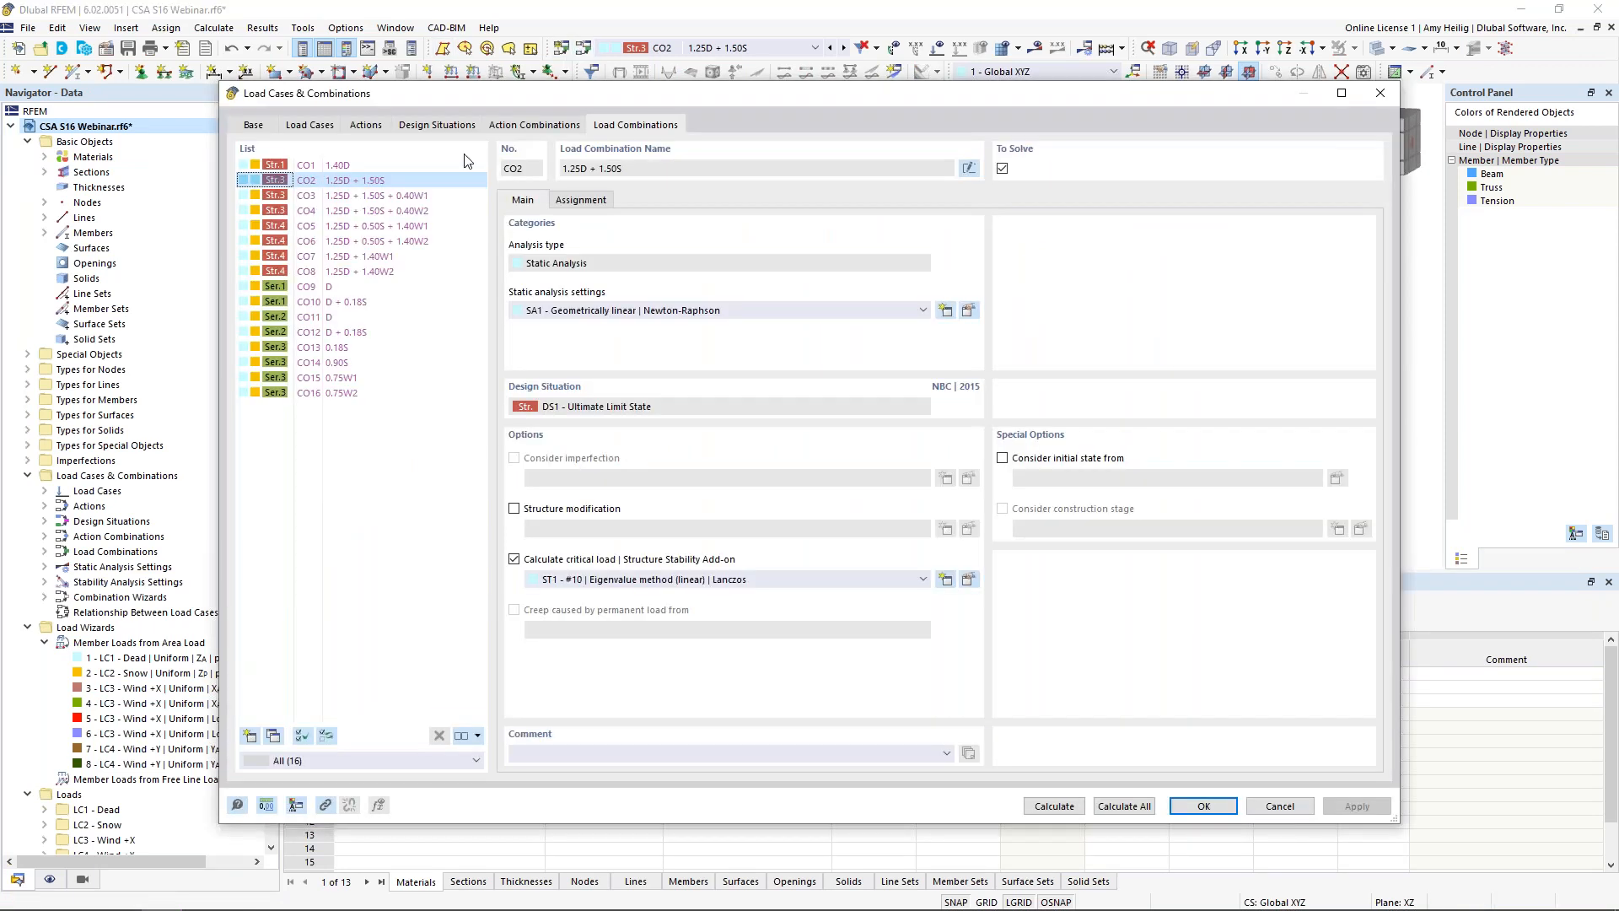
{"action": "left_click", "coordinate": [624, 312]}
{"action": "left_click", "coordinate": [621, 338]}
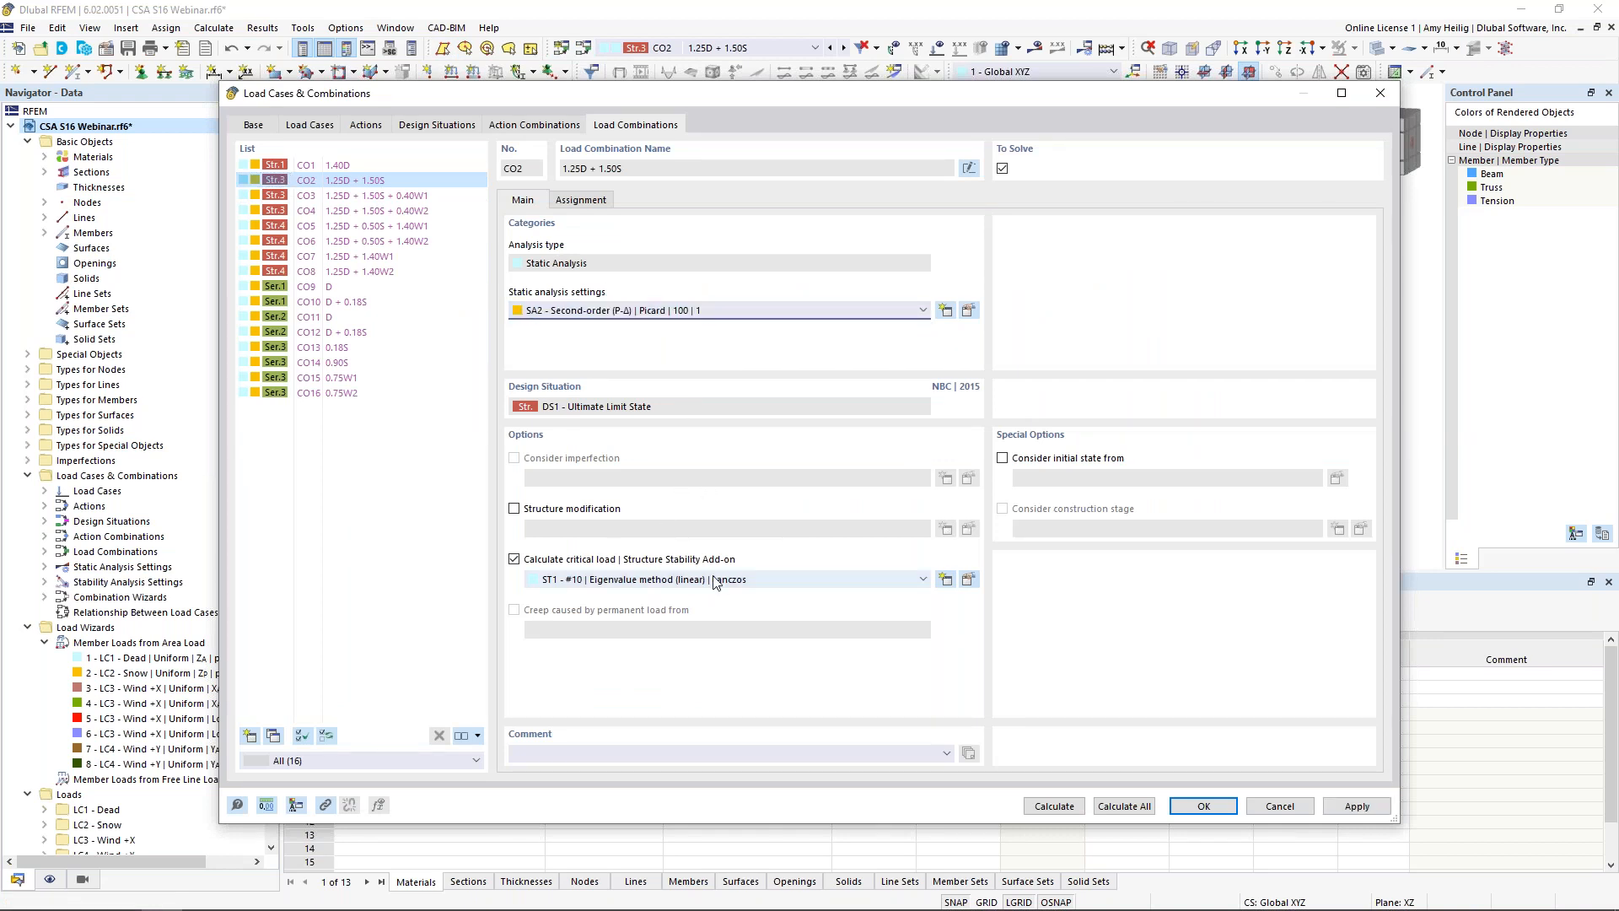
{"action": "left_click", "coordinate": [1064, 807]}
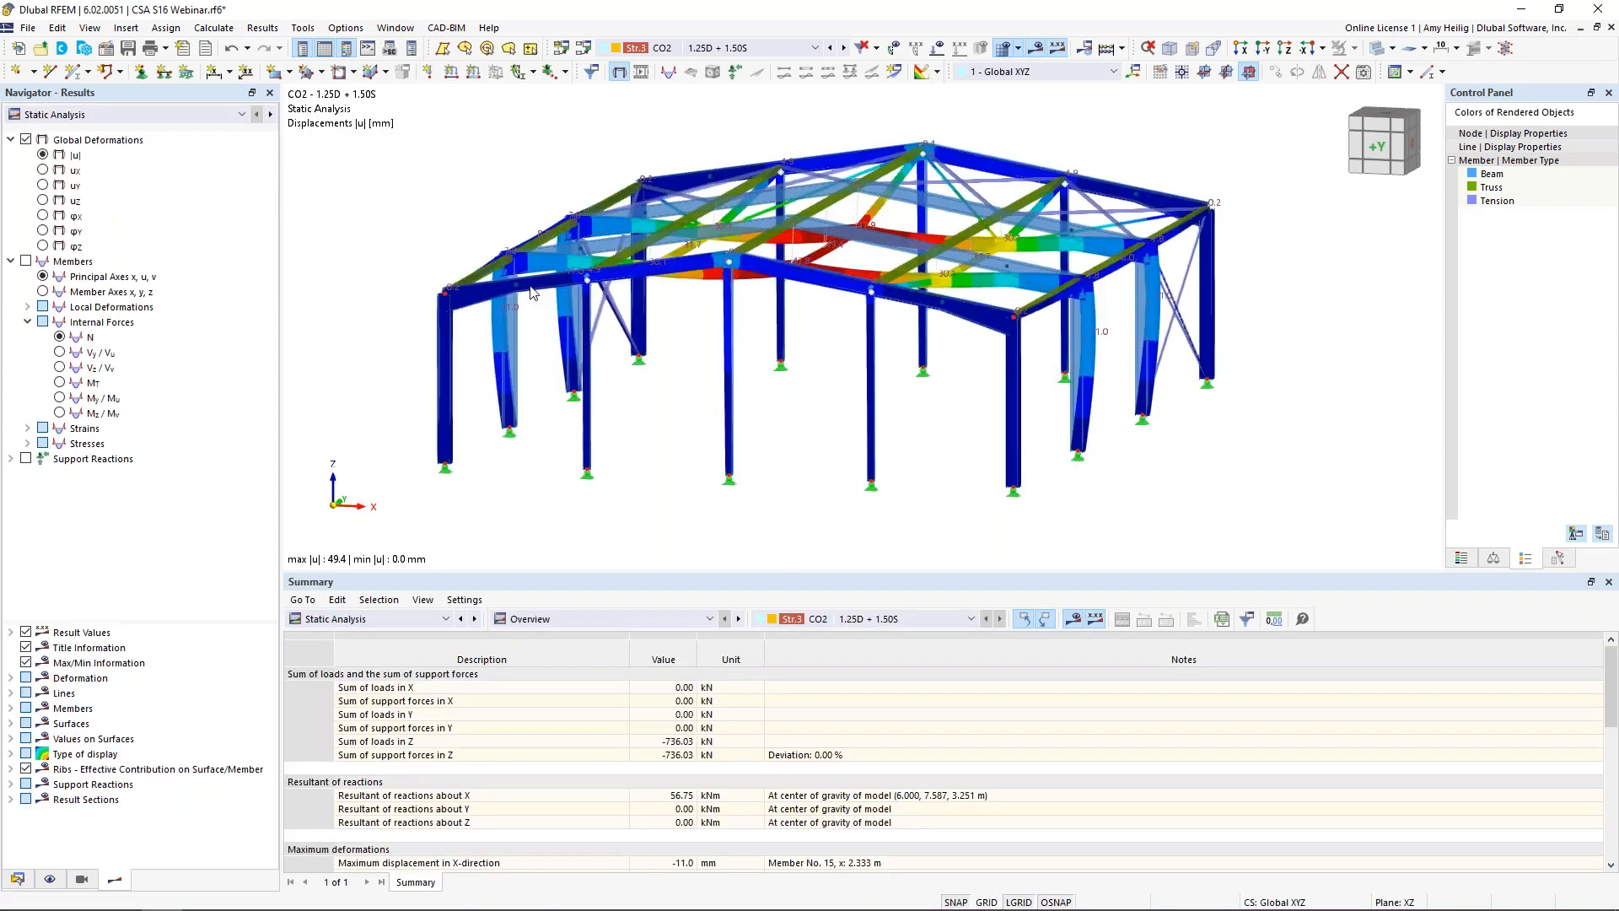
- Display the recalculated stability results and compare mode shapes 1 and 2 with their critical load and magnification factors
{"action": "left_click", "coordinate": [102, 118]}
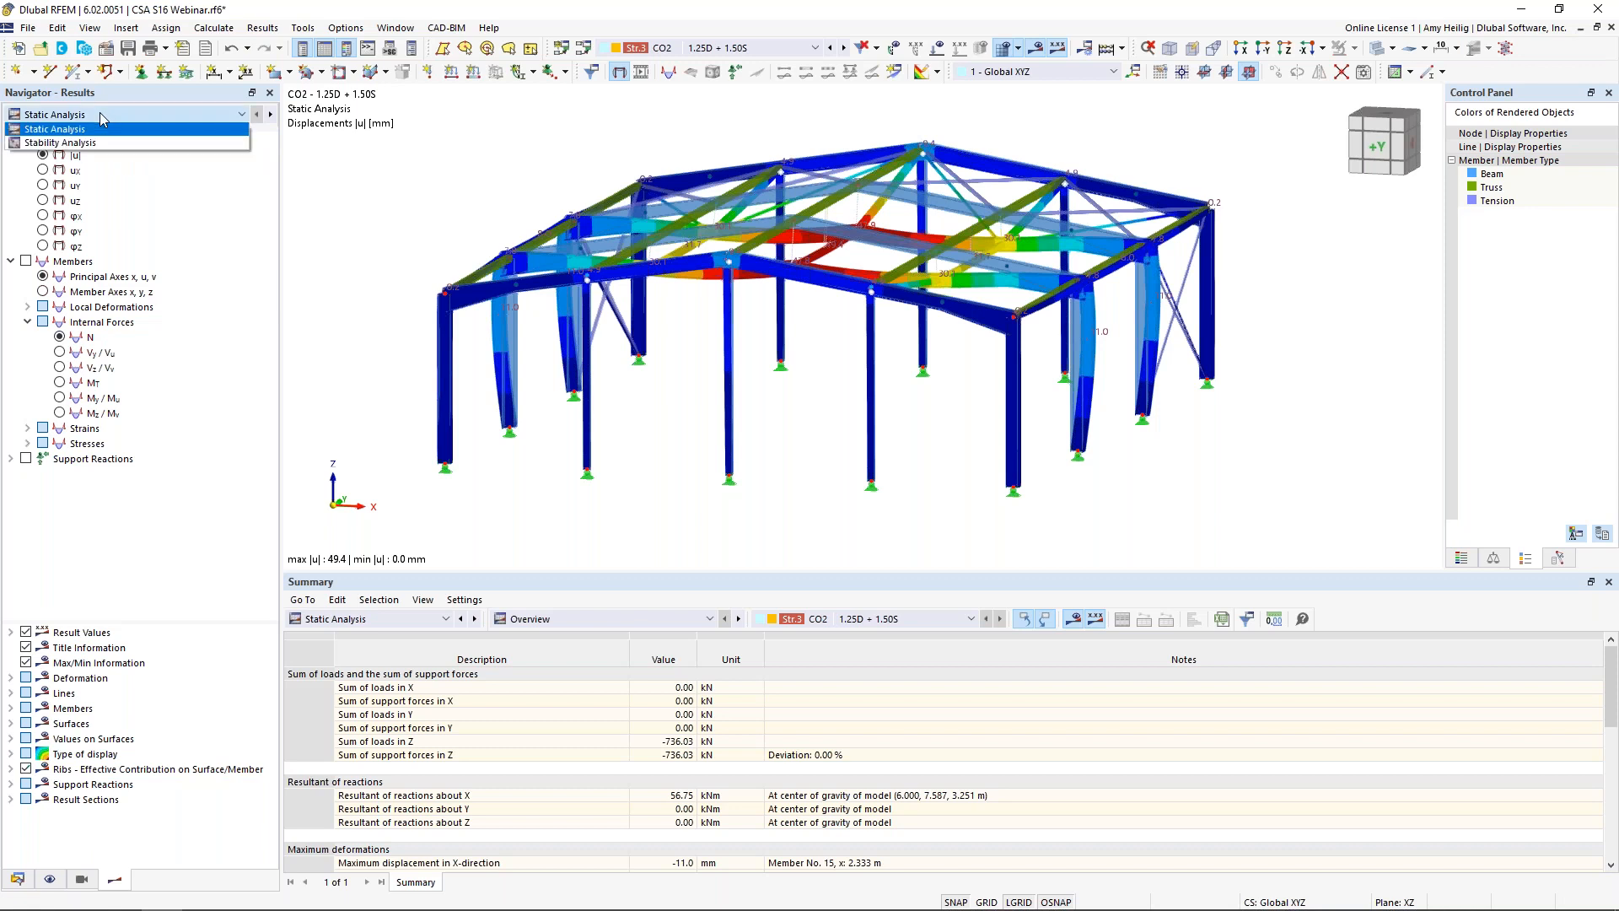
{"action": "left_click", "coordinate": [102, 143]}
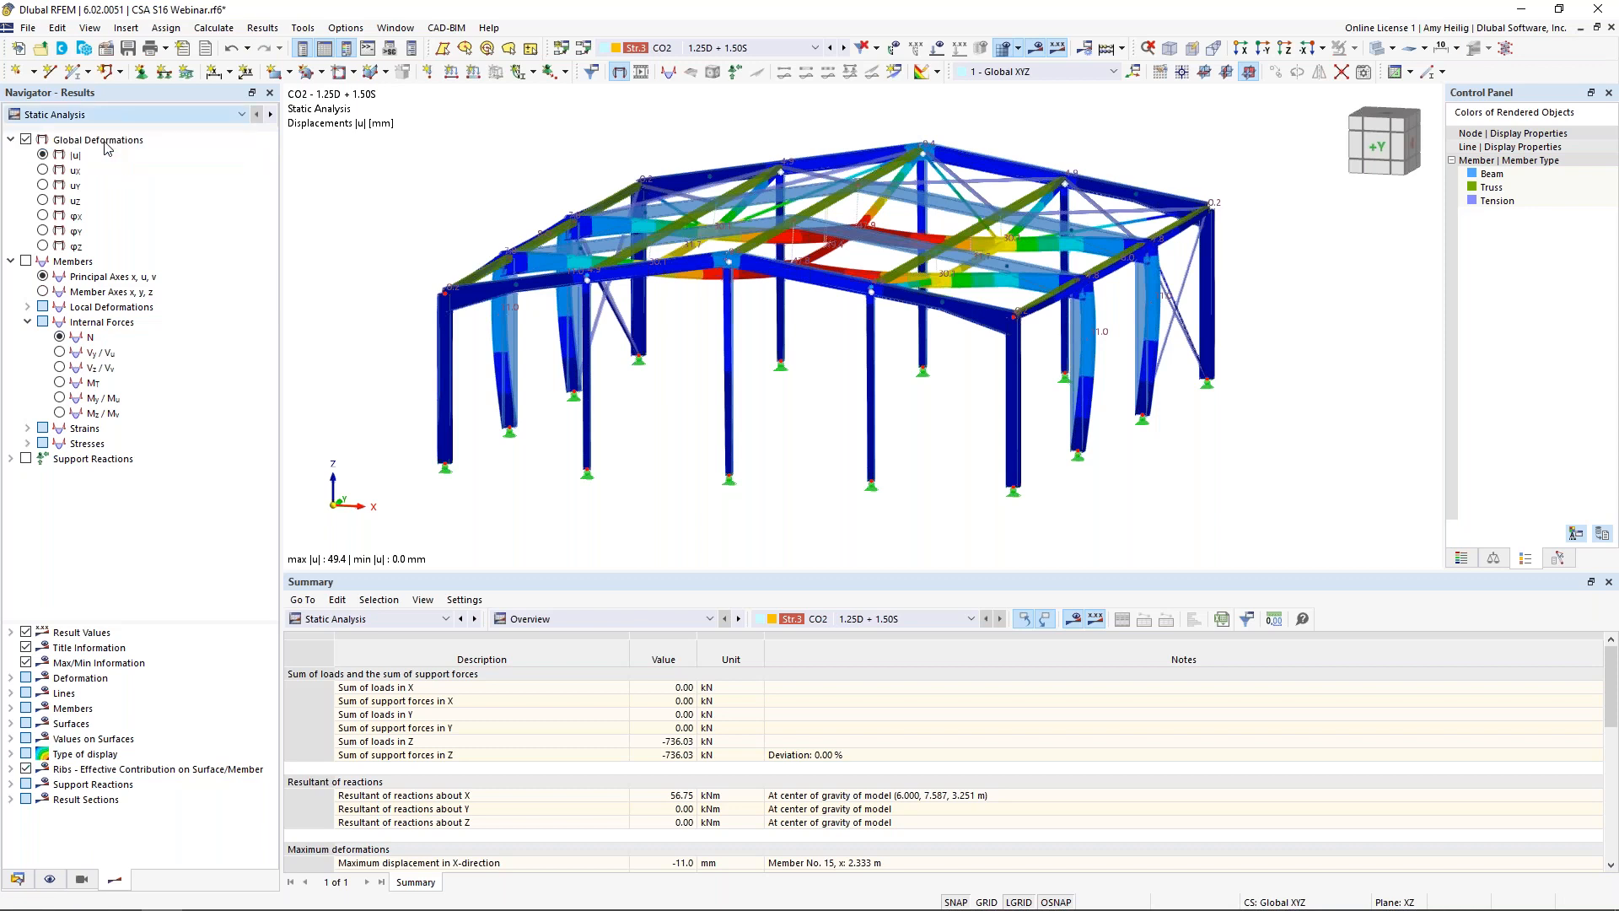
{"action": "middle_click_drag", "start_coordinate": [1281, 369], "coordinate": [896, 338], "text": "ctrl"}
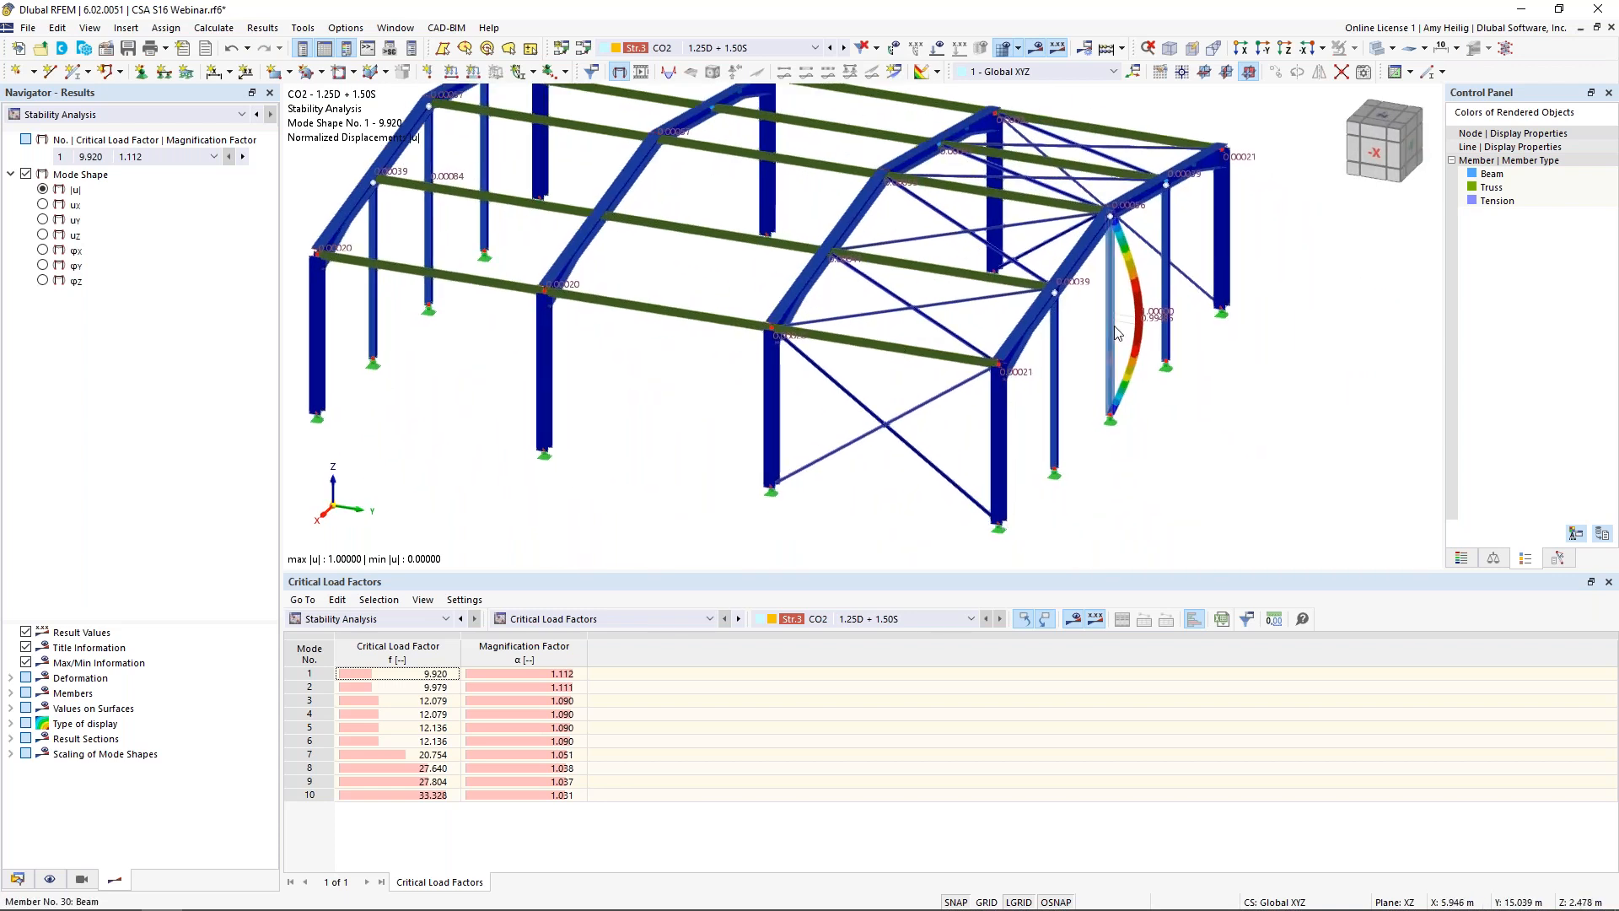
{"action": "left_click", "coordinate": [422, 688]}
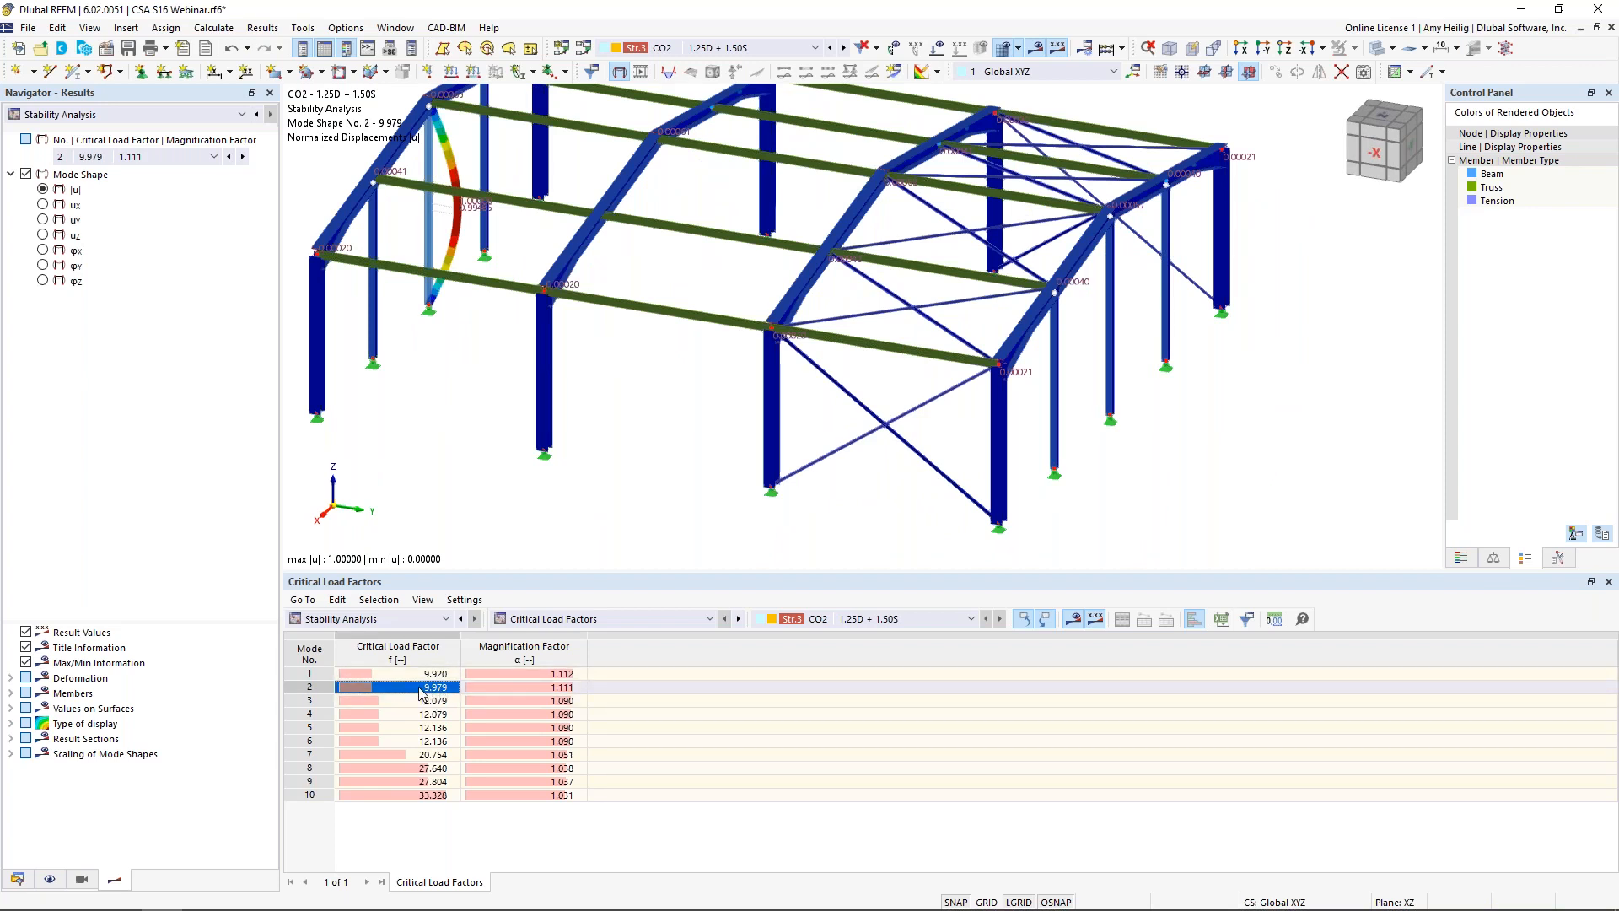
{"action": "key", "text": "Up"}
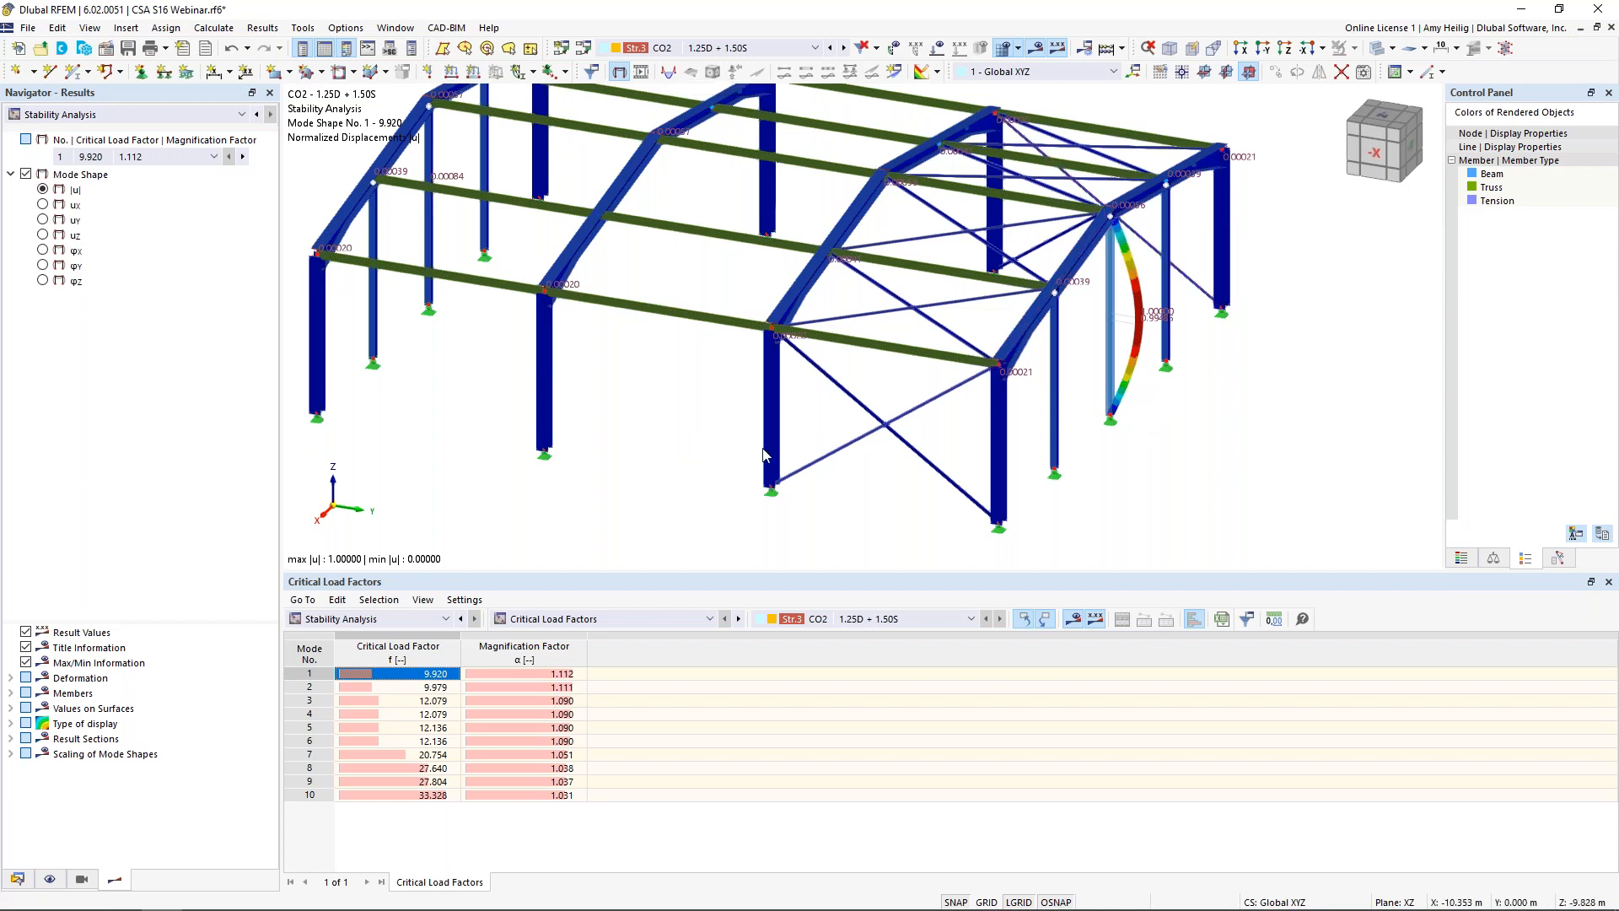
{"action": "middle_click_drag", "start_coordinate": [647, 417], "coordinate": [894, 427], "text": "ctrl"}
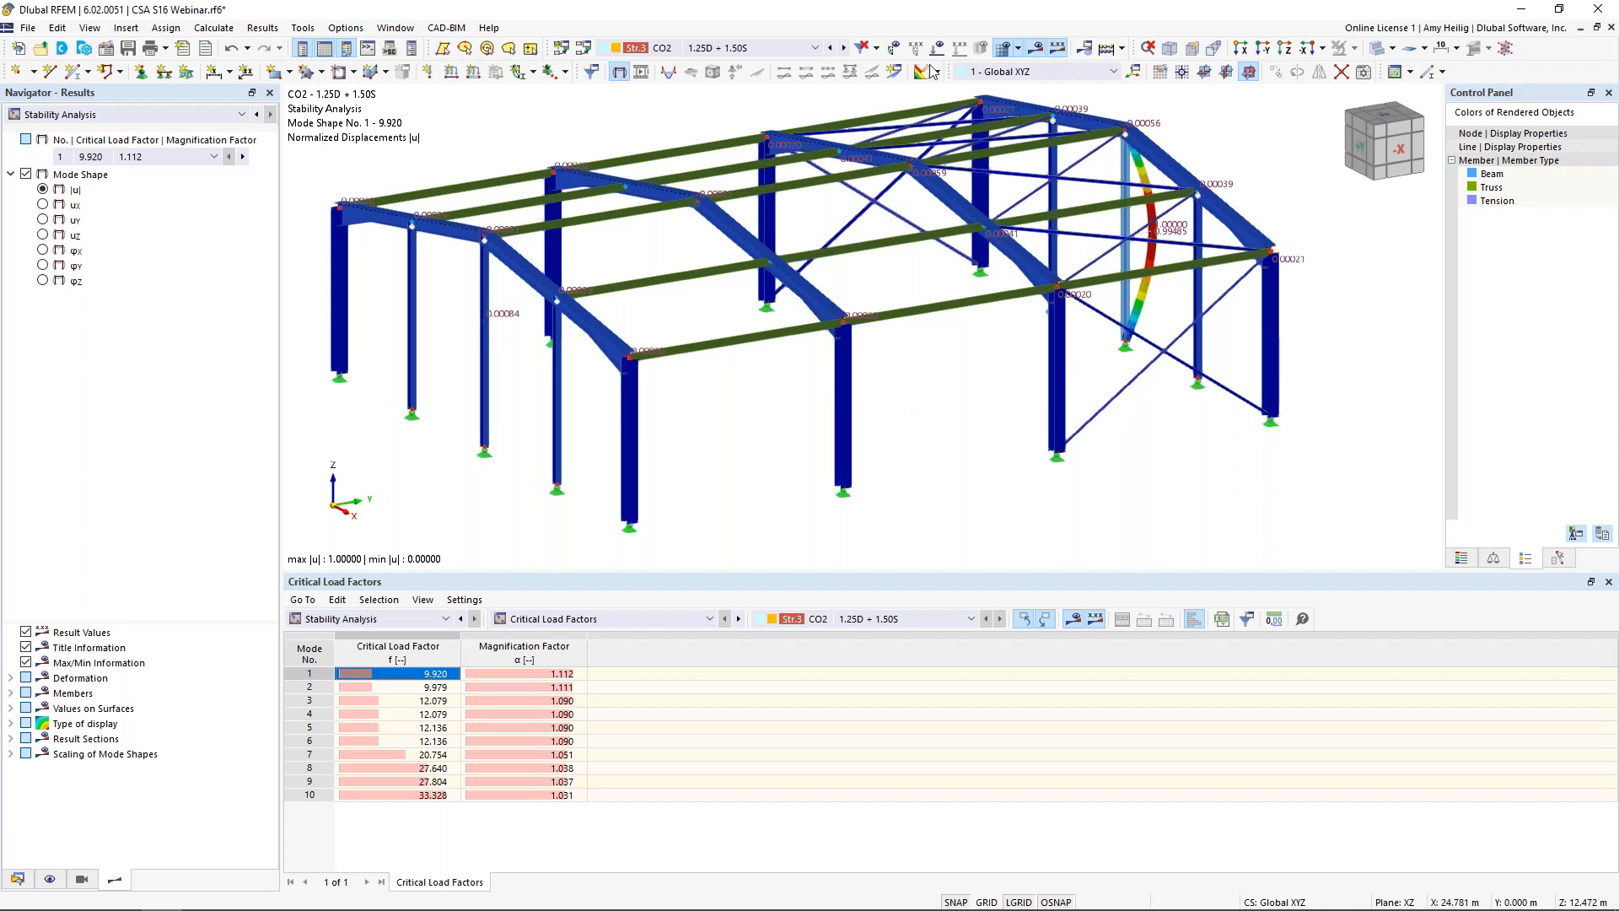
- Hide the results on the frame, then switch to the presentation slideshow and advance to the CSA S16:19 Stability Considerations slide
{"action": "left_click", "coordinate": [1026, 59]}
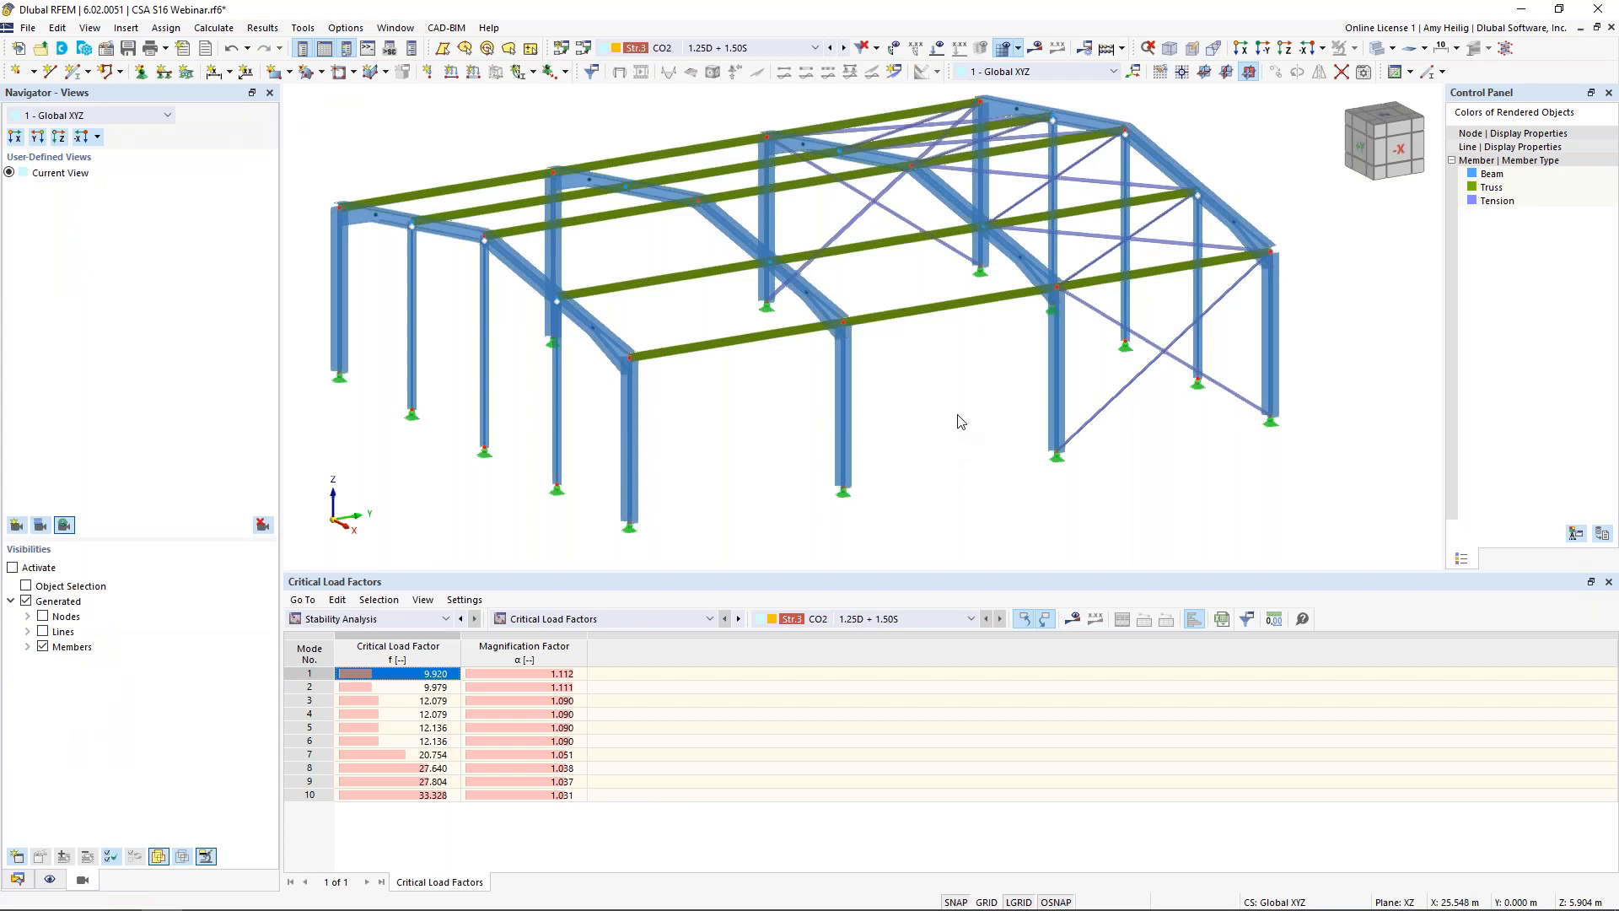
{"action": "key", "text": "super+Tab"}
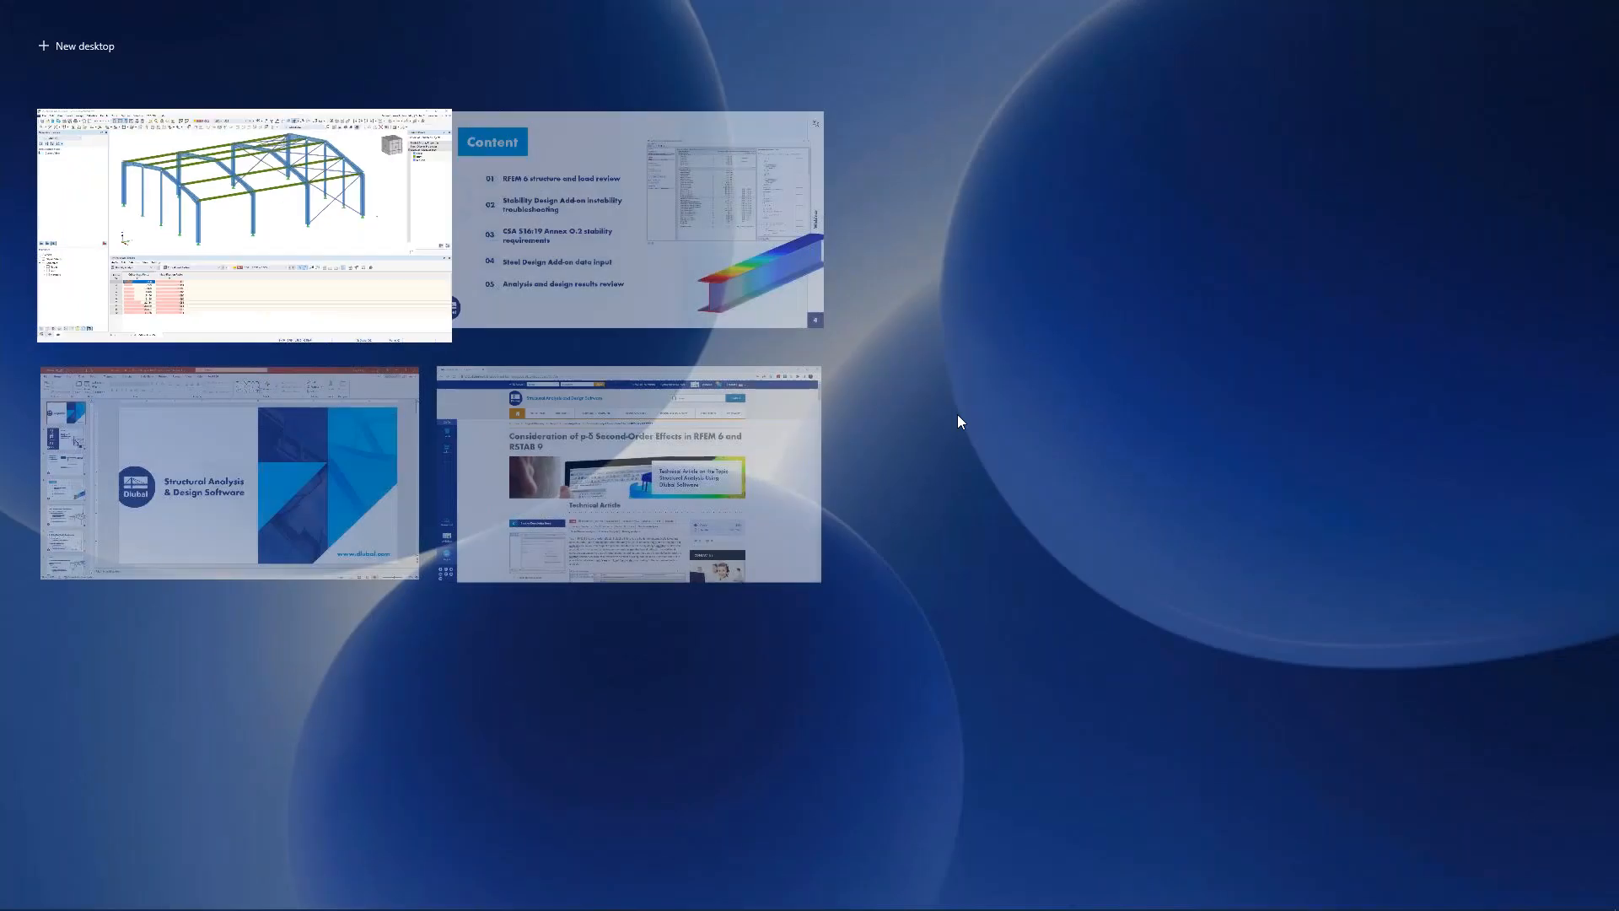
{"action": "left_click", "coordinate": [615, 253]}
{"action": "key", "text": "Right"}
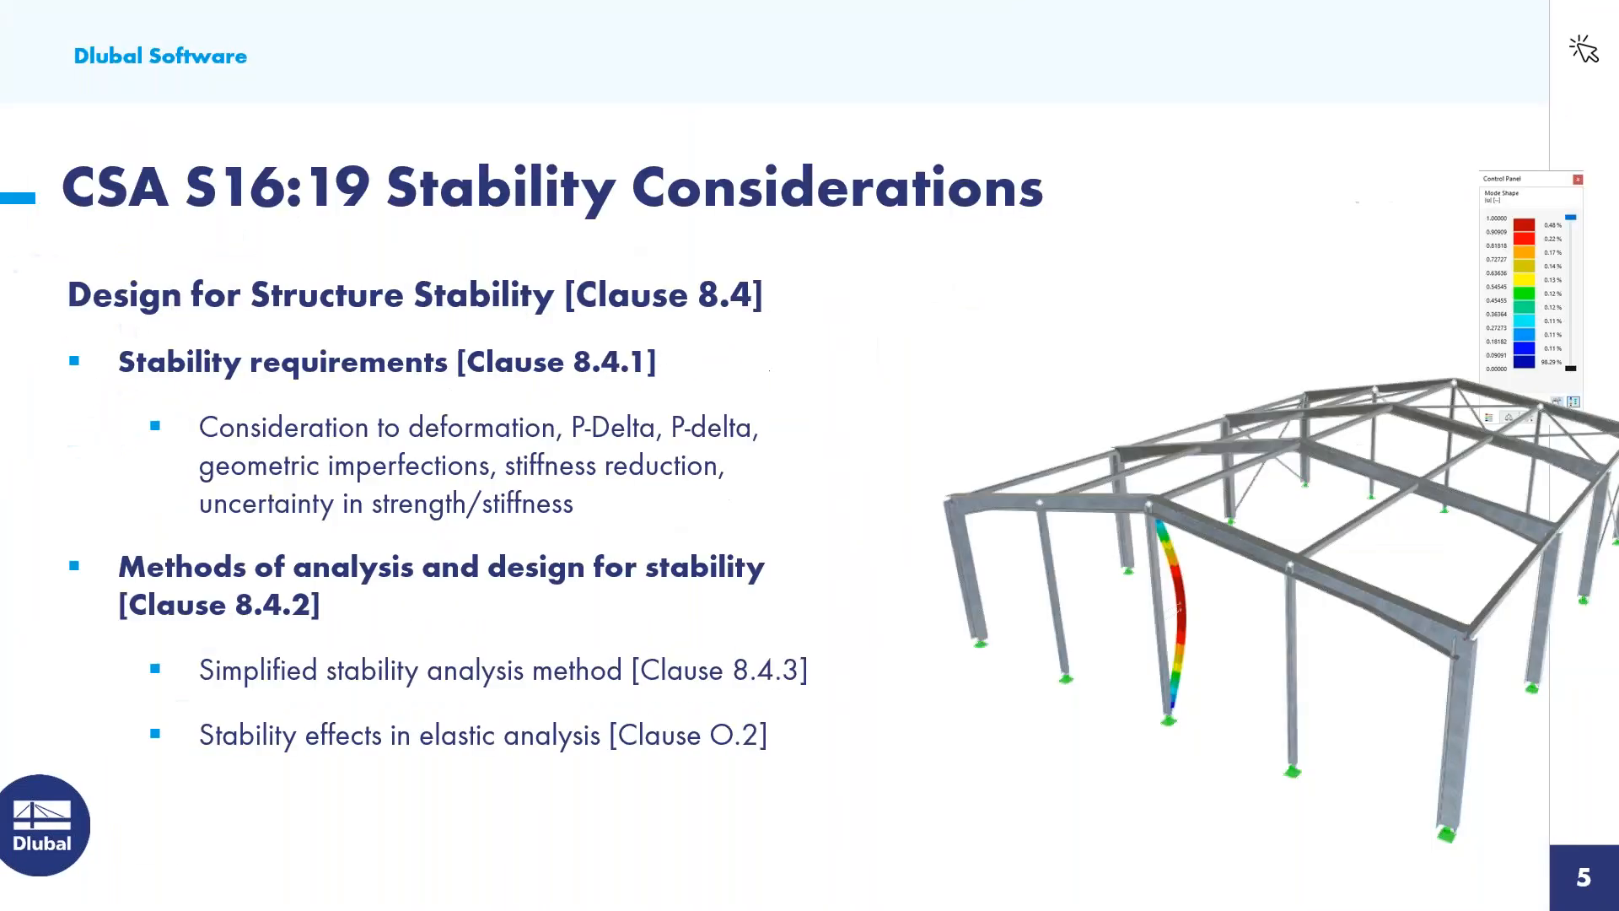
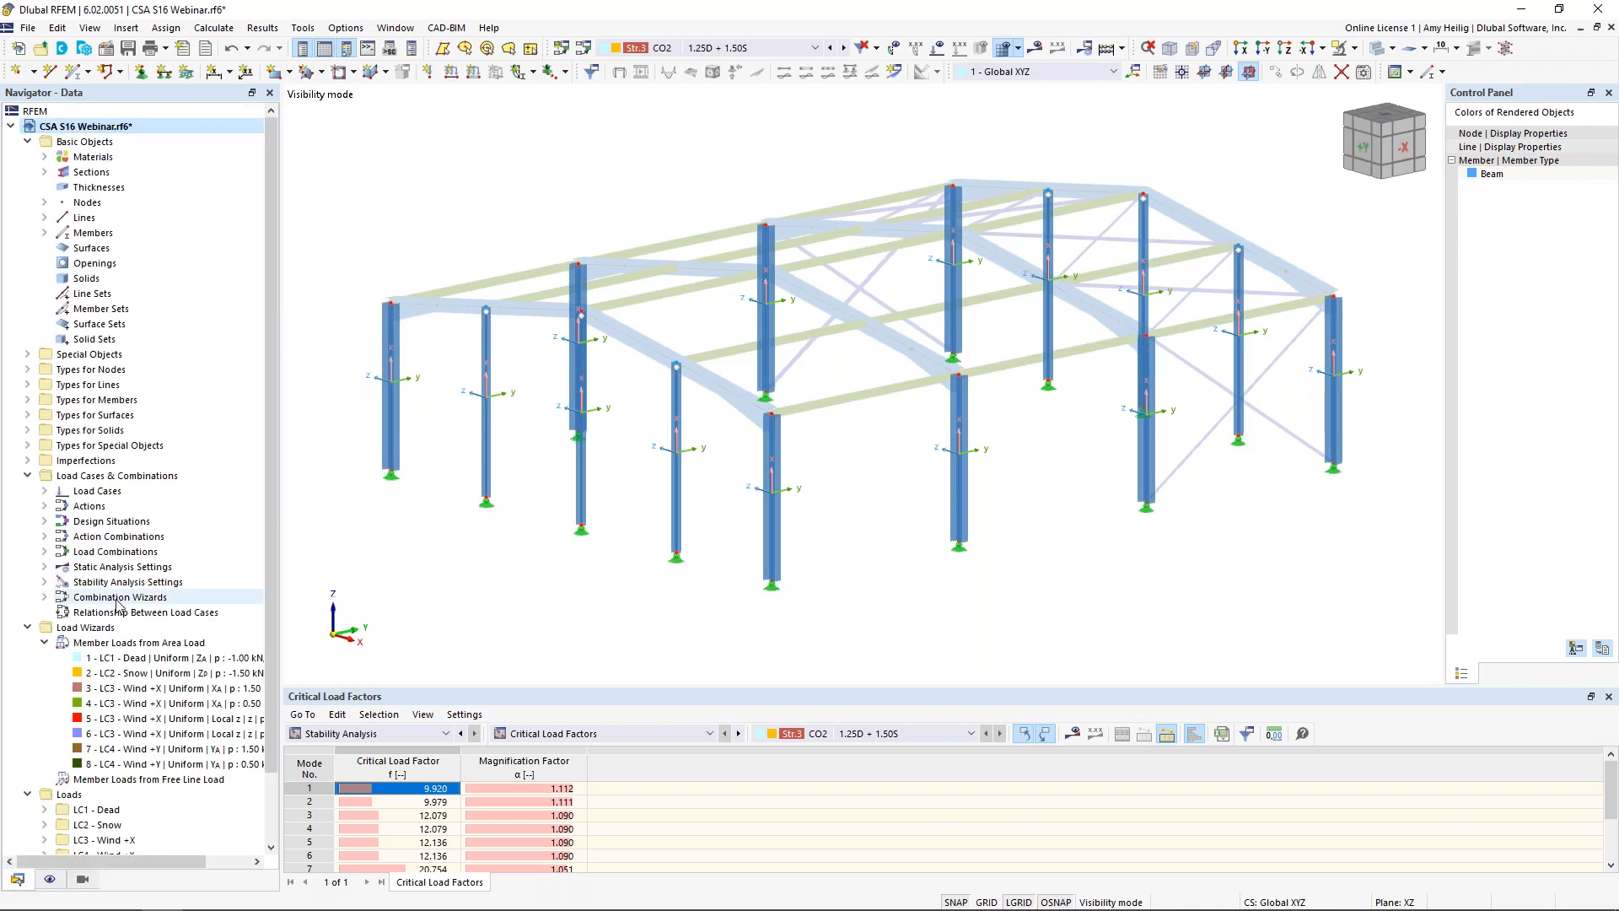
- Create an imperfection case named Imp. +X and copy it as a second case named Imp. +Y
{"action": "left_click", "coordinate": [27, 462]}
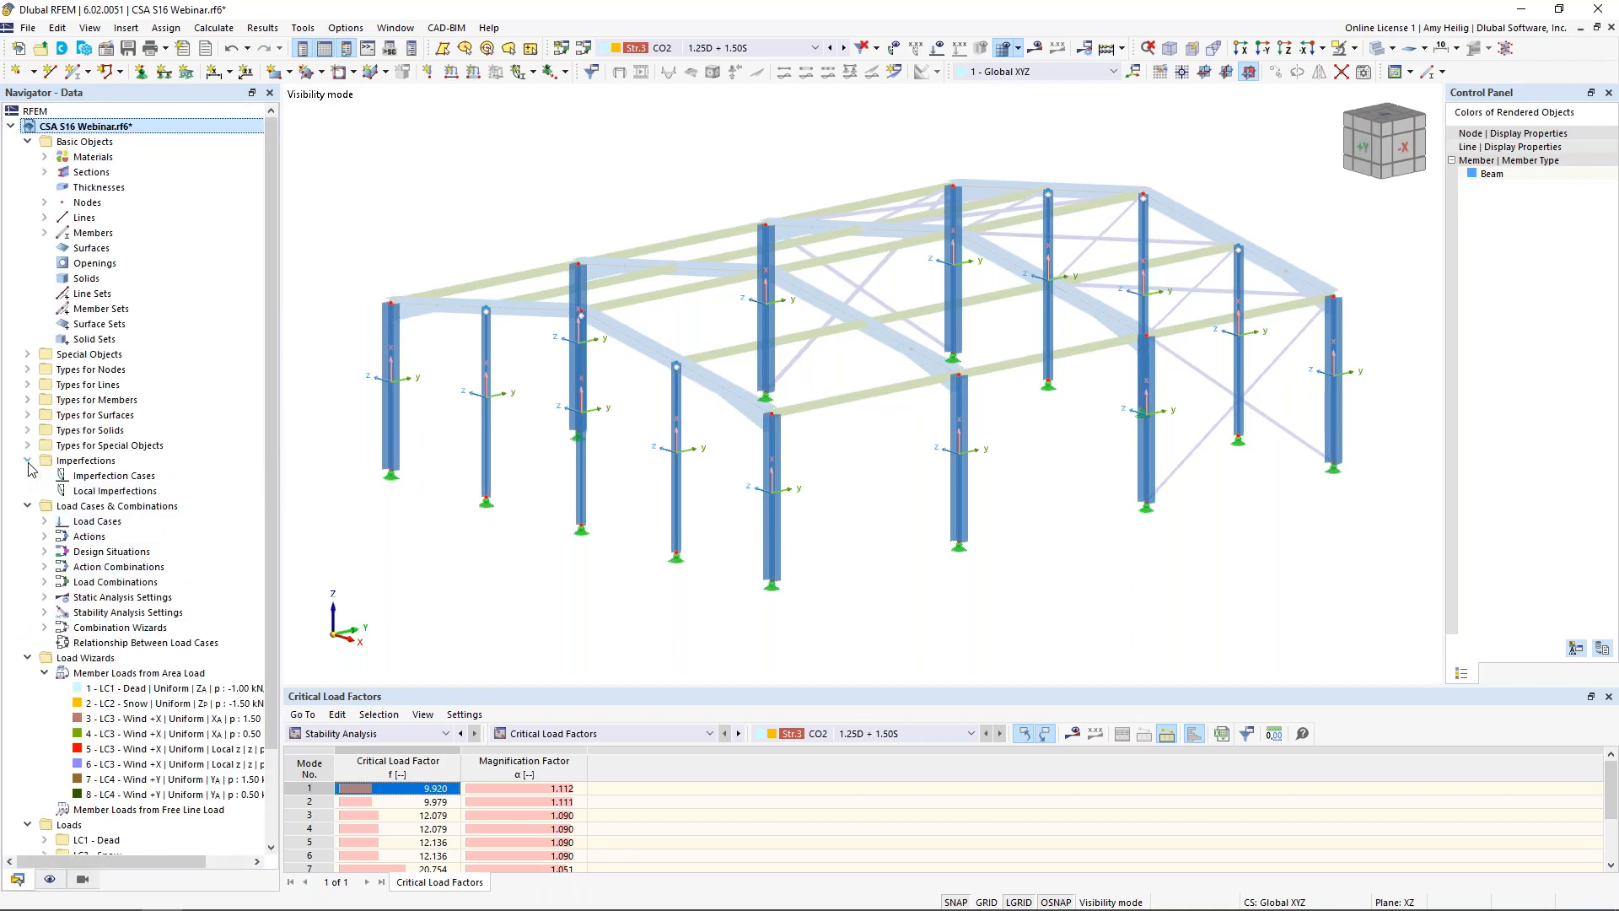
{"action": "right_click", "coordinate": [88, 480]}
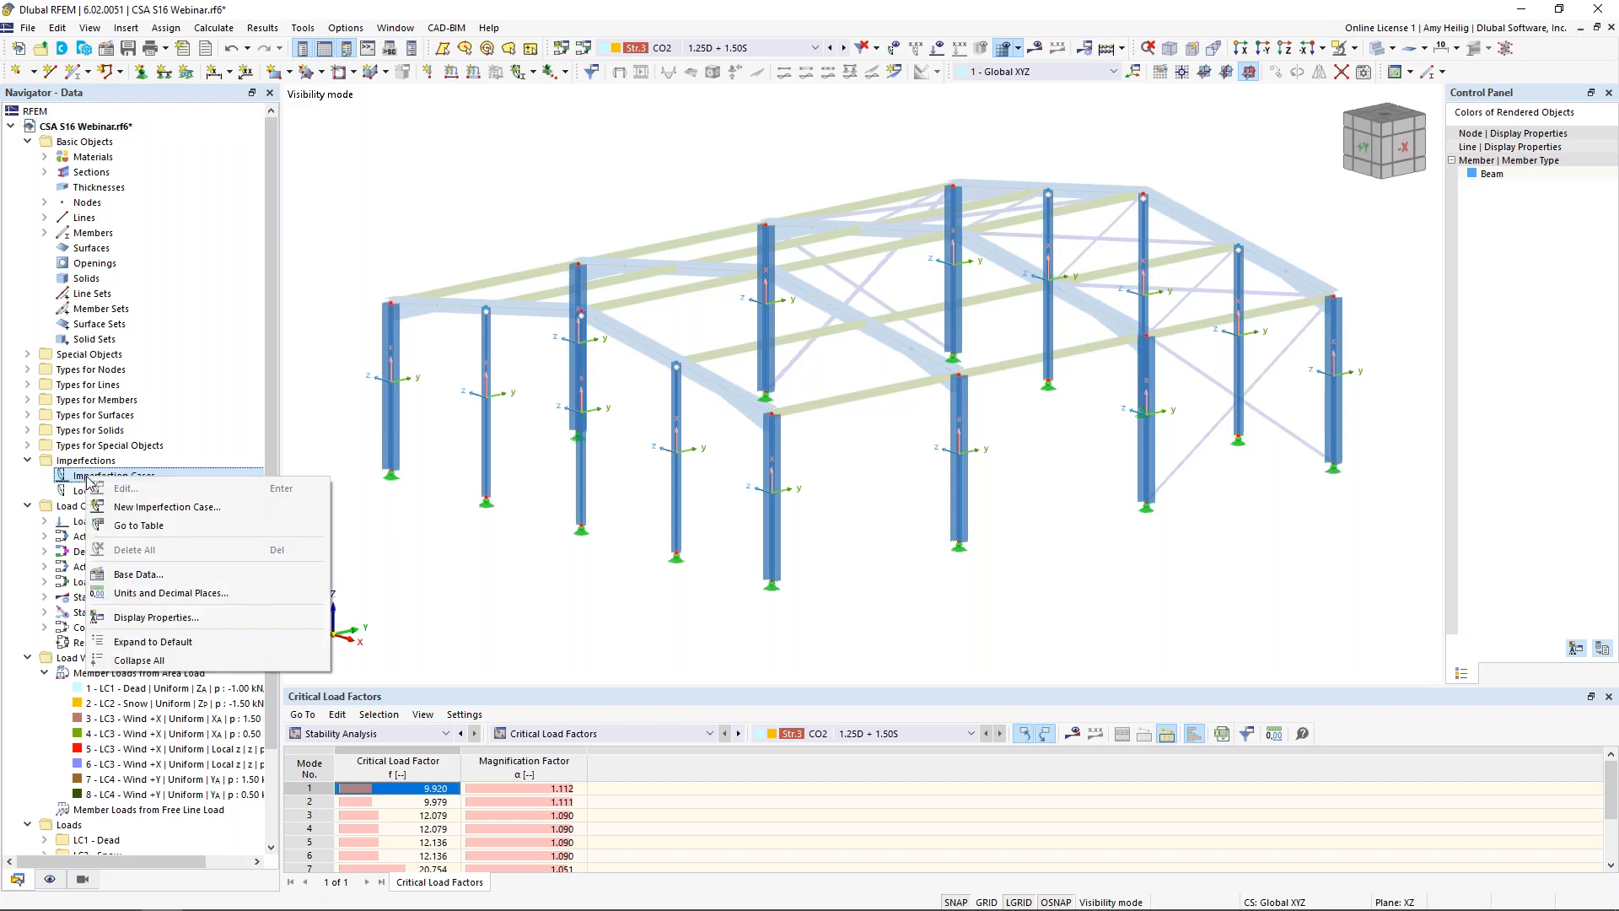
{"action": "left_click", "coordinate": [122, 507]}
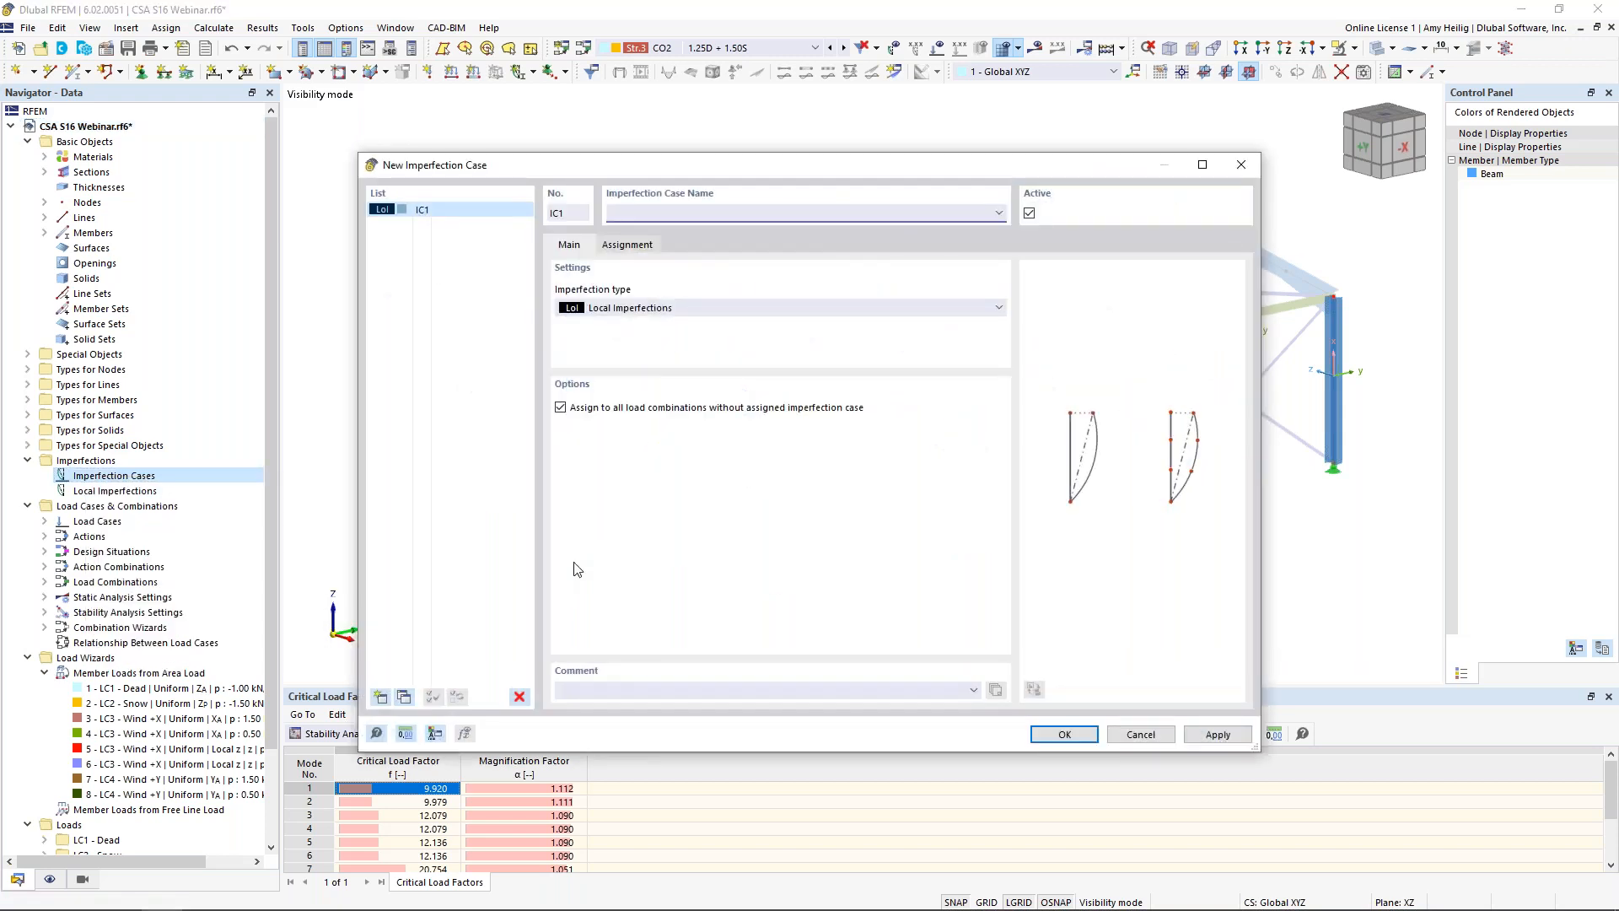
{"action": "type", "text": "Imp. +X"}
{"action": "left_click", "coordinate": [404, 697]}
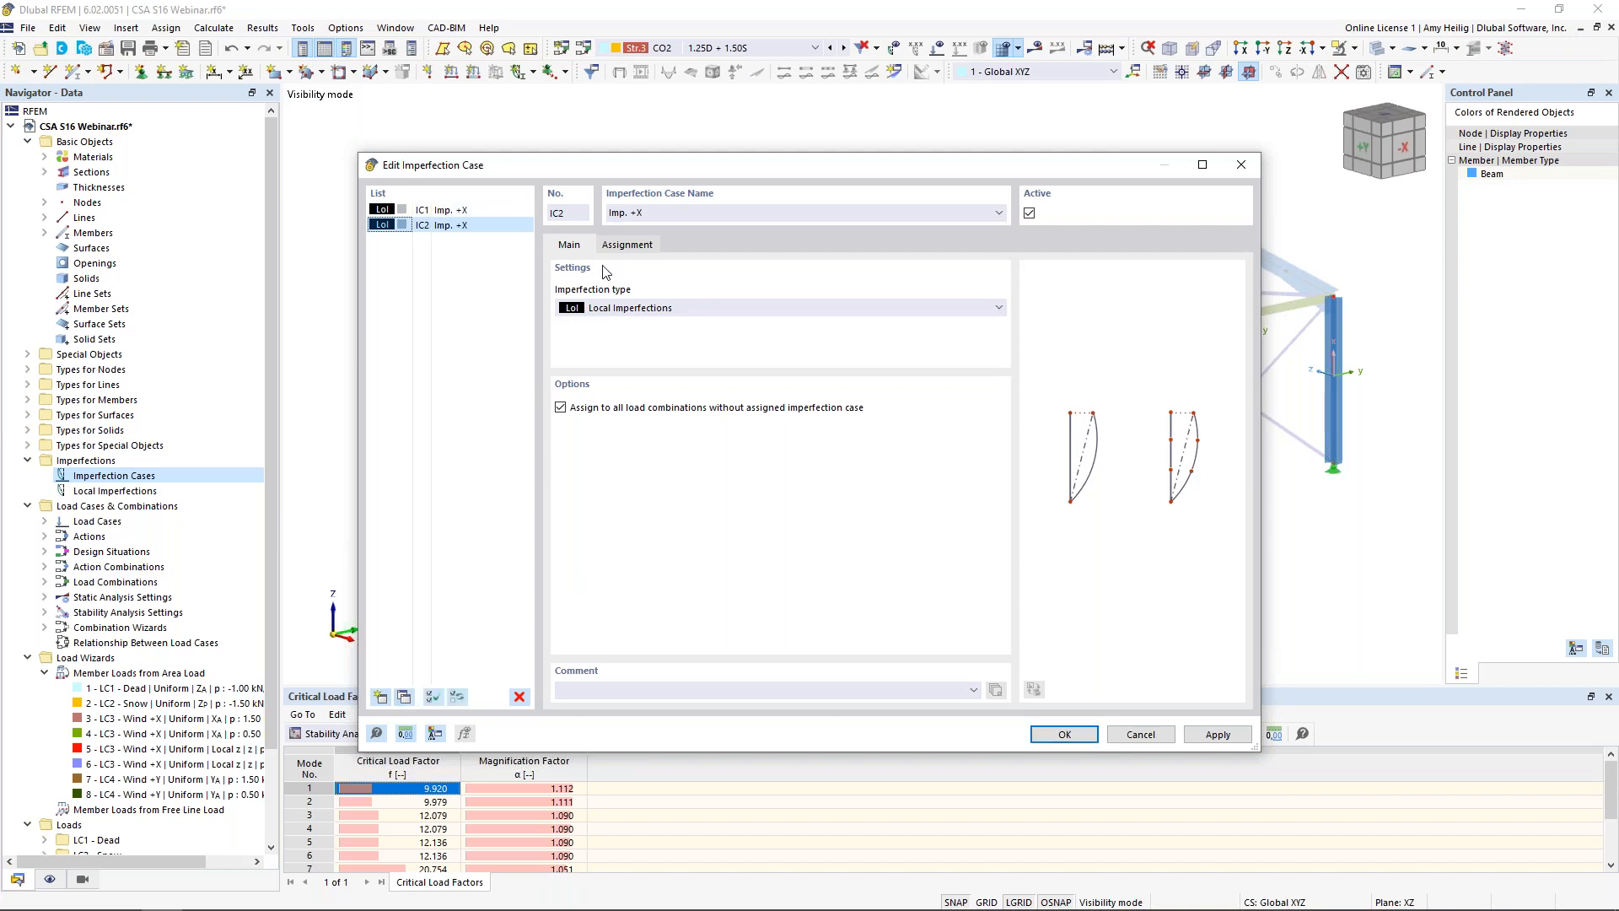
{"action": "left_click", "coordinate": [691, 213]}
{"action": "key", "text": "BackSpace"}
{"action": "type", "text": "Y"}
- Keep imperfection case IC1 as Local Imperfections and assign load case LC3 Wind +X to it
{"action": "left_click", "coordinate": [486, 216]}
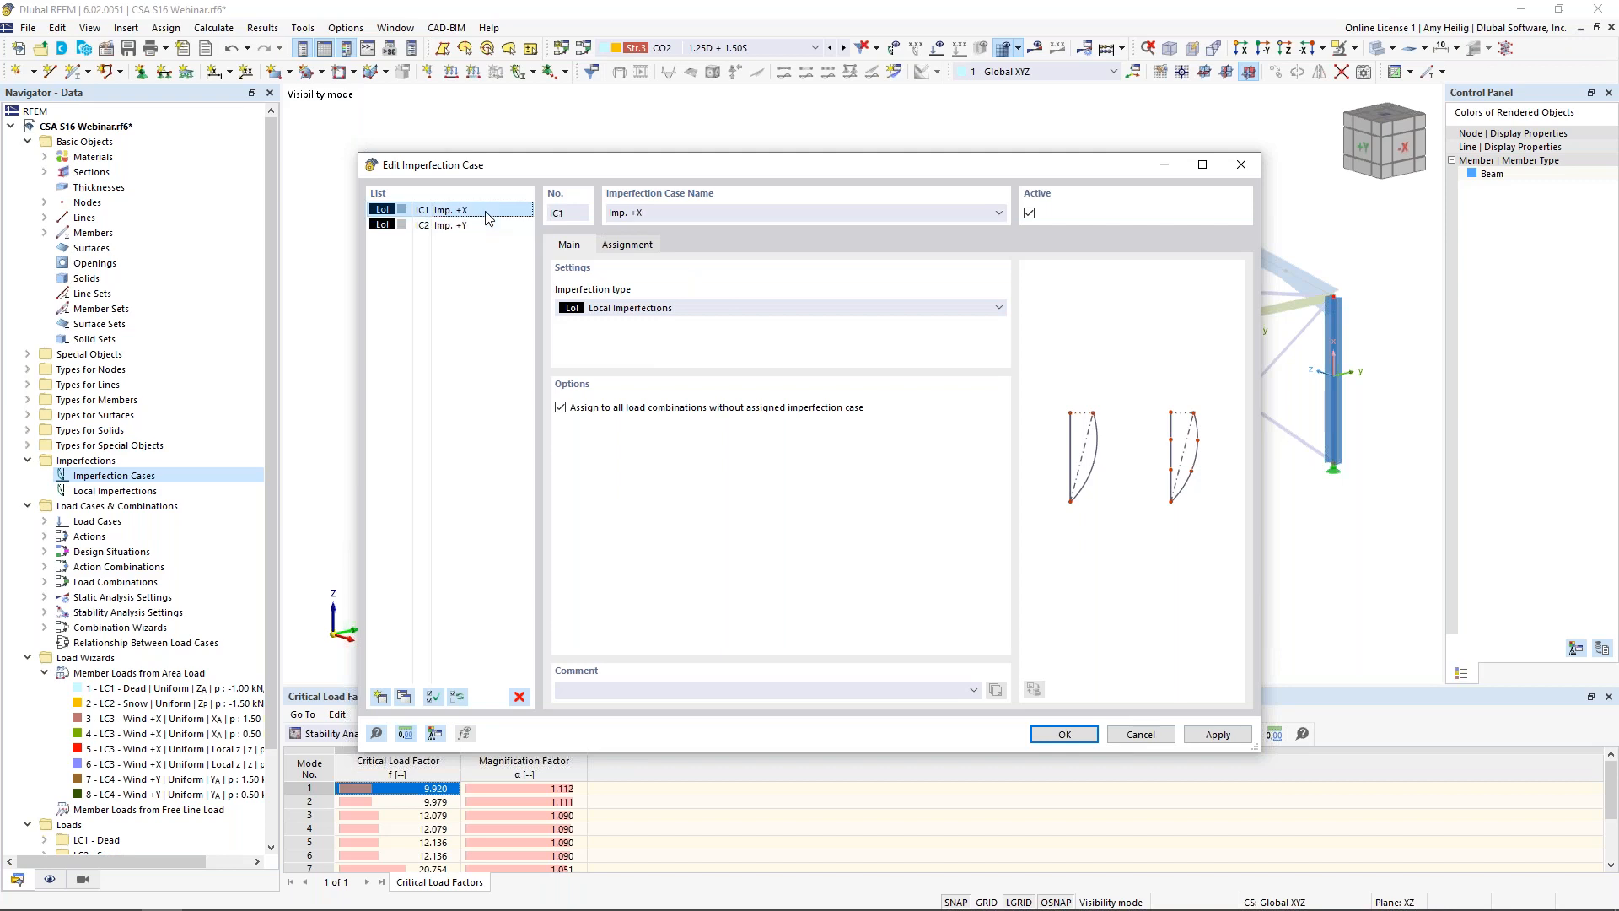
{"action": "left_click", "coordinate": [634, 309]}
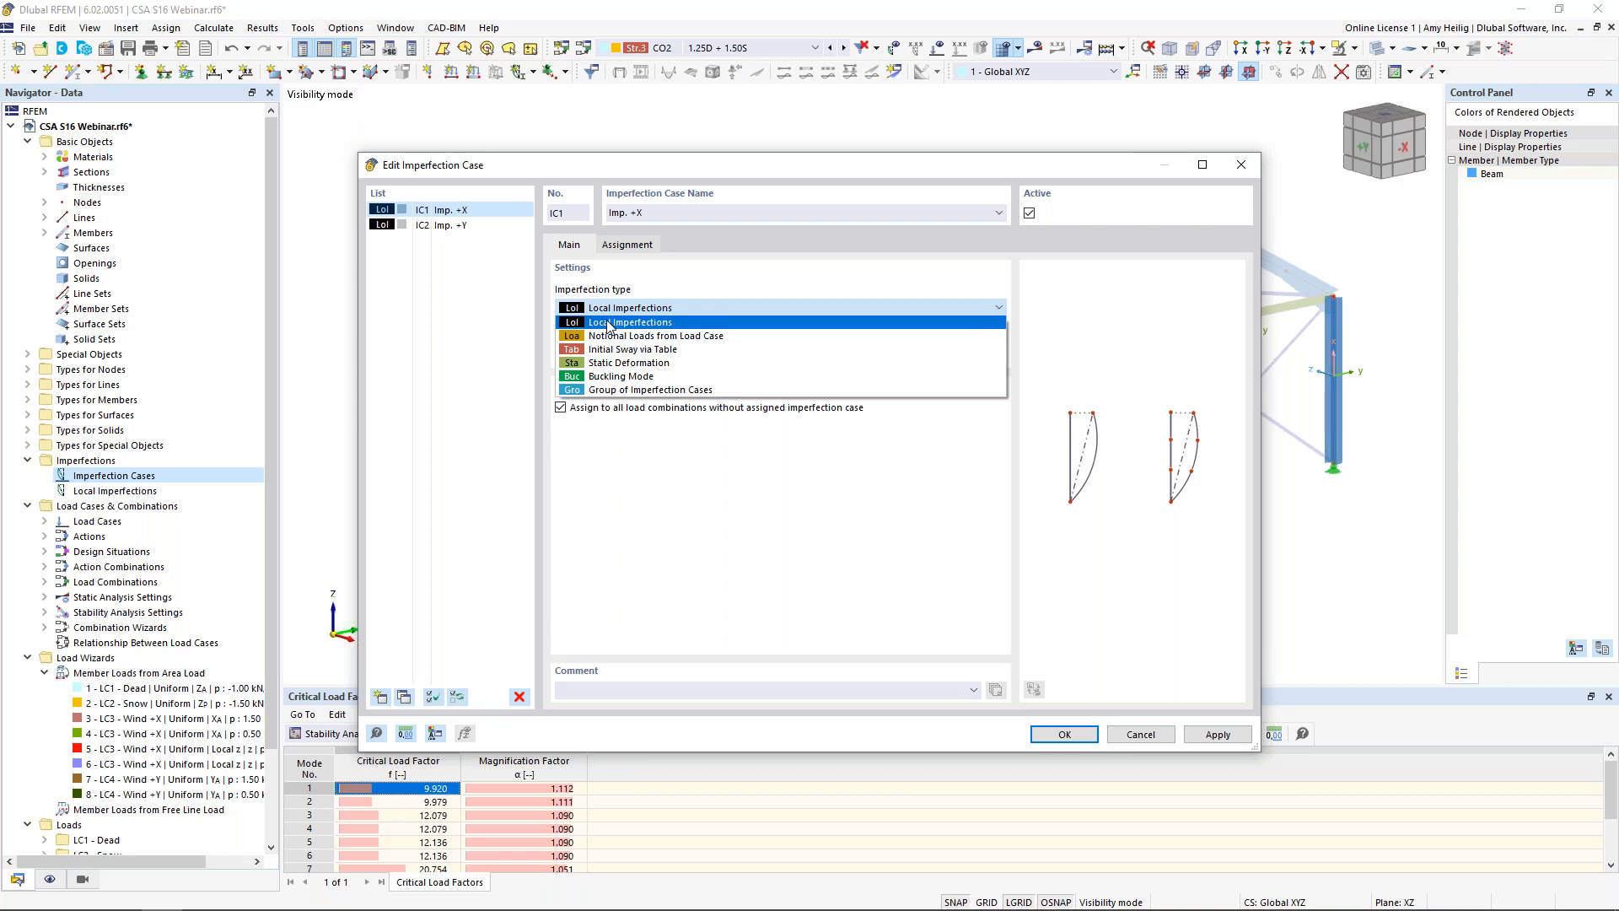
{"action": "left_click", "coordinate": [609, 325]}
{"action": "left_click", "coordinate": [632, 246]}
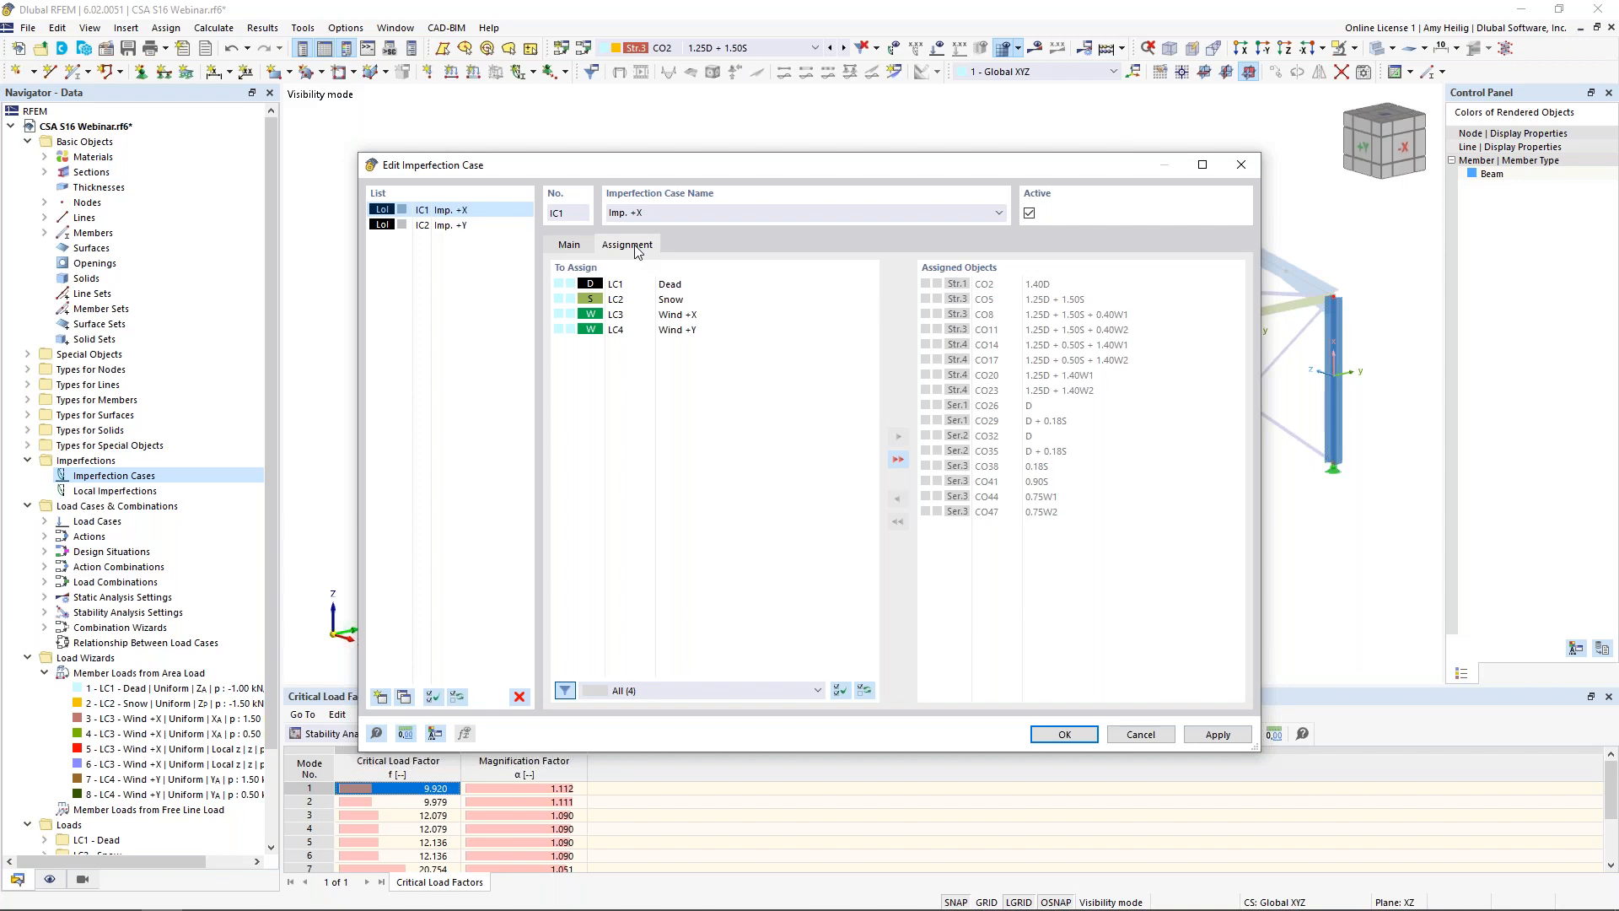
{"action": "double_click", "coordinate": [697, 316]}
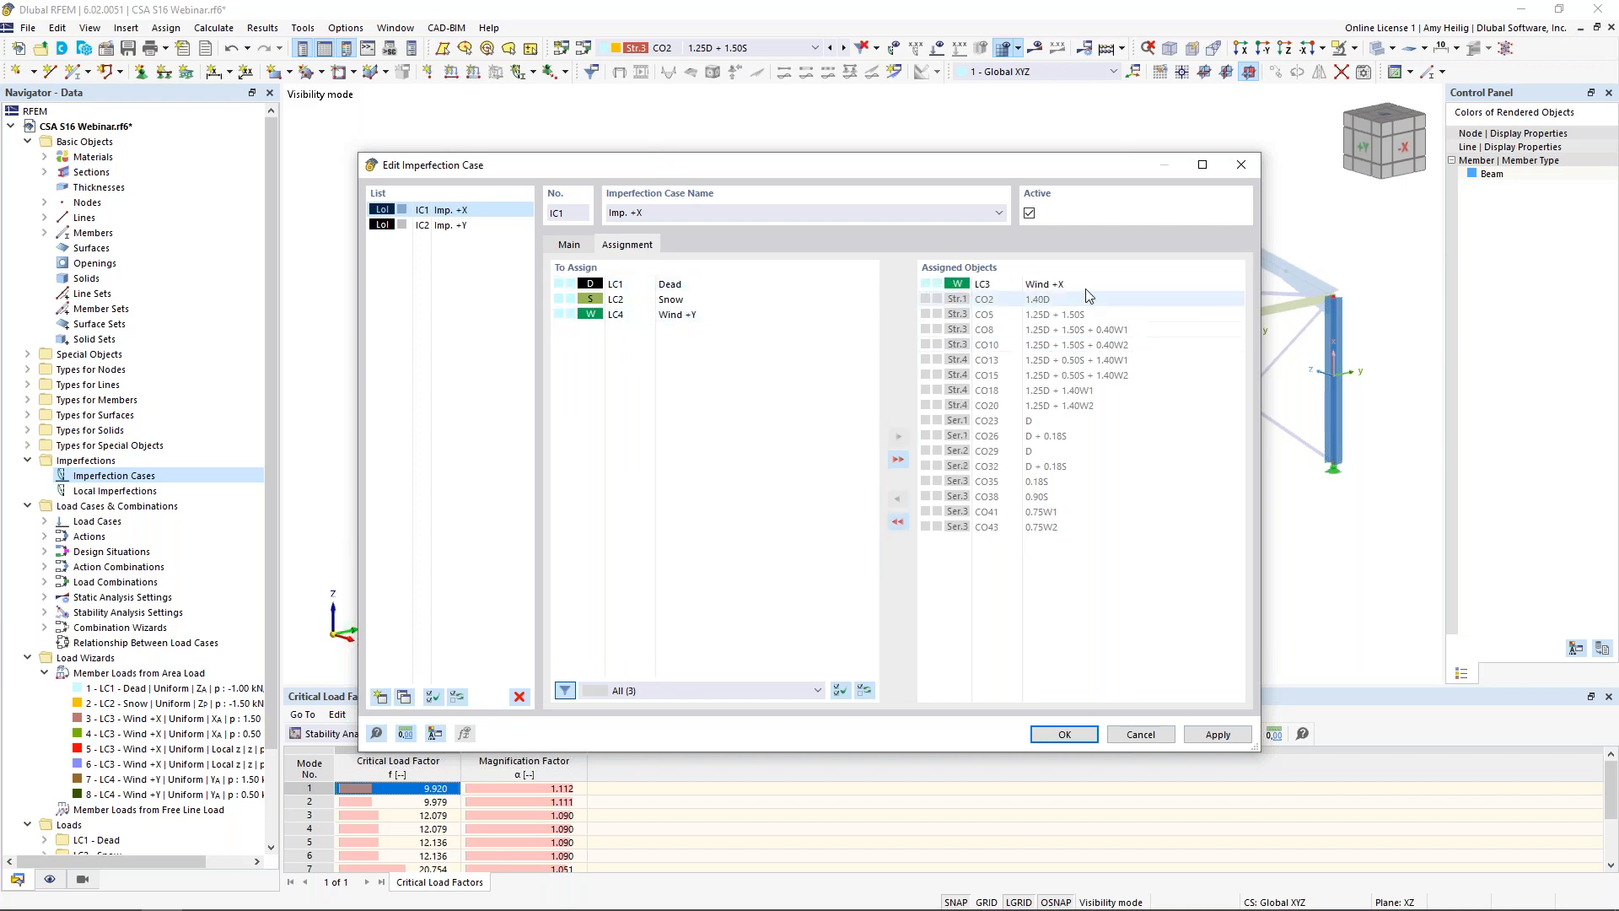
- Assign load case LC4 Wind +Y to imperfection case IC2 and apply both imperfection cases to the model
{"action": "left_click", "coordinate": [444, 226]}
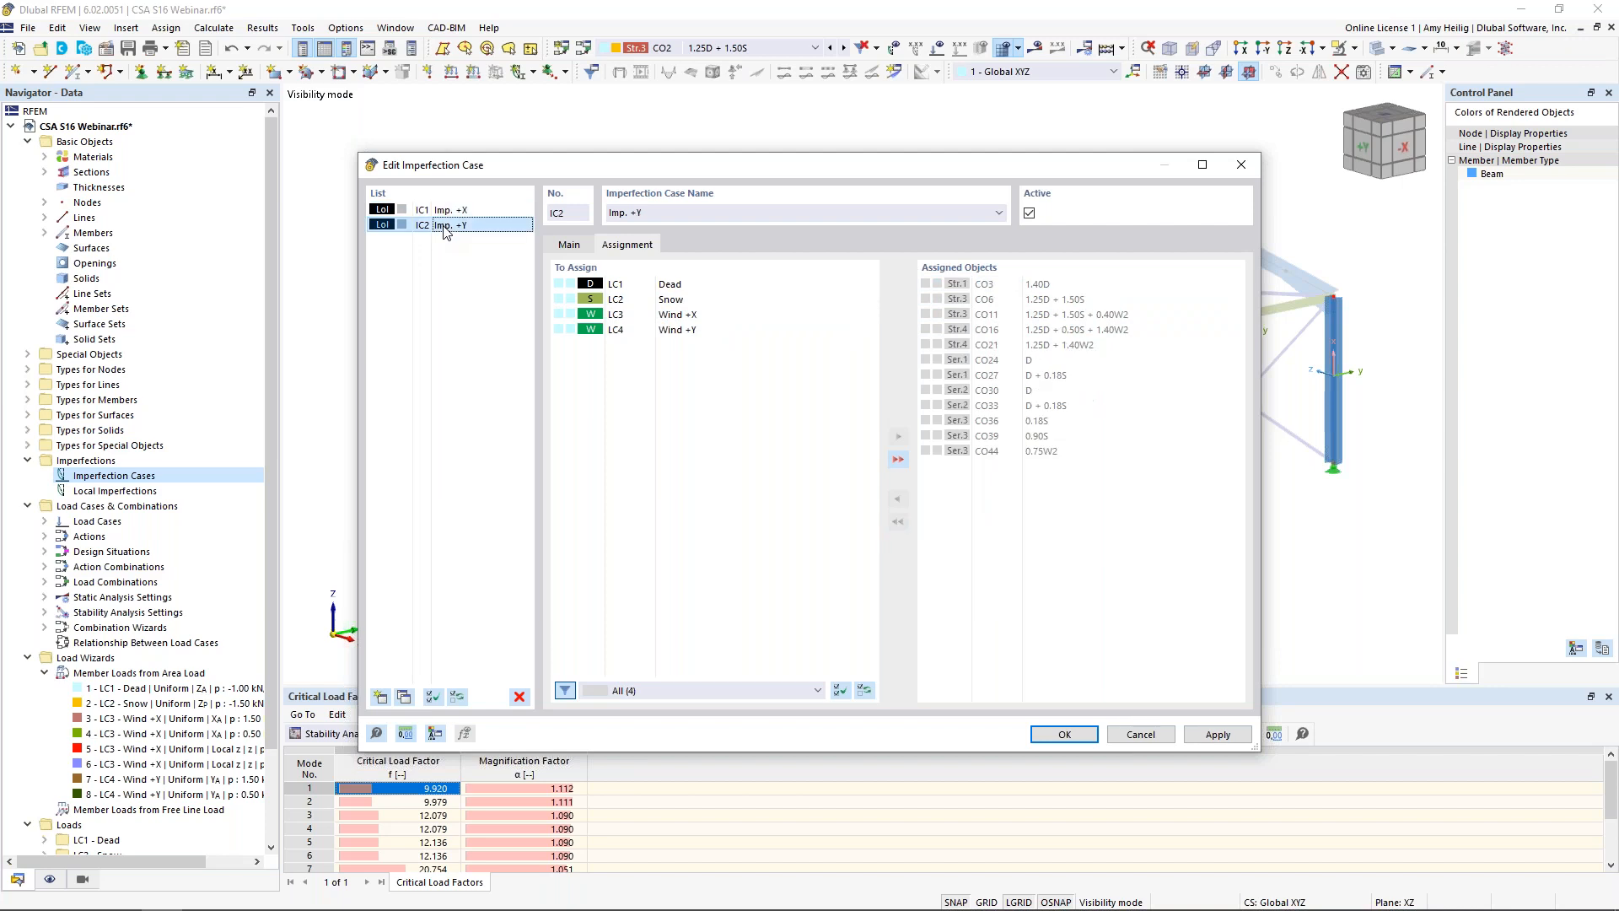
{"action": "double_click", "coordinate": [668, 330]}
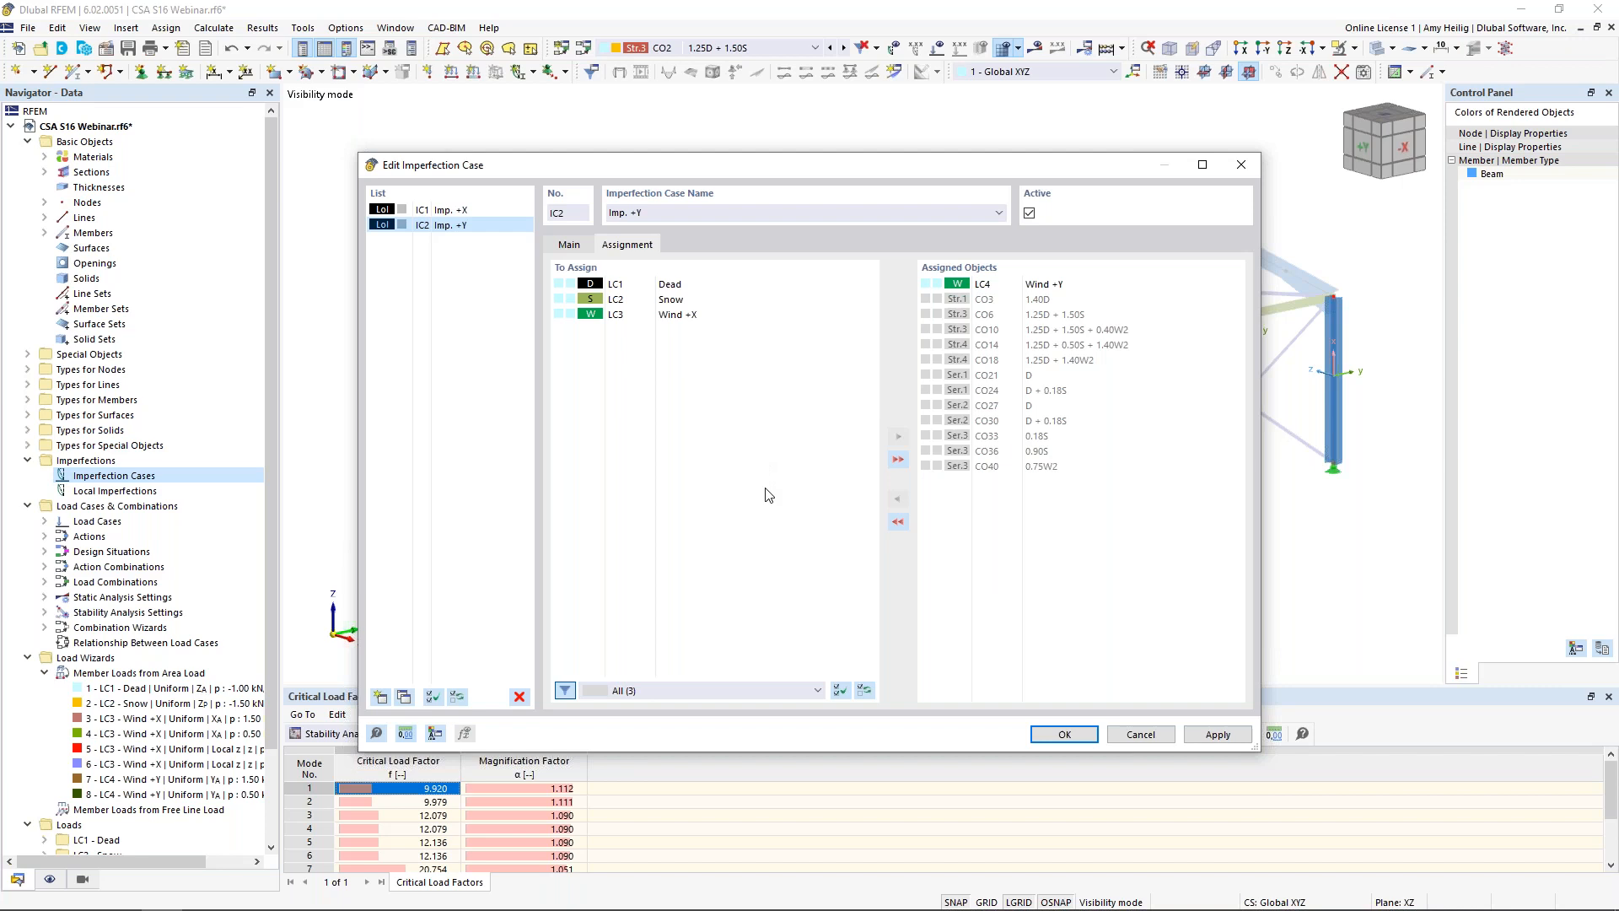
{"action": "left_click", "coordinate": [1055, 735]}
{"action": "left_click", "coordinate": [877, 535]}
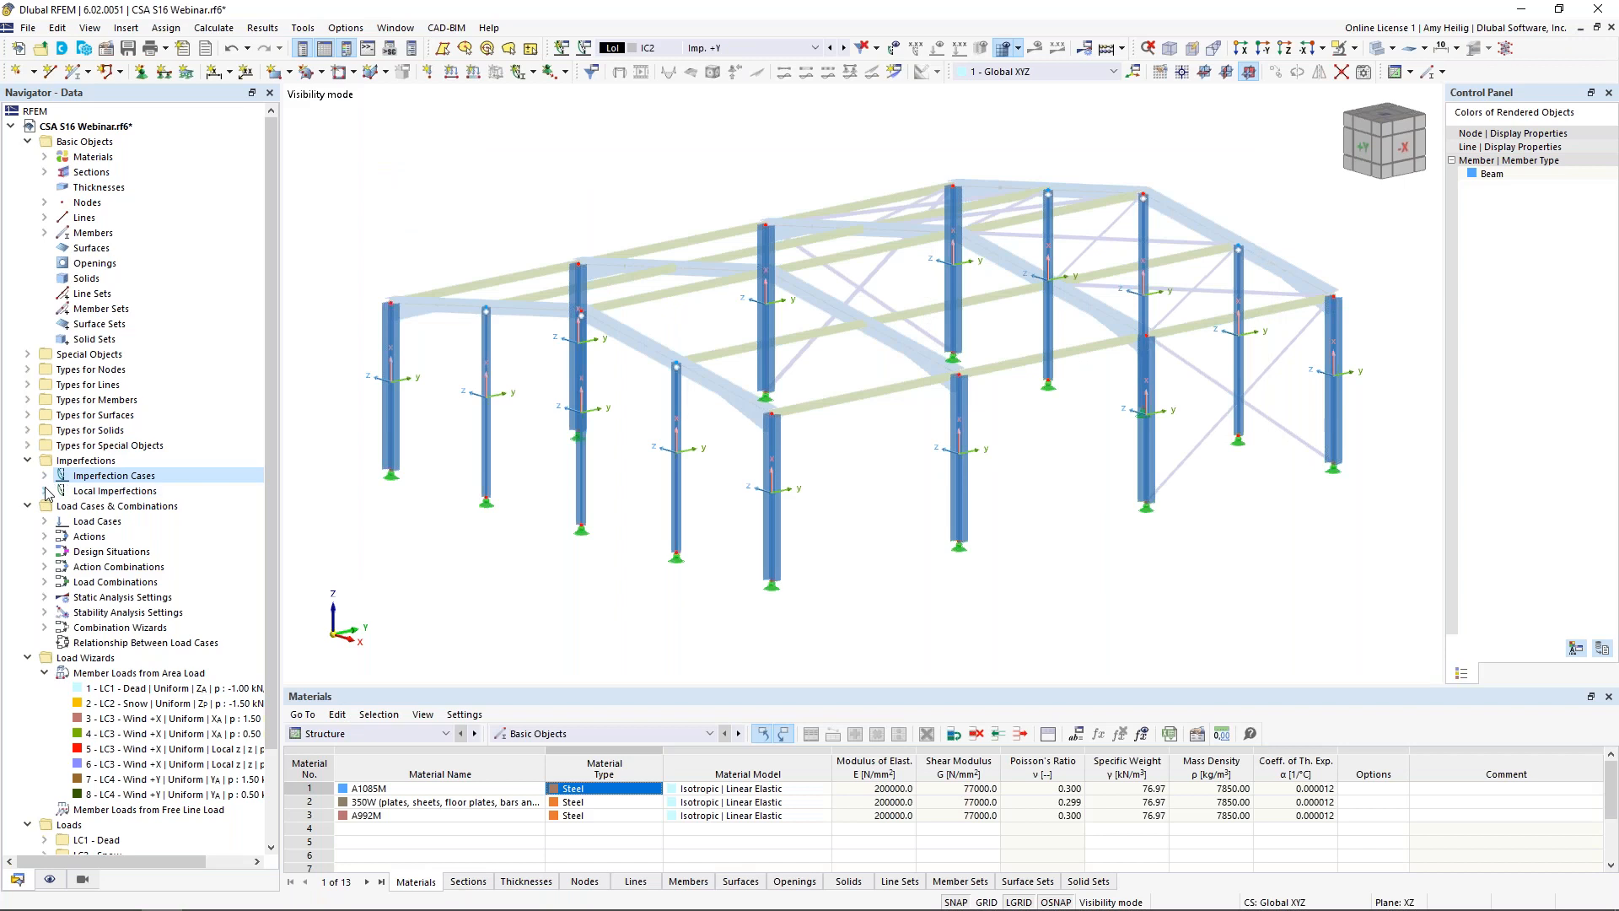
- Start a new member imperfection in IC1 with type Initial Sway and definition type CSA S16:19 | Current
{"action": "left_click", "coordinate": [45, 490]}
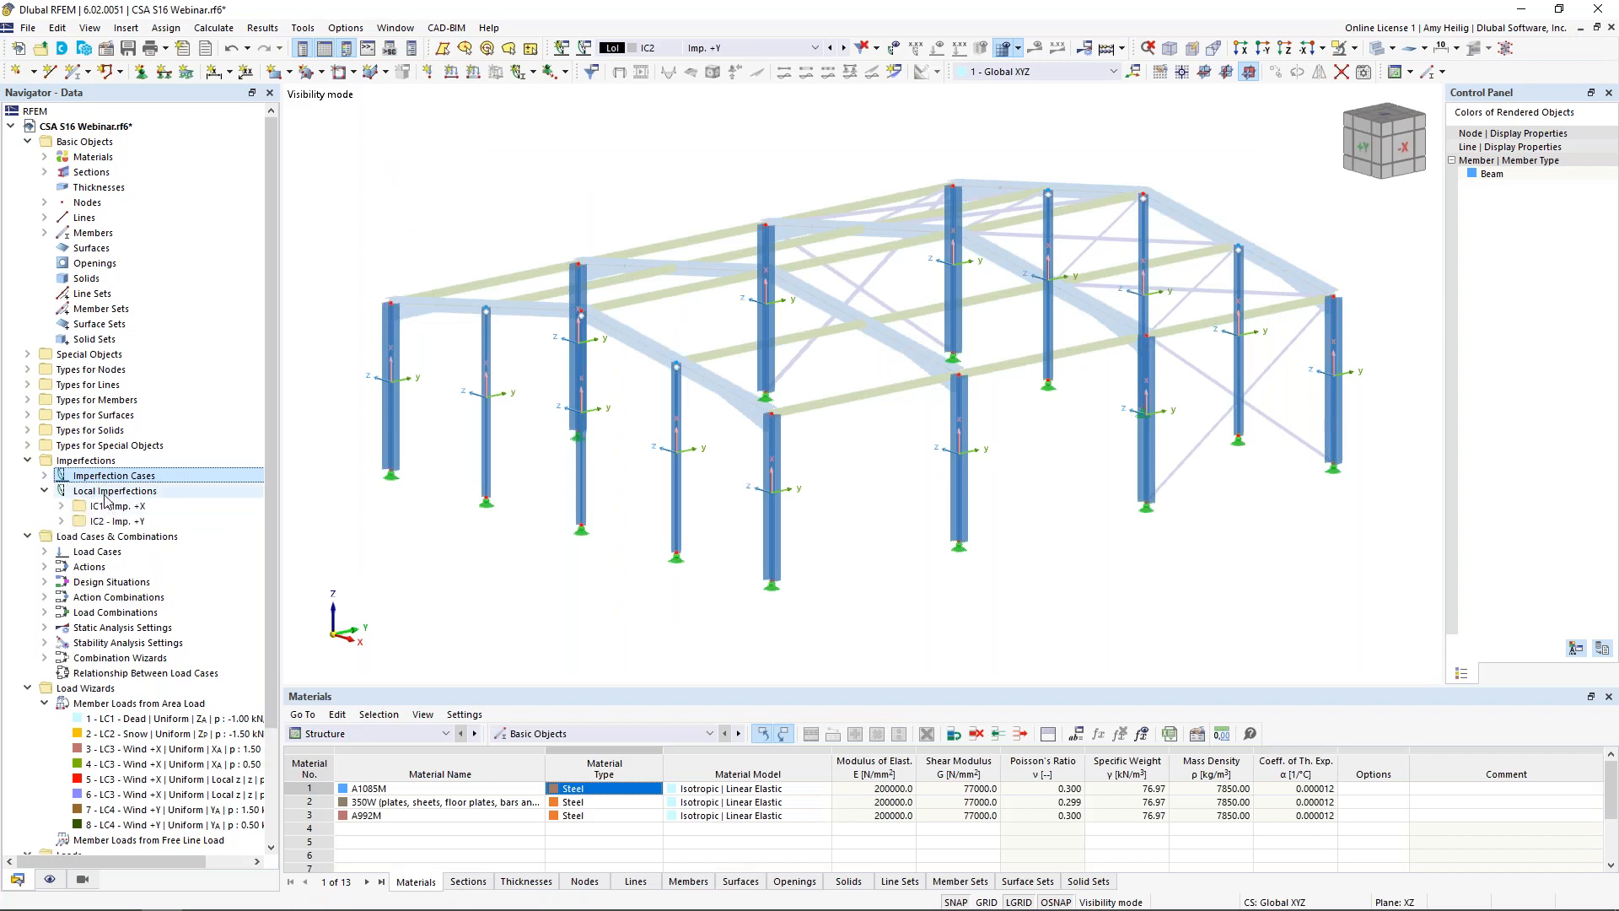
{"action": "left_click", "coordinate": [60, 506]}
{"action": "left_click", "coordinate": [60, 551]}
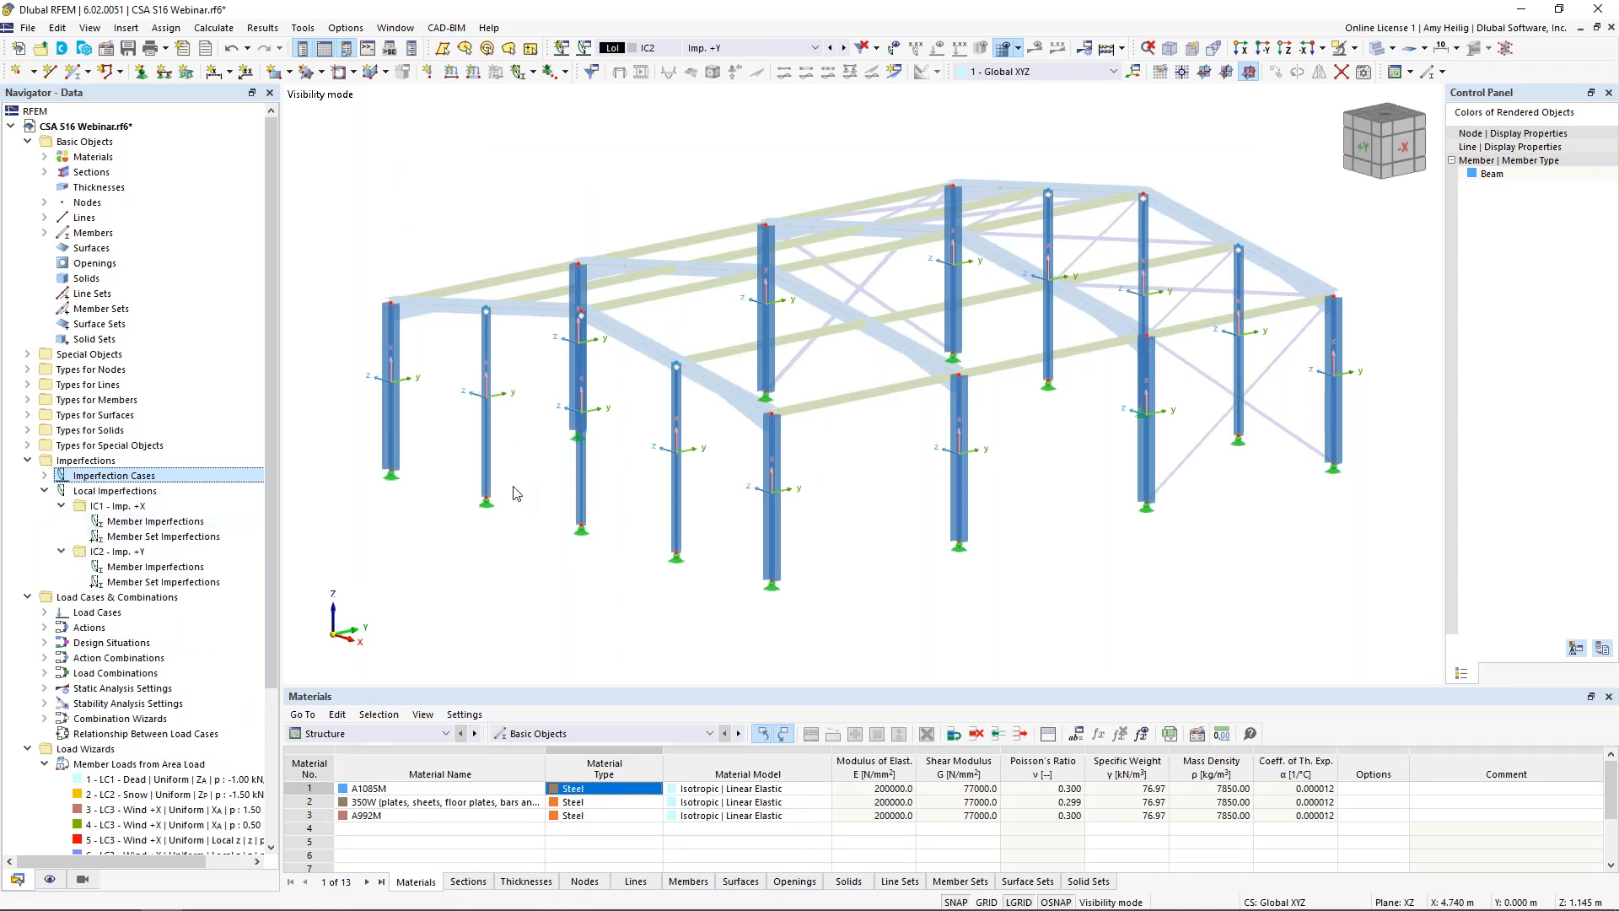
{"action": "left_click", "coordinate": [156, 521]}
{"action": "double_click", "coordinate": [182, 523]}
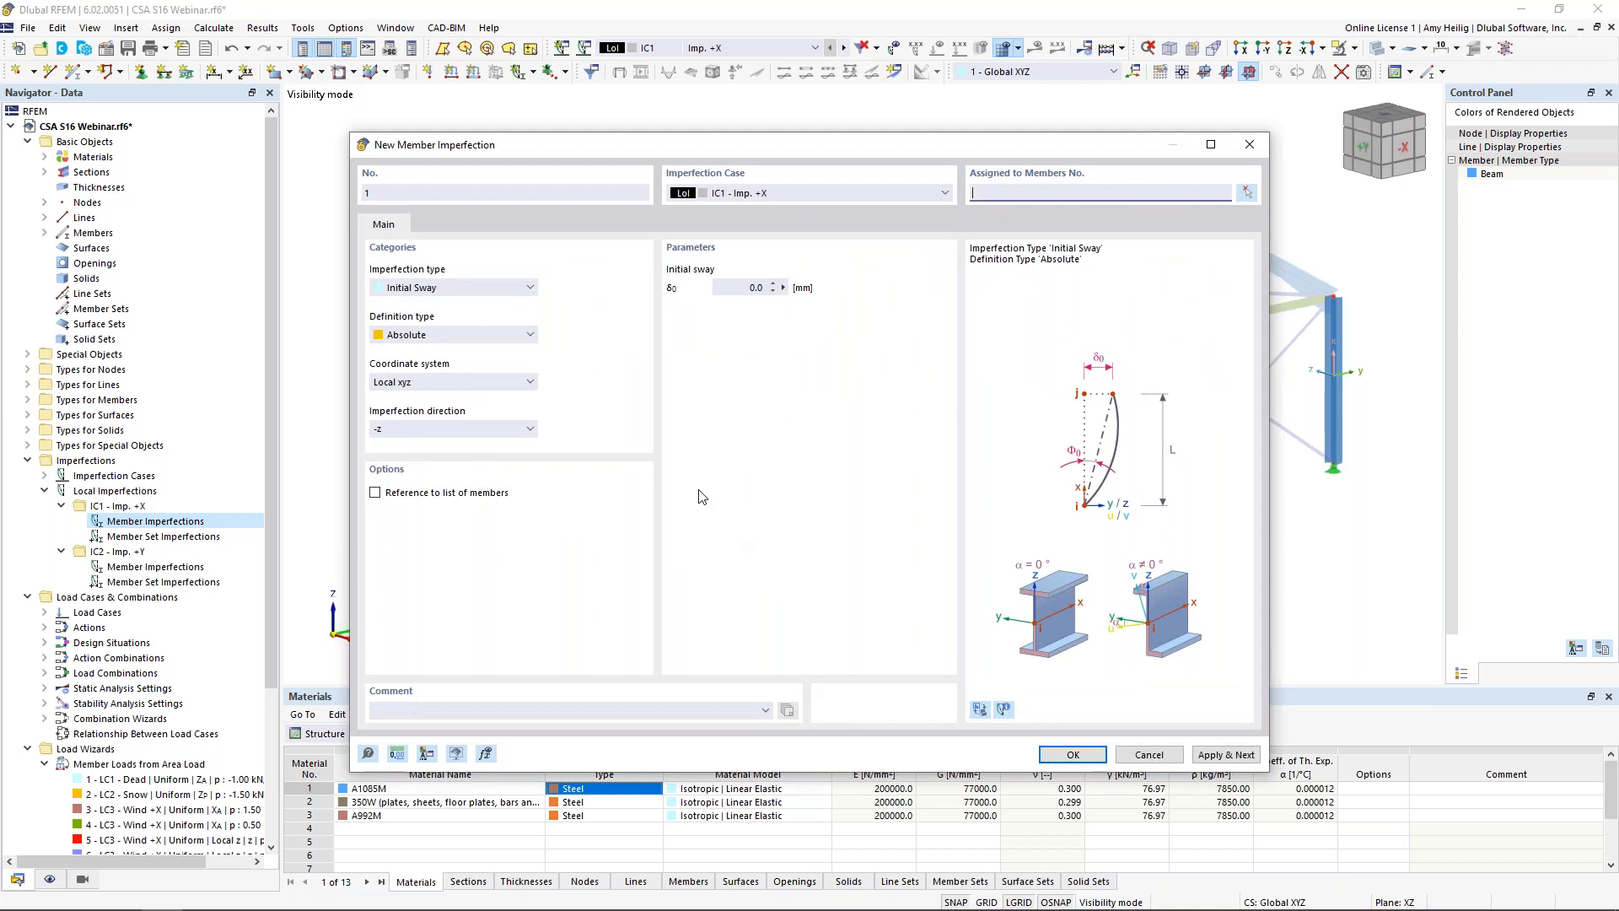
{"action": "left_click", "coordinate": [487, 289]}
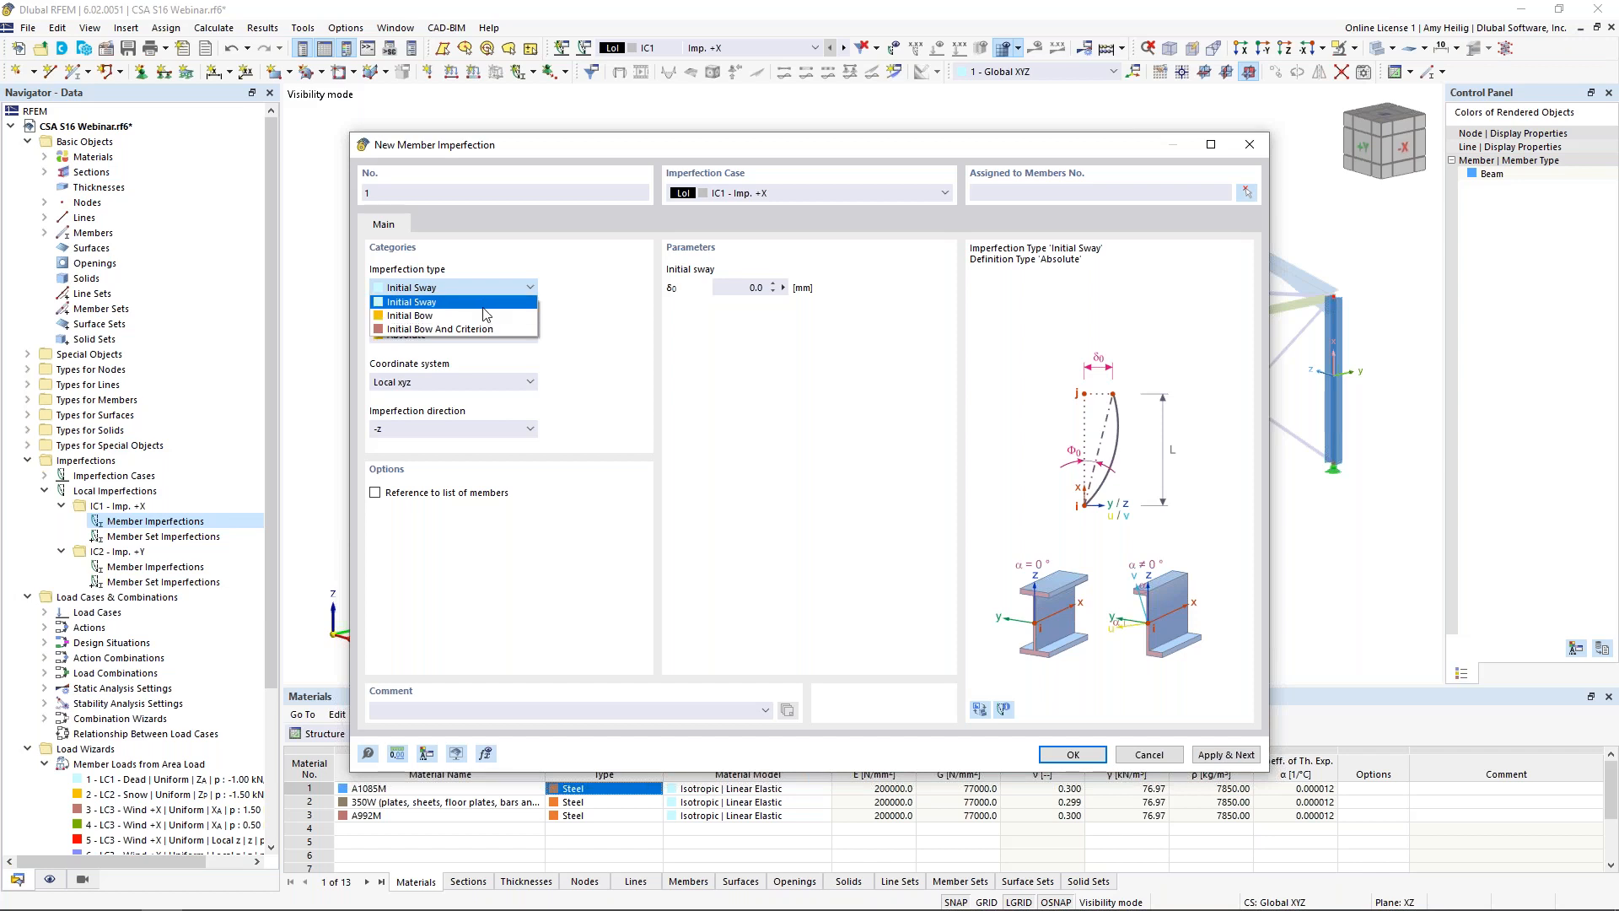
{"action": "left_click", "coordinate": [487, 304]}
{"action": "left_click", "coordinate": [487, 335]}
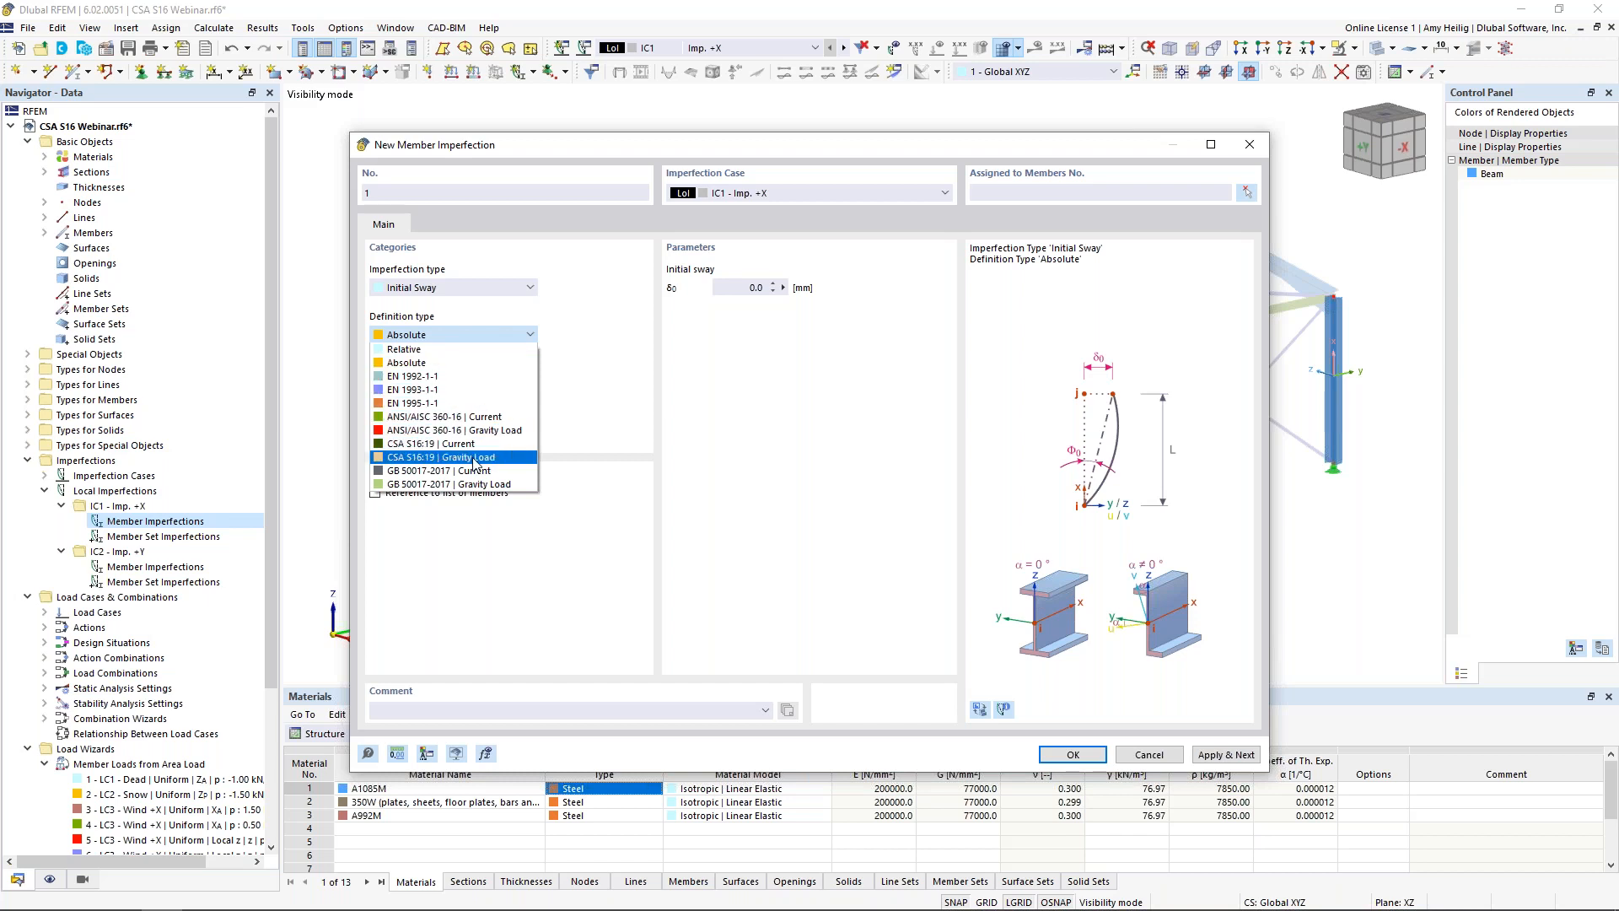
{"action": "left_click", "coordinate": [470, 448]}
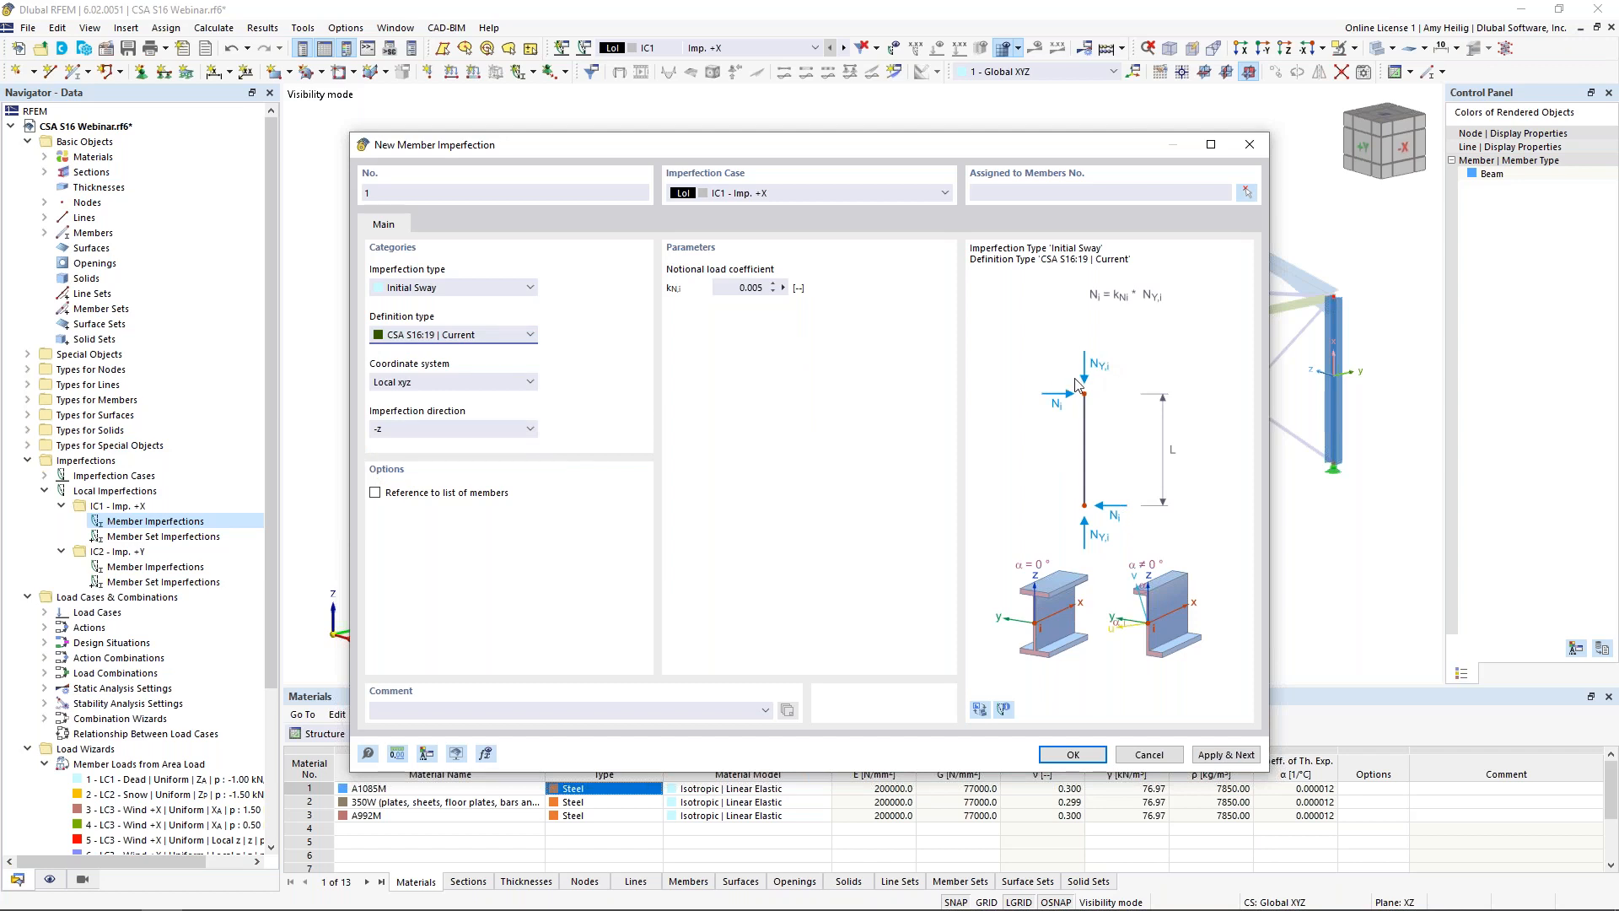
- Try the CSA S16:19 | Gravity Load definition type, review its axial force sources, and return to CSA S16:19 | Current
{"action": "left_click", "coordinate": [494, 337]}
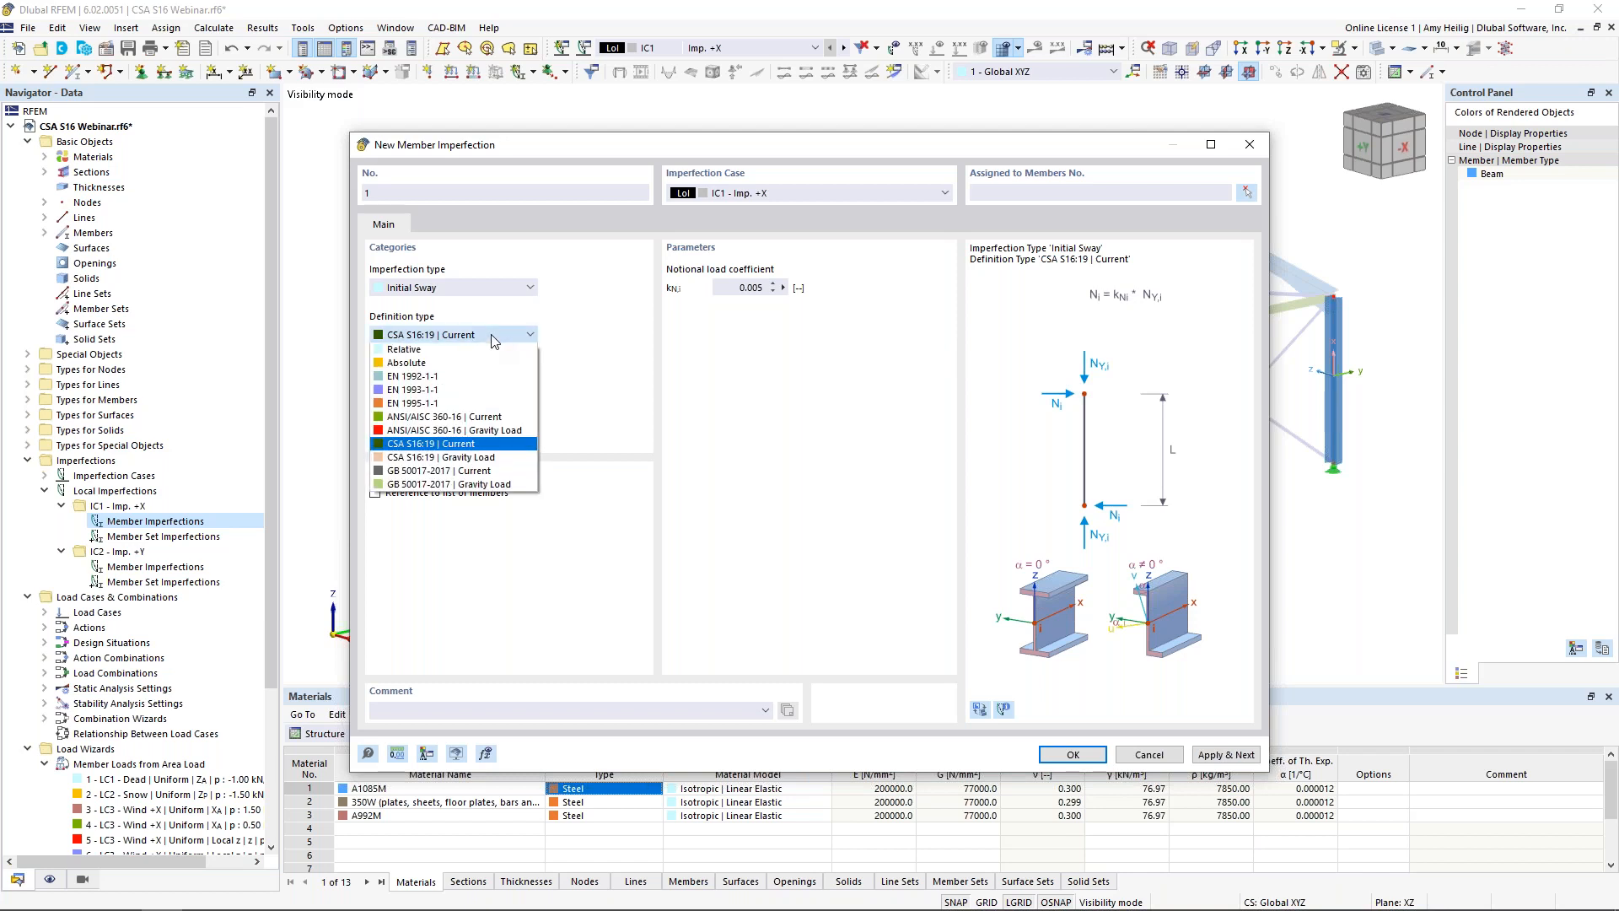
{"action": "left_click", "coordinate": [494, 457]}
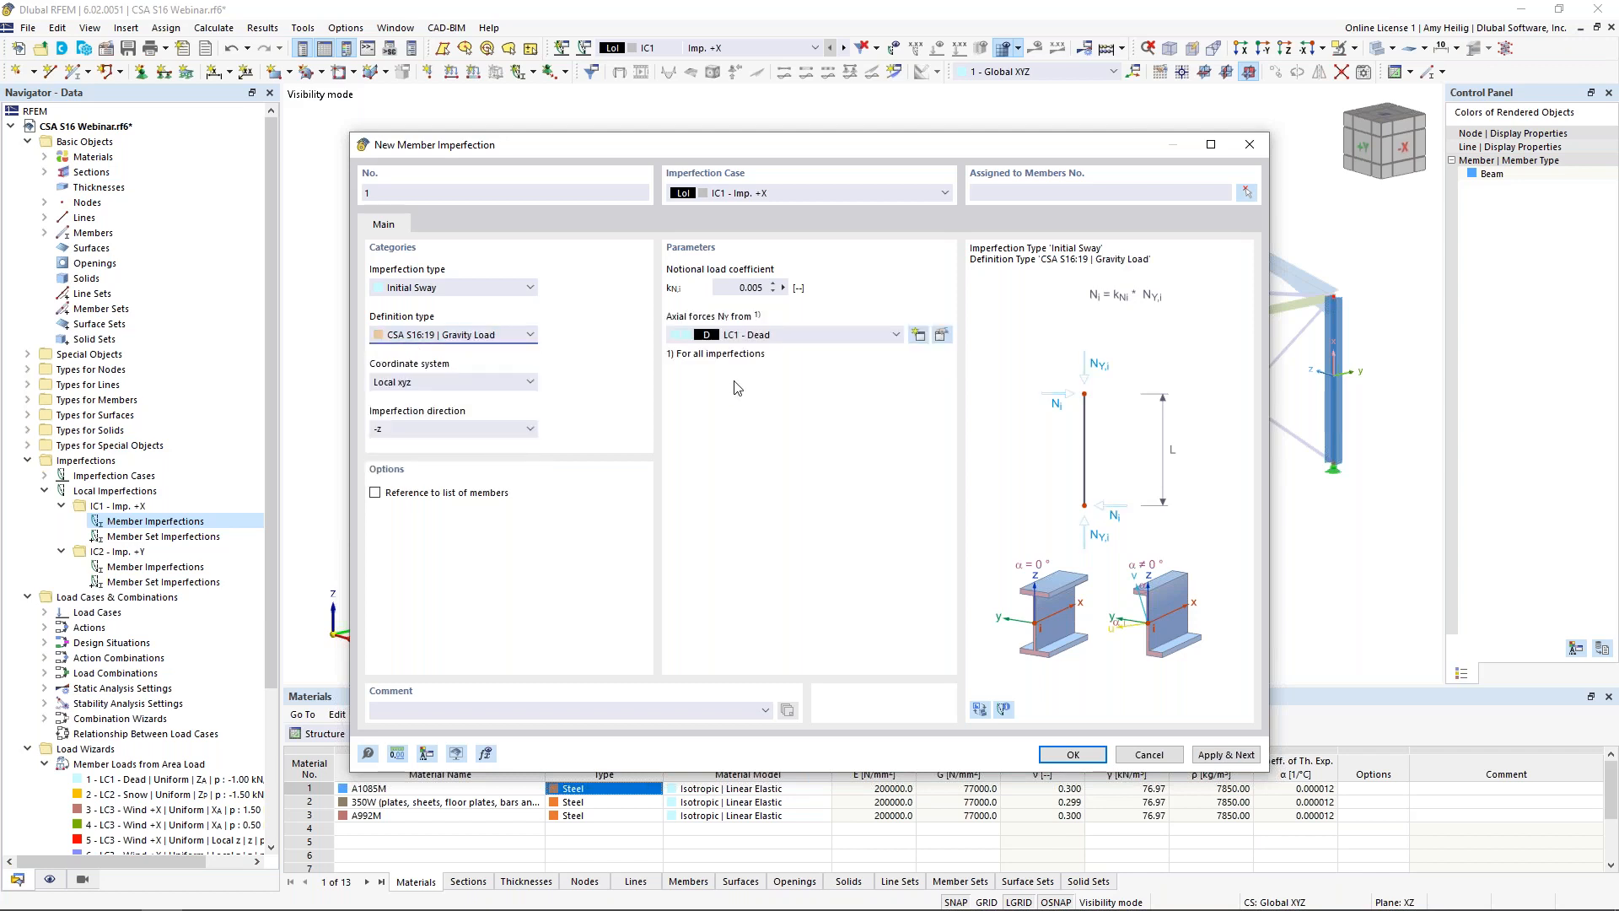
{"action": "left_click", "coordinate": [769, 337]}
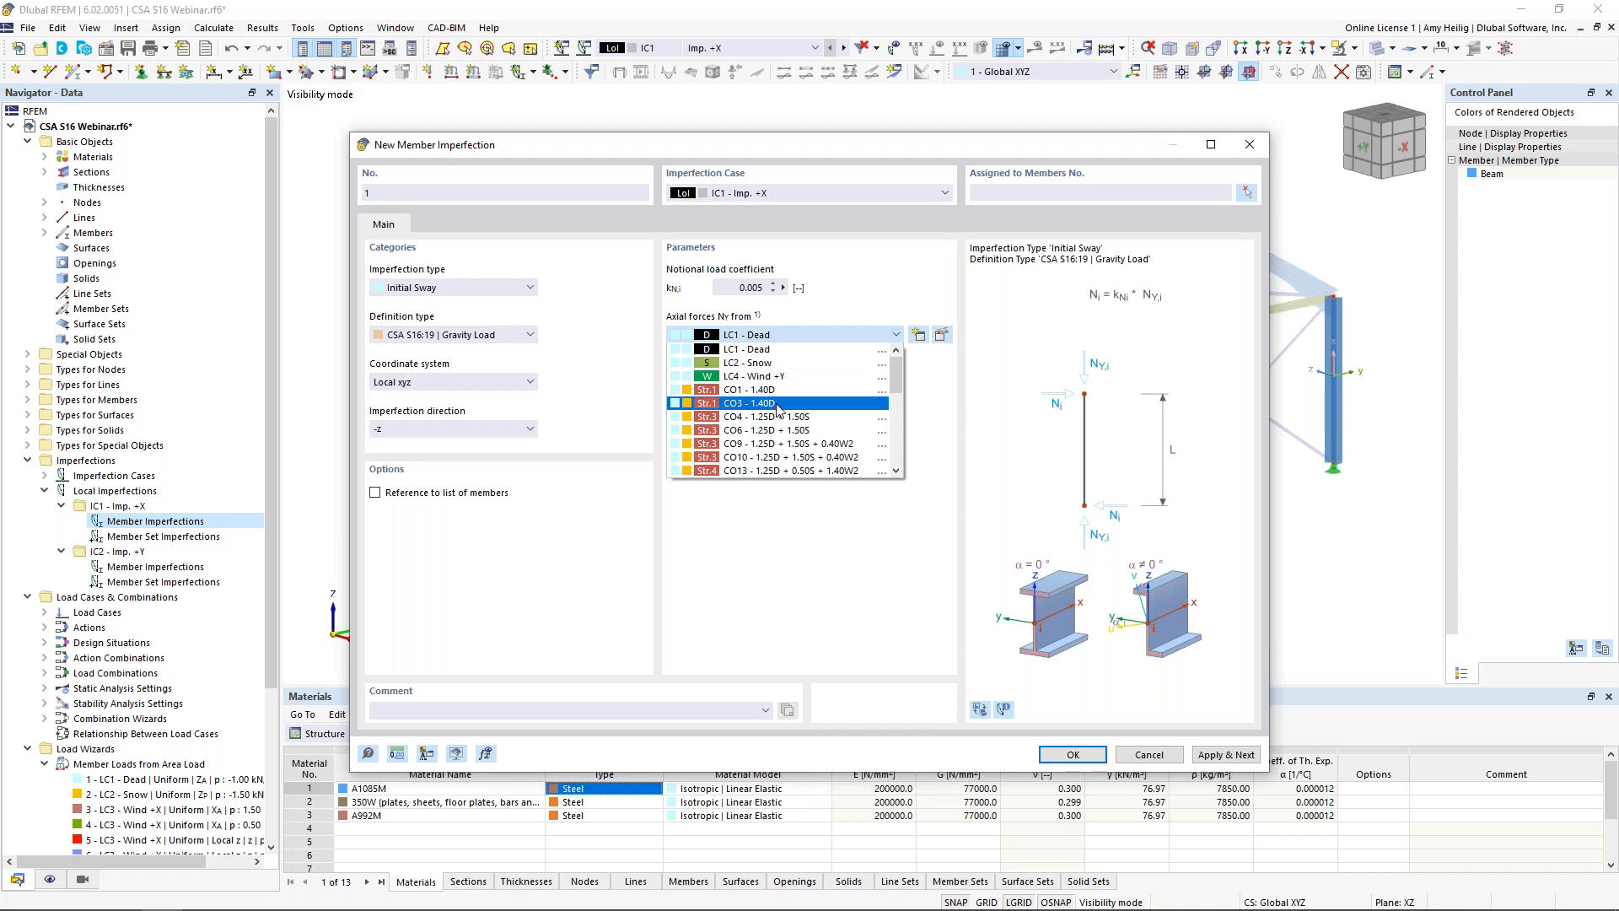
{"action": "left_click", "coordinate": [822, 562]}
{"action": "left_click", "coordinate": [498, 335]}
{"action": "left_click", "coordinate": [495, 456]}
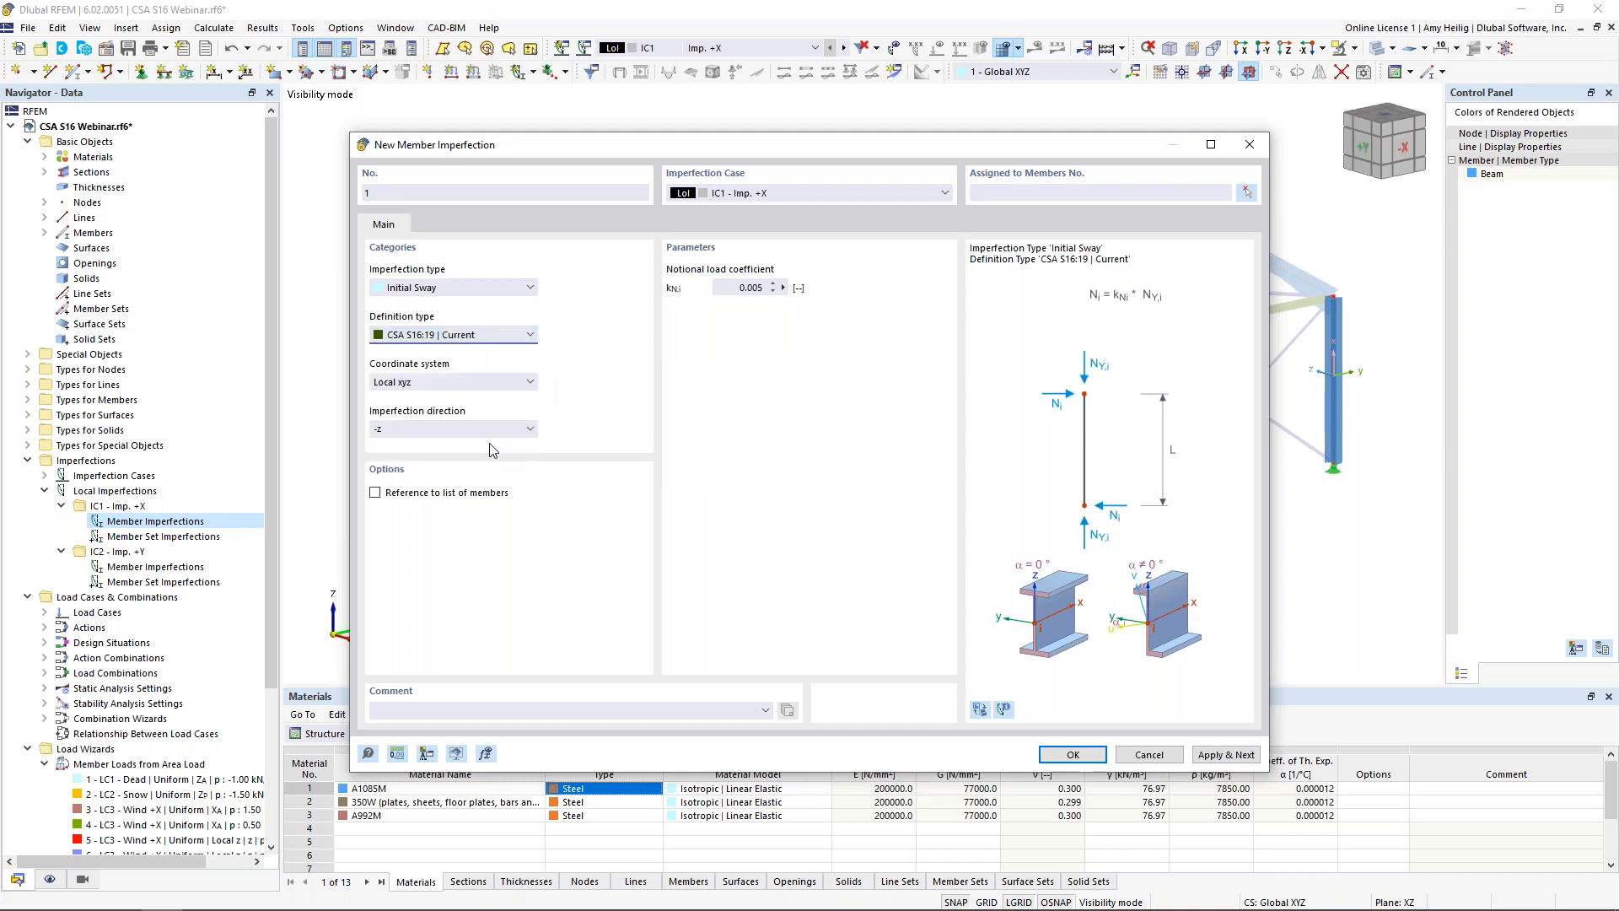
- Set the IC1 member imperfection's direction to local -z and its notional load coefficient to 0.002
{"action": "left_click_drag", "start_coordinate": [642, 147], "coordinate": [753, 125]}
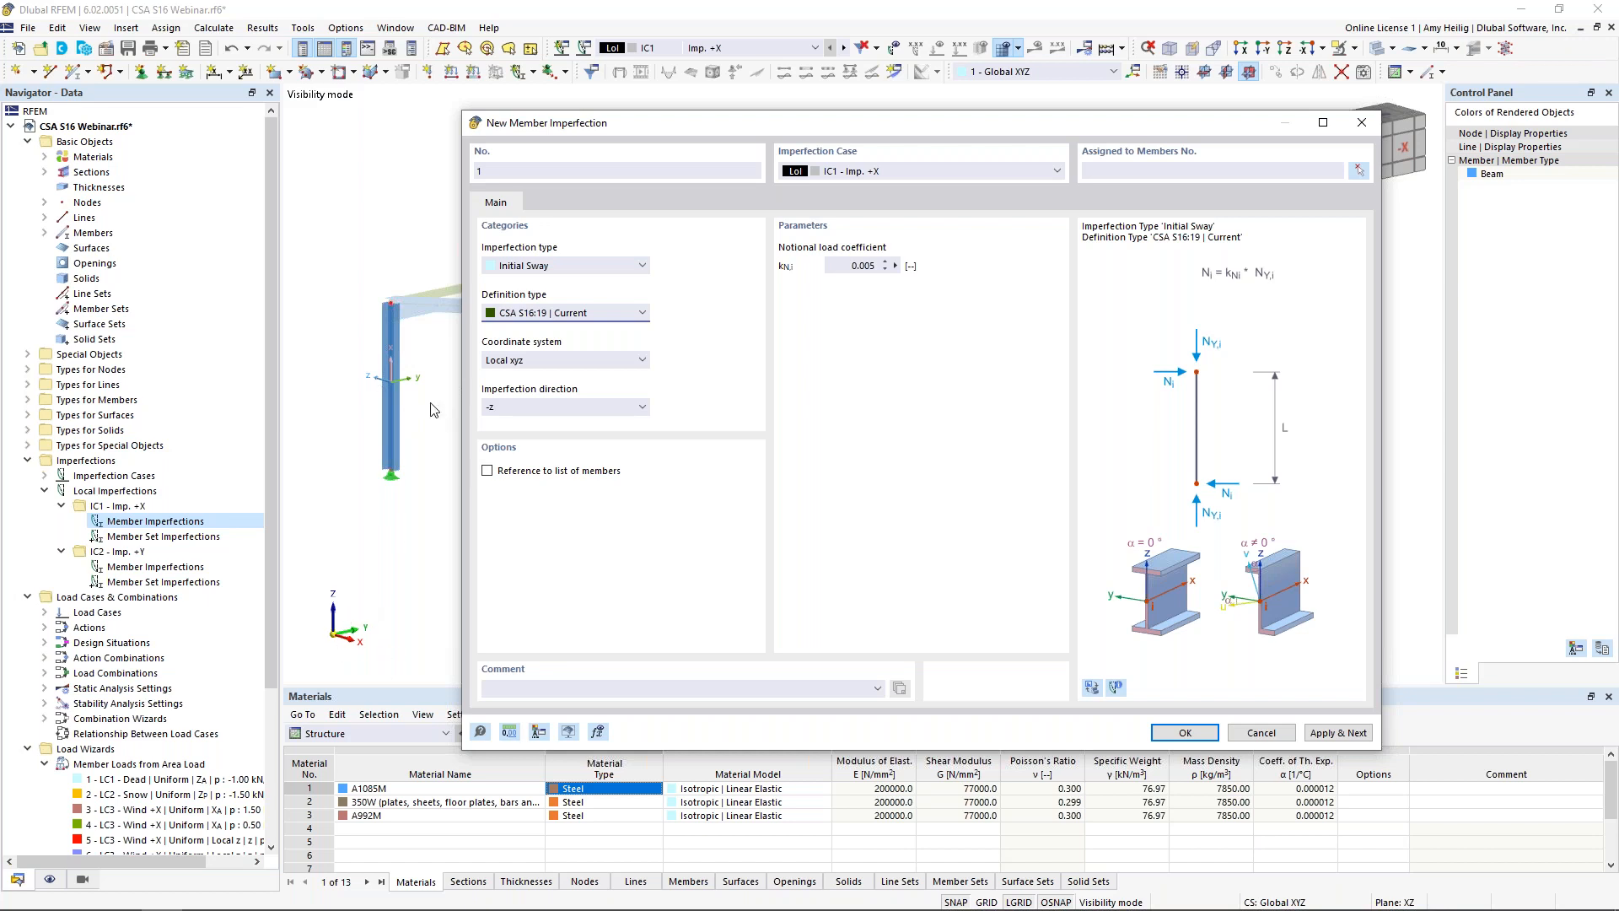
{"action": "left_click", "coordinate": [516, 410]}
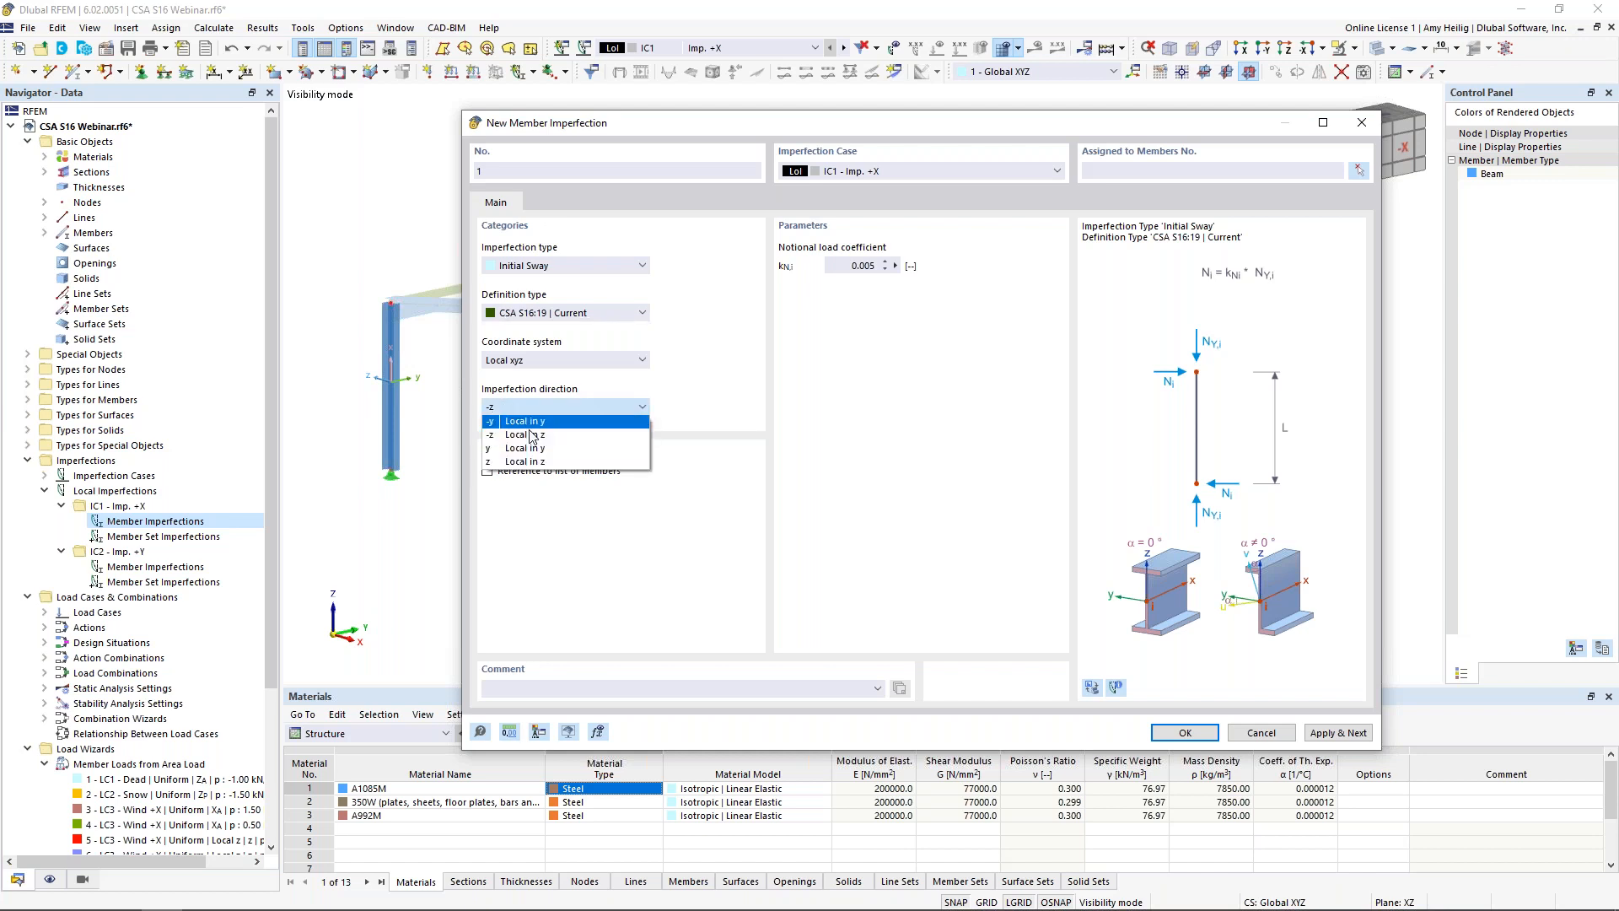
{"action": "left_click", "coordinate": [532, 435]}
{"action": "double_click", "coordinate": [853, 266]}
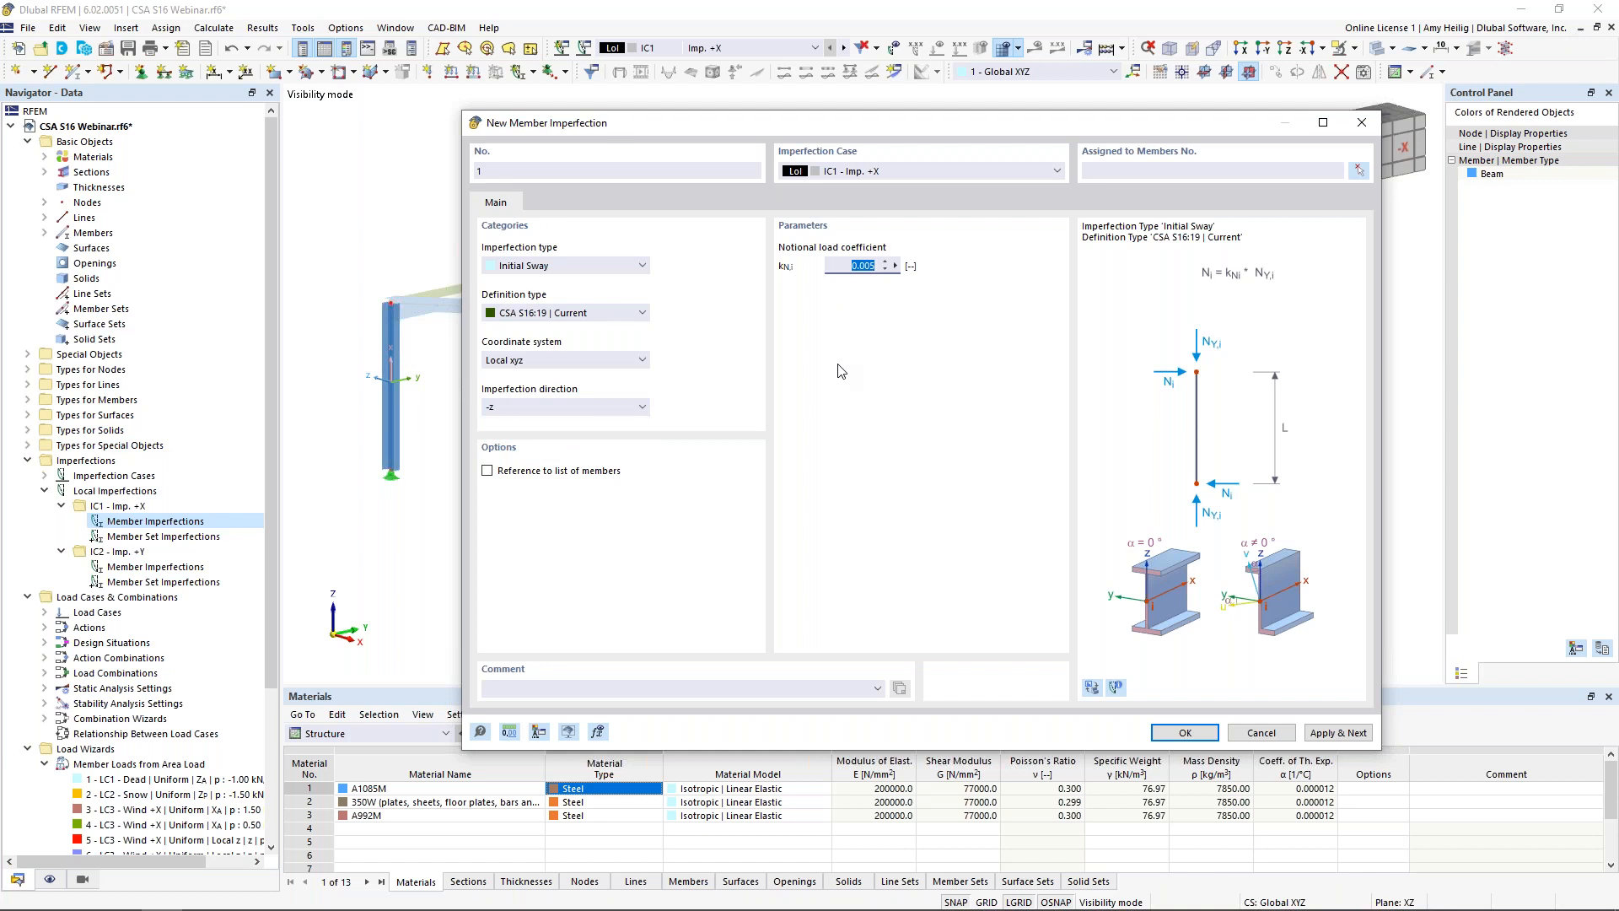
{"action": "type", "text": "0.002"}
- Assign the IC1 member imperfection to all frame columns, members 1-3,6-8,10,15,17,29-31,34,35, and save it
{"action": "left_click", "coordinate": [1358, 170]}
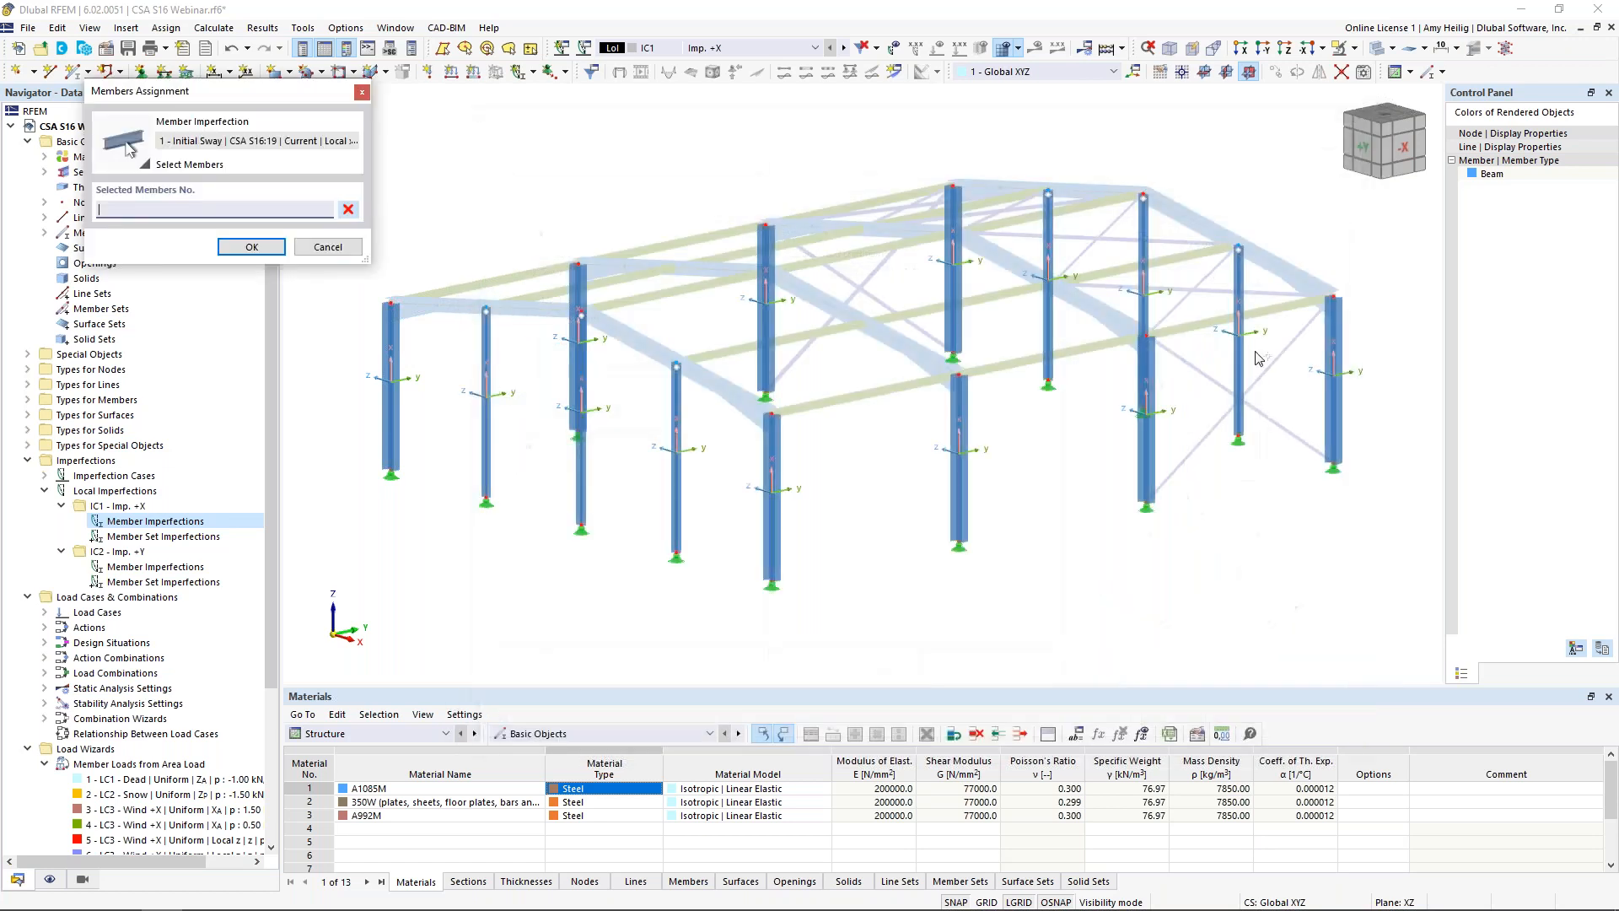
{"action": "left_click_drag", "start_coordinate": [1383, 598], "coordinate": [378, 141]}
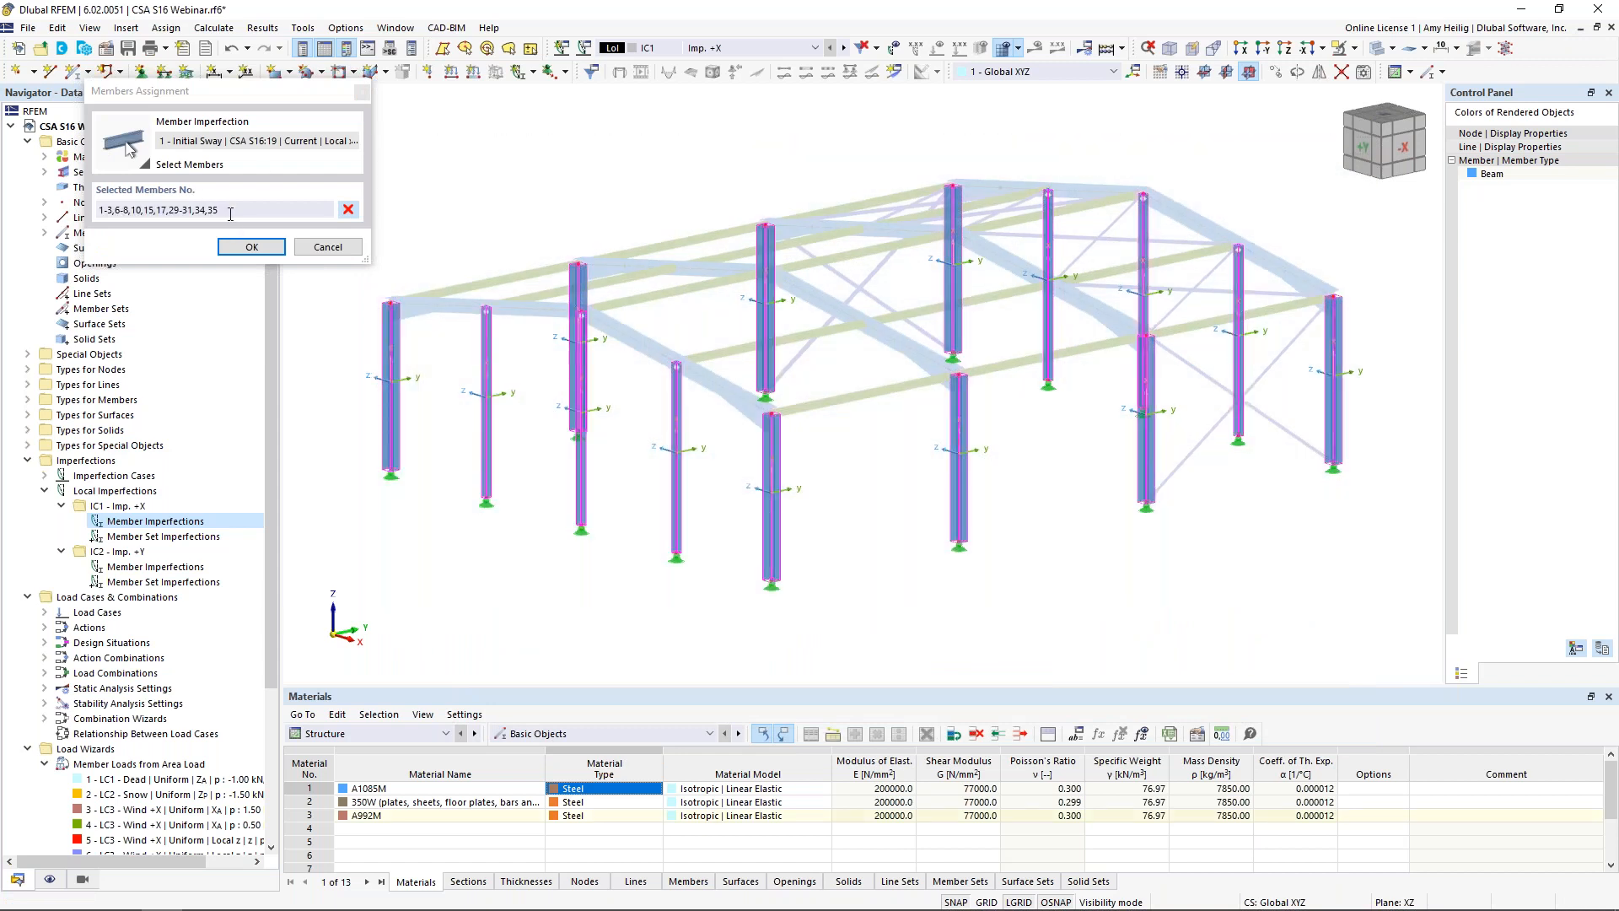
{"action": "left_click", "coordinate": [251, 247]}
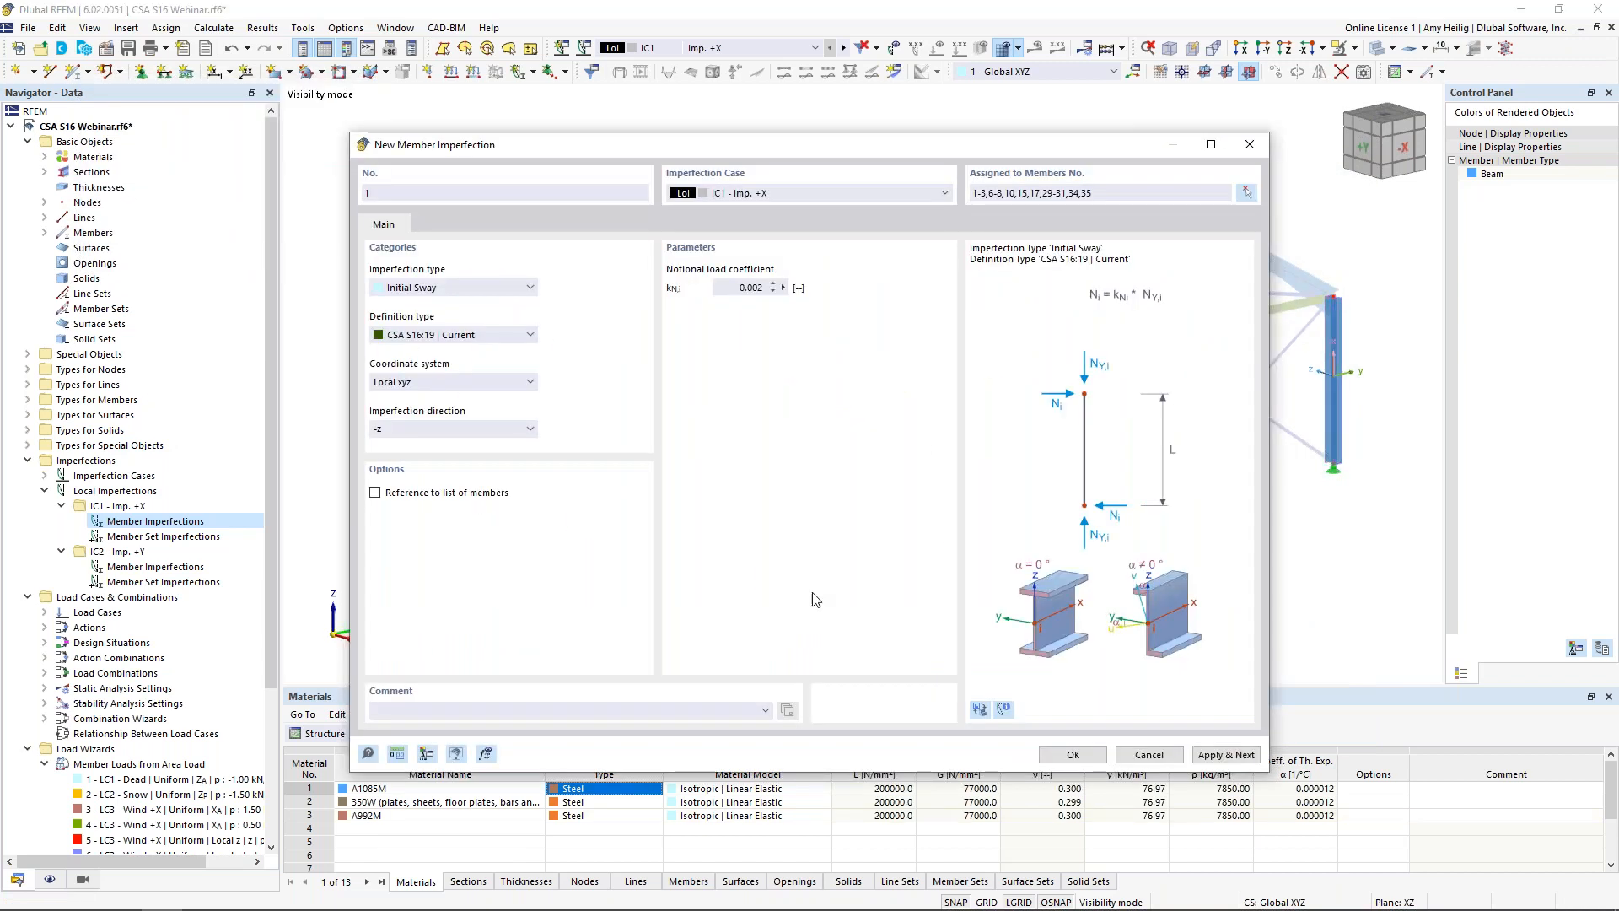
{"action": "left_click", "coordinate": [1070, 751]}
- Cancel the visibility mode and display the IC1 imperfections on the full frame to check their sway direction
{"action": "left_click", "coordinate": [1354, 48]}
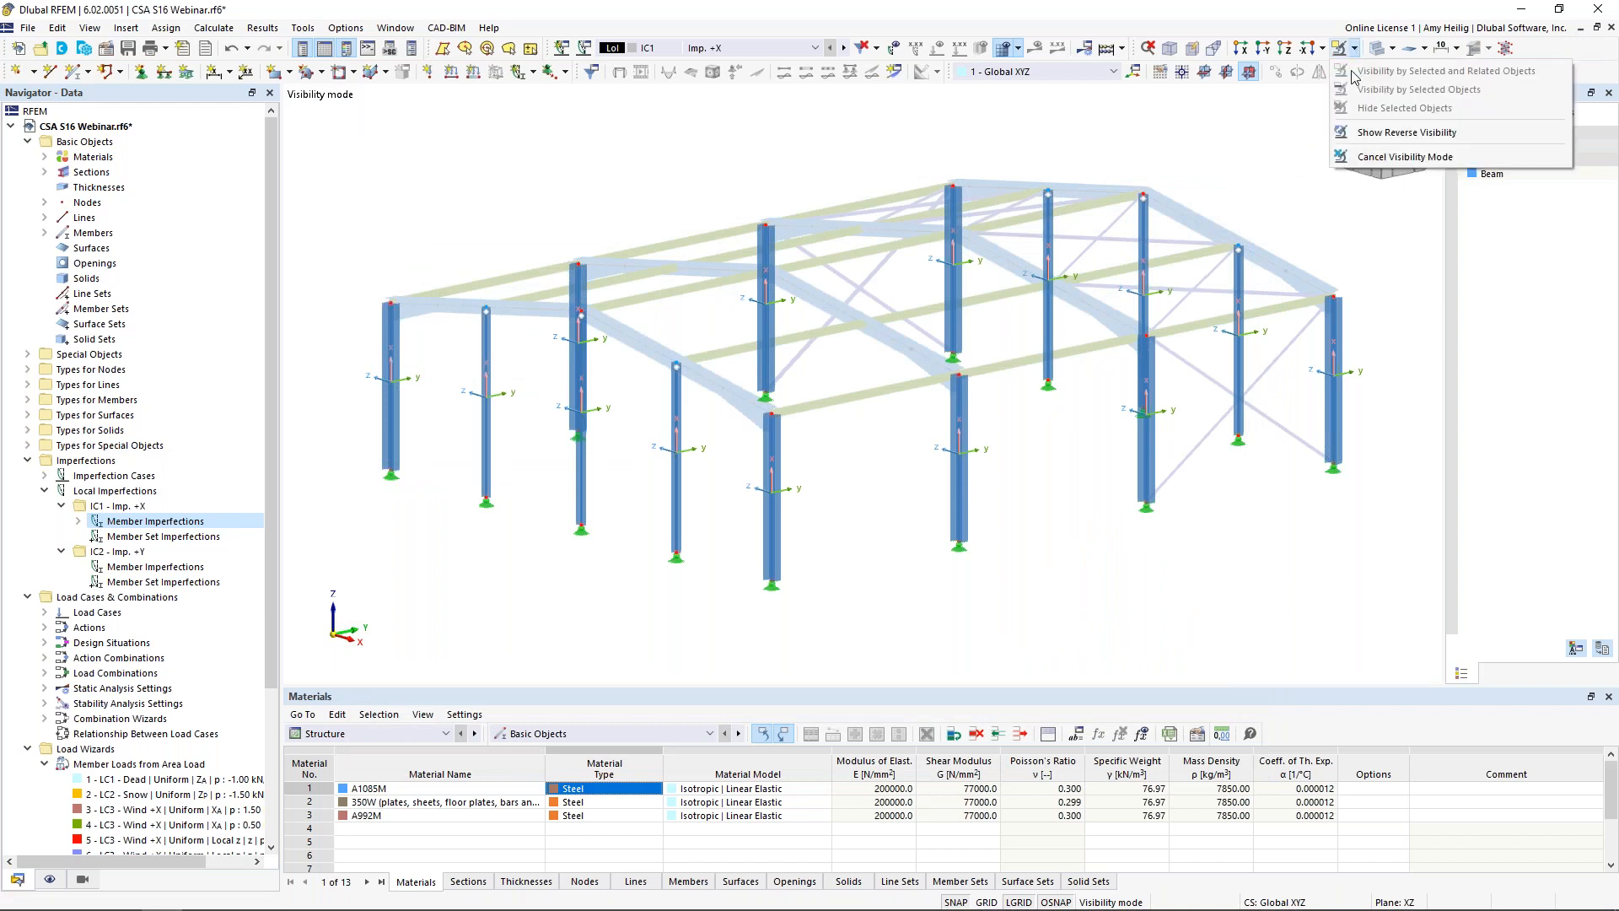
{"action": "left_click", "coordinate": [1366, 157]}
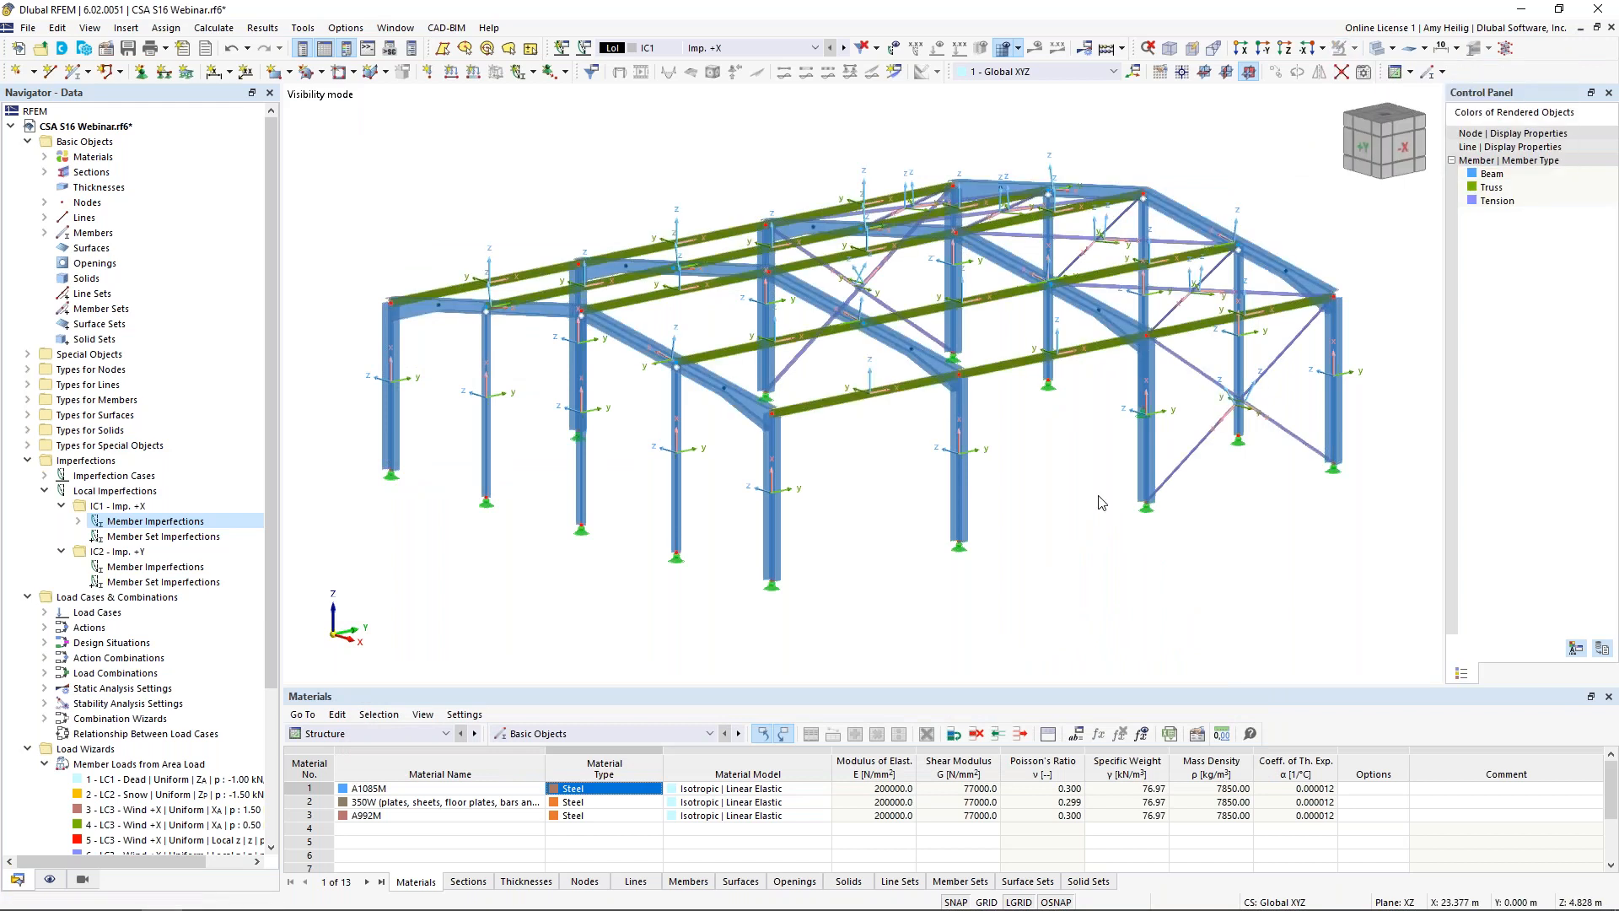
{"action": "left_click", "coordinate": [894, 49]}
{"action": "middle_click_drag", "start_coordinate": [936, 464], "coordinate": [396, 687], "text": "ctrl"}
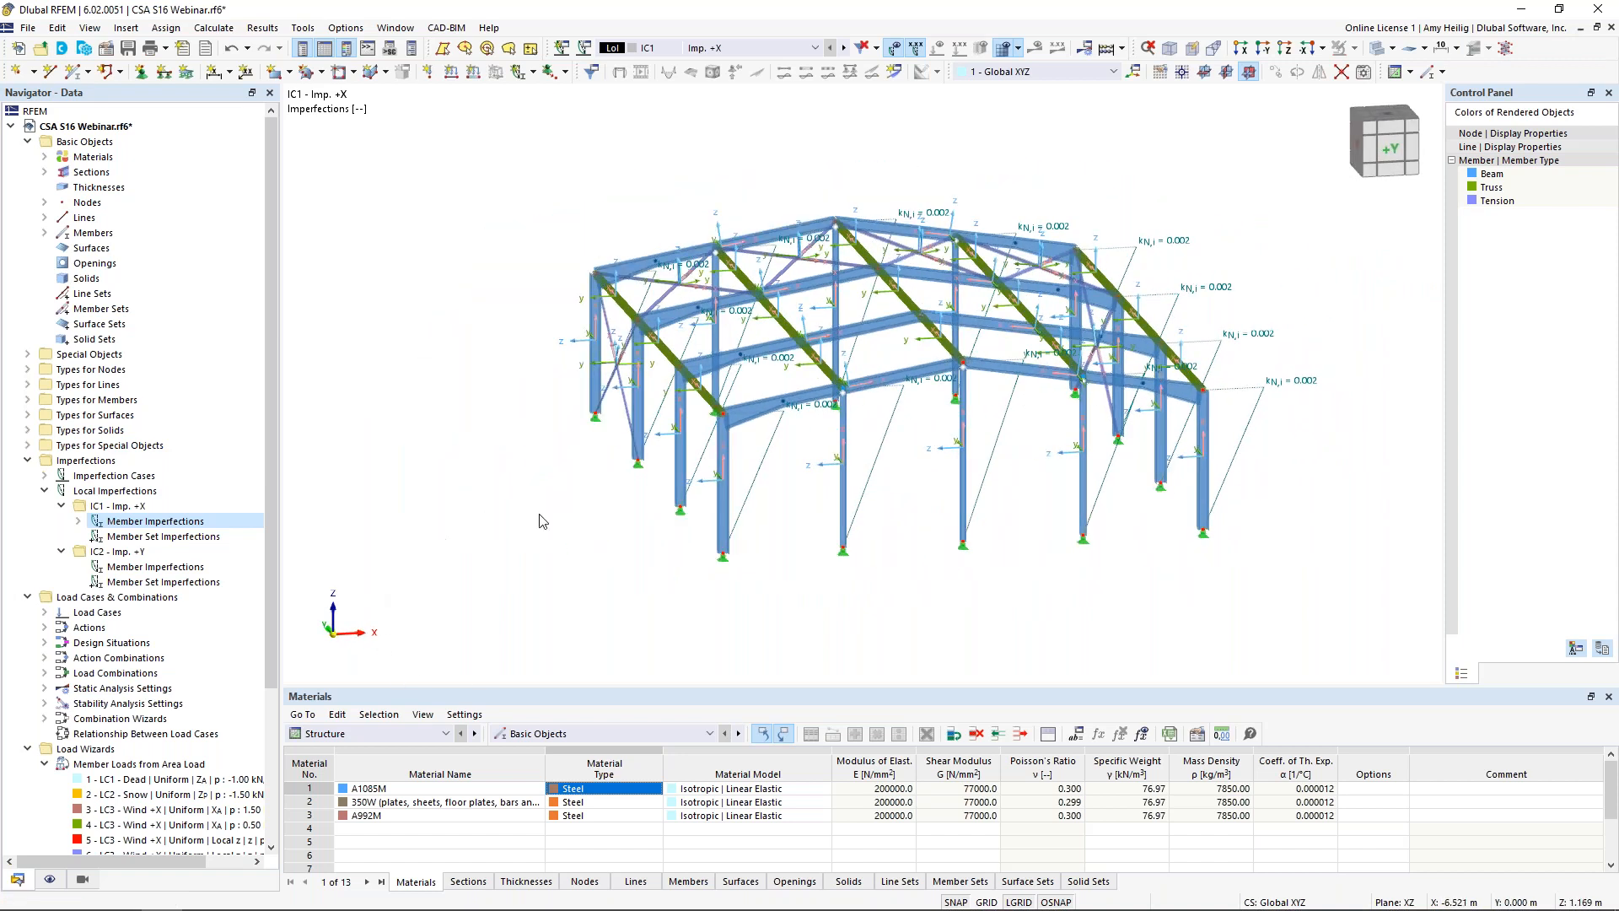
{"action": "middle_click_drag", "start_coordinate": [1101, 553], "coordinate": [835, 582], "text": "ctrl"}
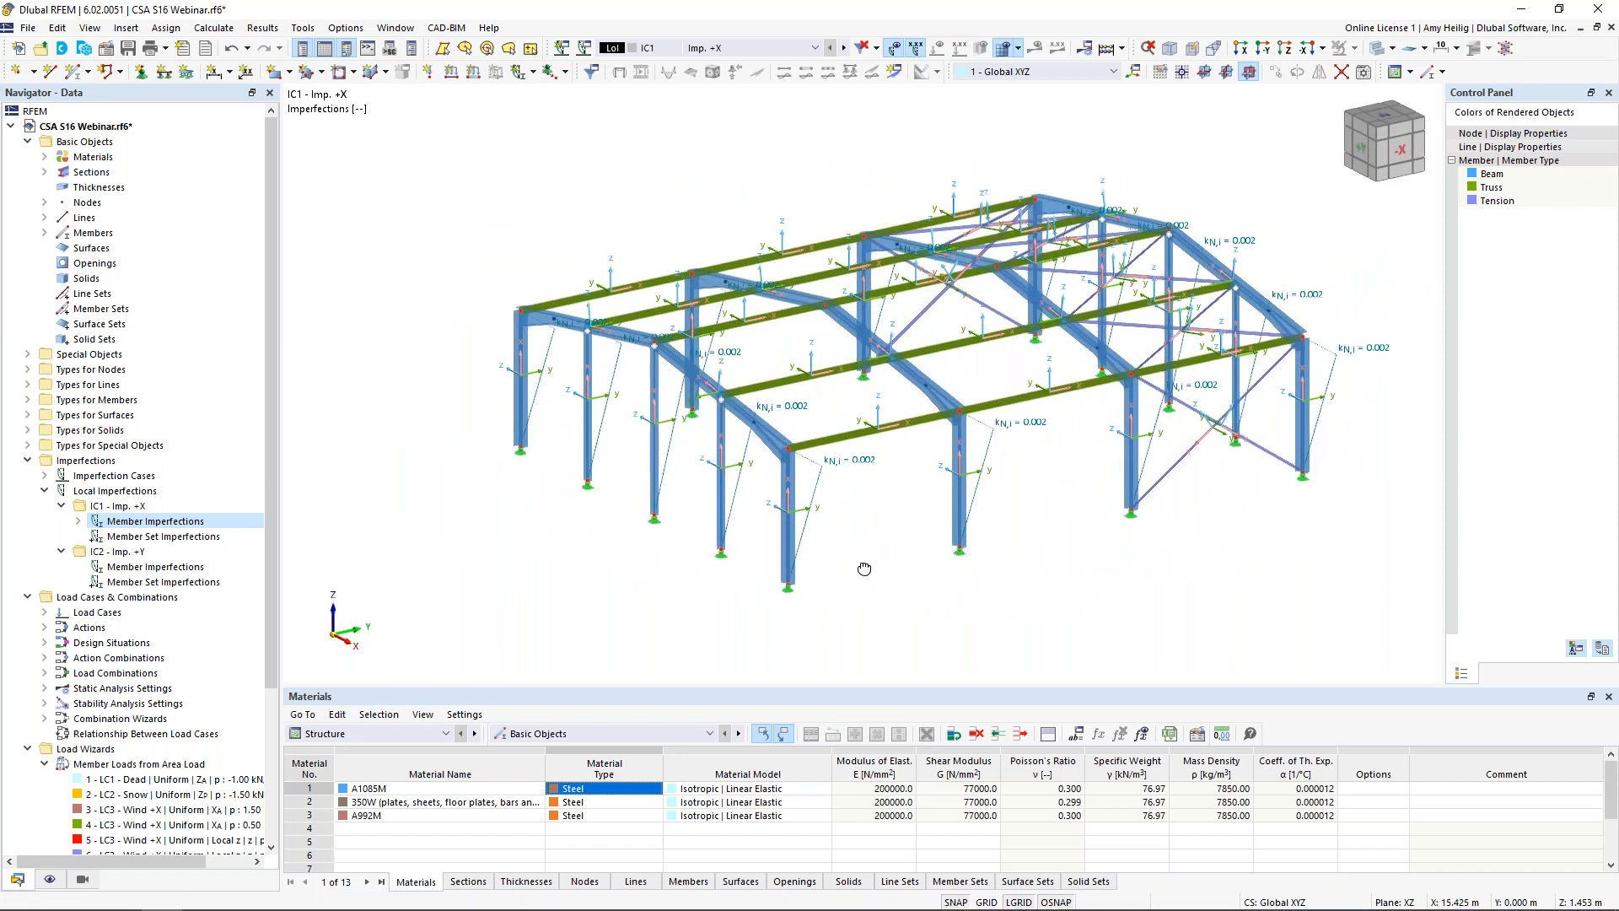
- Create a member imperfection in case IC2 - Imp. +Y with the CSA S16:19 | Current definition type
{"action": "double_click", "coordinate": [113, 570]}
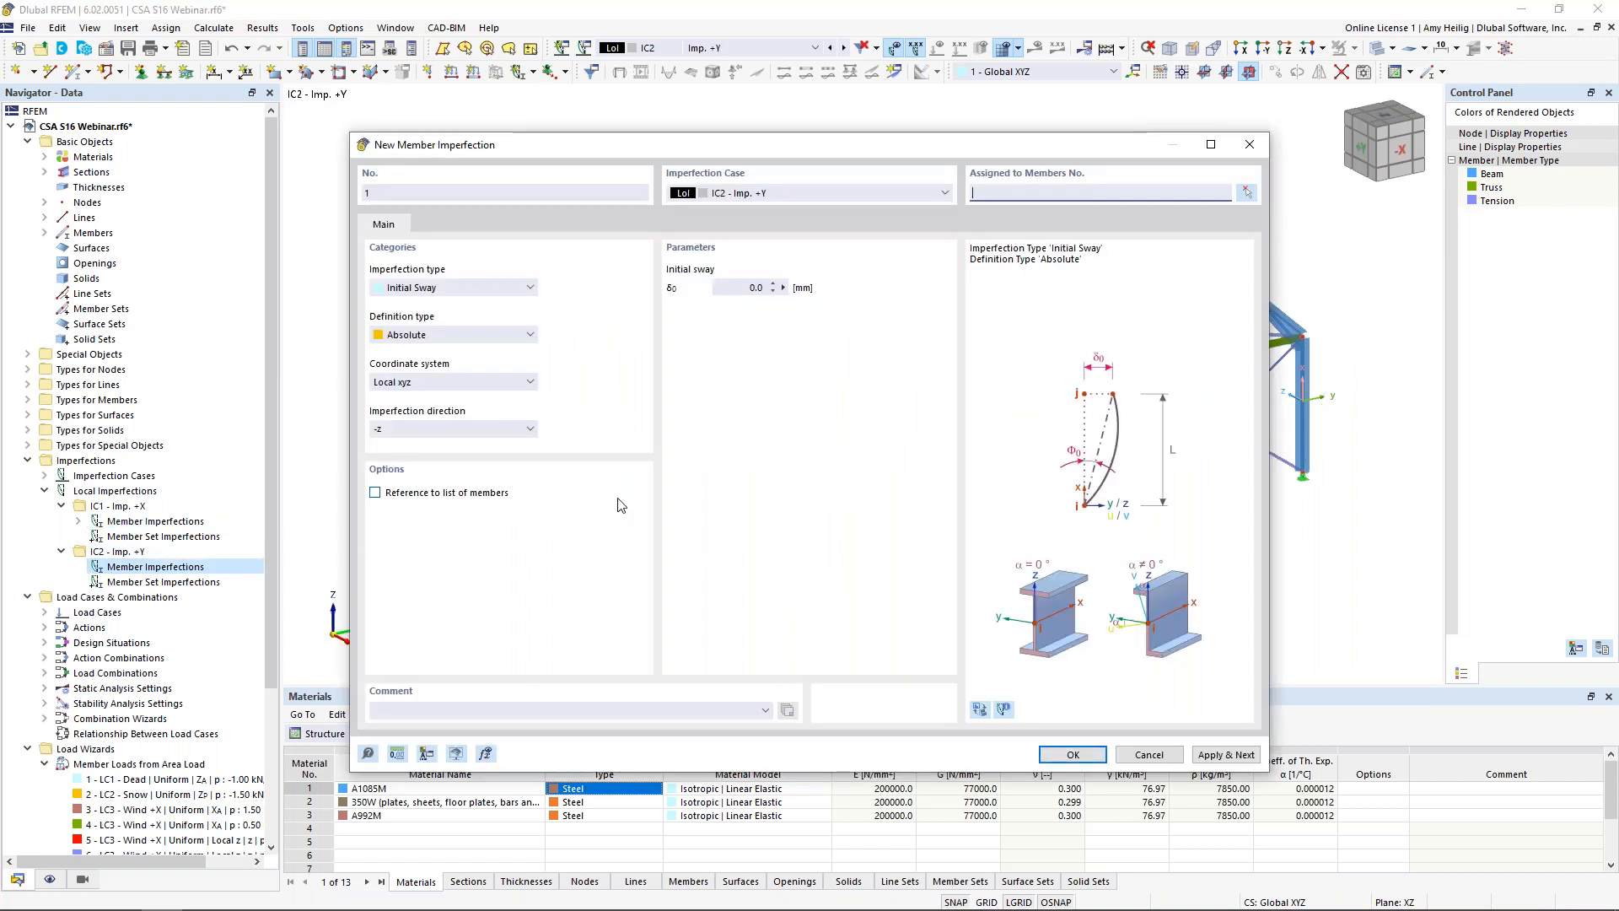
{"action": "left_click", "coordinate": [449, 338]}
{"action": "left_click", "coordinate": [442, 444]}
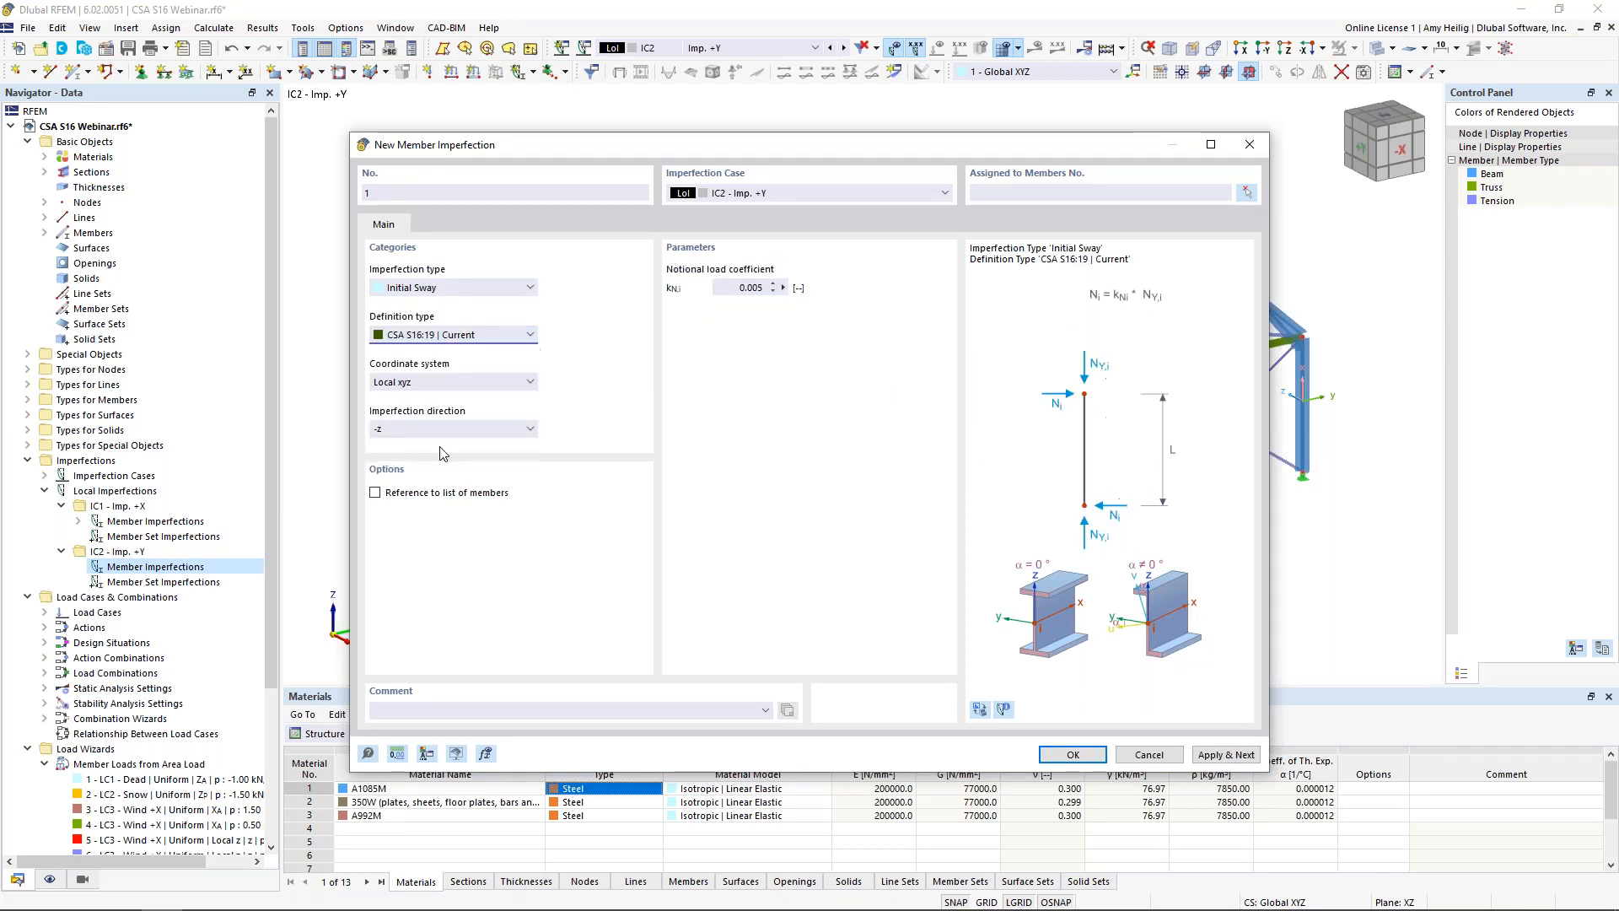
{"action": "left_click_drag", "start_coordinate": [544, 151], "coordinate": [775, 104]}
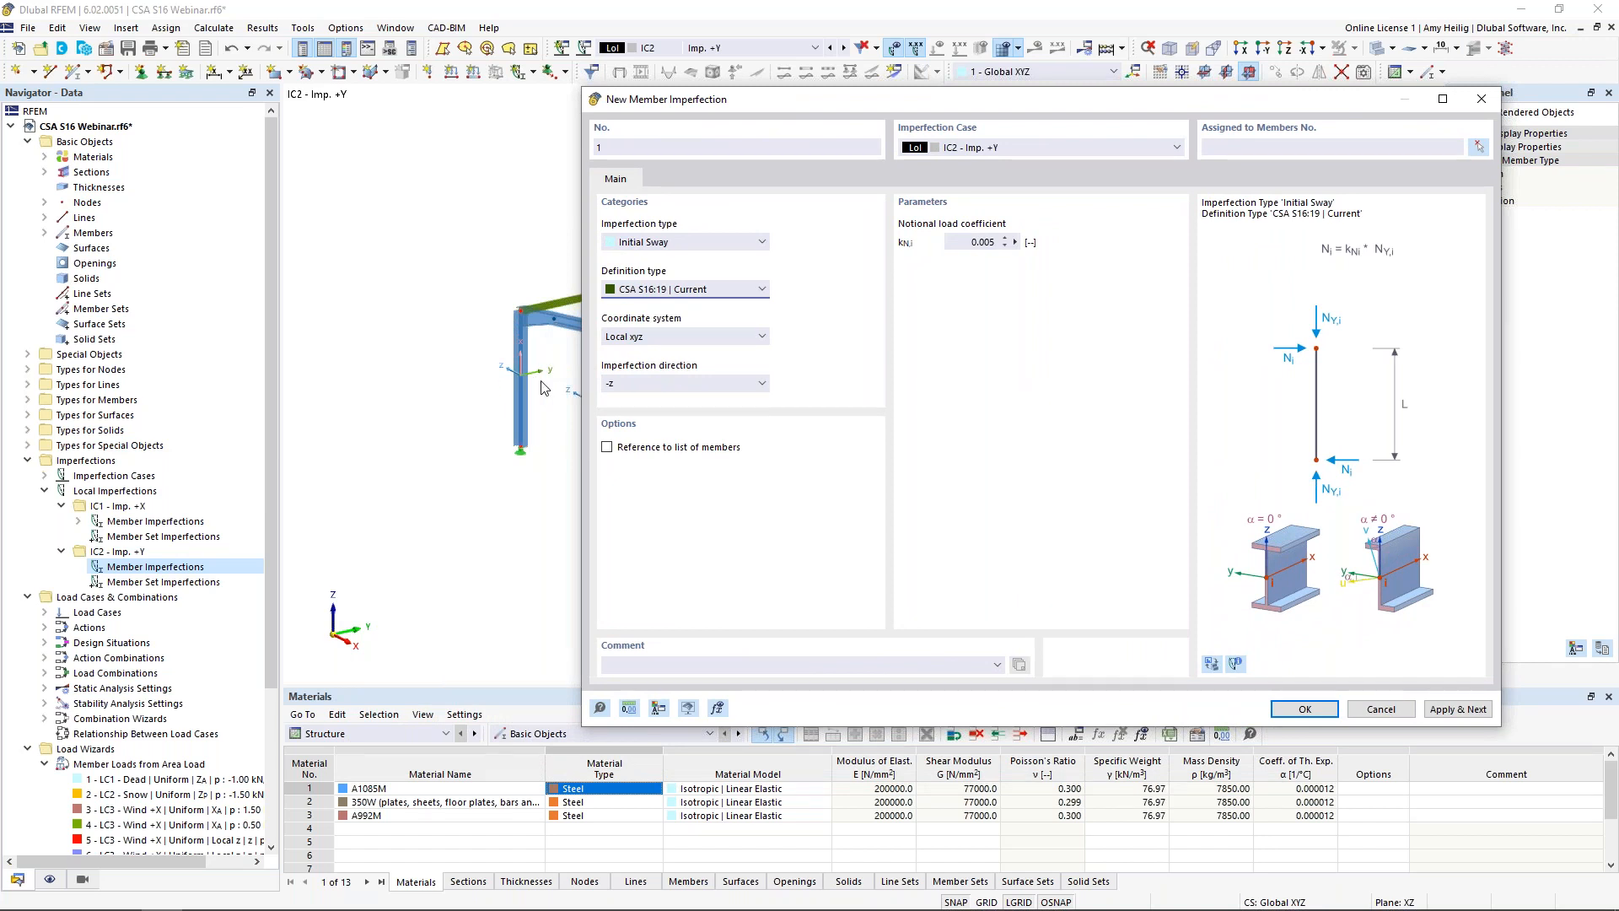
- Set the IC2 member imperfection's direction to local y and its notional load coefficient to 0.002
{"action": "left_click", "coordinate": [642, 386]}
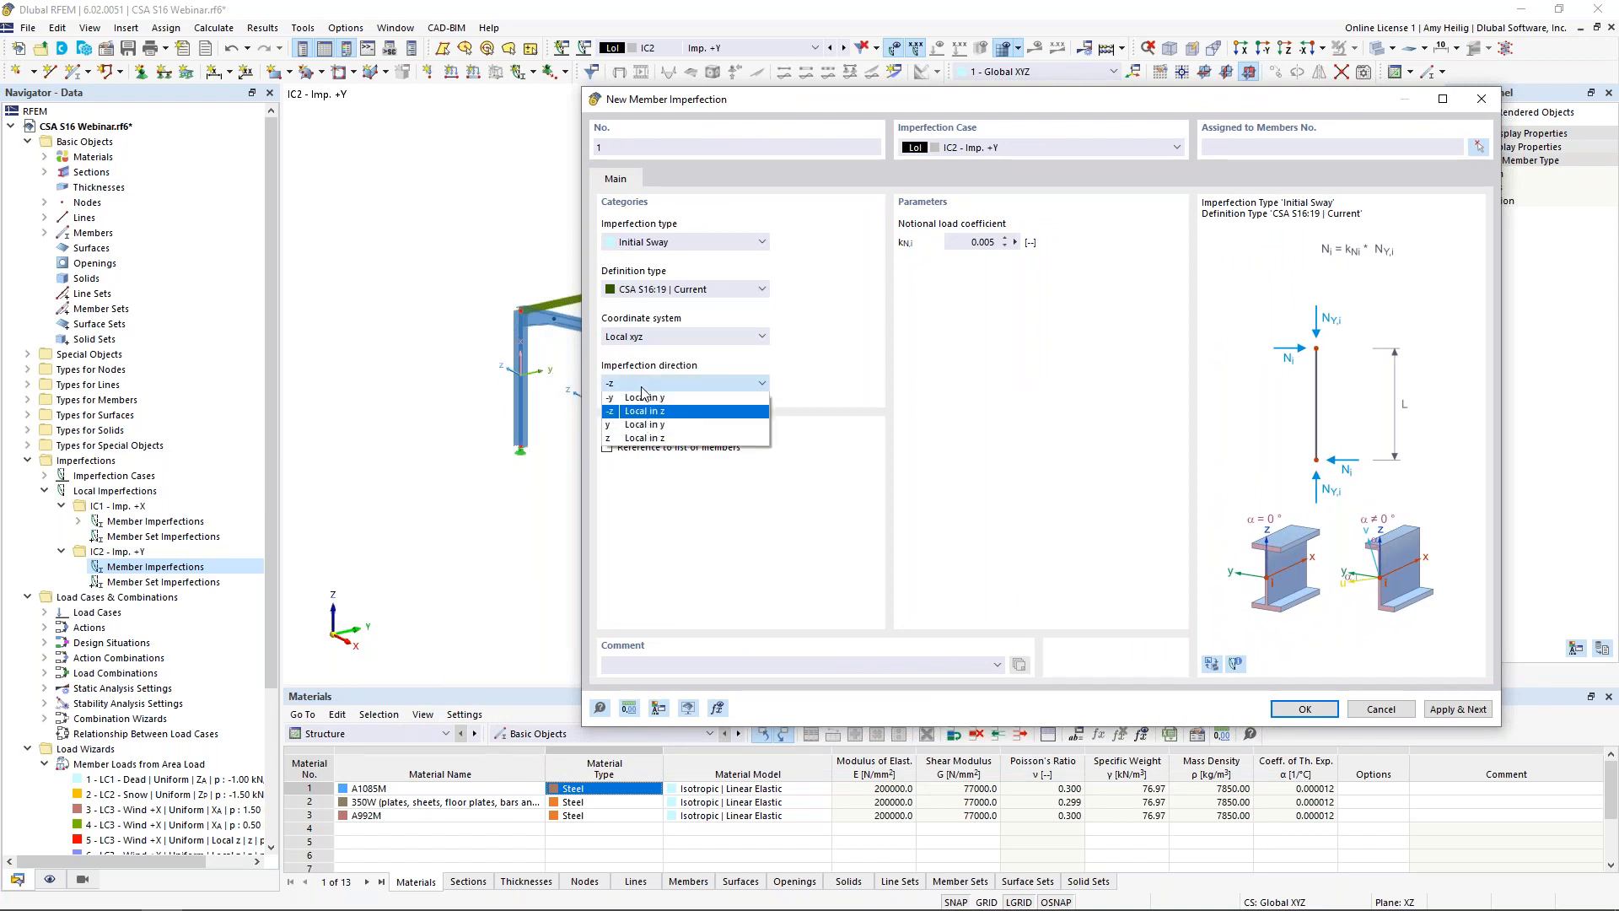
{"action": "left_click", "coordinate": [635, 426]}
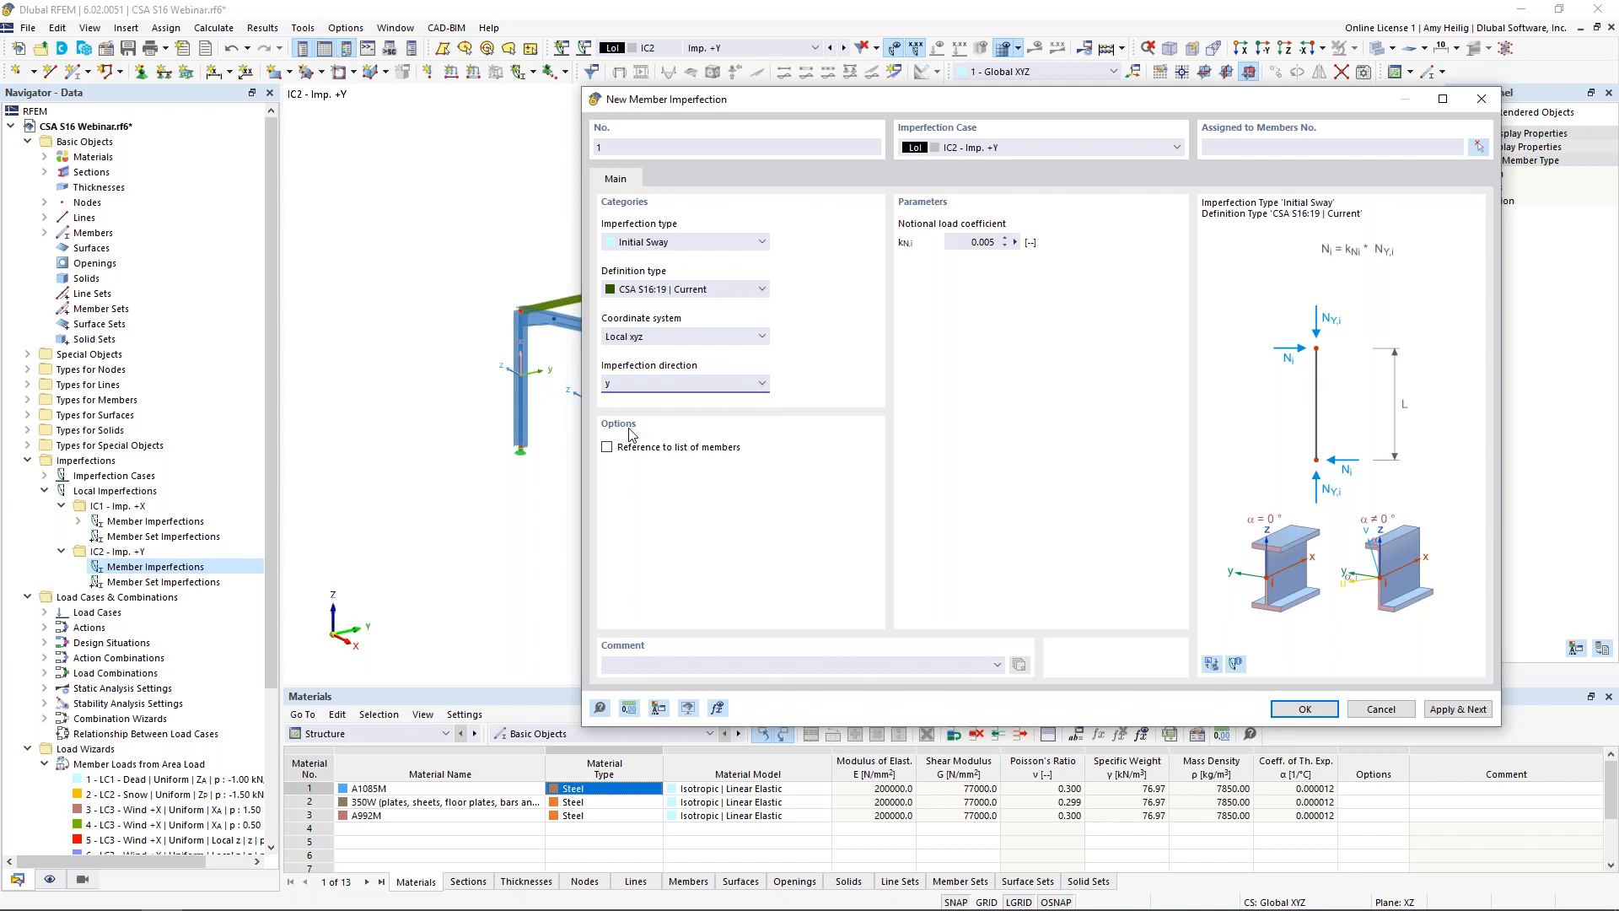
{"action": "double_click", "coordinate": [980, 242]}
{"action": "type", "text": "0"}
- Assign the IC2 member imperfection to all frame columns, members 1-3,6-8,10,15,17,29-31,34,35, and save it
{"action": "left_click", "coordinate": [1478, 148]}
{"action": "left_click", "coordinate": [1400, 150]}
{"action": "left_click_drag", "start_coordinate": [1045, 402], "coordinate": [559, 357]}
{"action": "left_click_drag", "start_coordinate": [1313, 423], "coordinate": [1183, 381]}
{"action": "middle_click_drag", "start_coordinate": [908, 426], "coordinate": [1059, 482], "text": "ctrl"}
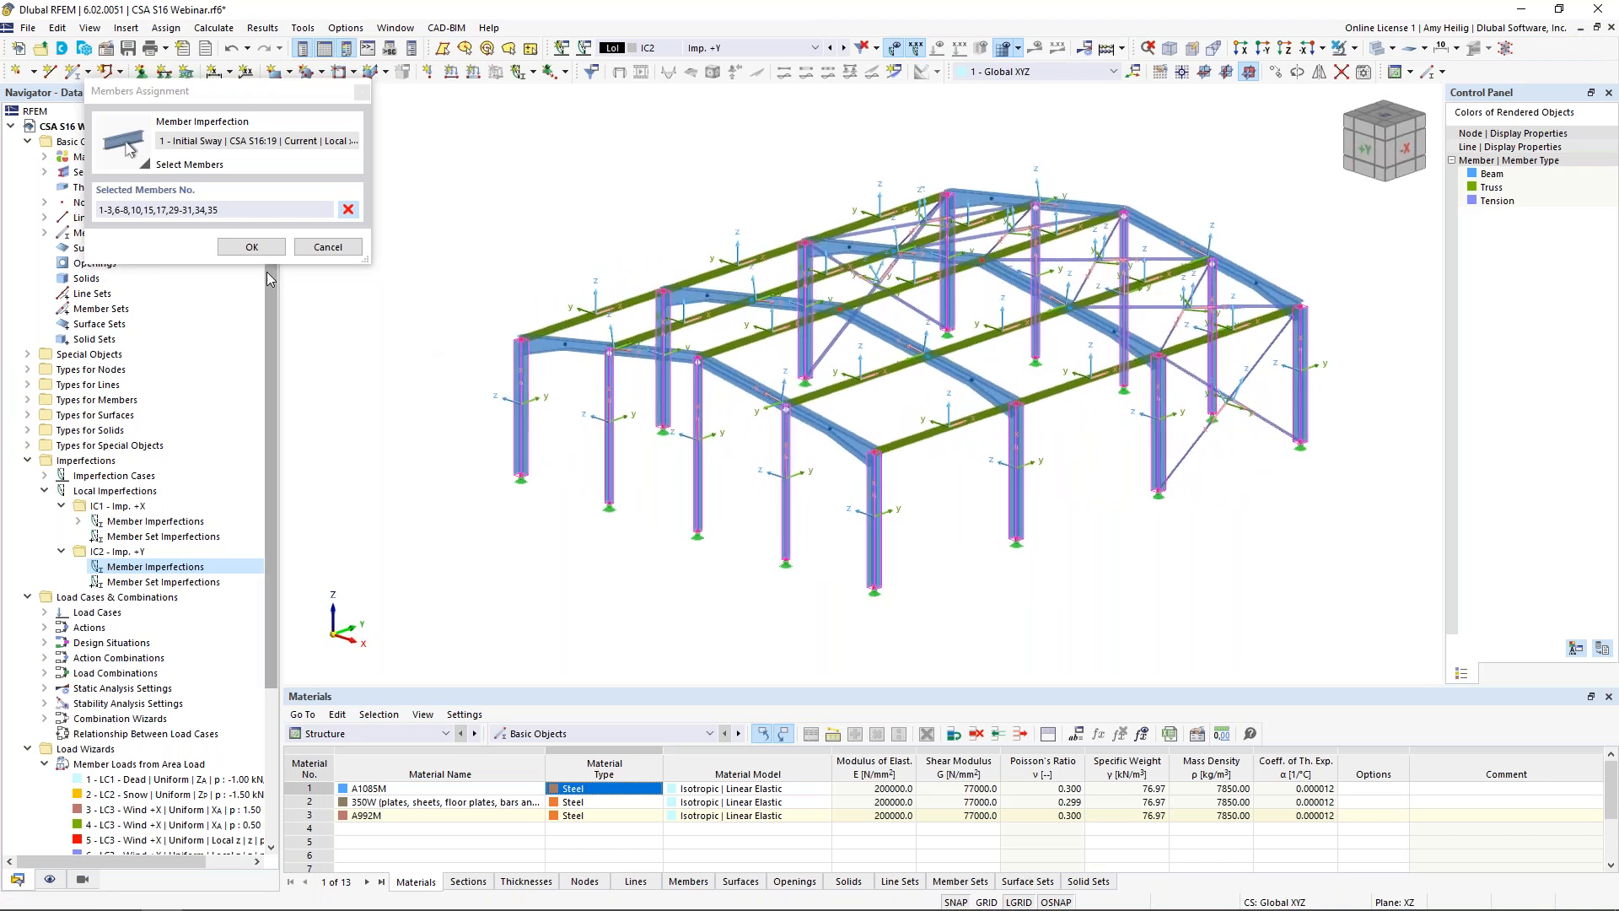
{"action": "left_click", "coordinate": [255, 247]}
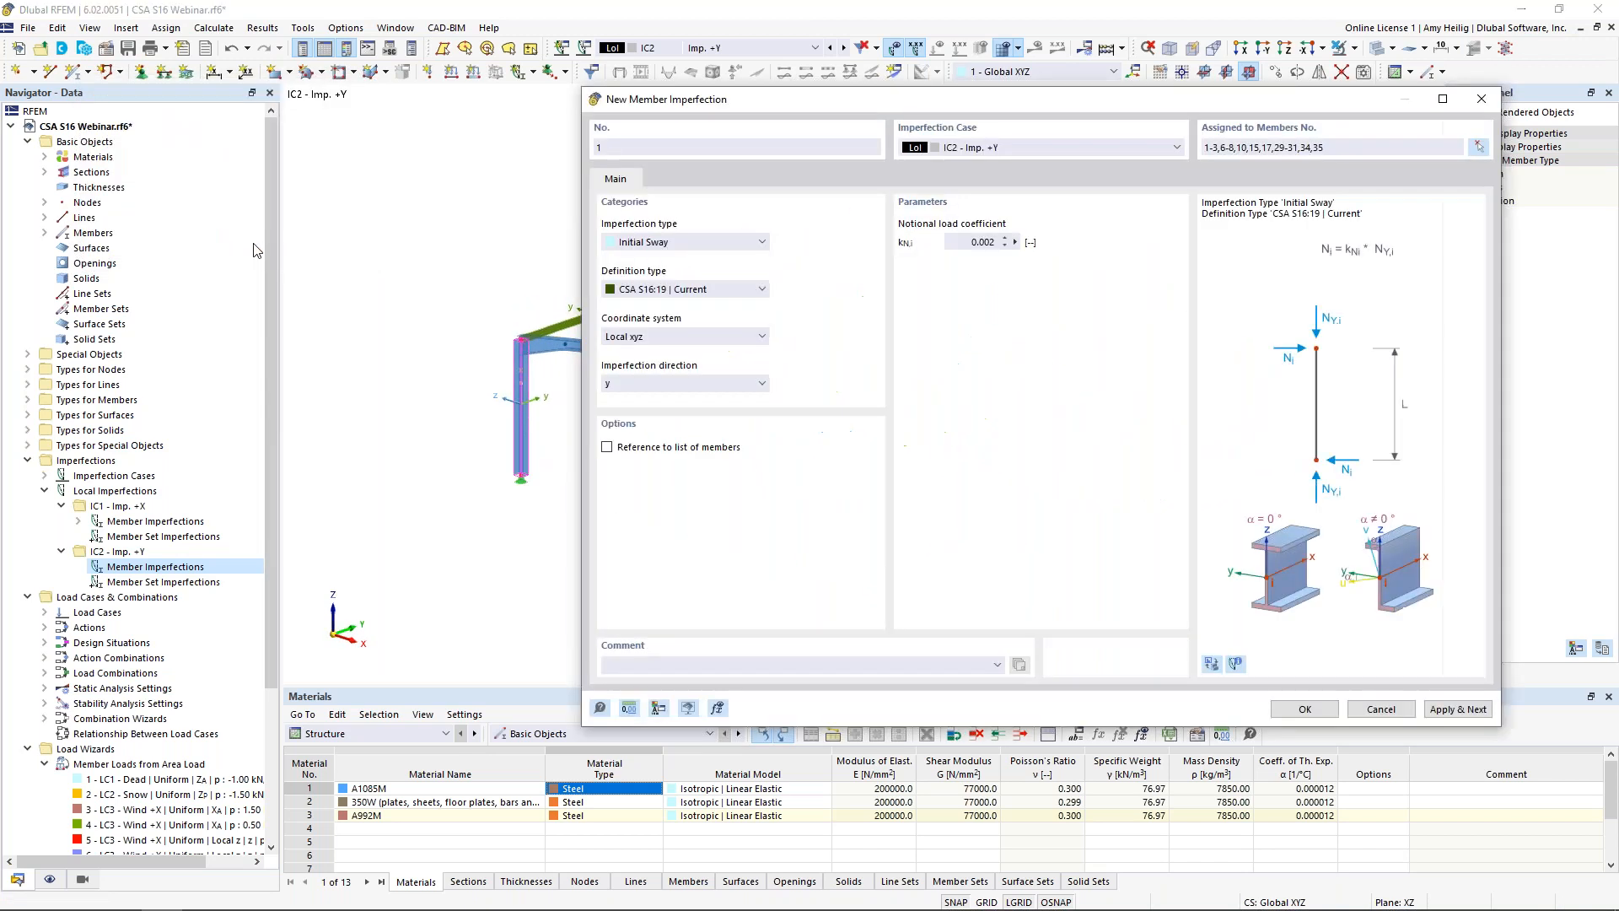
{"action": "left_click", "coordinate": [1304, 709]}
- Turn off the display of the members' local axis systems in the model
{"action": "middle_click_drag", "start_coordinate": [934, 563], "coordinate": [928, 516]}
{"action": "left_click", "coordinate": [873, 512]}
{"action": "right_click", "coordinate": [875, 512]}
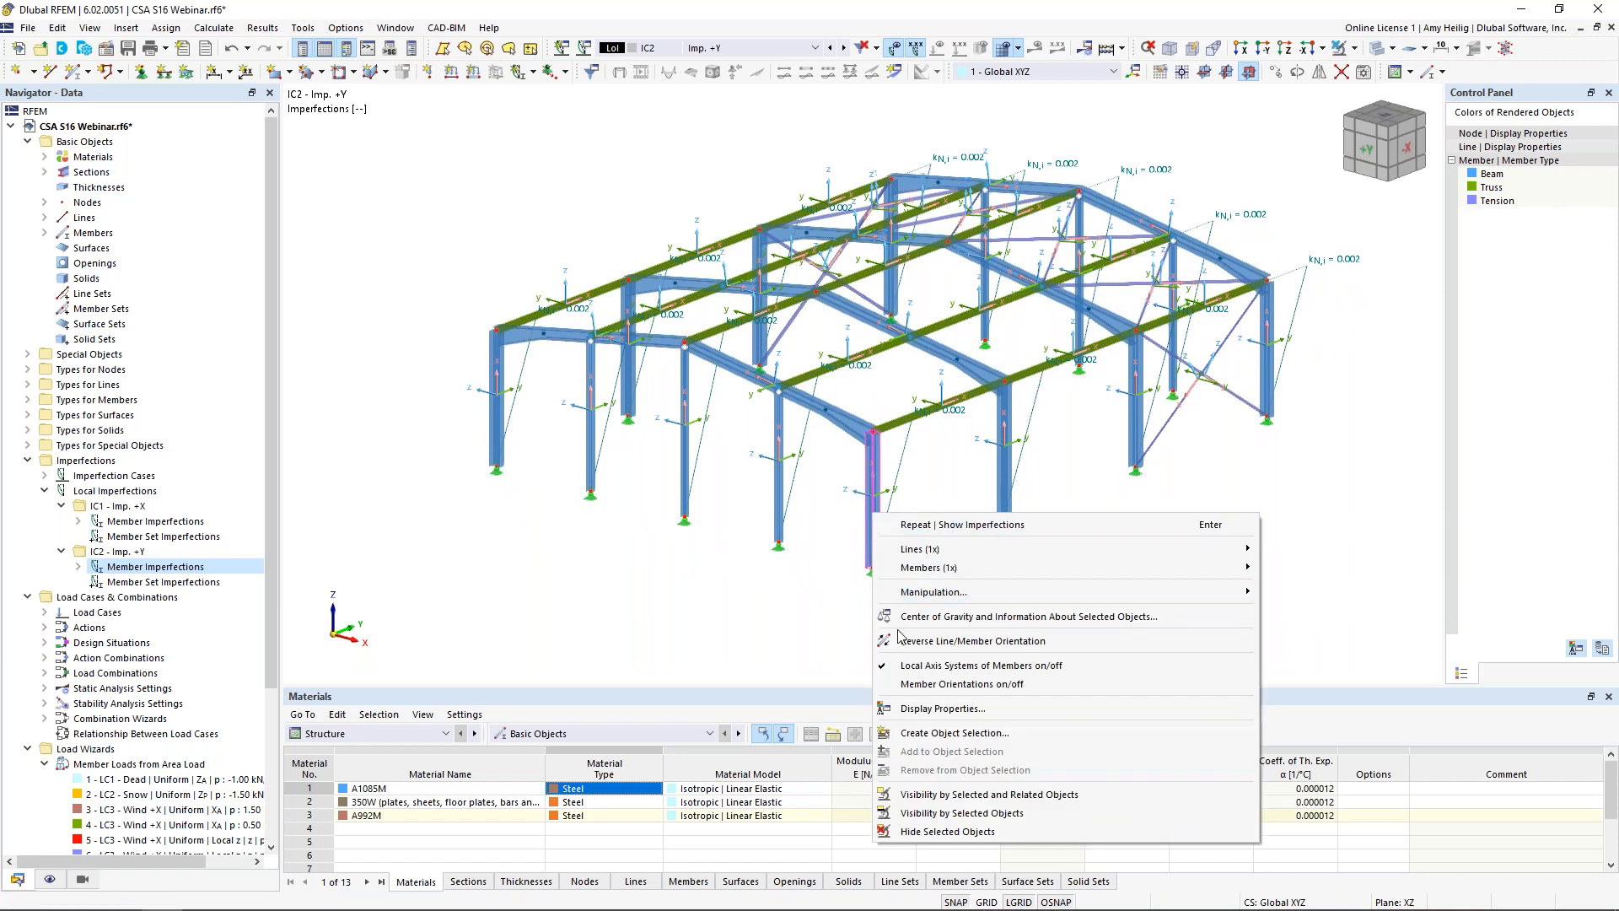
{"action": "left_click", "coordinate": [927, 665]}
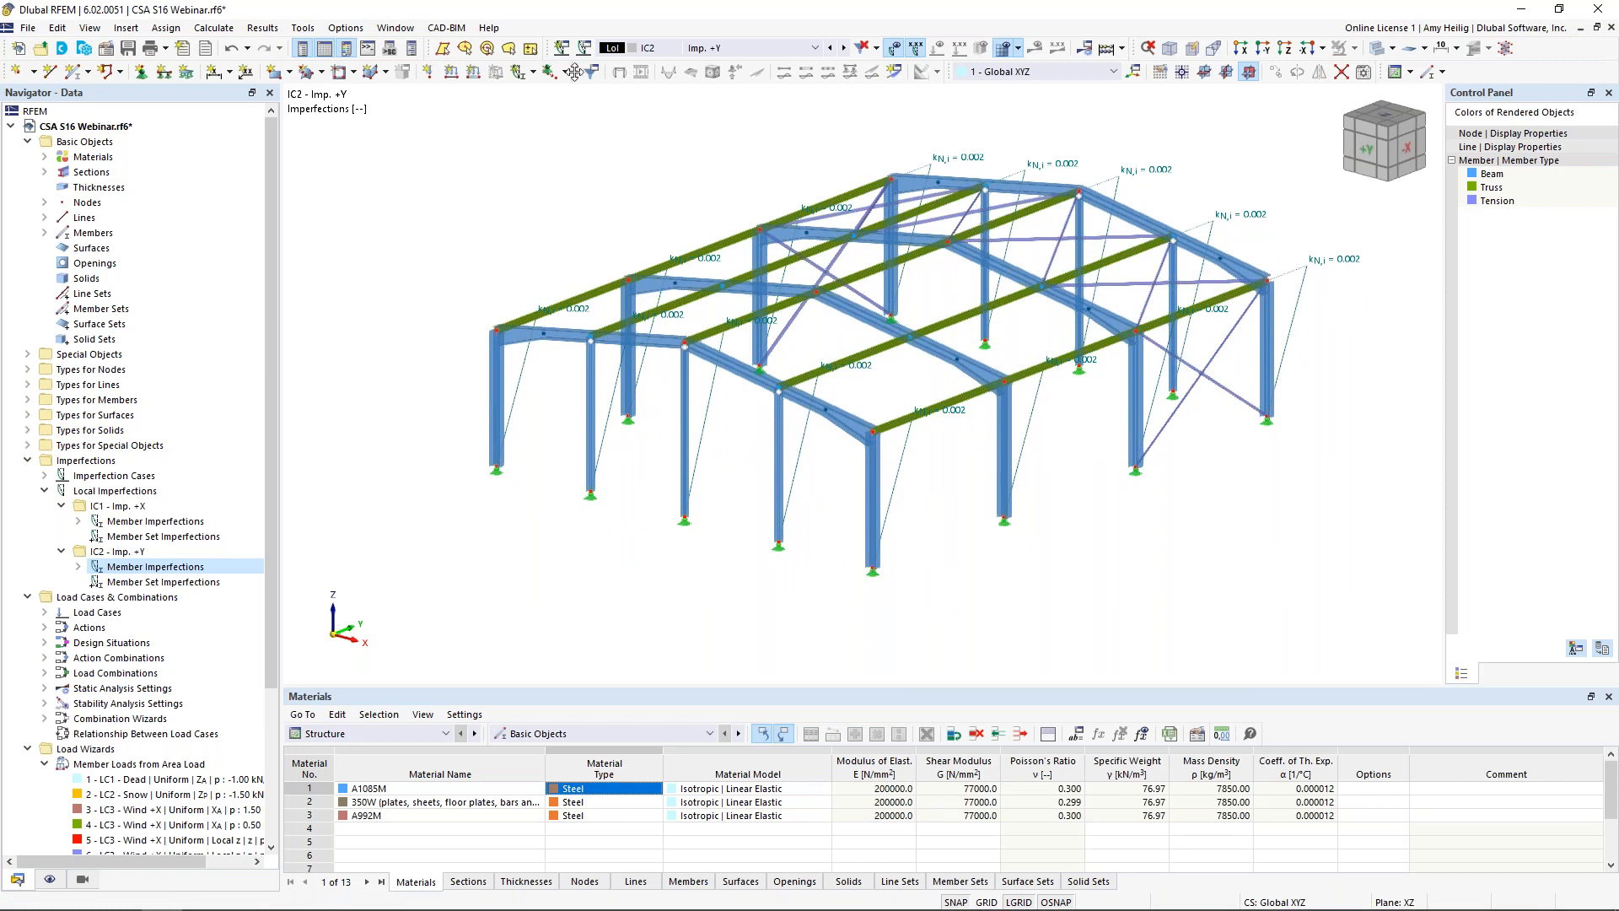
- Make load case LC1 Dead the active case and open the load cases and combinations settings
{"action": "left_click", "coordinate": [685, 49]}
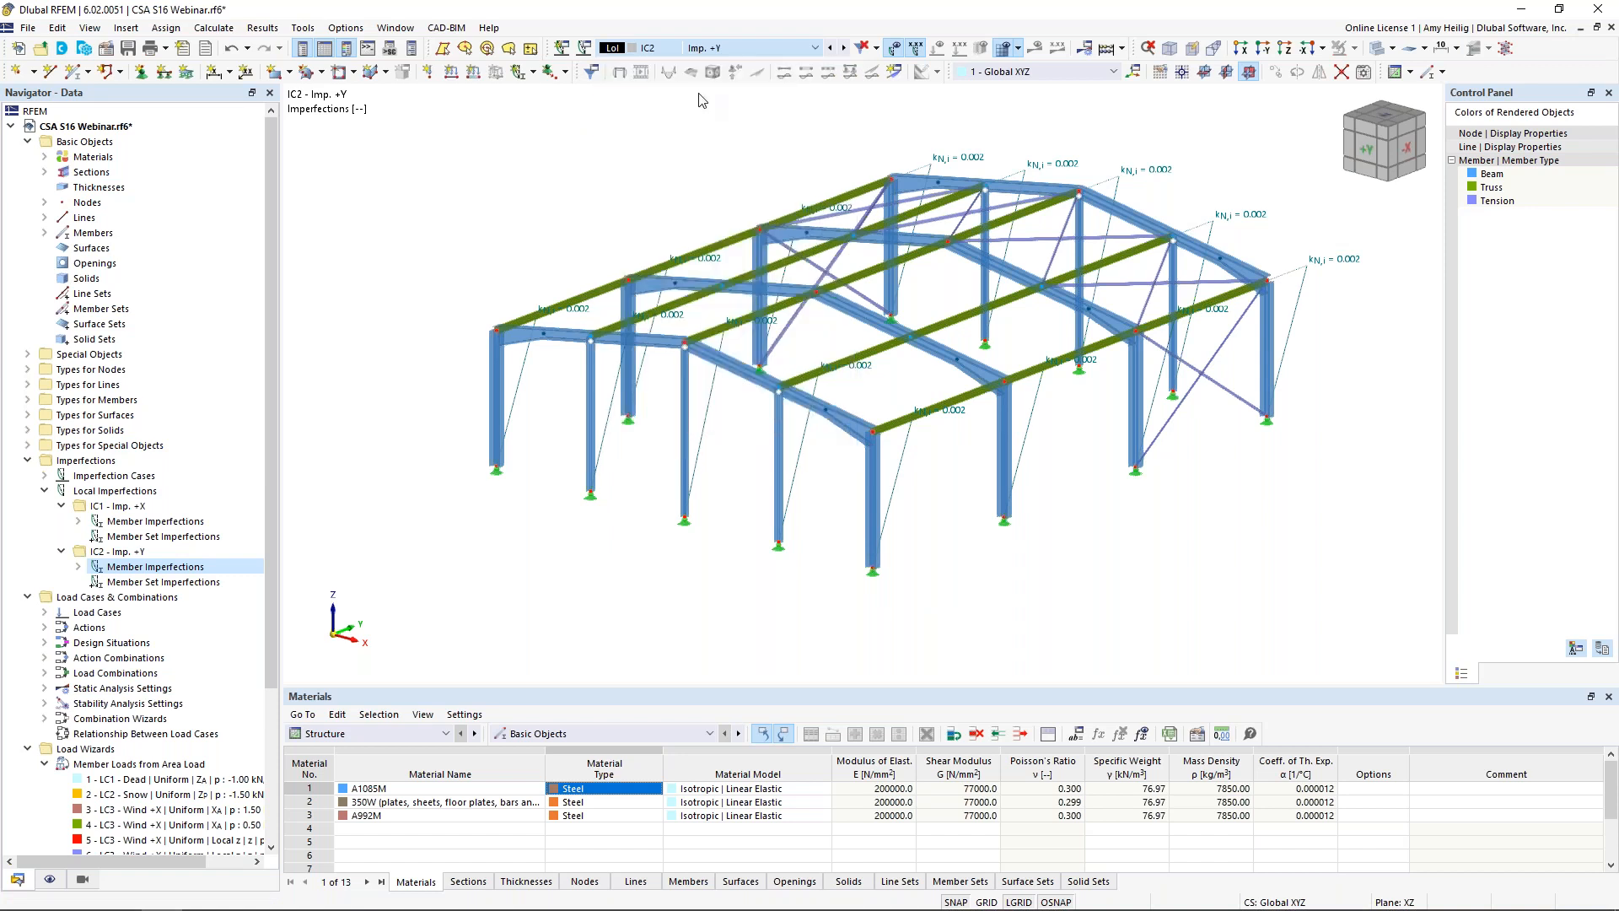
{"action": "left_click", "coordinate": [705, 90]}
{"action": "left_click", "coordinate": [583, 50]}
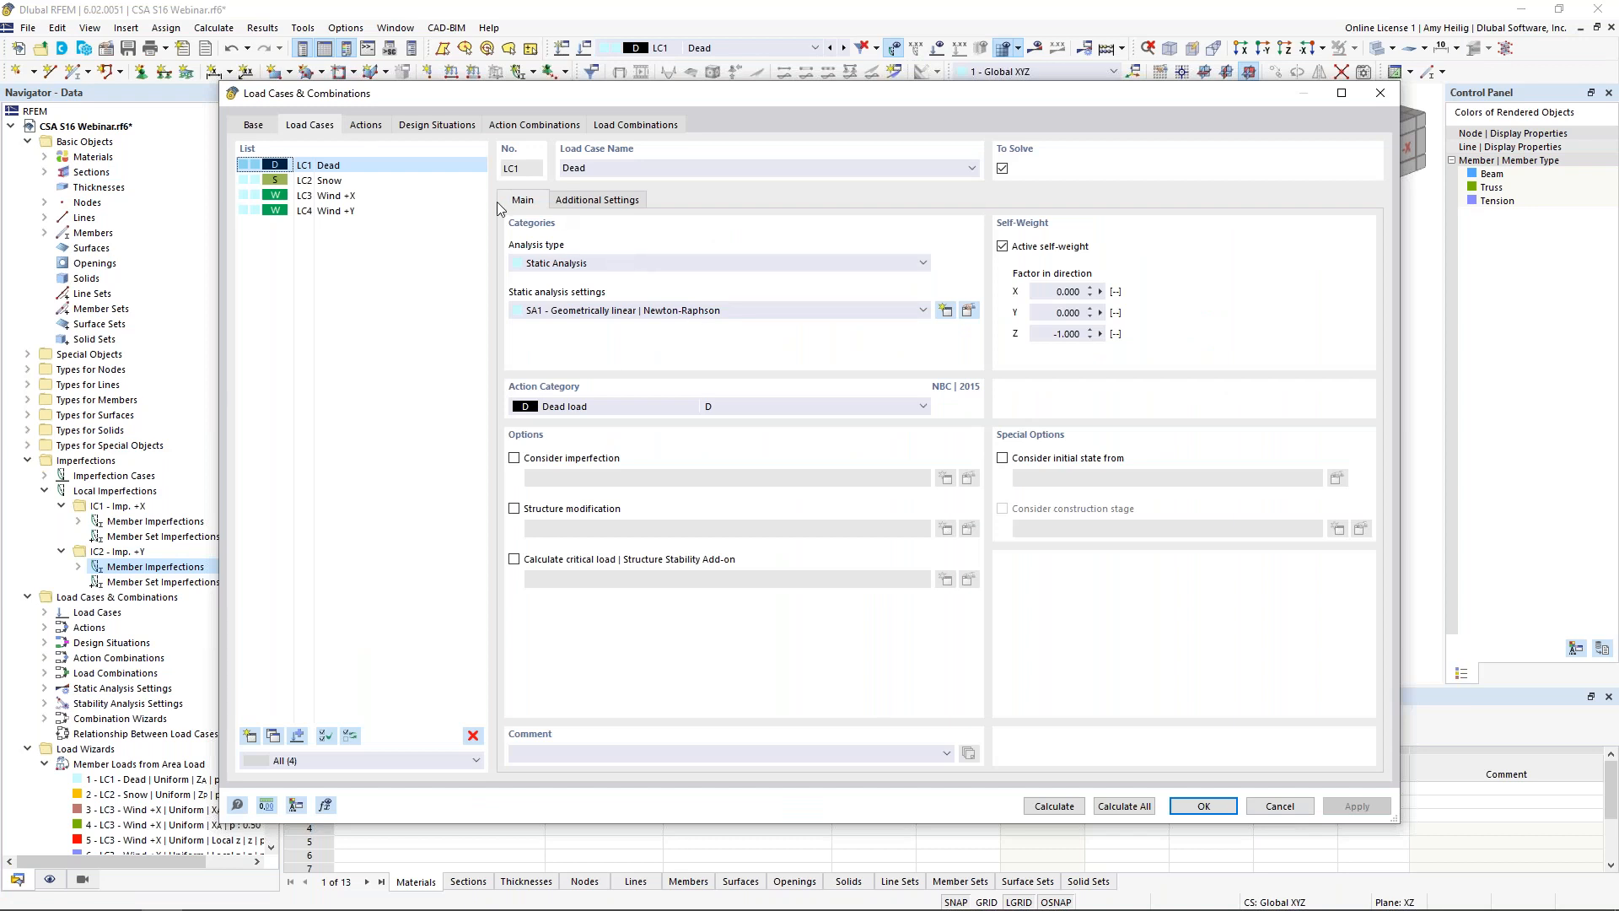
- Duplicate combination wizard 1 with the second-order SA2 settings and disable the consideration of imperfection cases in the copy
{"action": "left_click", "coordinate": [439, 125]}
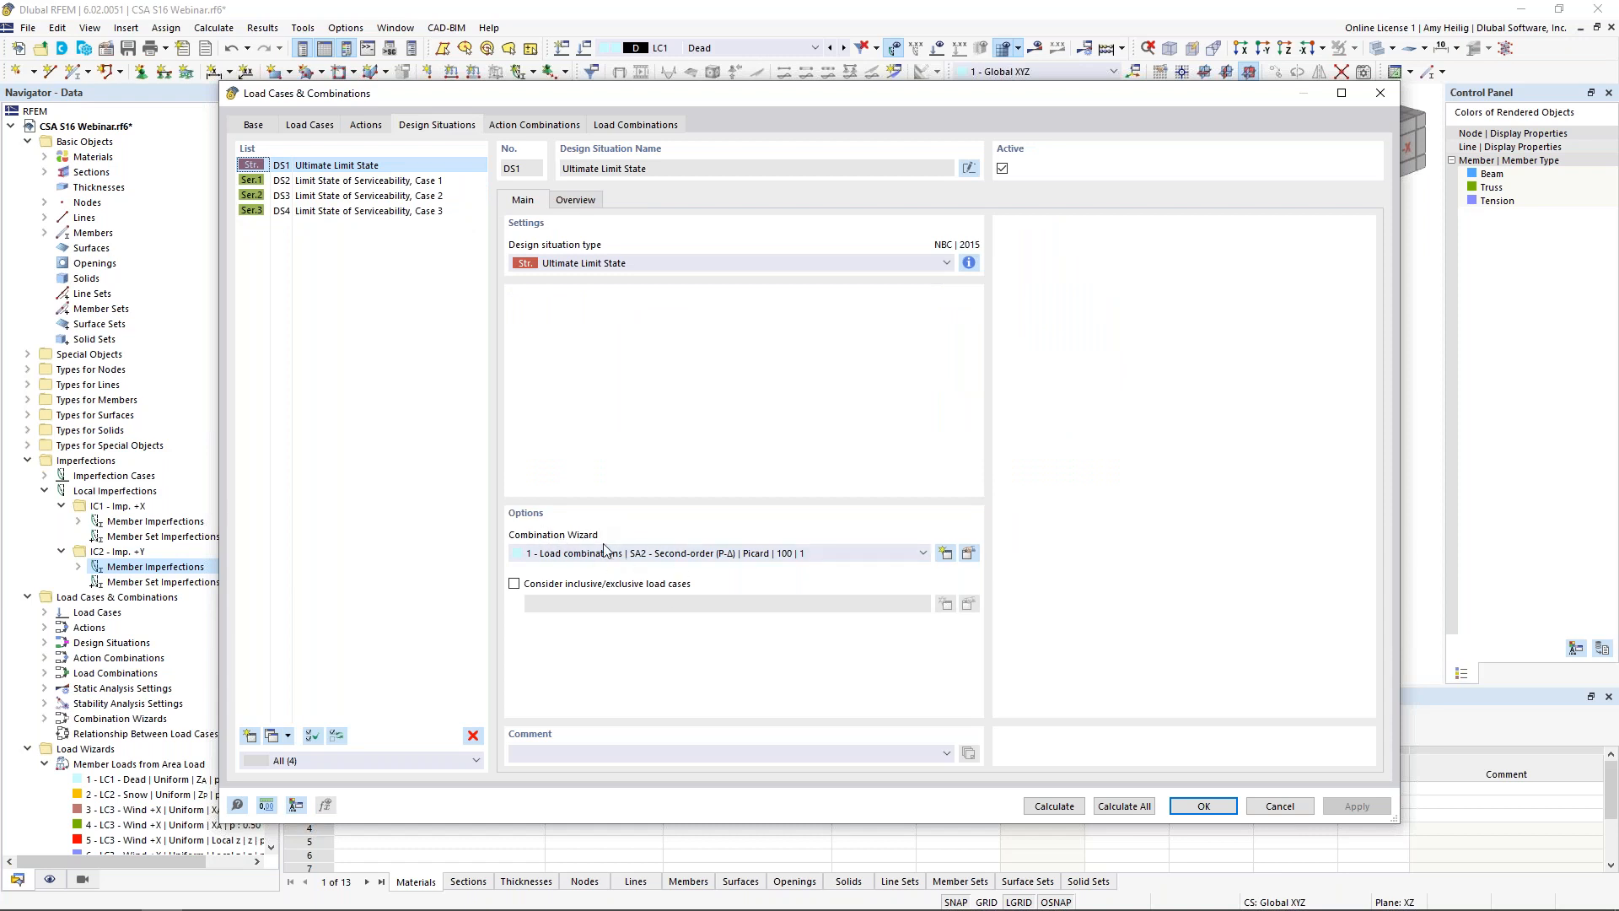
{"action": "left_click", "coordinate": [968, 554]}
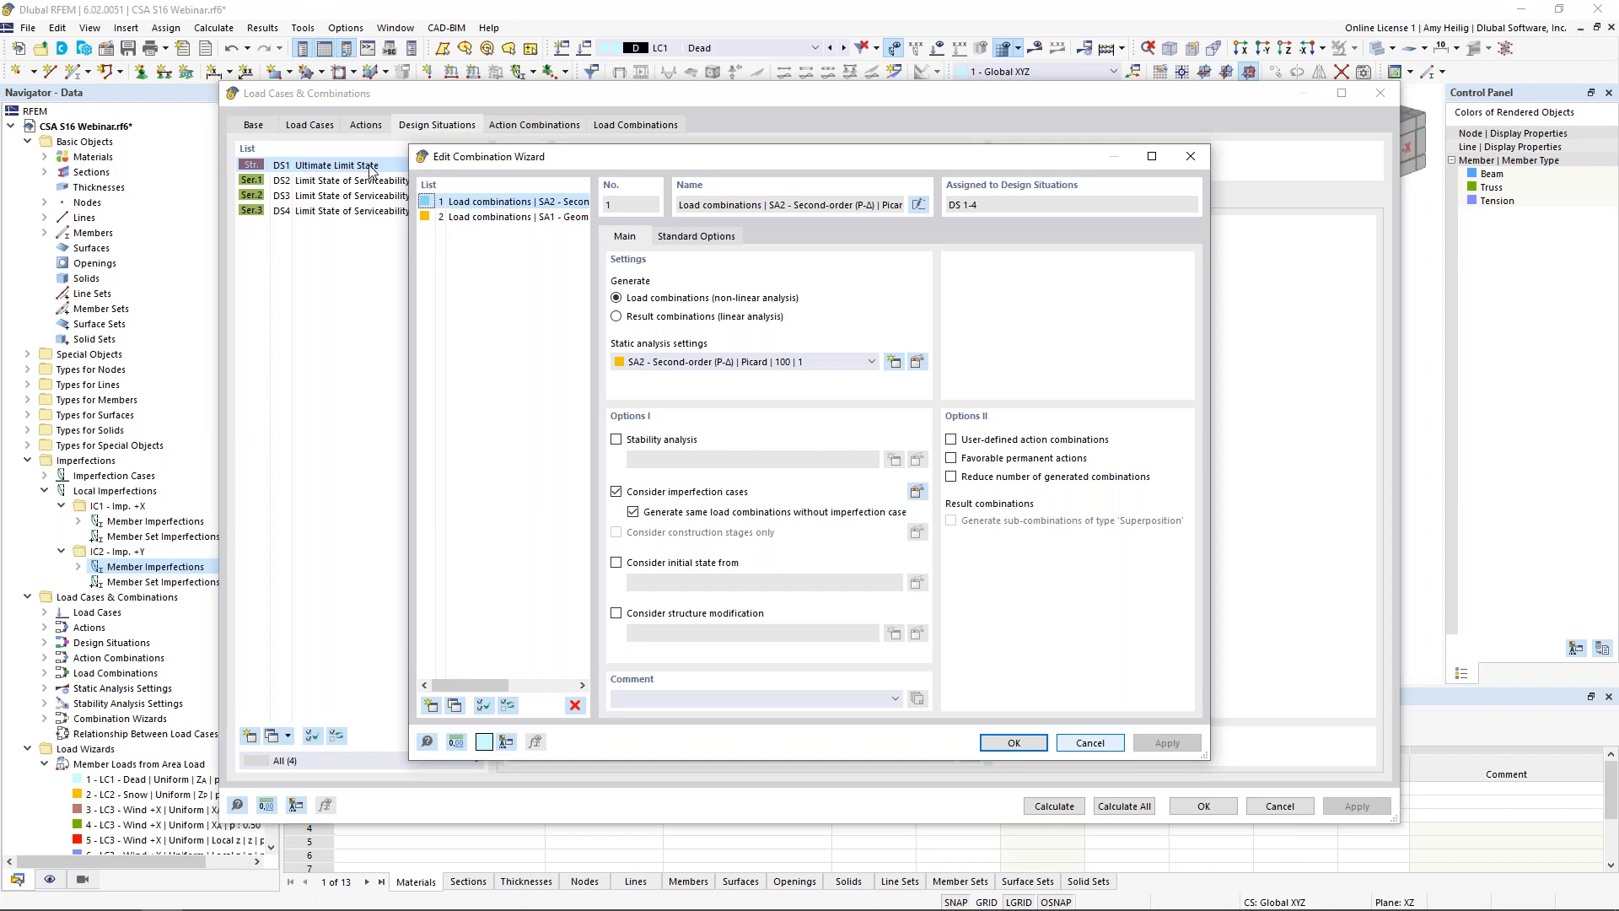
{"action": "left_click_drag", "start_coordinate": [532, 156], "coordinate": [652, 161]}
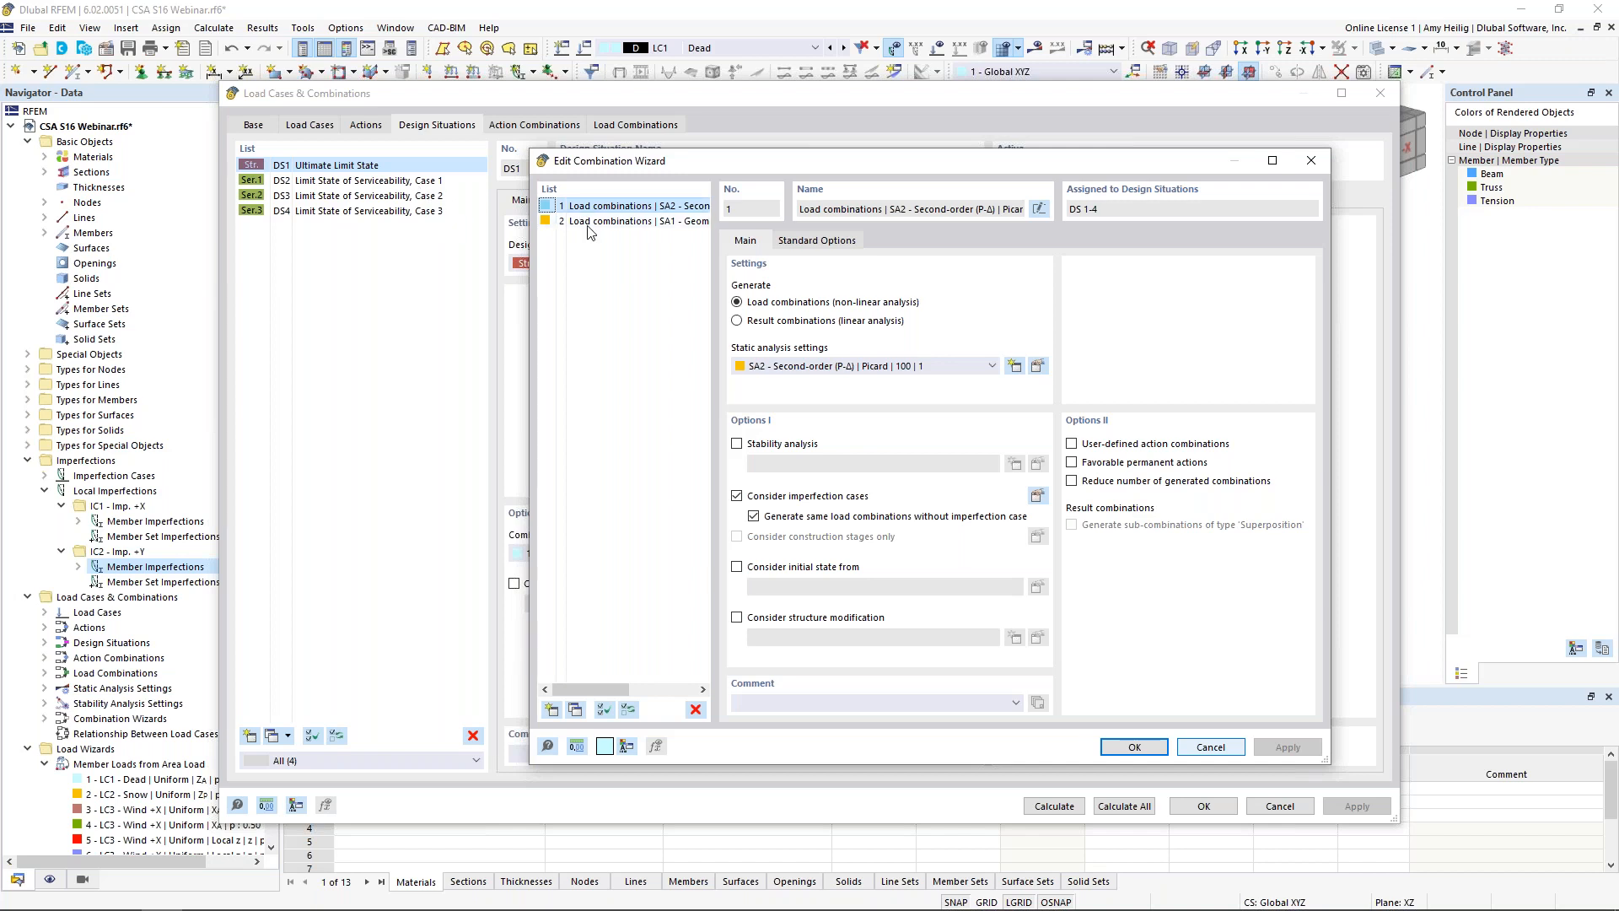
{"action": "left_click", "coordinate": [574, 709]}
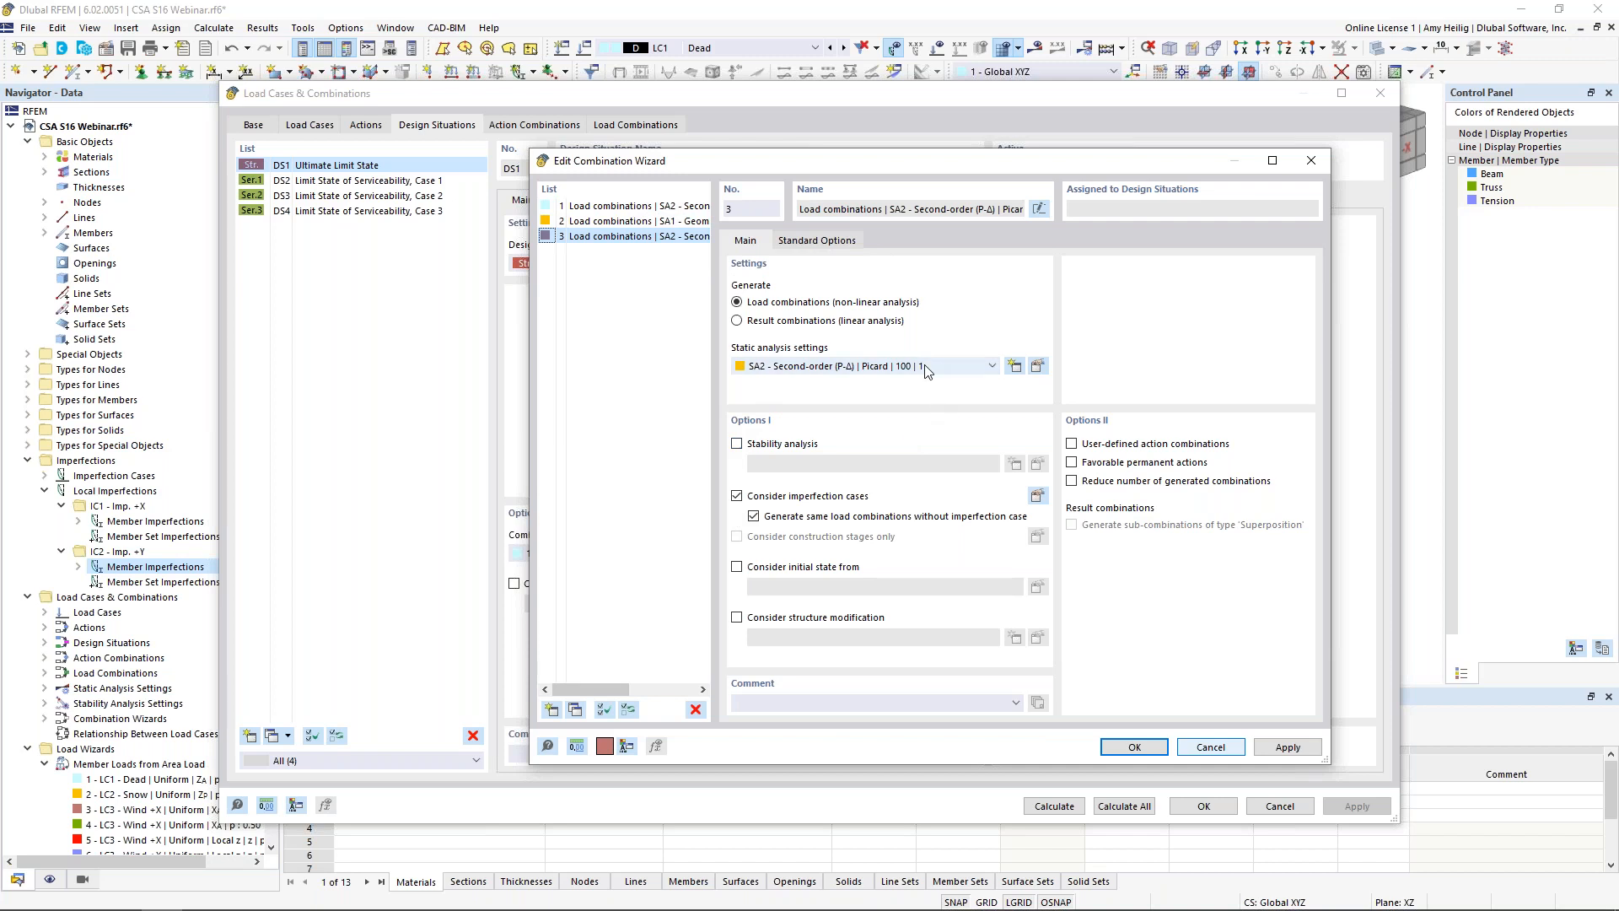
{"action": "left_click", "coordinate": [737, 498]}
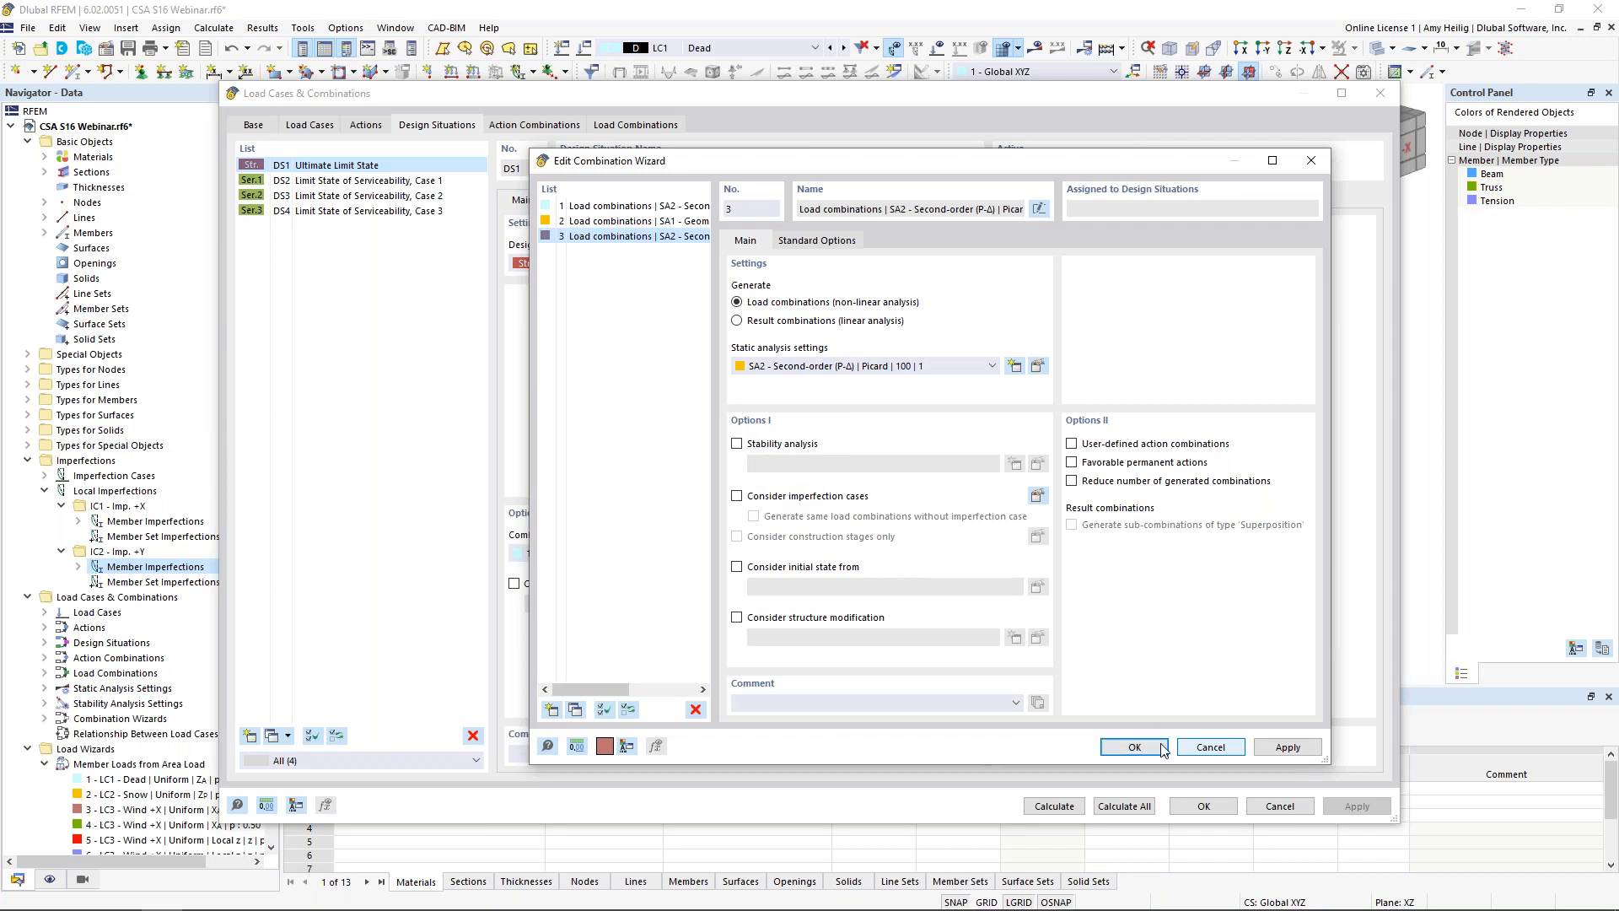
{"action": "left_click", "coordinate": [1134, 746]}
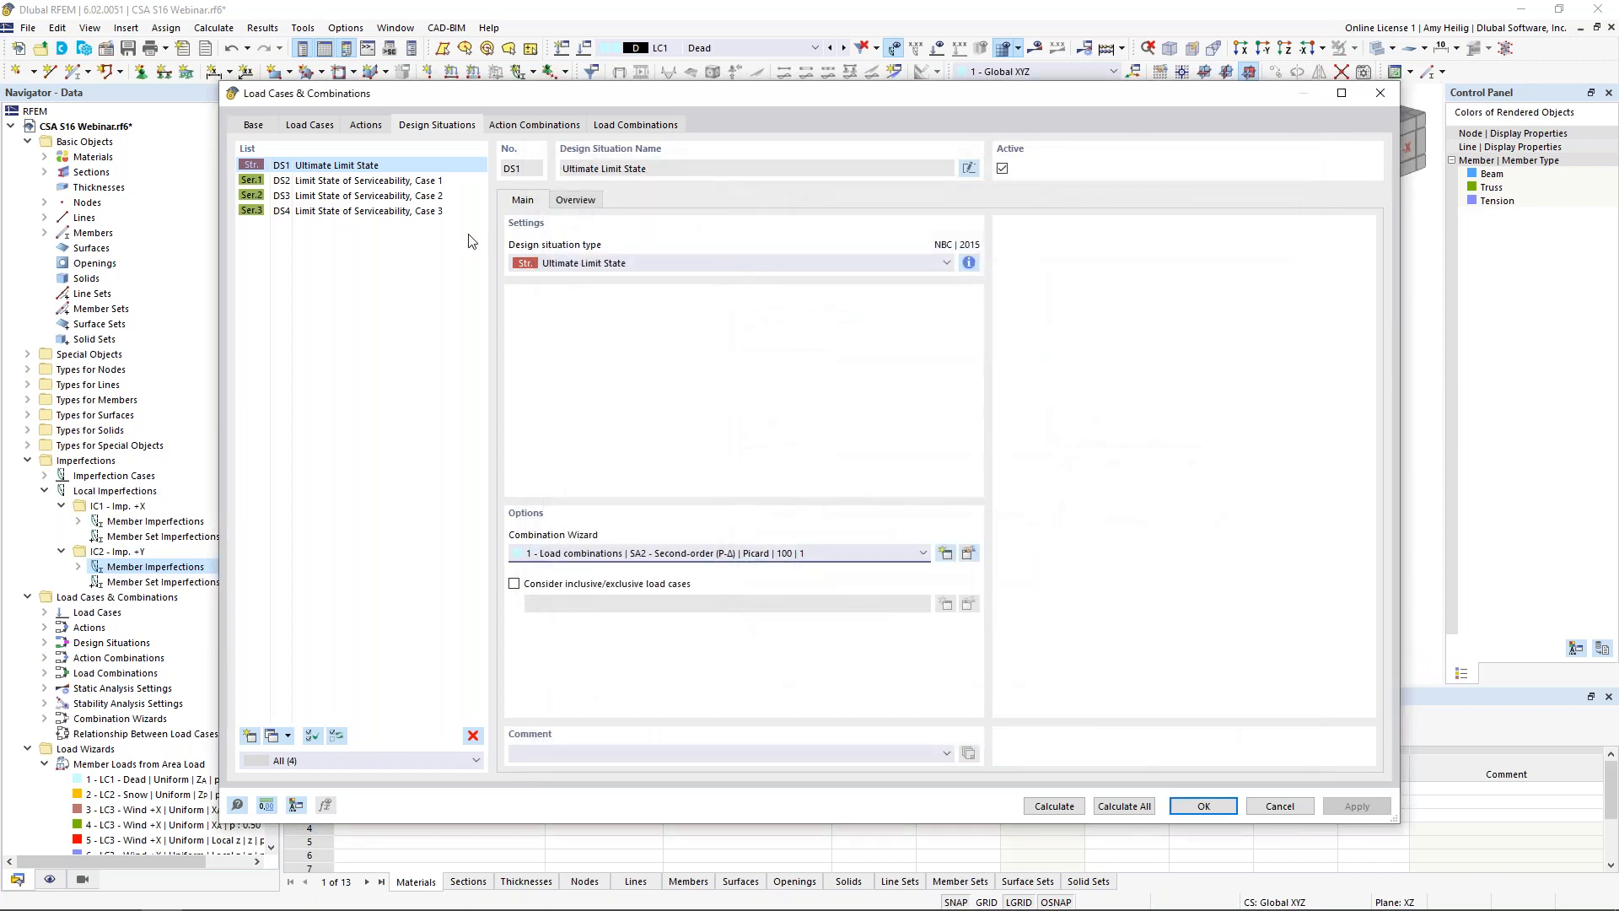
- Assign combination wizard 3 to the three serviceability design situations DS2 to DS4
{"action": "left_click", "coordinate": [412, 184]}
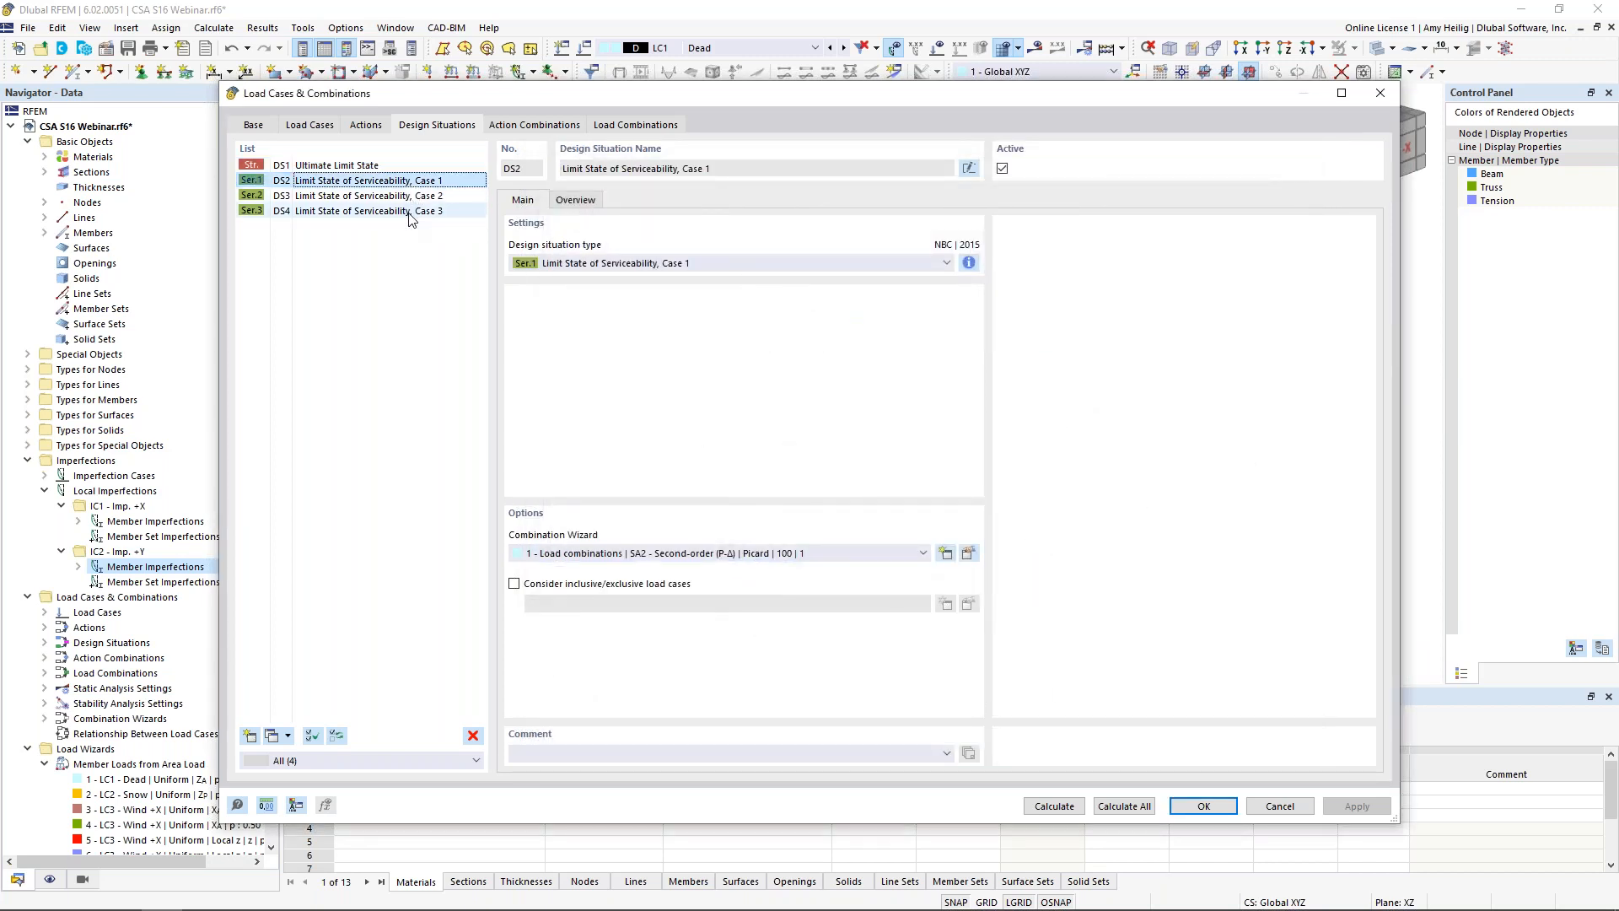
{"action": "left_click", "coordinate": [410, 212], "text": "shift"}
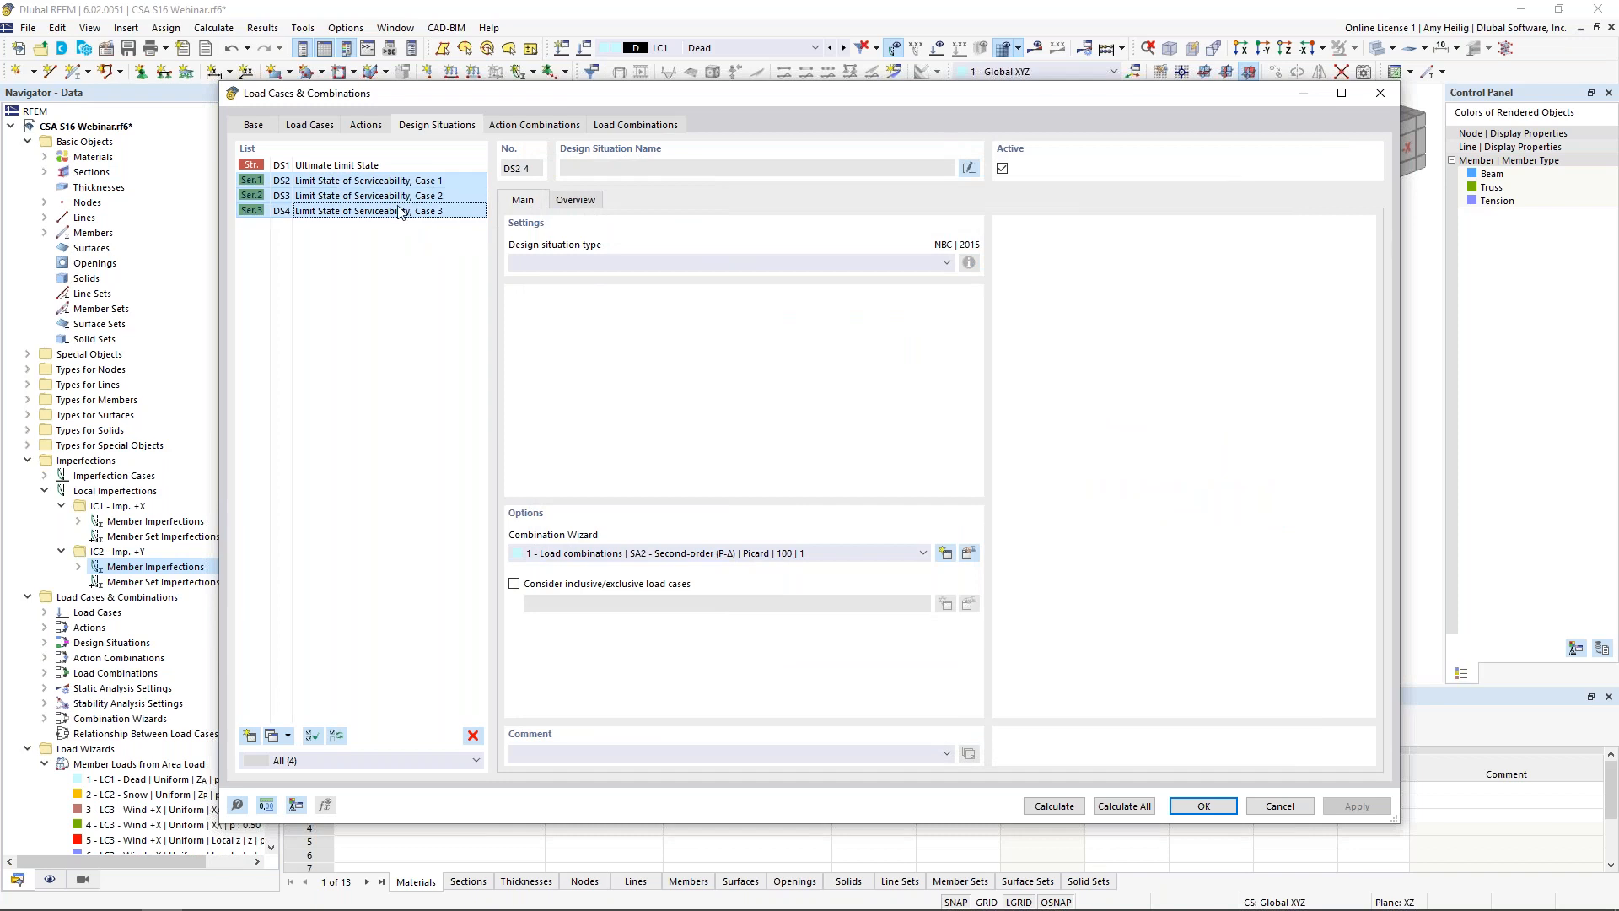
{"action": "left_click", "coordinate": [740, 556]}
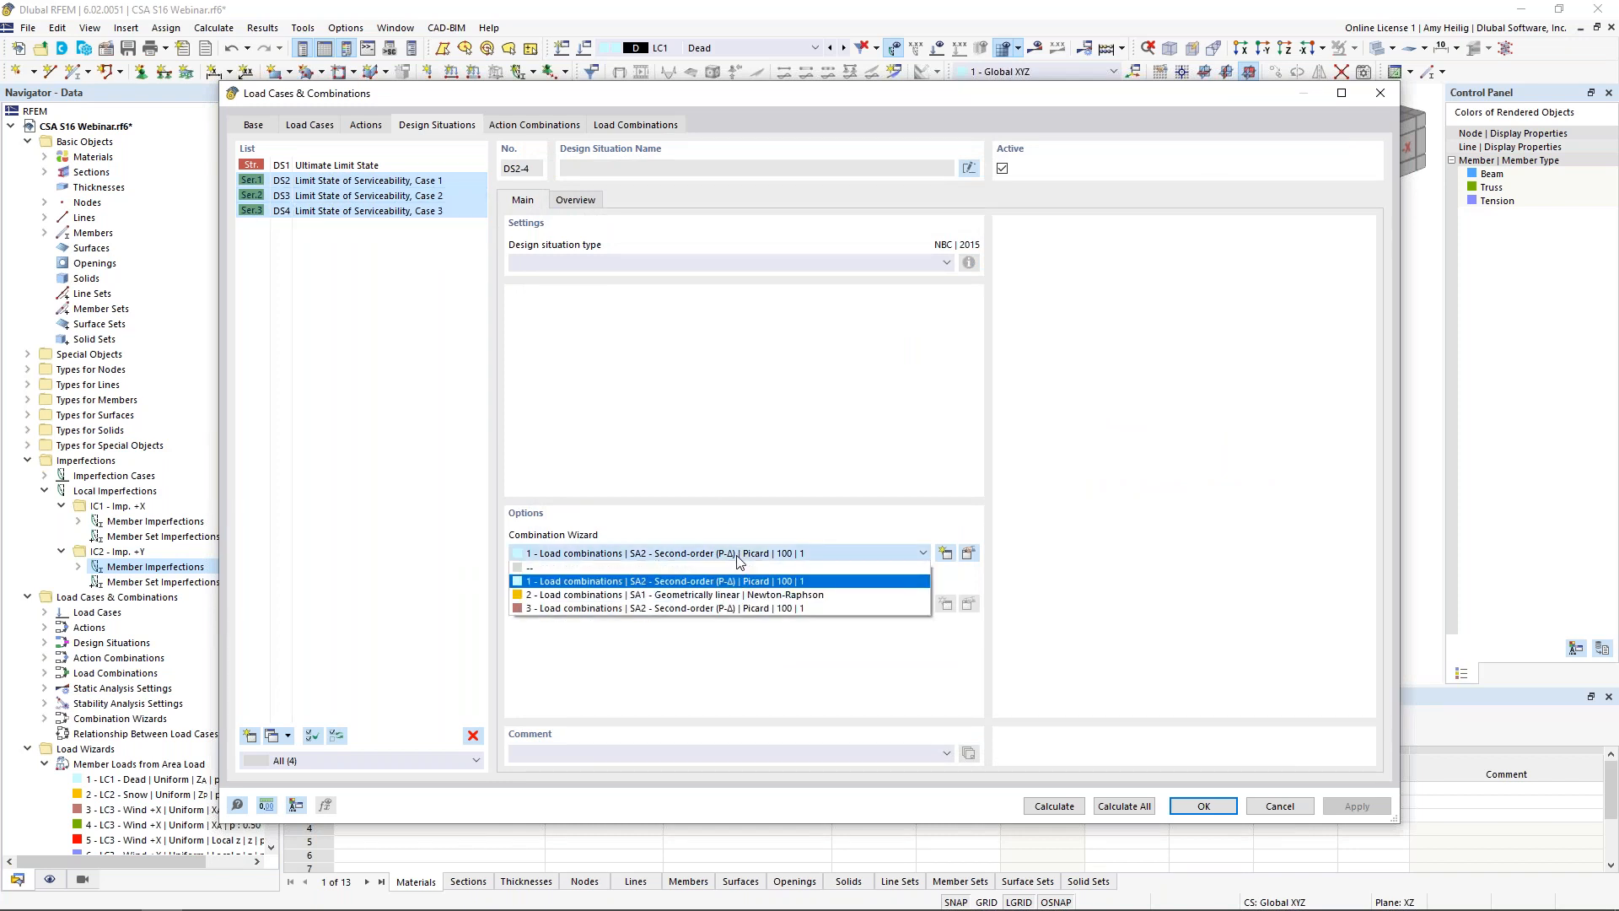
{"action": "left_click", "coordinate": [708, 609]}
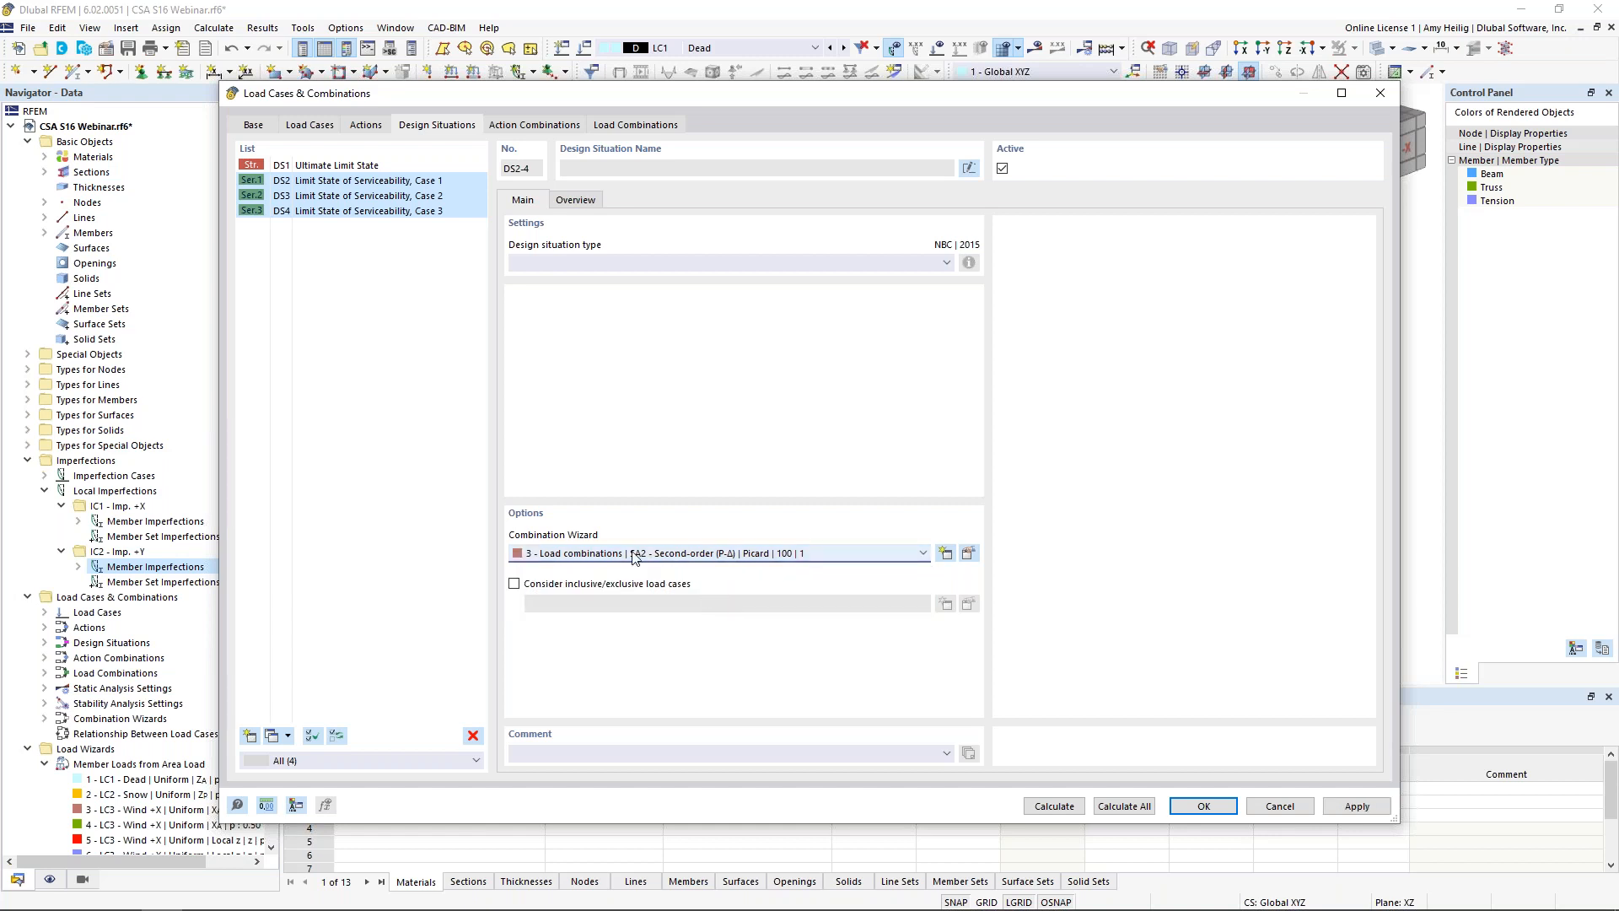
{"action": "left_click", "coordinate": [334, 166]}
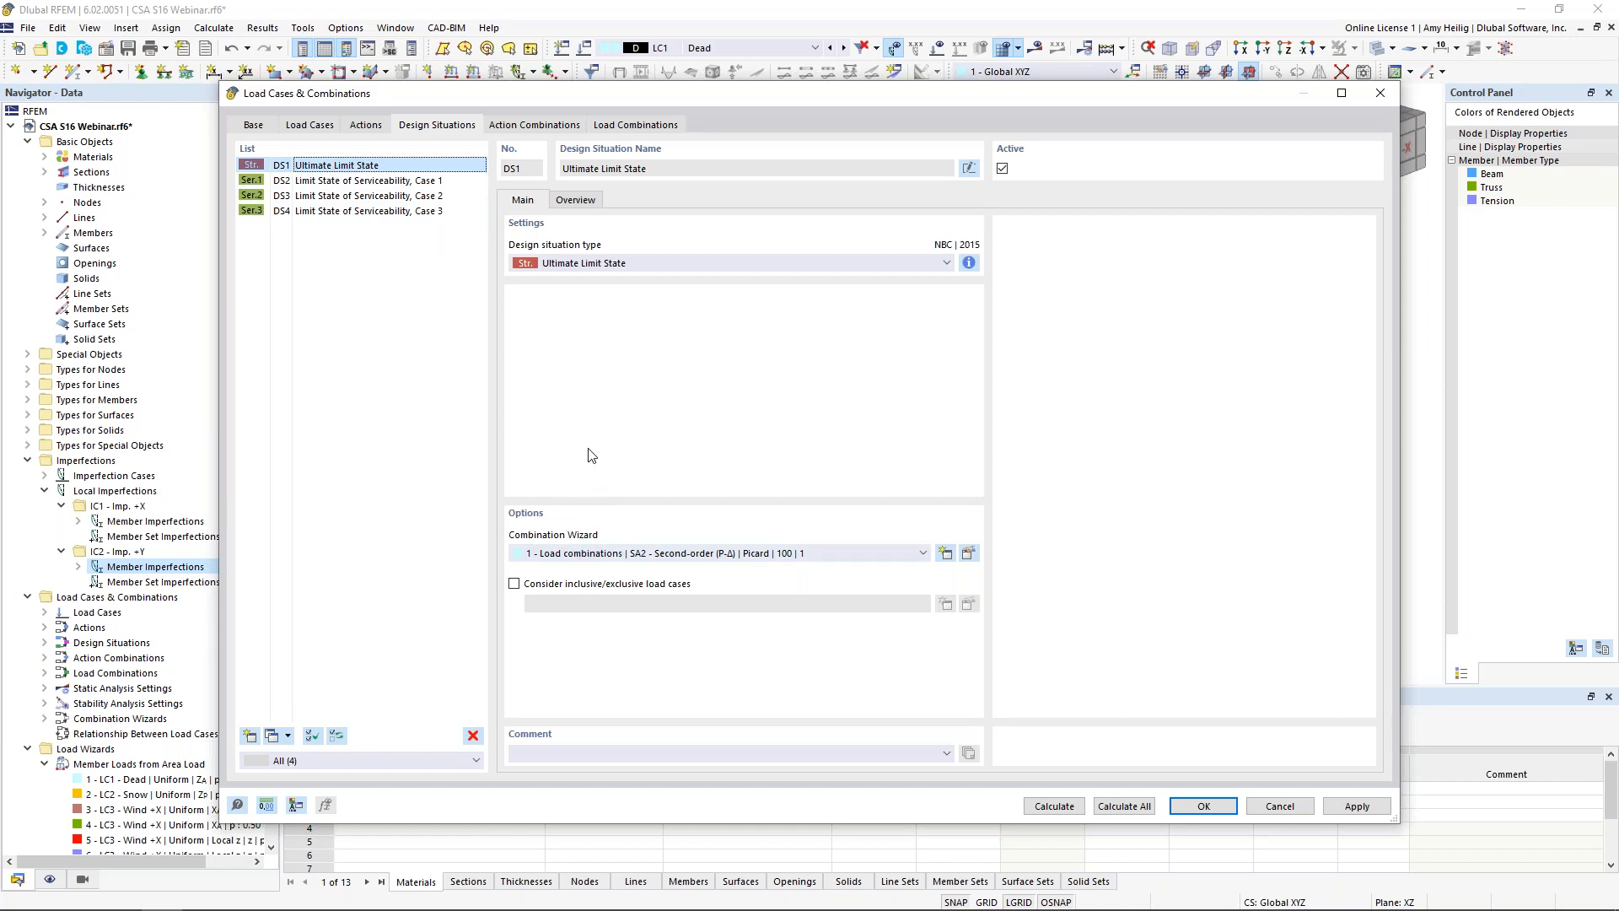
- Examine which imperfection case is considered in the generated ultimate limit state combinations CO1, CO2, CO3, CO7, CO8 and CO10
{"action": "left_click", "coordinate": [637, 122]}
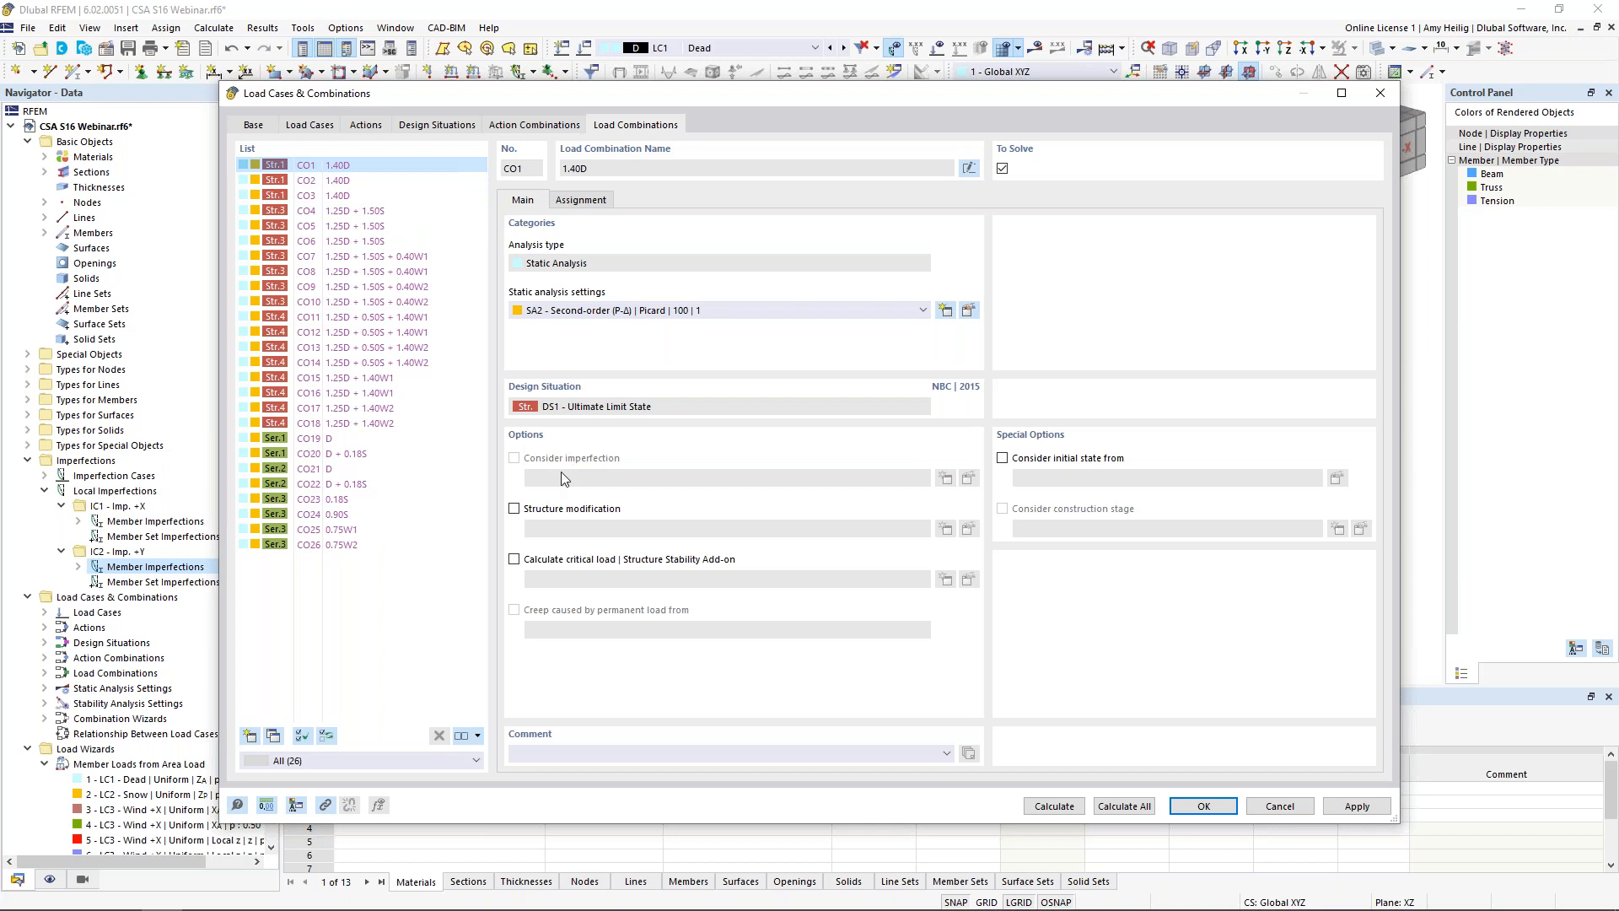
{"action": "left_click", "coordinate": [334, 181]}
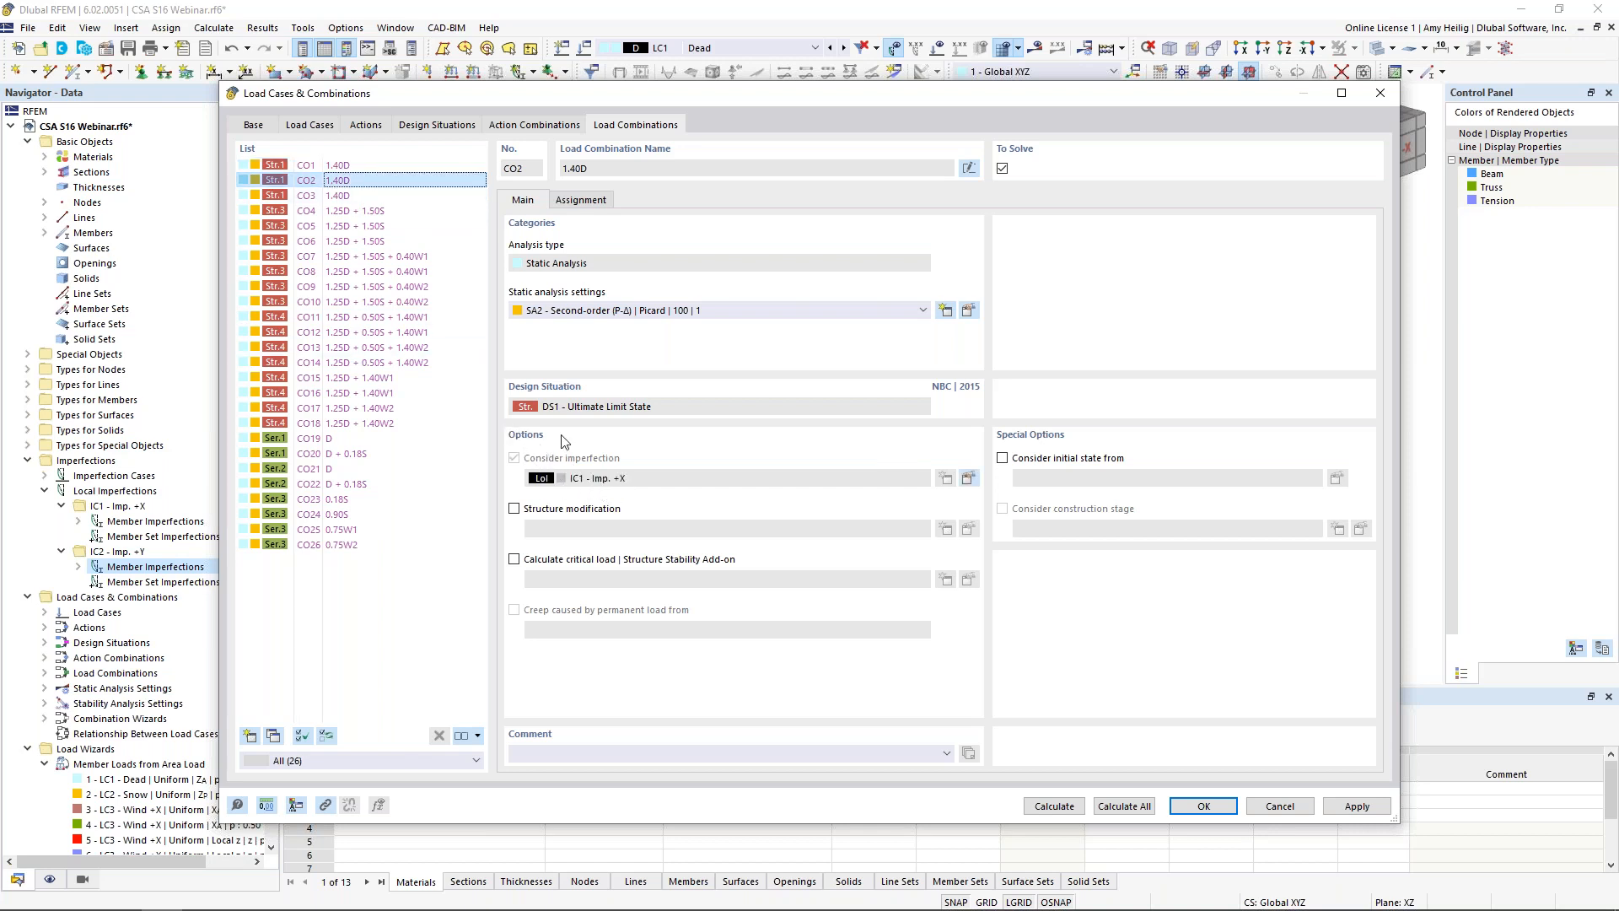
{"action": "left_click", "coordinate": [351, 194]}
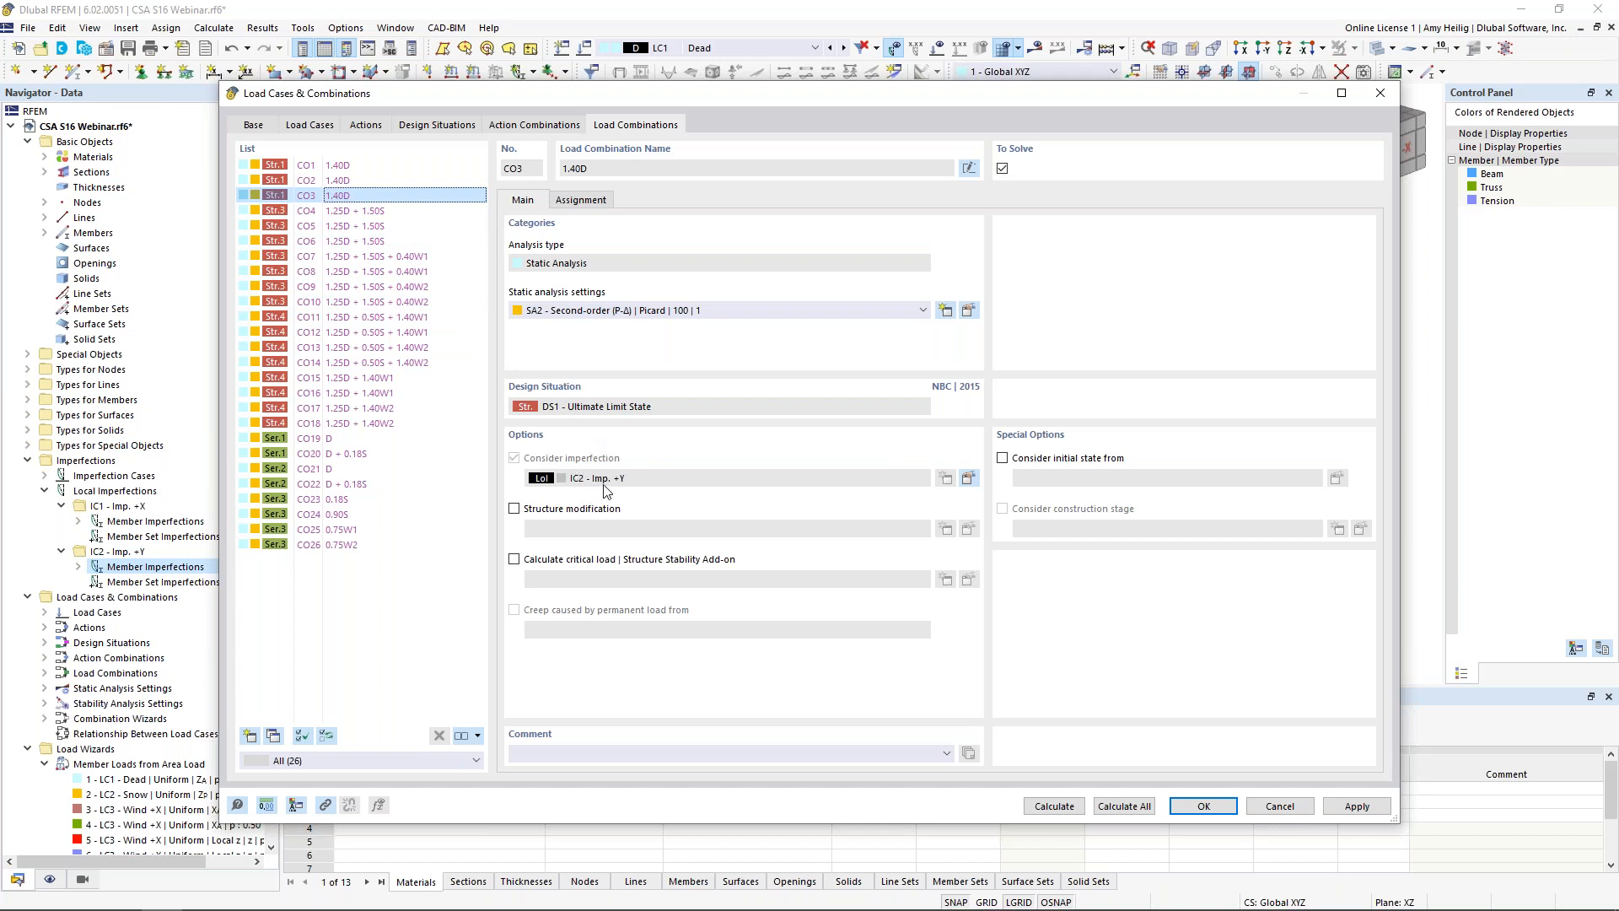
{"action": "left_click", "coordinate": [395, 262]}
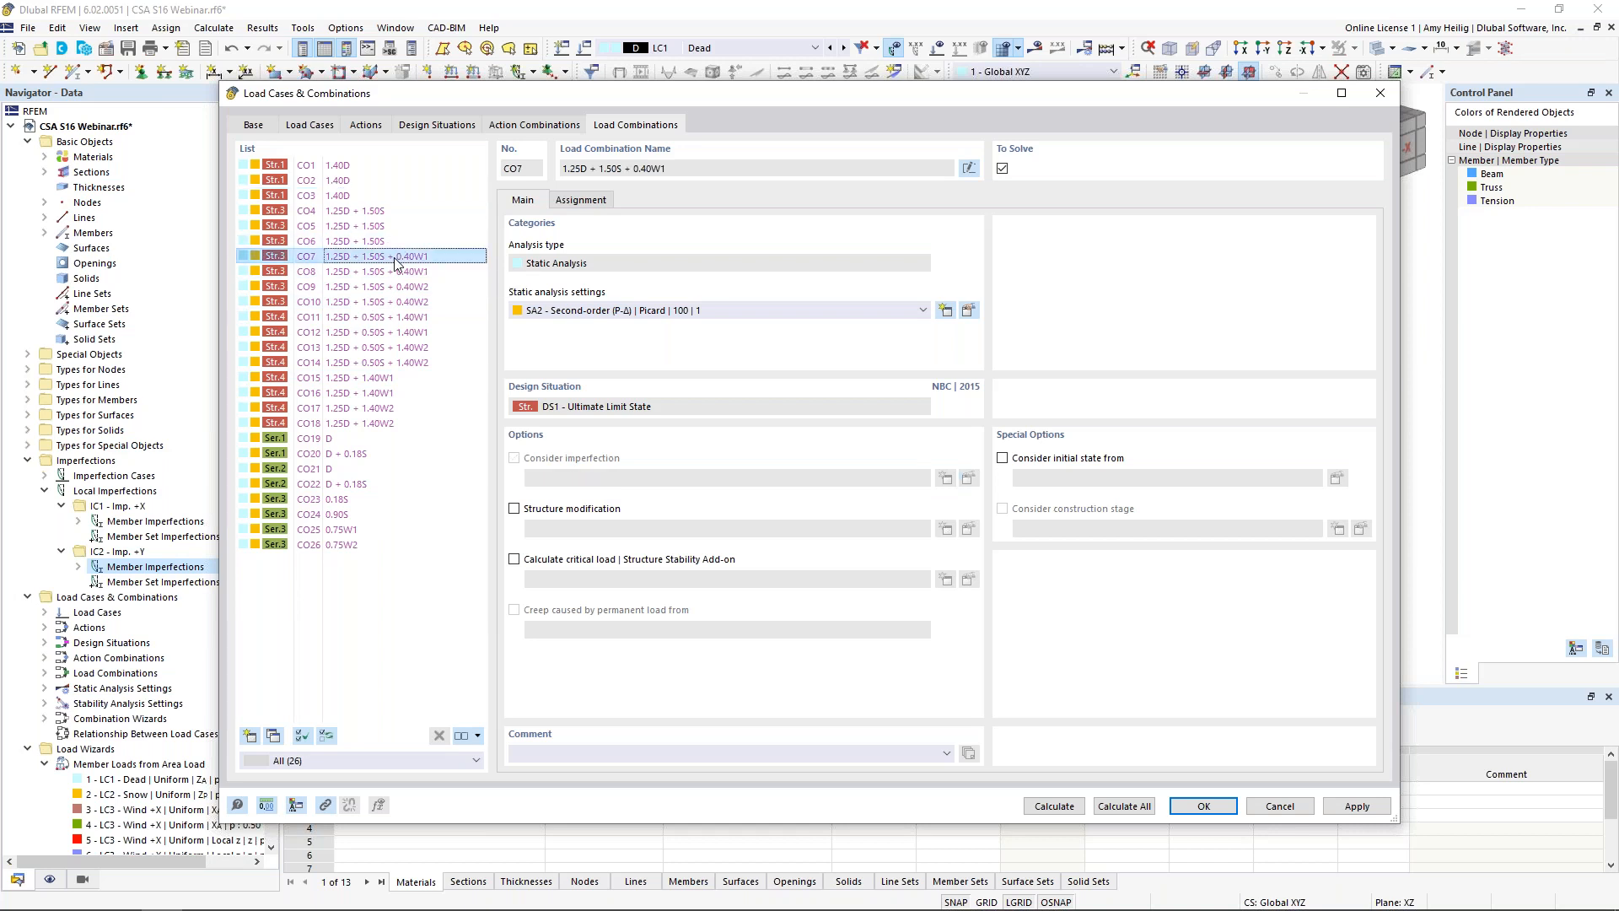
{"action": "left_click", "coordinate": [392, 270]}
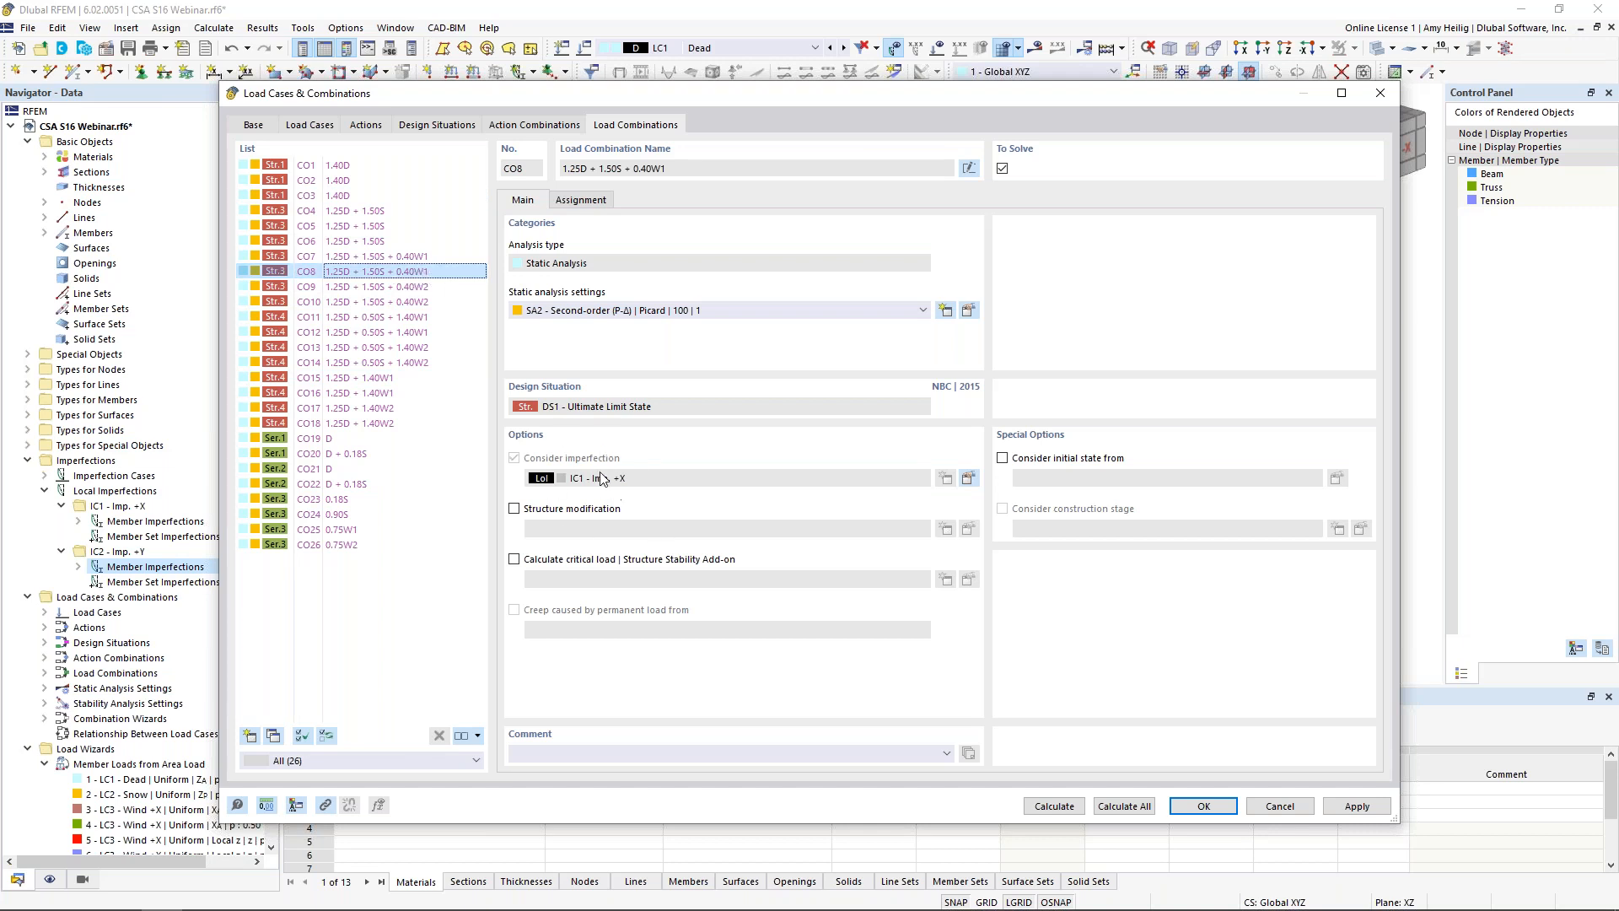
{"action": "left_click", "coordinate": [424, 303]}
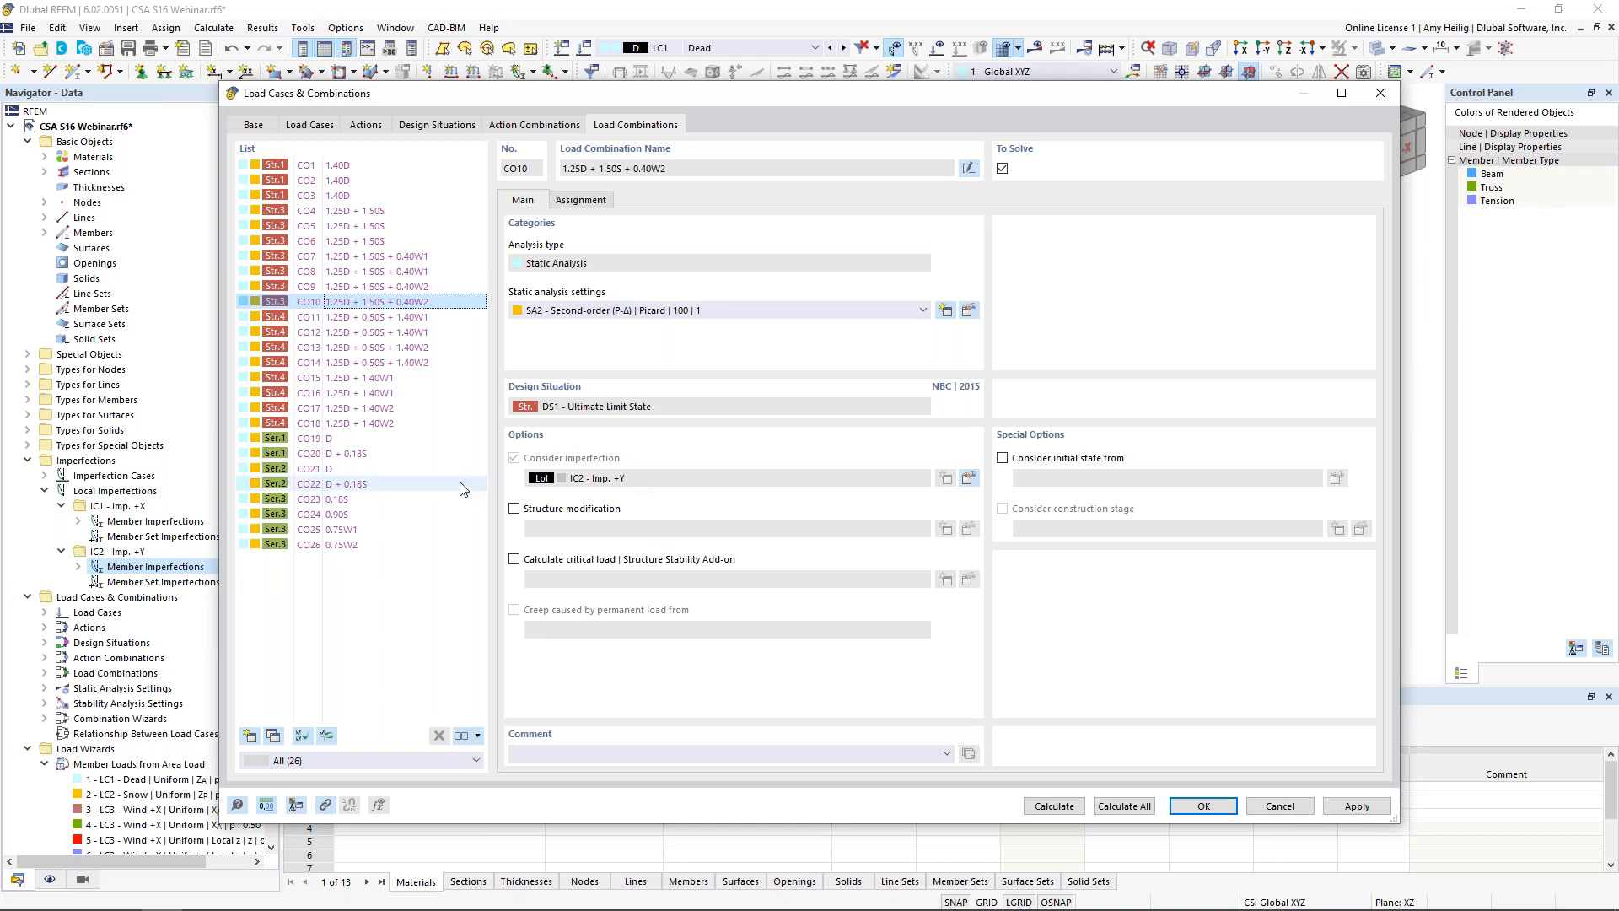
- Check the imperfection setting of the serviceability load combinations CO19 to CO26 and accept the load cases and combinations settings
{"action": "left_click", "coordinate": [402, 440]}
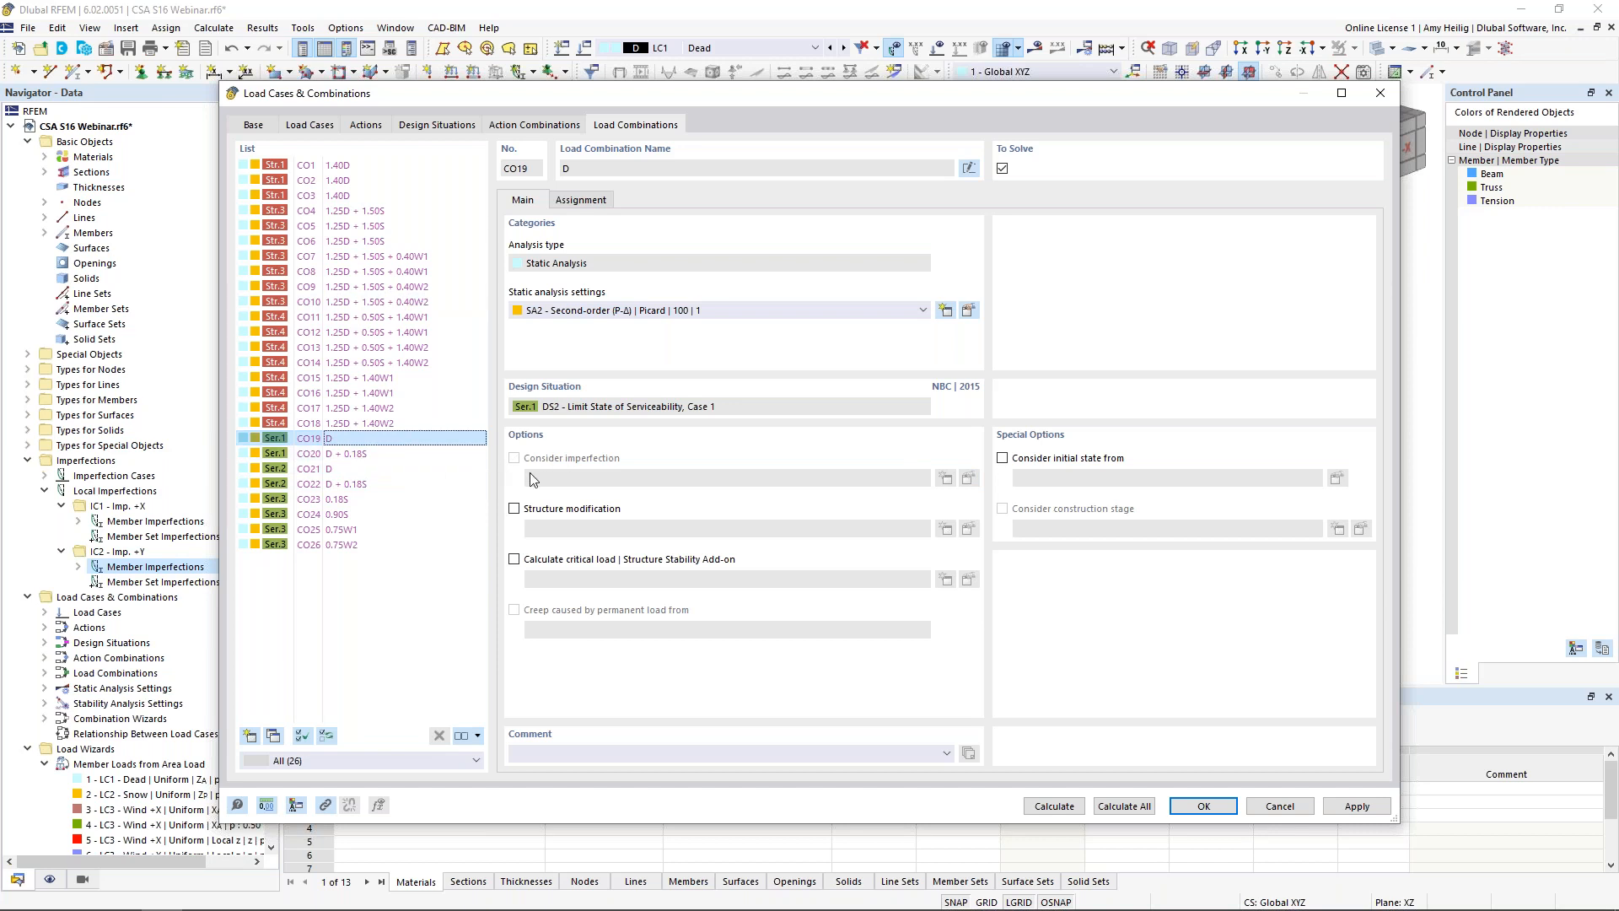
{"action": "left_click", "coordinate": [413, 454]}
{"action": "left_click", "coordinate": [405, 469]}
{"action": "key", "text": "Down"}
{"action": "key", "text": "Down"}
{"action": "key", "text": "Down"}
{"action": "key", "text": "Down"}
{"action": "key", "text": "Down"}
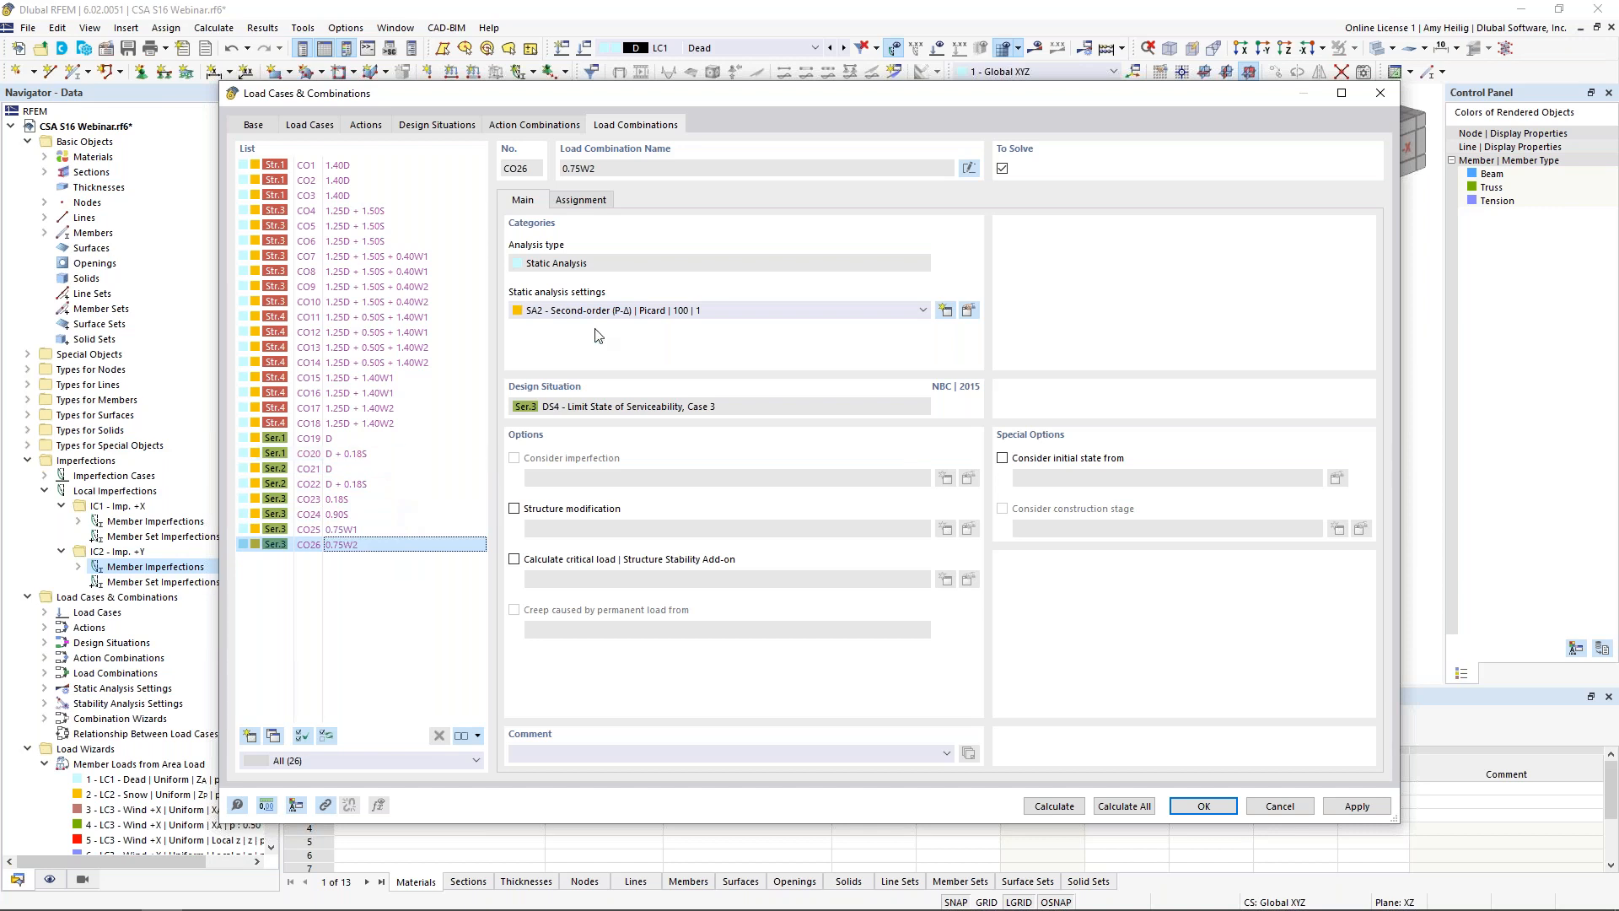
{"action": "left_click", "coordinate": [1203, 806]}
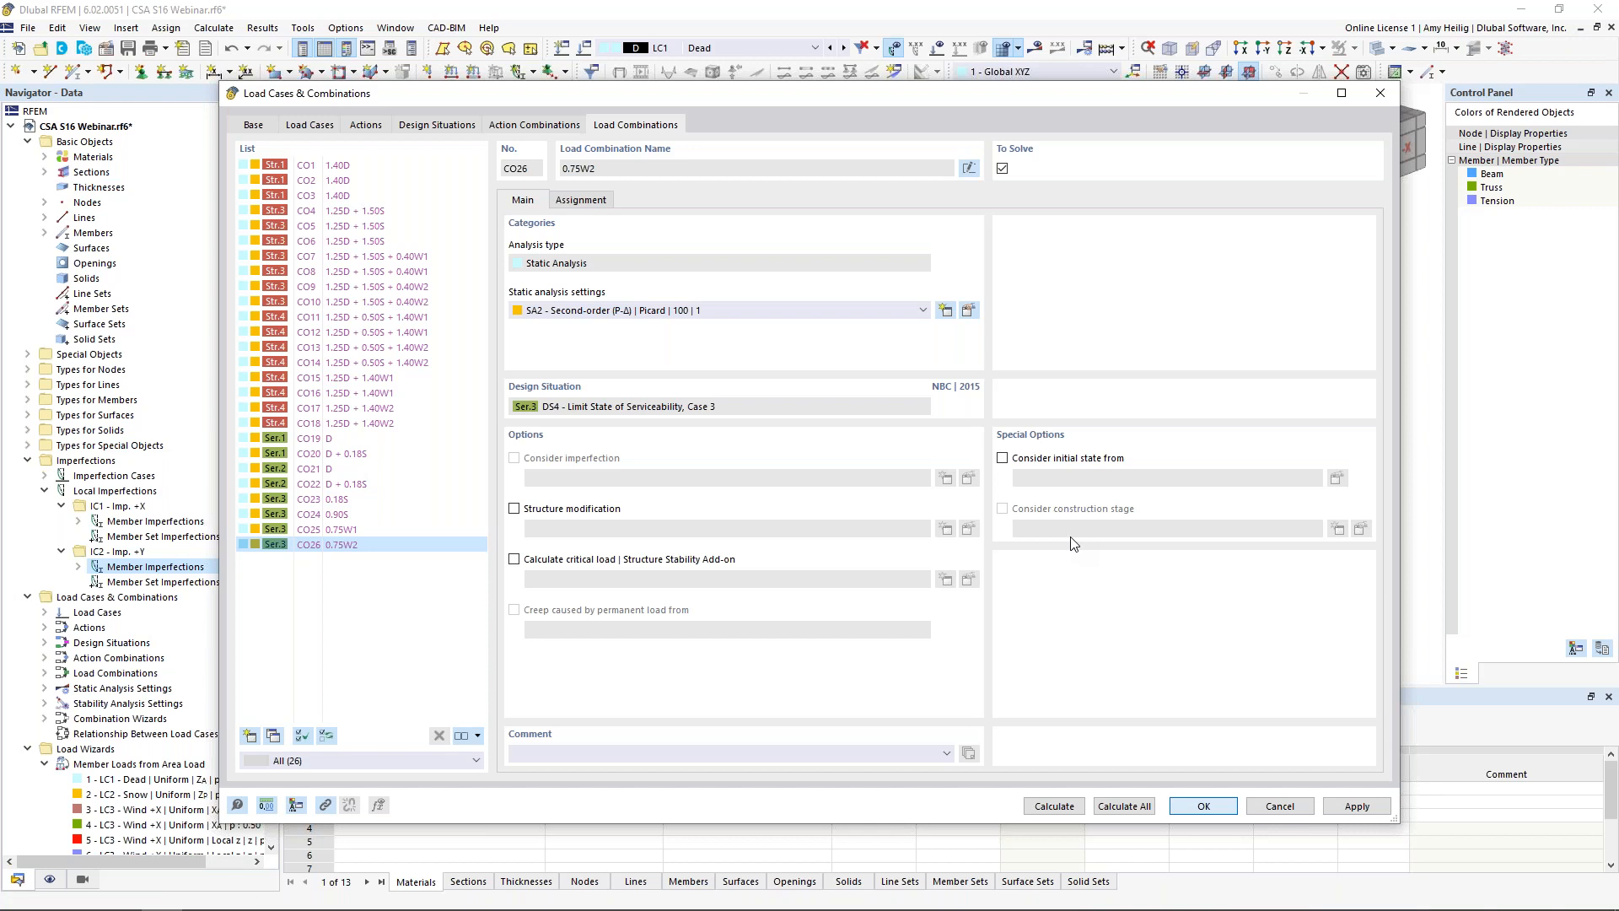
- Switch to the presentation and advance to the O.2 Reduced Stiffness Requirements slide
{"action": "key", "text": "super+Tab"}
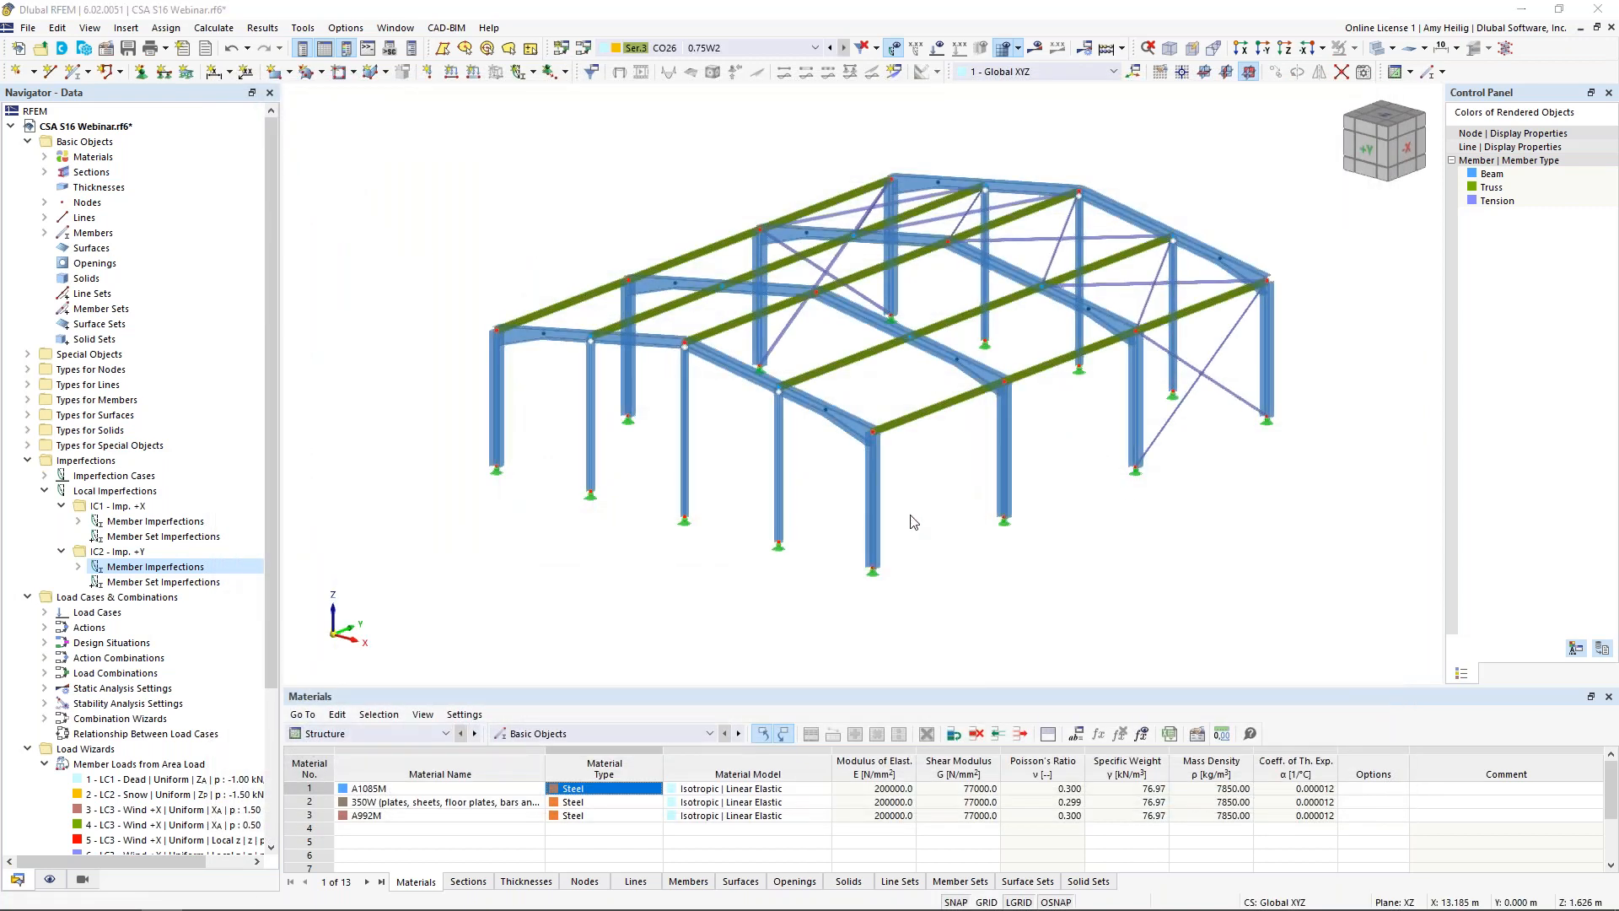
{"action": "left_click", "coordinate": [747, 251]}
{"action": "key", "text": "Right"}
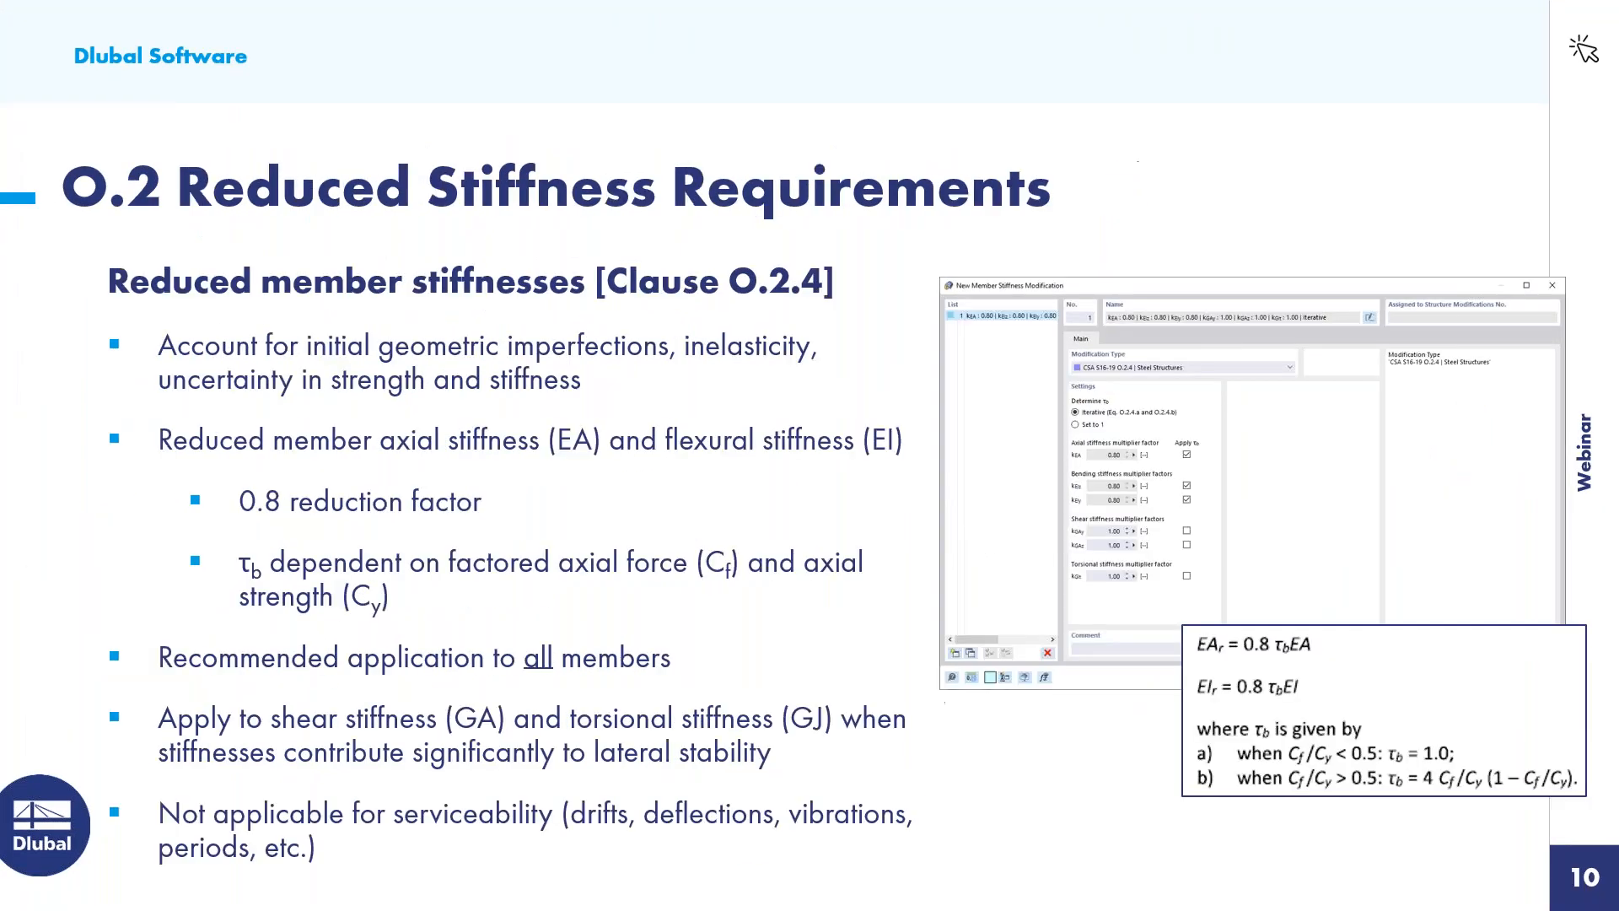
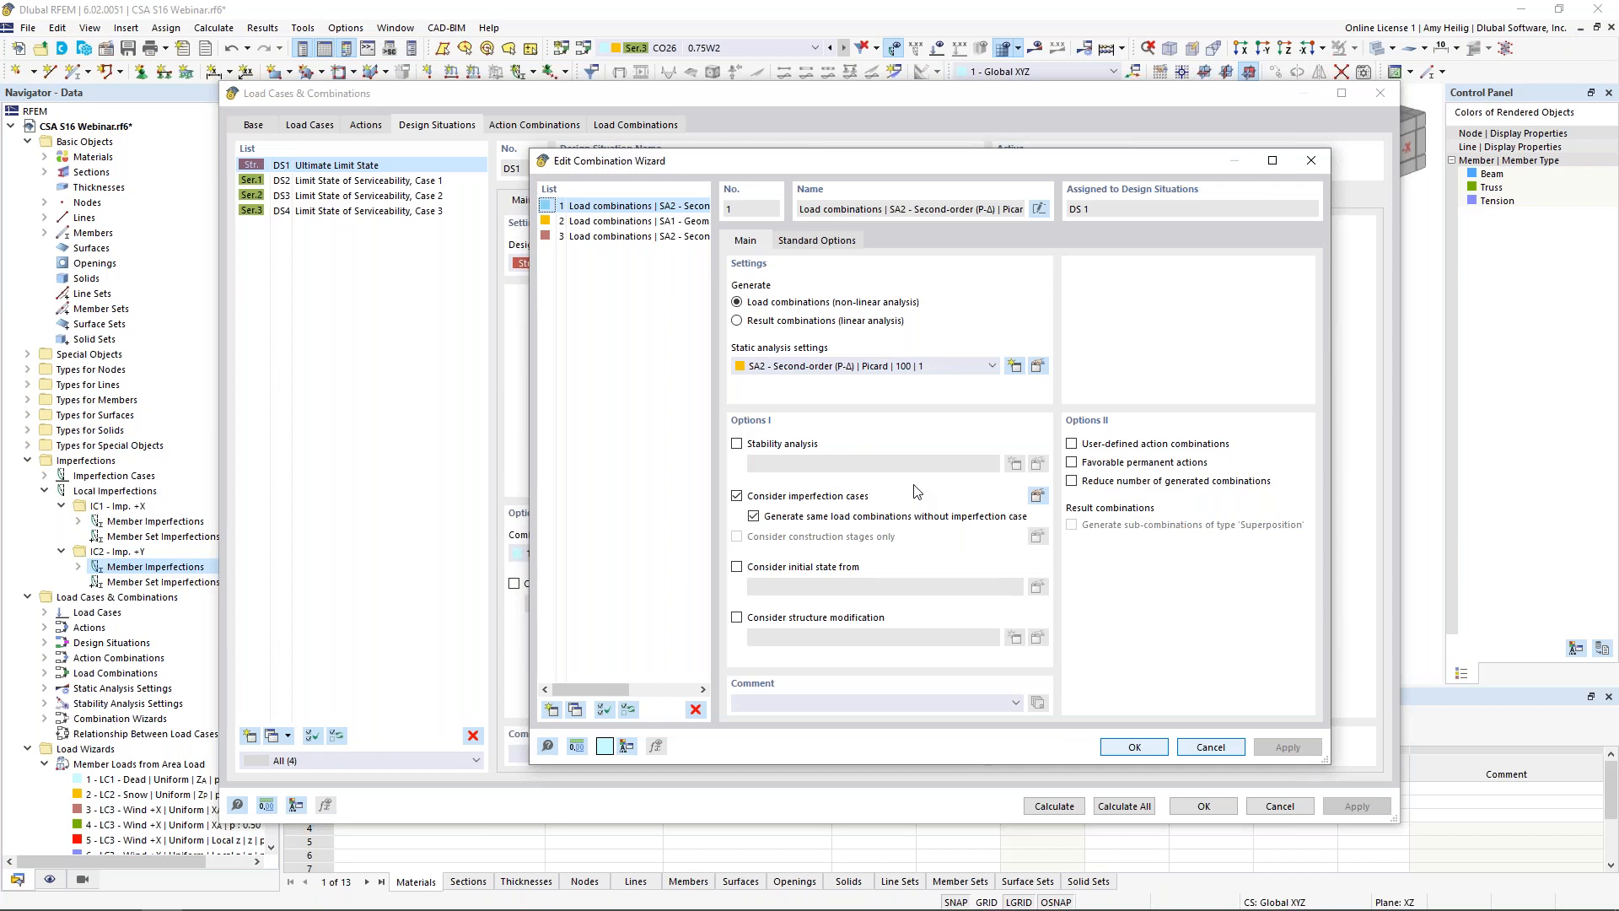
- Enable structure modification in combination wizard 1 and create a new structure modification that modifies member stiffnesses
{"action": "left_click", "coordinate": [737, 618]}
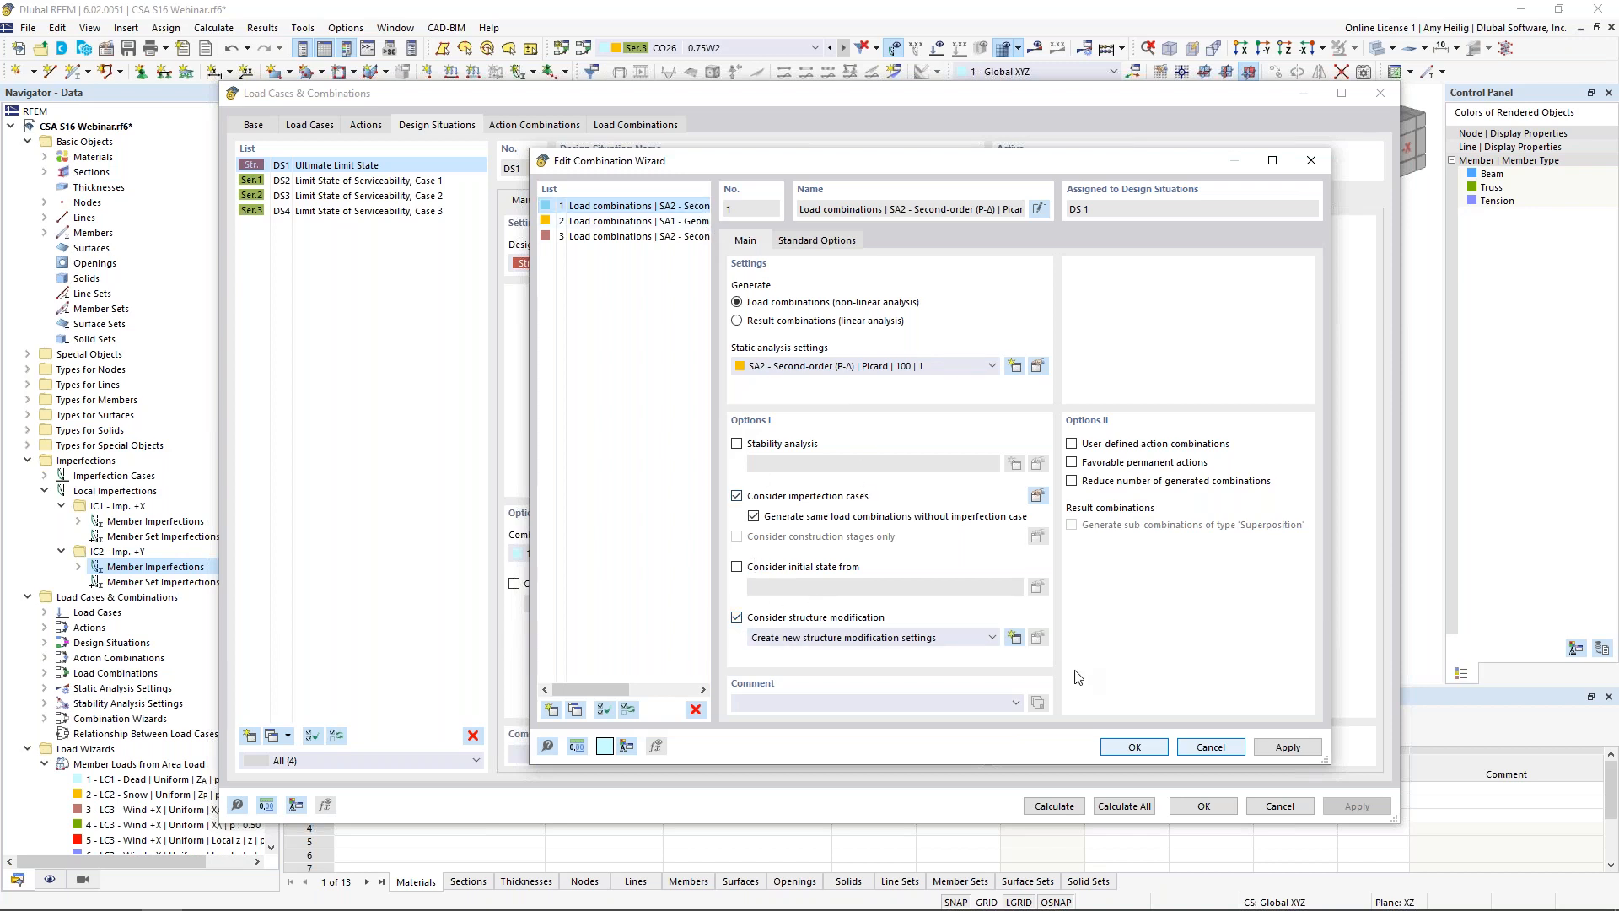
{"action": "left_click", "coordinate": [1014, 638]}
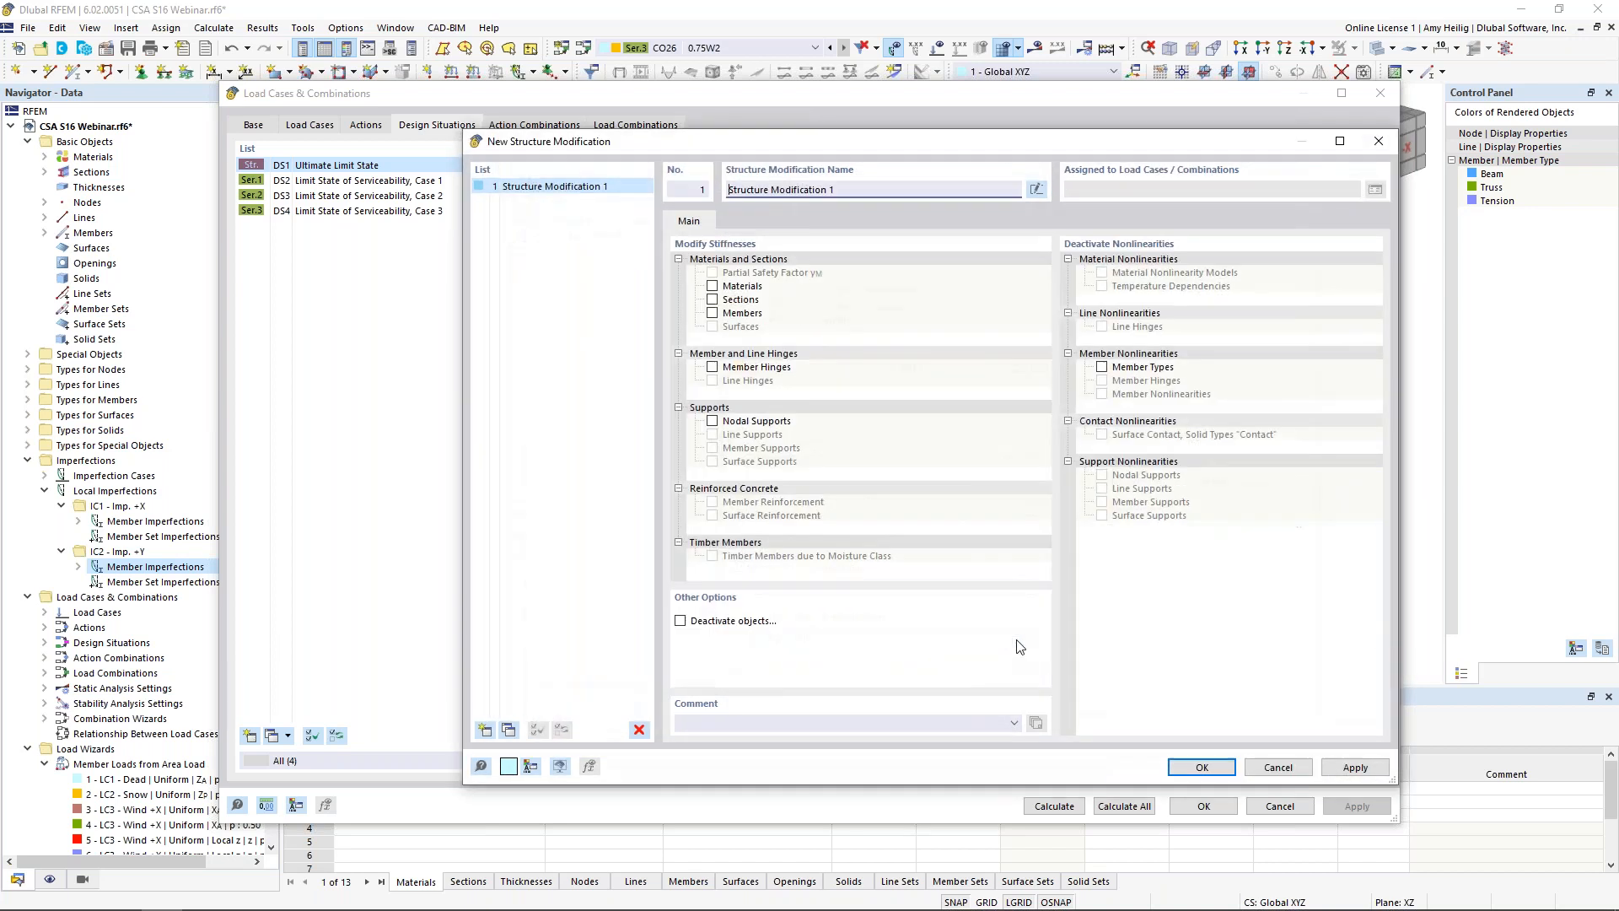
{"action": "left_click", "coordinate": [713, 313]}
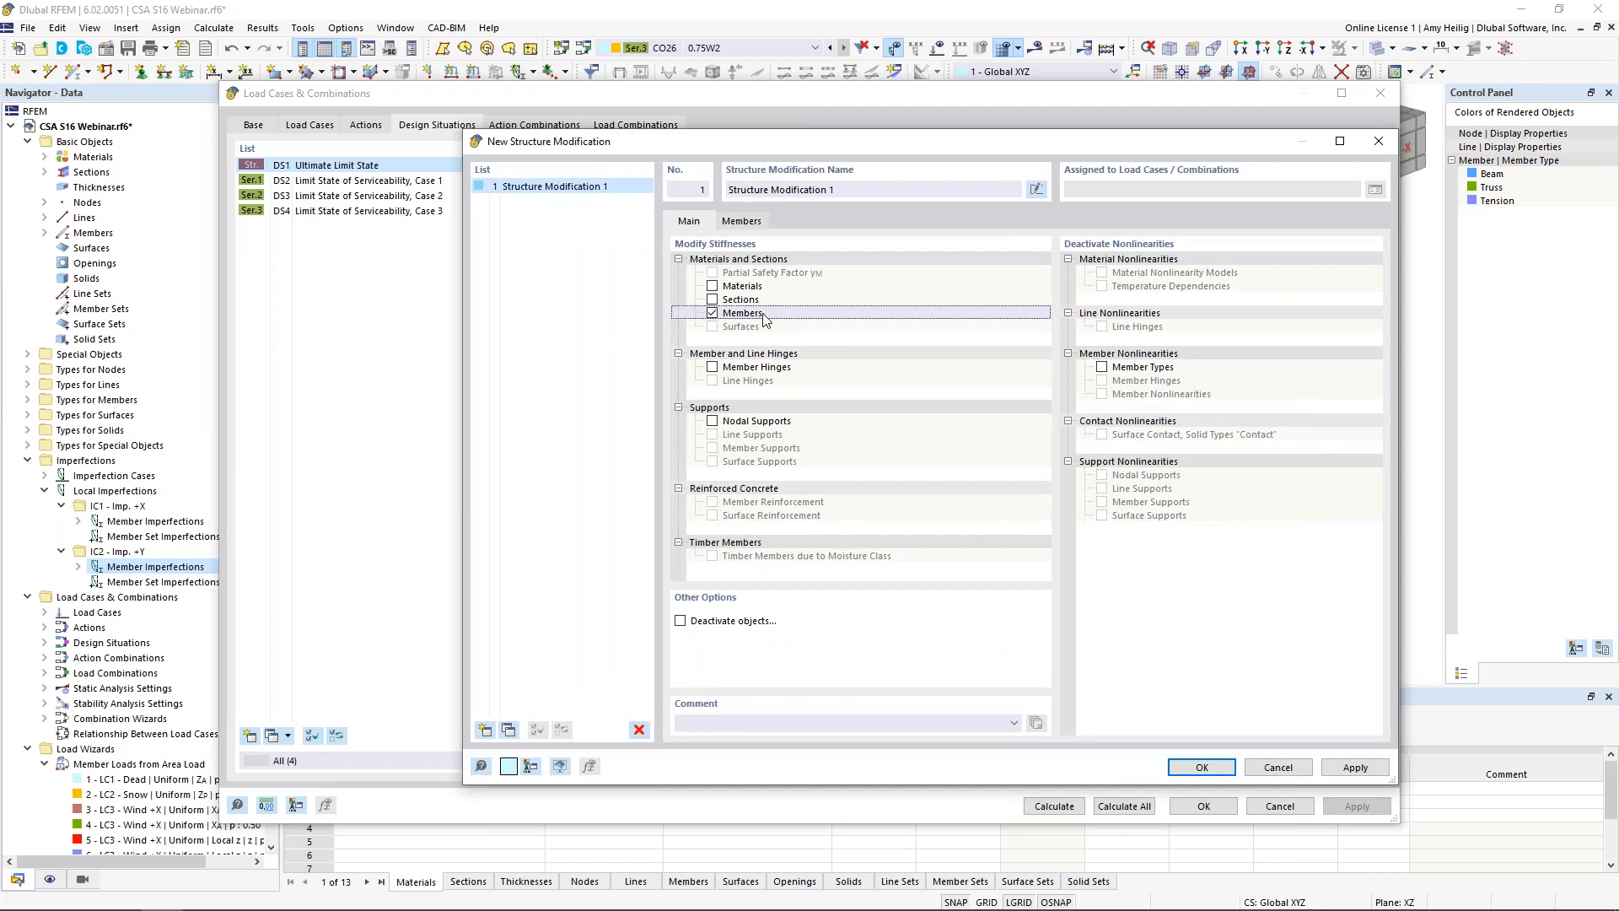
{"action": "left_click", "coordinate": [749, 222]}
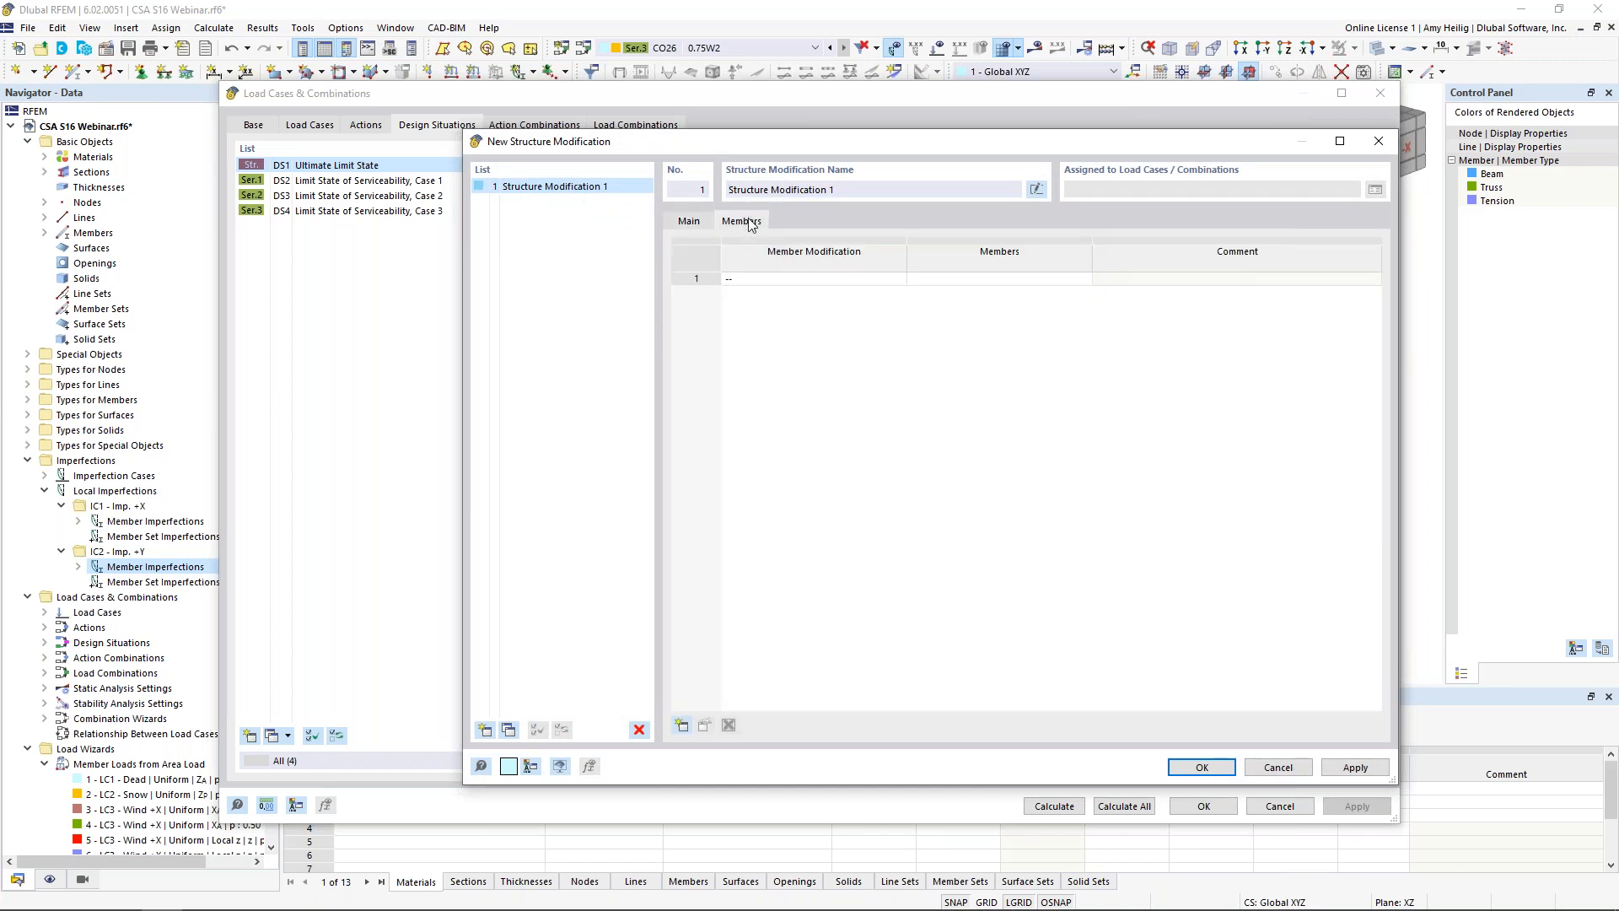
- Add a new member stiffness modification of type CSA S16-19 O.2.4 | Steel Structures to the structure modification
{"action": "left_click", "coordinate": [816, 276]}
{"action": "left_click", "coordinate": [898, 278]}
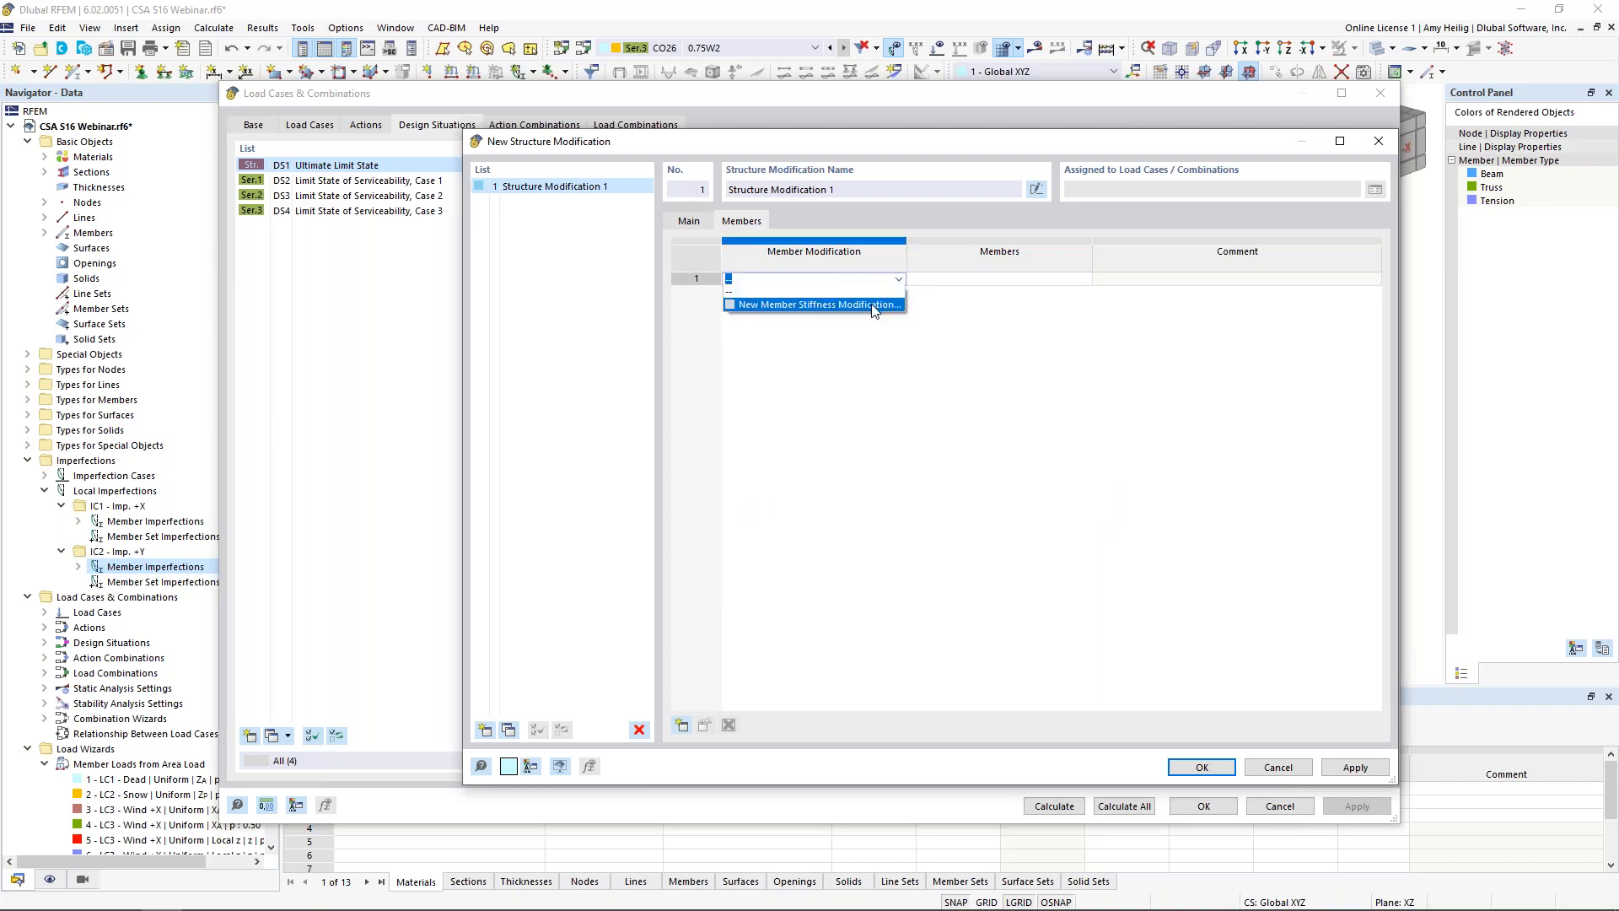
{"action": "left_click", "coordinate": [873, 306]}
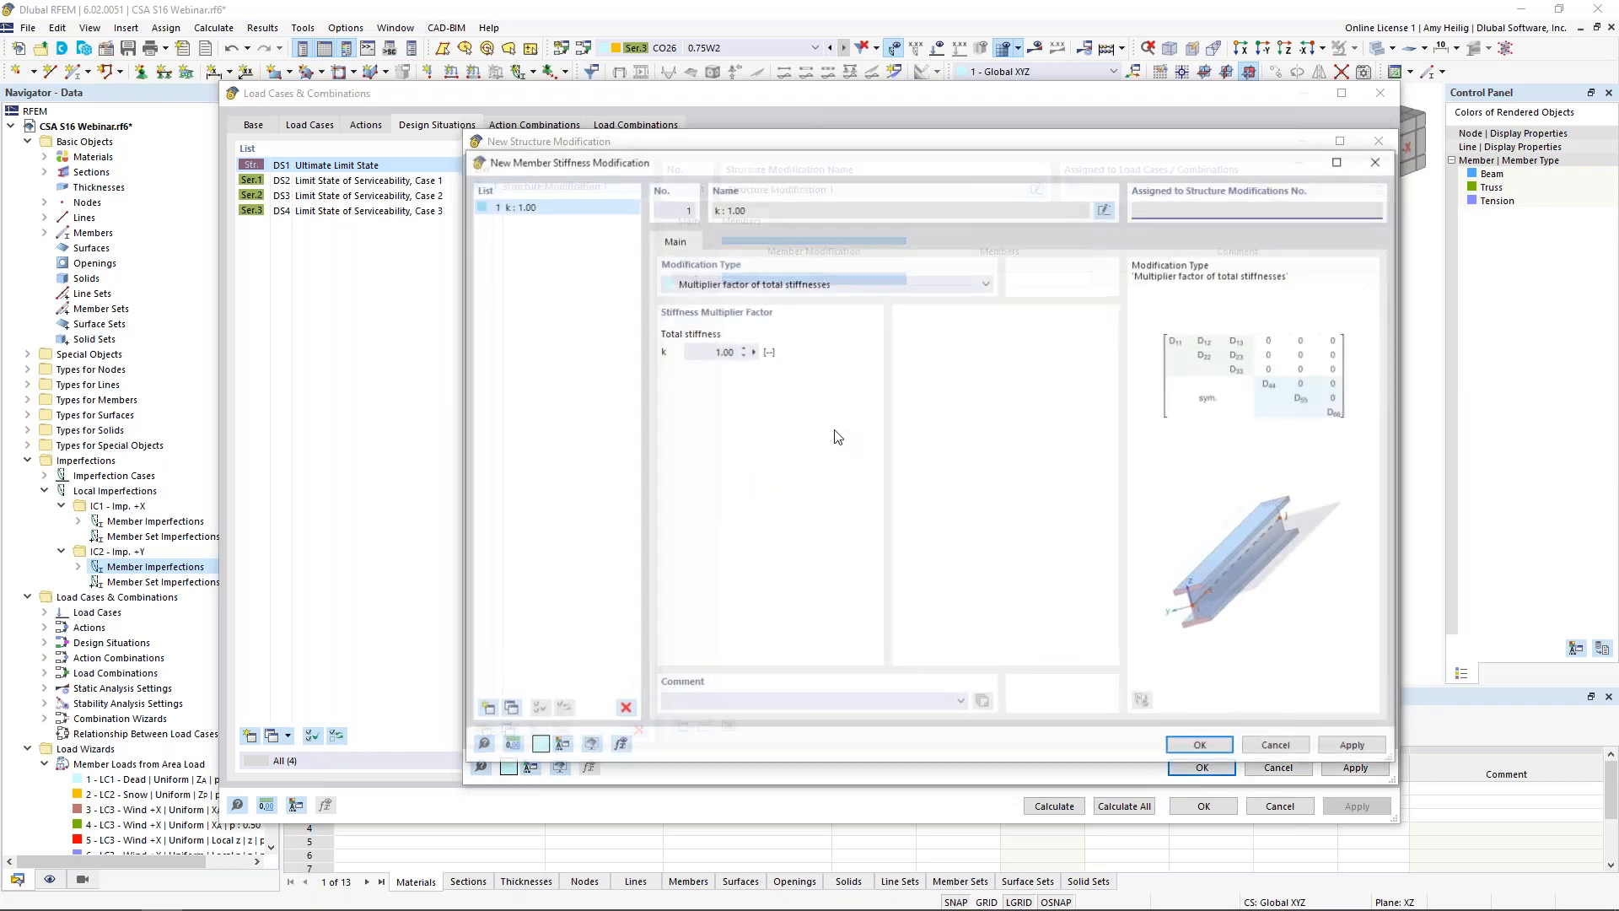
{"action": "left_click", "coordinate": [932, 287]}
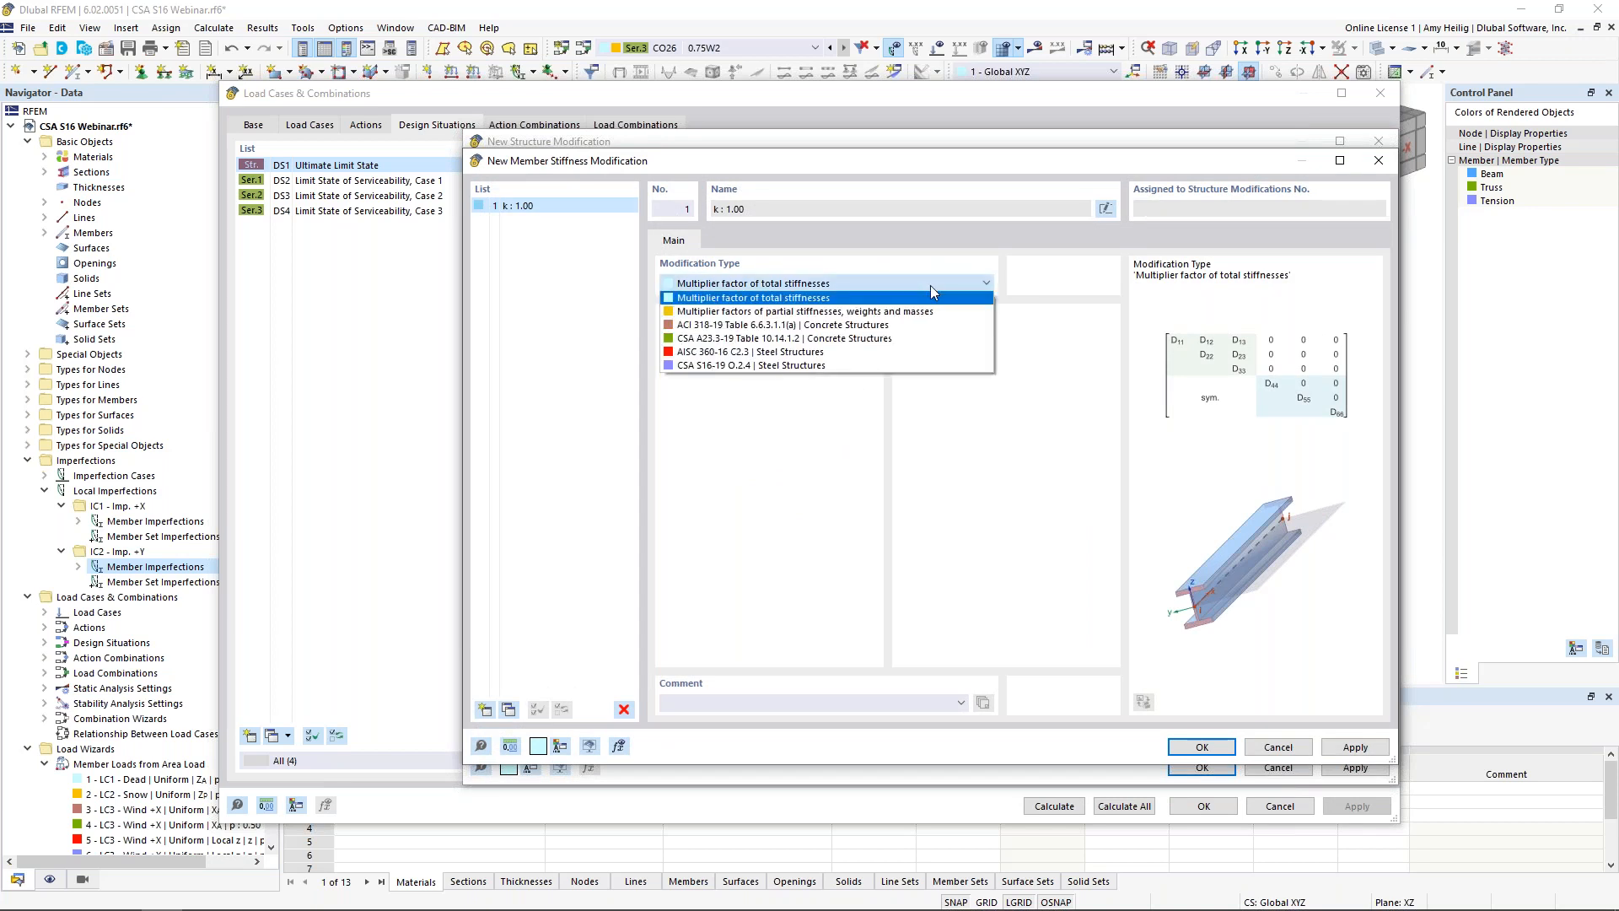
{"action": "left_click", "coordinate": [885, 363]}
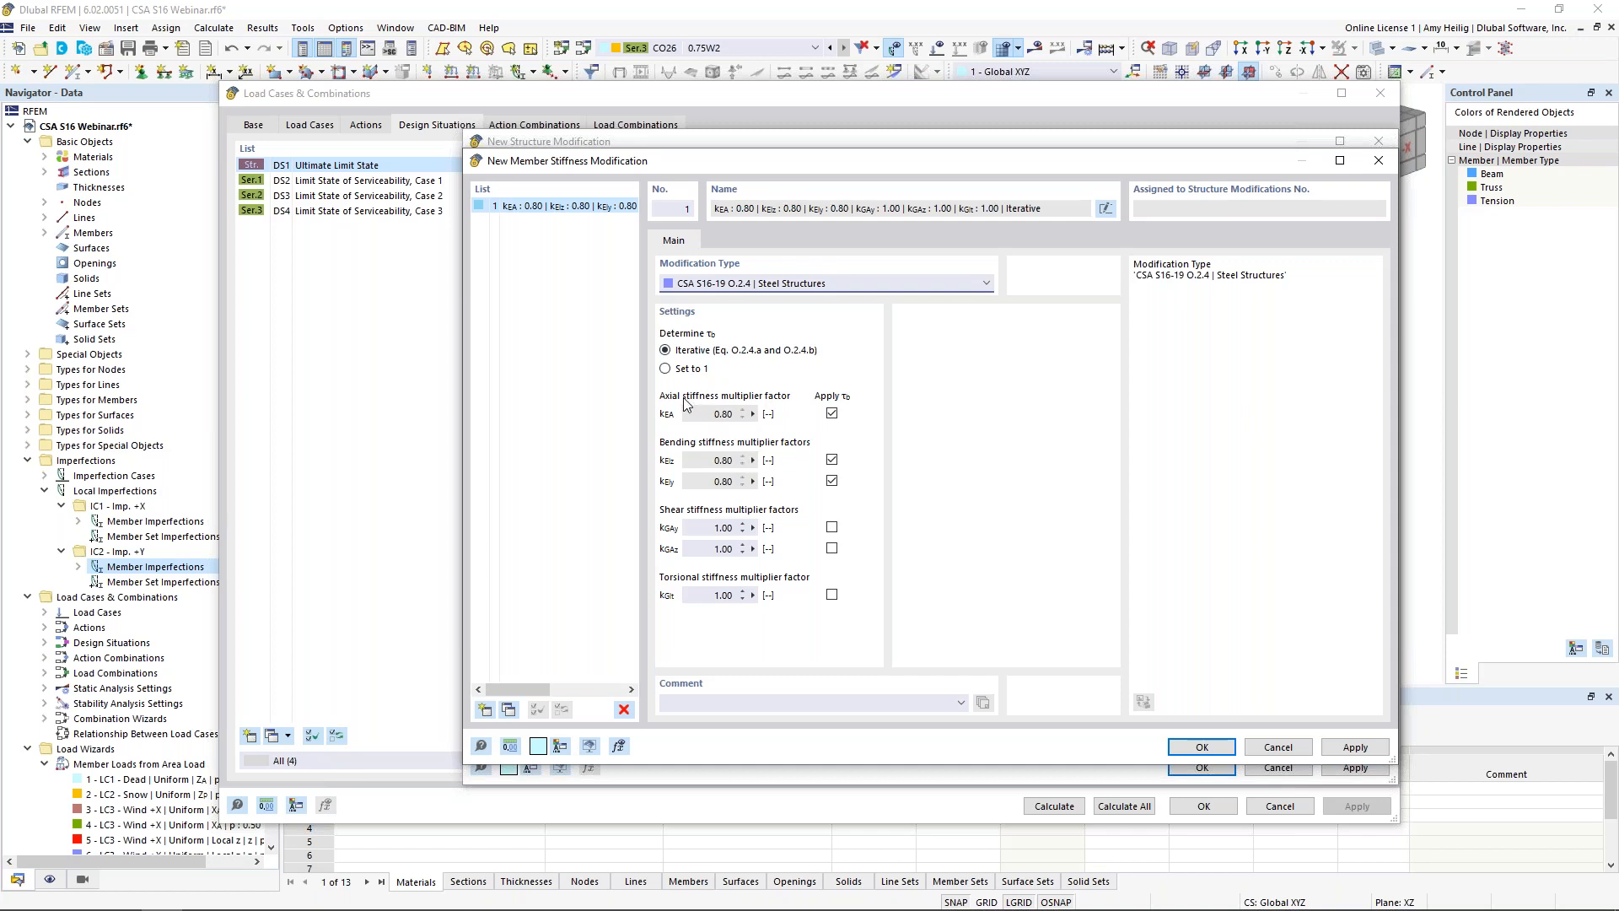
{"action": "left_click", "coordinate": [831, 527]}
{"action": "left_click", "coordinate": [832, 548]}
{"action": "left_click", "coordinate": [832, 594]}
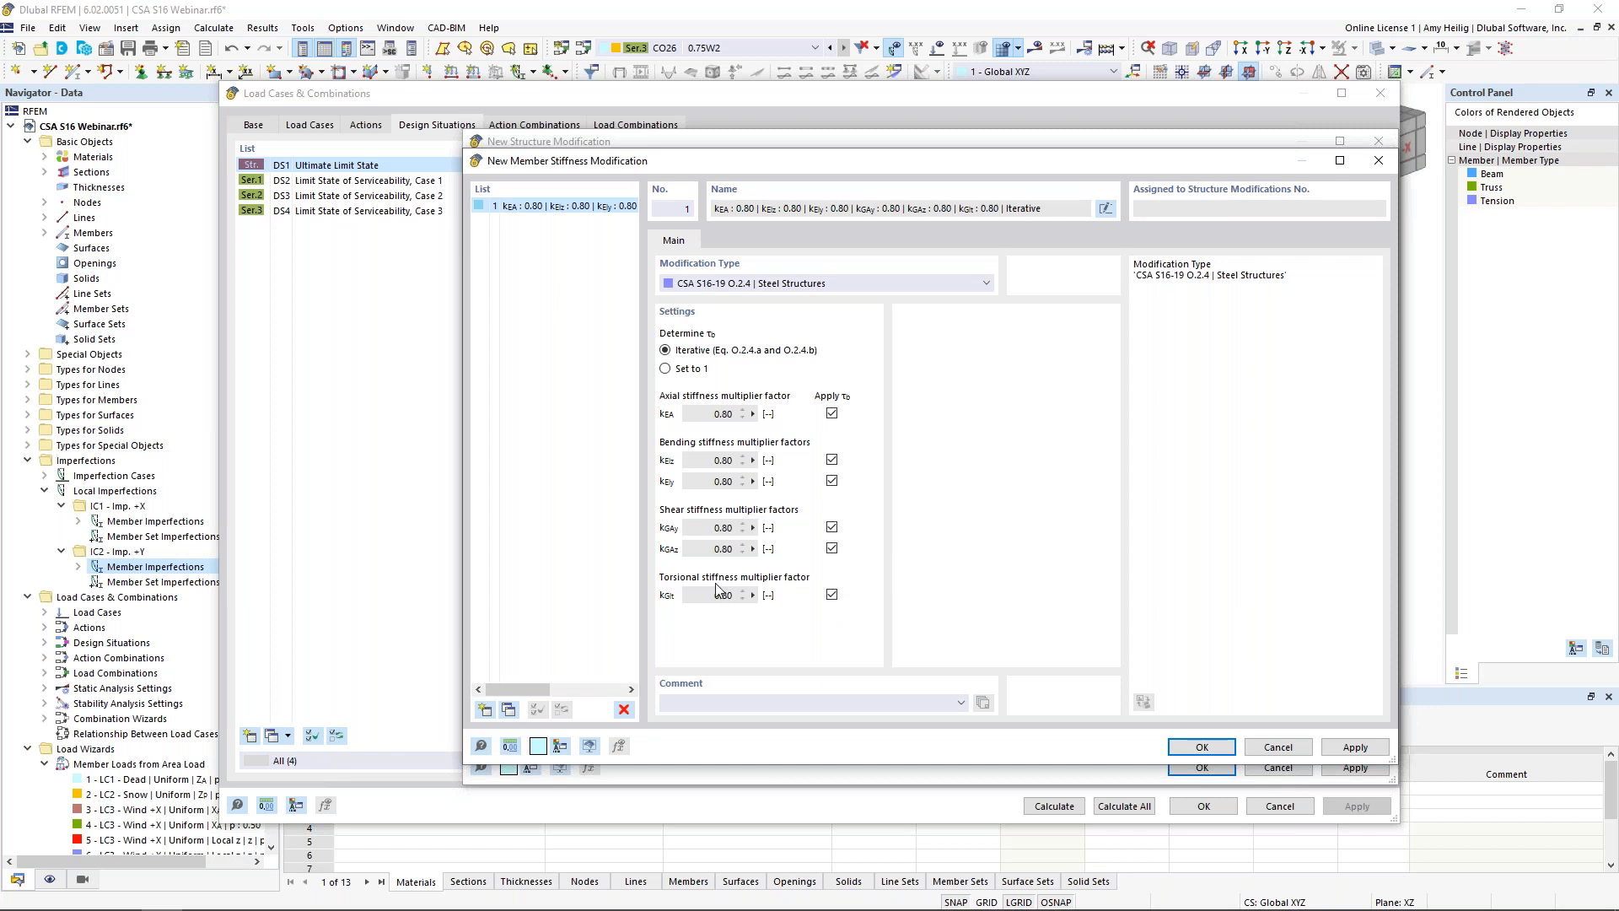
{"action": "left_click", "coordinate": [832, 595]}
{"action": "left_click", "coordinate": [831, 548]}
{"action": "left_click", "coordinate": [831, 528]}
- Assign the member stiffness modification to all members and accept the structure modification and combination wizard settings
{"action": "left_click", "coordinate": [1201, 748]}
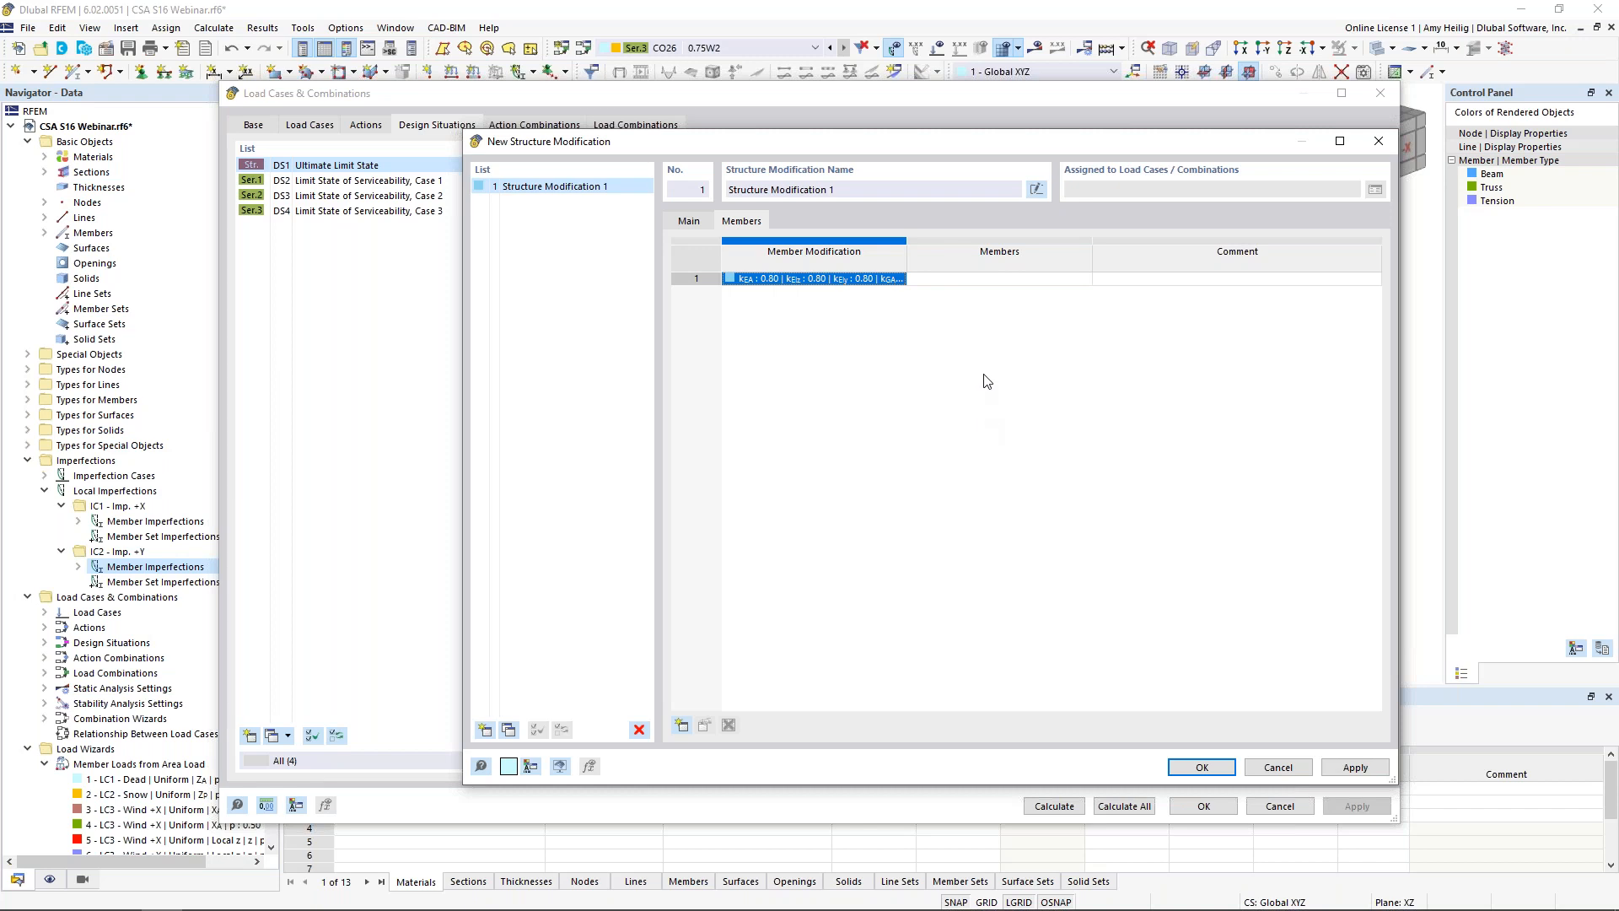
{"action": "left_click", "coordinate": [978, 279]}
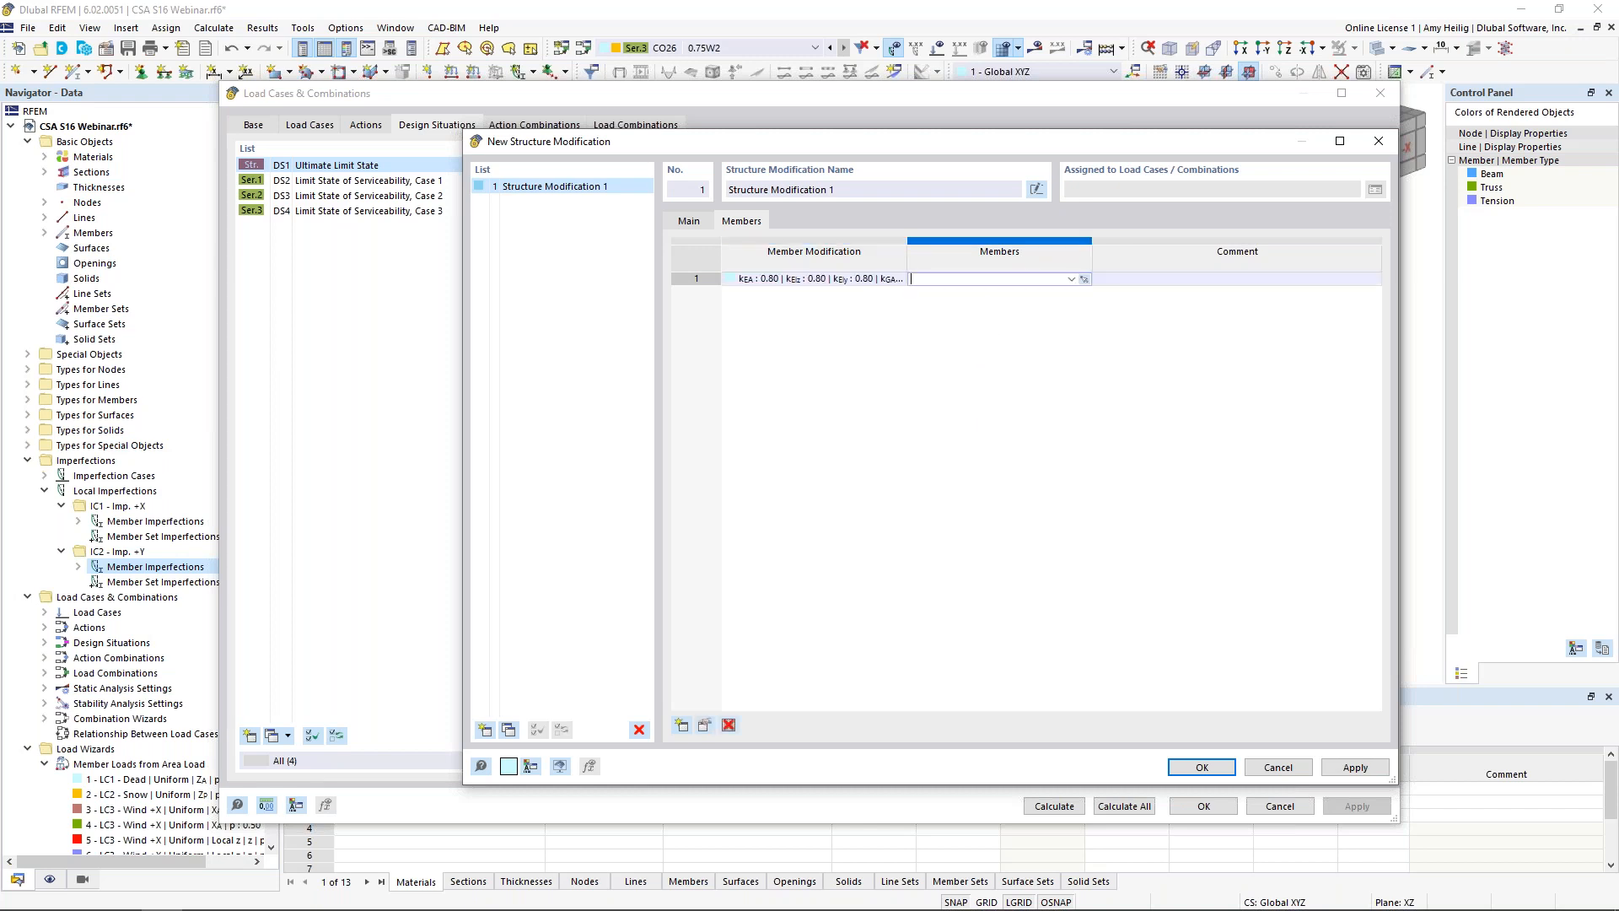
{"action": "left_click", "coordinate": [1071, 279]}
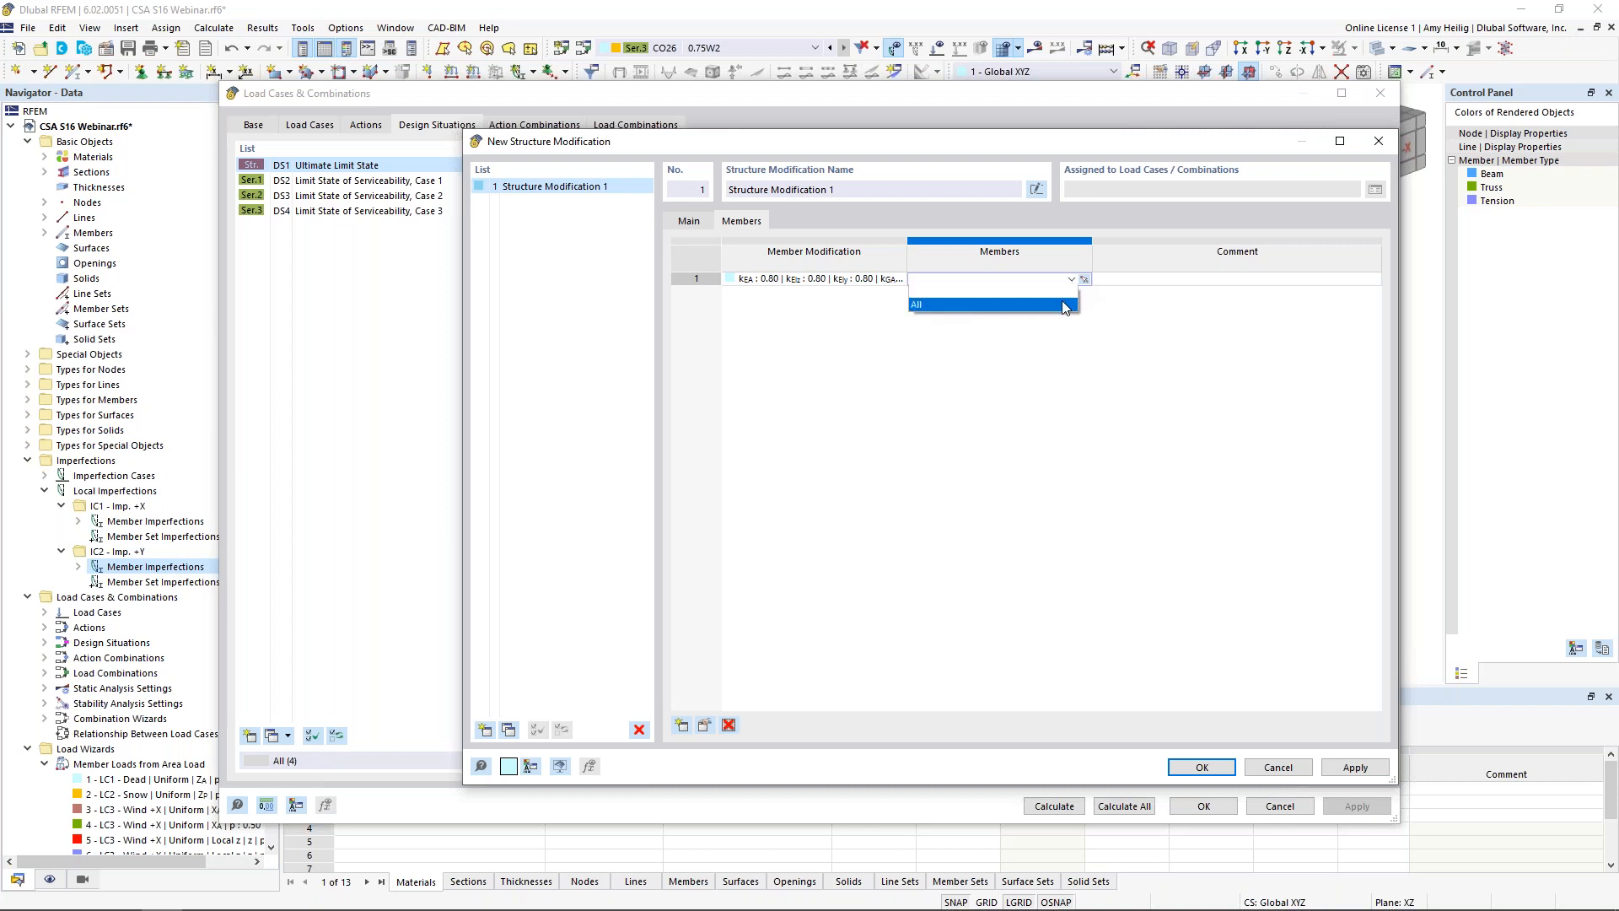
{"action": "left_click", "coordinate": [1065, 307]}
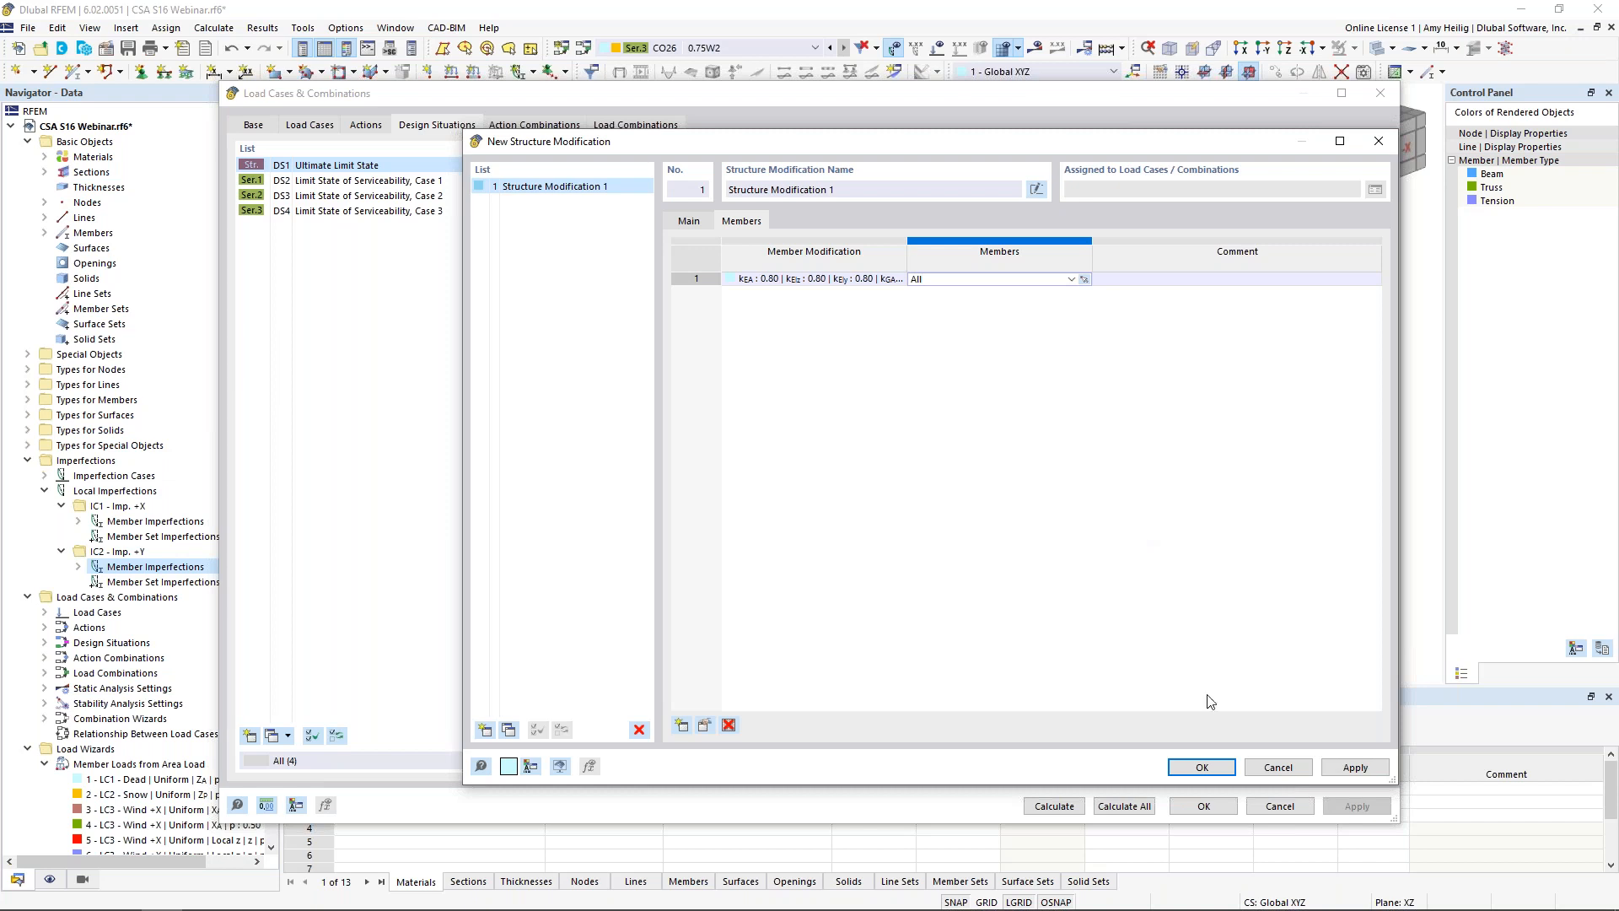
{"action": "left_click", "coordinate": [1202, 767]}
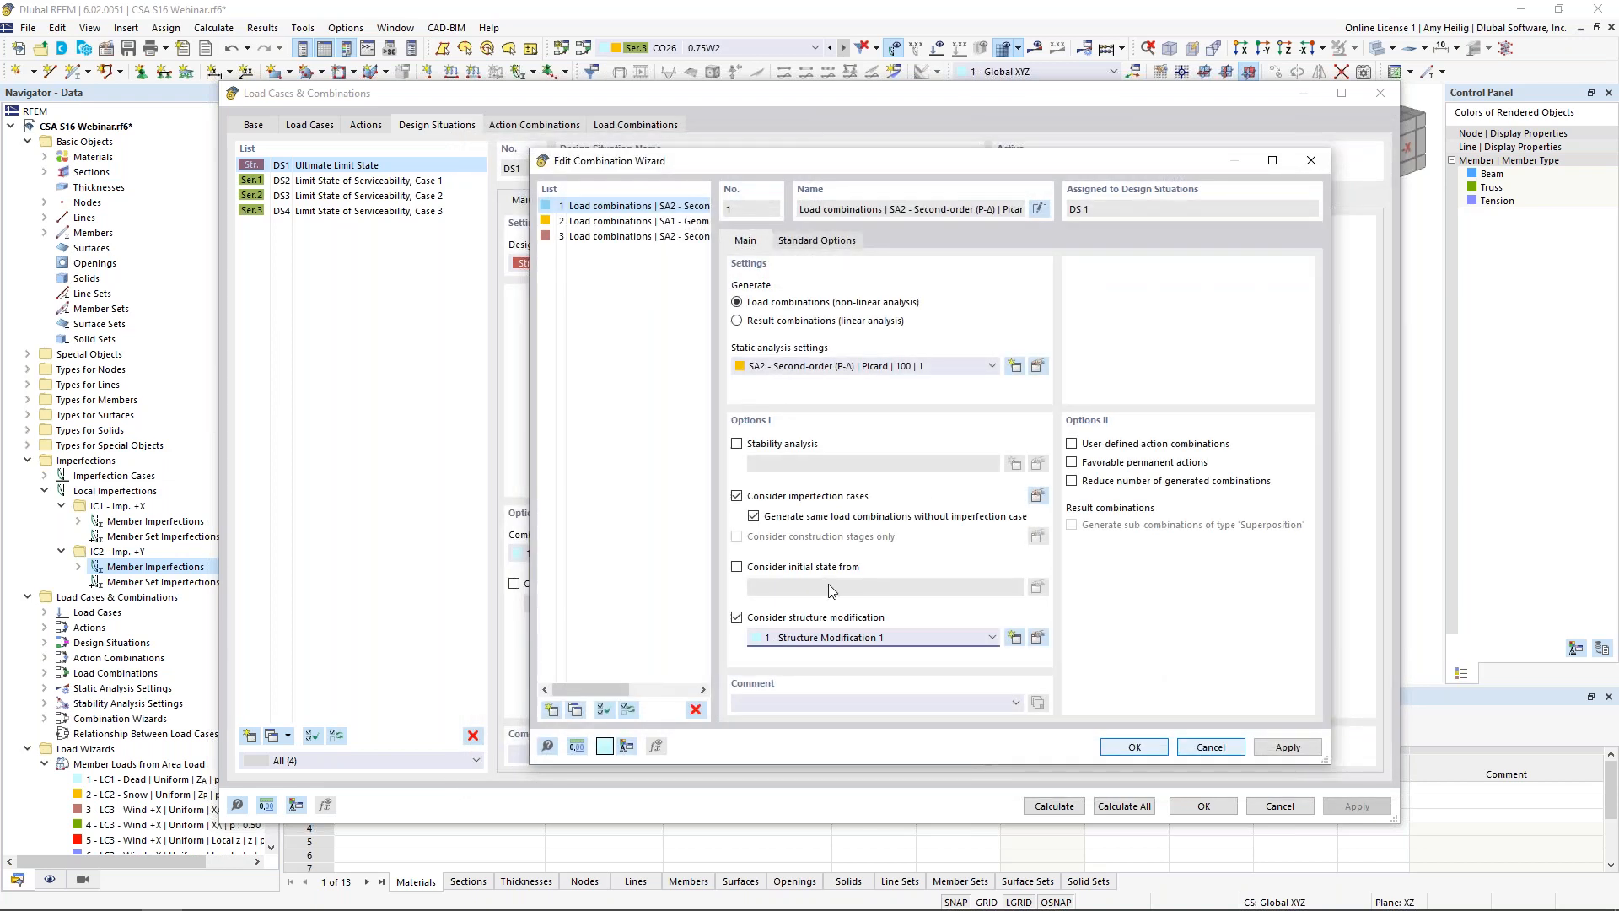
{"action": "left_click", "coordinate": [666, 240]}
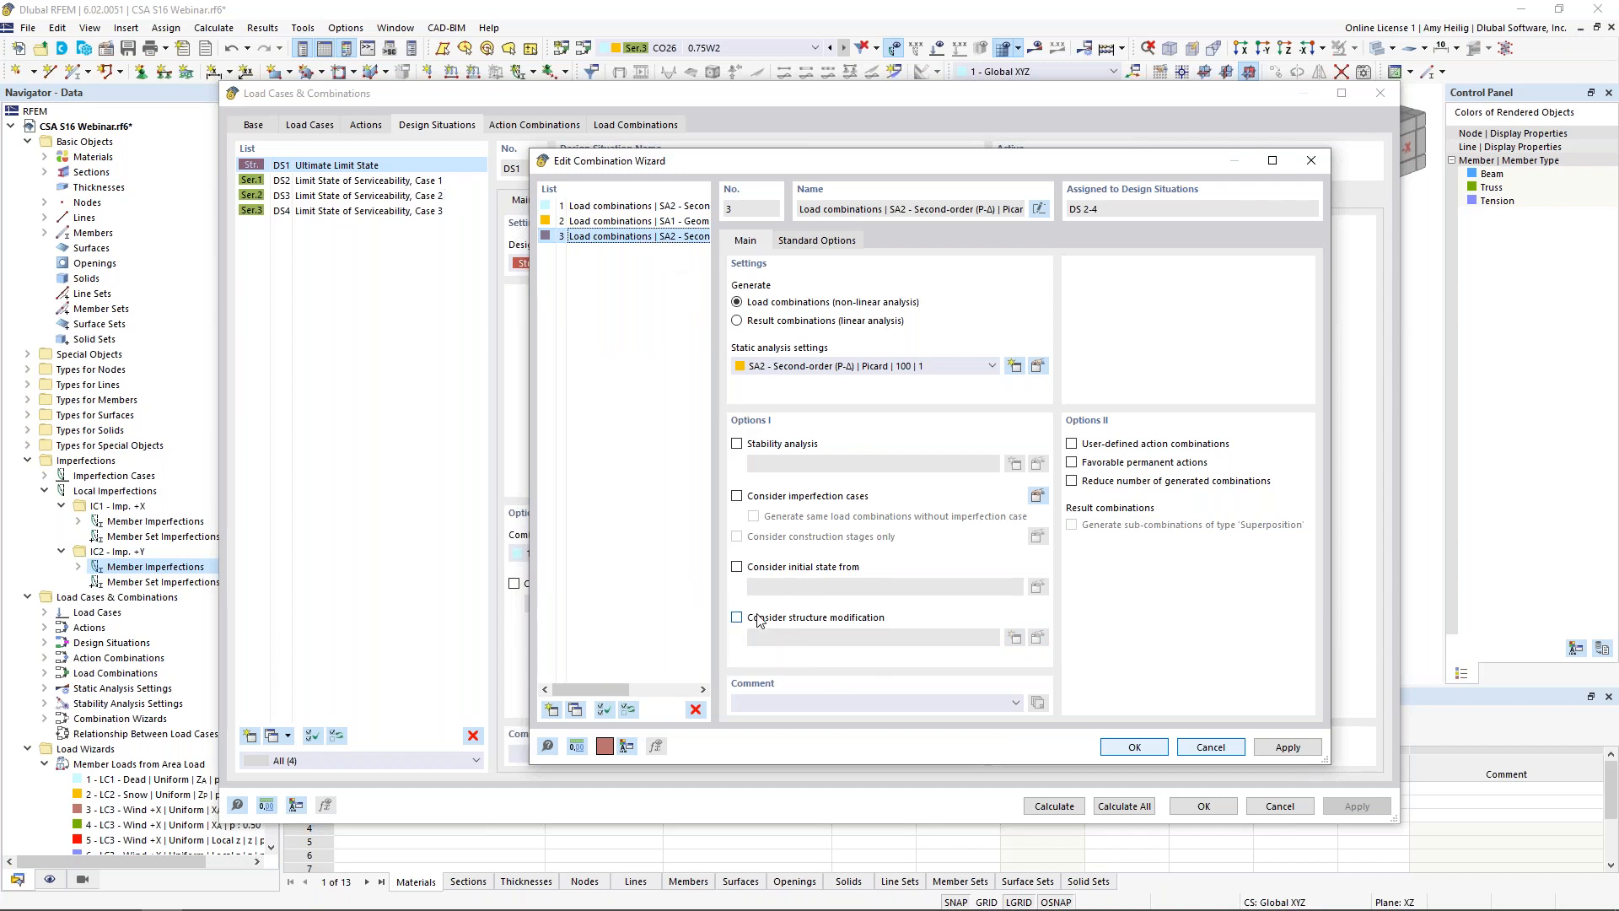
{"action": "left_click", "coordinate": [1125, 750]}
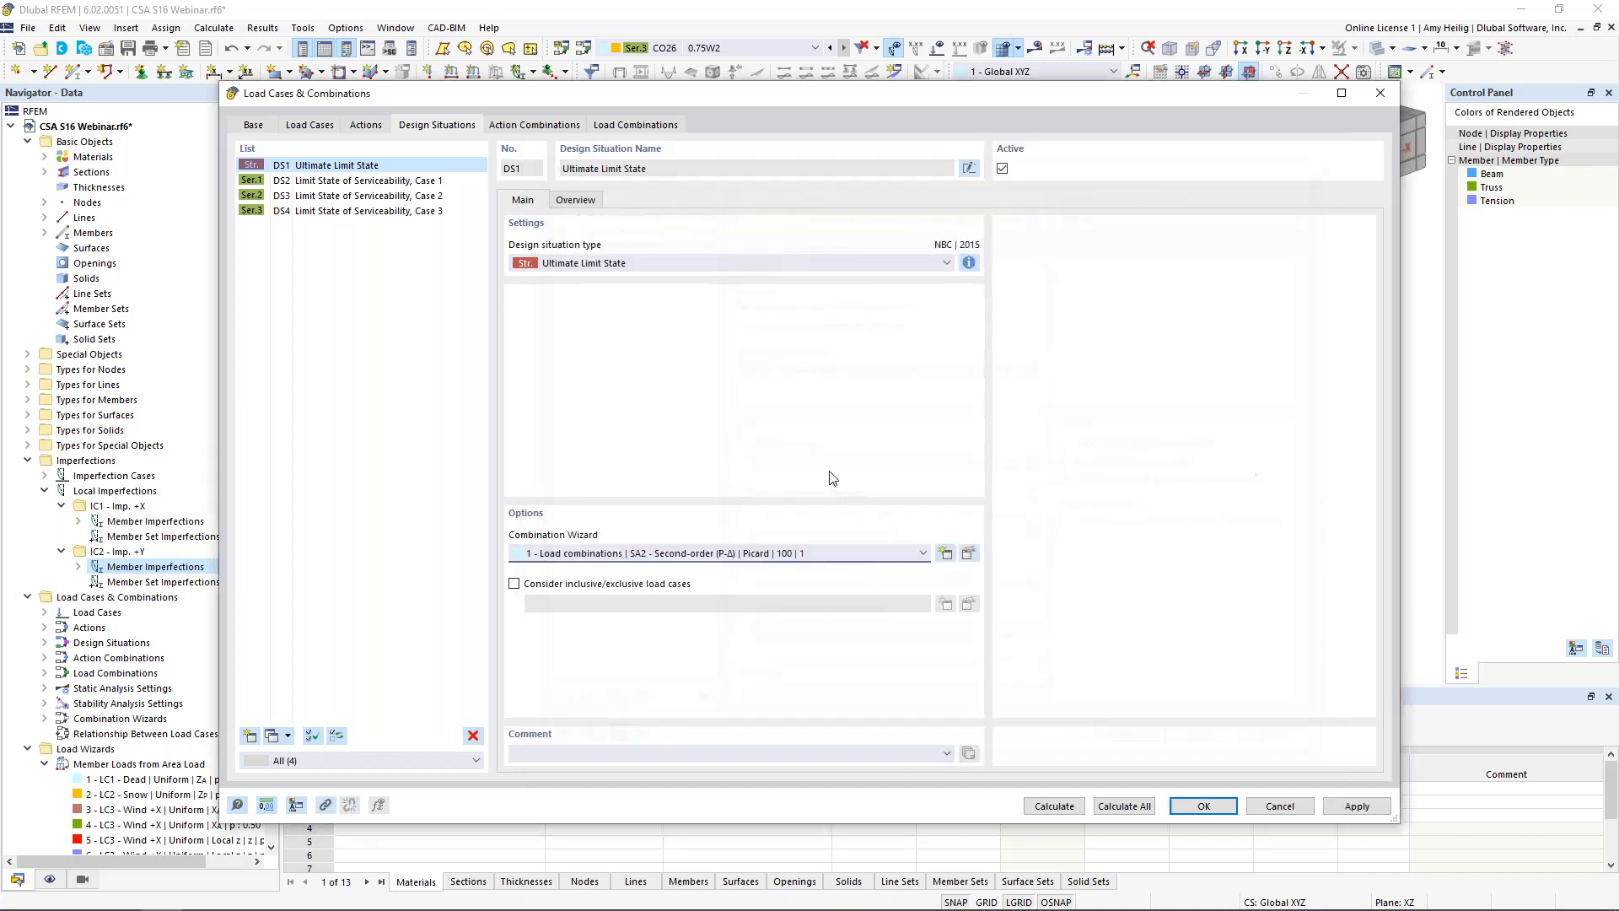
- Check the structure modification setting of several ultimate limit state load combinations and of serviceability combination CO19, and accept the load combination settings
{"action": "left_click", "coordinate": [628, 127]}
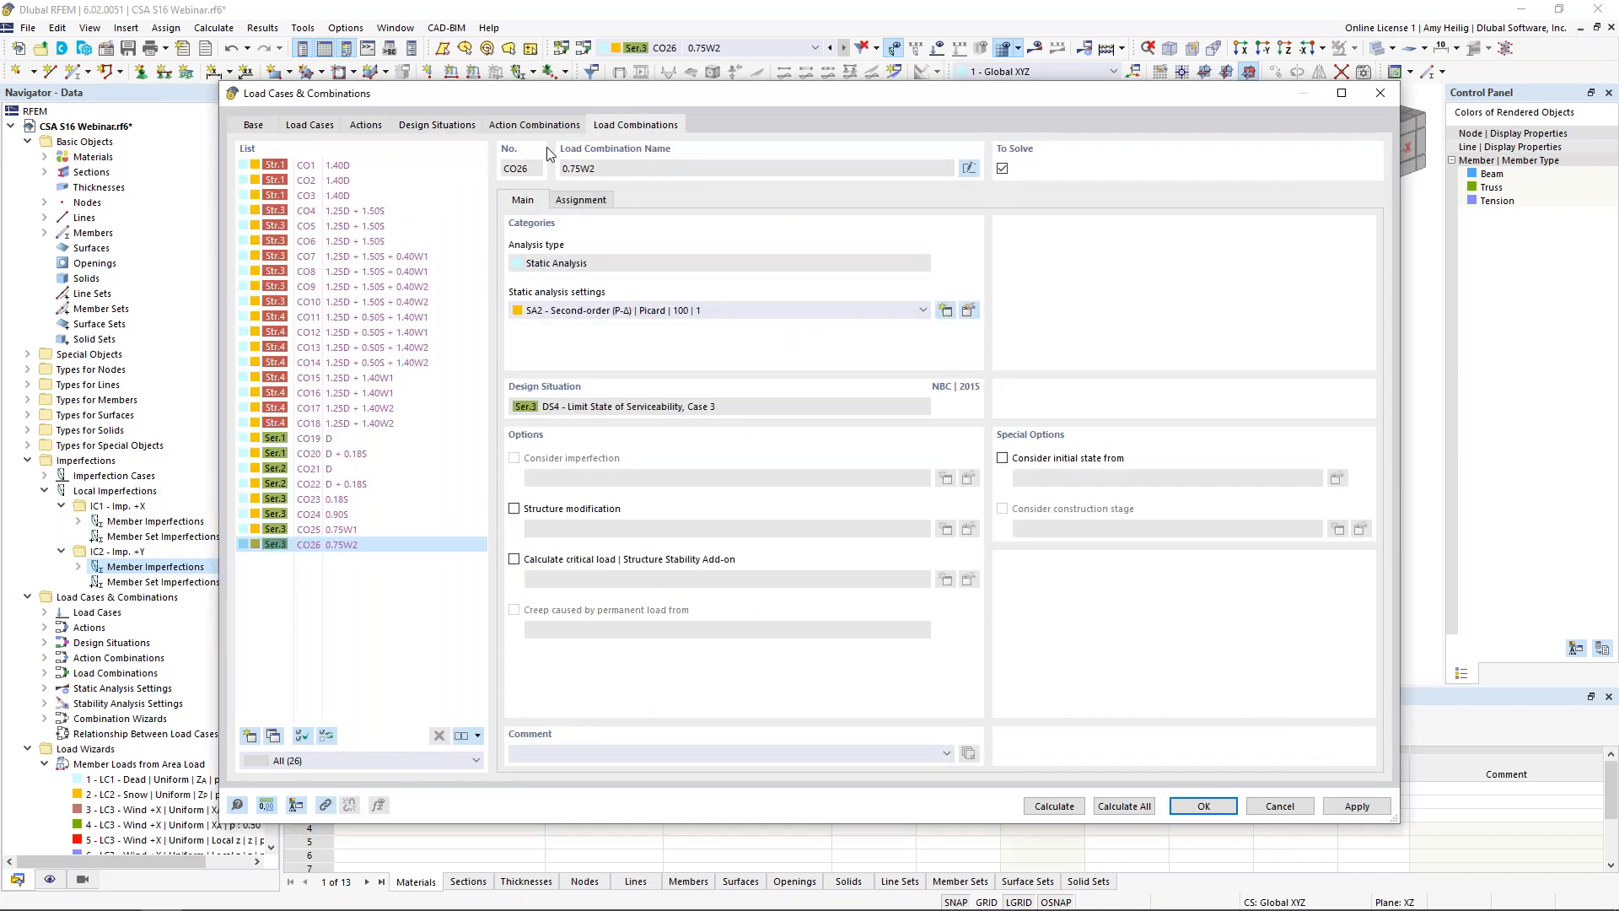
{"action": "left_click", "coordinate": [404, 165]}
{"action": "left_click", "coordinate": [422, 196]}
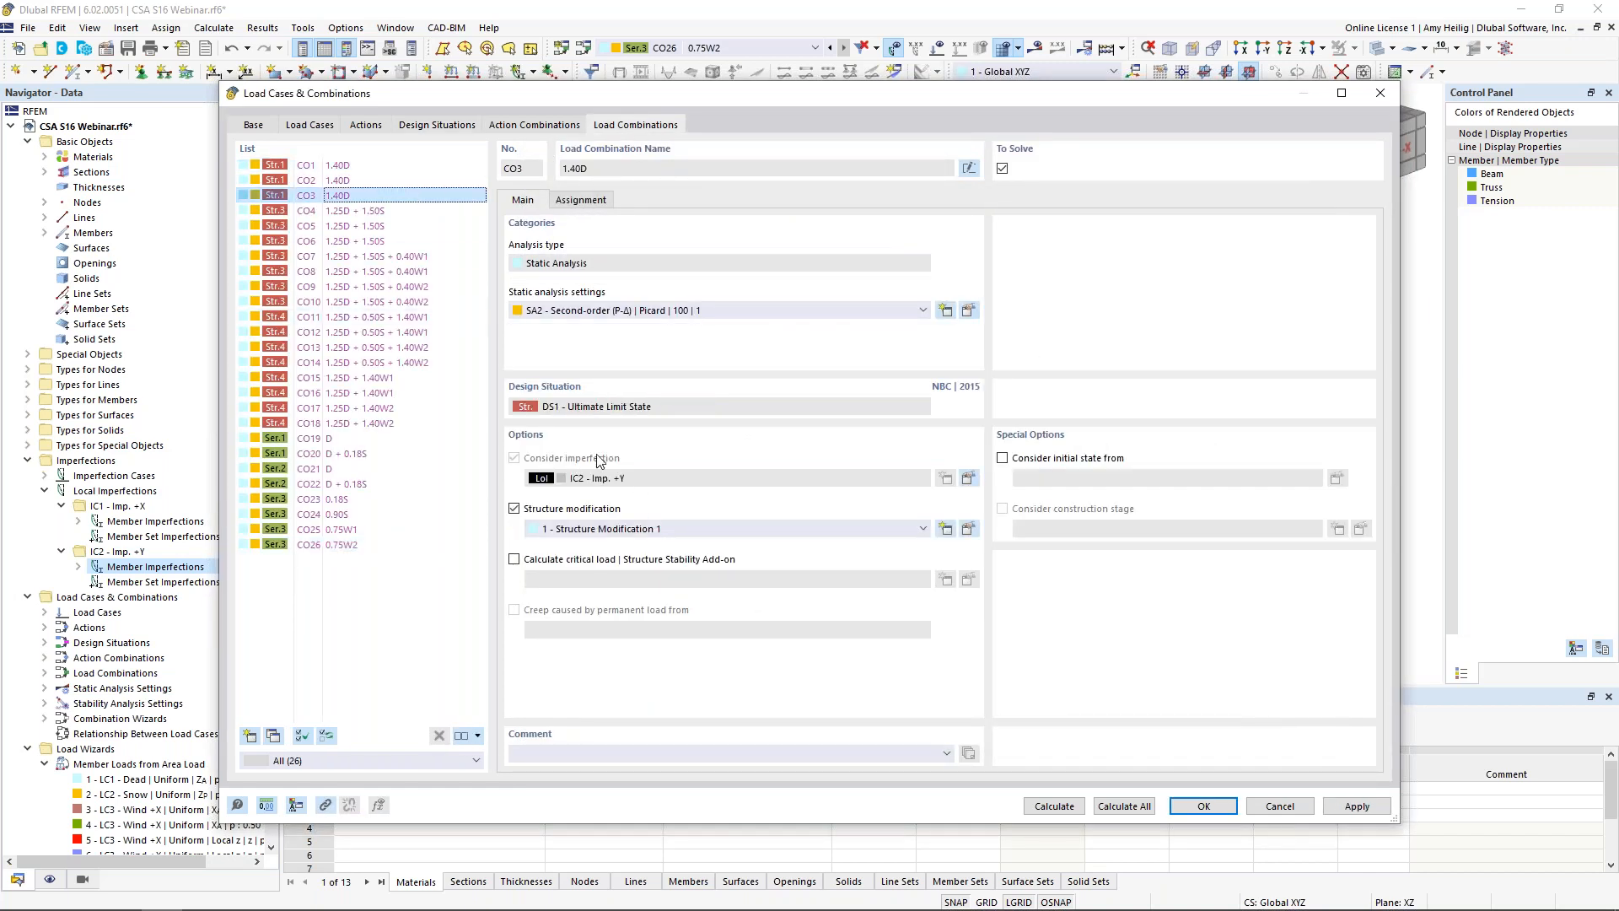
{"action": "left_click", "coordinate": [385, 211]}
{"action": "left_click", "coordinate": [387, 241]}
{"action": "left_click", "coordinate": [387, 272]}
{"action": "left_click", "coordinate": [390, 302]}
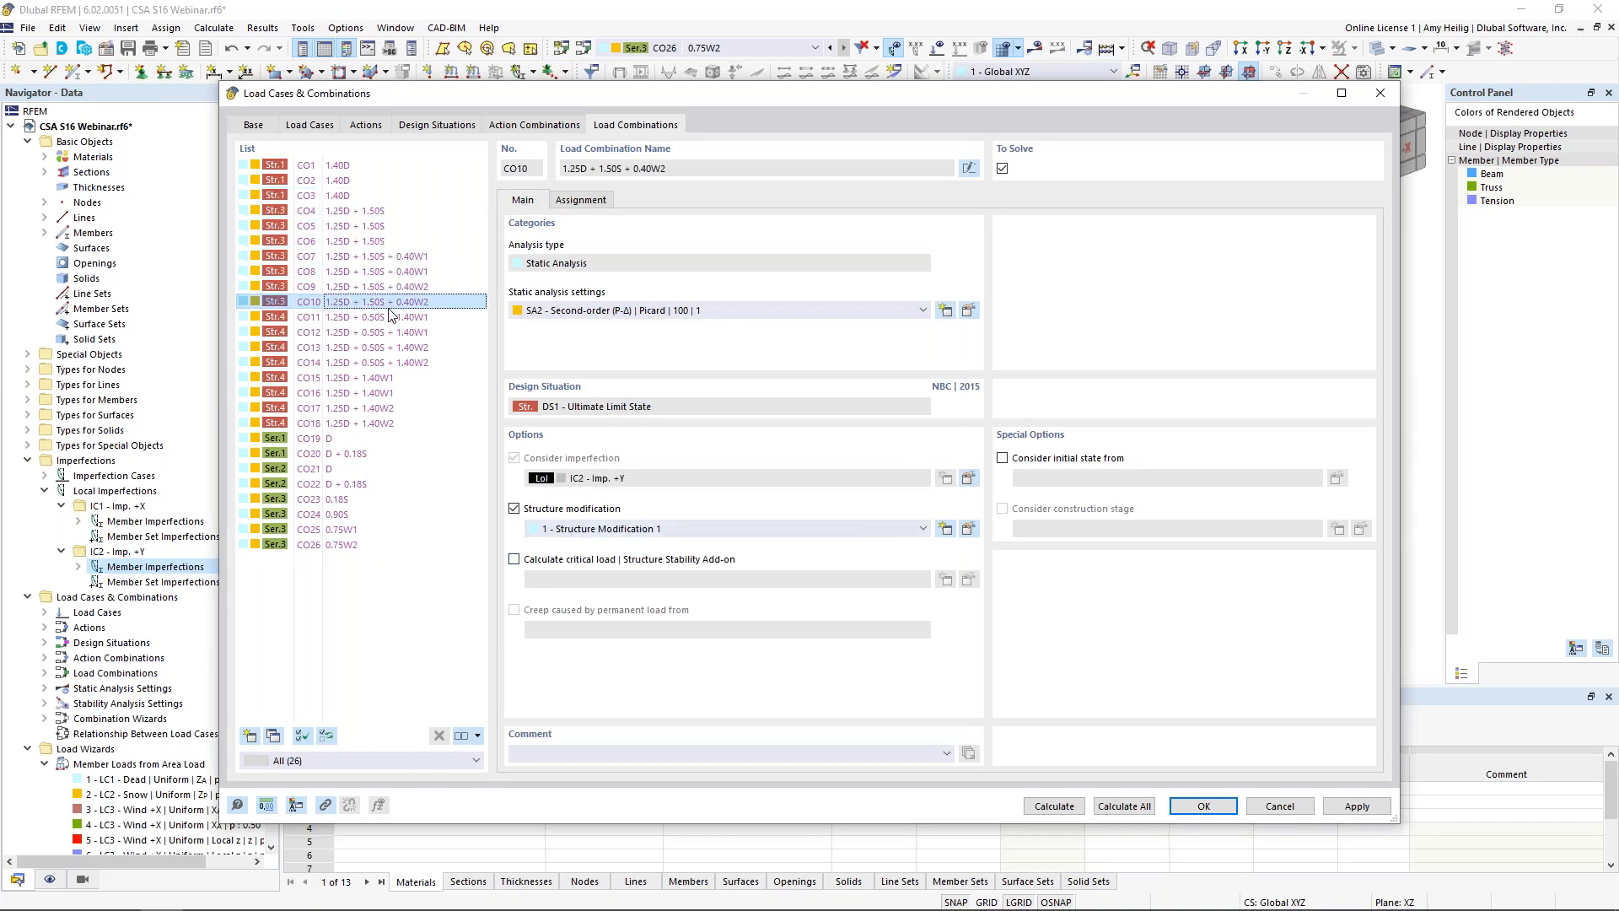
{"action": "left_click", "coordinate": [373, 438]}
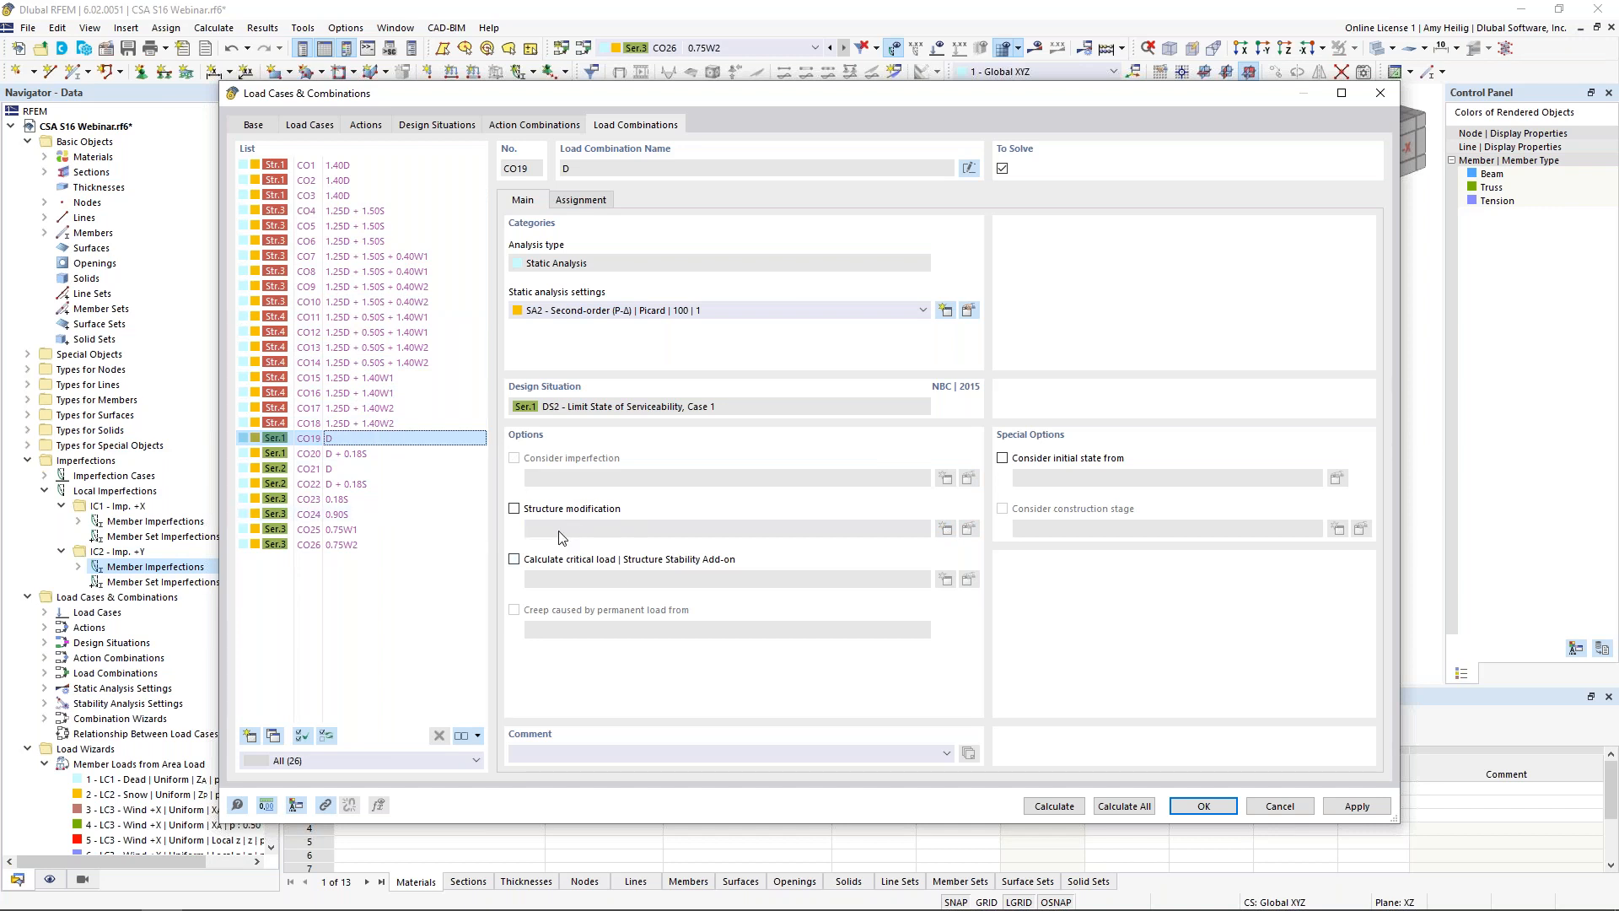
{"action": "left_click", "coordinate": [1183, 808]}
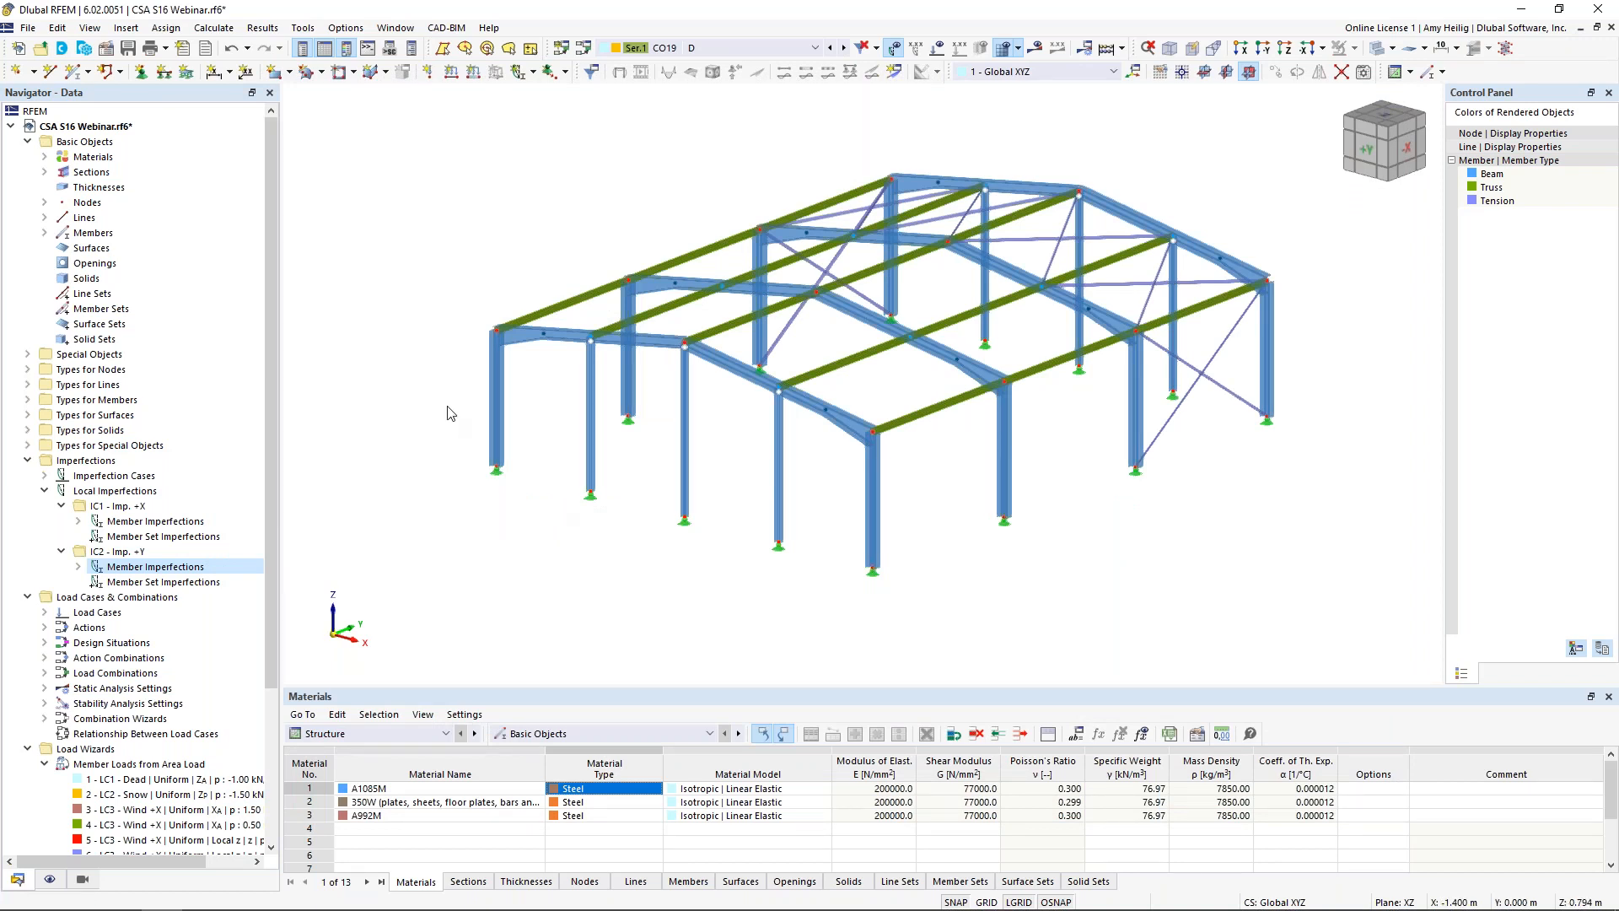
- Activate the Steel Design add-on in the model's base data and keep CSA S16, edition 2019, as the steel design standard
{"action": "right_click", "coordinate": [123, 127]}
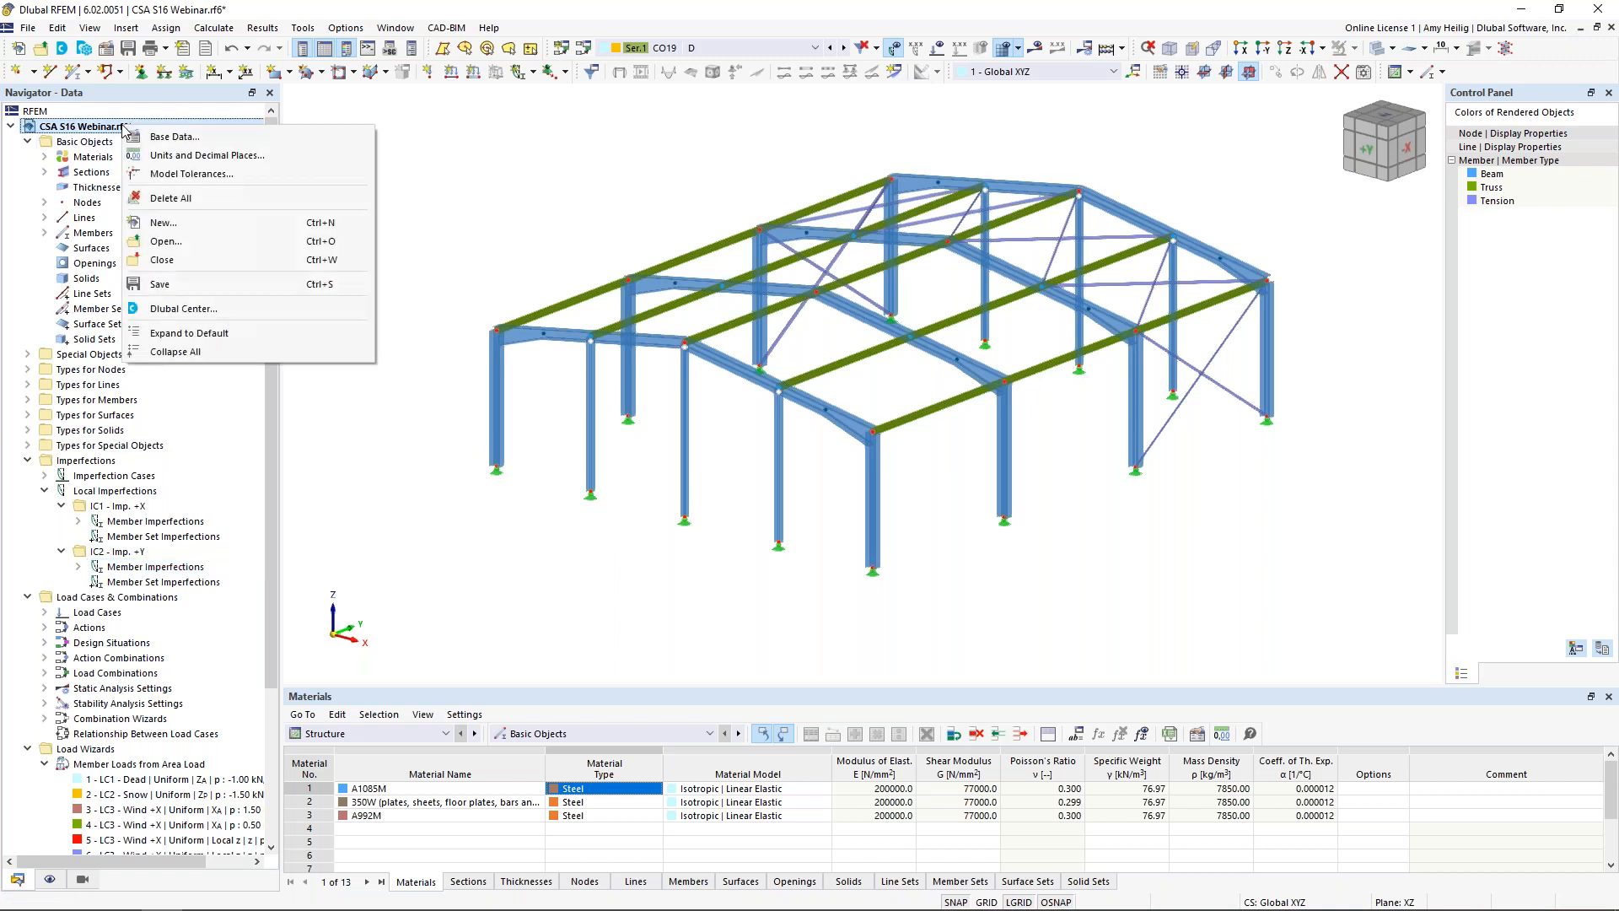
{"action": "left_click", "coordinate": [154, 138]}
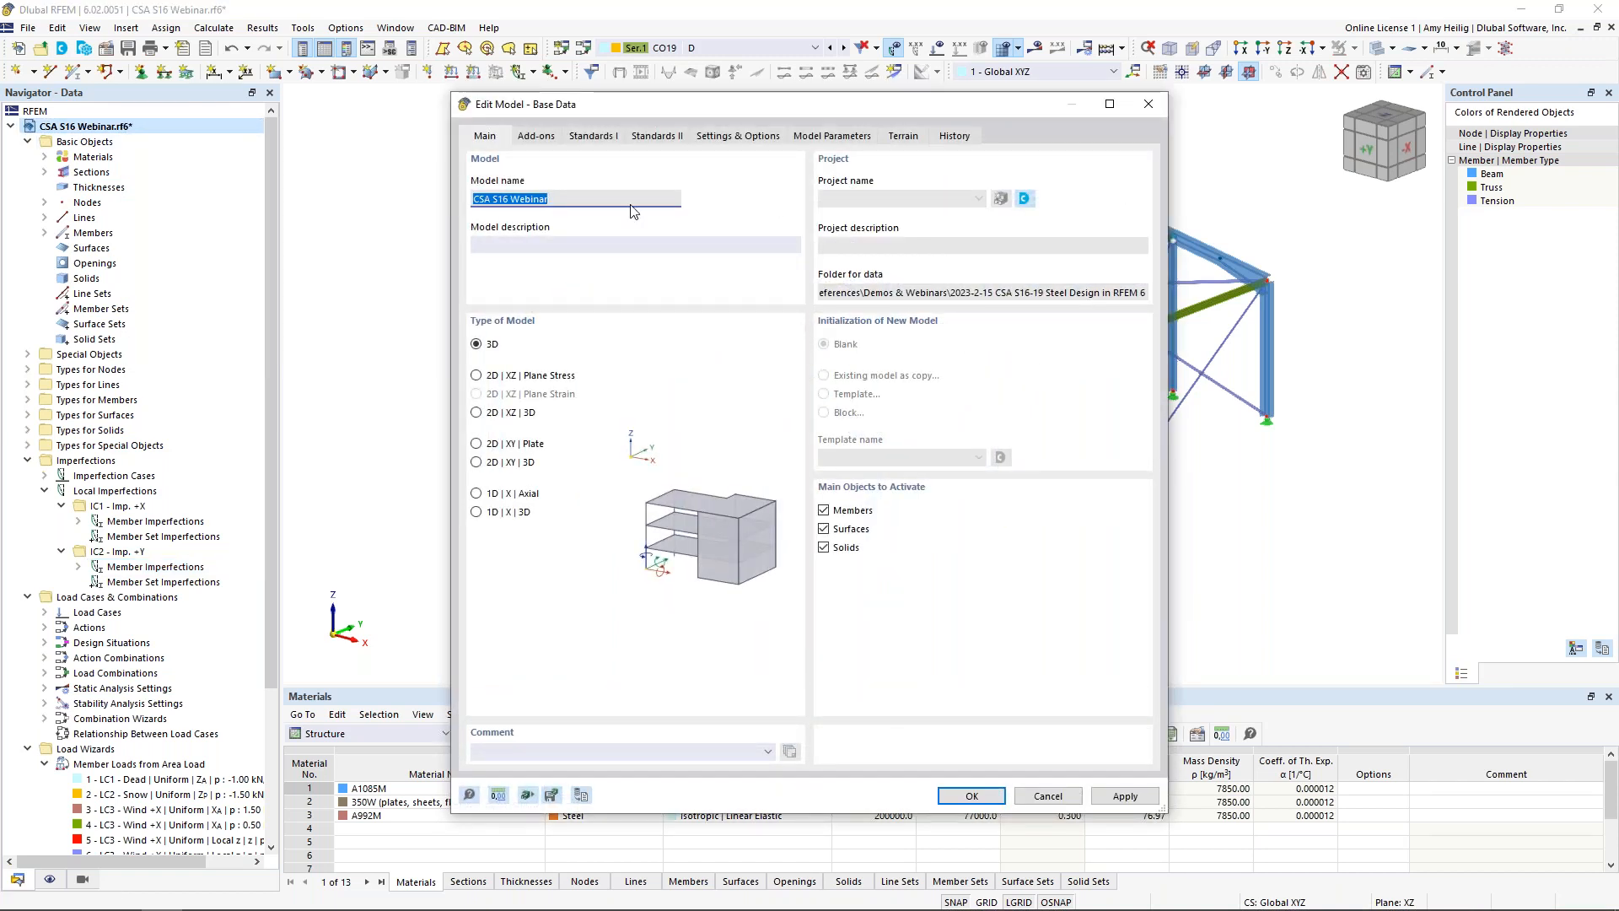
{"action": "left_click", "coordinate": [544, 137]}
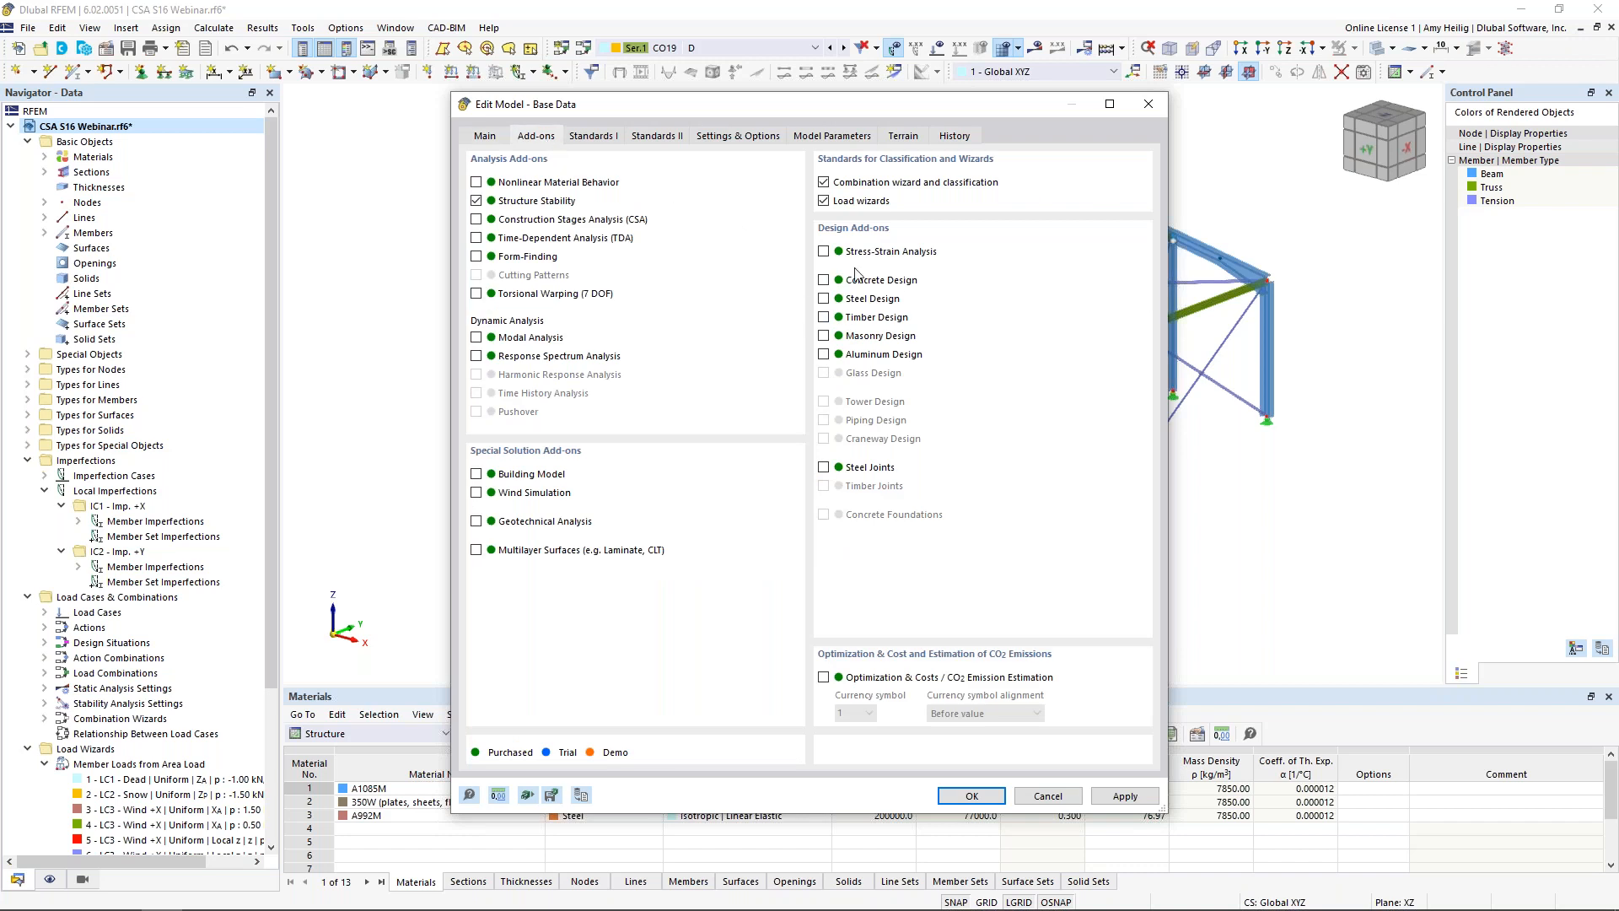
{"action": "left_click", "coordinate": [823, 299]}
{"action": "left_click", "coordinate": [604, 137]}
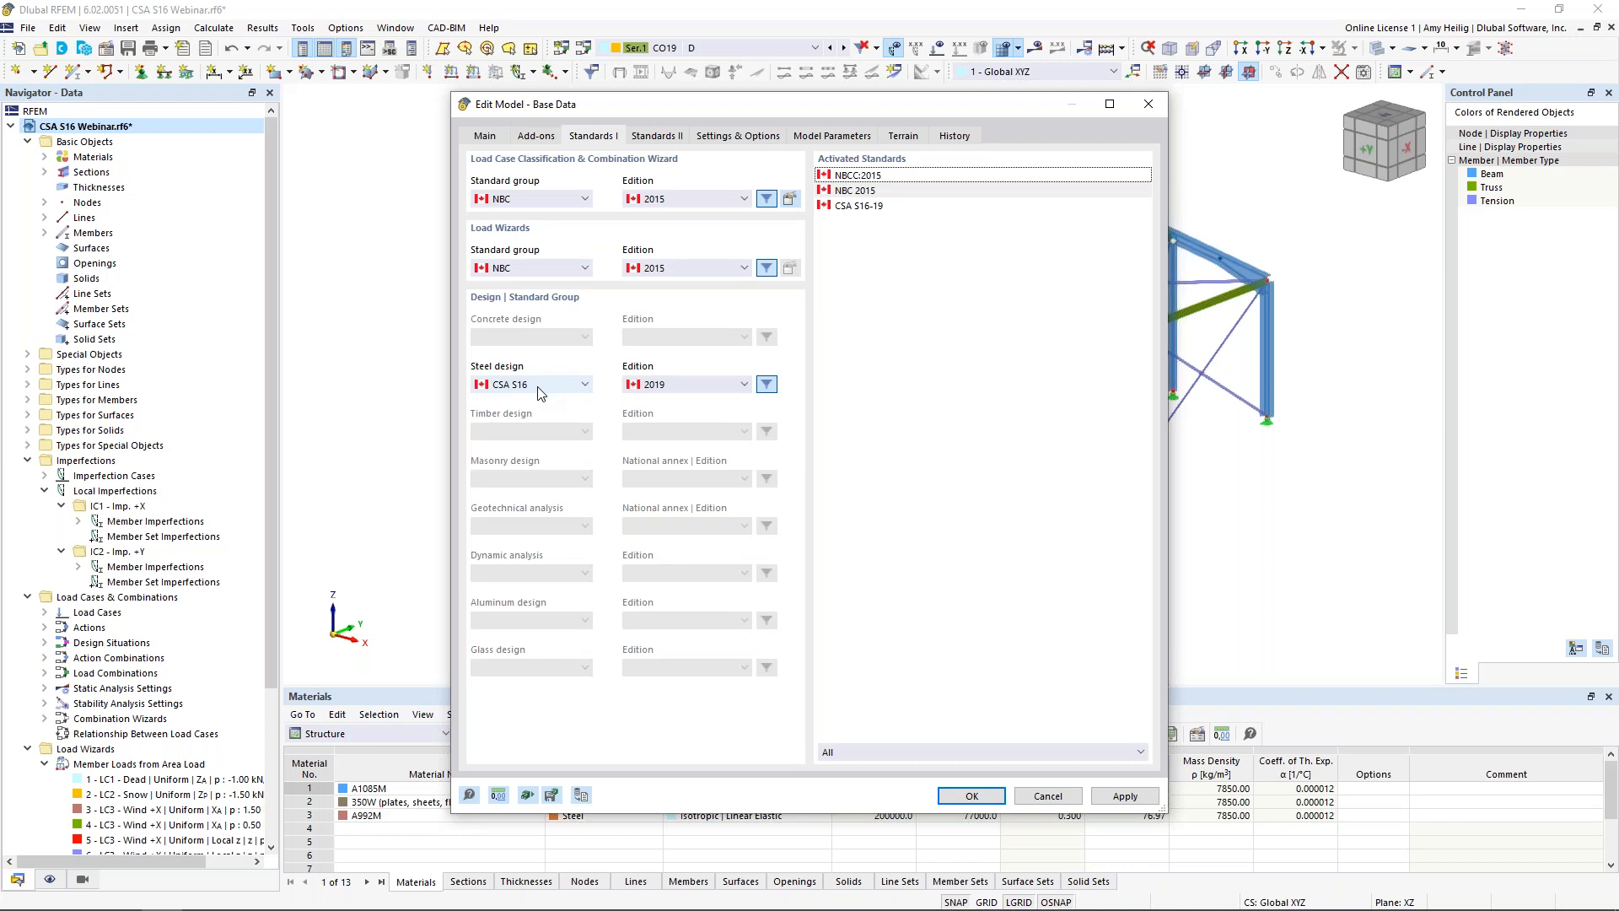
{"action": "left_click", "coordinate": [540, 387]}
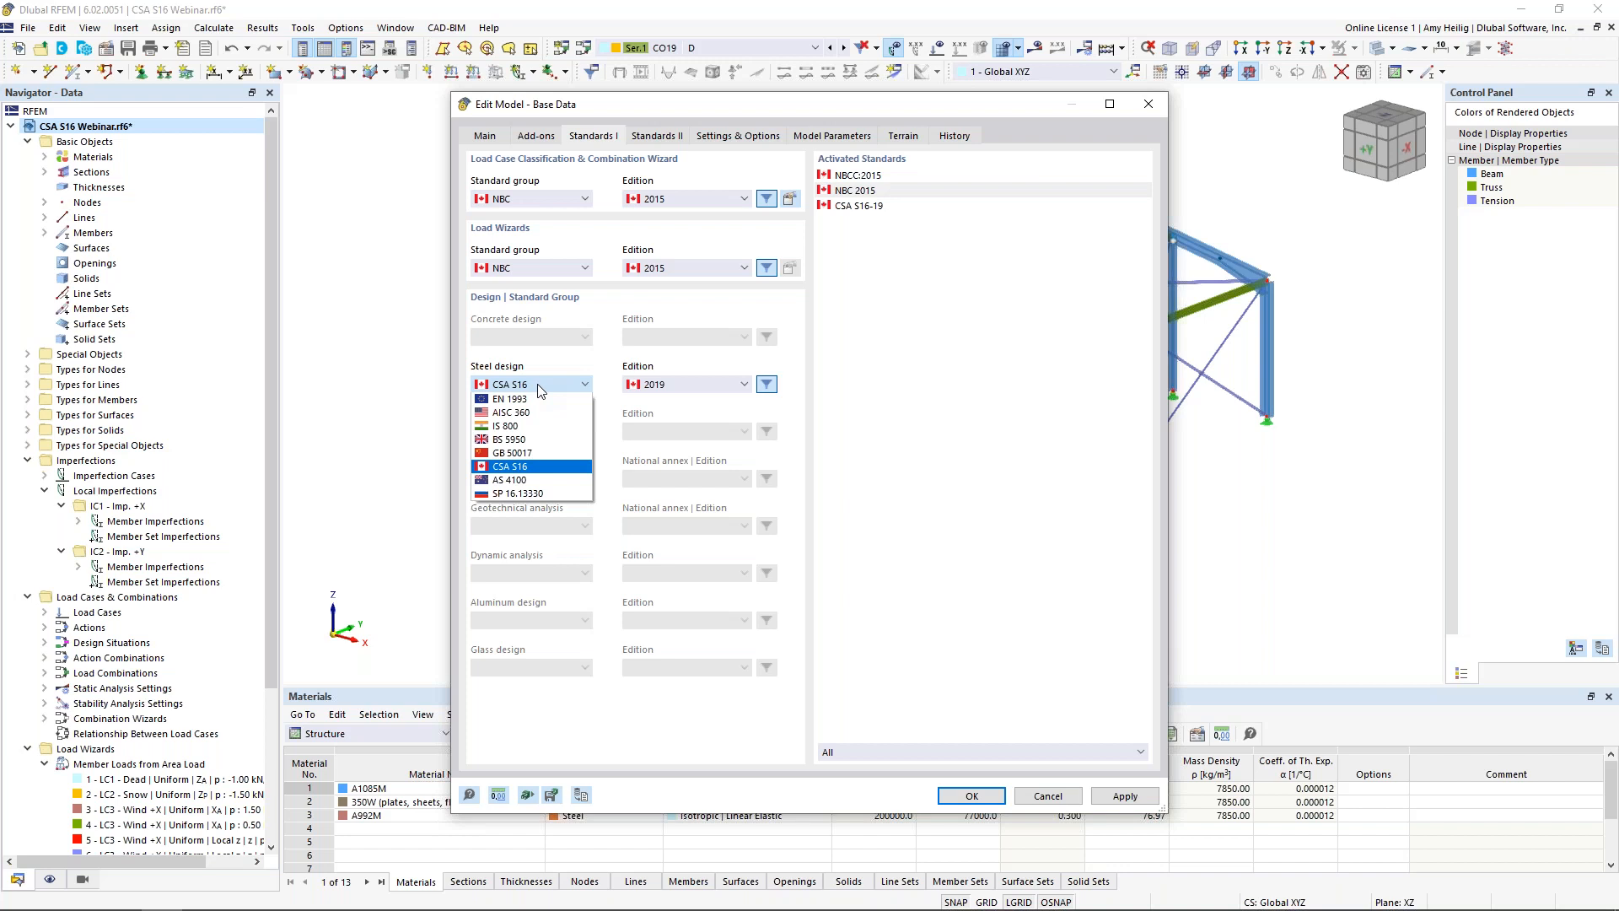
{"action": "left_click", "coordinate": [582, 381]}
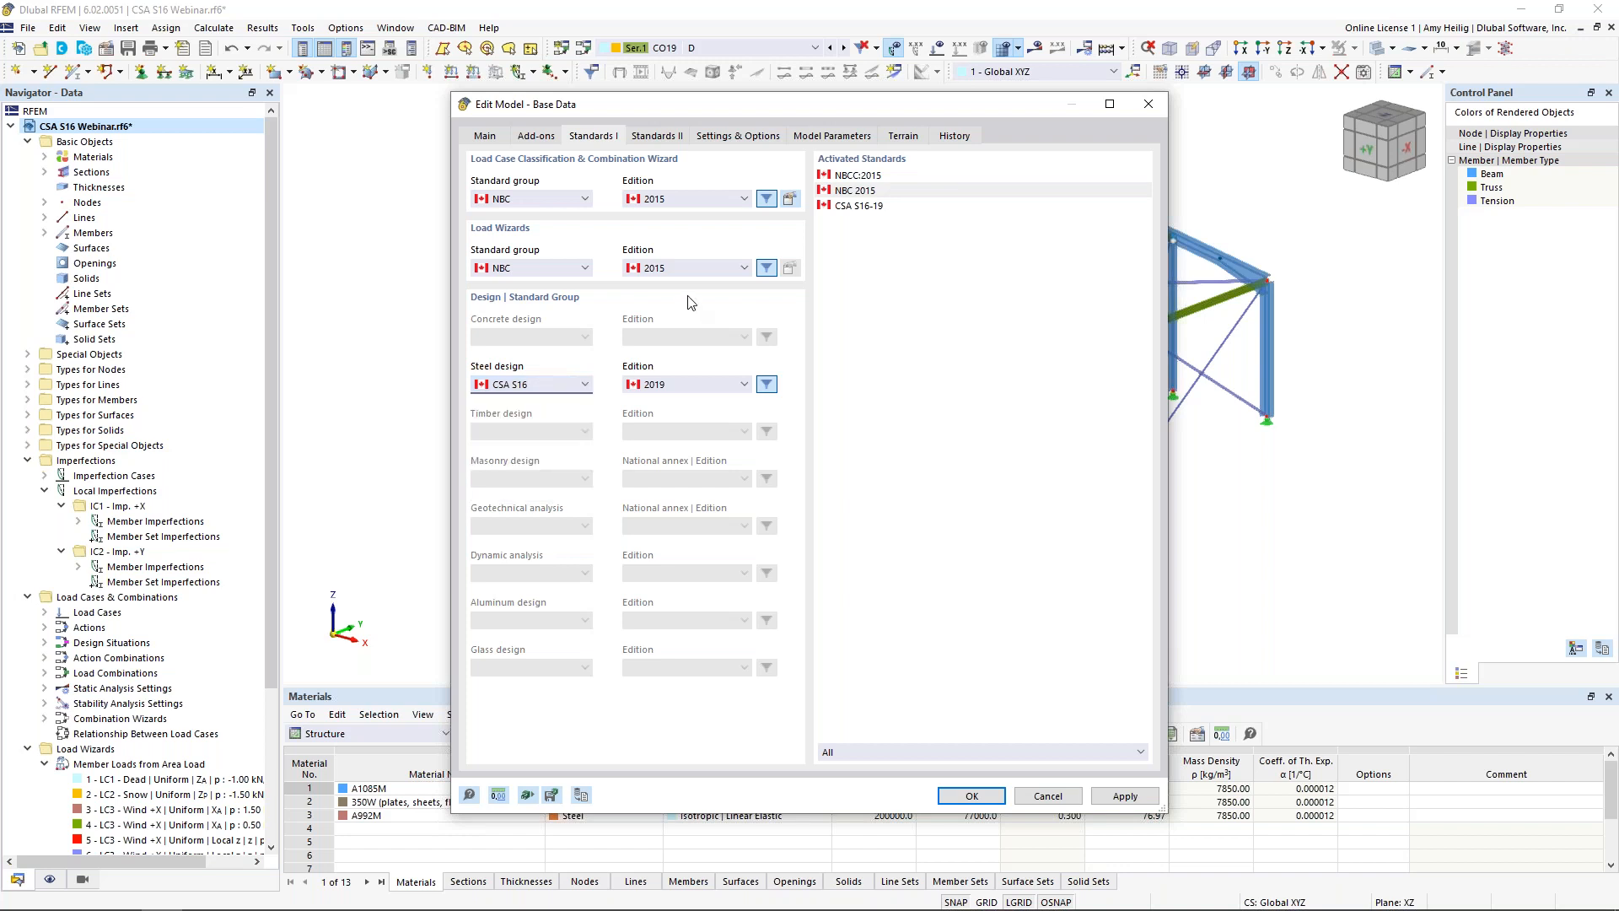
- Enable member representatives in the base data options, review their considered properties, accept, and highlight representatives 1 and 5 in the model
{"action": "left_click", "coordinate": [746, 137]}
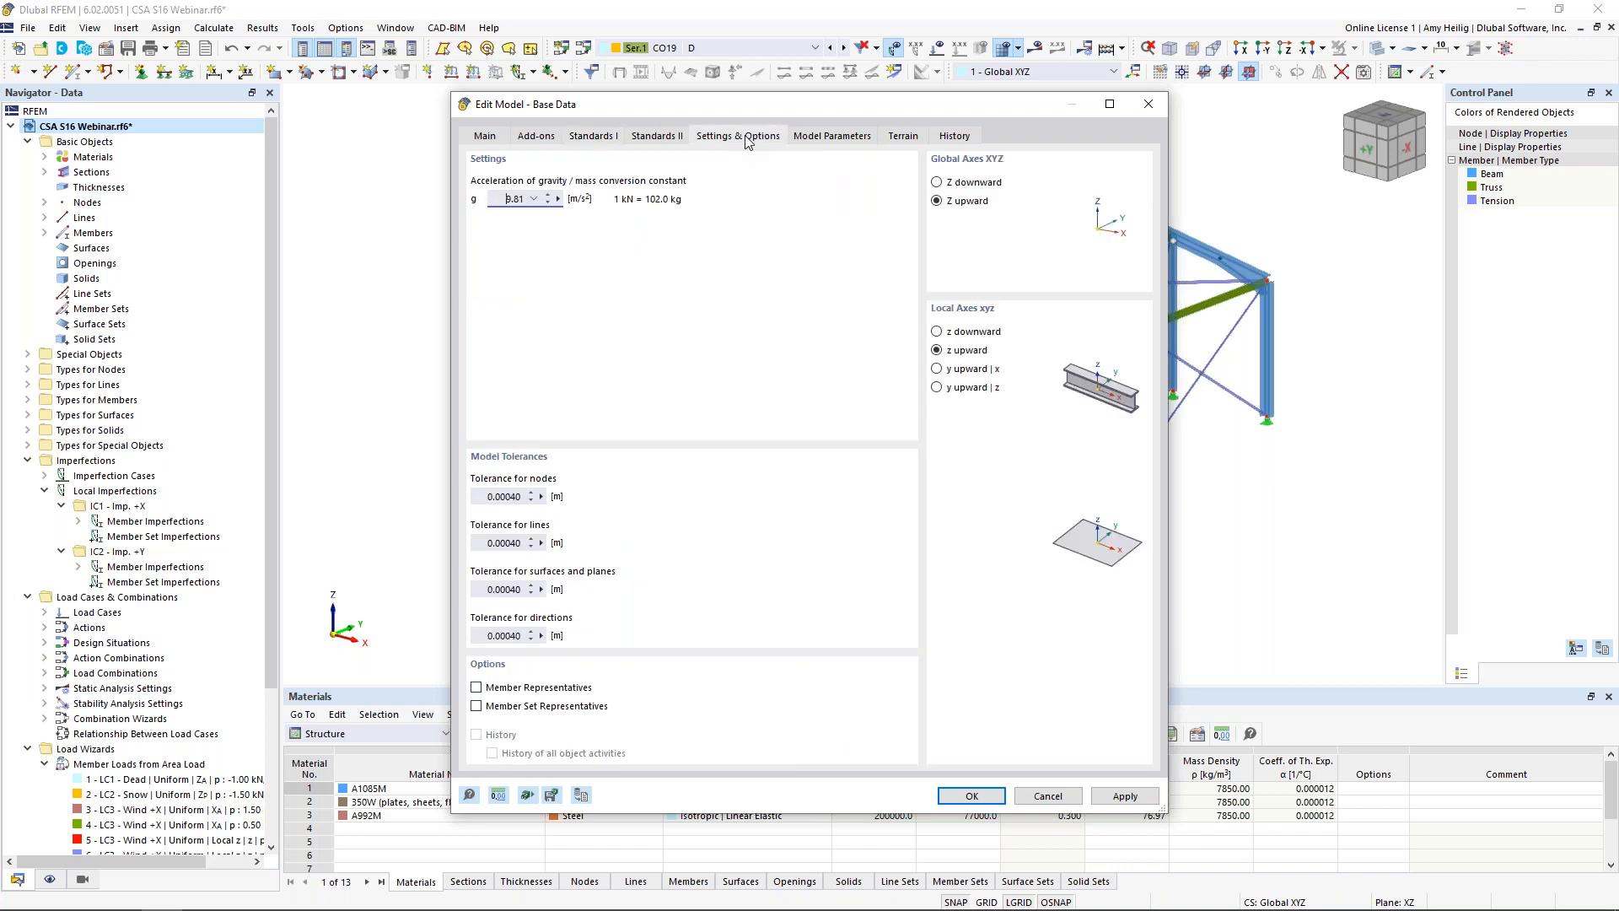
{"action": "left_click", "coordinate": [474, 688]}
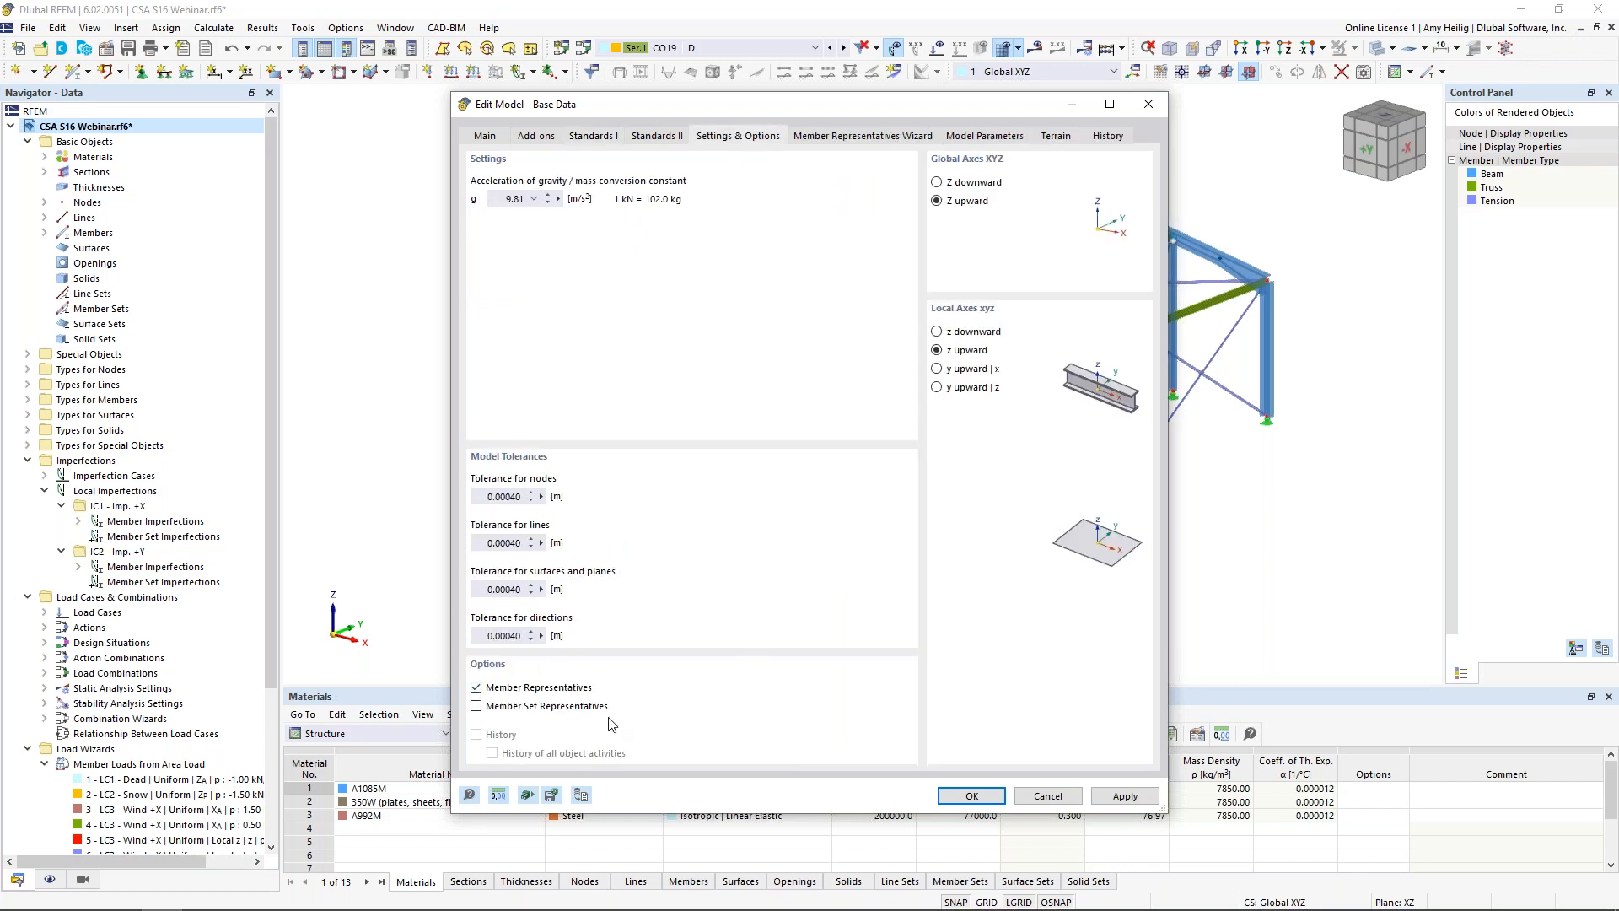
{"action": "left_click", "coordinate": [864, 138]}
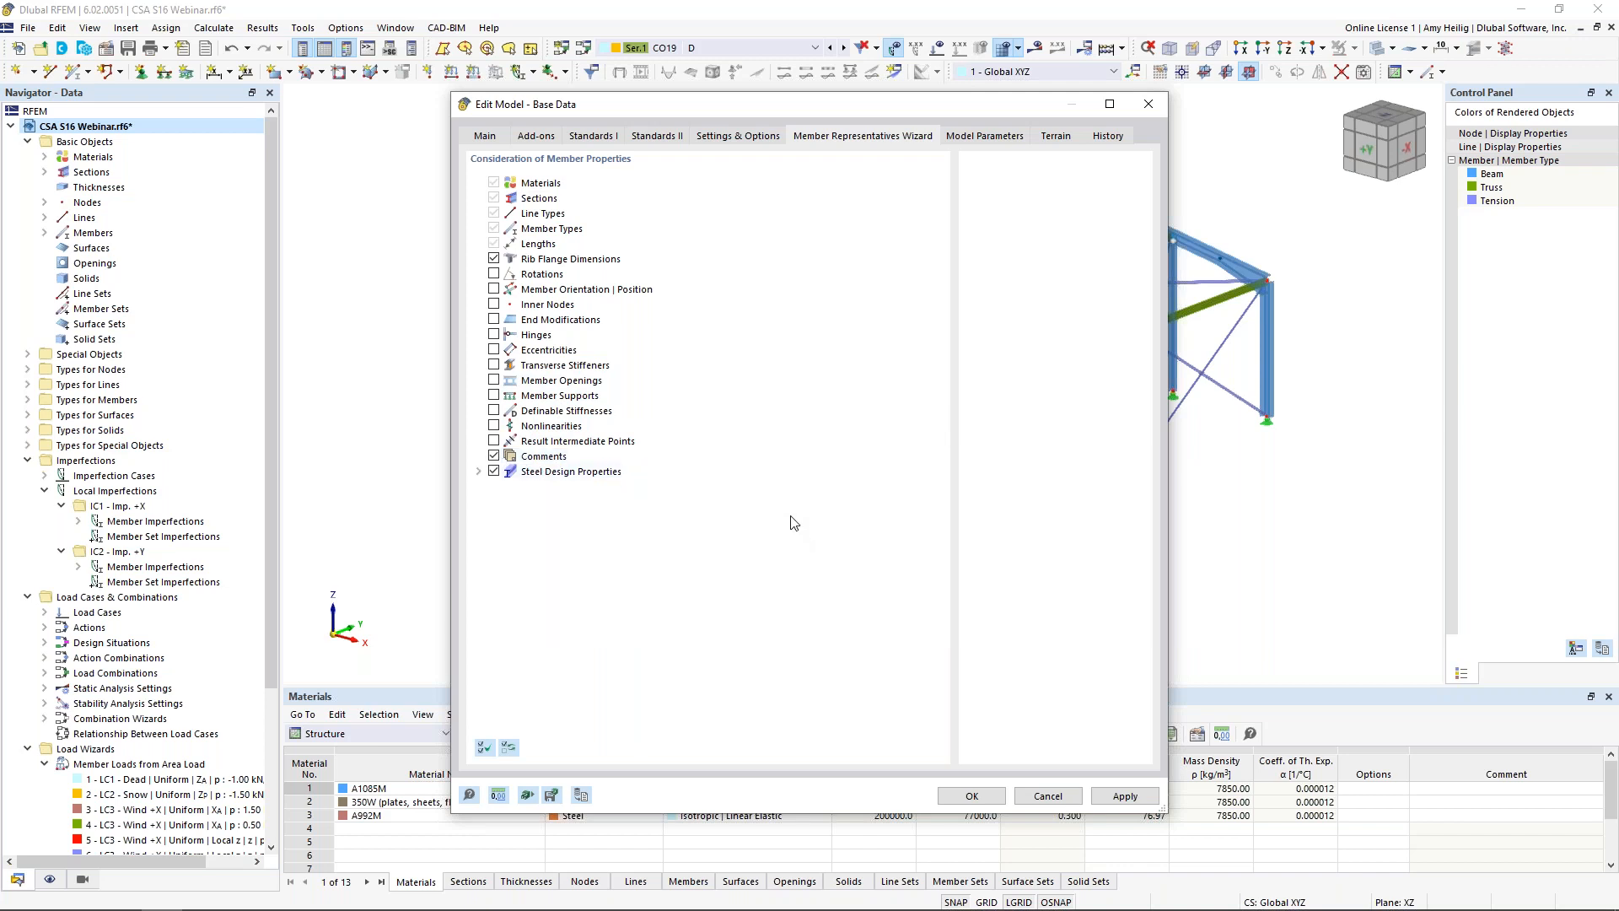
{"action": "left_click", "coordinate": [991, 797]}
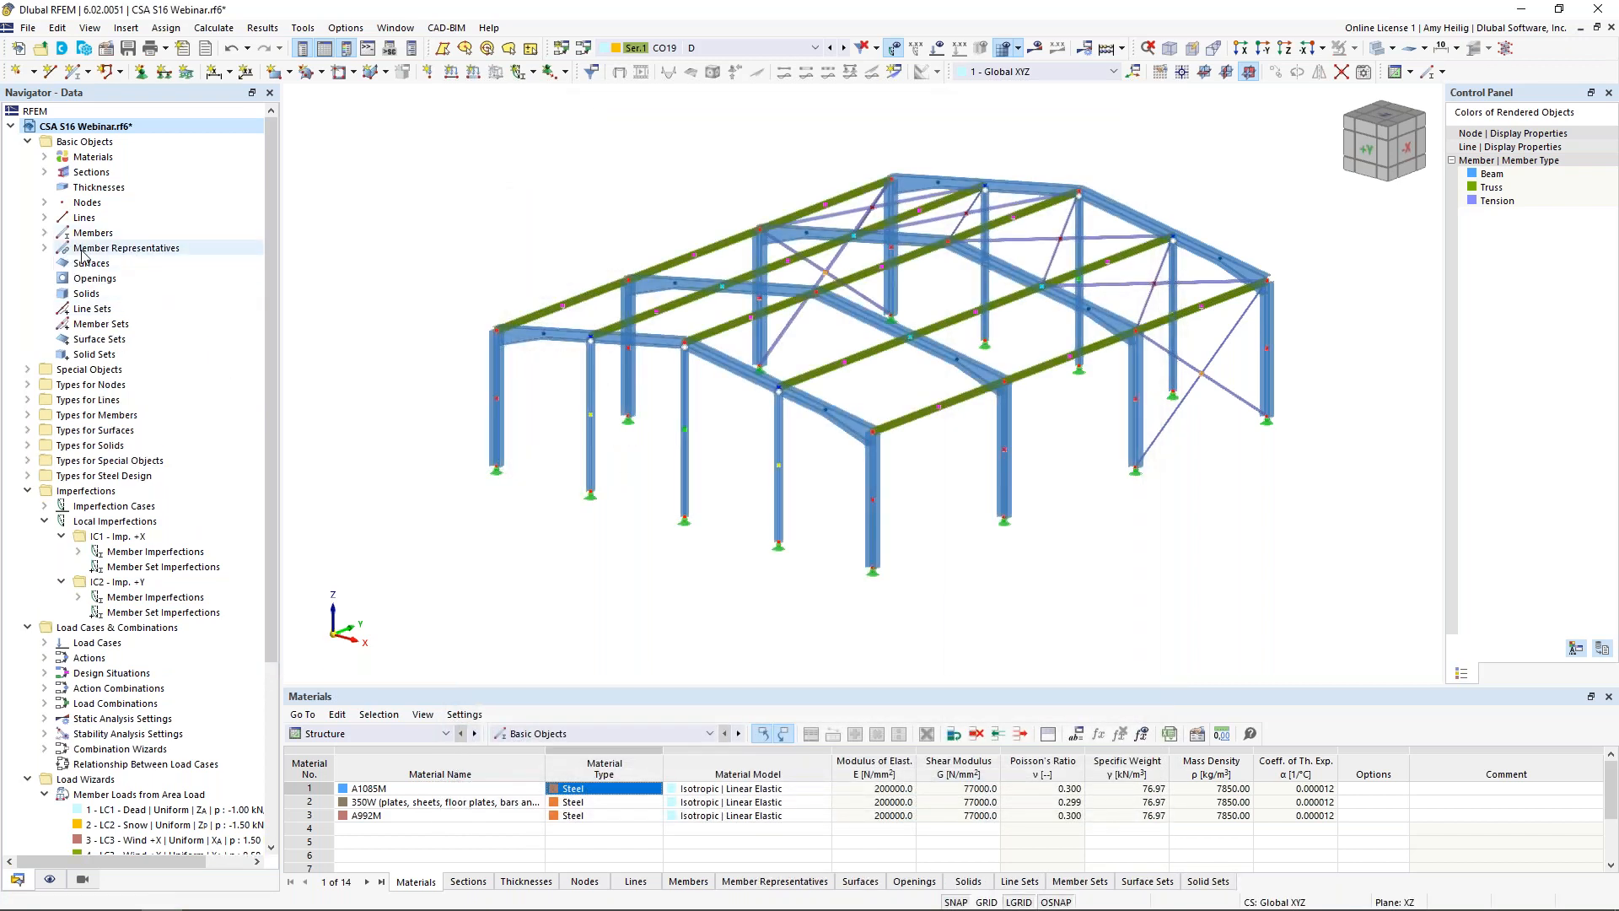
{"action": "left_click", "coordinate": [44, 248]}
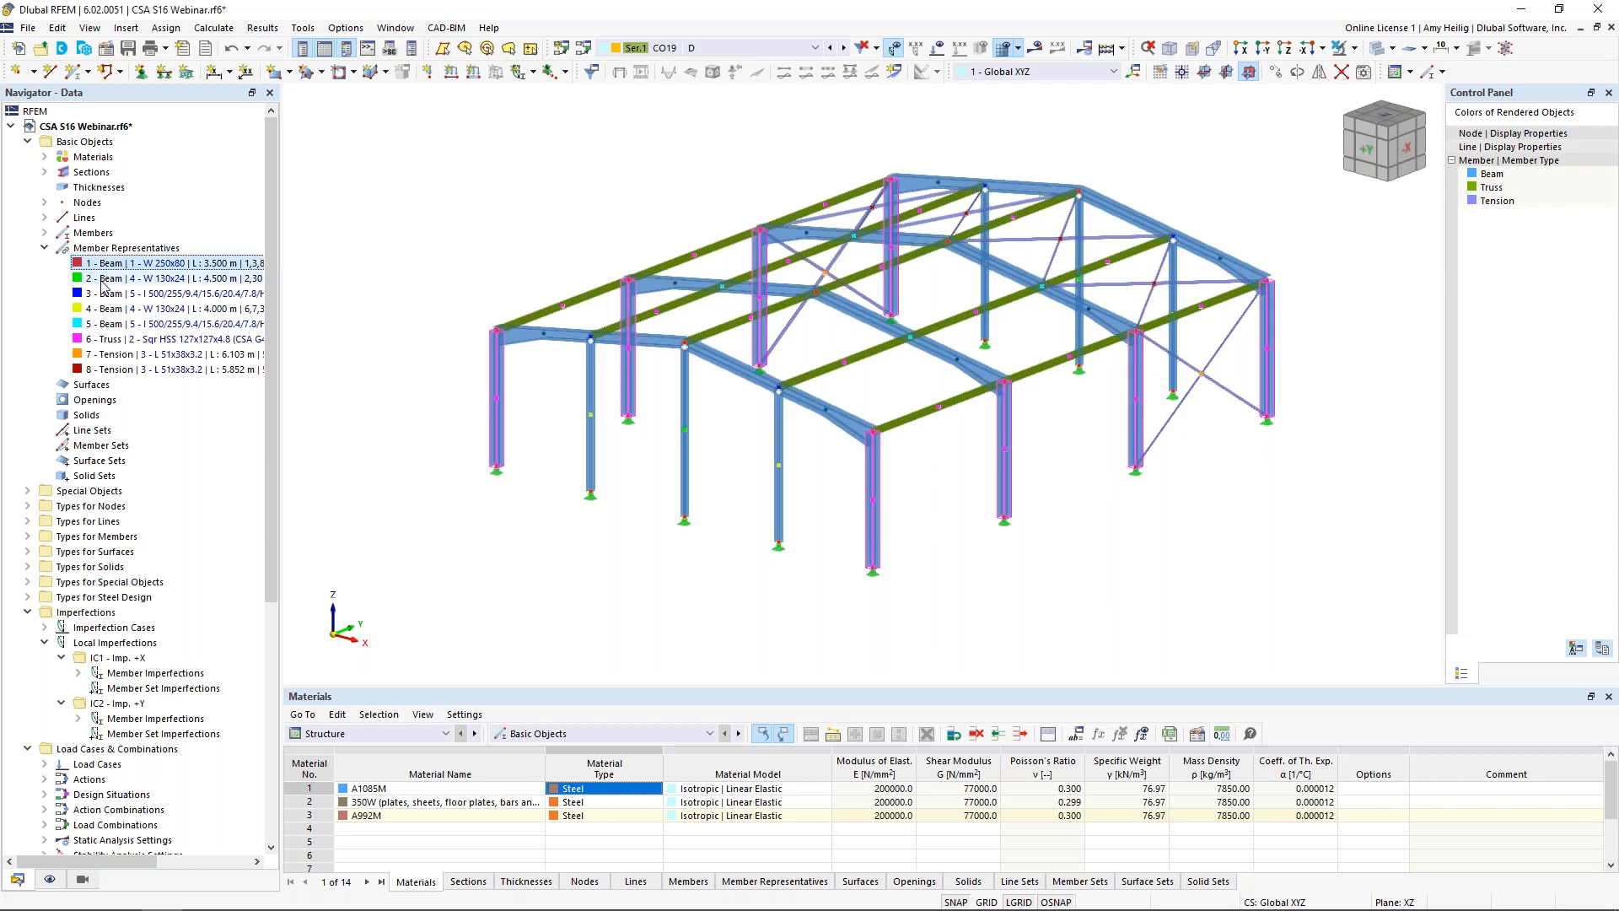
{"action": "left_click", "coordinate": [106, 327]}
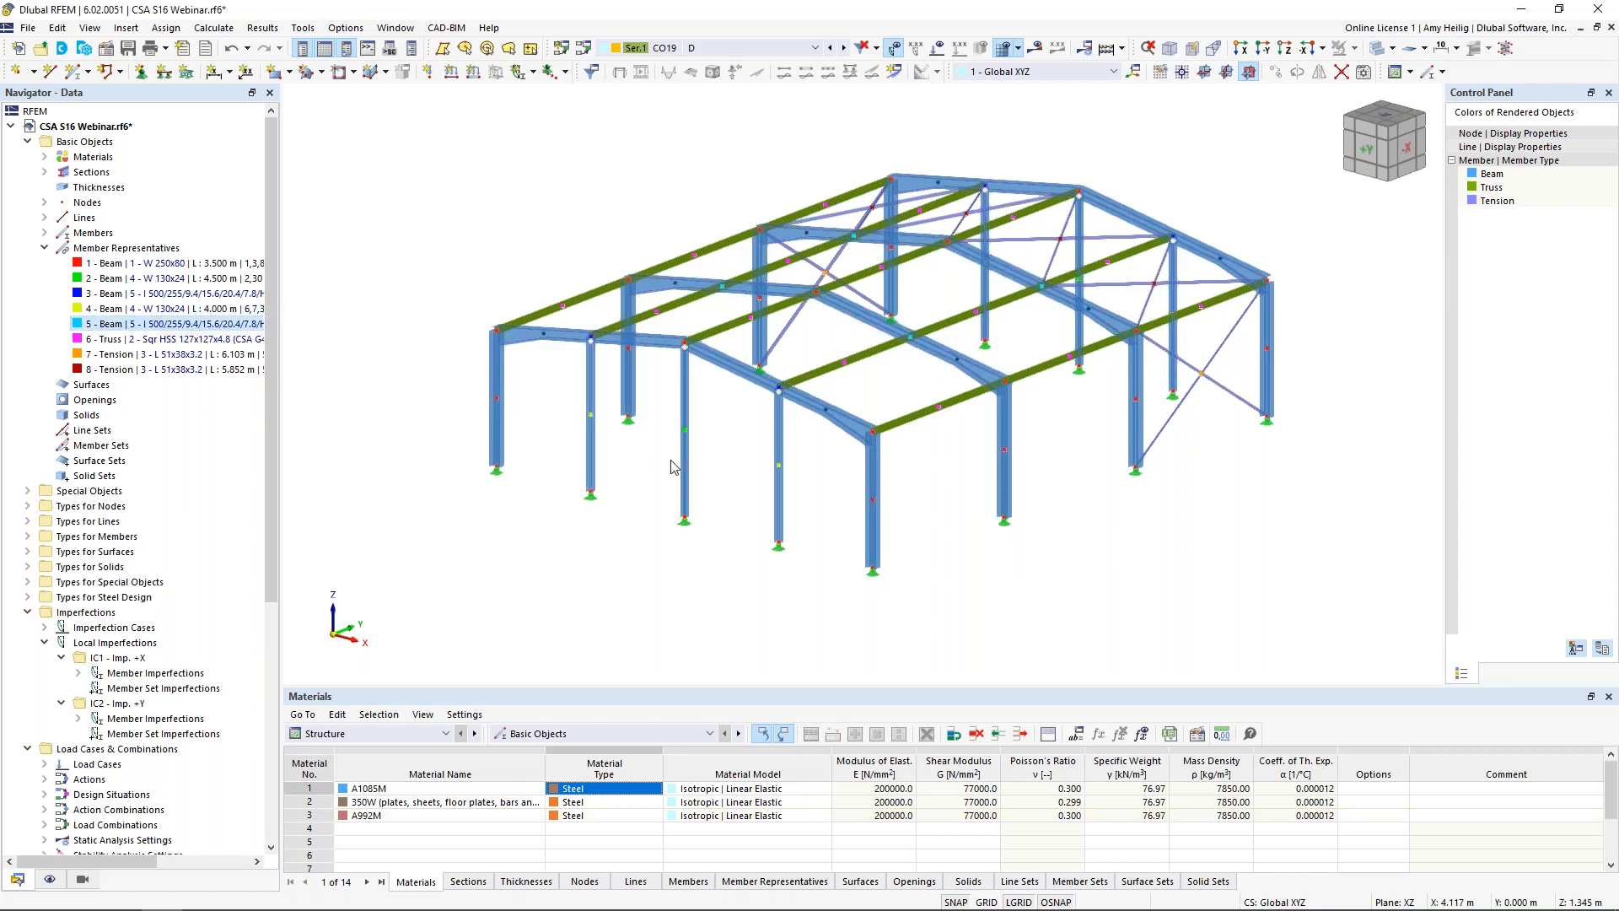
- Select all members of the frame and deactivate their design properties
{"action": "left_click_drag", "start_coordinate": [1336, 643], "coordinate": [470, 116]}
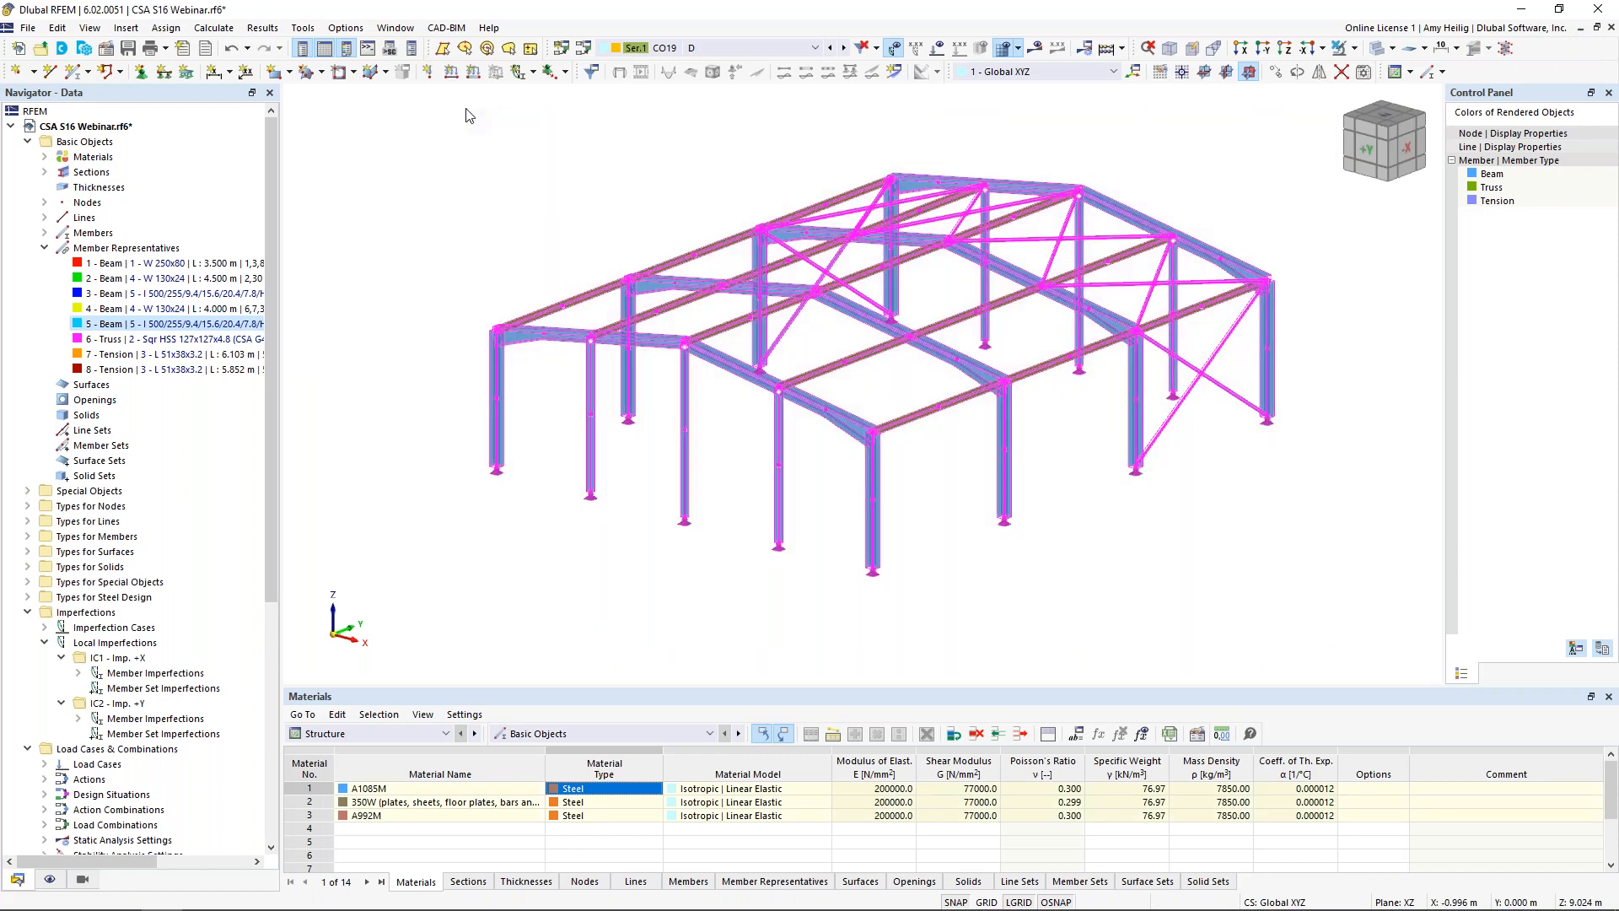
{"action": "double_click", "coordinate": [499, 371]}
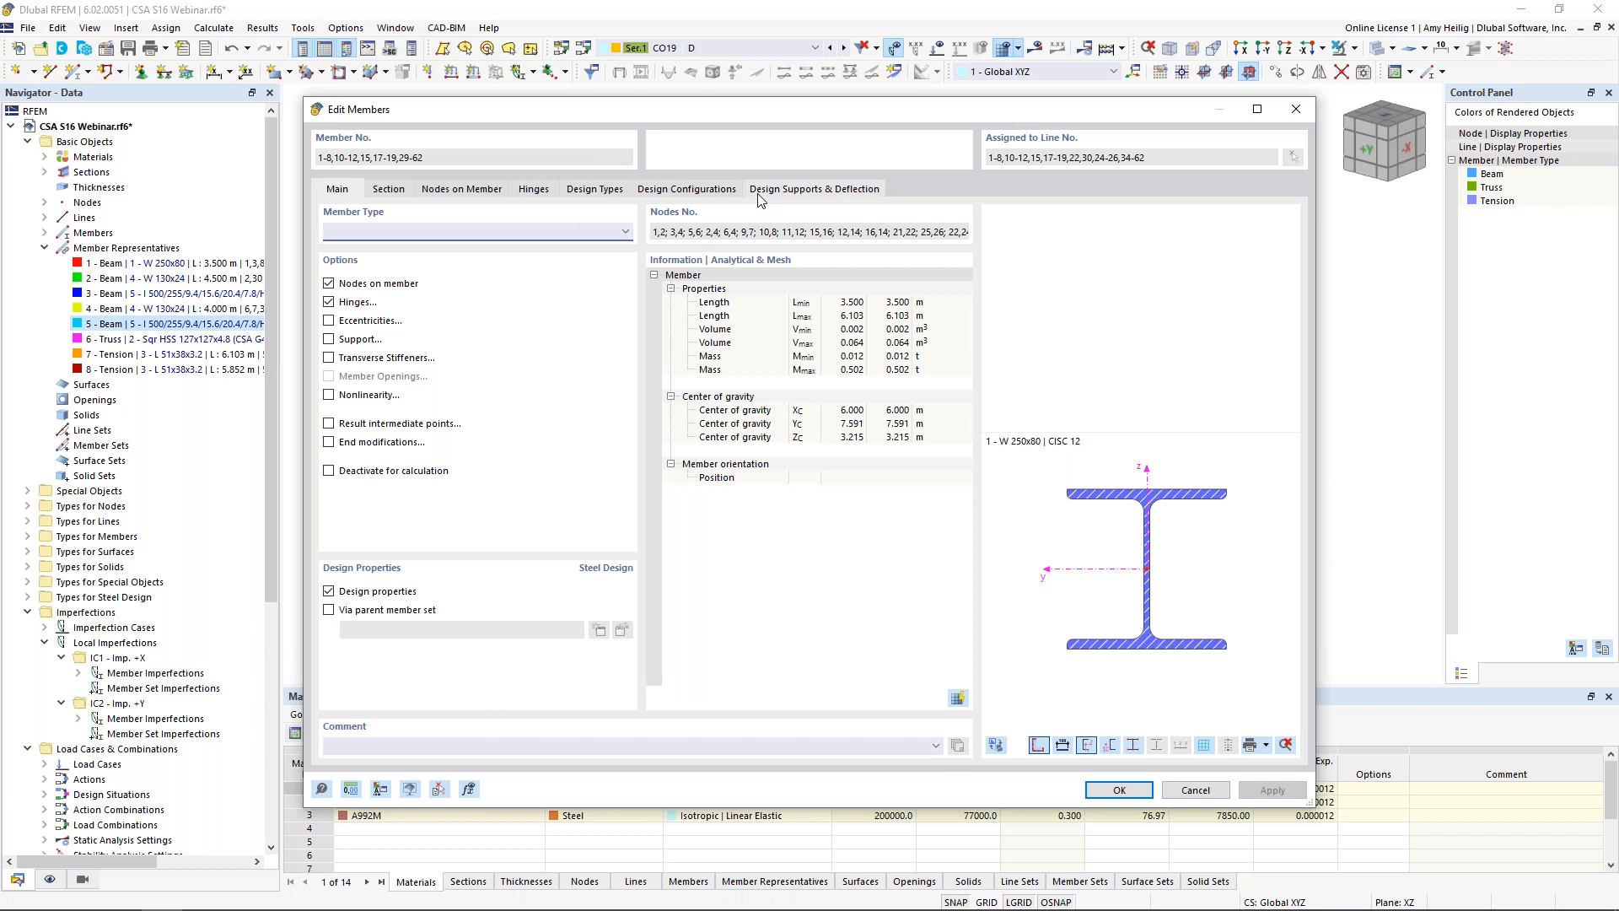
{"action": "left_click", "coordinate": [330, 592]}
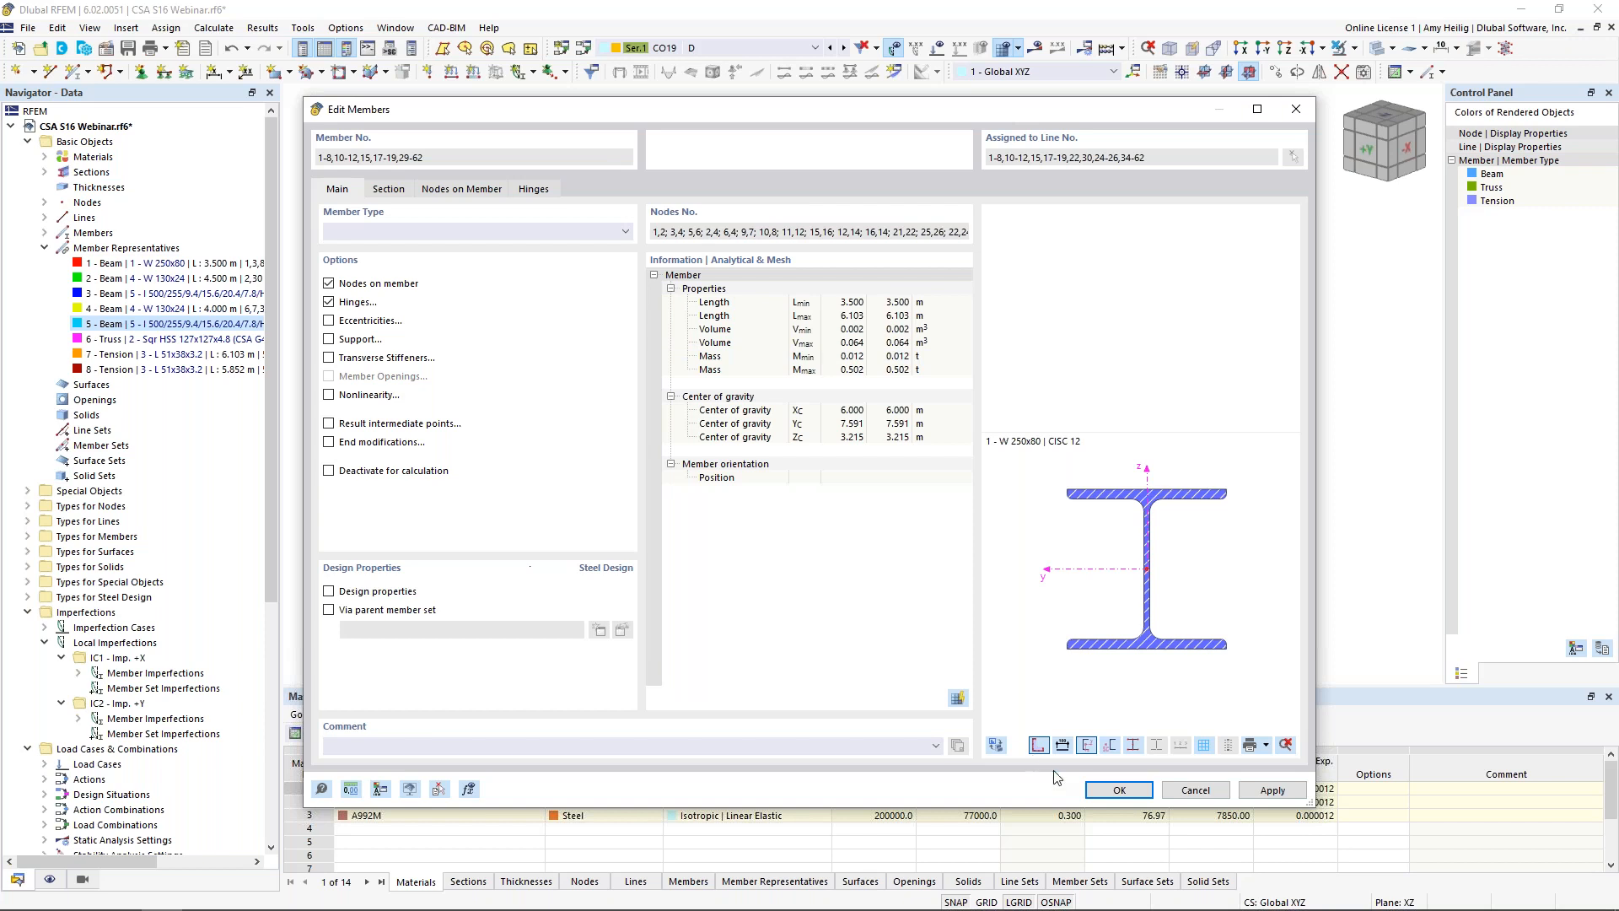
{"action": "left_click", "coordinate": [1111, 791]}
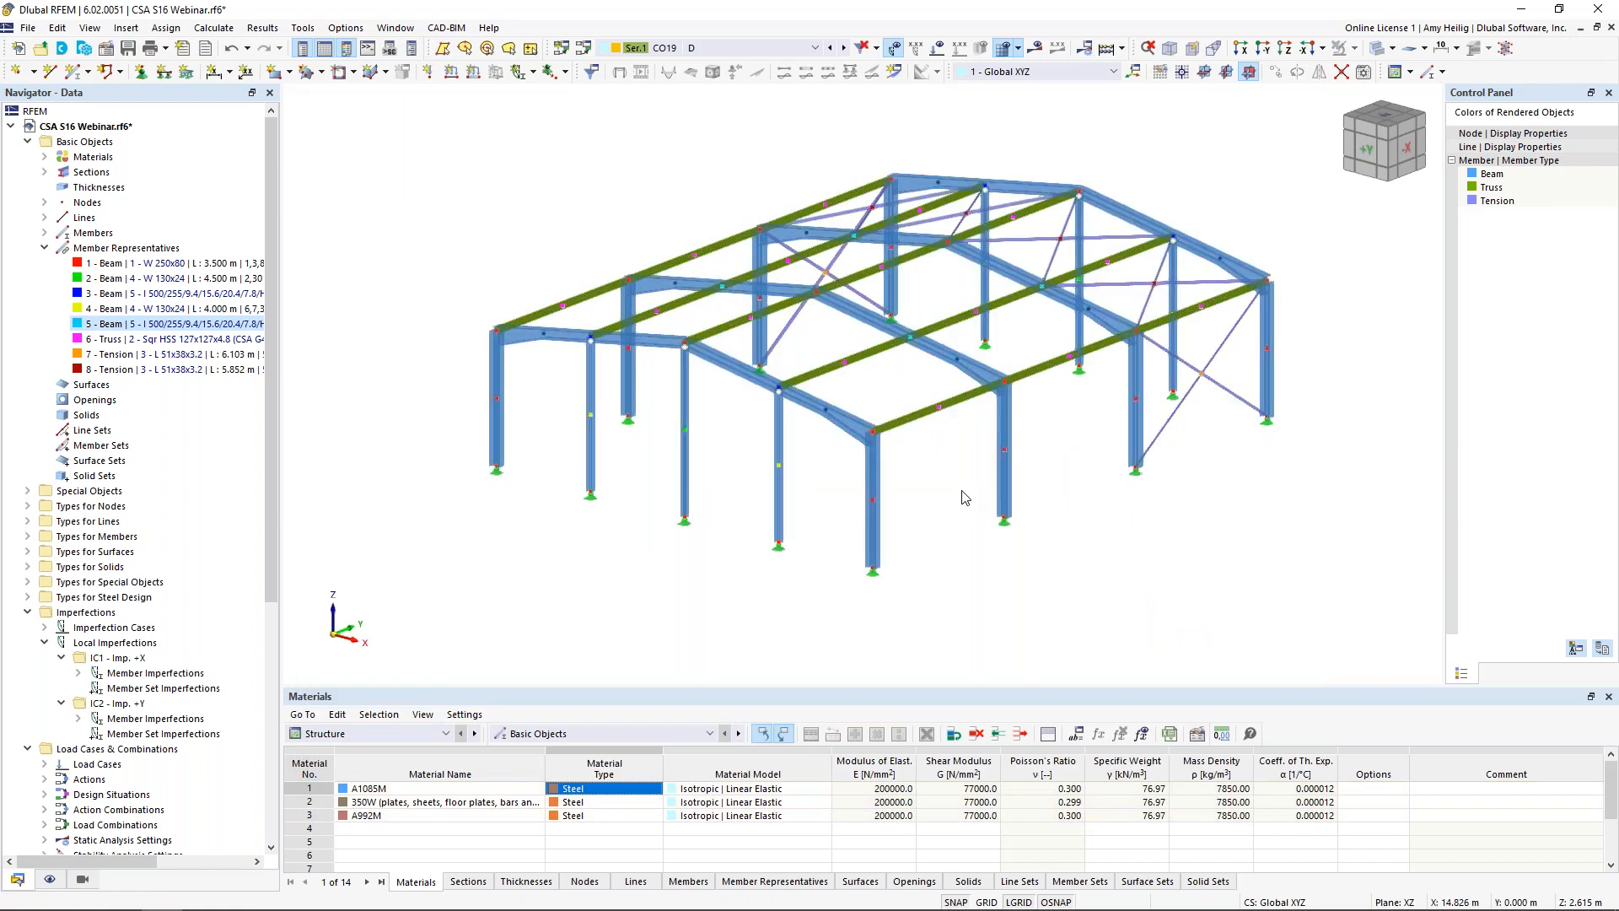
- Open member representative 1, the 3.5 m W 250x80 beam, and activate design properties for its assigned members
{"action": "left_click", "coordinate": [104, 267]}
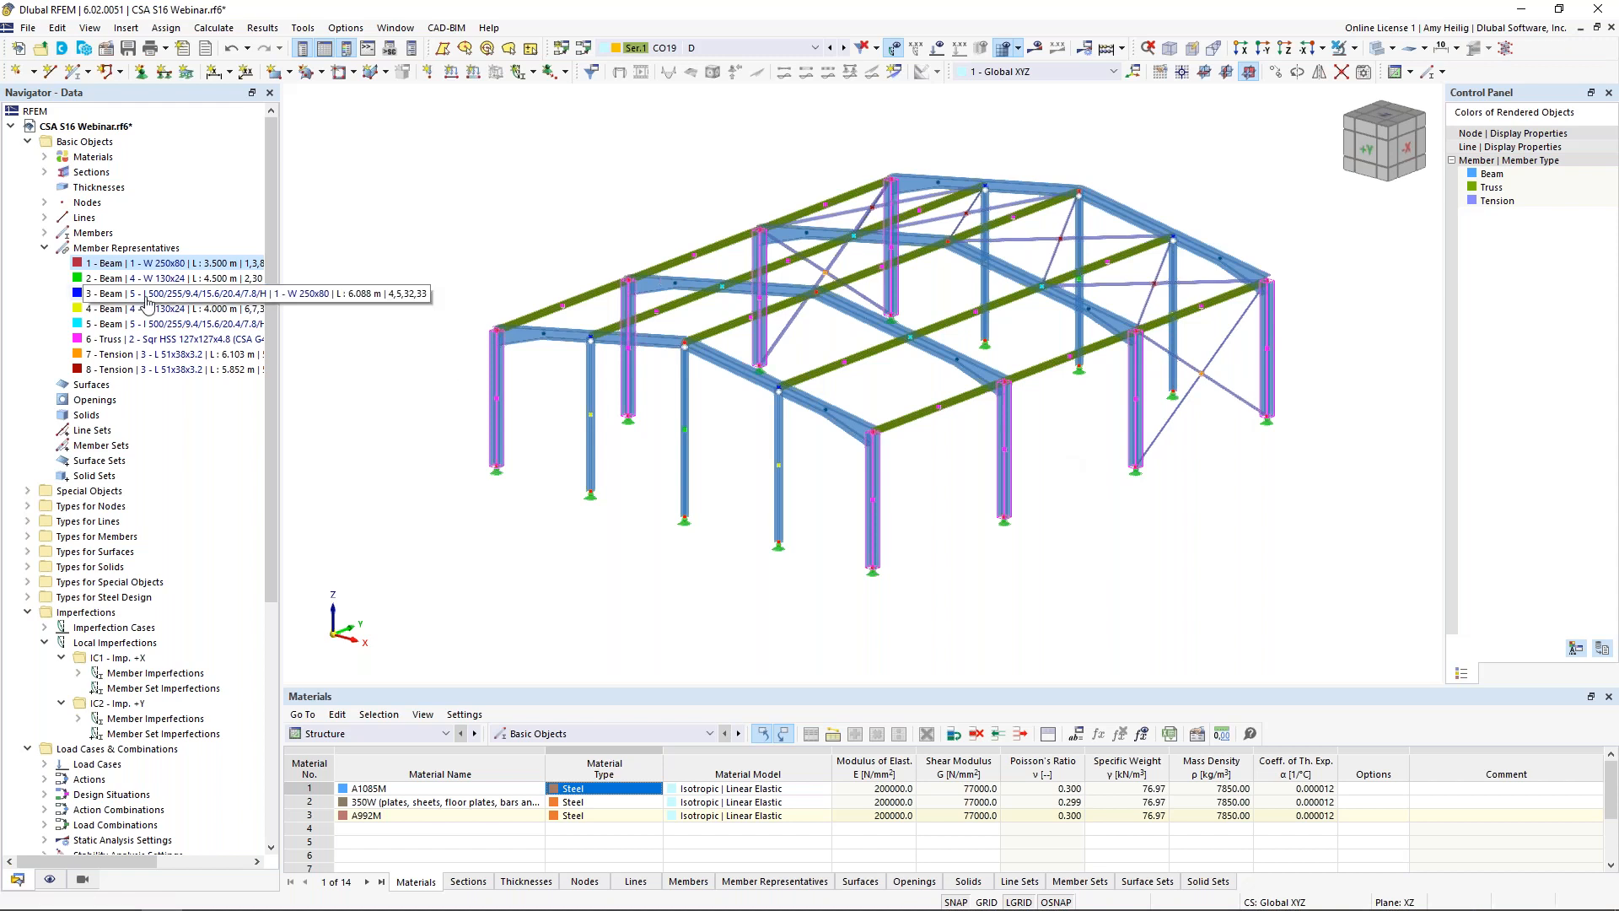
{"action": "double_click", "coordinate": [112, 264]}
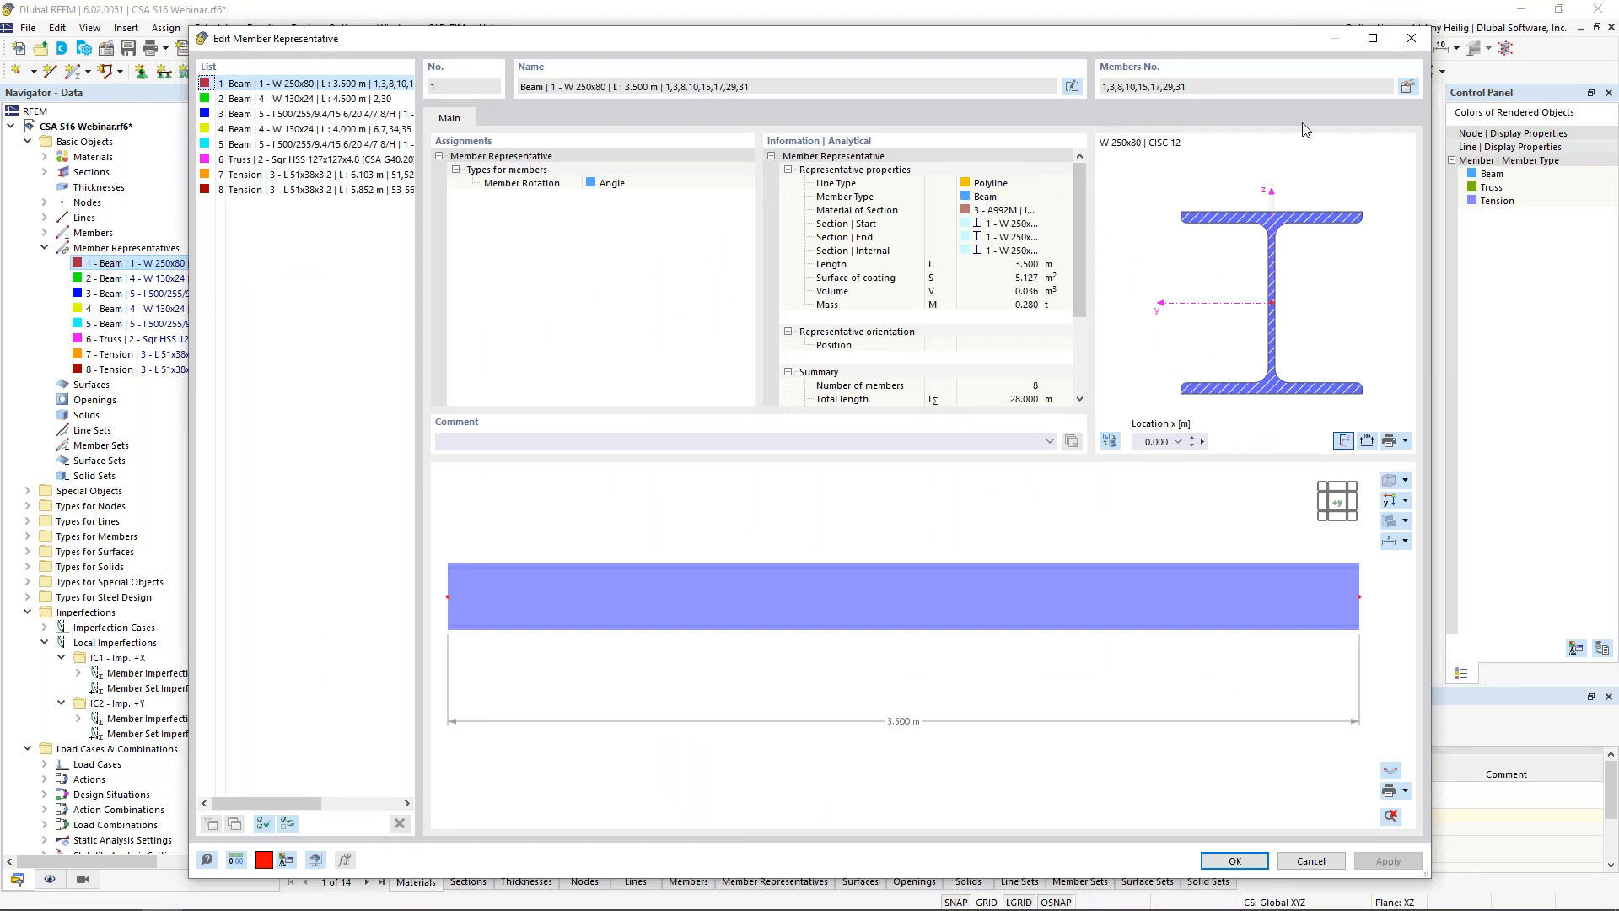
{"action": "left_click", "coordinate": [1407, 88]}
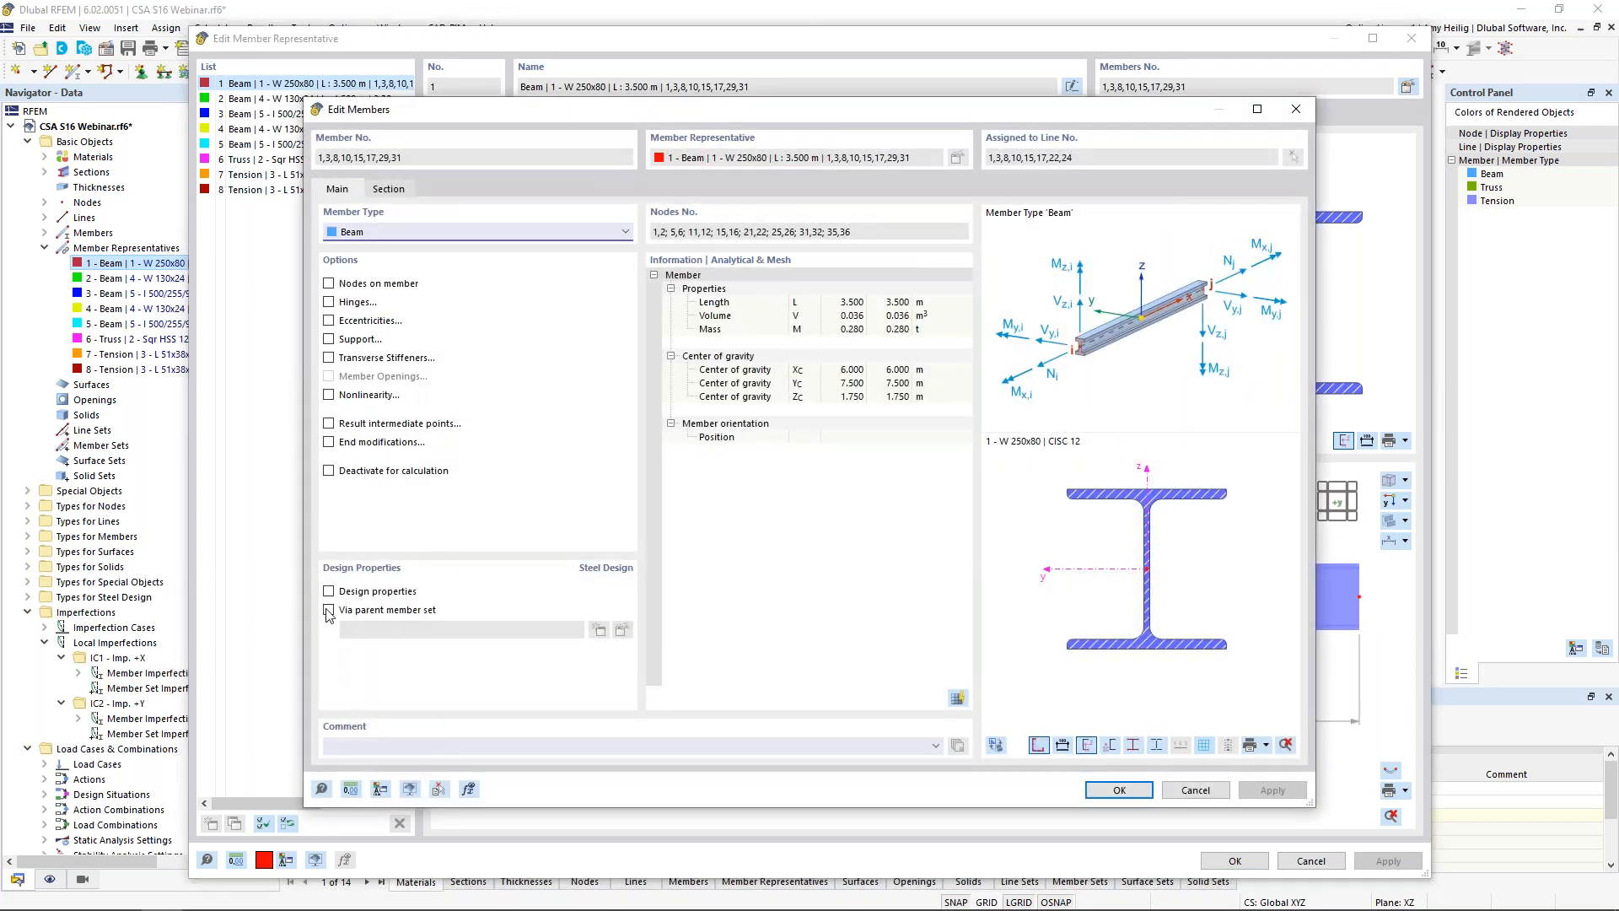
{"action": "left_click", "coordinate": [328, 592]}
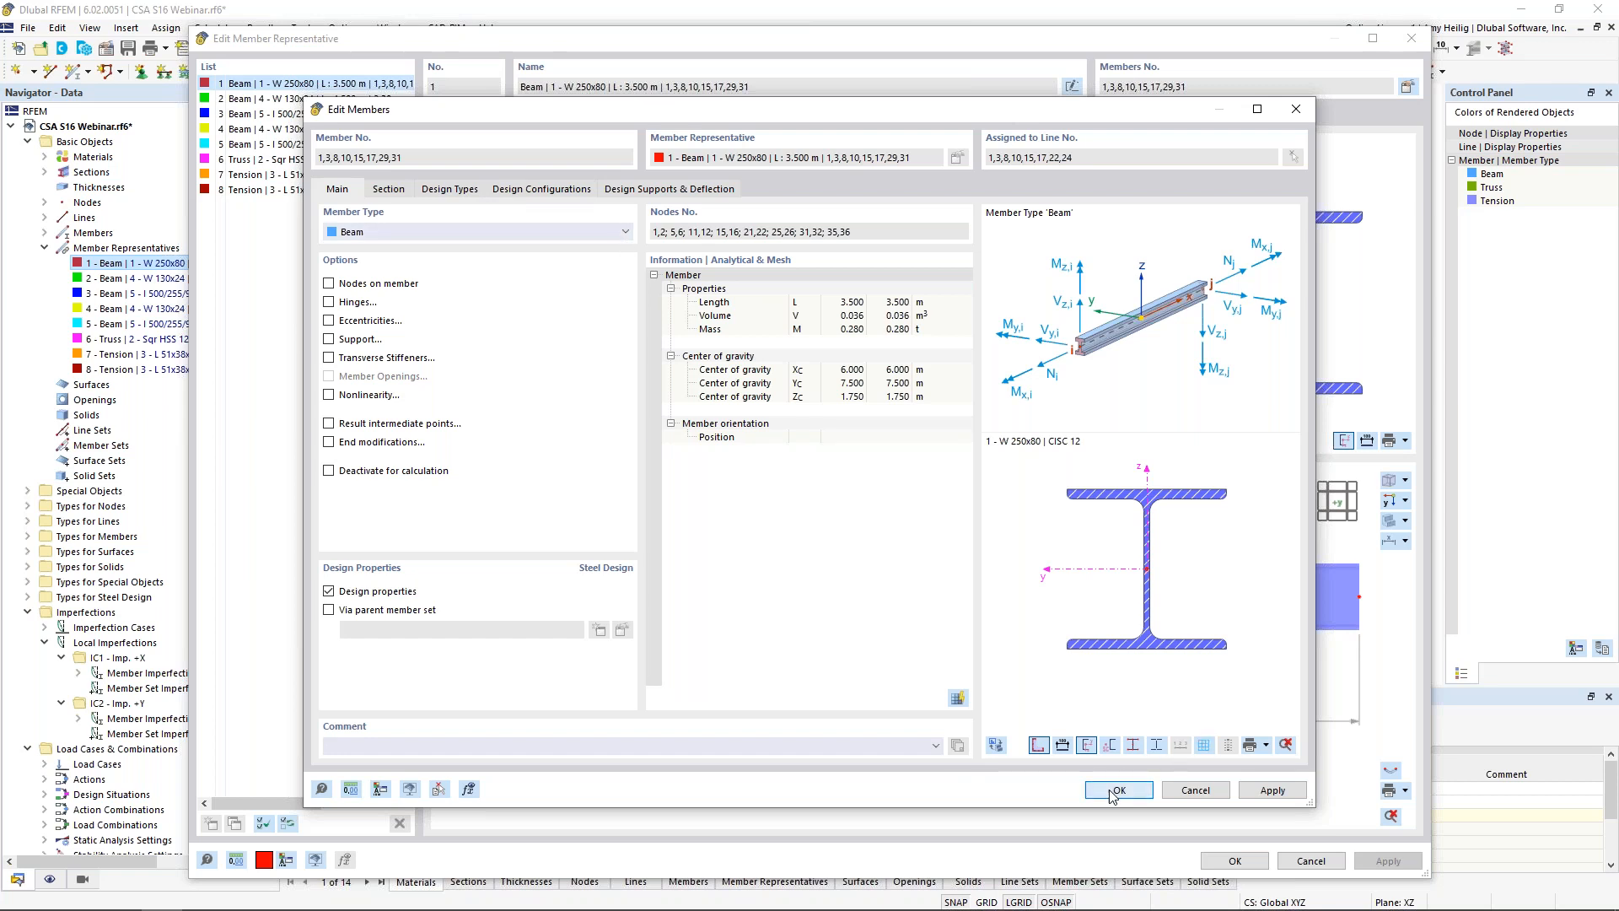
{"action": "key", "text": "Escape"}
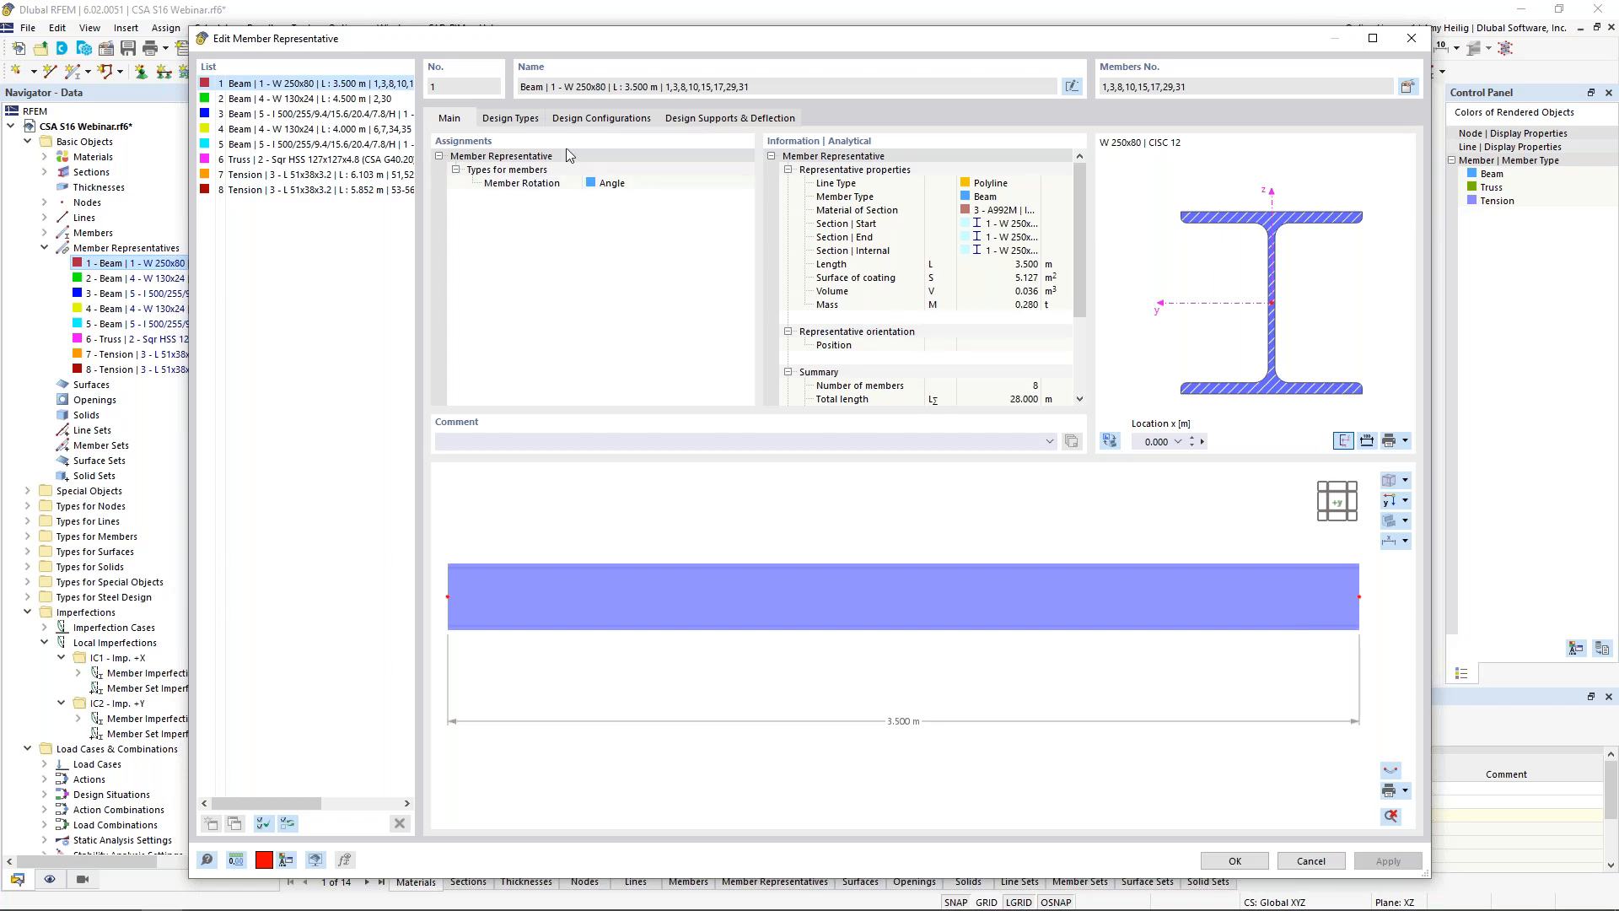
- Create effective lengths for member representative 1, keeping all four buckling checks, the eigenvalue method and the theoretical buckling factor type
{"action": "left_click", "coordinate": [527, 119]}
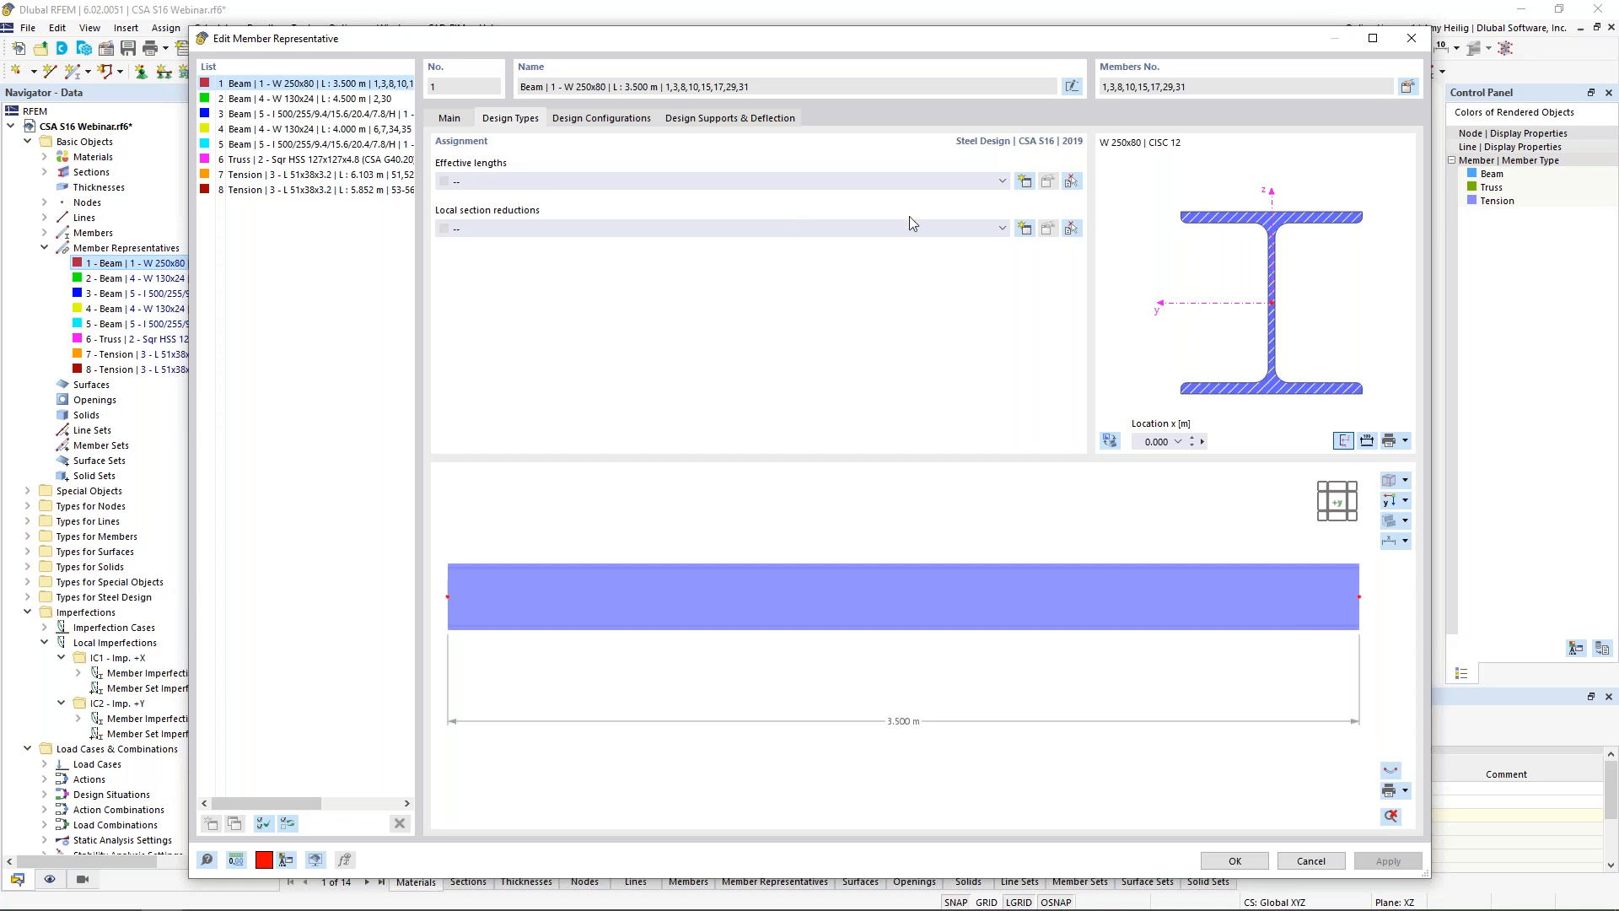
{"action": "left_click", "coordinate": [1025, 182]}
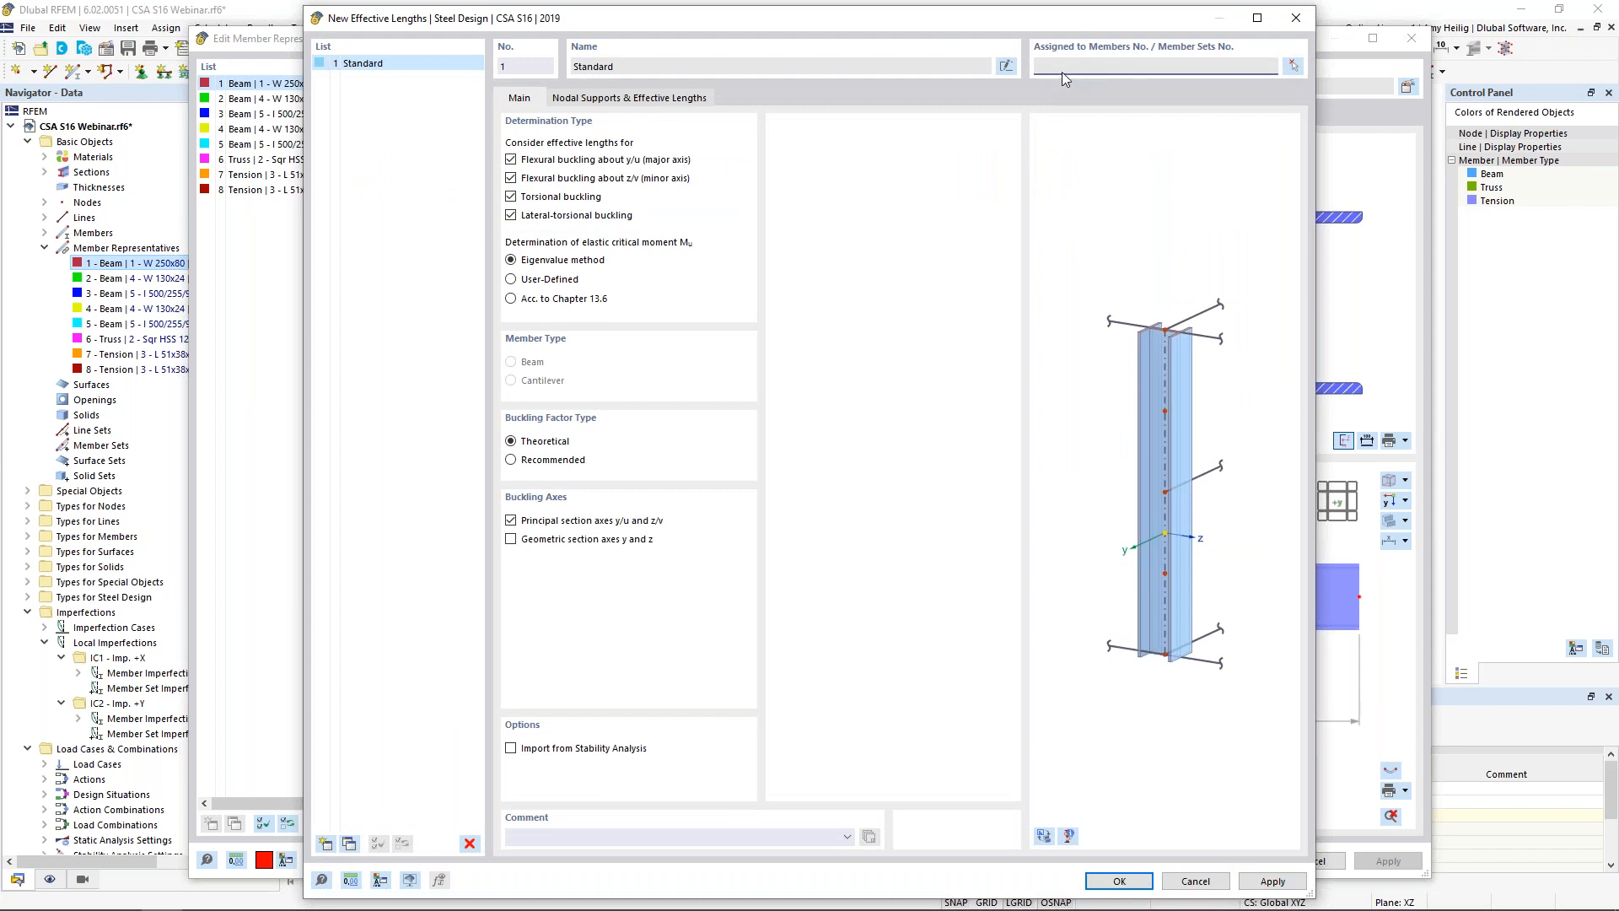
{"action": "left_click", "coordinate": [1119, 880]}
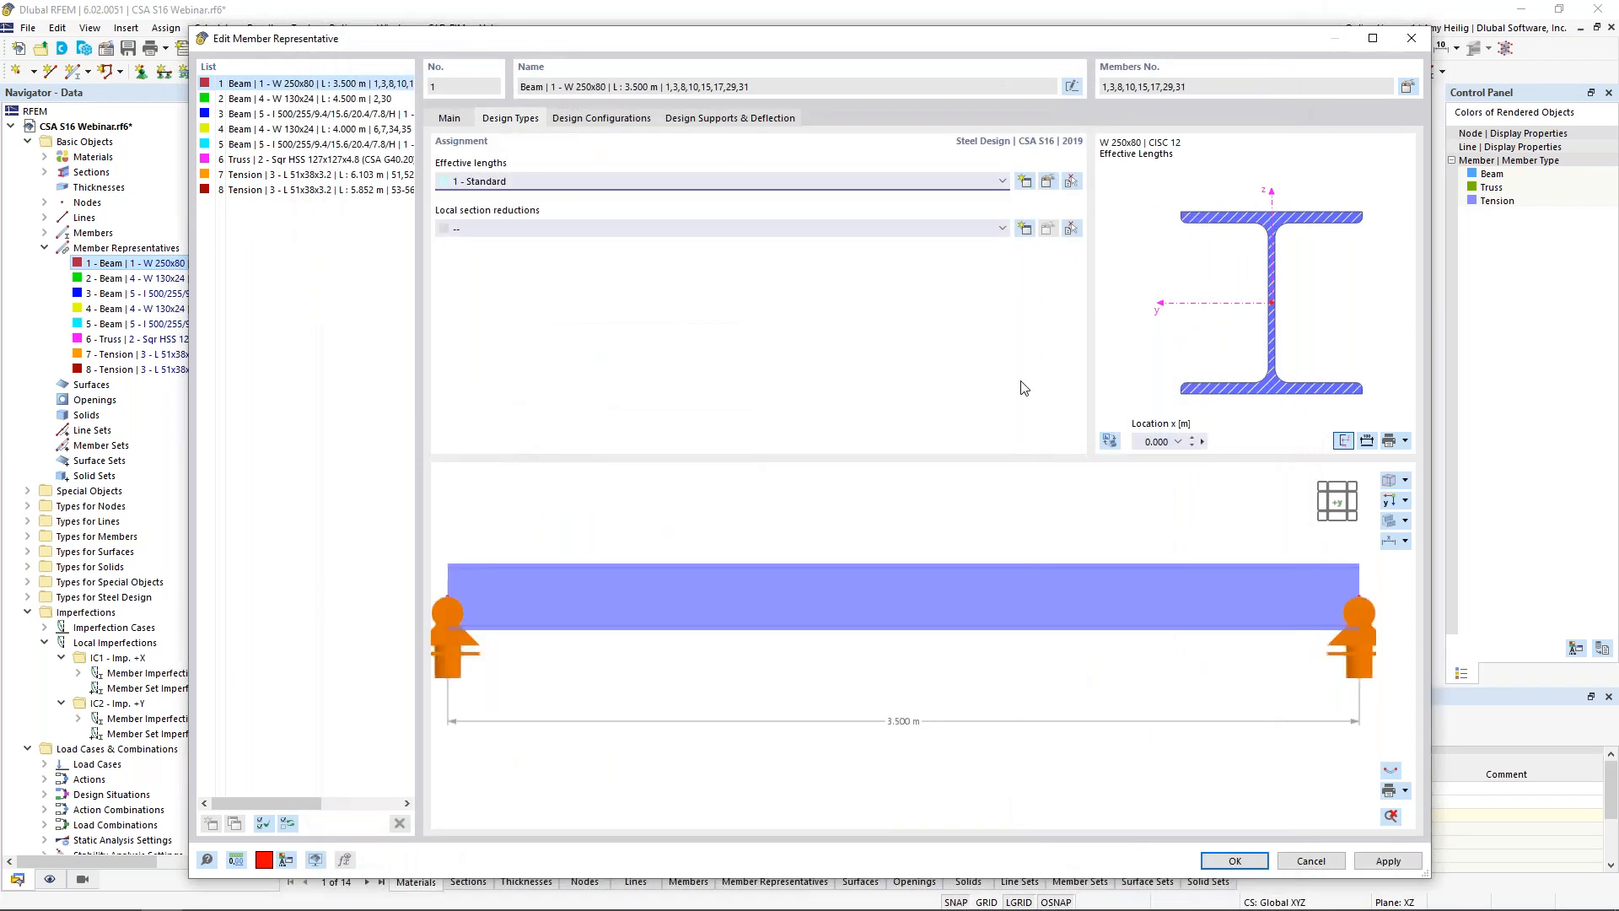
- Examine the effective lengths of representative 1 in the structural model, including the determination type, nodal supports and effective length factors
{"action": "left_click", "coordinate": [1047, 182]}
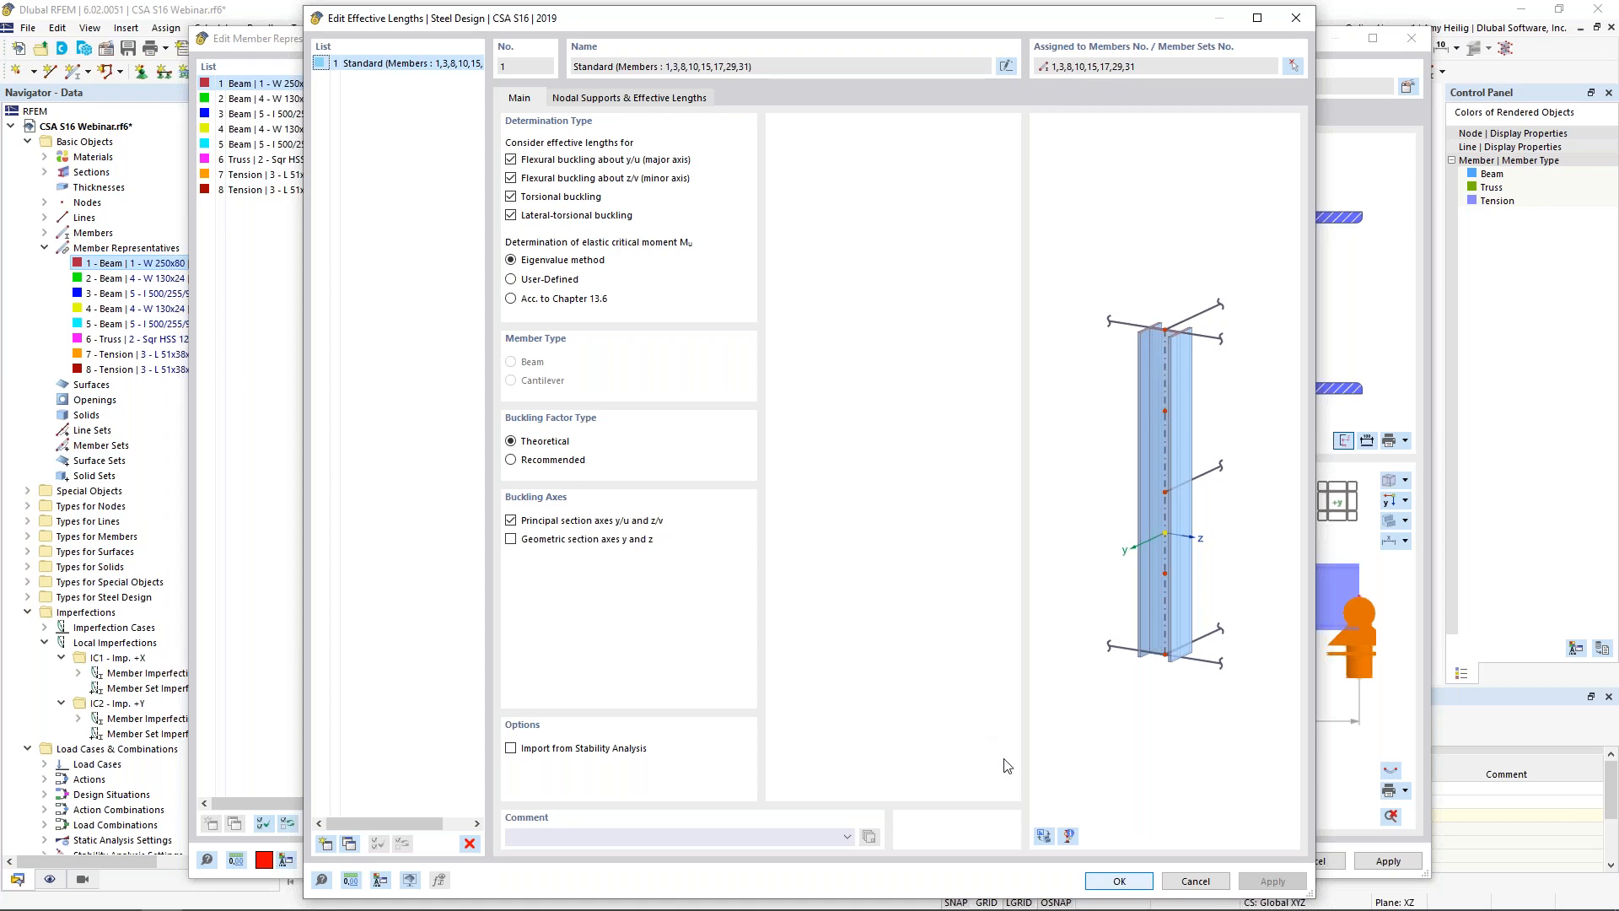
{"action": "left_click", "coordinate": [1040, 837]}
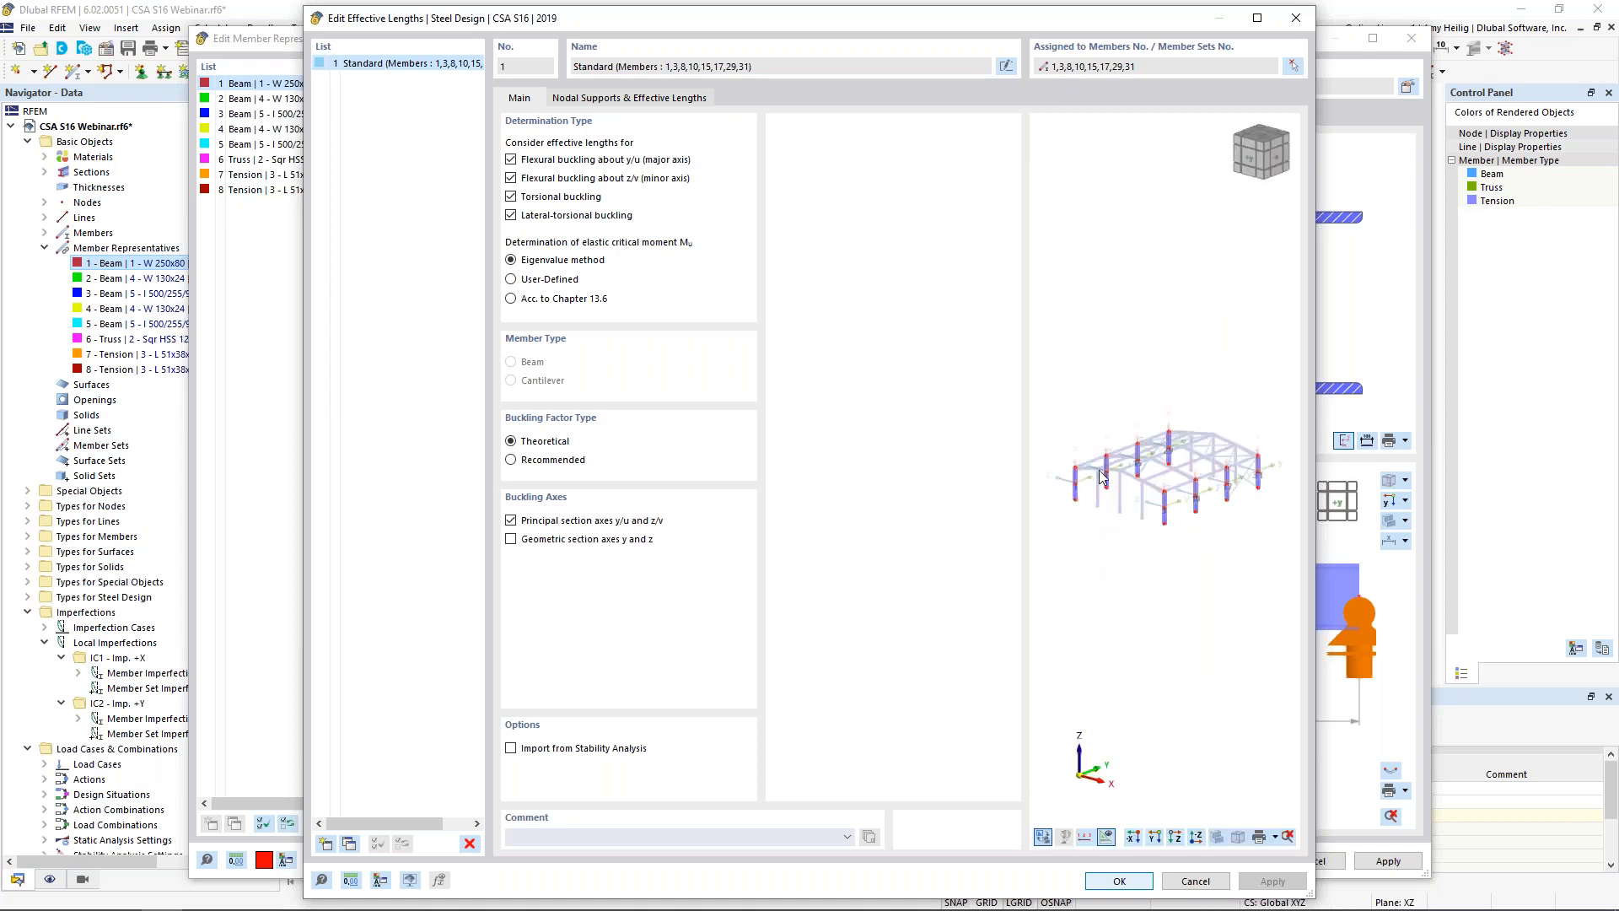
{"action": "scroll", "coordinate": [1082, 466], "scroll_direction": "up", "scroll_amount": 2}
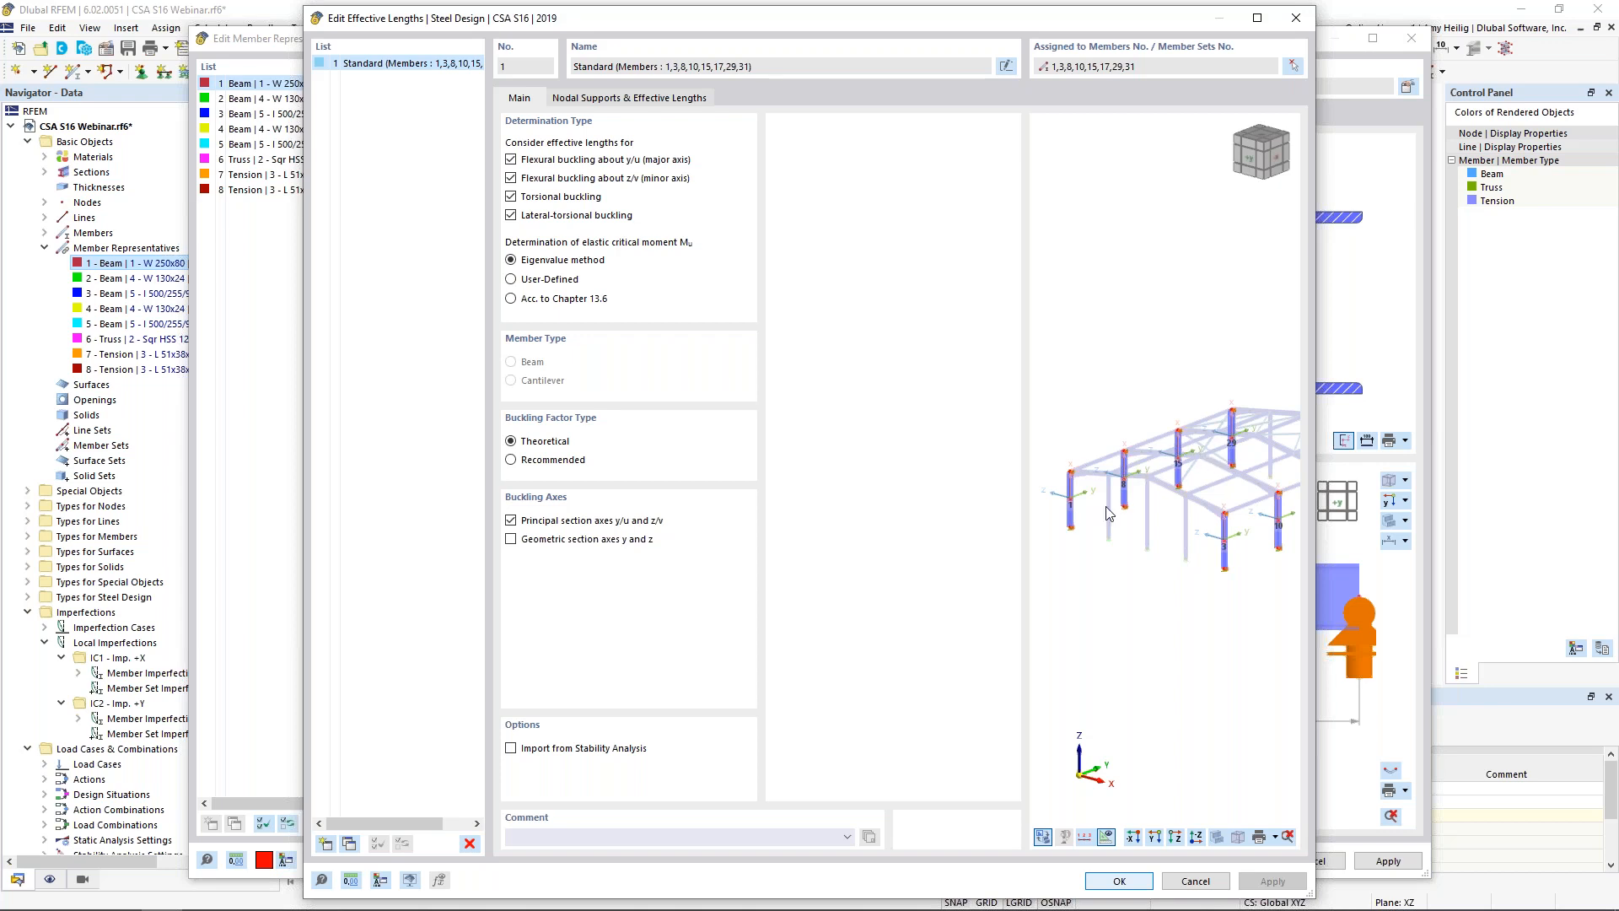
{"action": "scroll", "coordinate": [1064, 501], "scroll_direction": "up", "scroll_amount": 5}
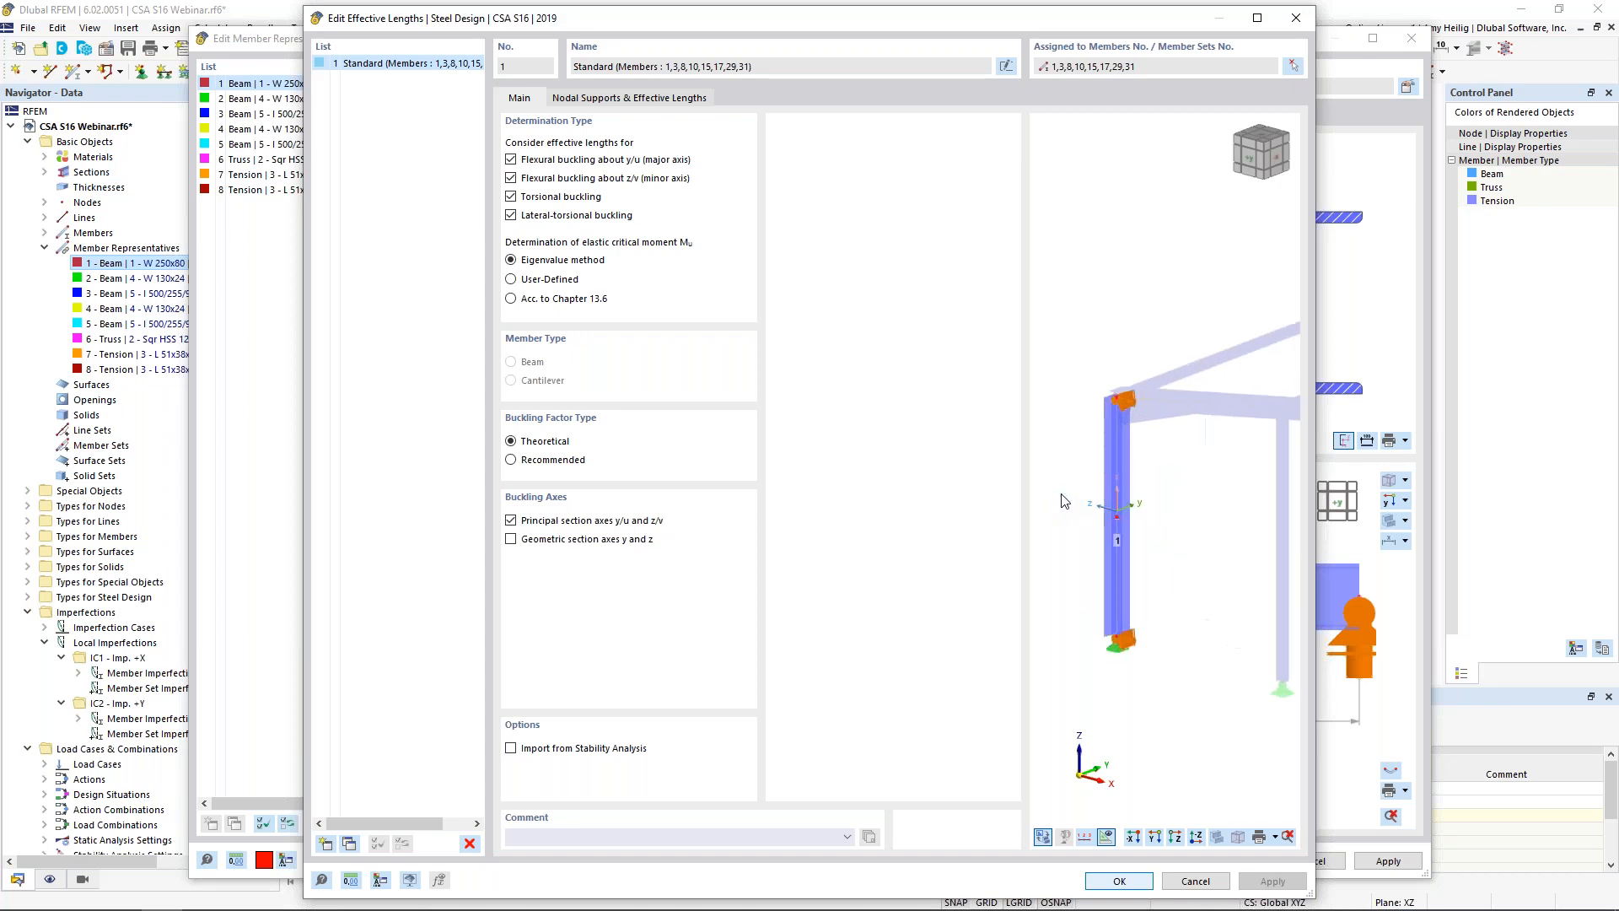
{"action": "scroll", "coordinate": [1064, 501], "scroll_direction": "up", "scroll_amount": 1}
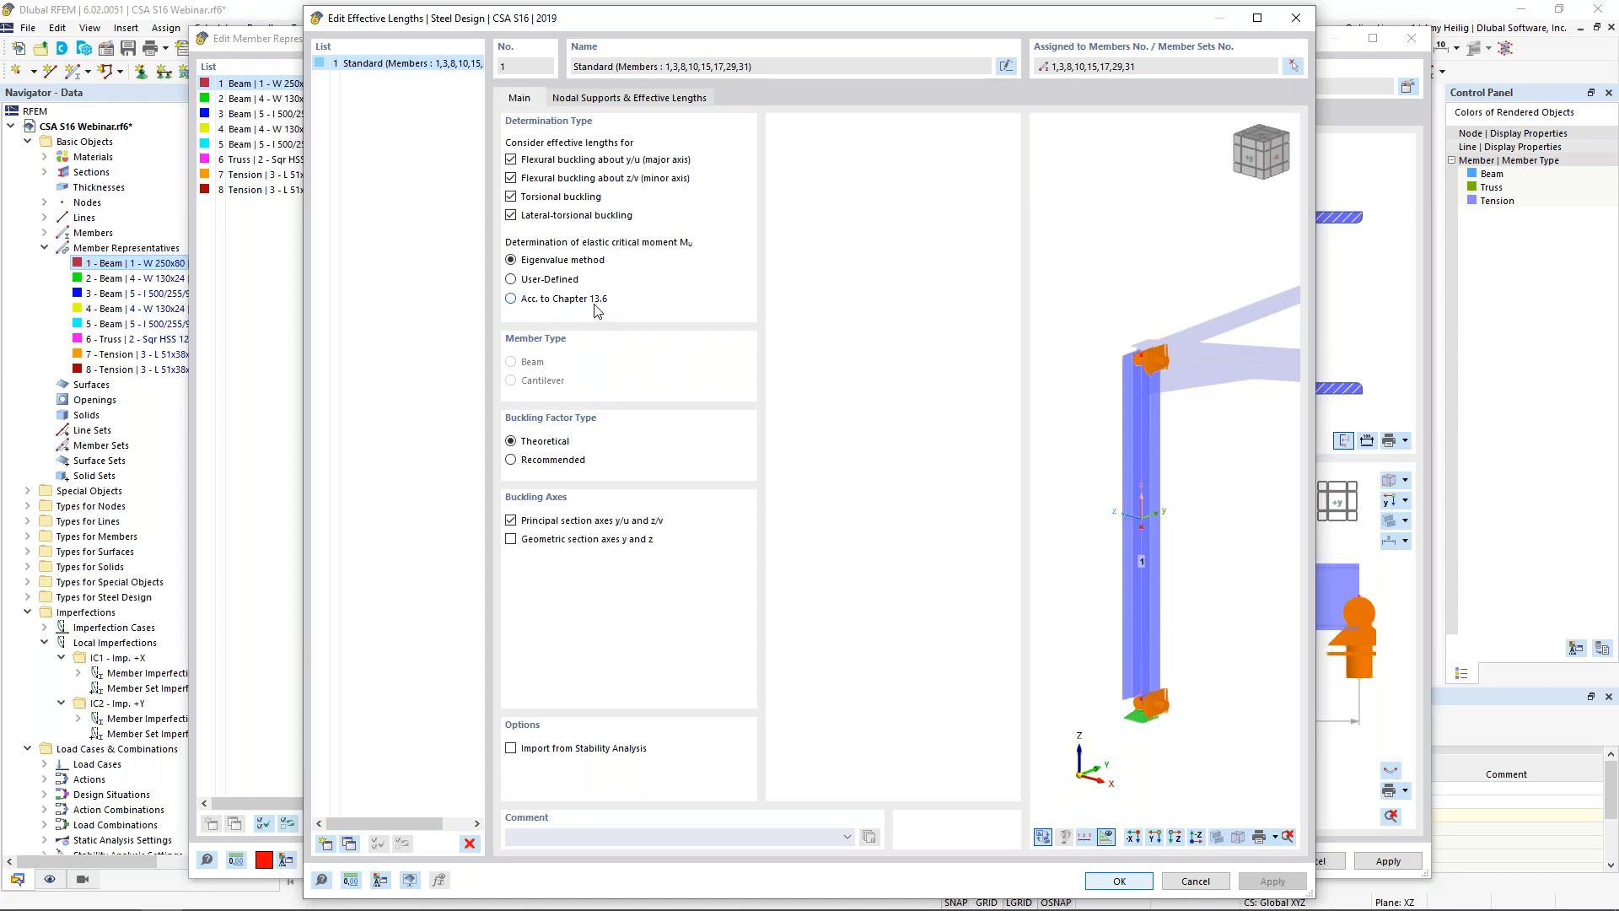
{"action": "left_click", "coordinate": [626, 101]}
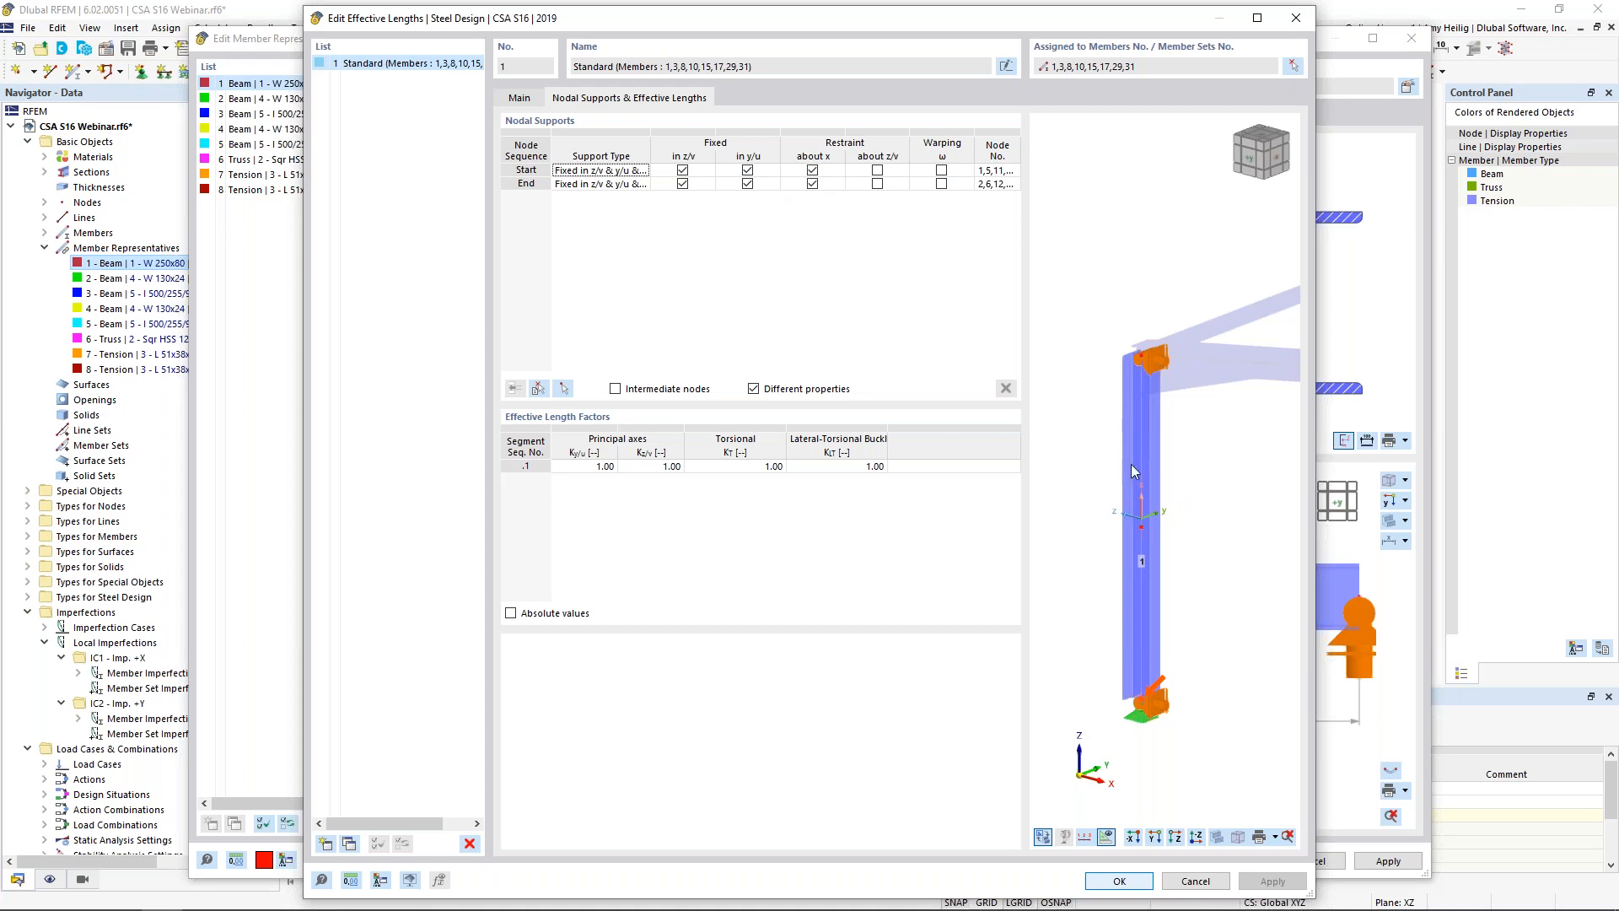
{"action": "left_click", "coordinate": [1217, 836]}
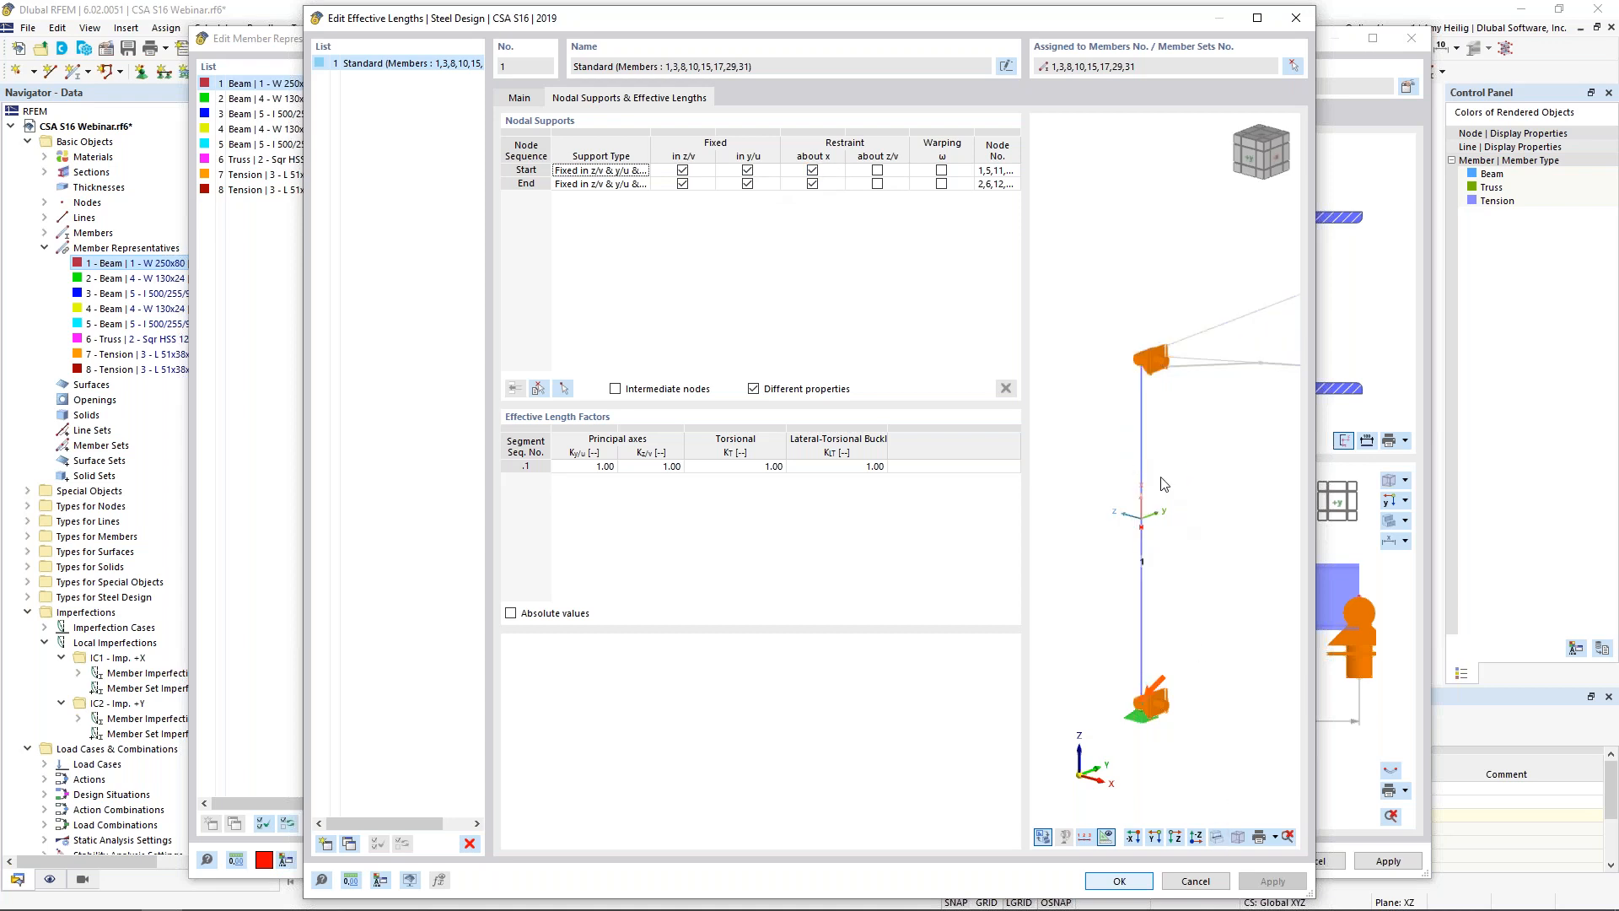
{"action": "left_click", "coordinate": [1217, 837]}
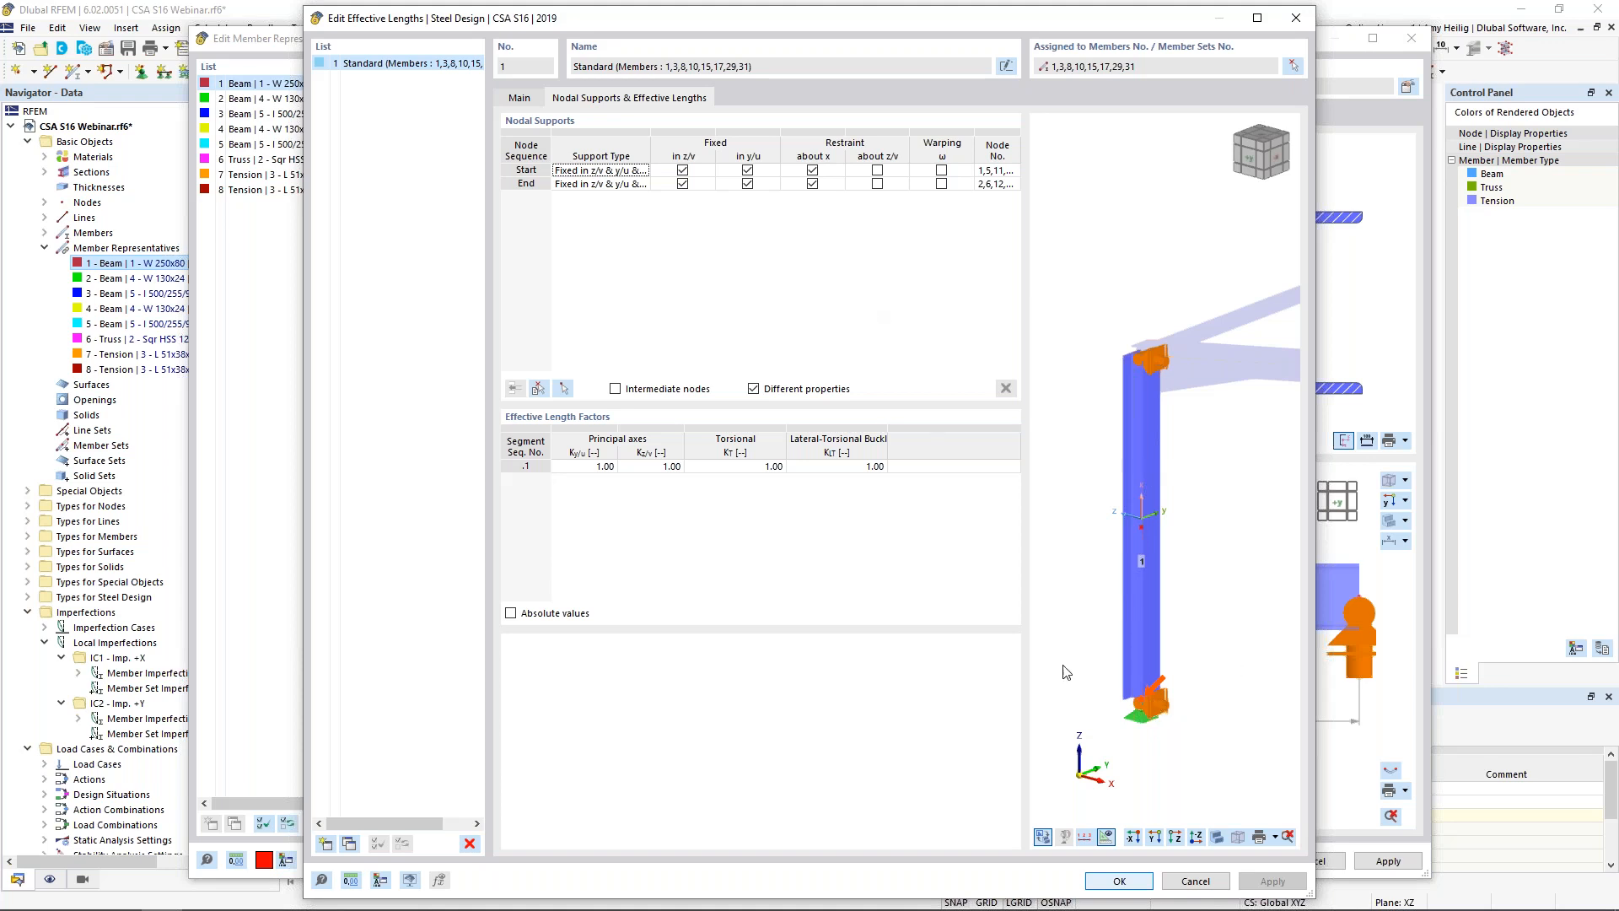
{"action": "left_click", "coordinate": [1122, 881]}
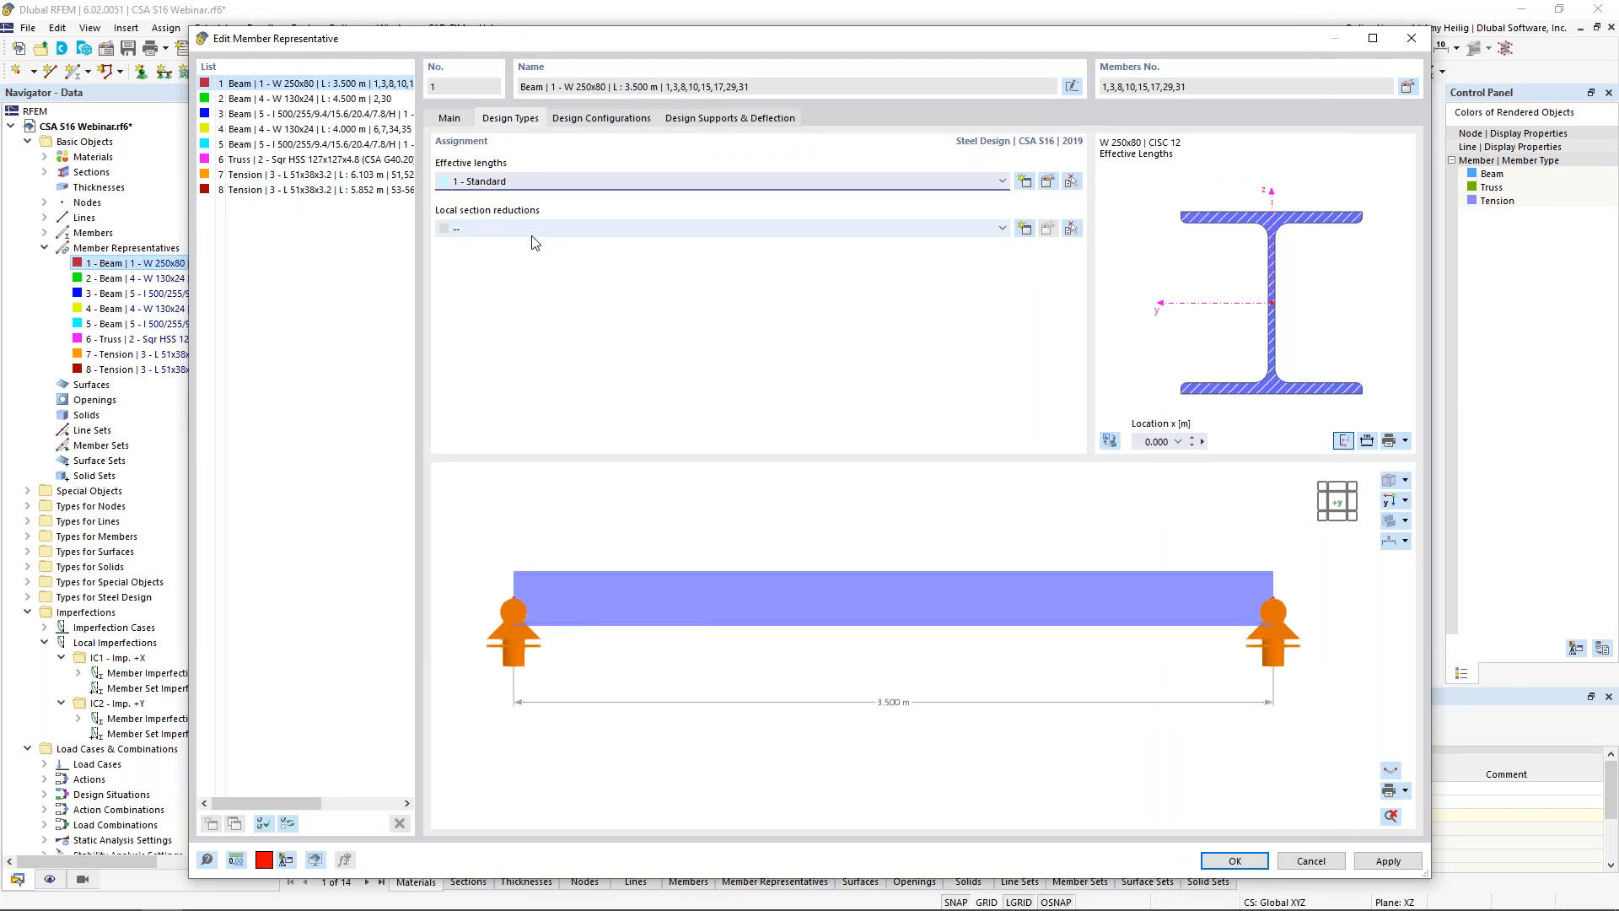
{"action": "left_click", "coordinate": [1025, 228]}
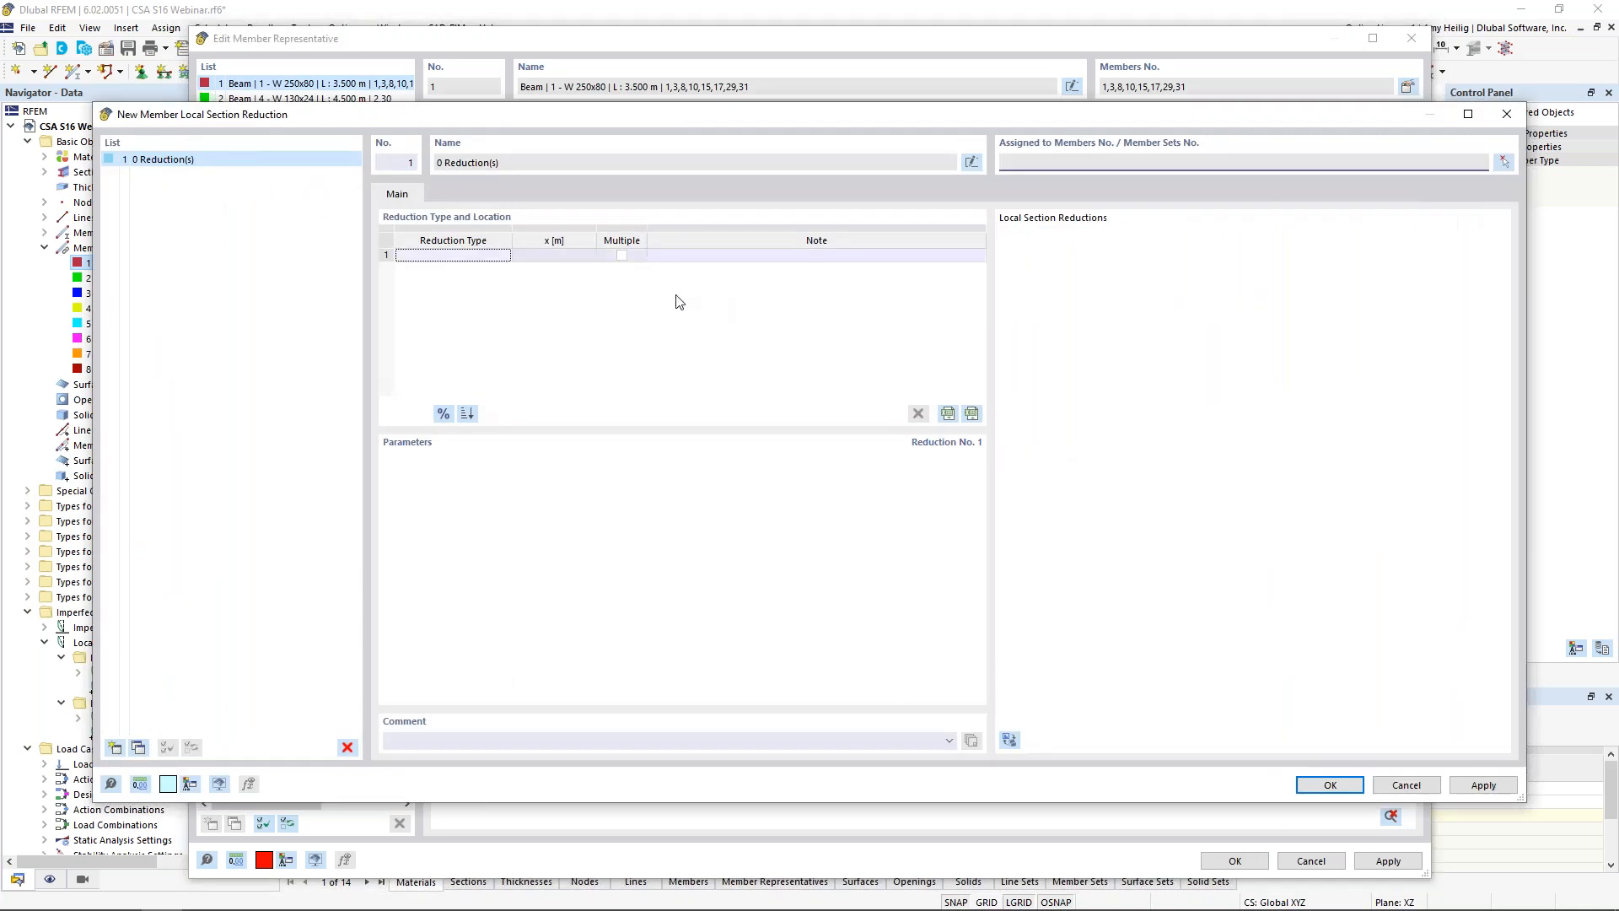
{"action": "left_click", "coordinate": [505, 257]}
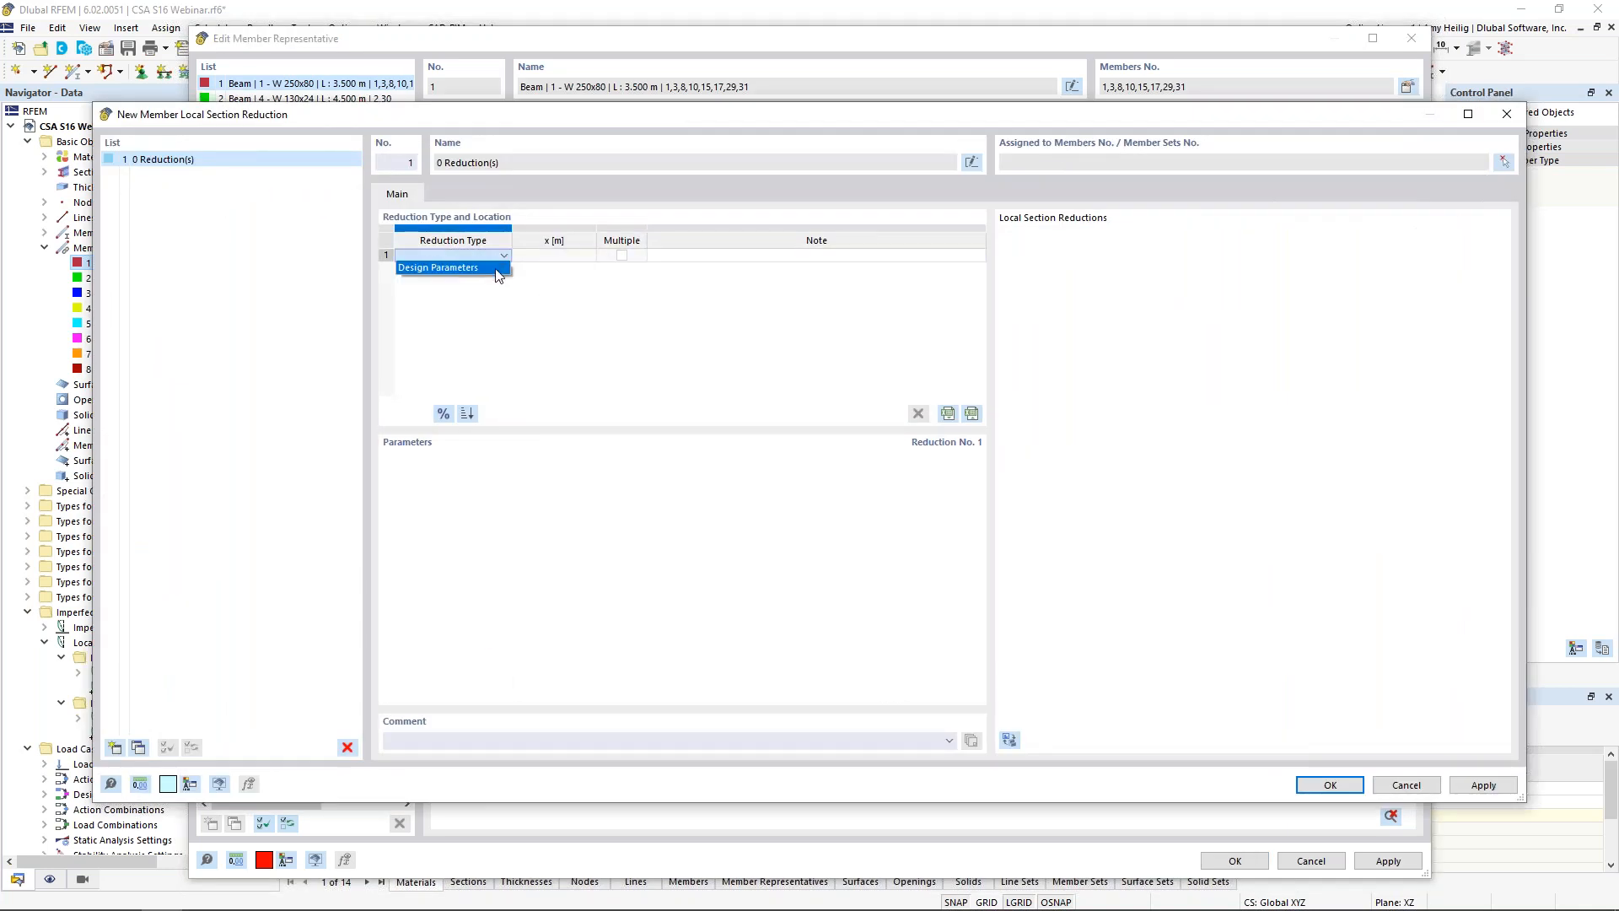
{"action": "left_click", "coordinate": [496, 268]}
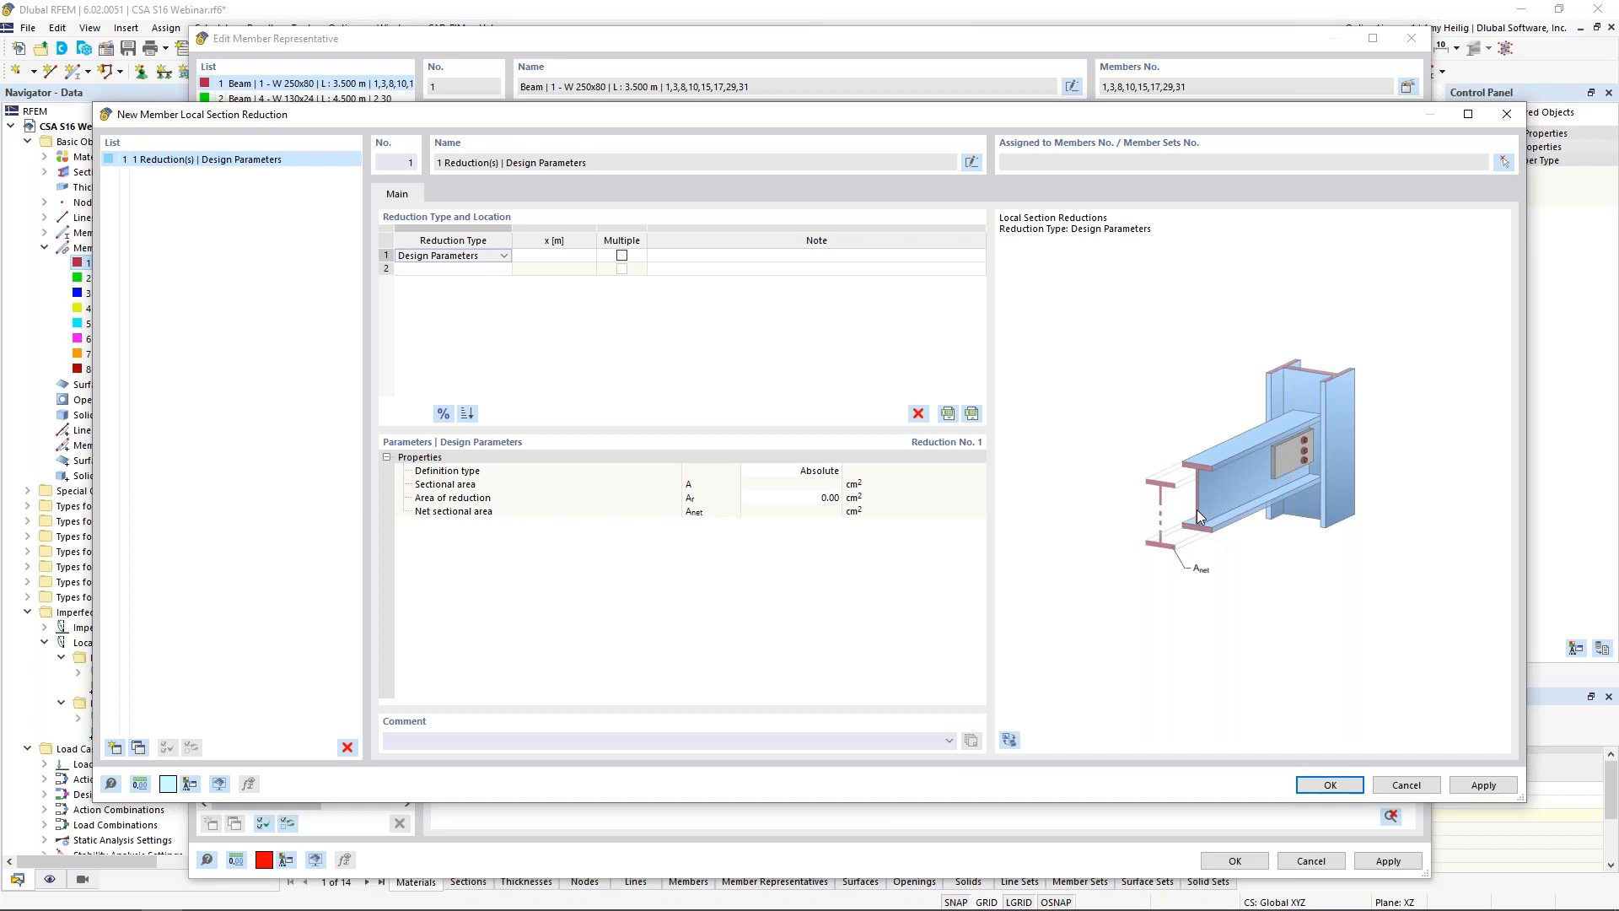
{"action": "left_click", "coordinate": [1405, 785]}
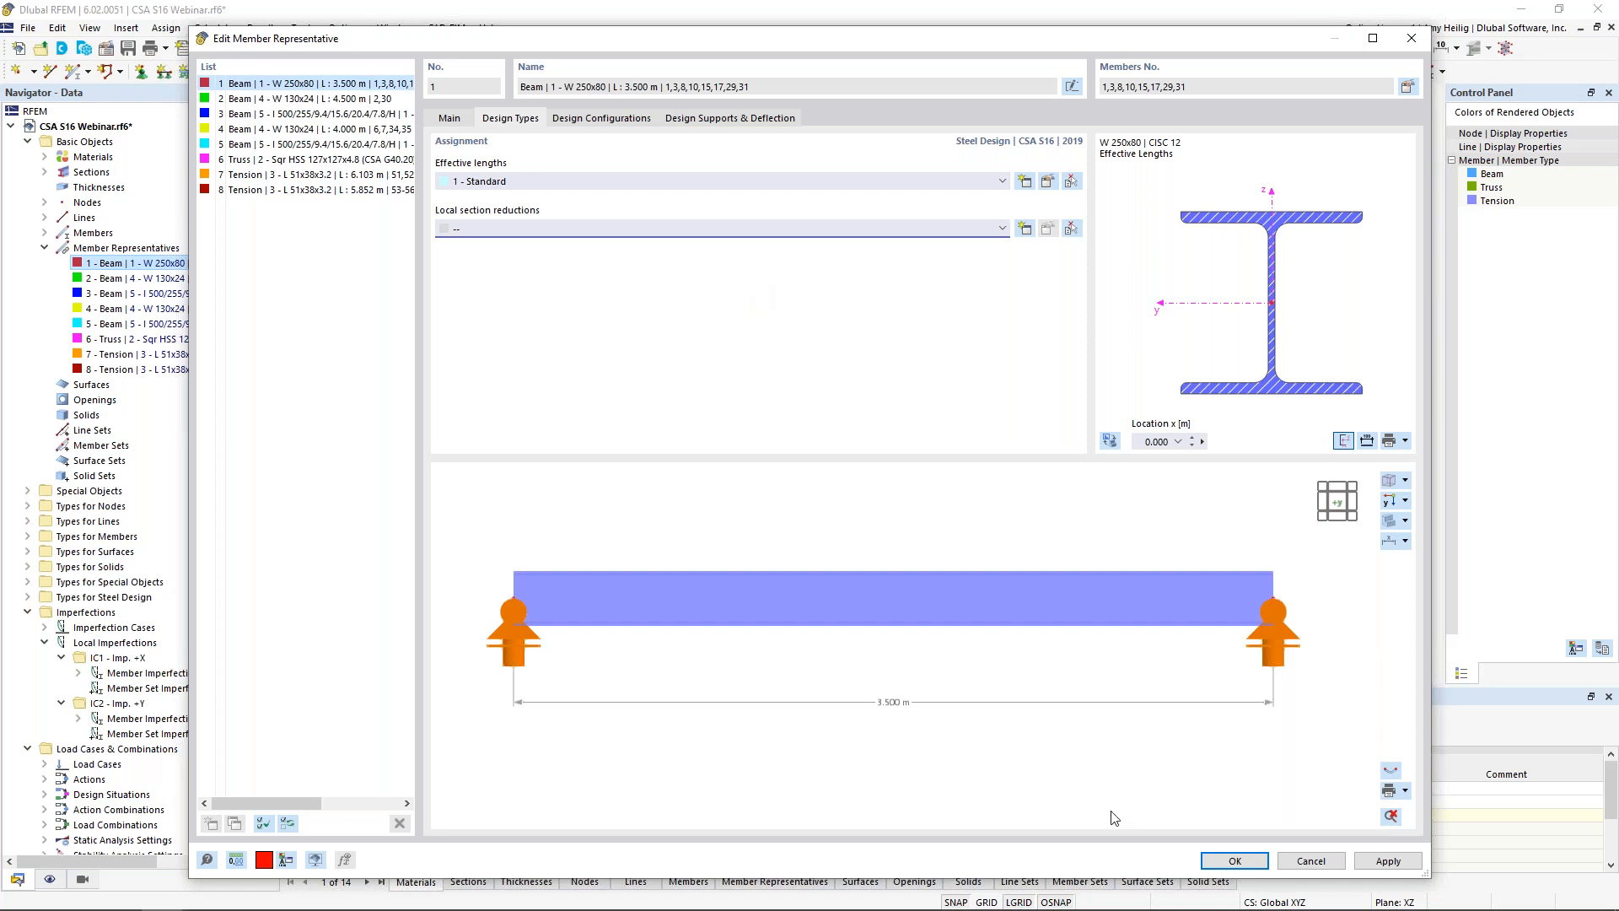
- Accept representative 1's settings and activate design properties for the members of representative 3, the 6.088 m tapered end beam
{"action": "left_click", "coordinate": [1215, 867]}
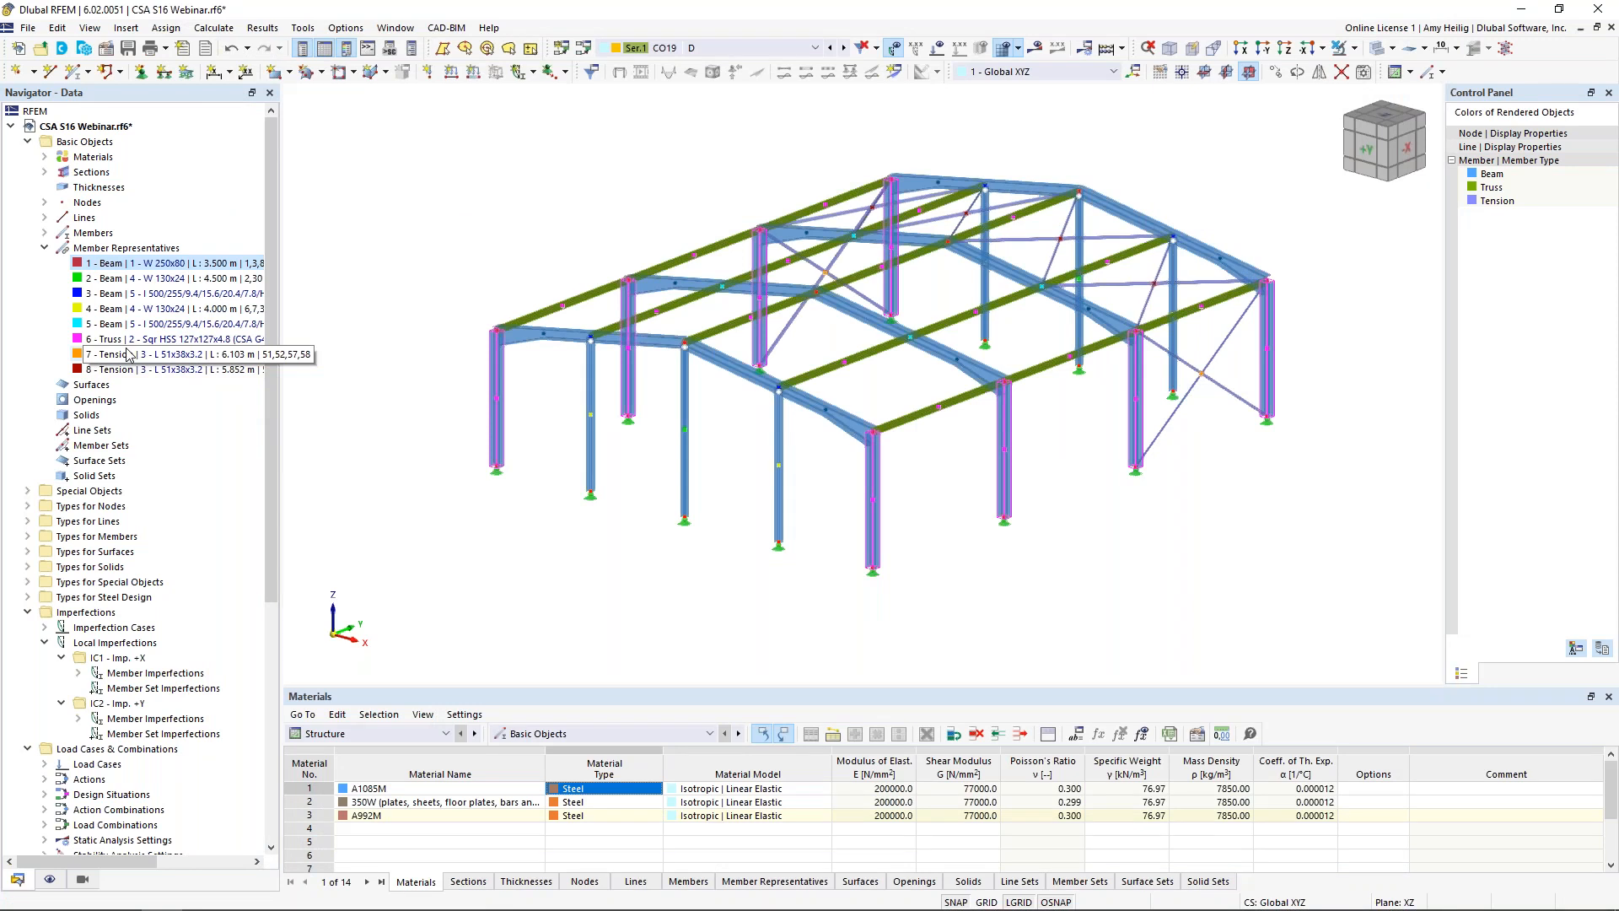
{"action": "left_click", "coordinate": [104, 301]}
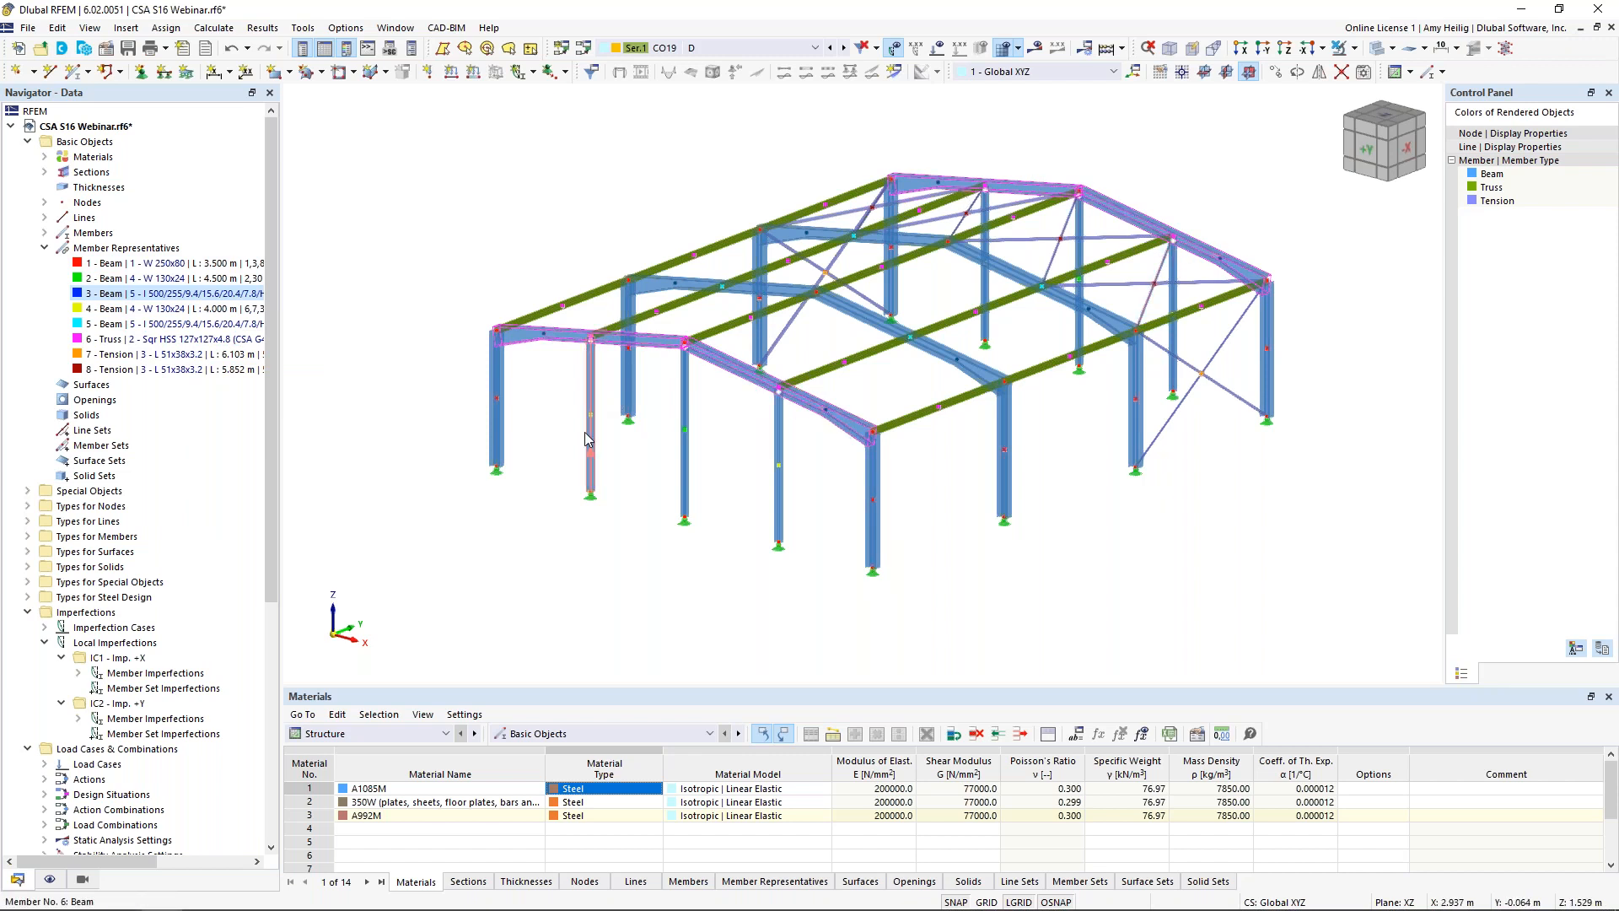
{"action": "double_click", "coordinate": [105, 295]}
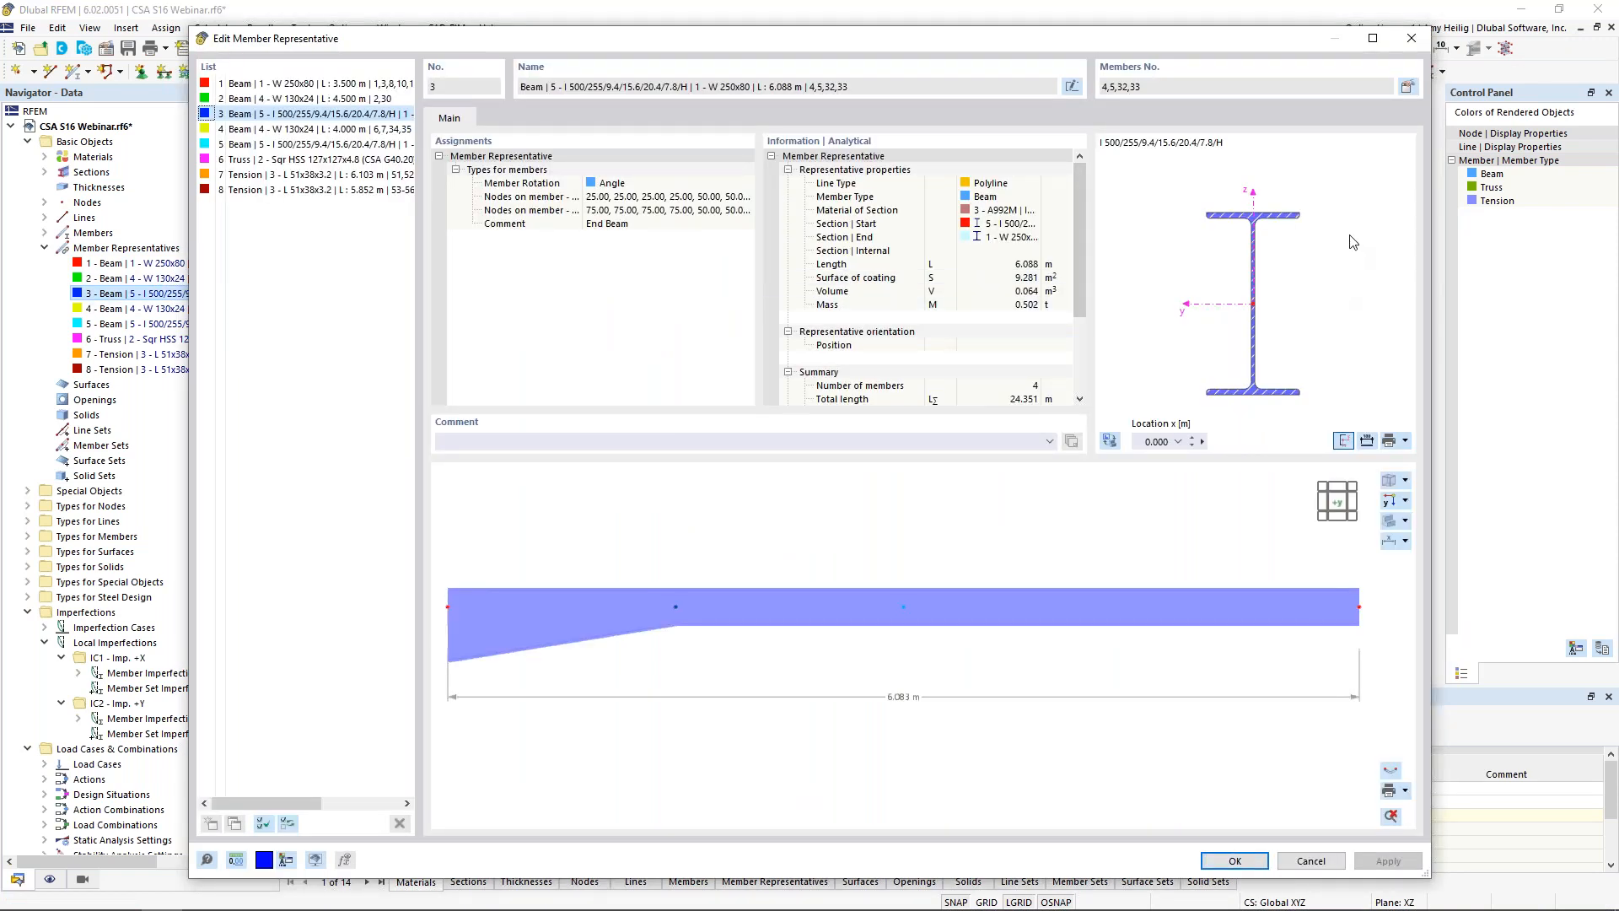
{"action": "left_click", "coordinate": [1406, 91]}
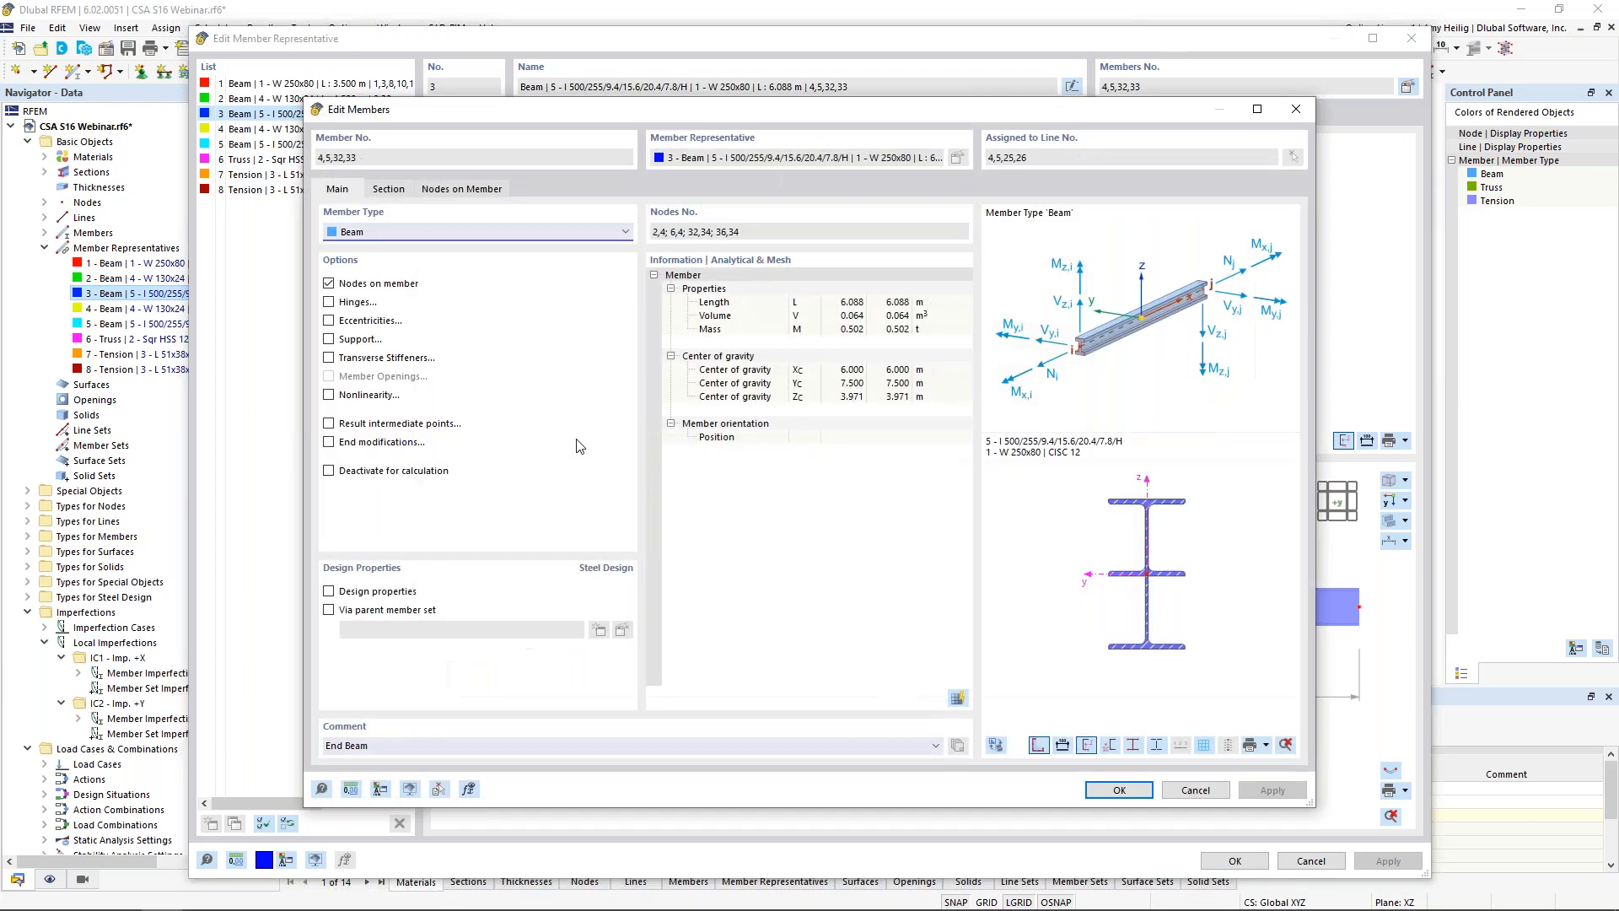
{"action": "left_click", "coordinate": [330, 591]}
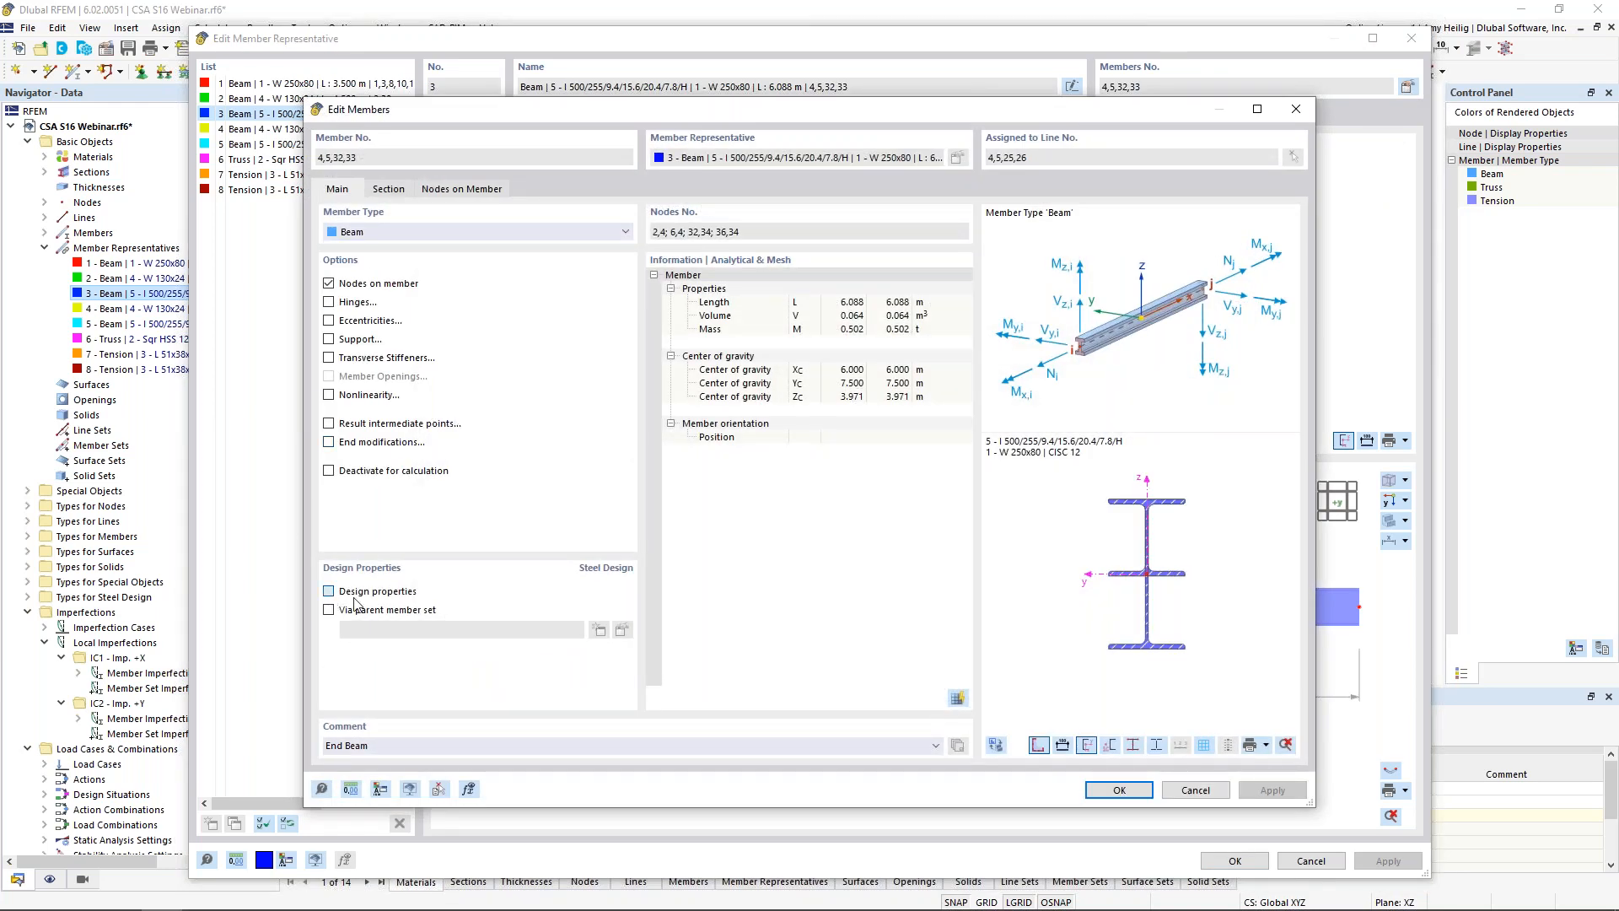
{"action": "left_click", "coordinate": [1108, 793]}
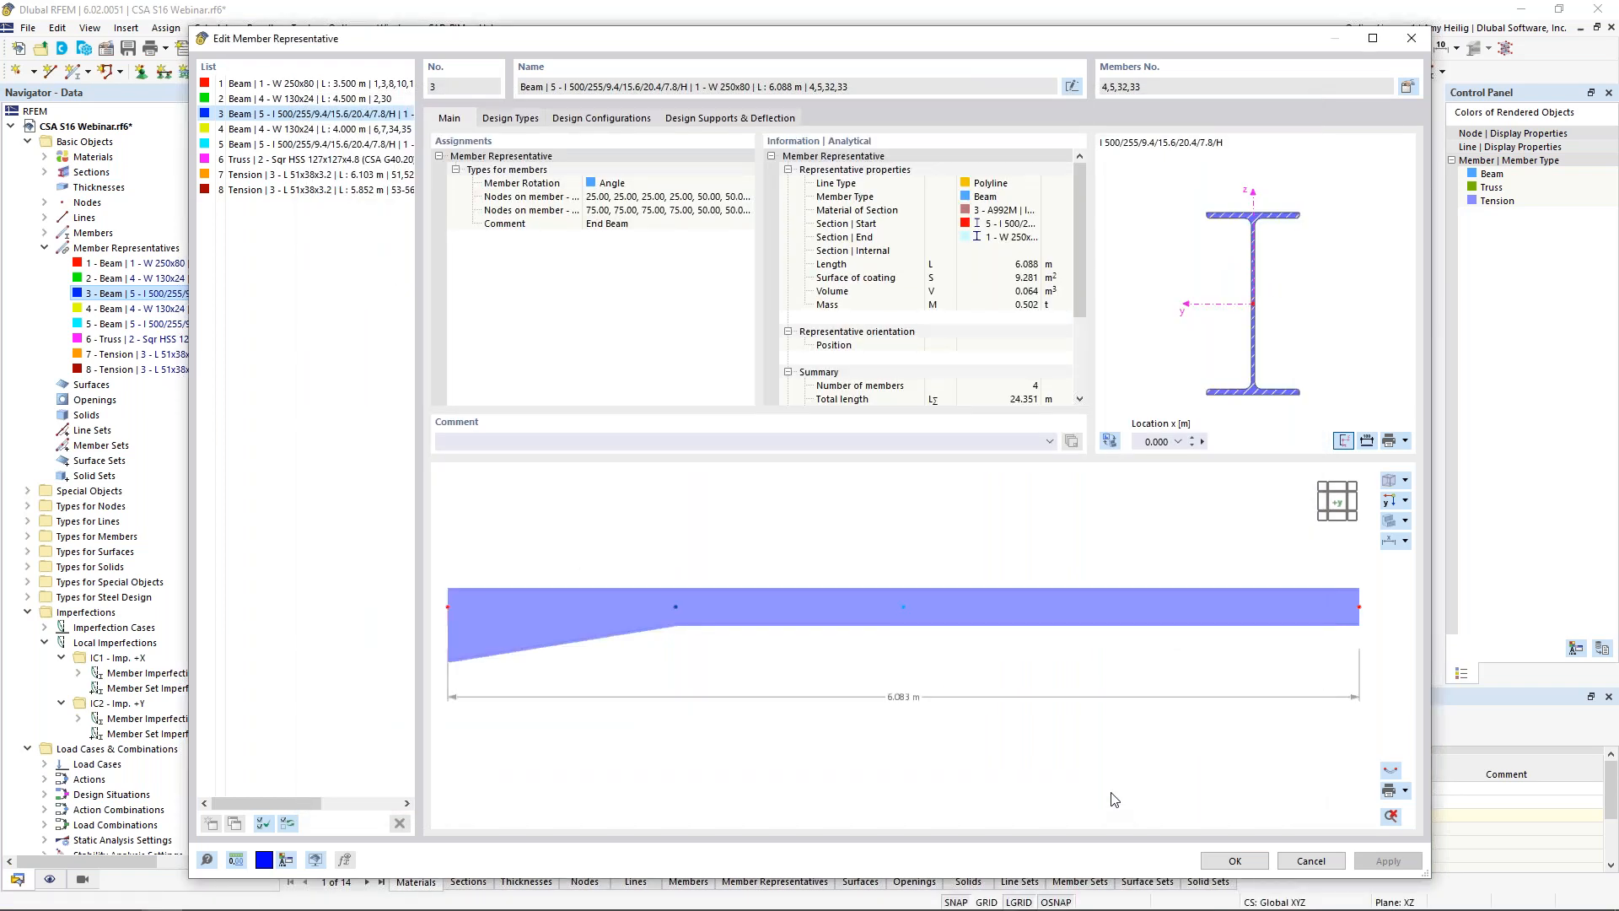
- Create separate effective lengths for member representative 3, keeping all four buckling checks and the eigenvalue method
{"action": "left_click", "coordinate": [510, 118]}
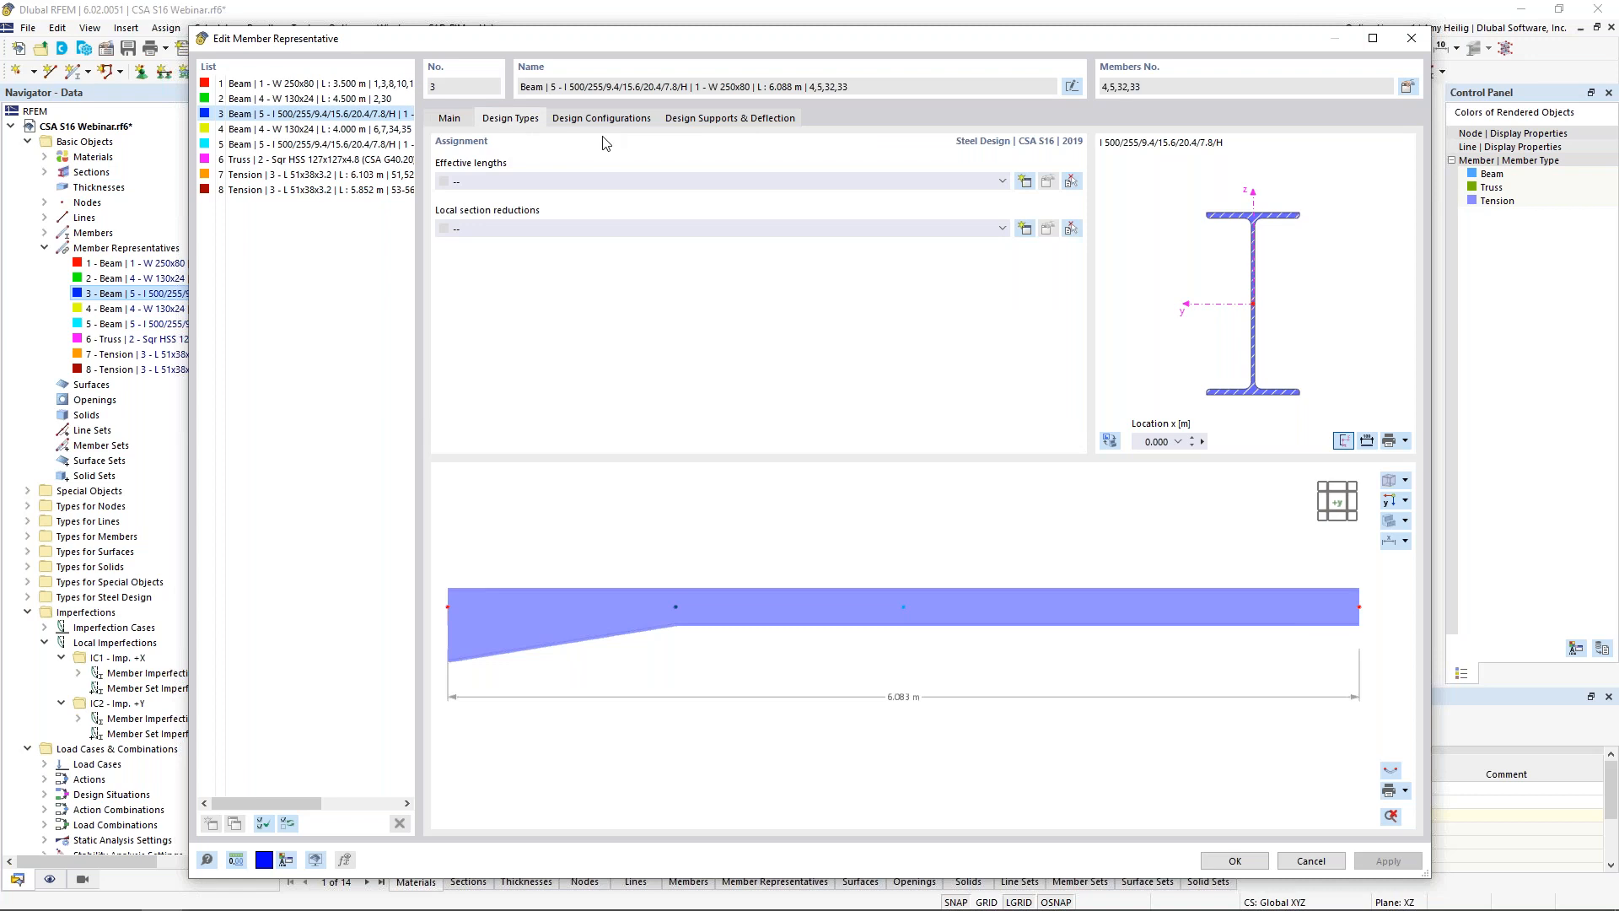
{"action": "left_click", "coordinate": [1003, 183]}
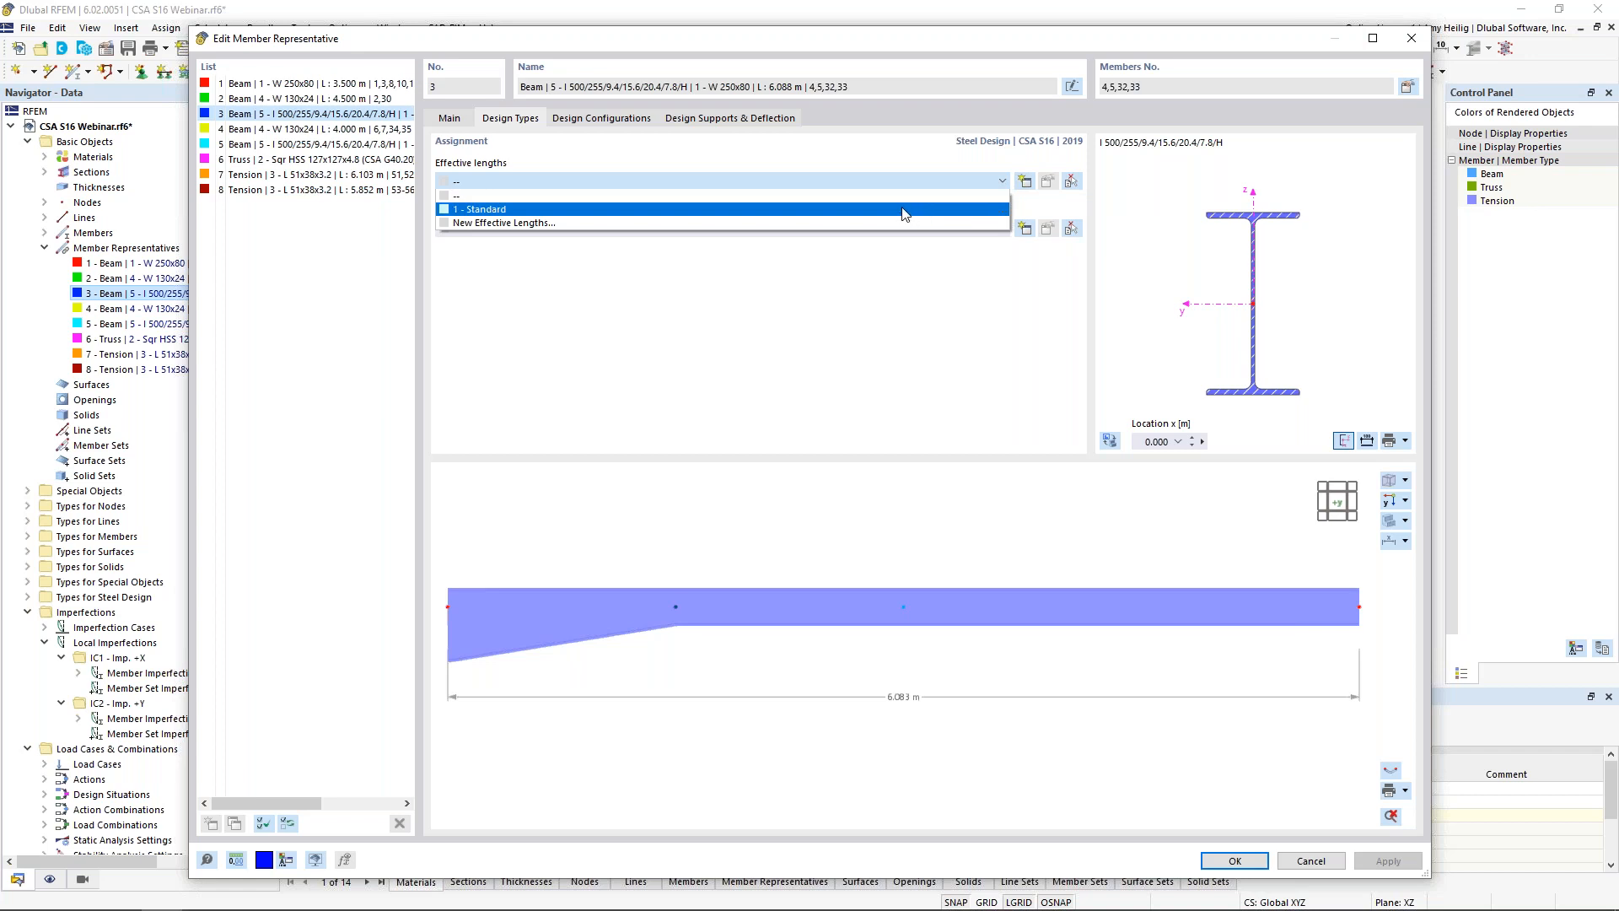
{"action": "left_click", "coordinate": [918, 274]}
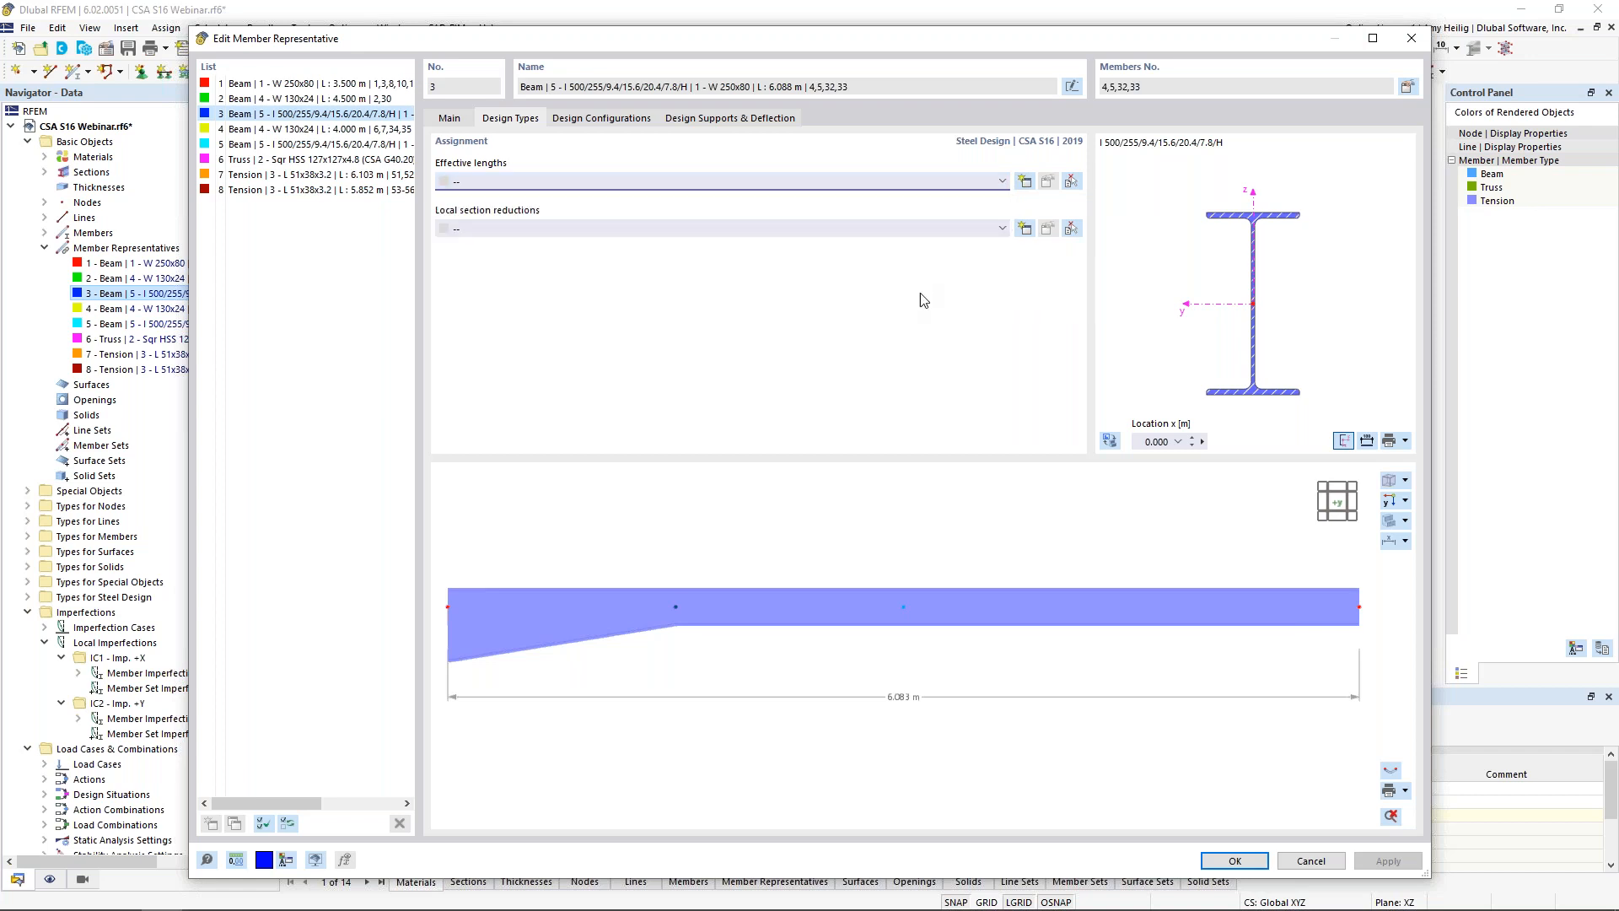
{"action": "left_click", "coordinate": [1030, 185]}
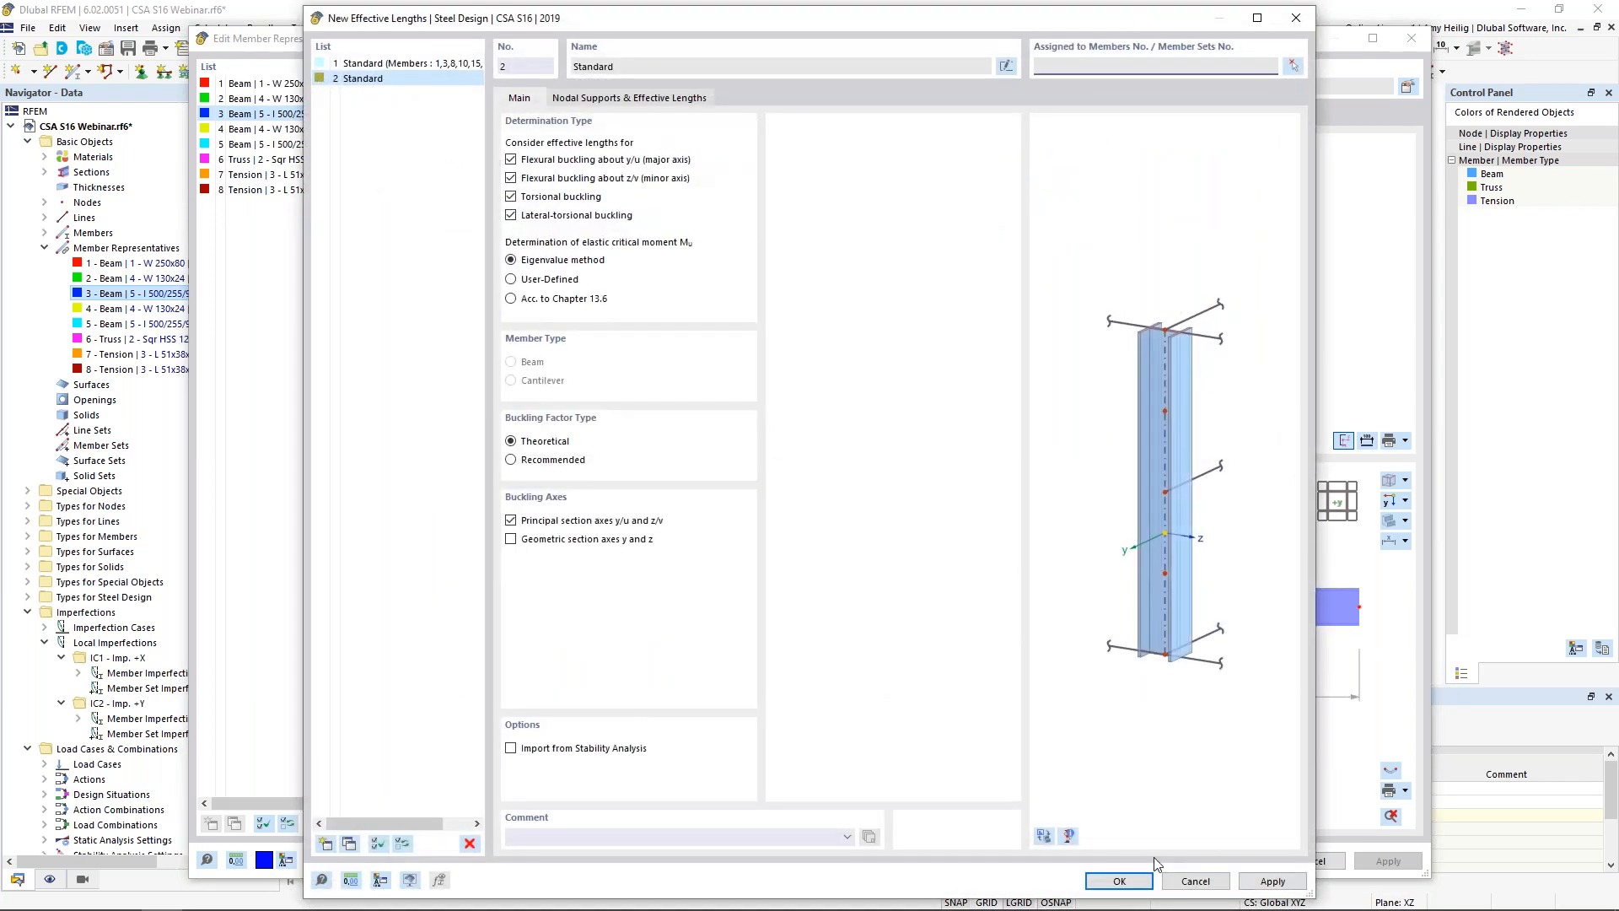
{"action": "left_click", "coordinate": [1117, 881]}
- Open effective lengths 2 of members 4,5,32,33 for editing and show these beams within the structural model in the preview
{"action": "left_click", "coordinate": [1047, 181]}
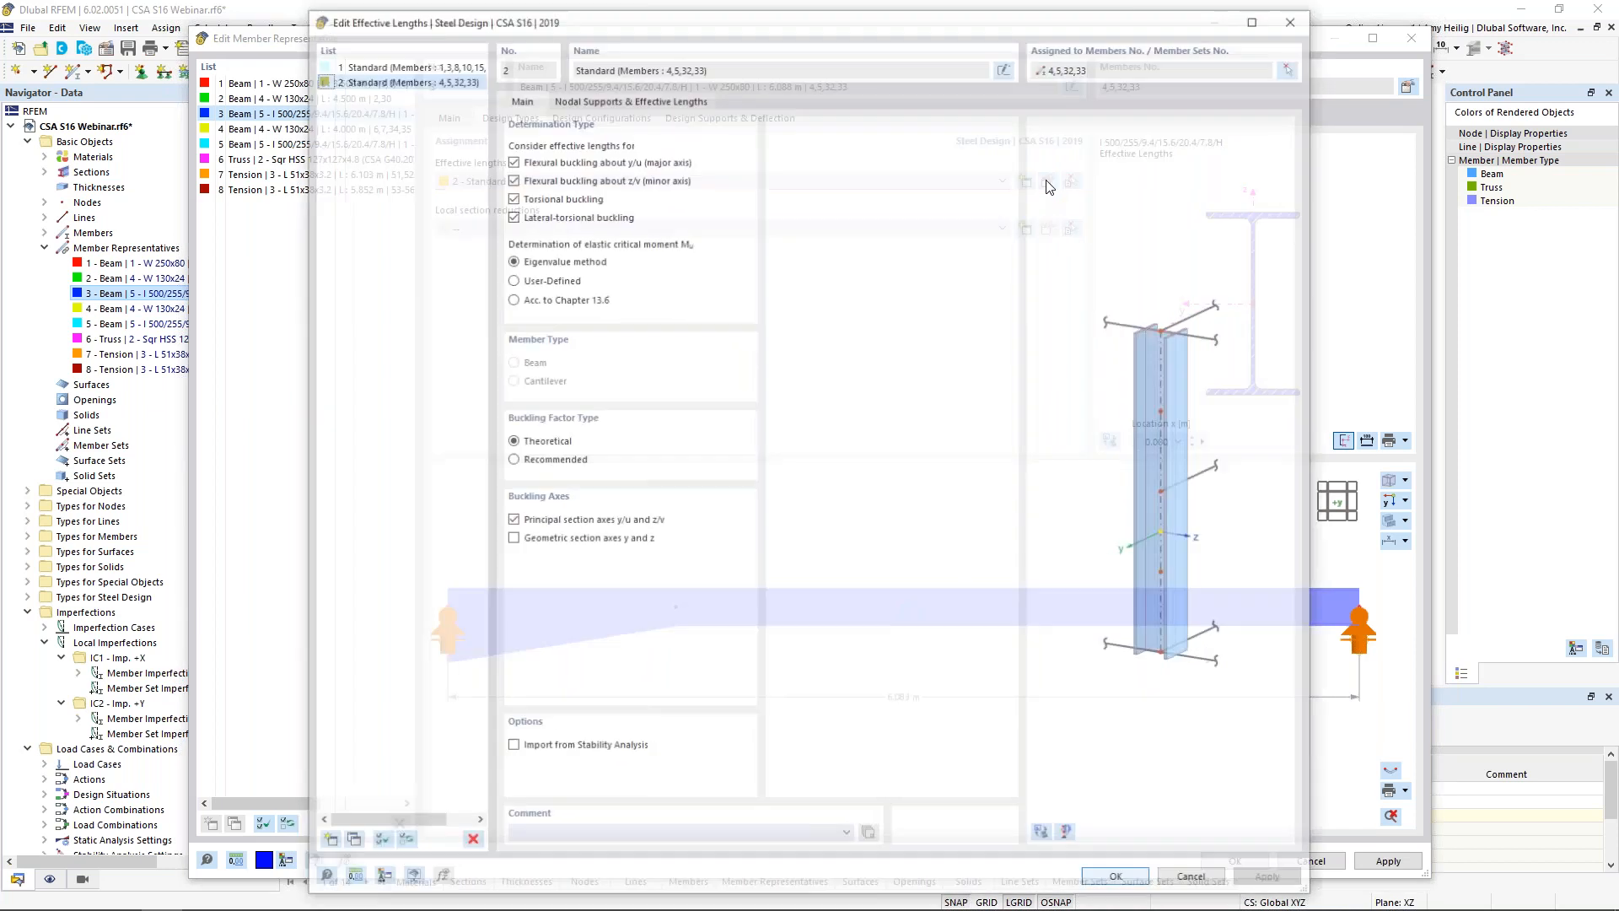
{"action": "left_click", "coordinate": [1044, 837]}
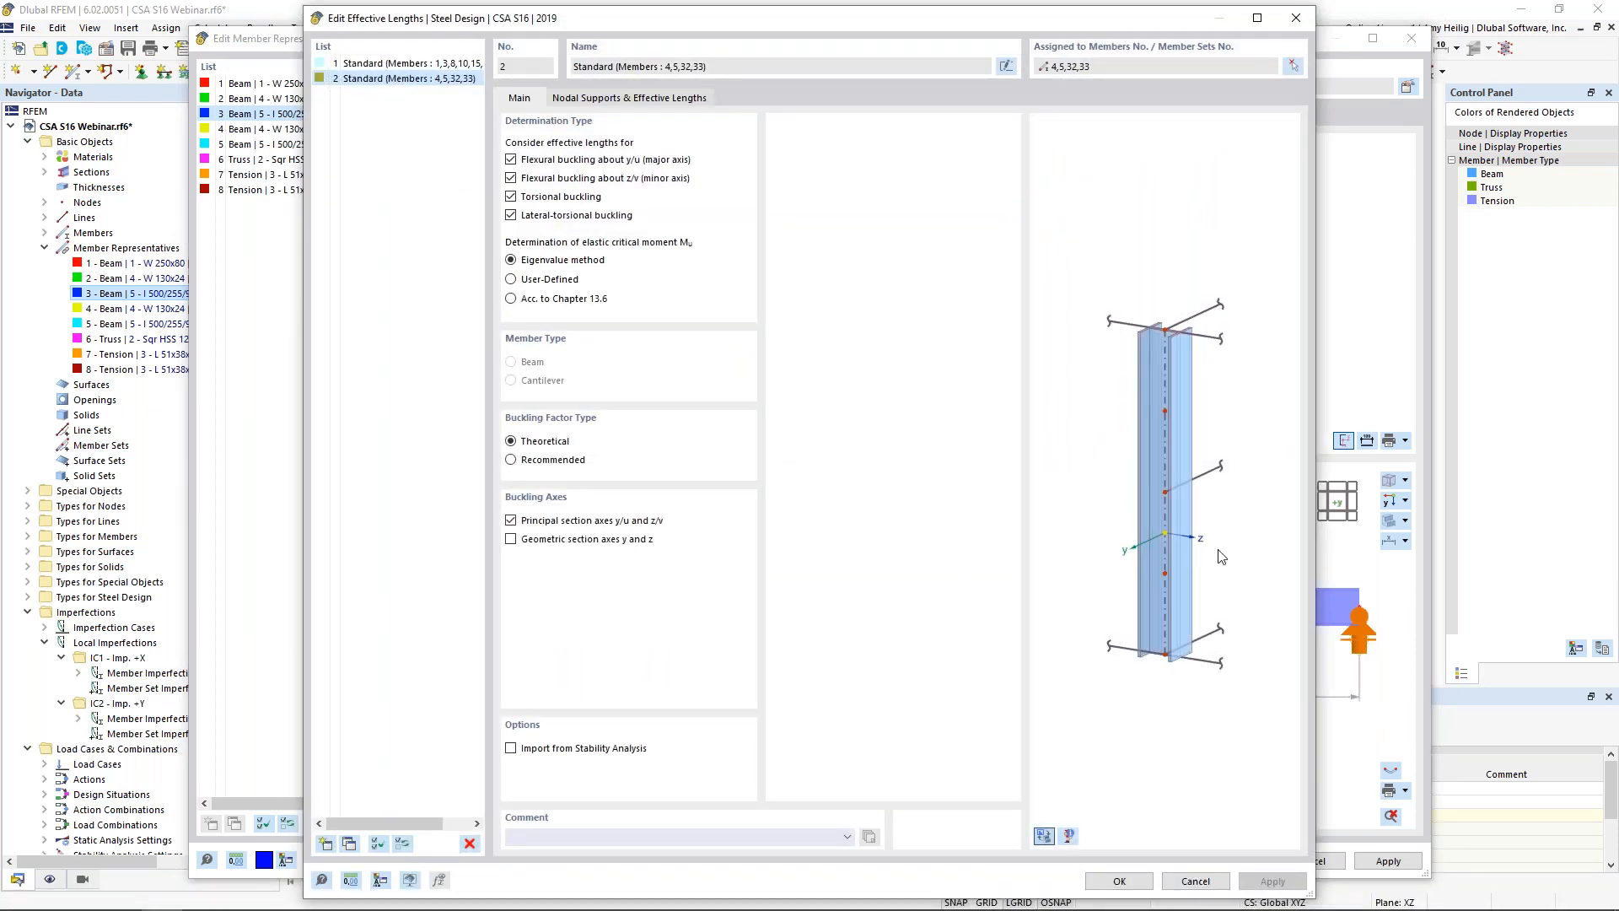
{"action": "scroll", "coordinate": [1076, 502], "scroll_direction": "up", "scroll_amount": 5}
{"action": "scroll", "coordinate": [1077, 503], "scroll_direction": "down", "scroll_amount": 1}
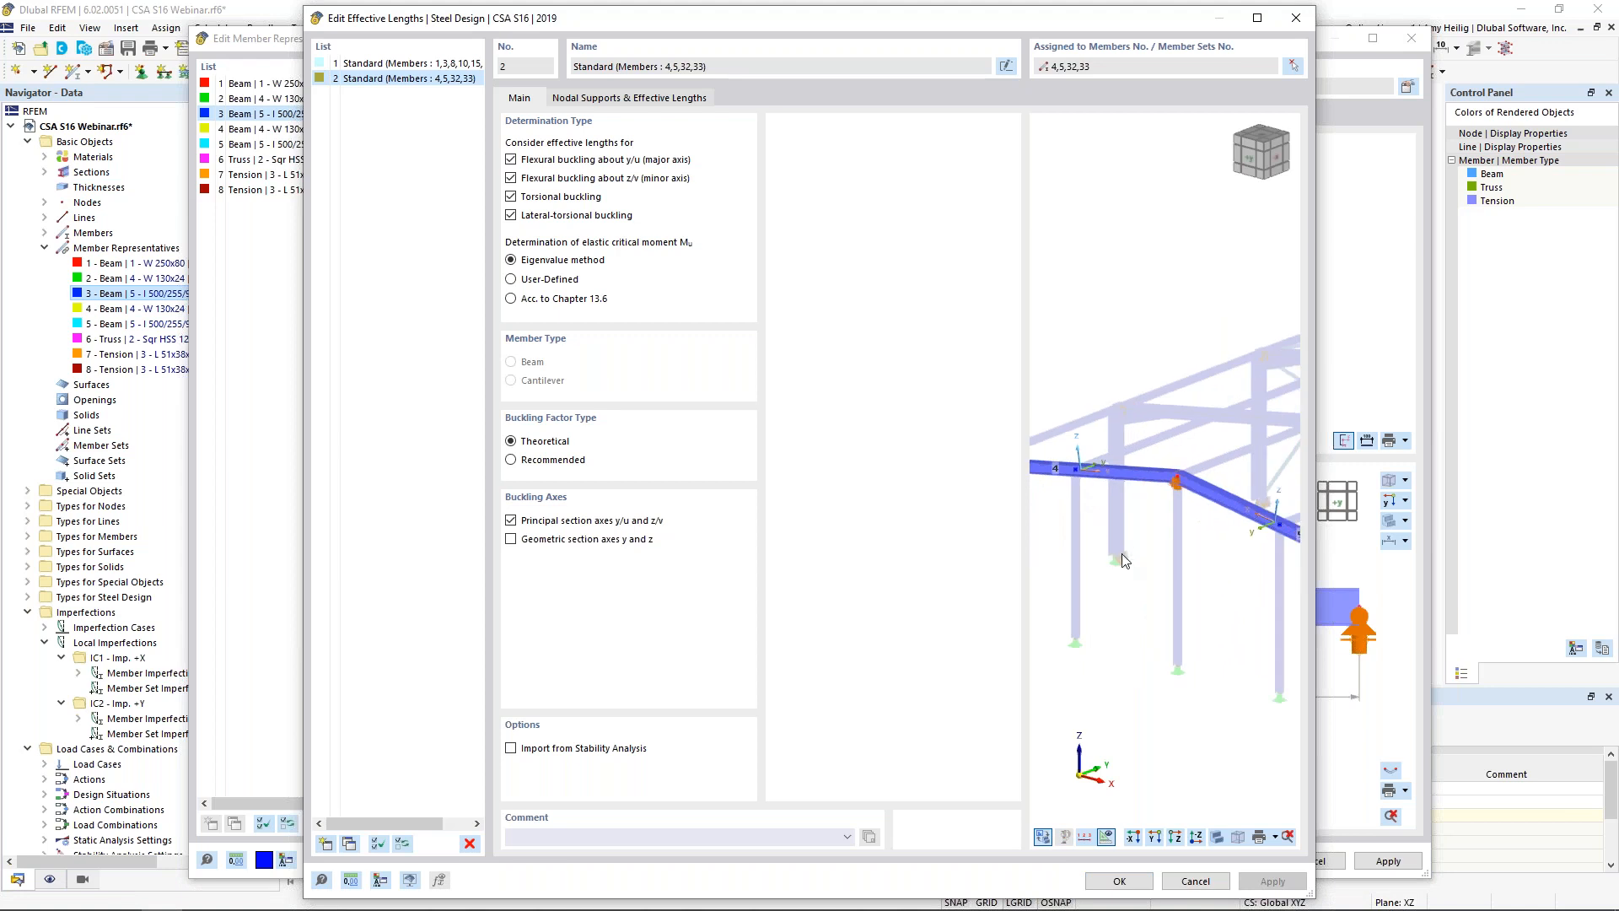
{"action": "mouse_move", "coordinate": [1128, 548]}
{"action": "middle_mouse_down"}
{"action": "mouse_move", "coordinate": [1204, 545]}
{"action": "mouse_move", "coordinate": [1160, 553]}
{"action": "mouse_move", "coordinate": [1140, 525]}
{"action": "middle_mouse_up"}
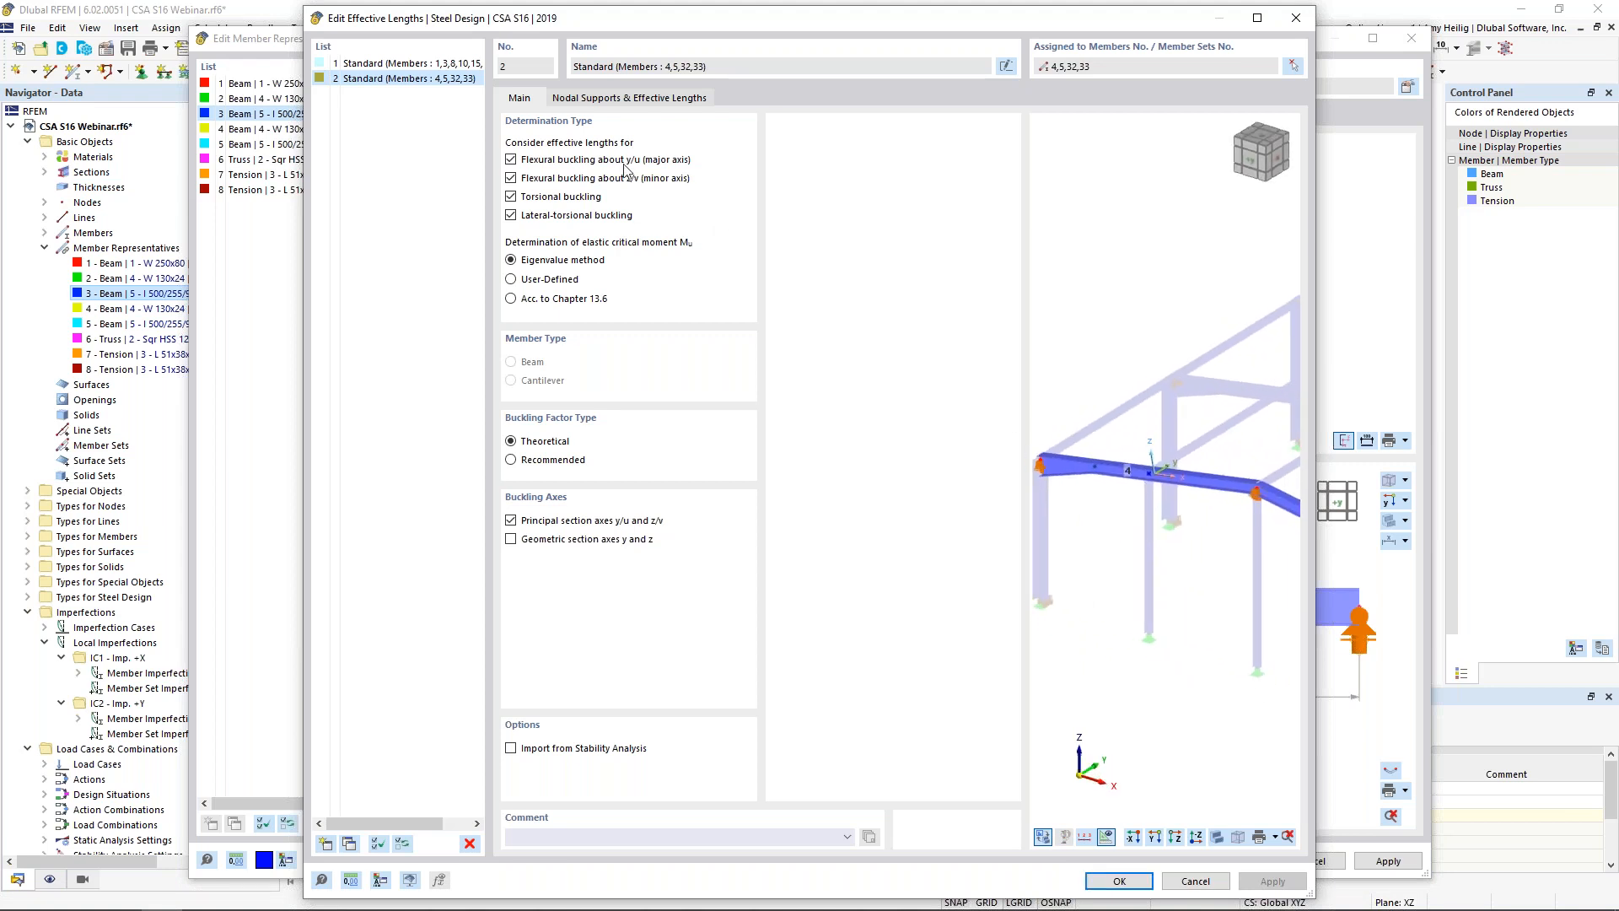
- Enable intermediate nodes in the nodal supports of effective lengths 2 and add nodes .1 and .2 between the beams' start and end
{"action": "left_click", "coordinate": [626, 100]}
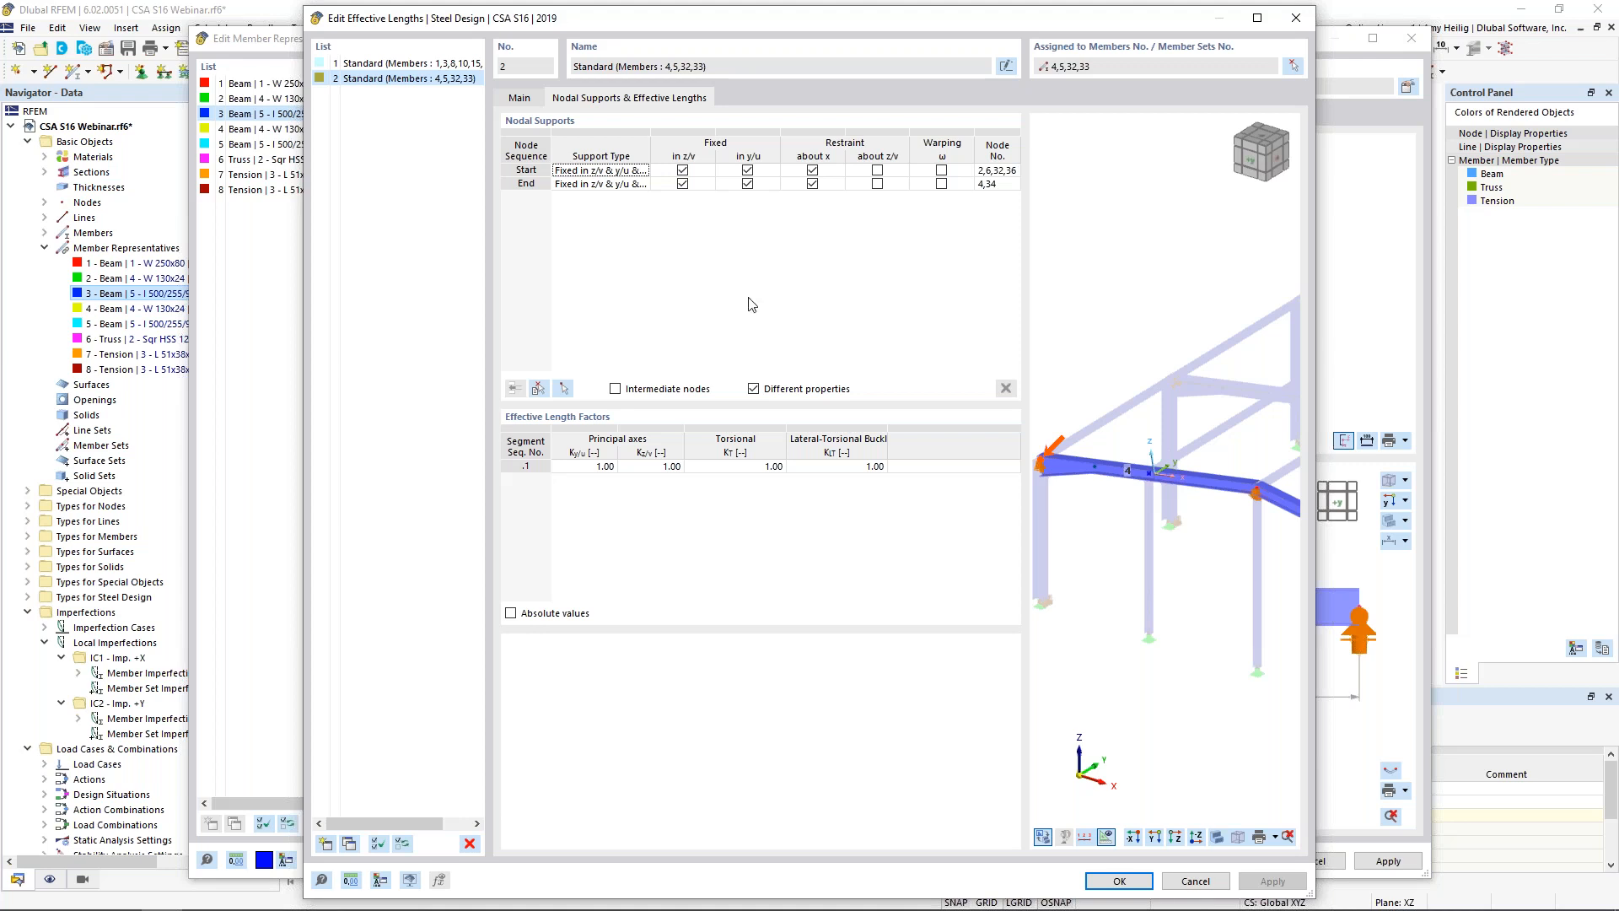
{"action": "left_click", "coordinate": [615, 389]}
{"action": "left_click", "coordinate": [539, 388]}
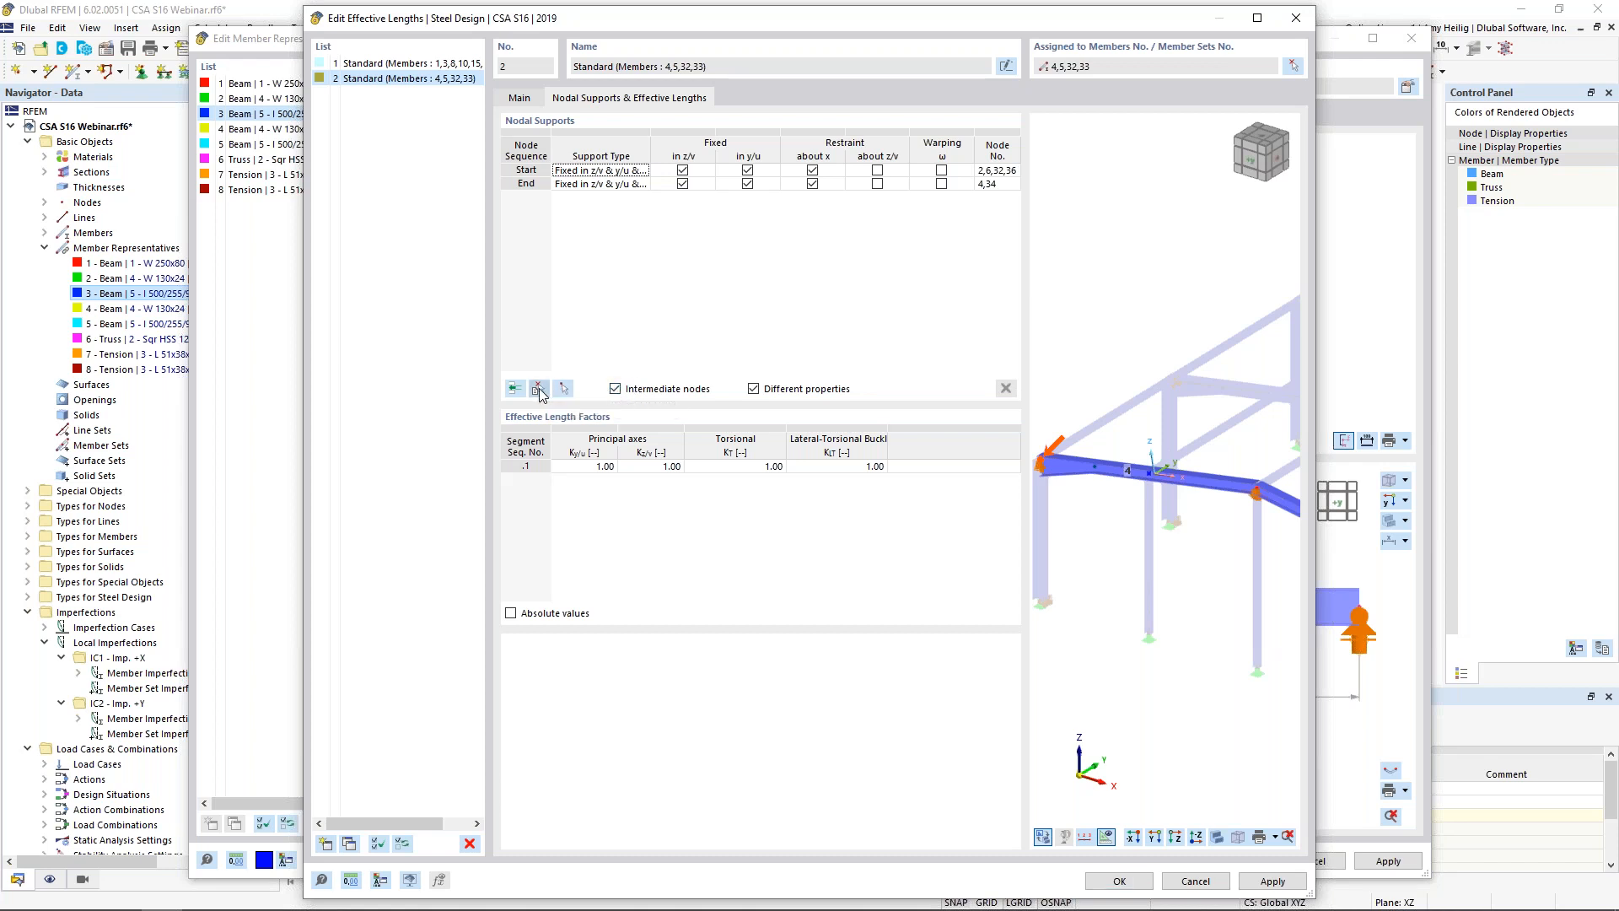
{"action": "left_click", "coordinate": [559, 335]}
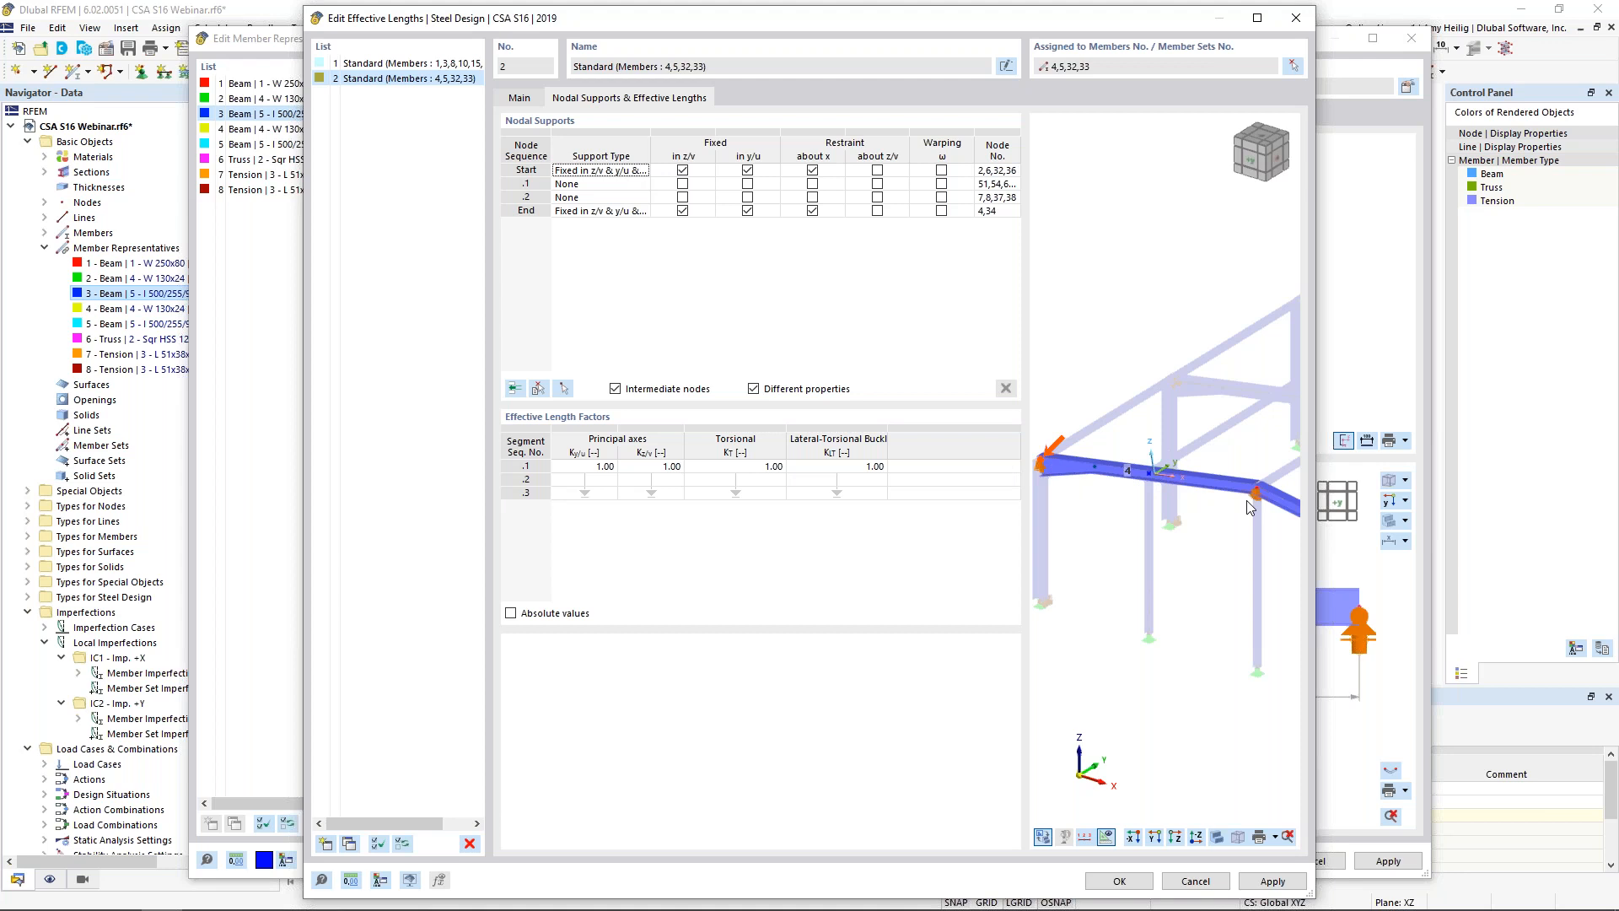
{"action": "middle_click_drag", "start_coordinate": [1085, 527], "coordinate": [1122, 489]}
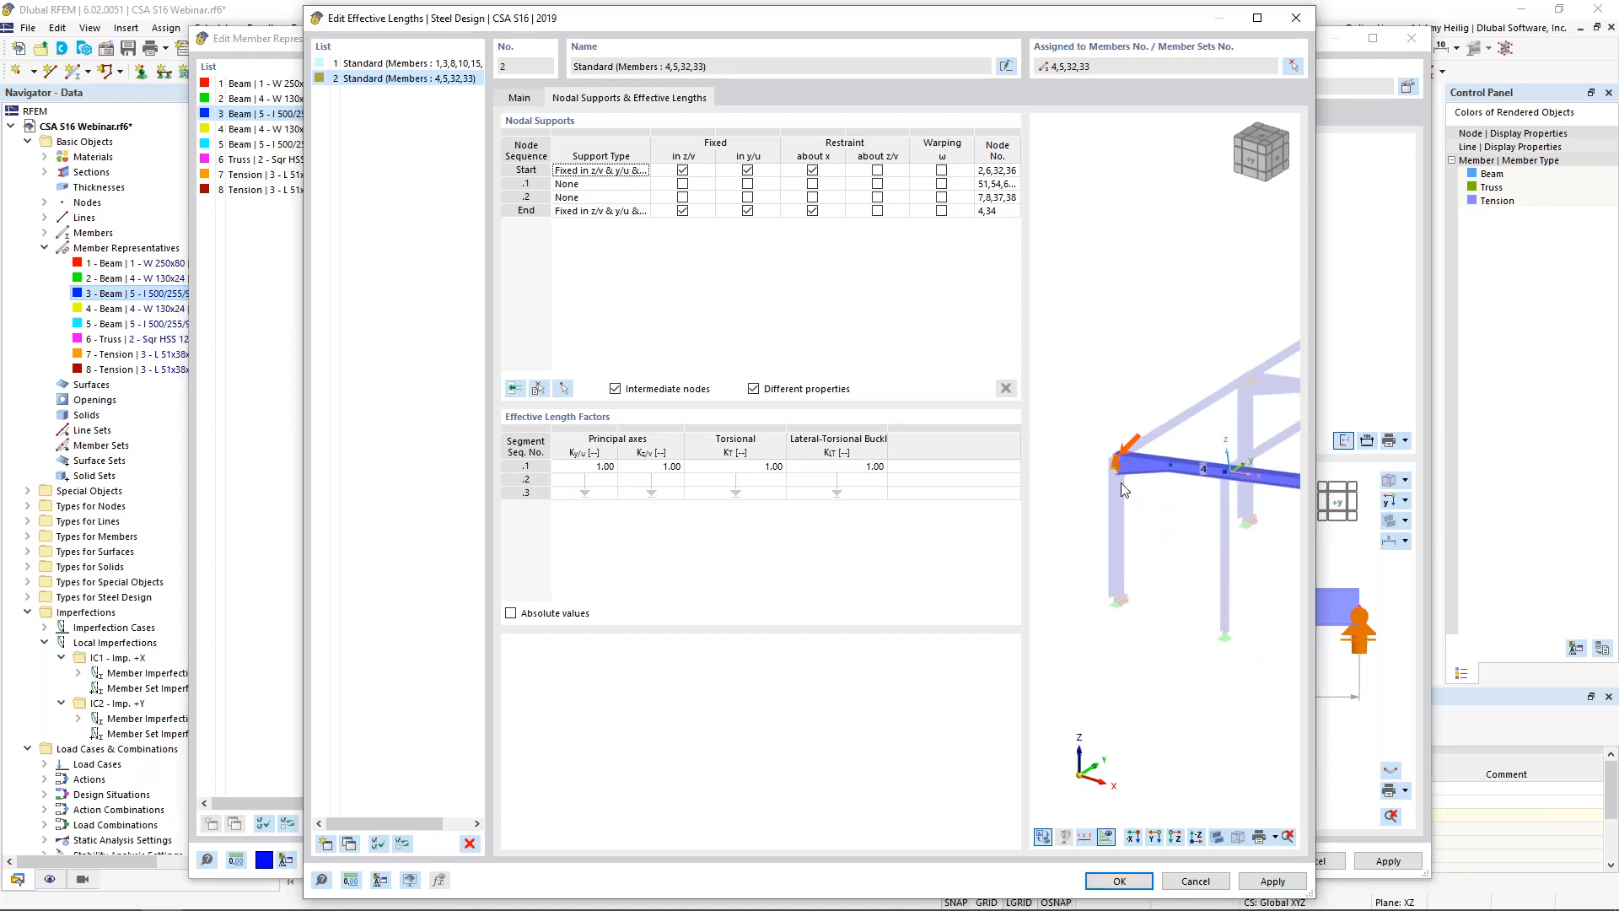
{"action": "scroll", "coordinate": [1122, 489], "scroll_direction": "up", "scroll_amount": 4}
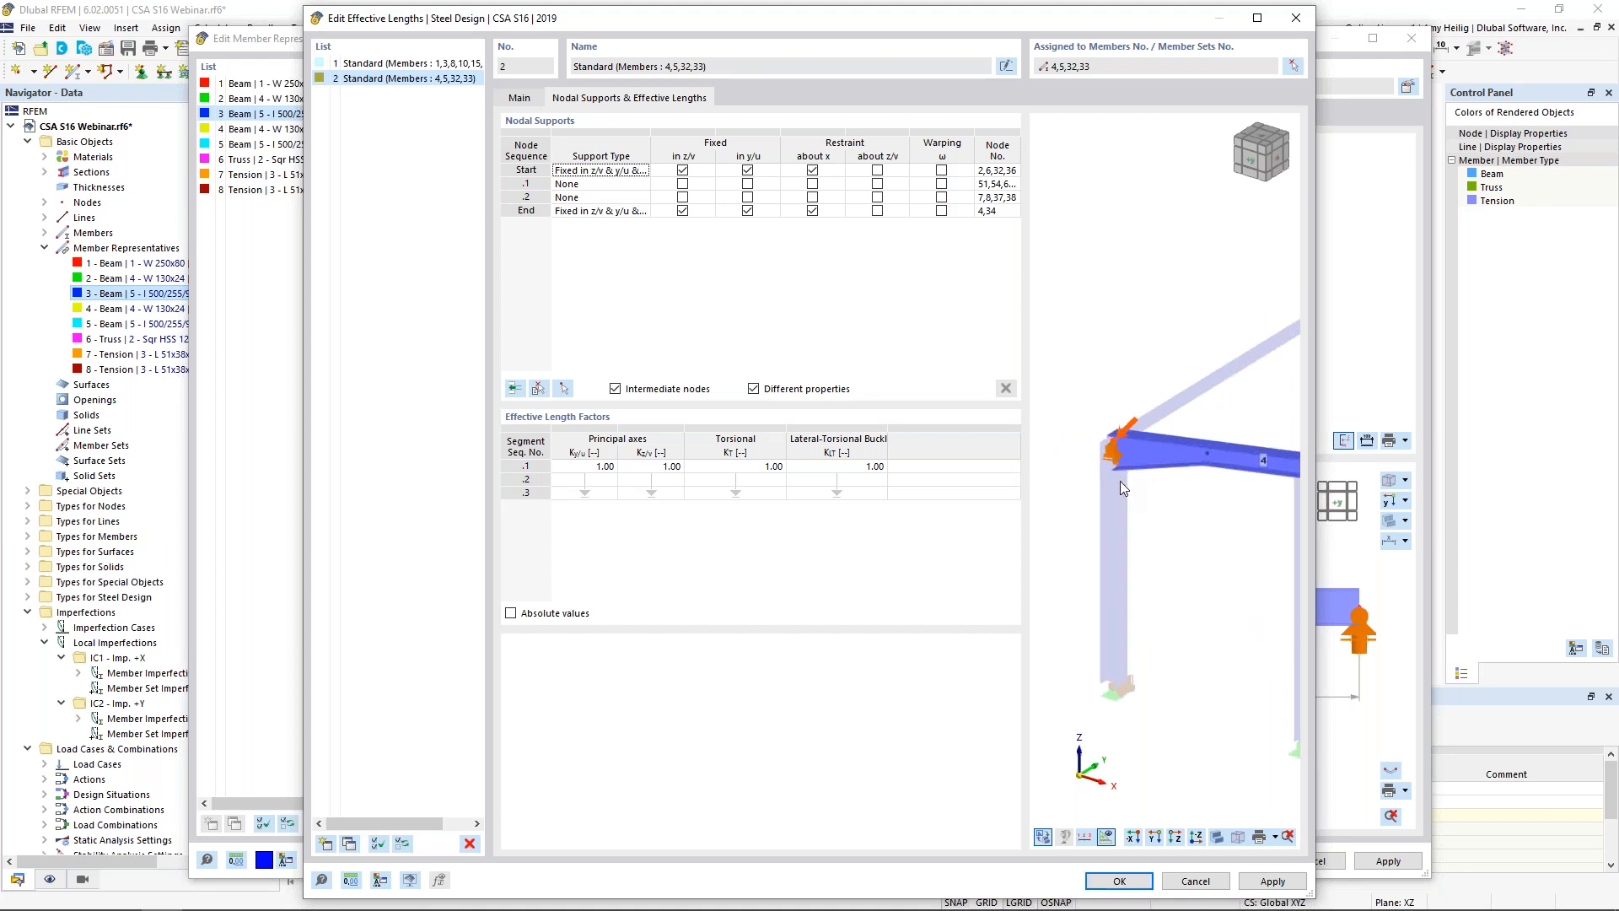
- Fix intermediate node .2 of effective lengths 2 in z/v and y/u, leaving node .1 without support
{"action": "left_click", "coordinate": [768, 172]}
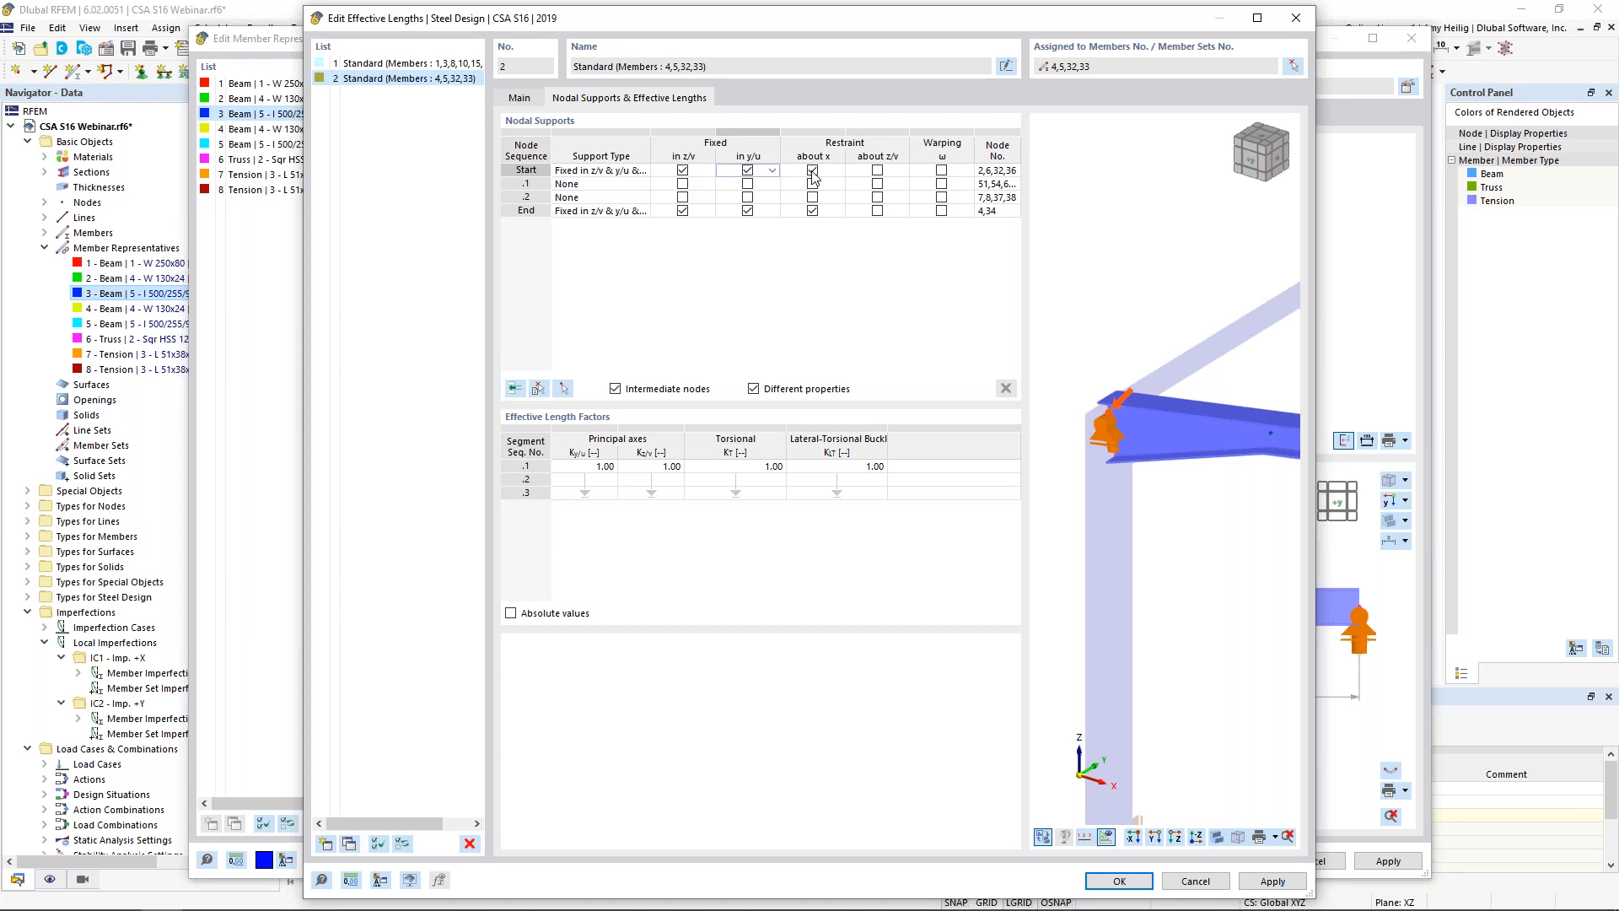
{"action": "left_click", "coordinate": [726, 186]}
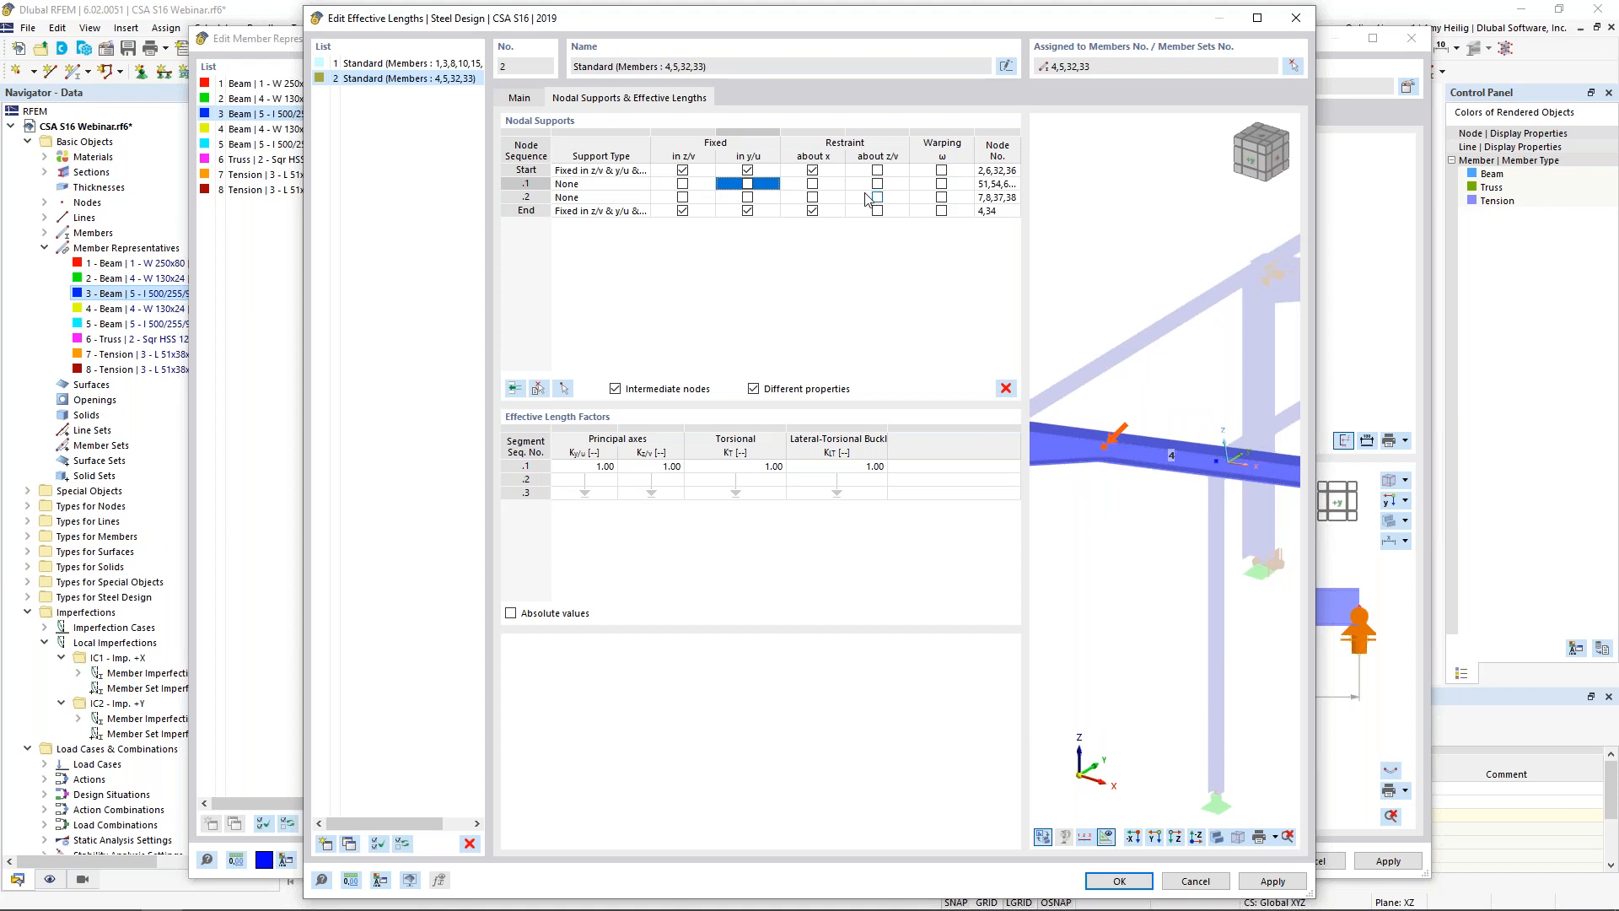
{"action": "left_click", "coordinate": [747, 197]}
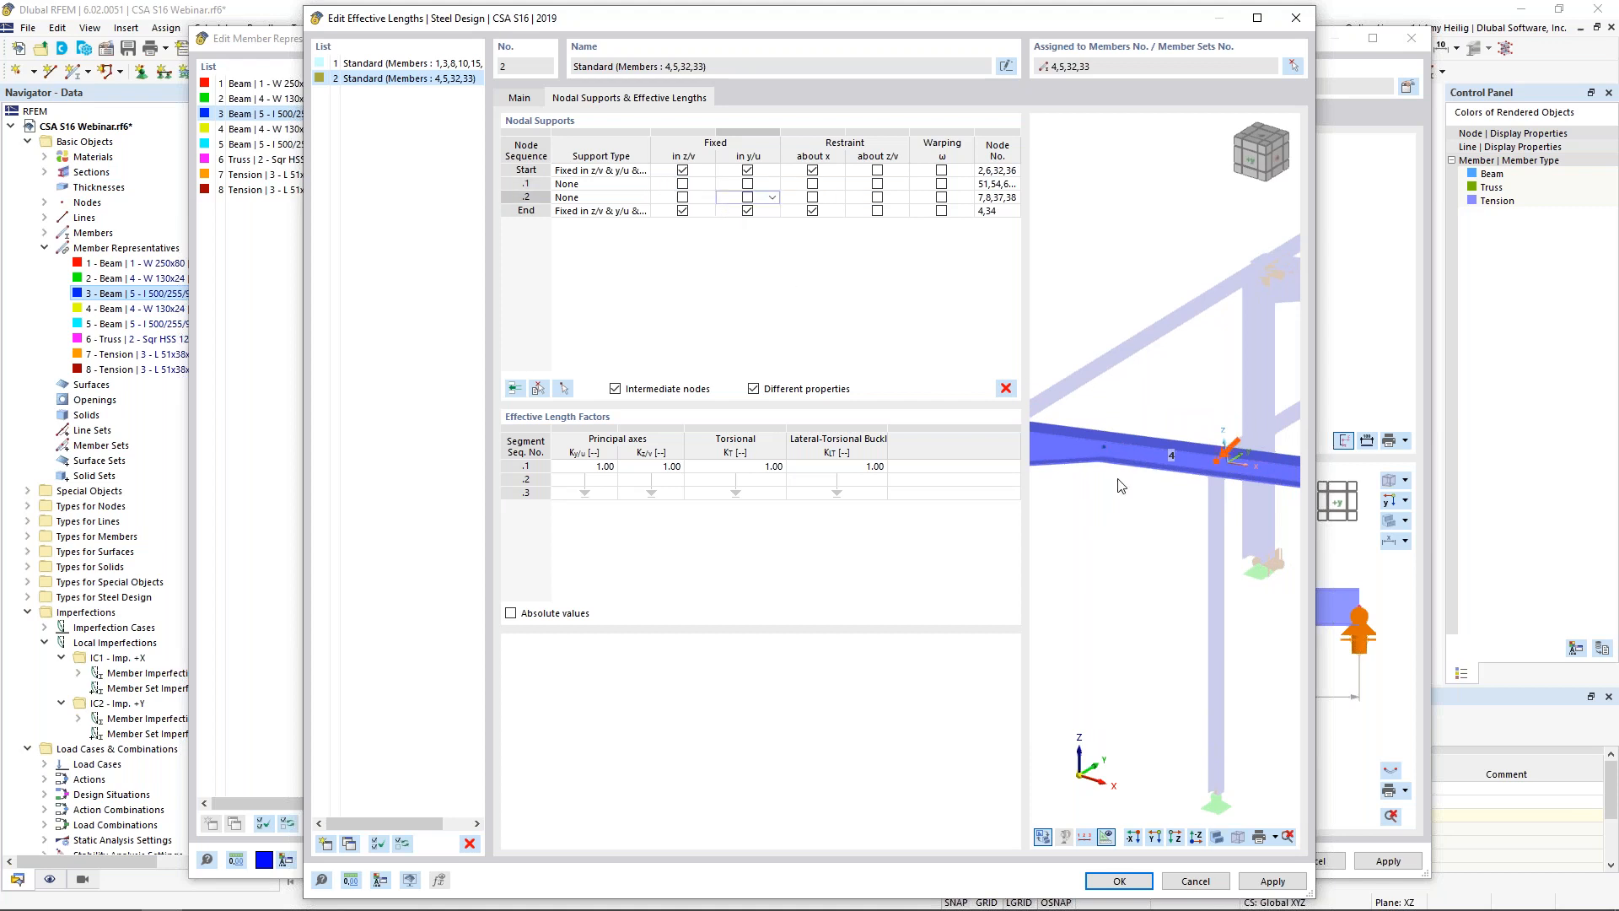
{"action": "middle_click_drag", "start_coordinate": [1210, 513], "coordinate": [1177, 398]}
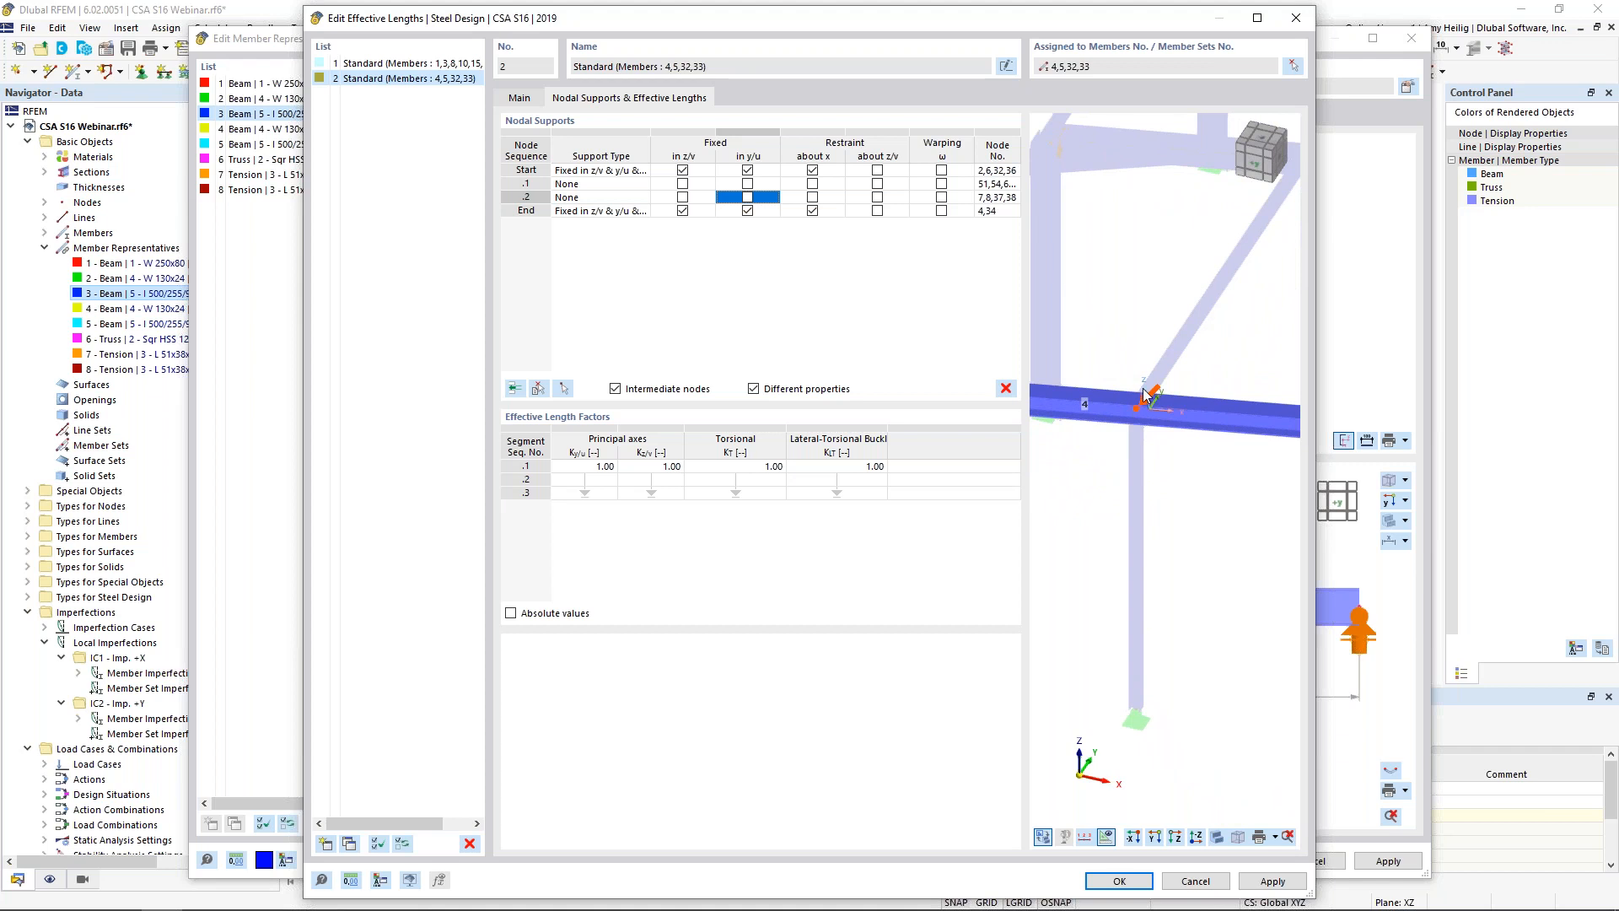
{"action": "left_click", "coordinate": [683, 197]}
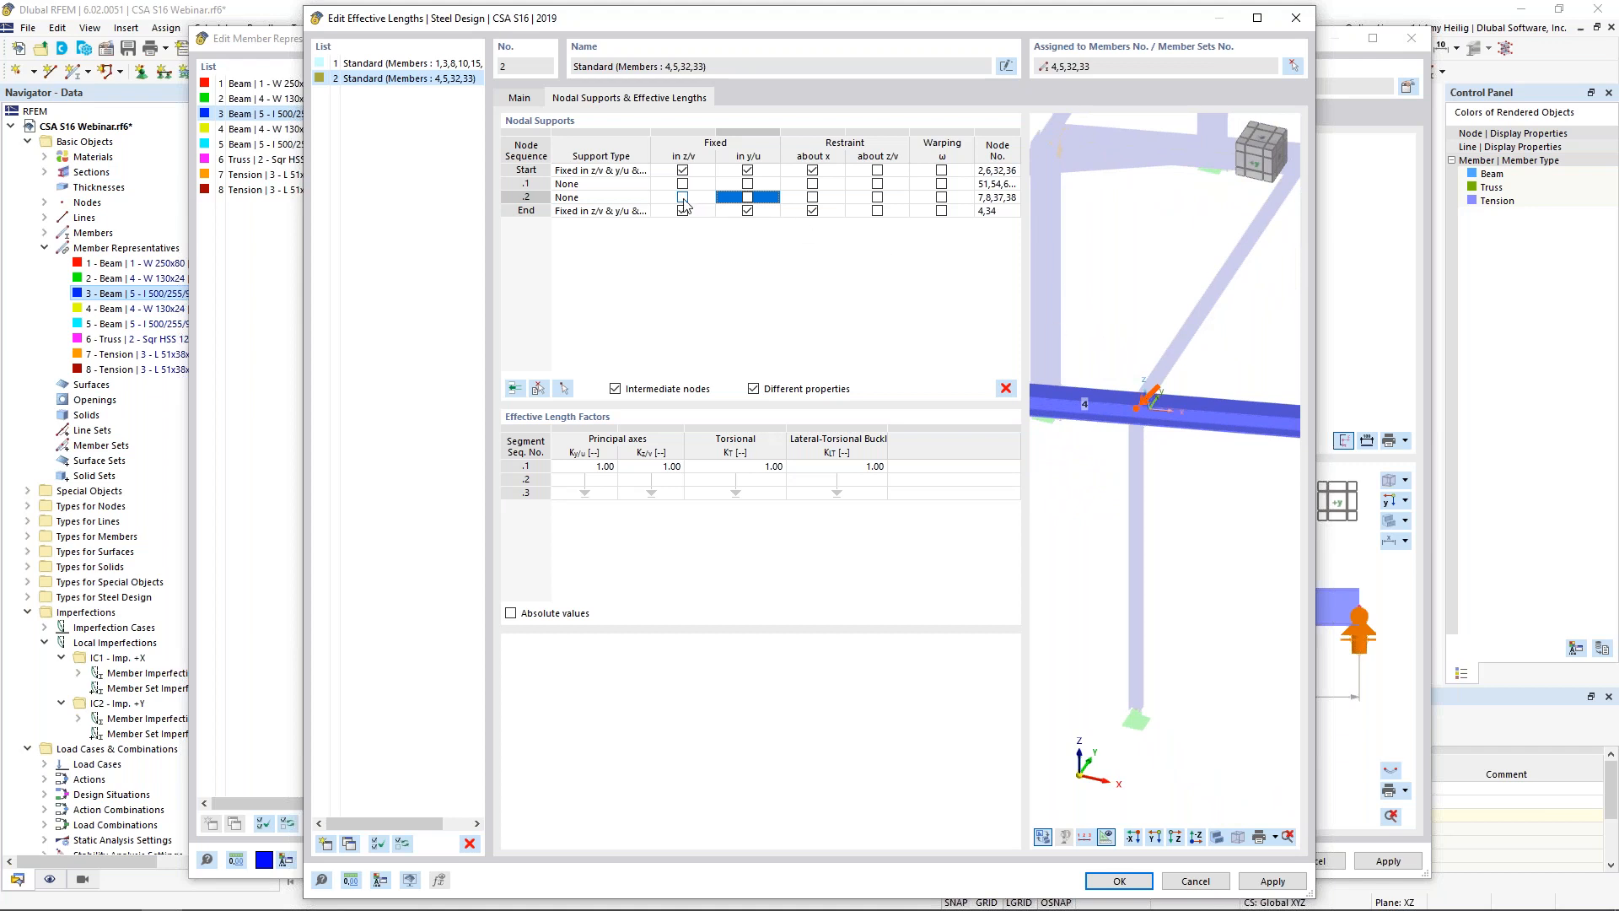
{"action": "left_click", "coordinate": [746, 197]}
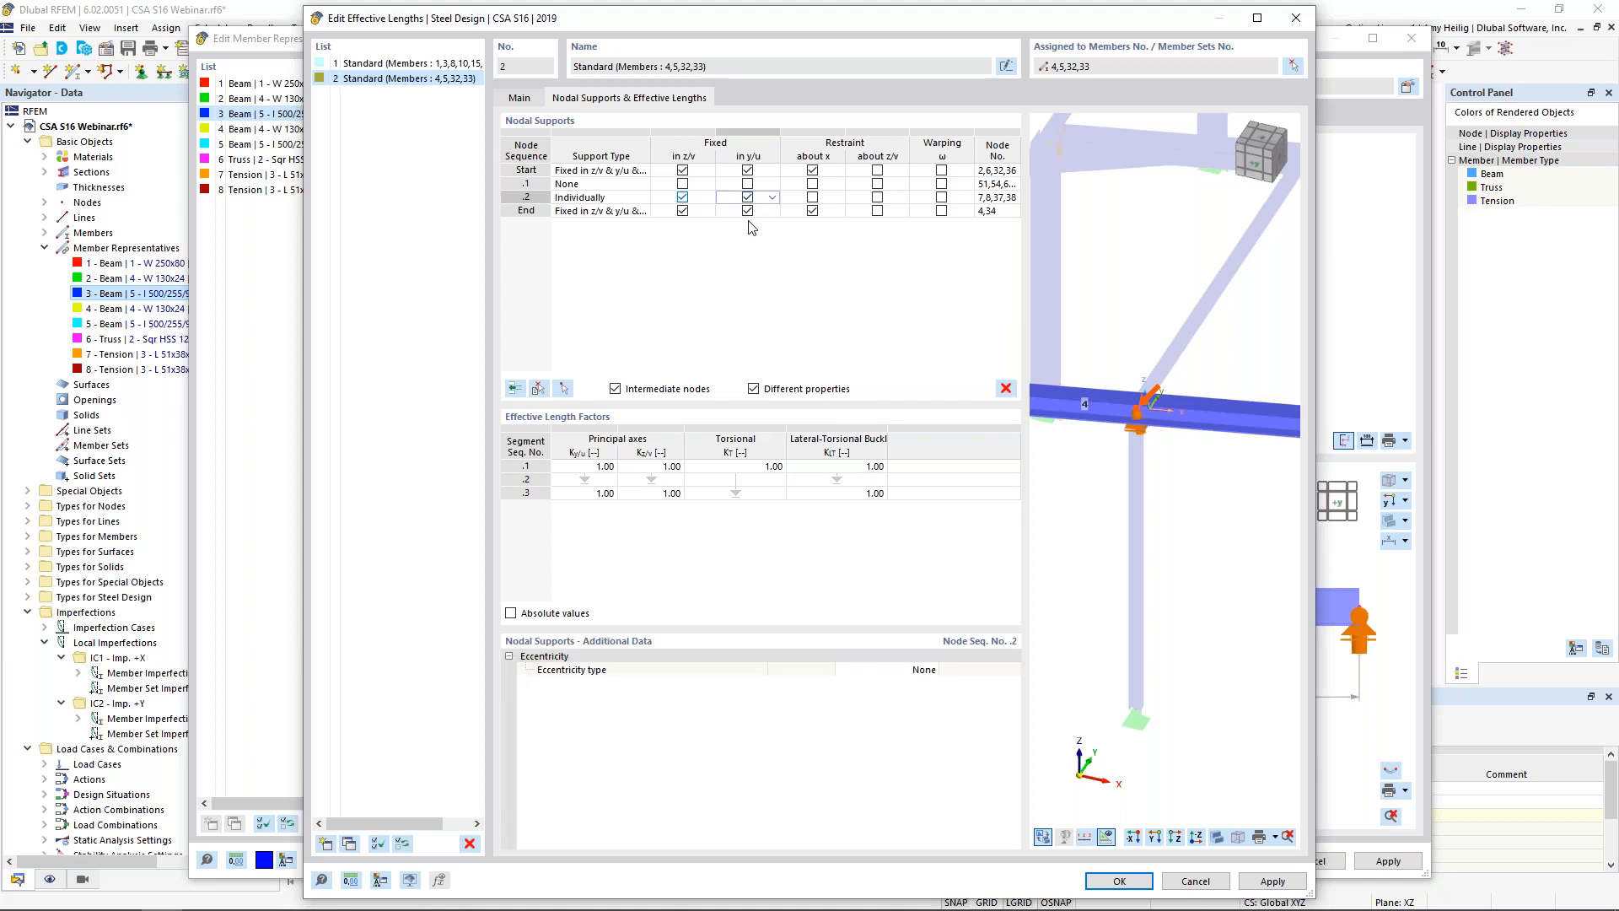
- Release the restraint about x at the end node of effective lengths 2, keeping it fixed in z/v and y/u
{"action": "middle_click_drag", "start_coordinate": [1228, 502], "coordinate": [1125, 483]}
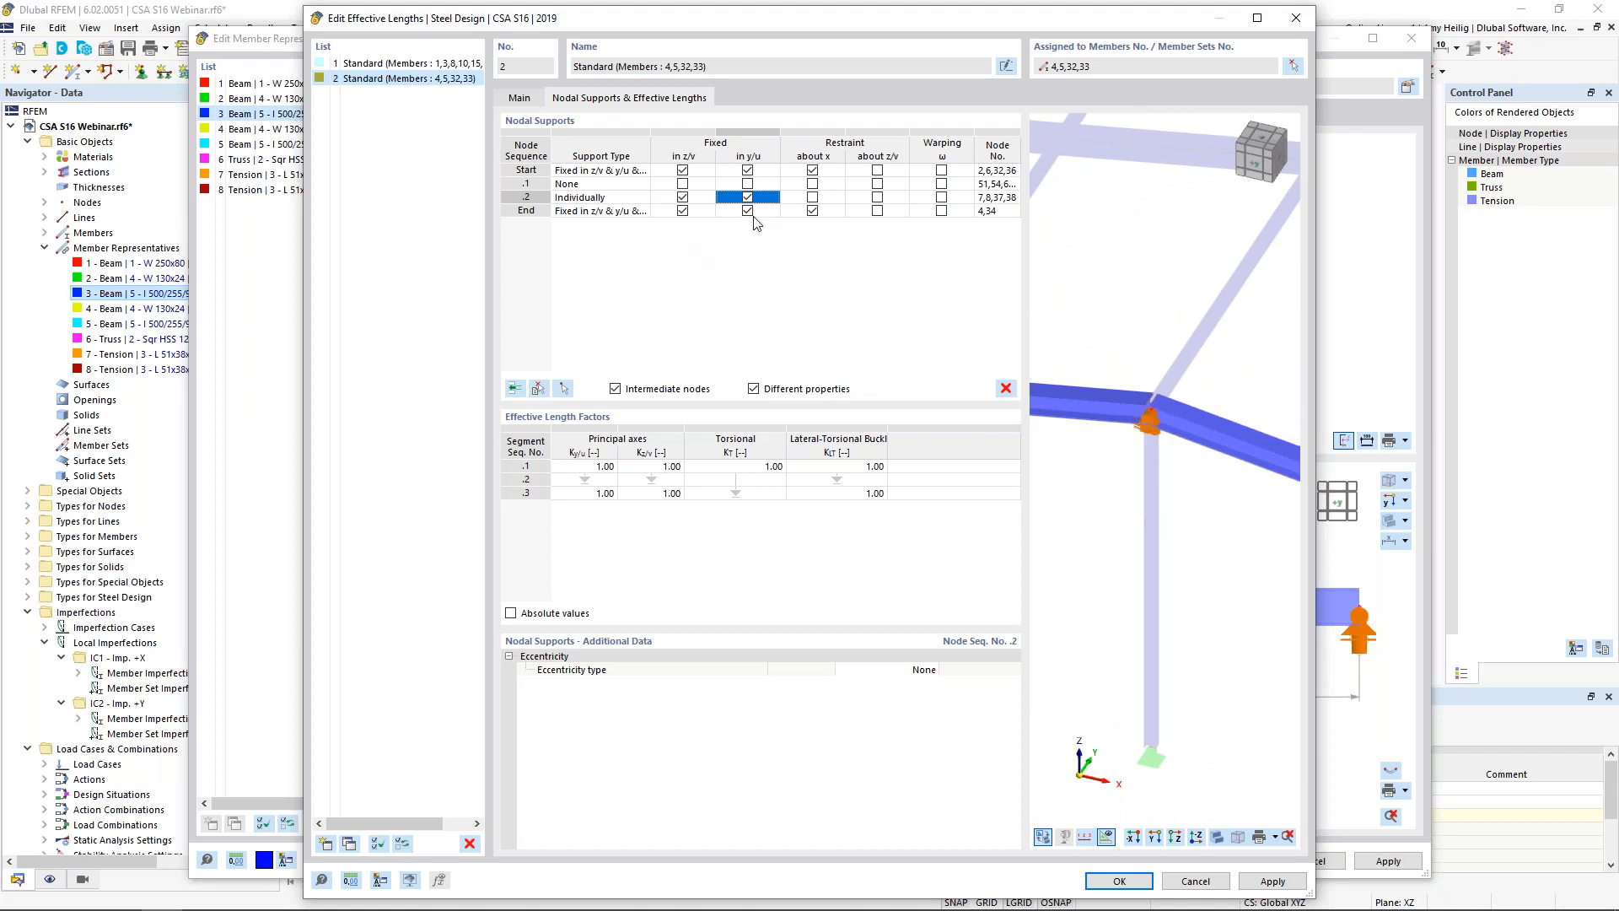
{"action": "left_click", "coordinate": [811, 212]}
{"action": "left_click", "coordinate": [811, 212]}
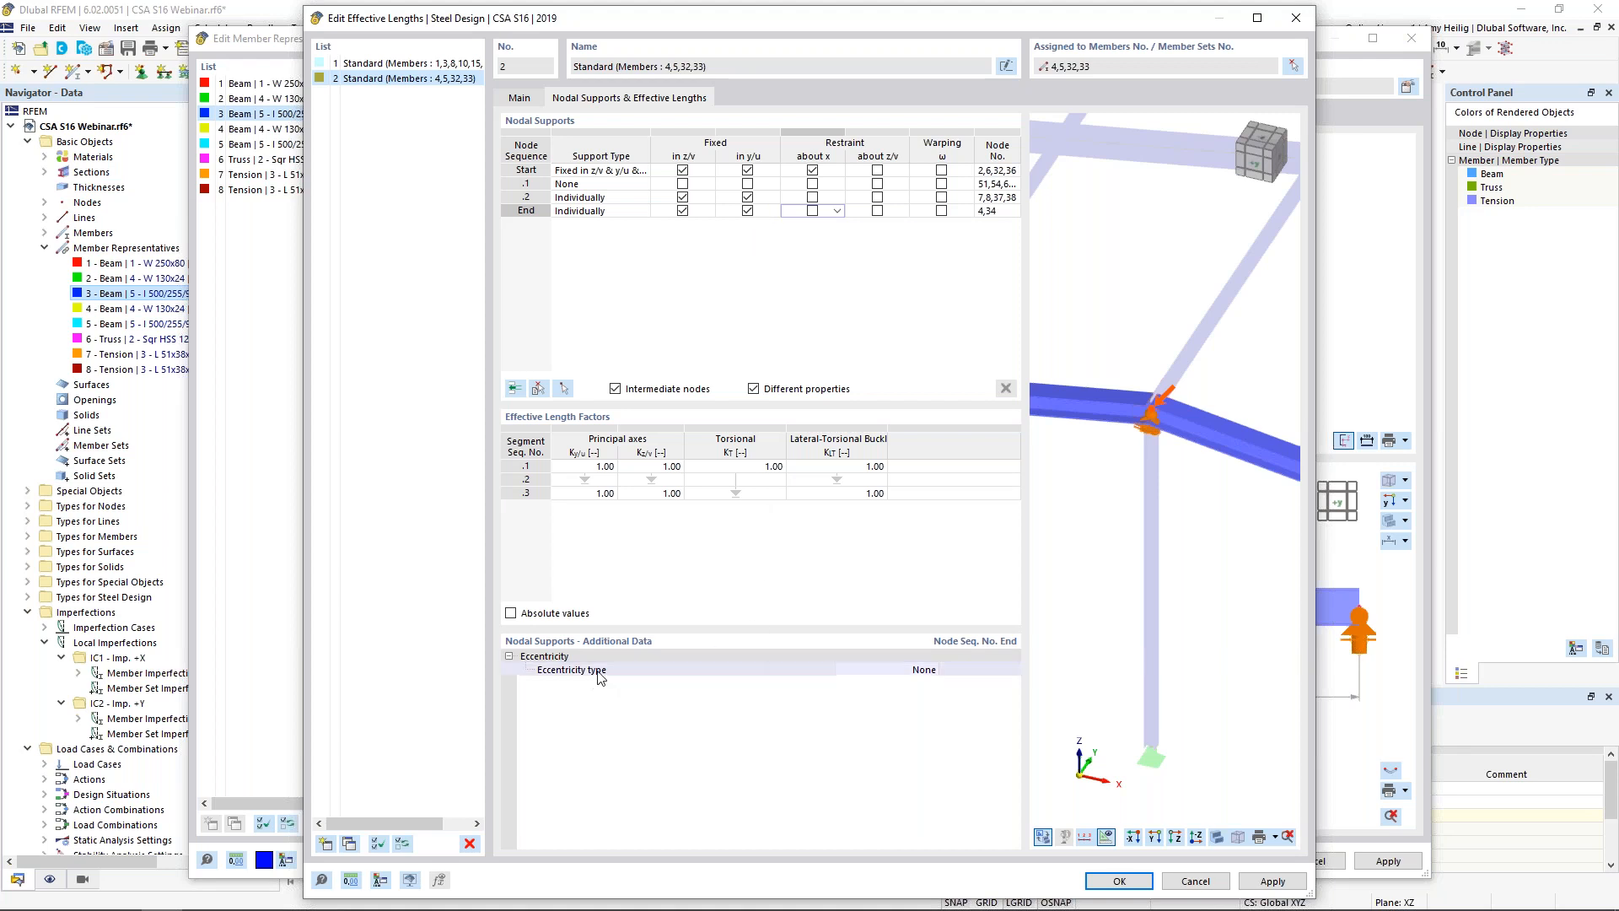
- Keep the end support's eccentricity type at None, and accept effective lengths 2 and member representative 3
{"action": "left_click", "coordinate": [899, 672]}
{"action": "left_click", "coordinate": [932, 671]}
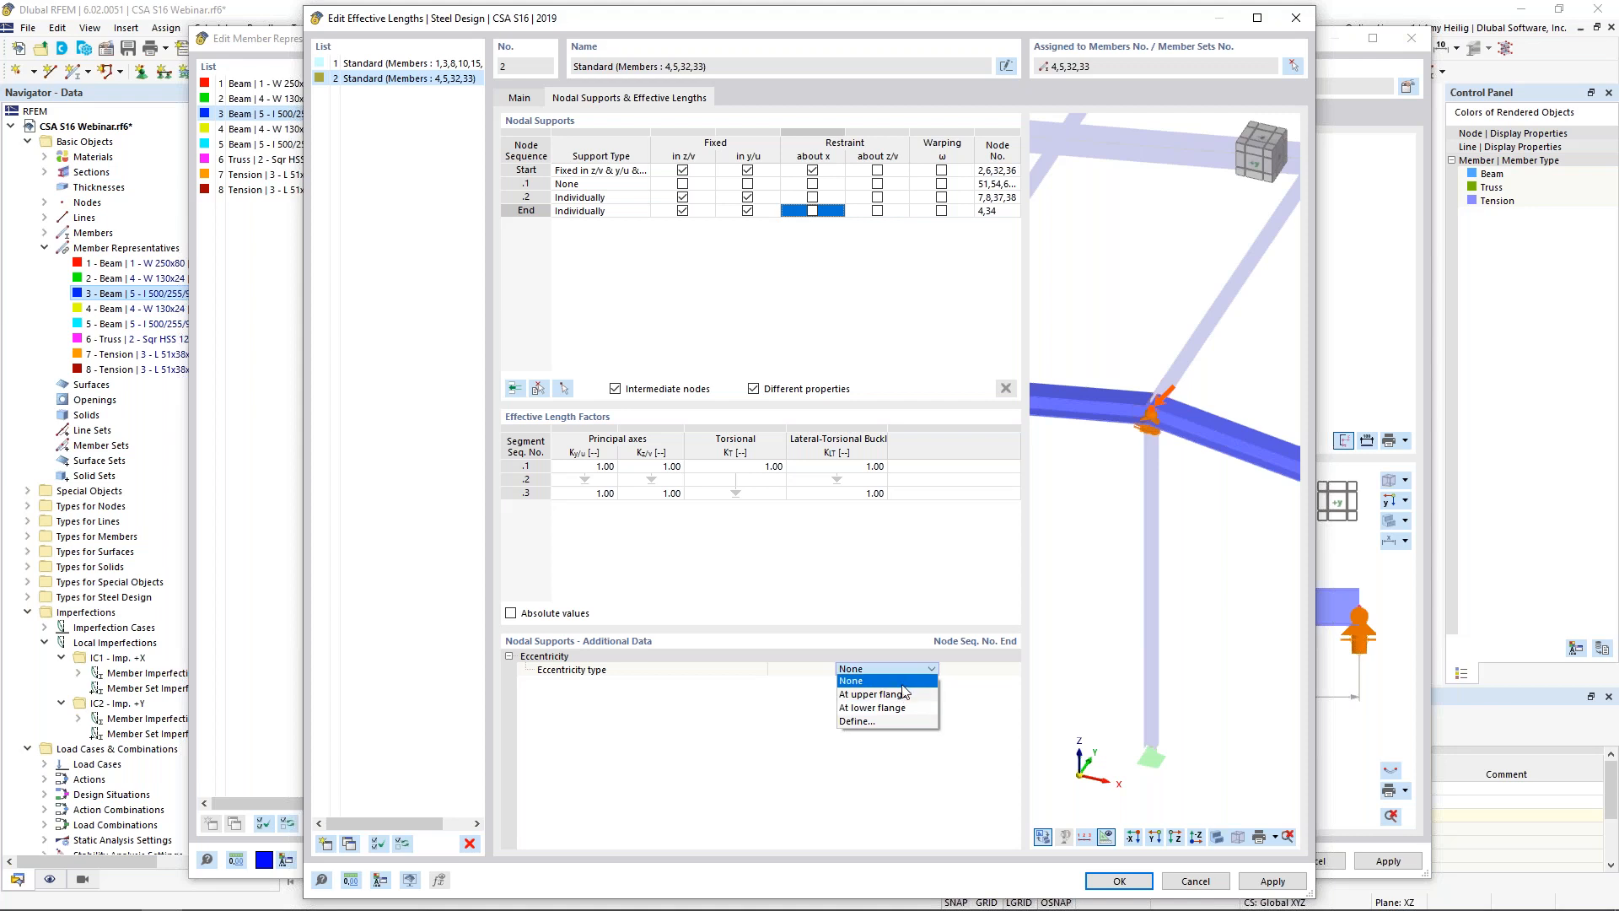
{"action": "left_click", "coordinate": [962, 696]}
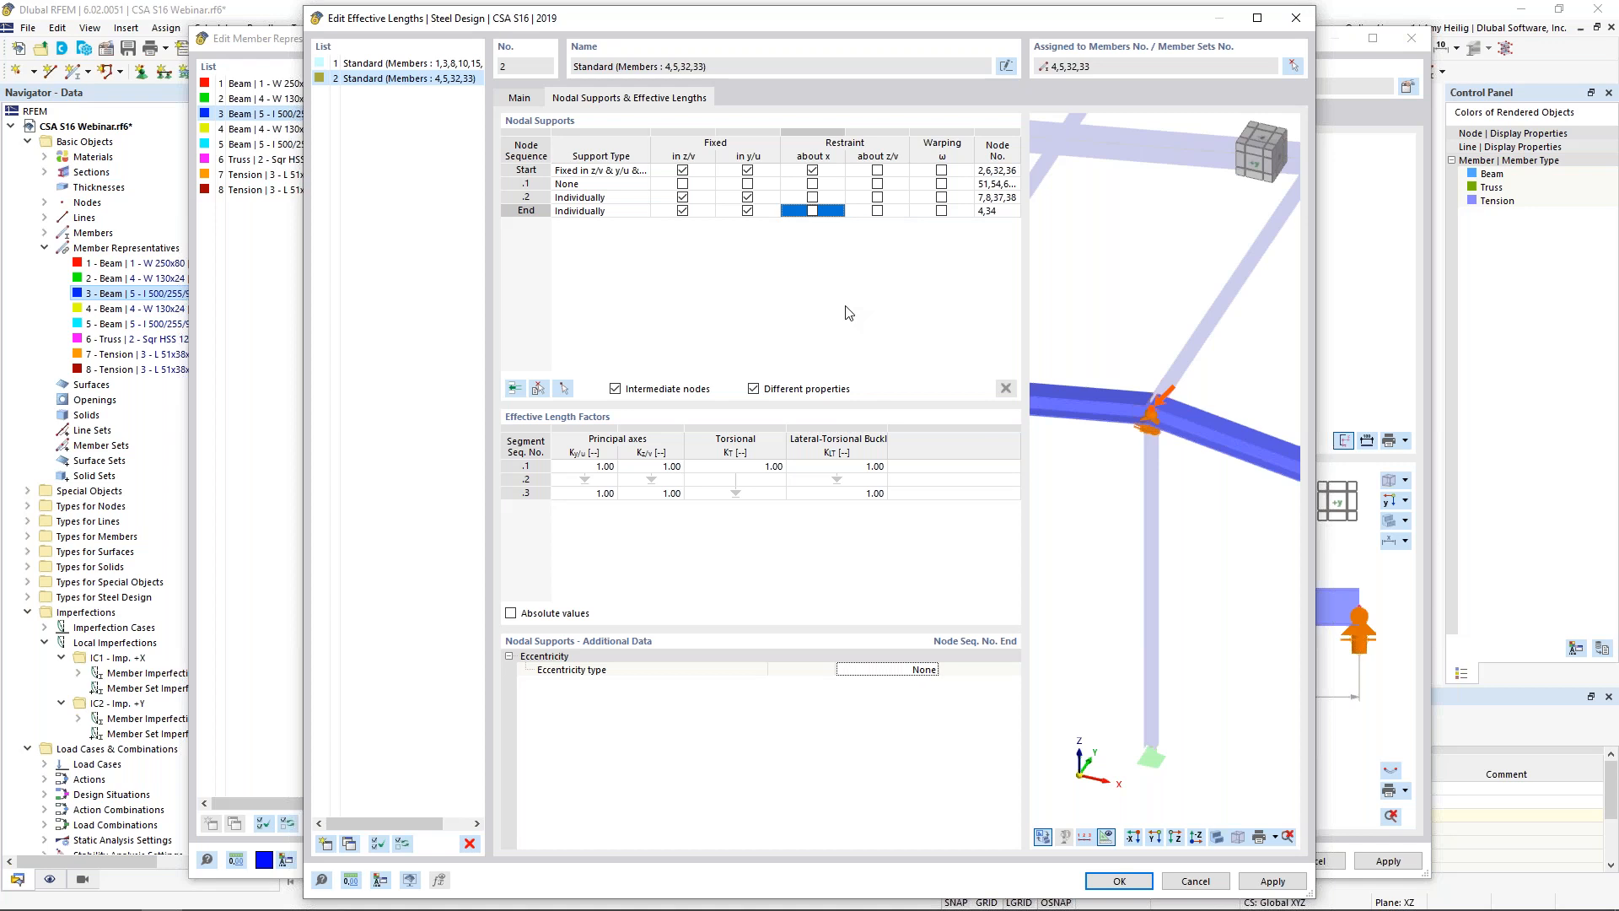
{"action": "left_click", "coordinate": [1107, 884]}
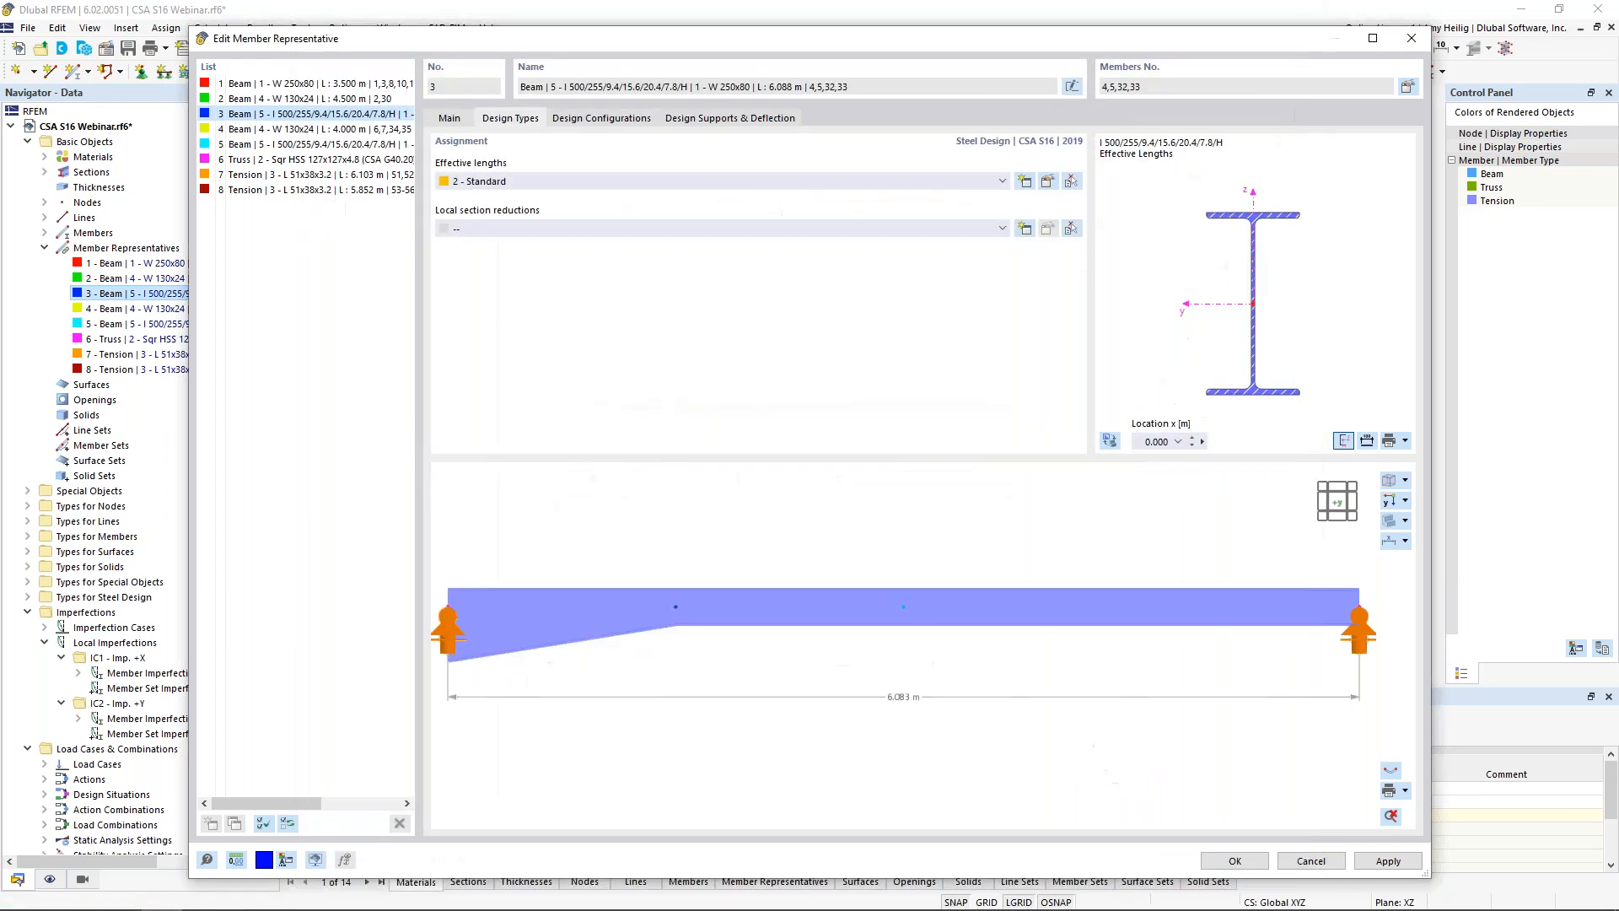
{"action": "left_click", "coordinate": [1214, 862]}
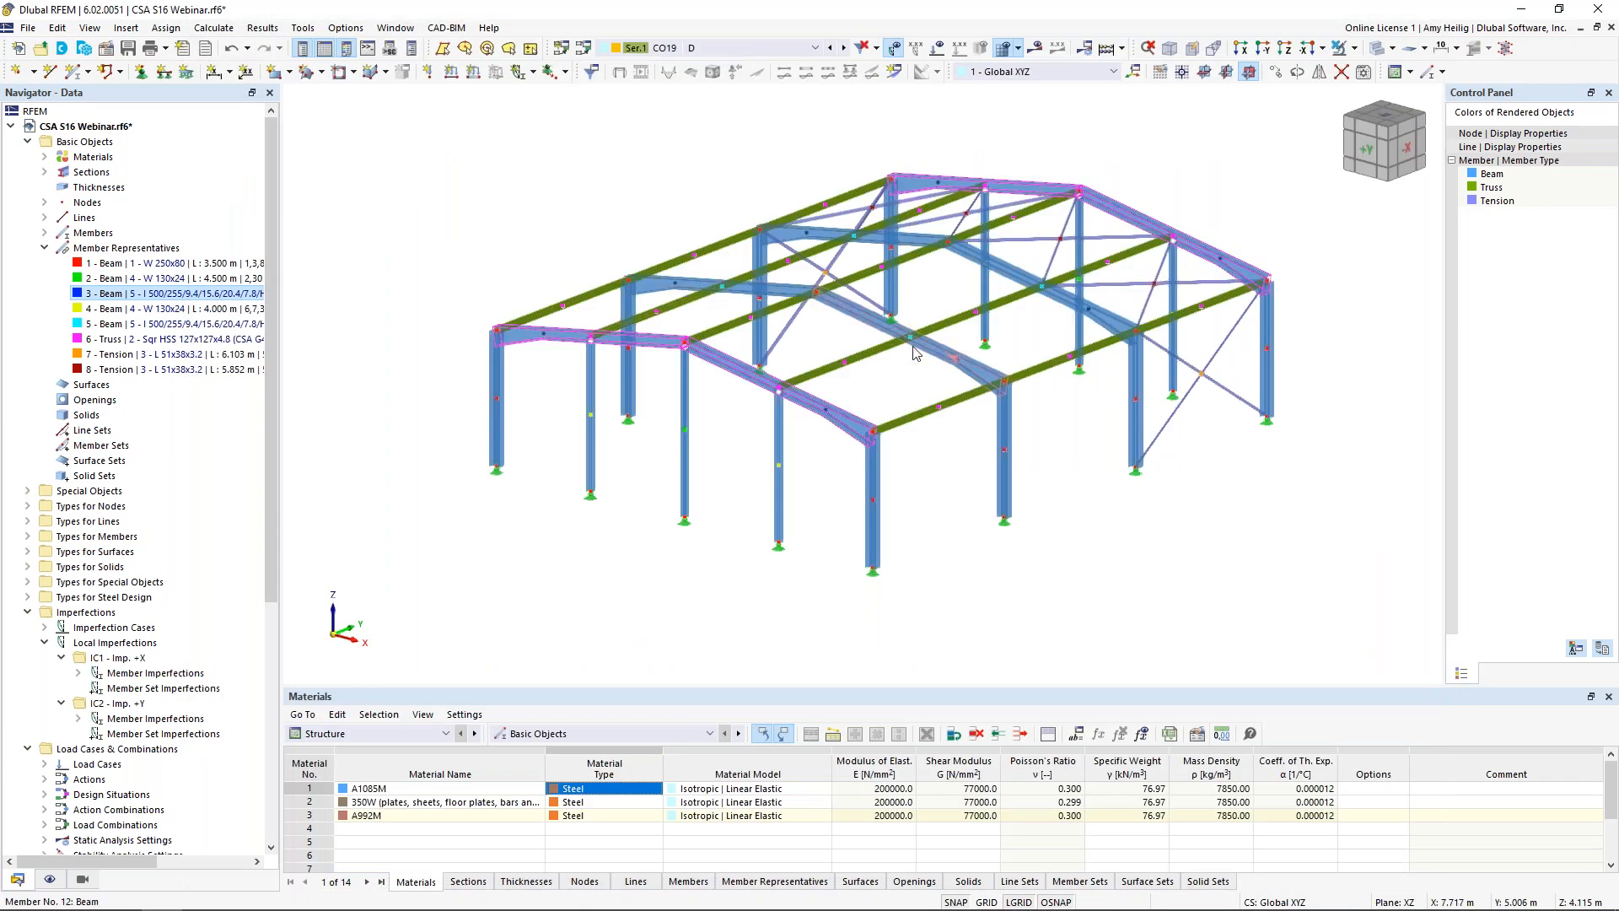
- Open member representative 5, the 6.088 m tapered interior beam, and activate design properties for its members 11,12,18,19
{"action": "left_click", "coordinate": [105, 327]}
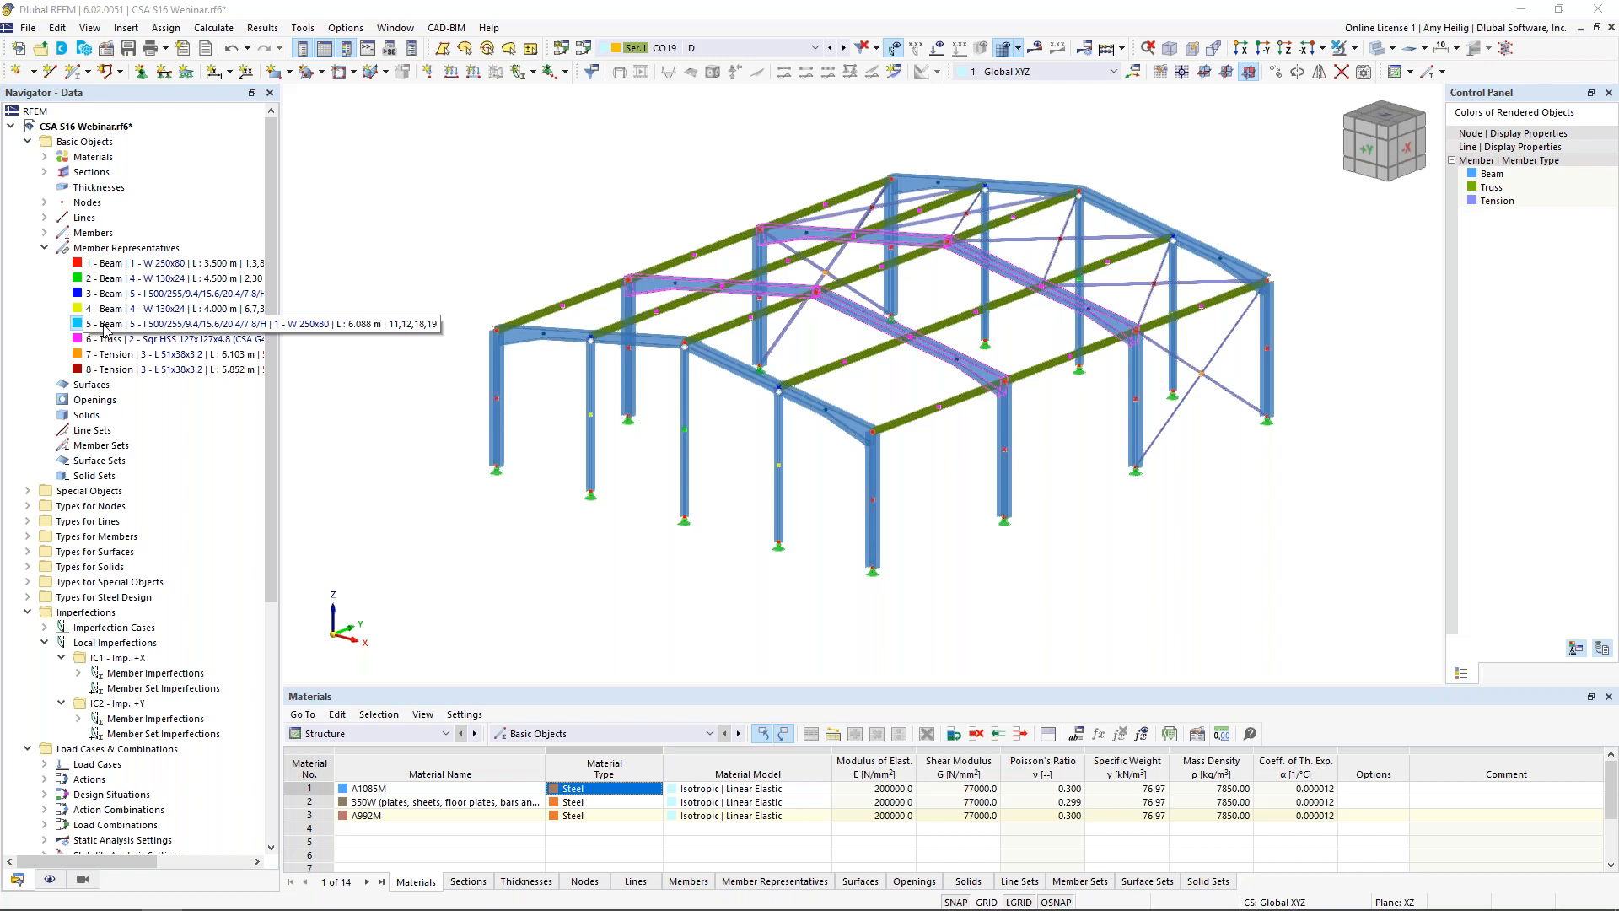
{"action": "double_click", "coordinate": [104, 328]}
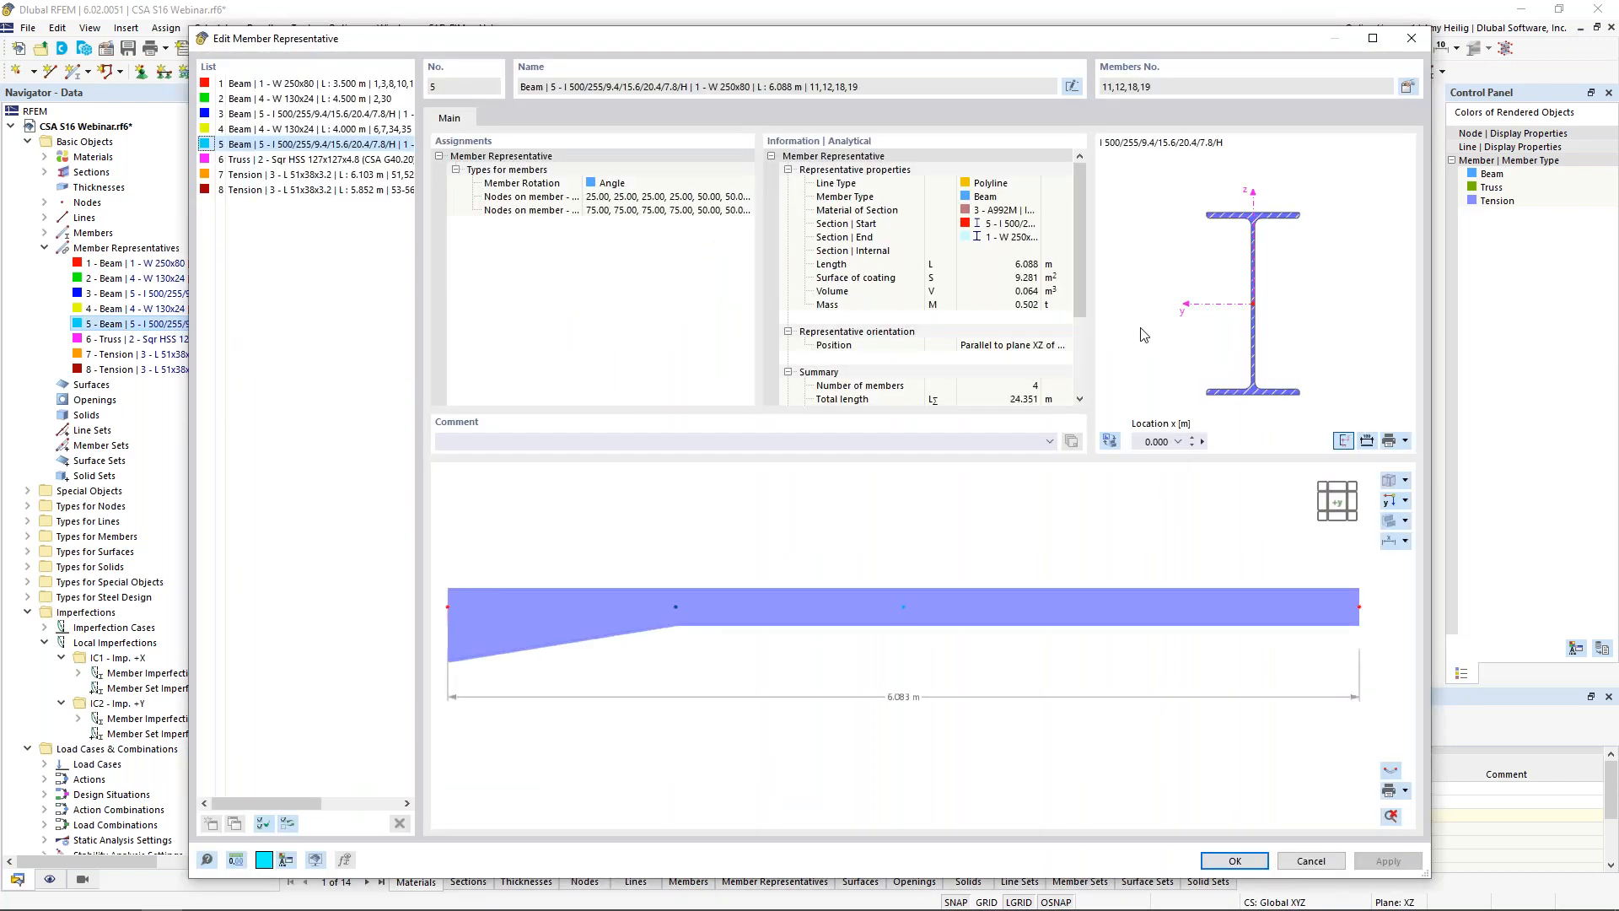
{"action": "left_click", "coordinate": [1408, 87]}
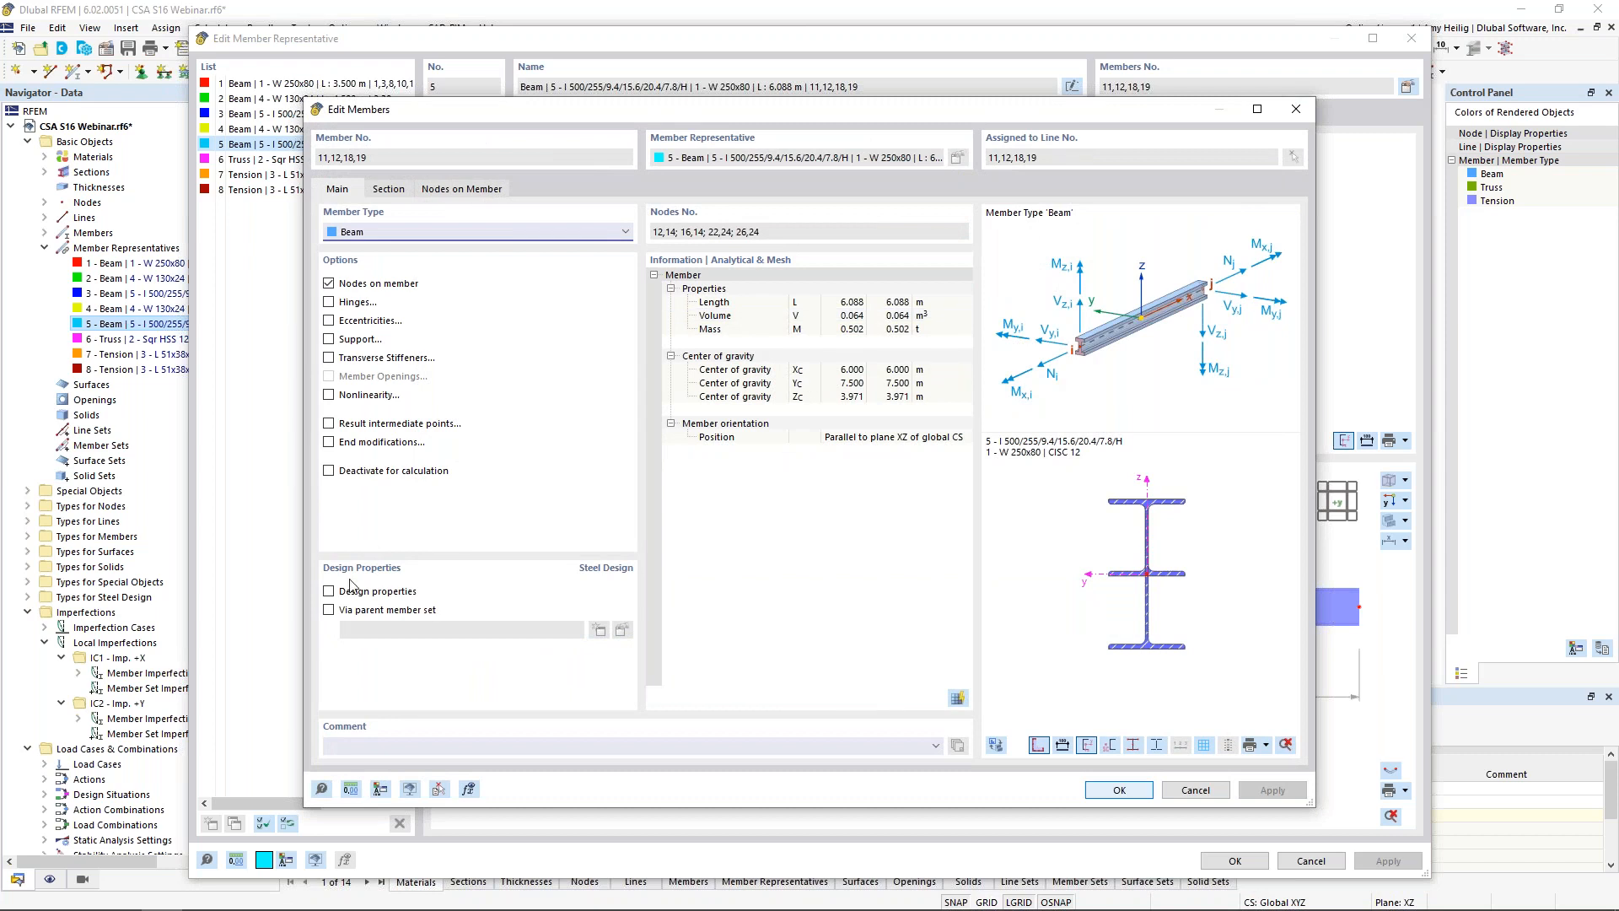
{"action": "left_click", "coordinate": [329, 591]}
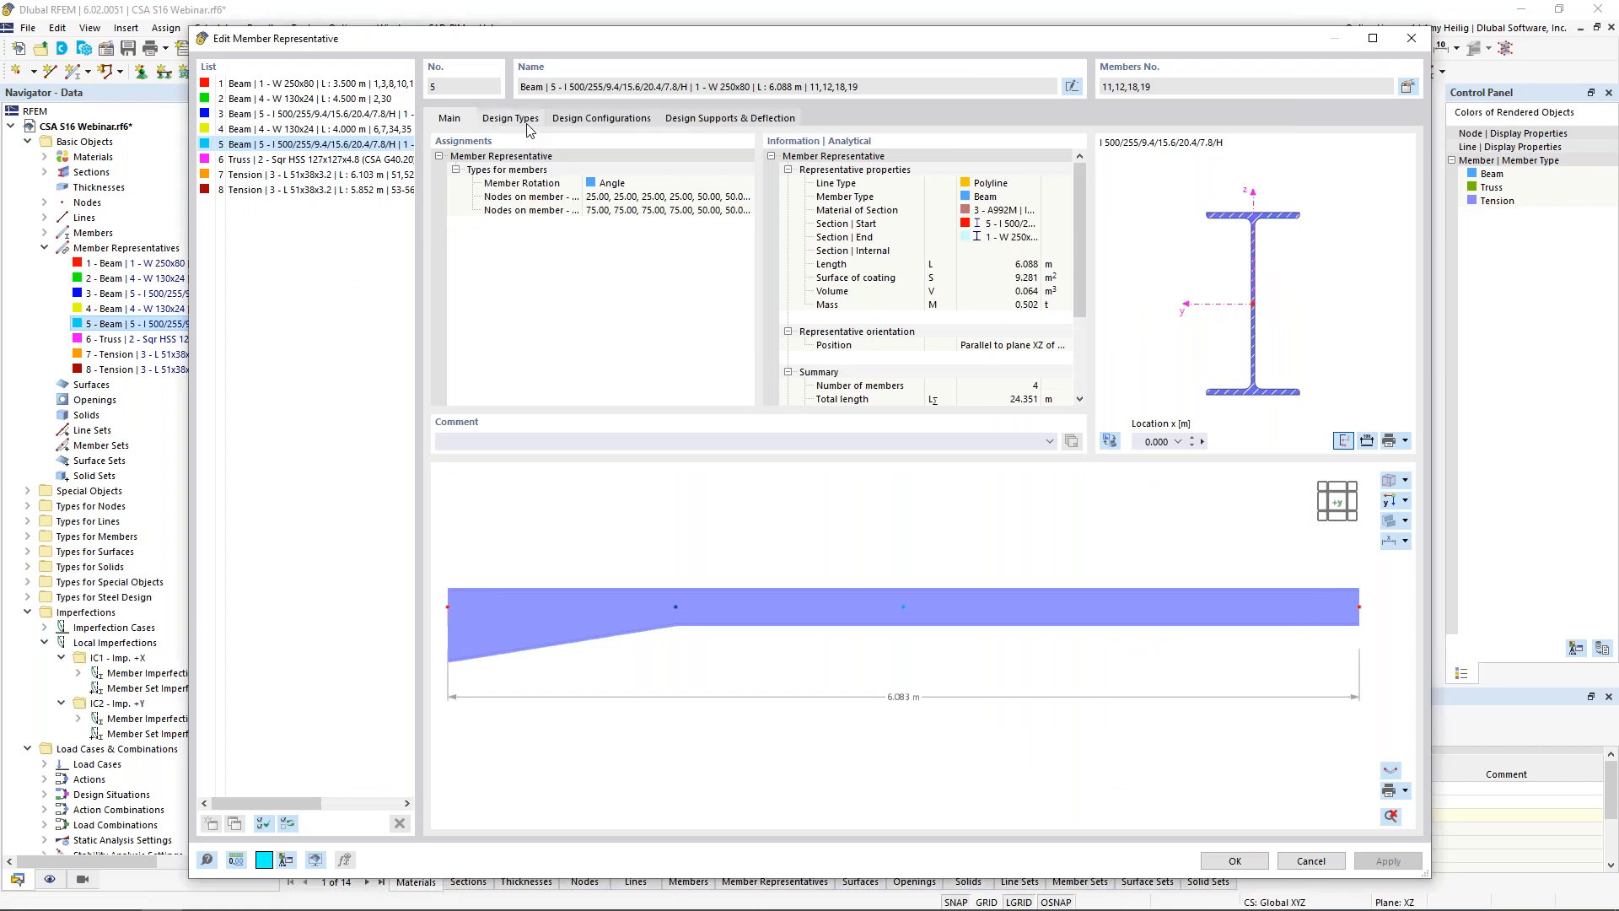
- Create new effective lengths for member representative 5 with all four buckling checks and the eigenvalue method
{"action": "left_click", "coordinate": [521, 123]}
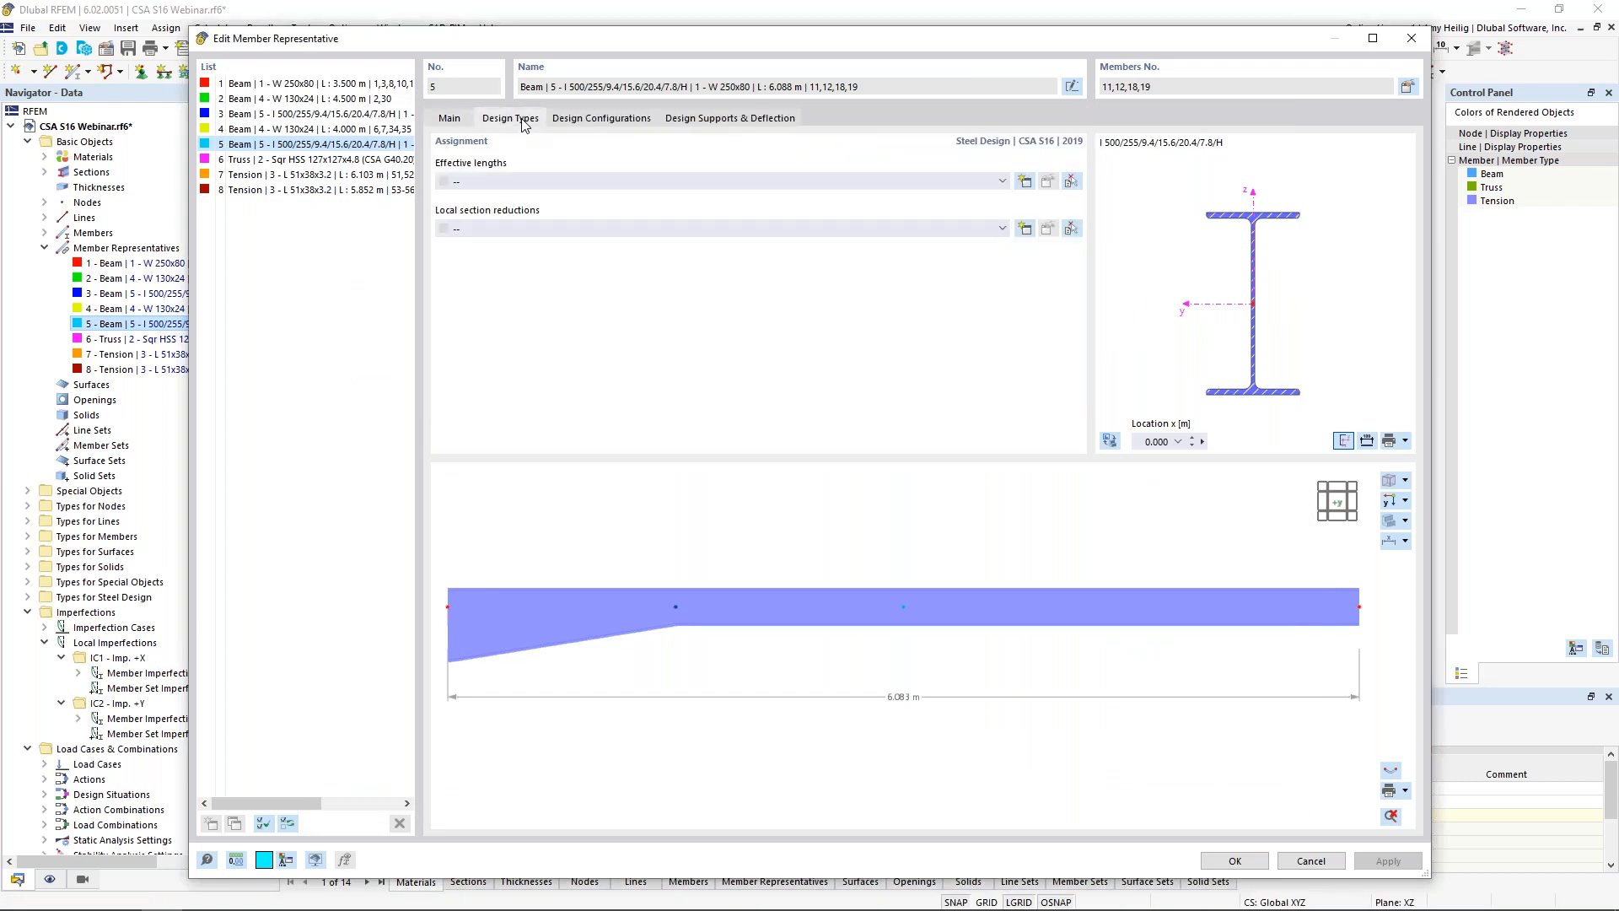
{"action": "left_click", "coordinate": [1025, 182]}
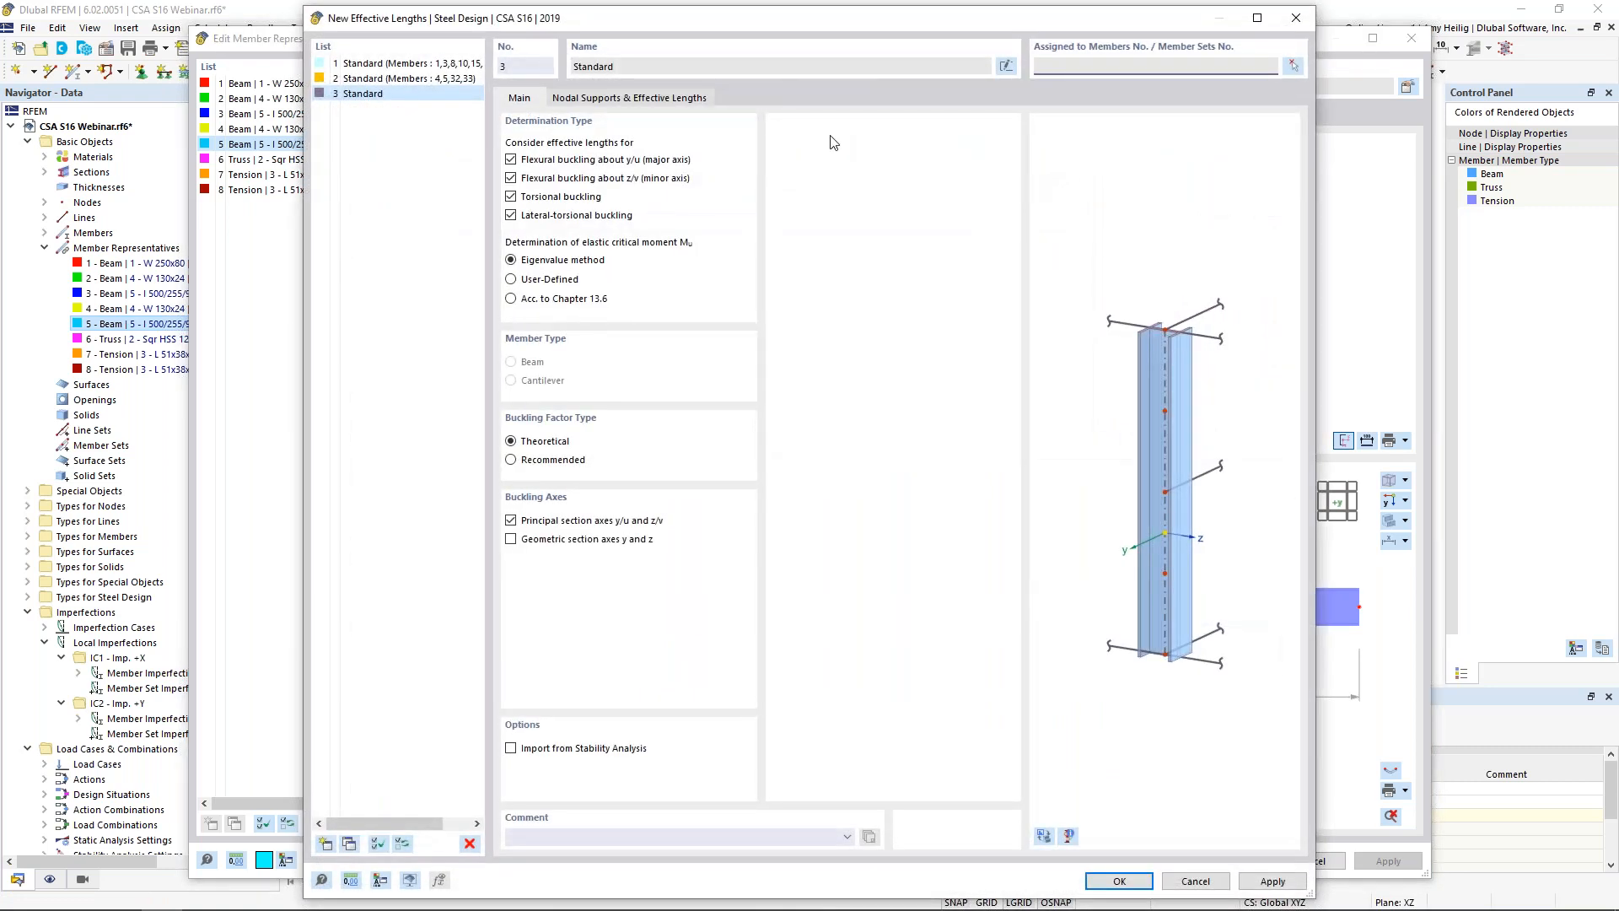
{"action": "left_click", "coordinate": [1119, 882]}
- Open effective lengths 3 of members 11,12,18,19 for editing, enable intermediate nodes and add nodes .1 and .2 to the nodal supports
{"action": "left_click", "coordinate": [1048, 182]}
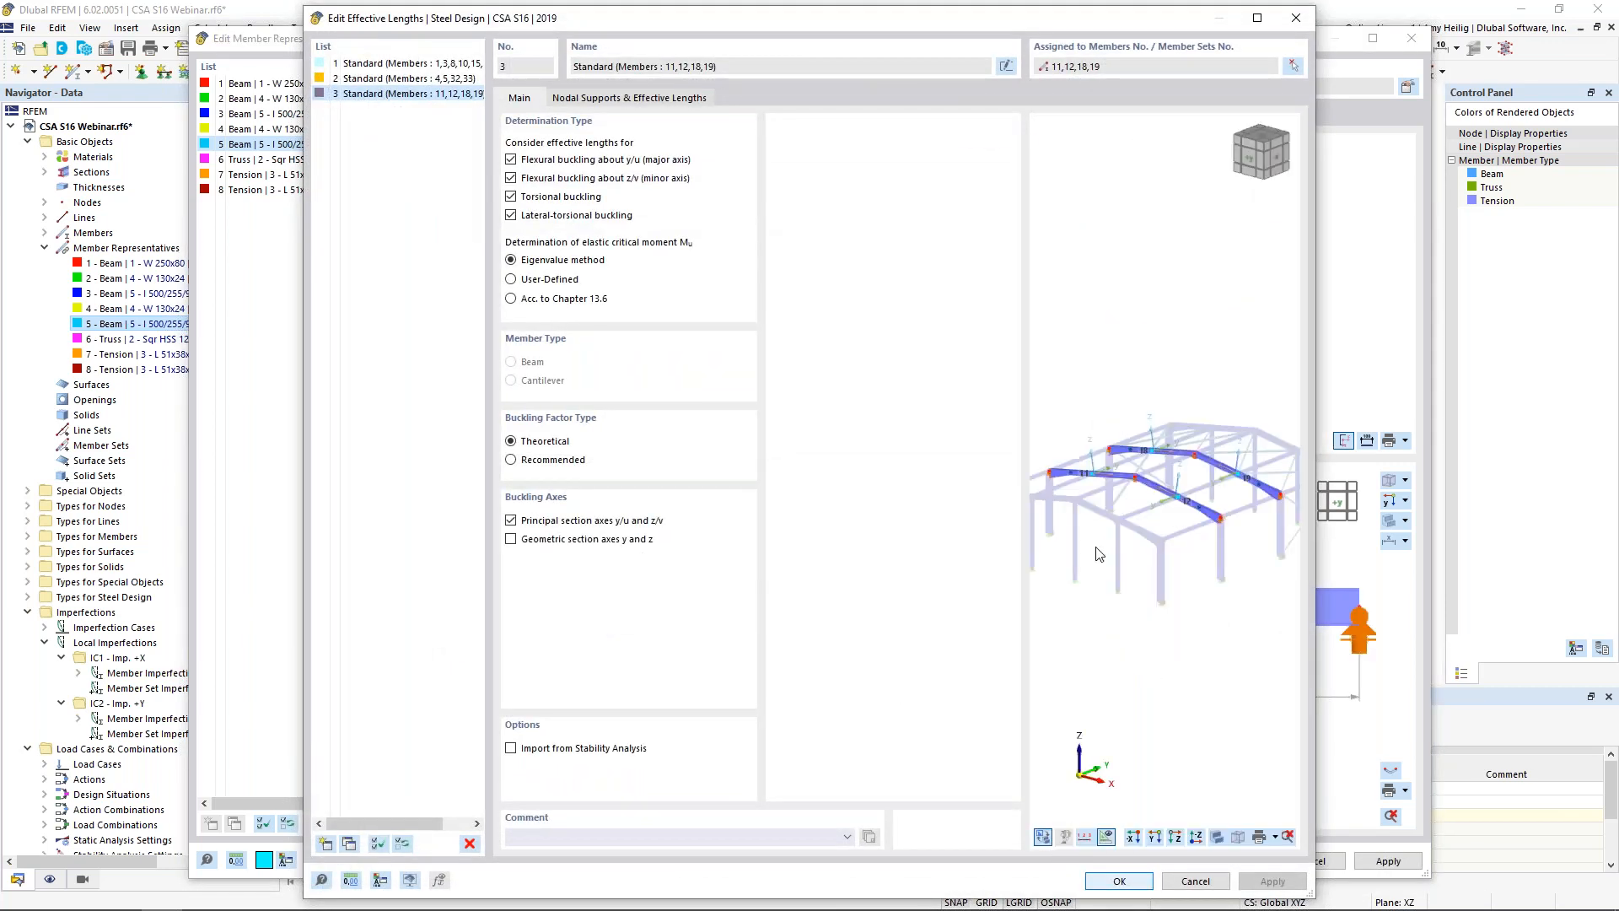
{"action": "scroll", "coordinate": [1075, 474], "scroll_direction": "up", "scroll_amount": 5}
{"action": "middle_click_drag", "start_coordinate": [1080, 491], "coordinate": [1169, 423]}
{"action": "scroll", "coordinate": [1161, 483], "scroll_direction": "down", "scroll_amount": 1}
{"action": "middle_click_drag", "start_coordinate": [1161, 483], "coordinate": [1199, 524], "text": "ctrl"}
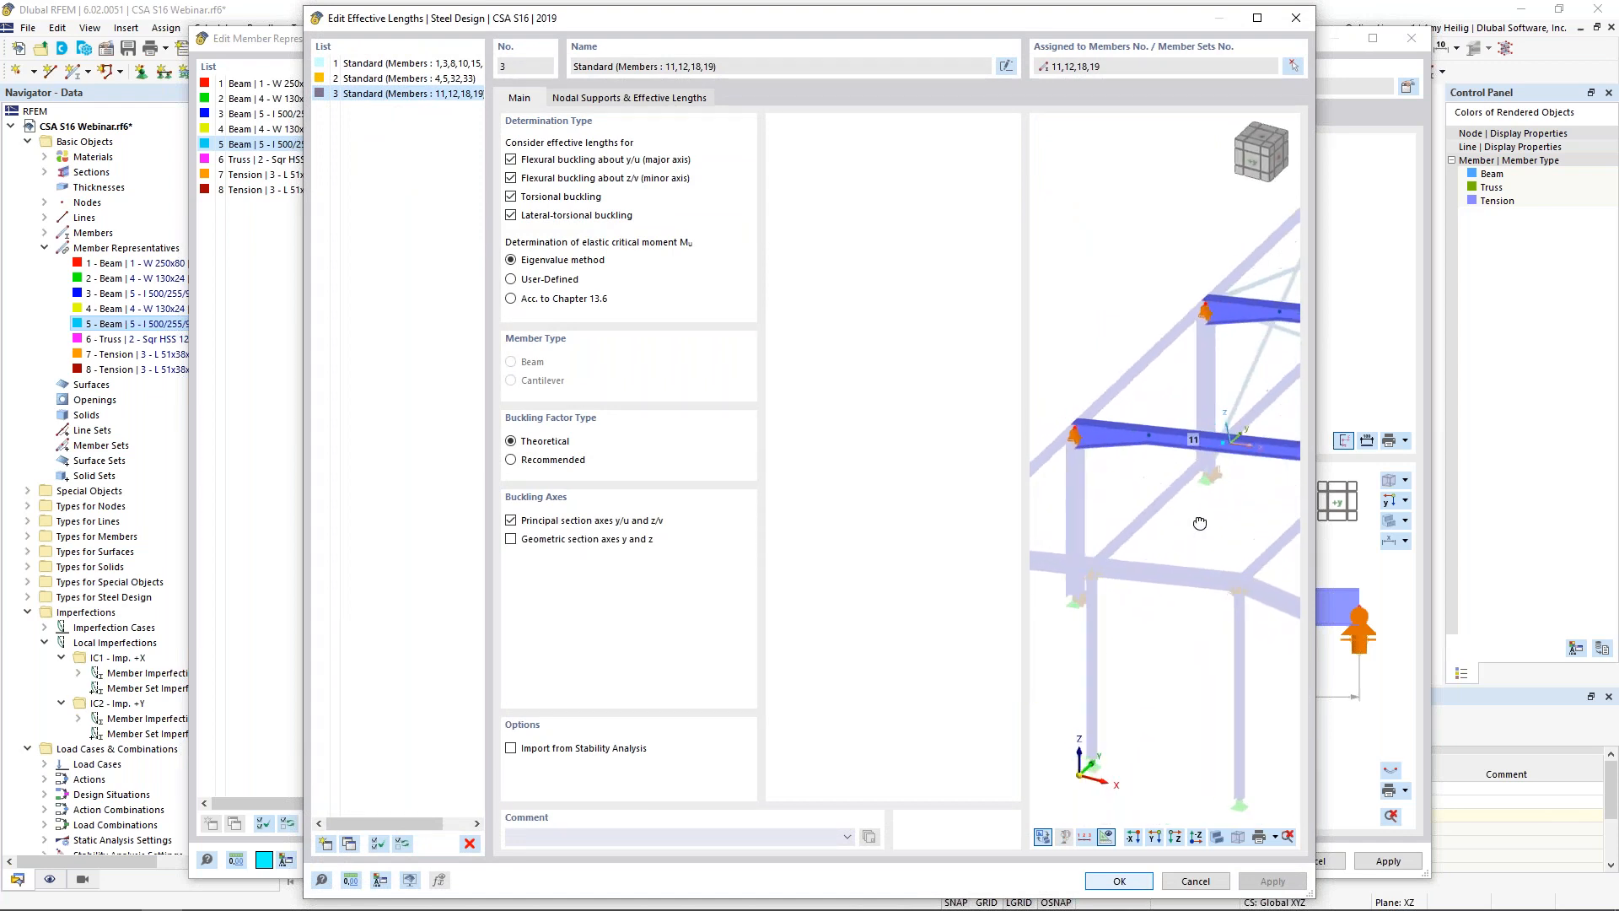
{"action": "left_click", "coordinate": [588, 100]}
{"action": "left_click", "coordinate": [614, 389]}
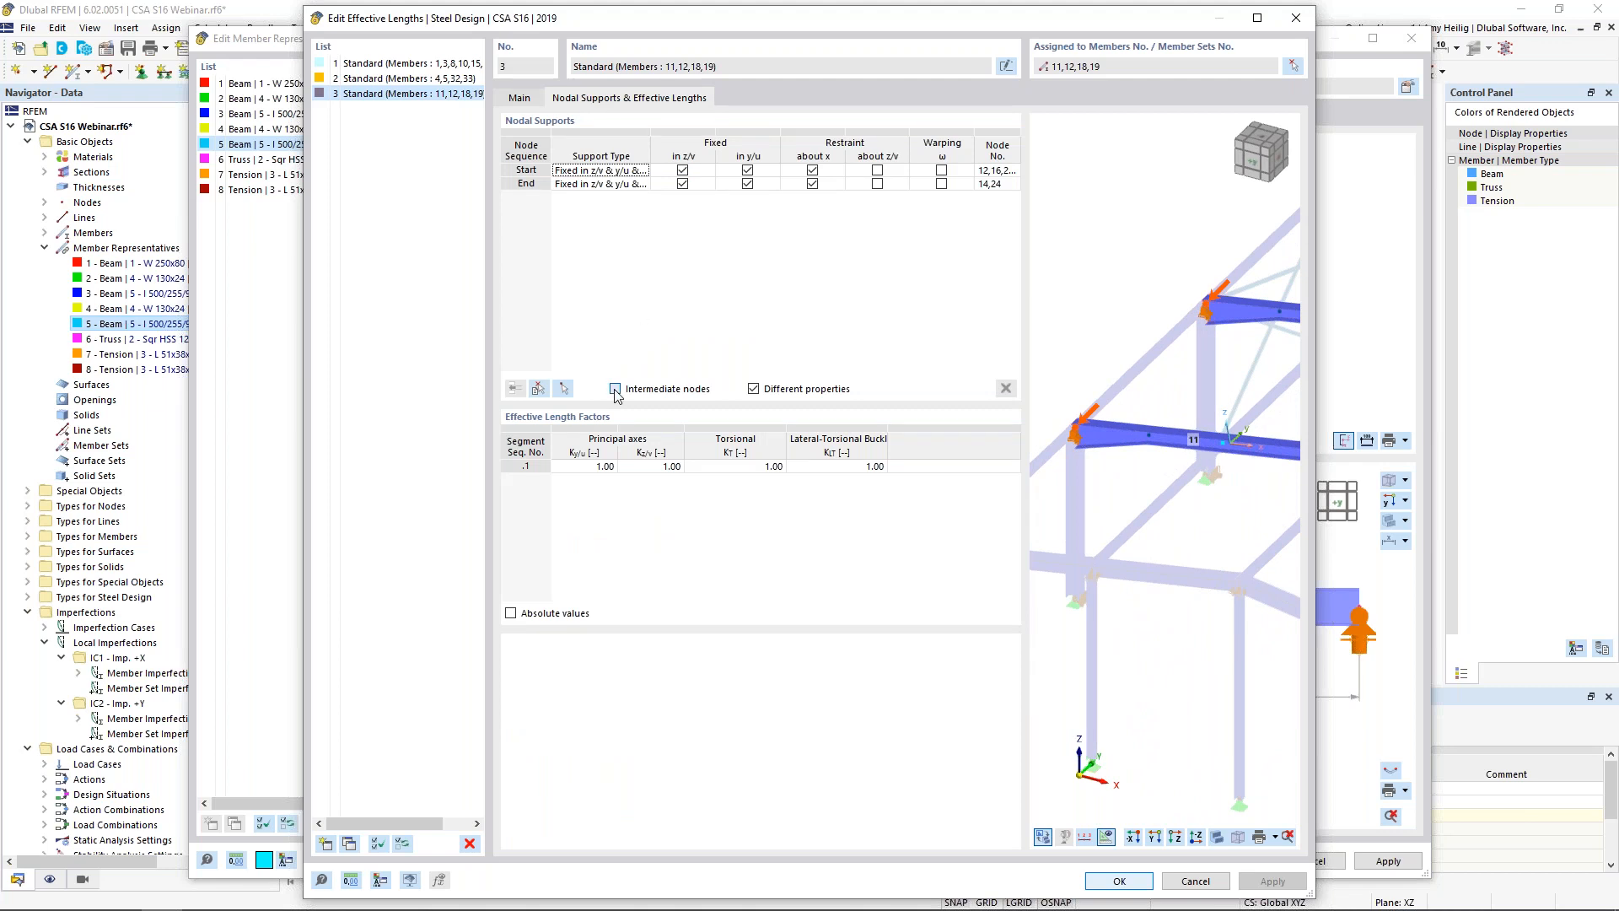
{"action": "left_click", "coordinate": [539, 389]}
{"action": "left_click", "coordinate": [674, 282]}
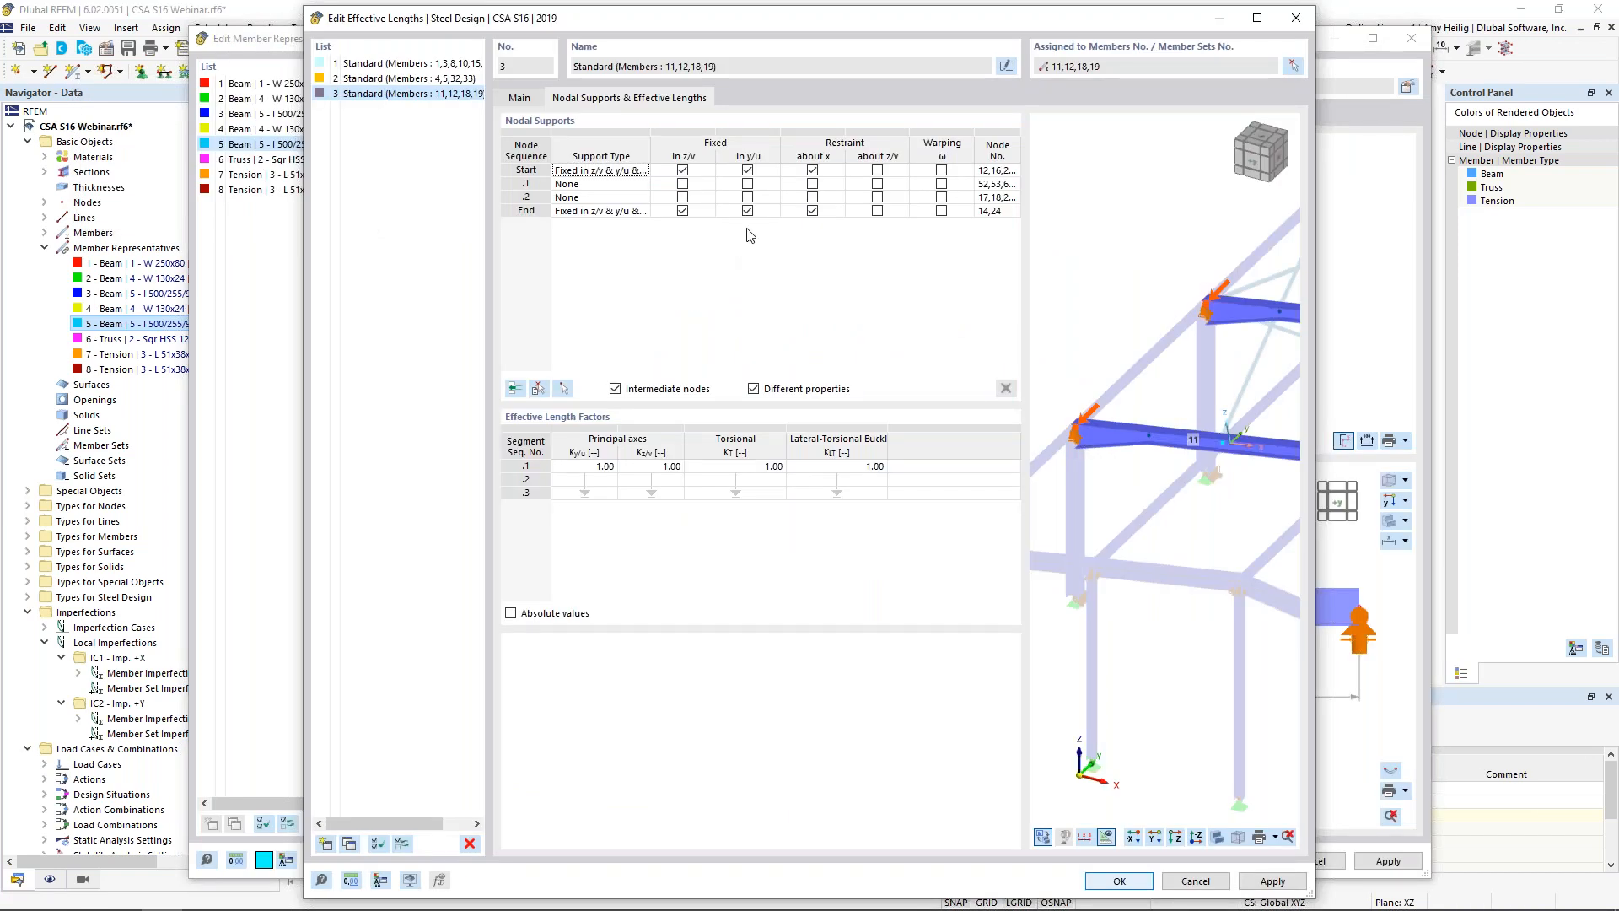
- Fix intermediate node .2 of effective lengths 3 in y/u only, leaving node .1 without support
{"action": "left_click", "coordinate": [707, 171]}
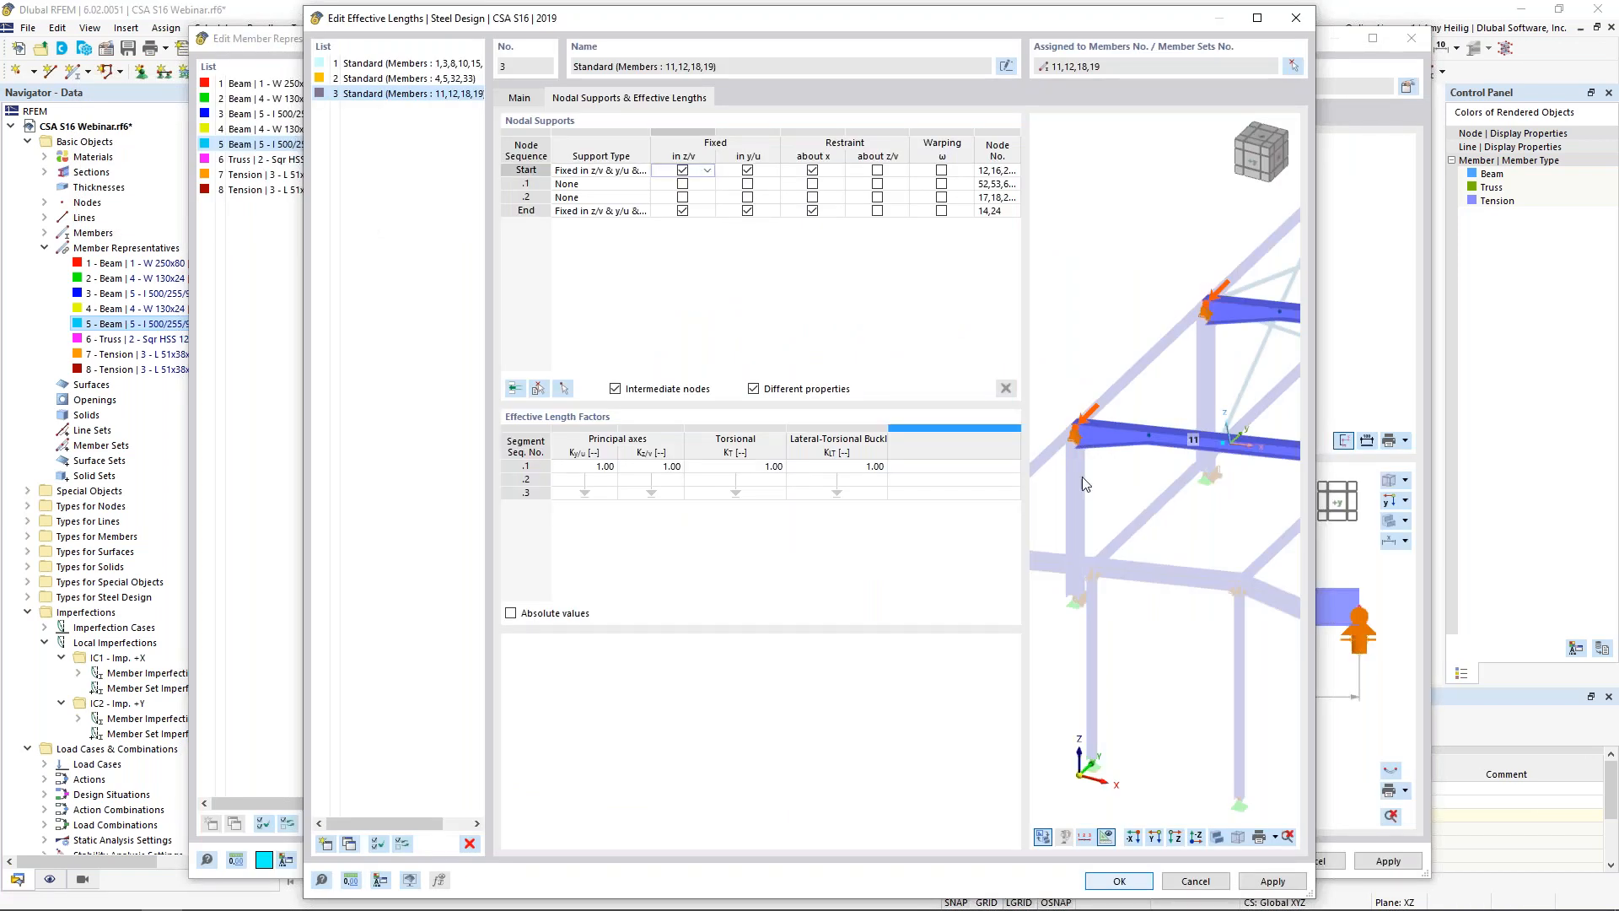
{"action": "scroll", "coordinate": [1093, 463], "scroll_direction": "up", "scroll_amount": 2}
{"action": "scroll", "coordinate": [1093, 463], "scroll_direction": "up", "scroll_amount": 1}
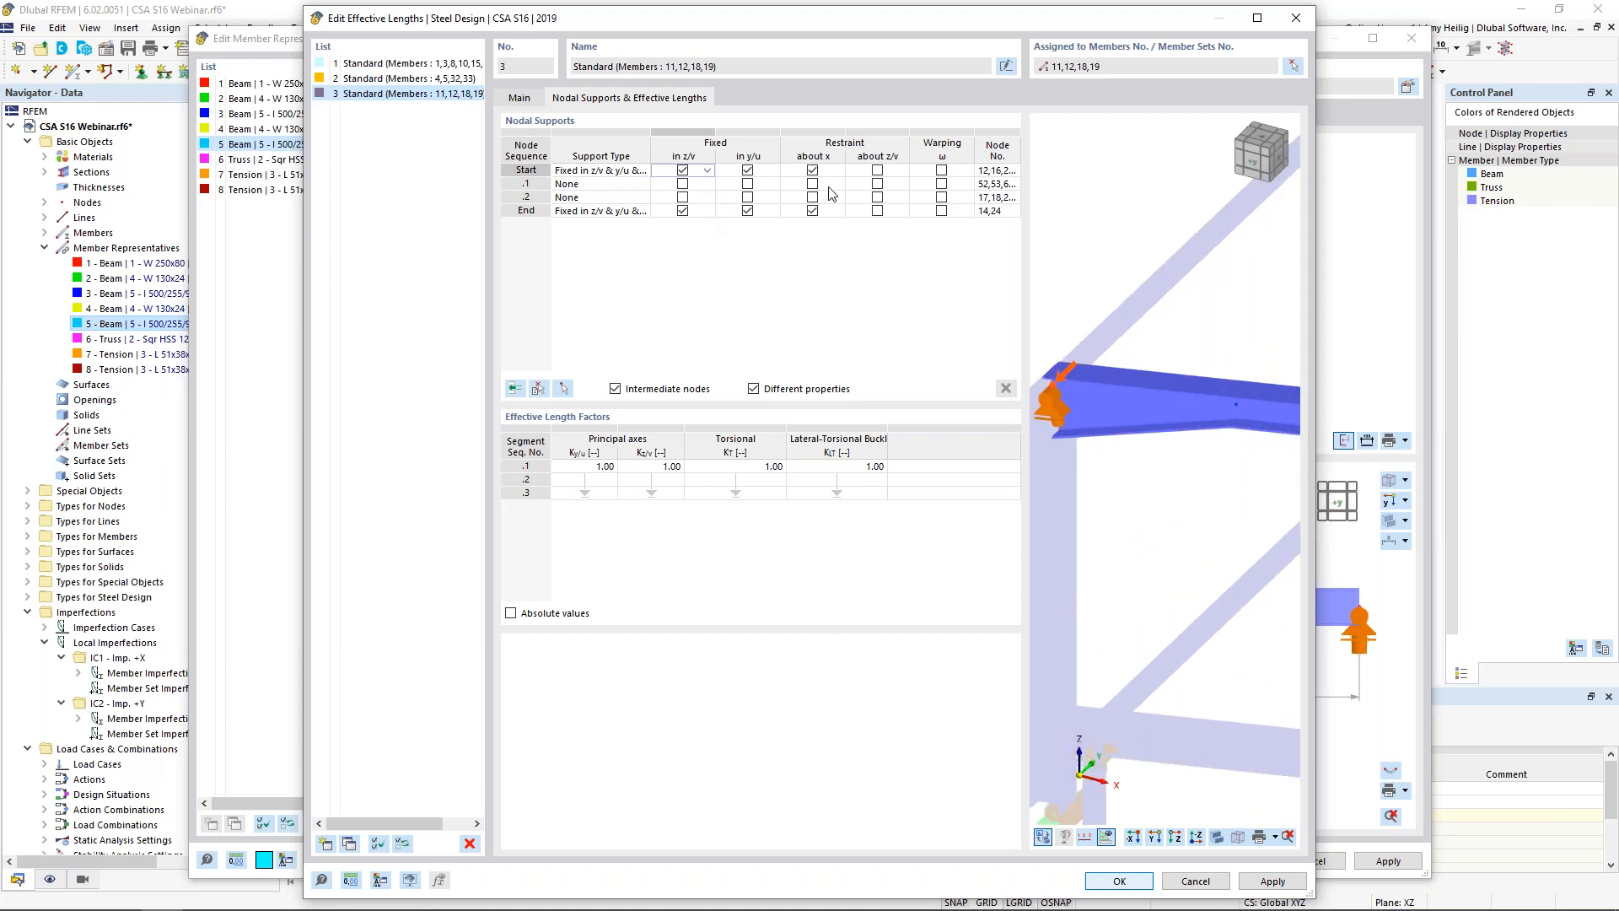
{"action": "scroll", "coordinate": [1162, 474], "scroll_direction": "down", "scroll_amount": 2}
{"action": "middle_click_drag", "start_coordinate": [1162, 474], "coordinate": [1076, 449]}
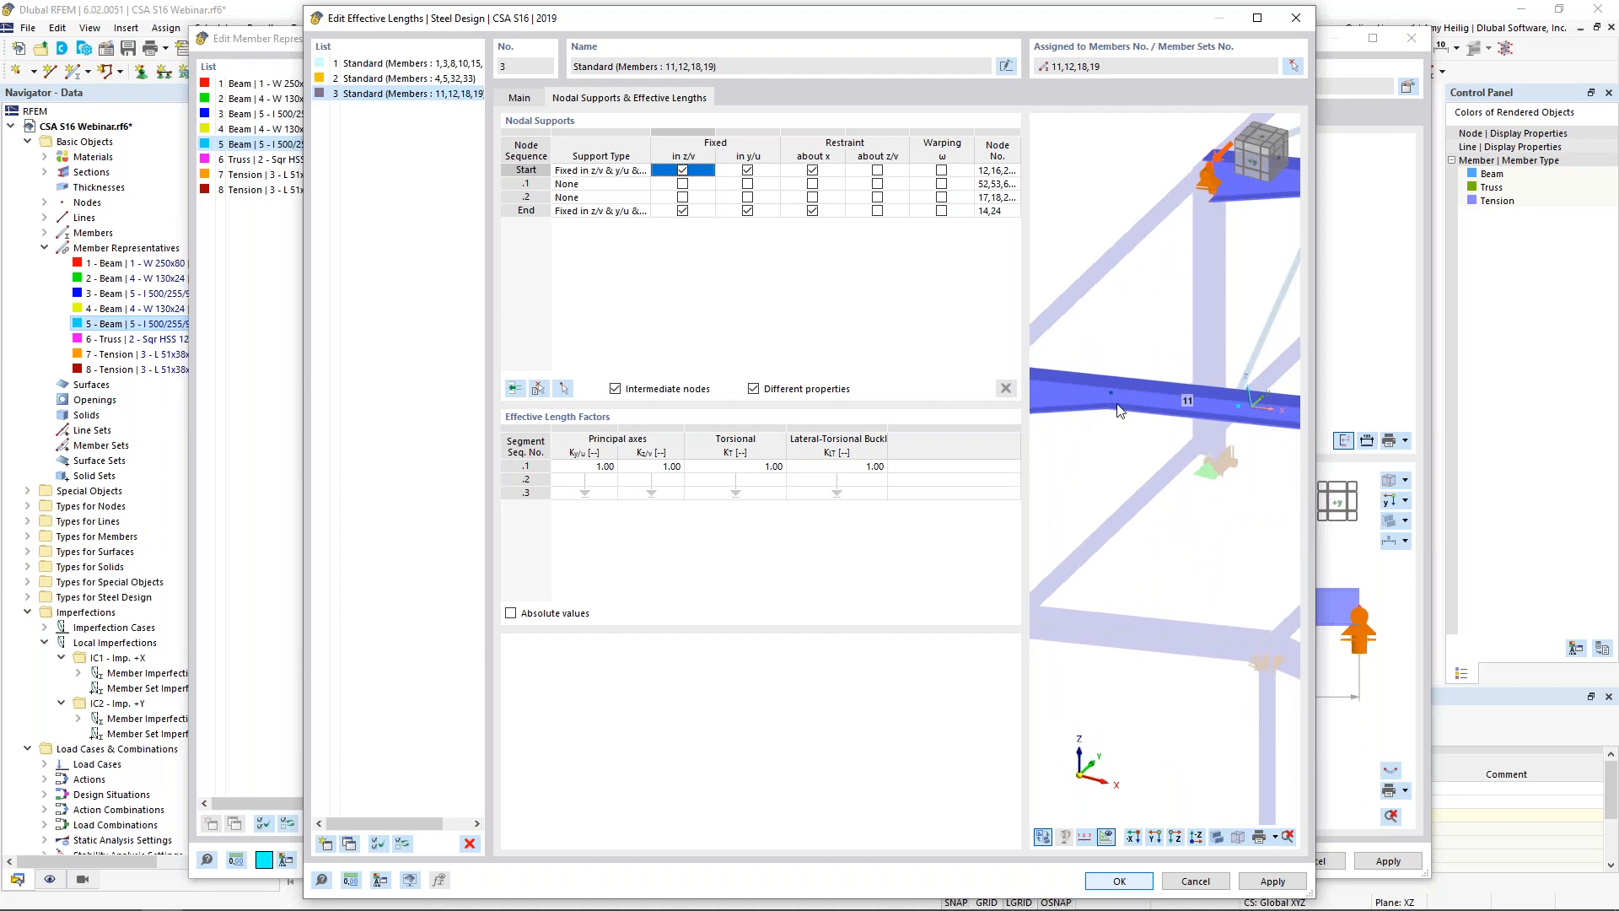
{"action": "middle_click_drag", "start_coordinate": [1225, 467], "coordinate": [1148, 445], "text": "ctrl"}
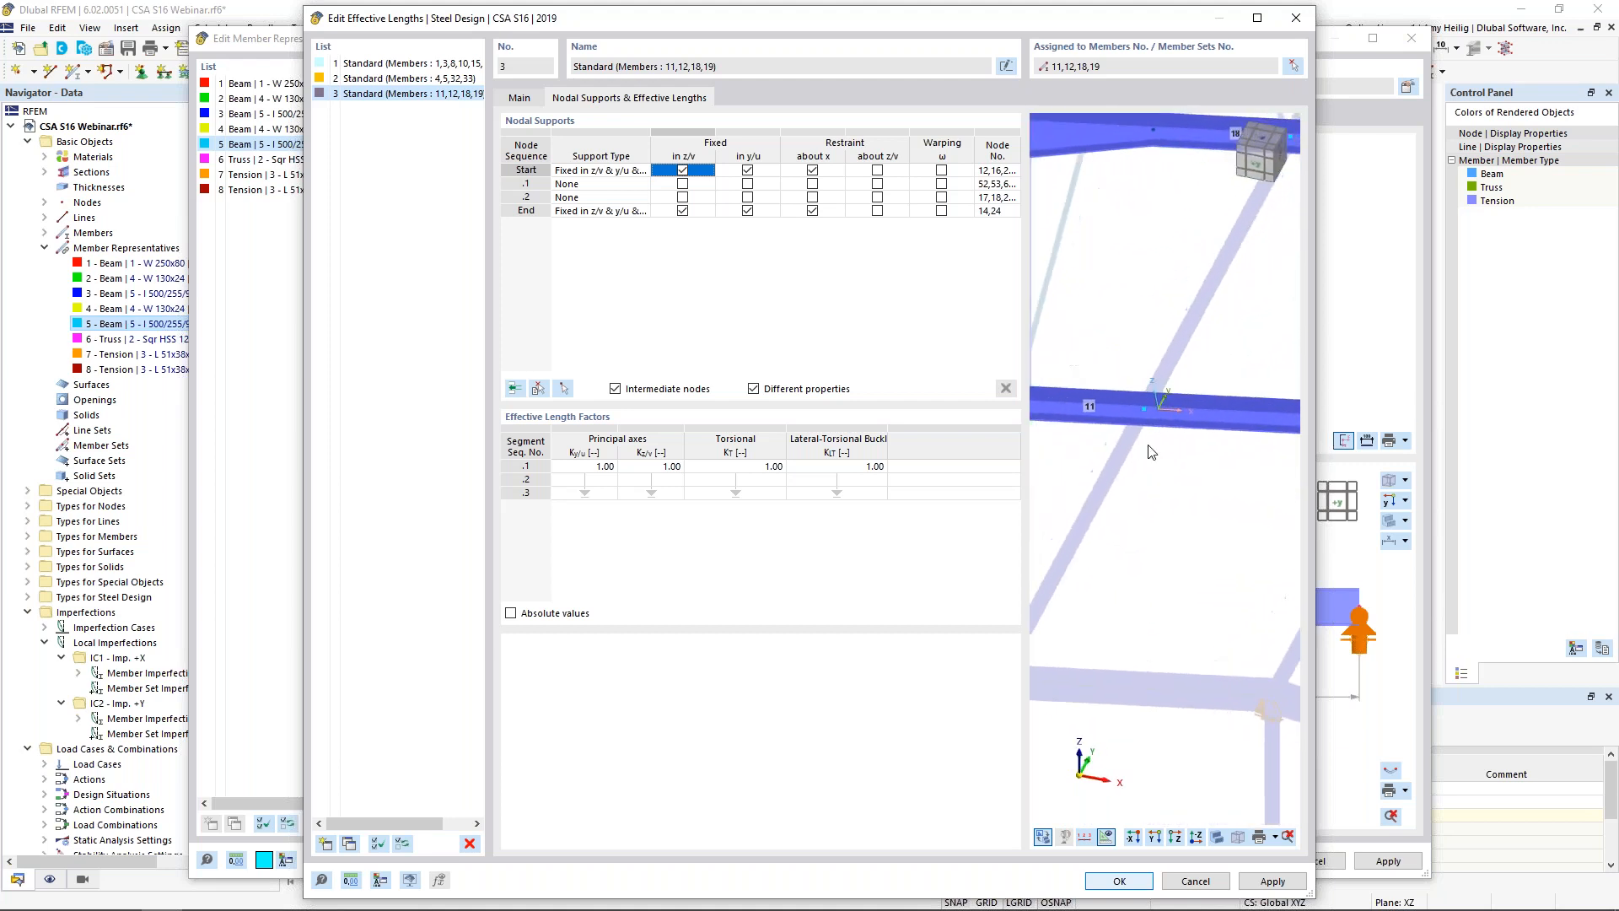
{"action": "left_click", "coordinate": [731, 199]}
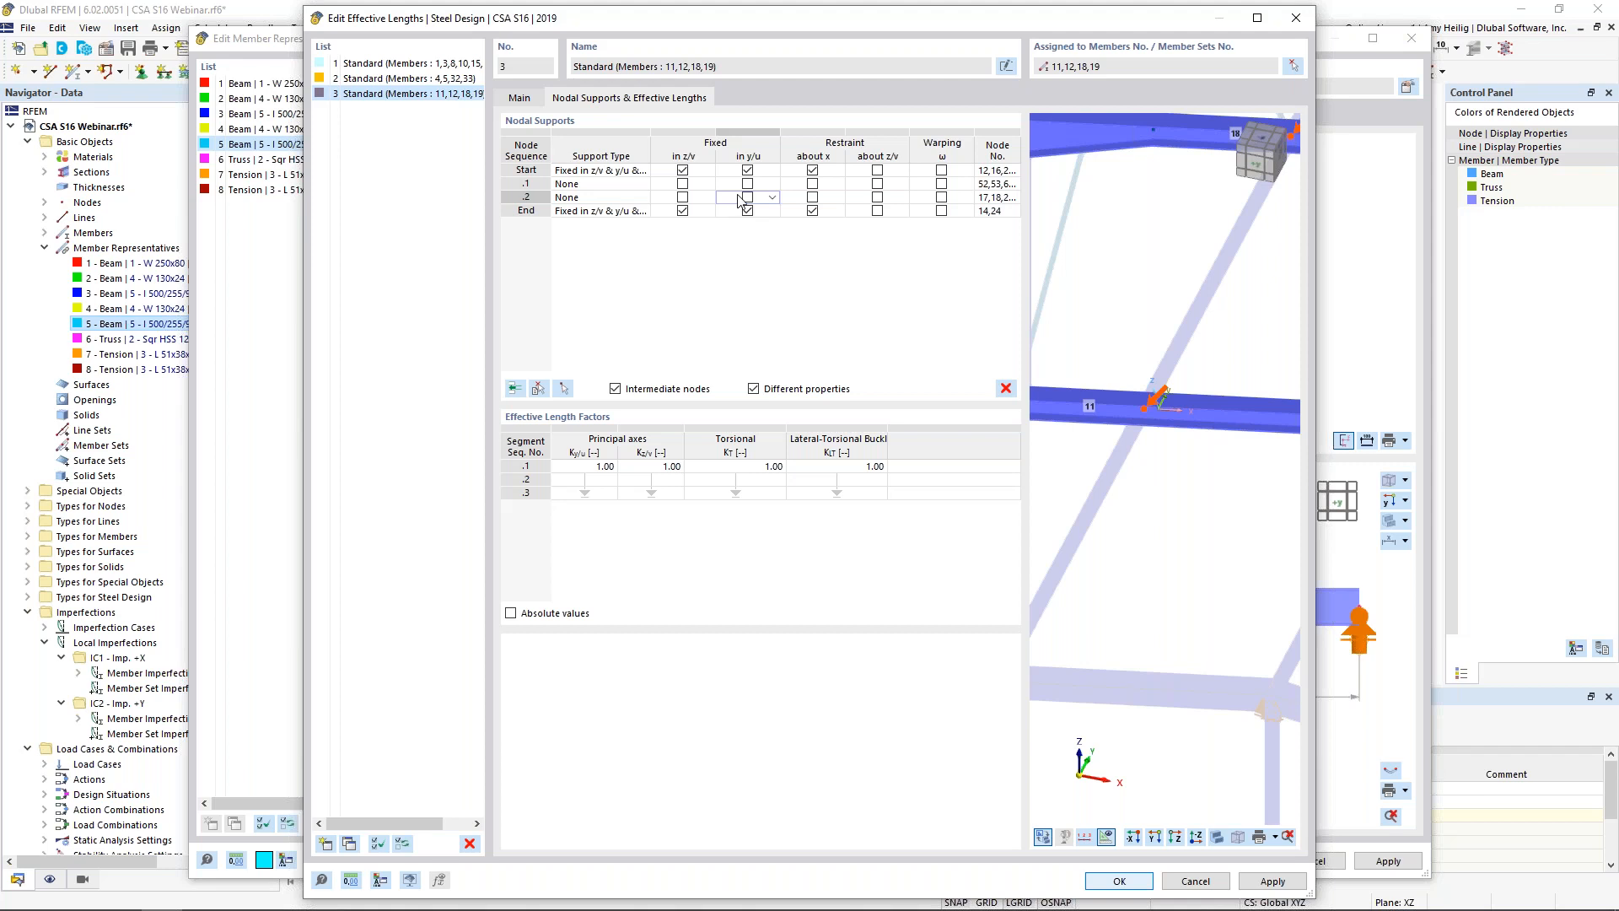
{"action": "left_click", "coordinate": [747, 197]}
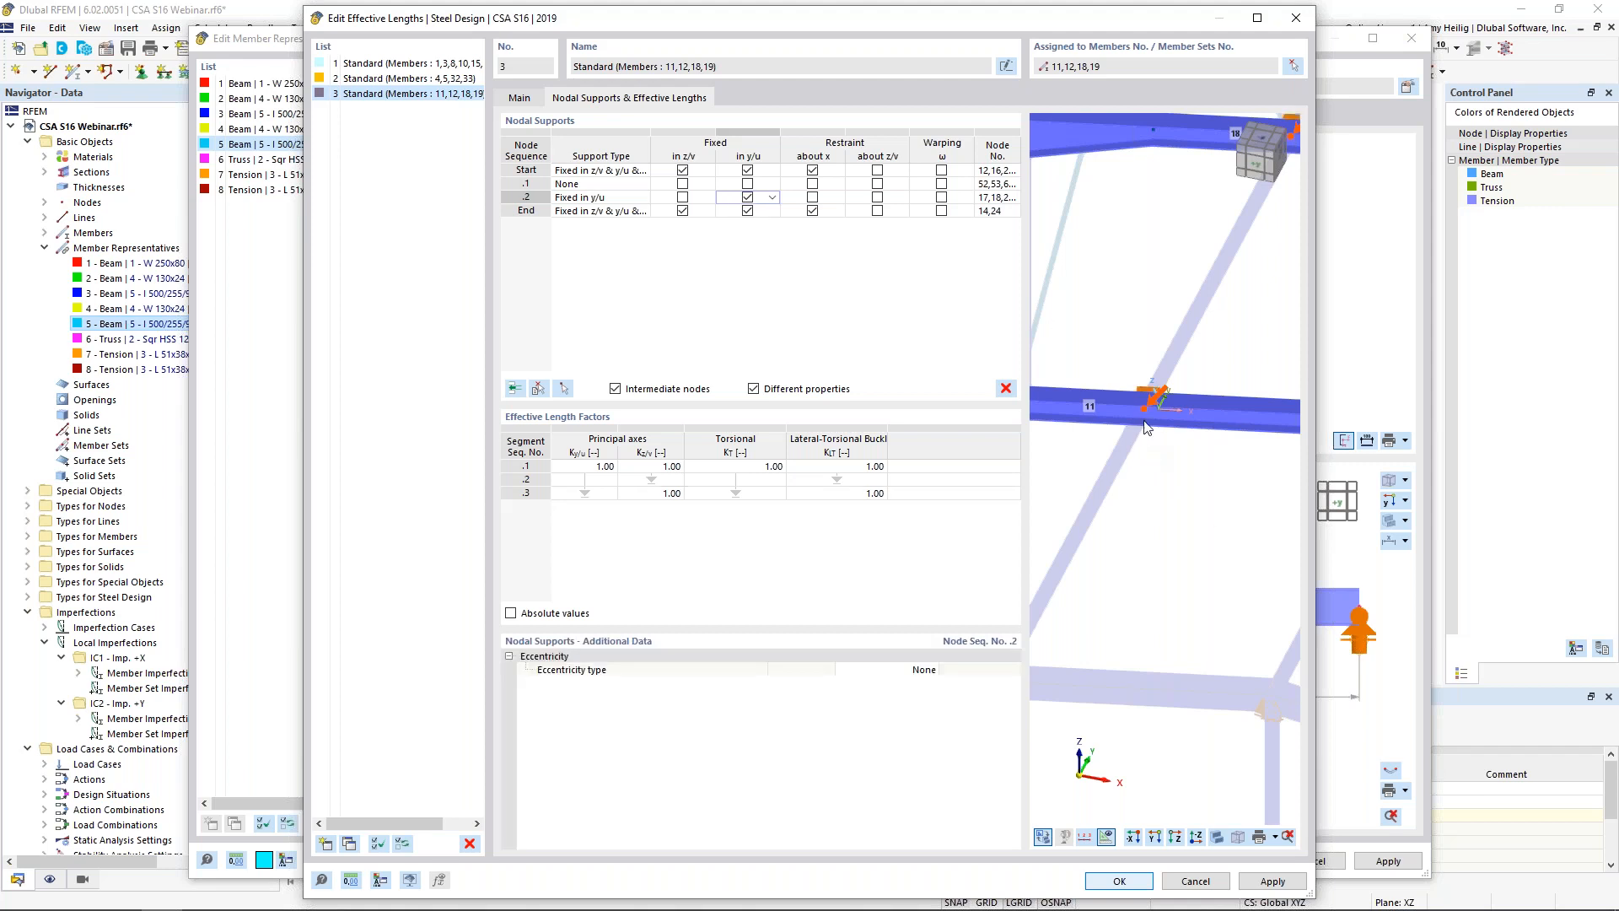
- Release the end node's z/v fixity and restraint about x so only y/u stays fixed, and accept effective lengths 3
{"action": "middle_click_drag", "start_coordinate": [1208, 511], "coordinate": [1035, 450]}
{"action": "middle_click_drag", "start_coordinate": [1204, 465], "coordinate": [1110, 484]}
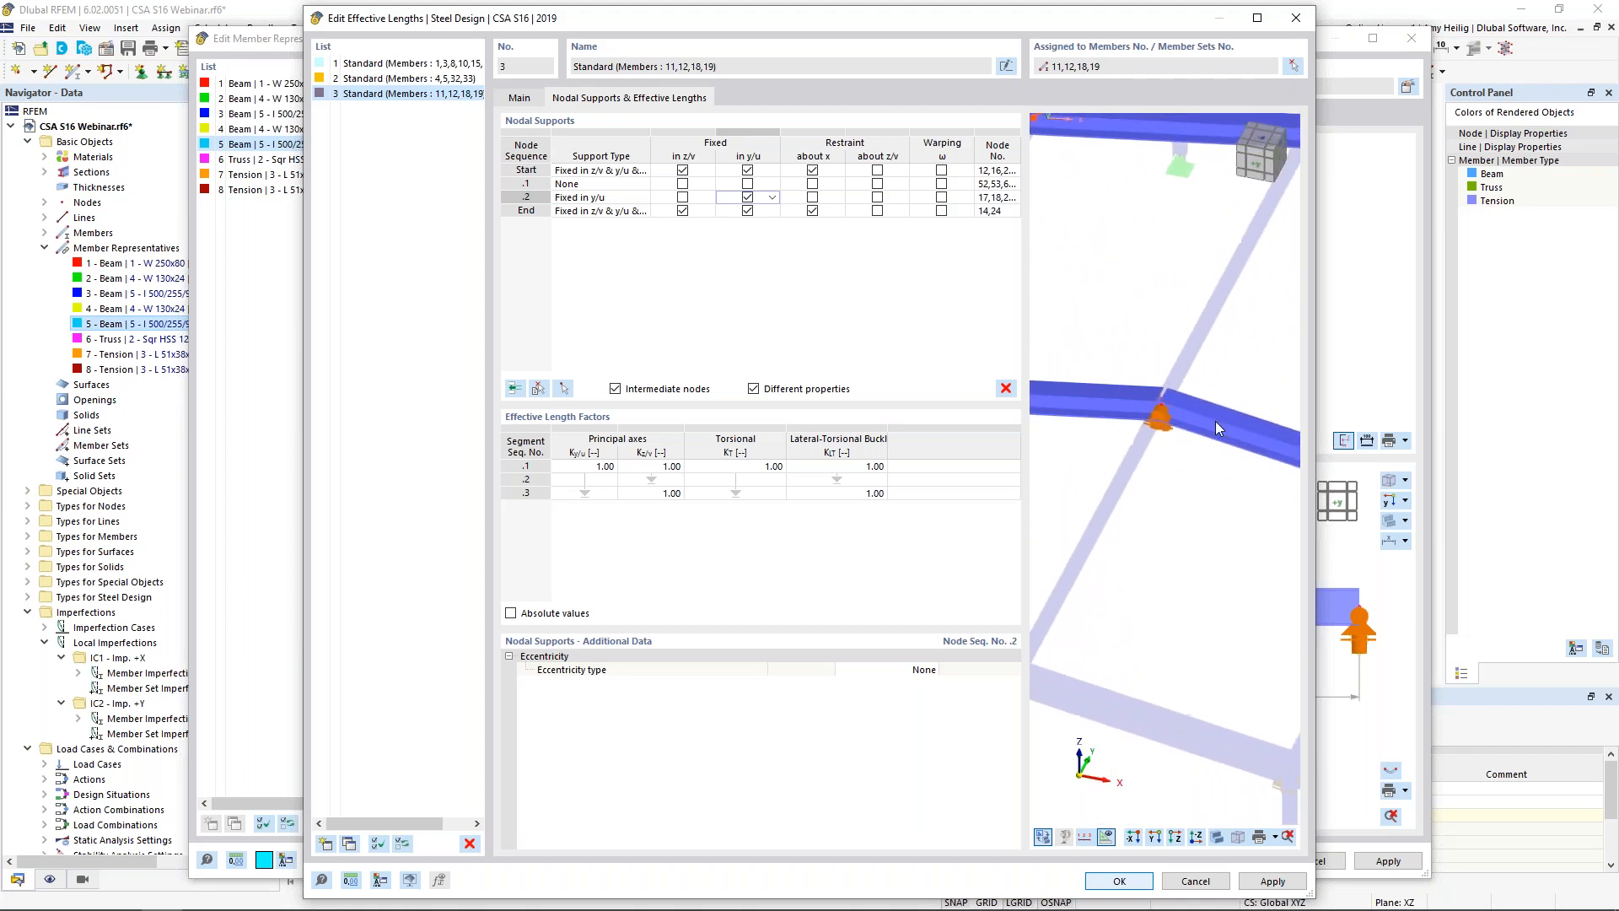
{"action": "left_click", "coordinate": [682, 211]}
{"action": "left_click", "coordinate": [812, 210]}
{"action": "left_click", "coordinate": [812, 211]}
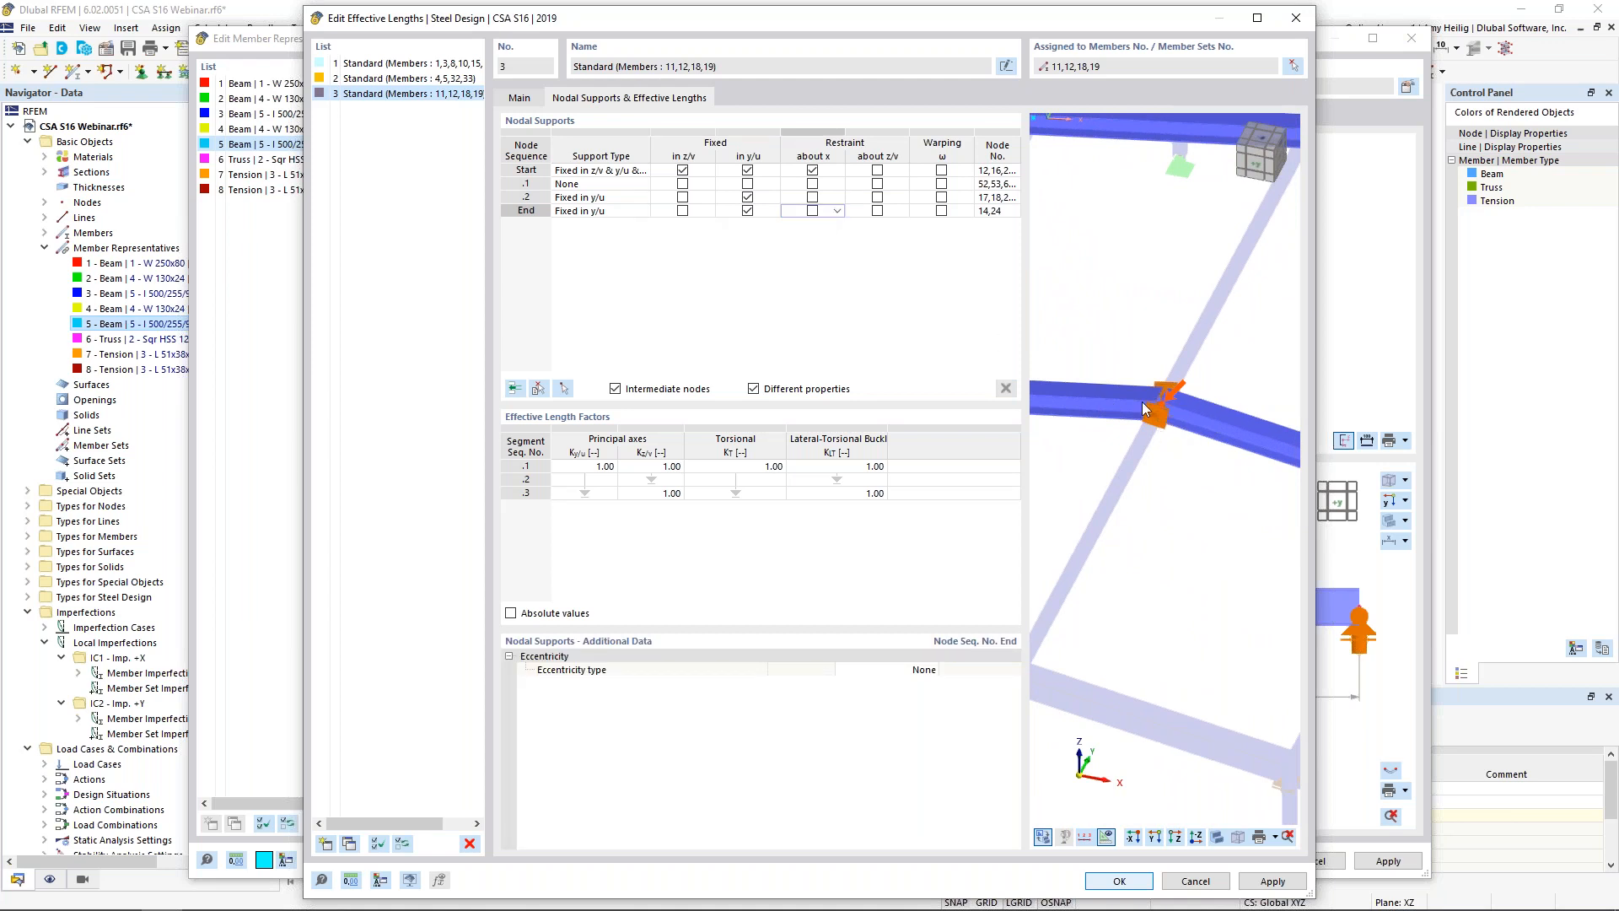
{"action": "left_click", "coordinate": [1137, 886]}
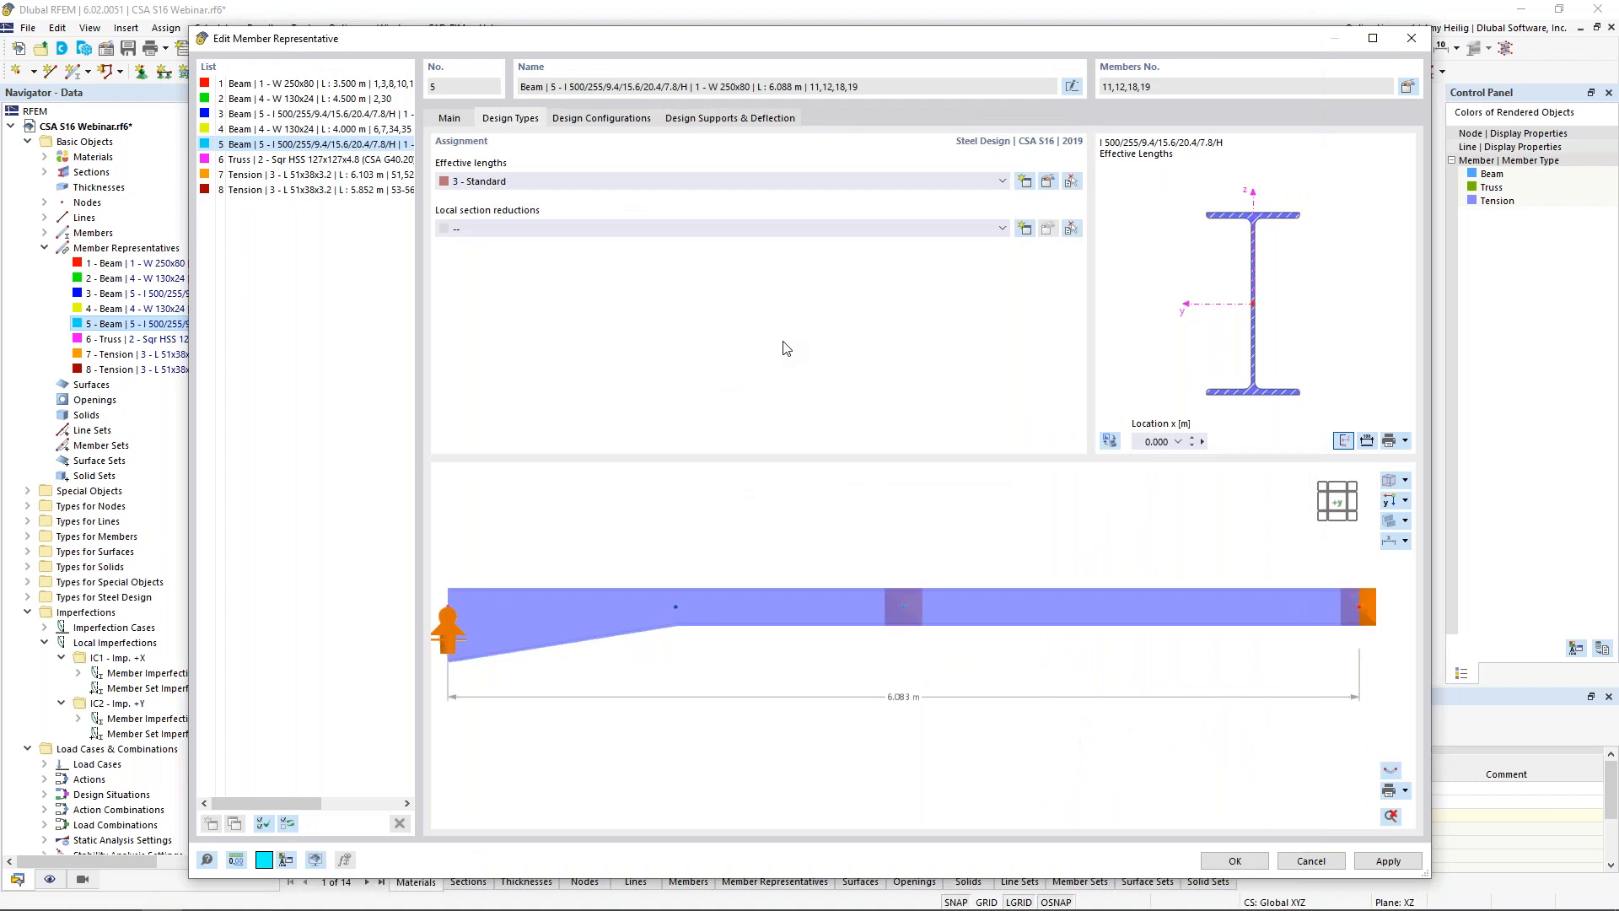
- Review the main design and stability parameters of the Default ultimate configuration for representative 5, keeping its settings
{"action": "left_click", "coordinate": [632, 122]}
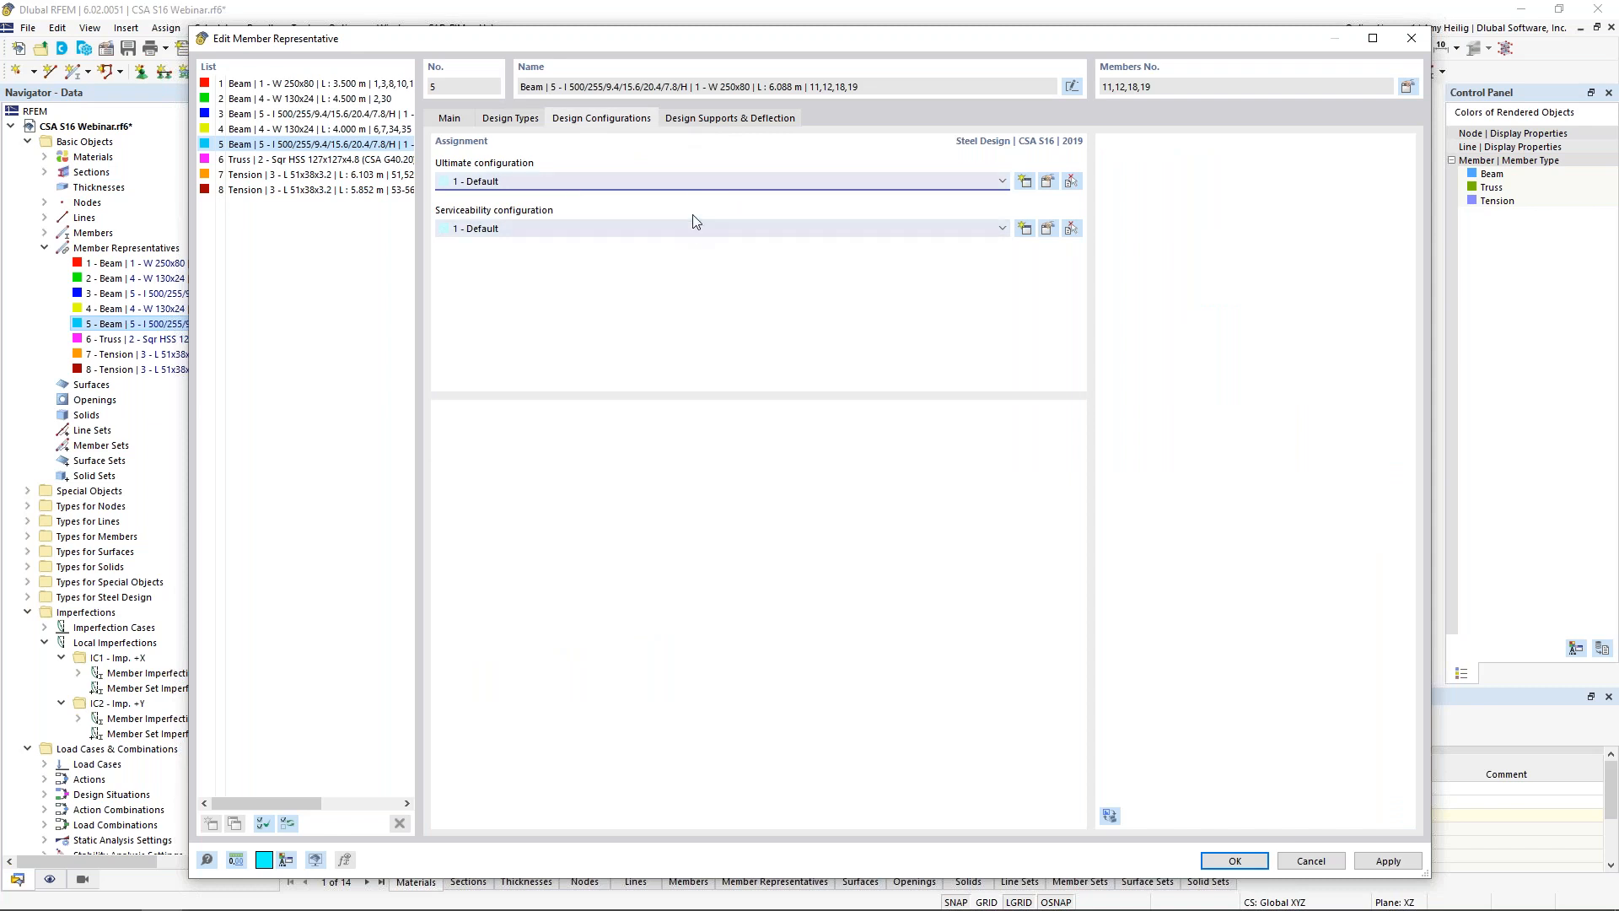
{"action": "left_click", "coordinate": [1048, 183]}
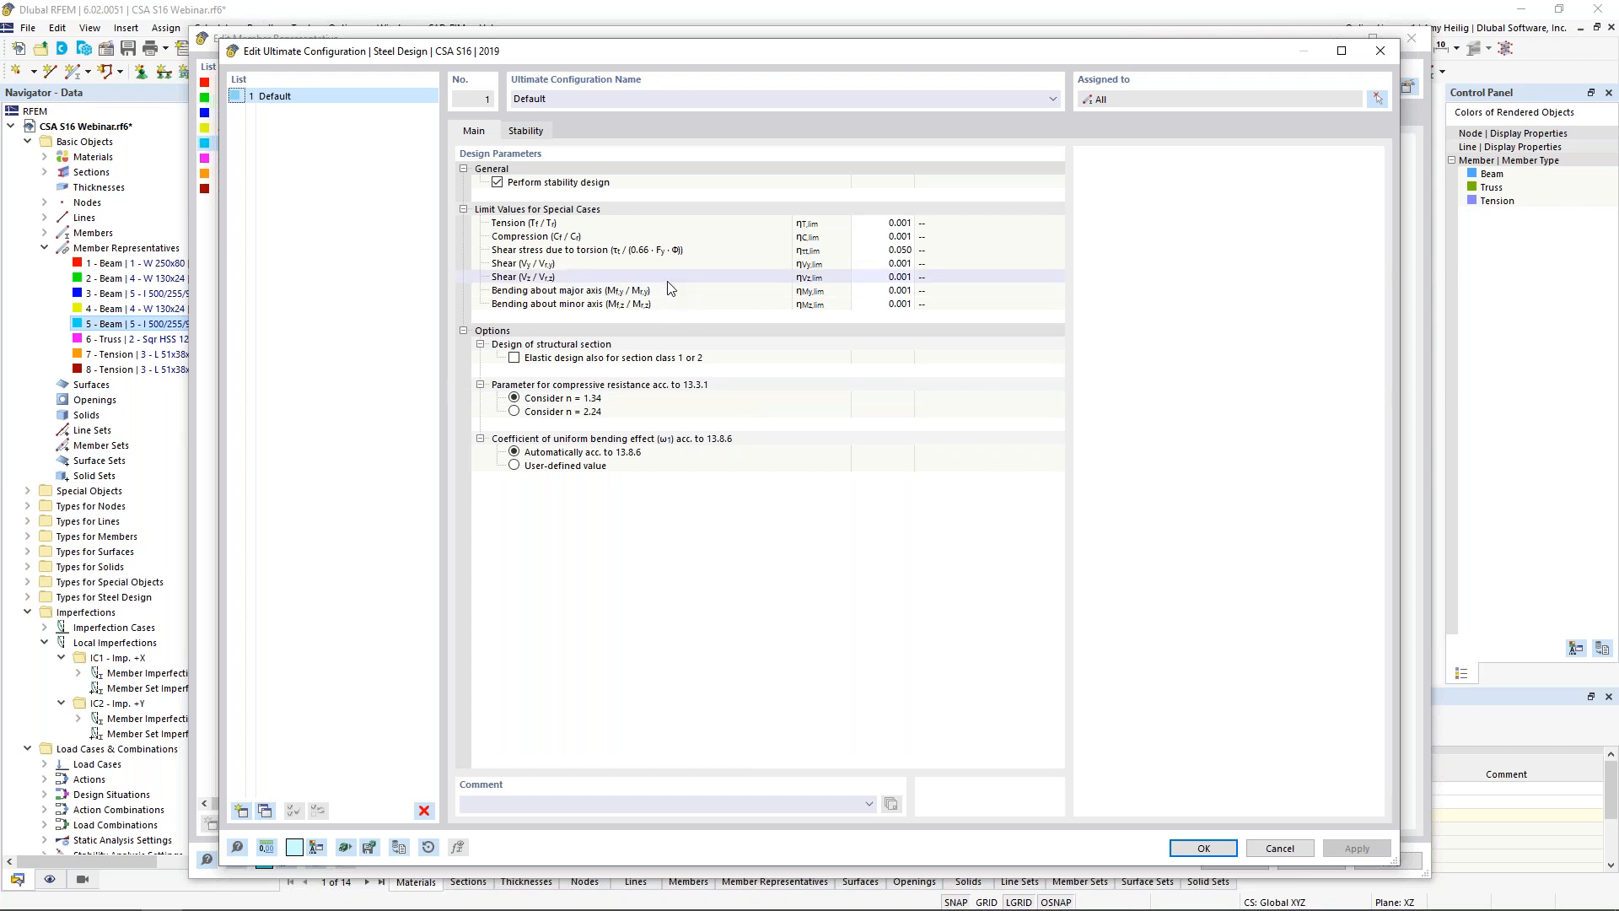
{"action": "left_click", "coordinate": [529, 132]}
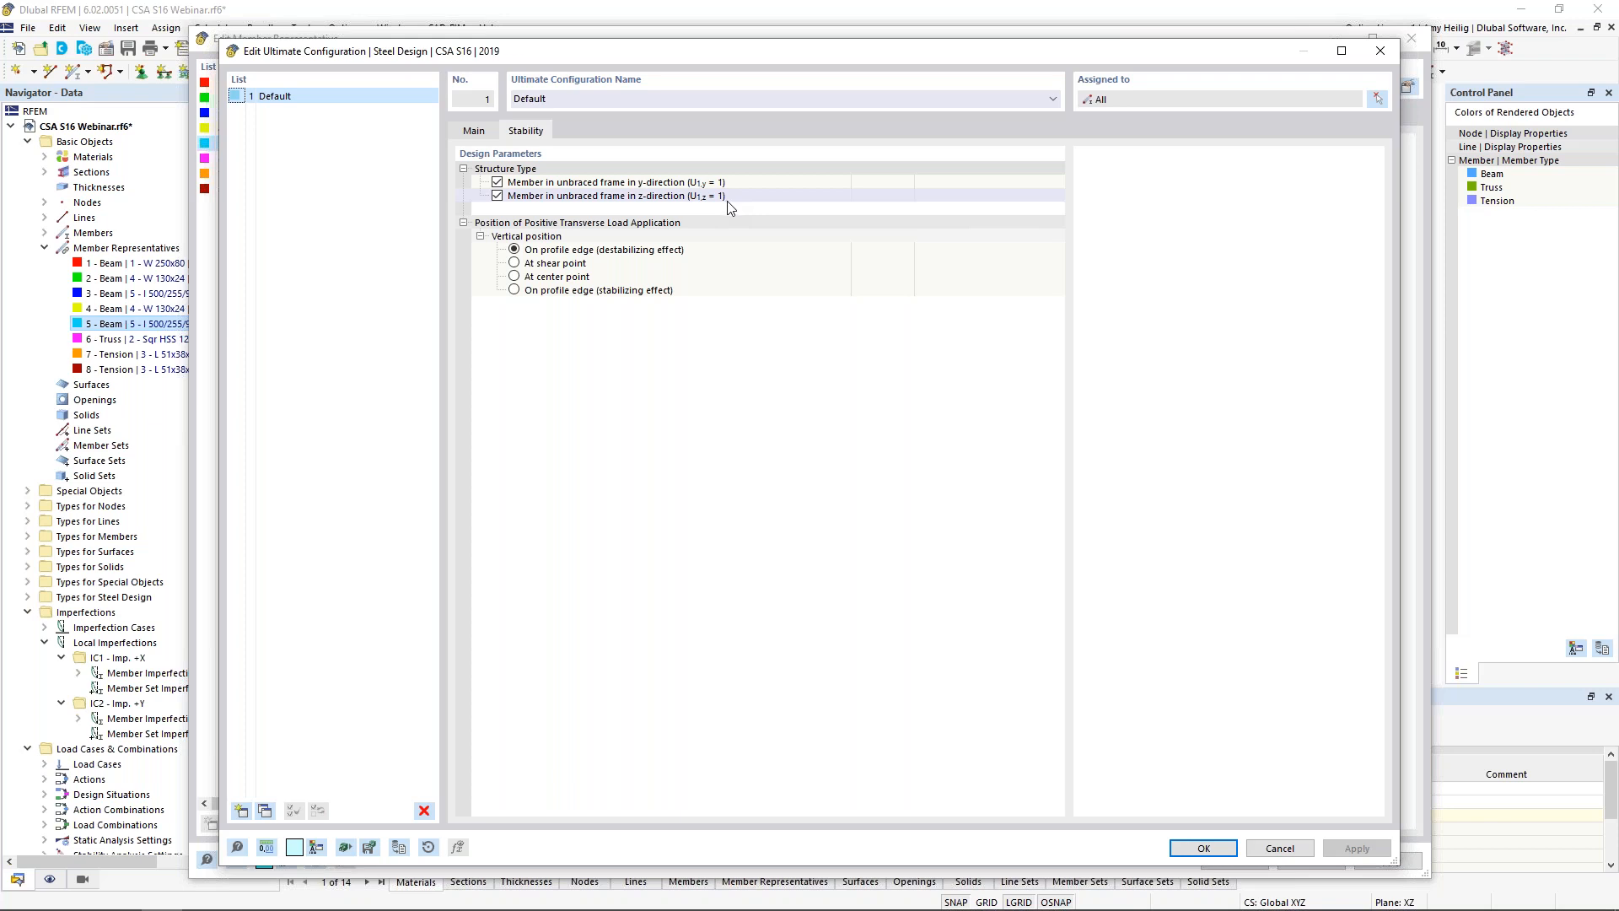
{"action": "left_click", "coordinate": [1204, 847]}
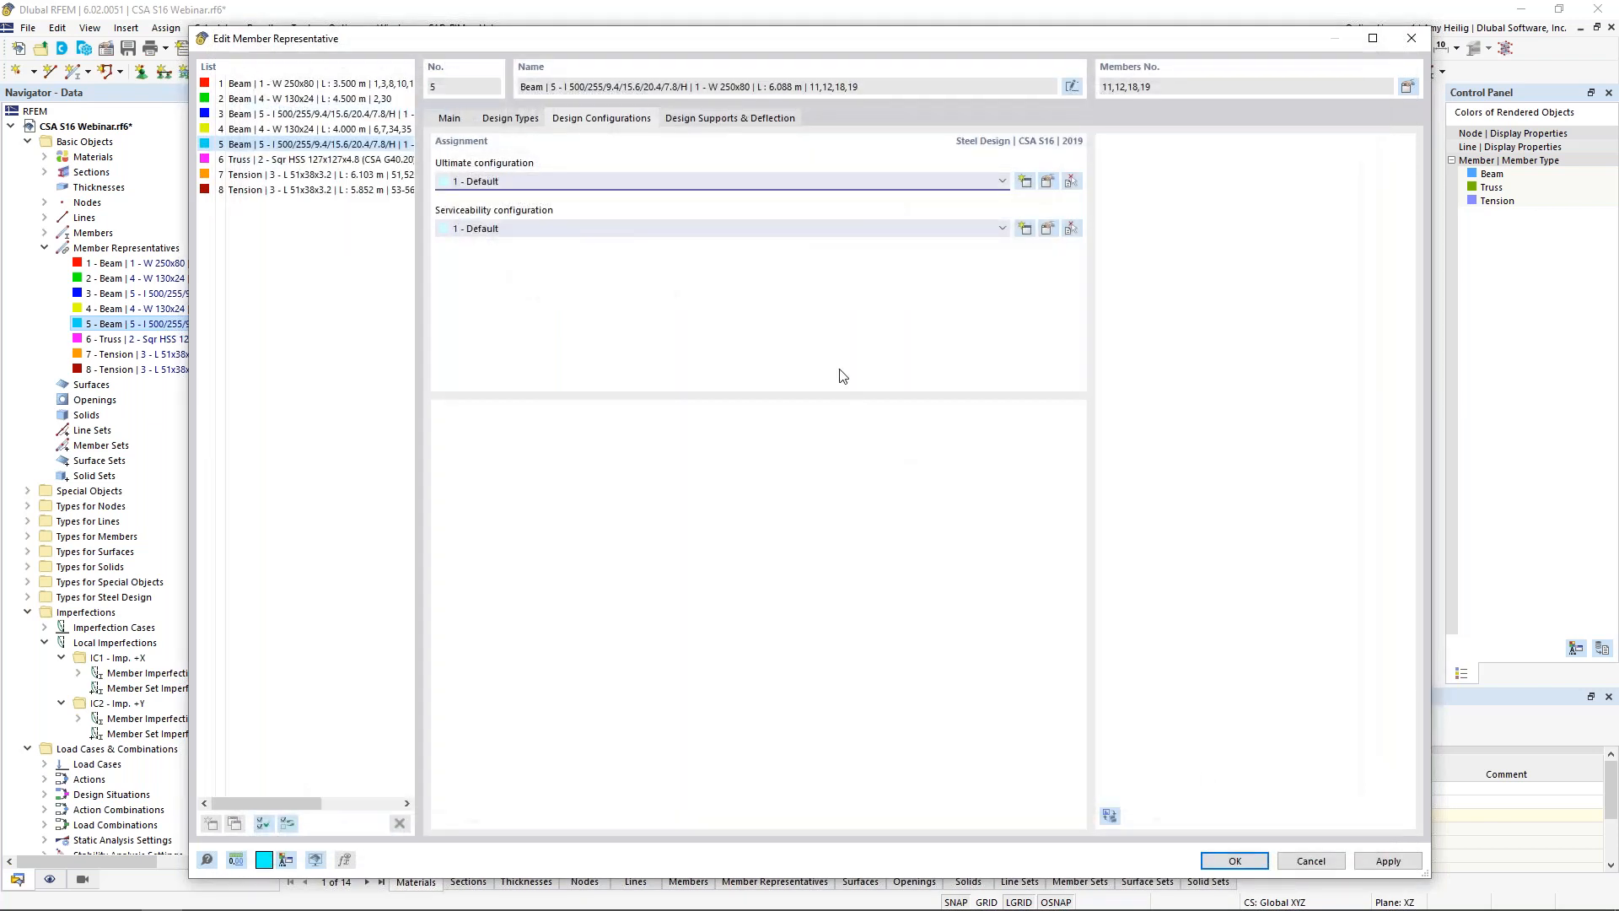
- Review the Default serviceability configuration's deflection limits and the design supports and deflection settings of representative 5, and accept the member representative
{"action": "left_click", "coordinate": [1049, 232]}
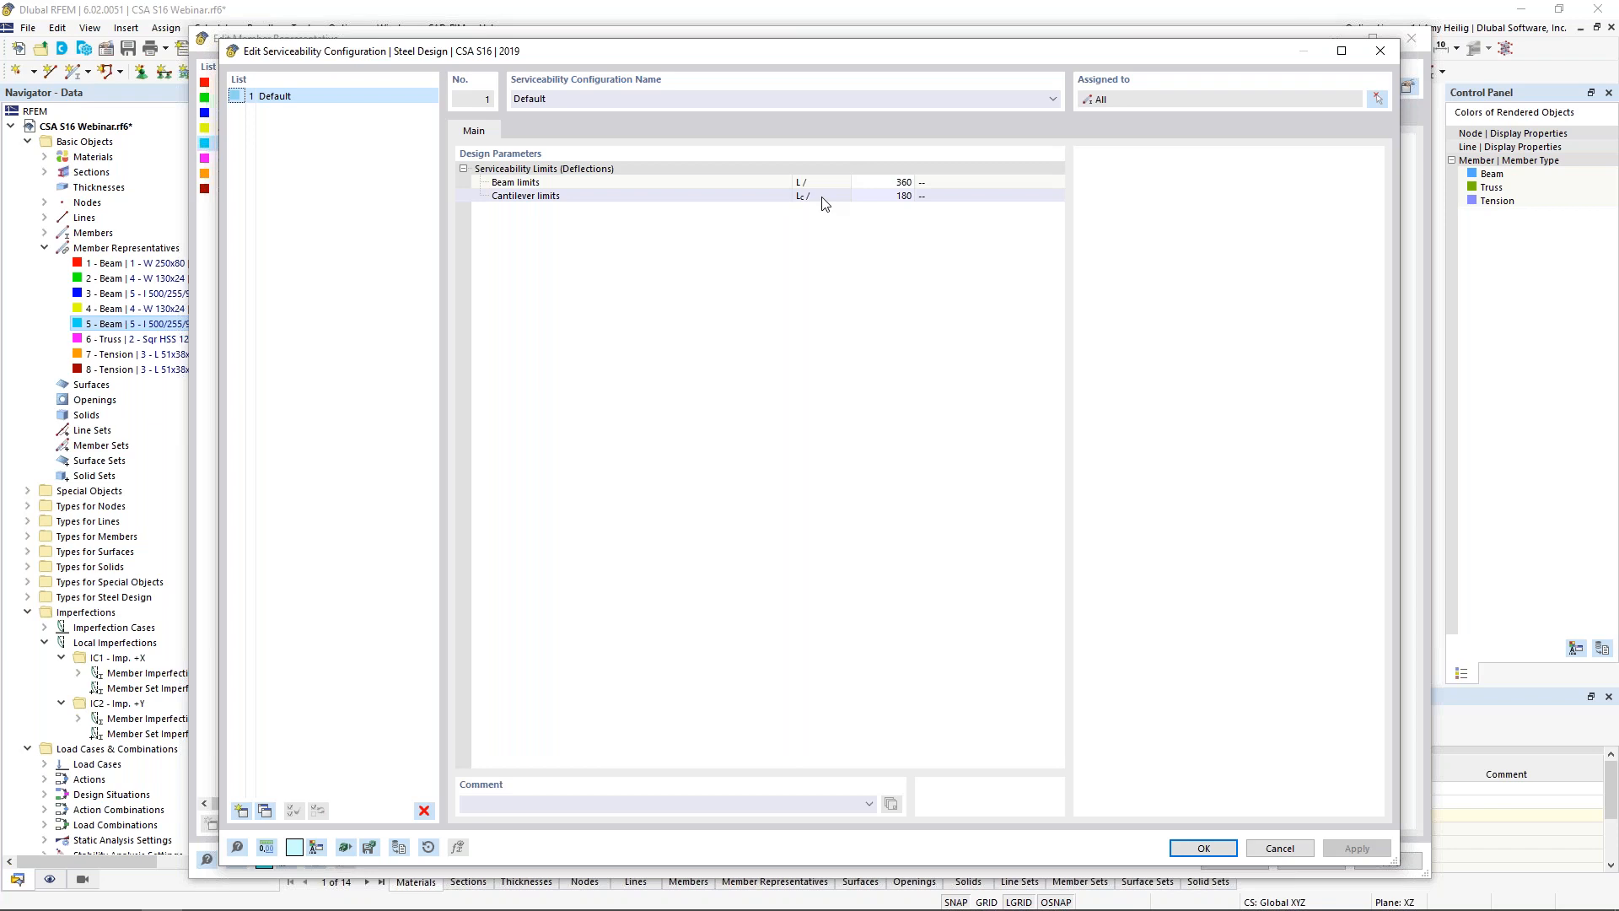
{"action": "left_click", "coordinate": [877, 196]}
{"action": "key", "text": "Up"}
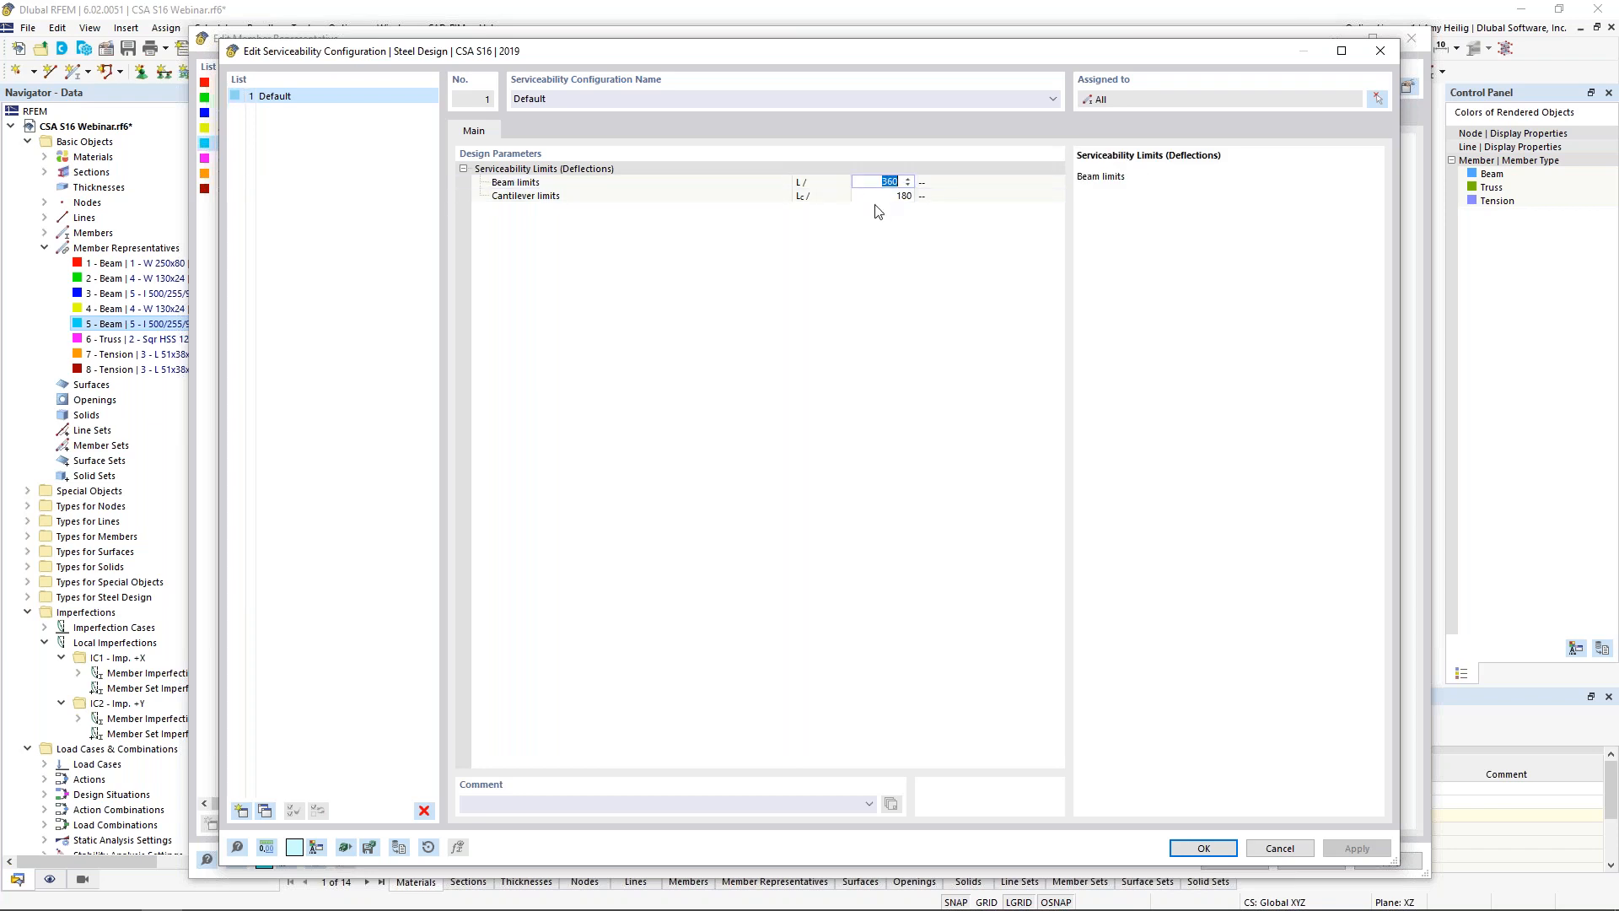
{"action": "left_click", "coordinate": [1206, 848]}
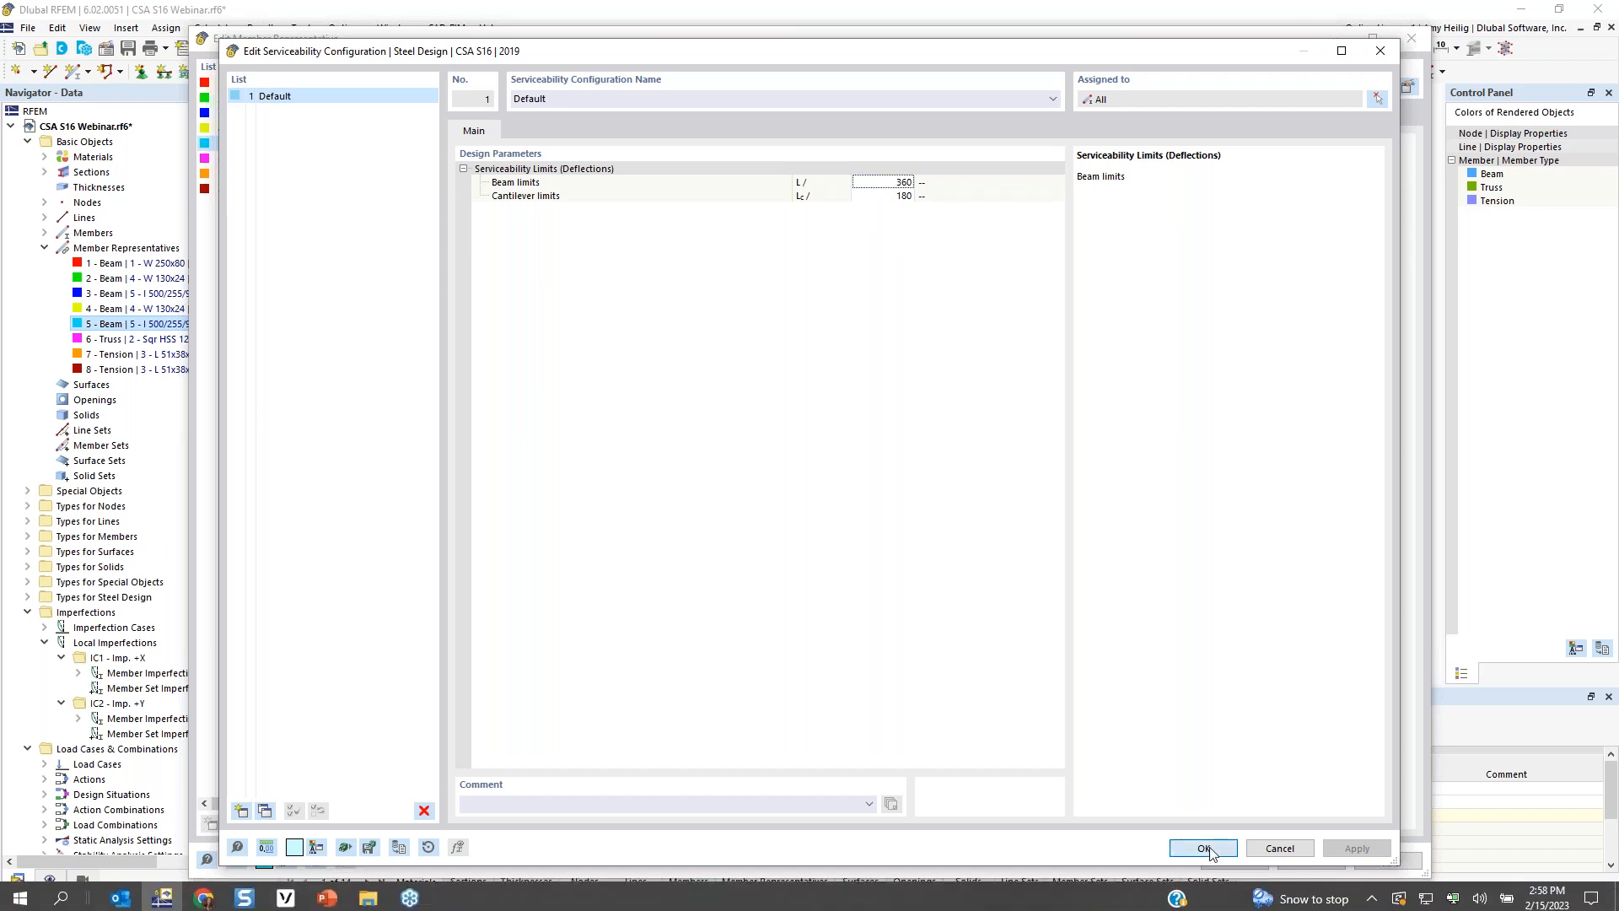
{"action": "left_click", "coordinate": [731, 118]}
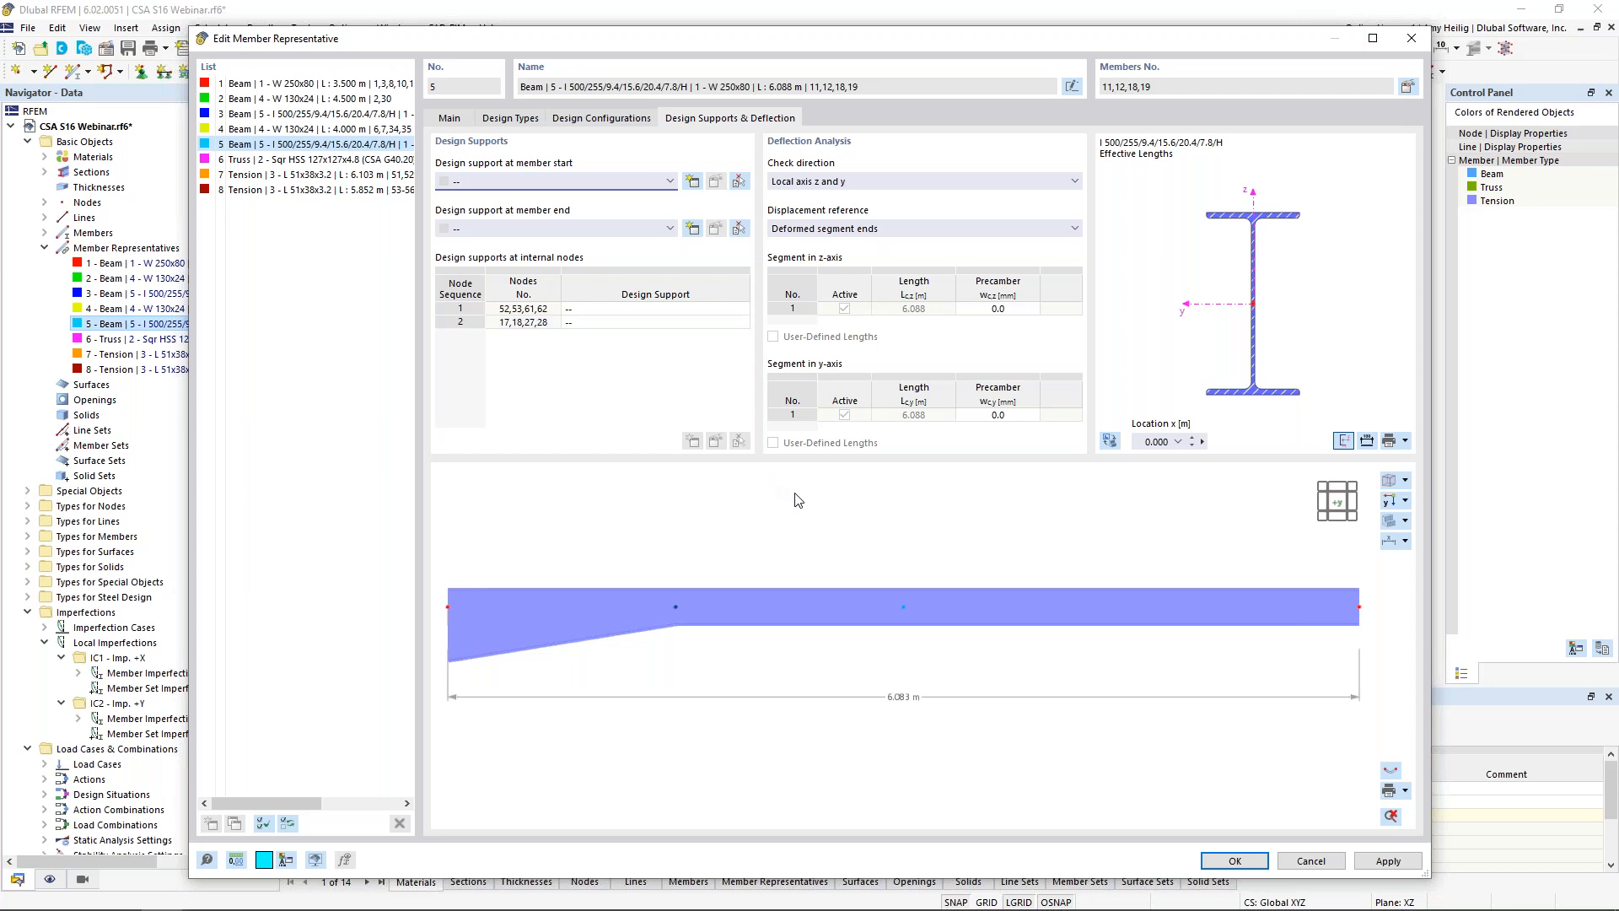
{"action": "left_click", "coordinate": [1220, 866]}
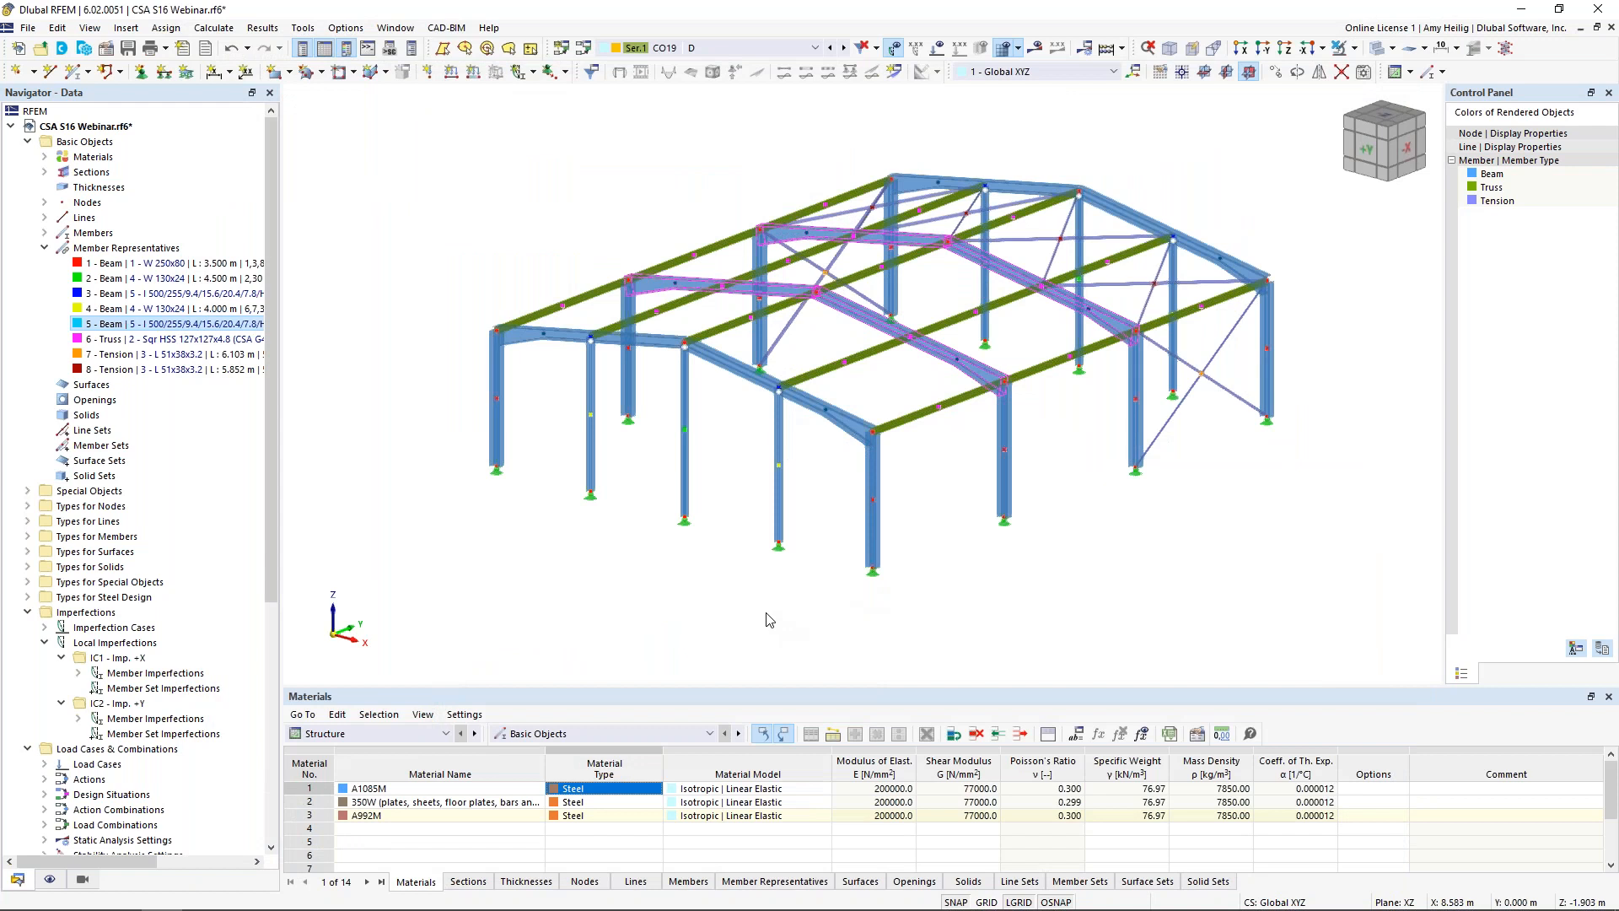
- Enlarge the table area, switch it to the Steel Design input data and review the design situations
{"action": "left_click_drag", "start_coordinate": [745, 685], "coordinate": [746, 545]}
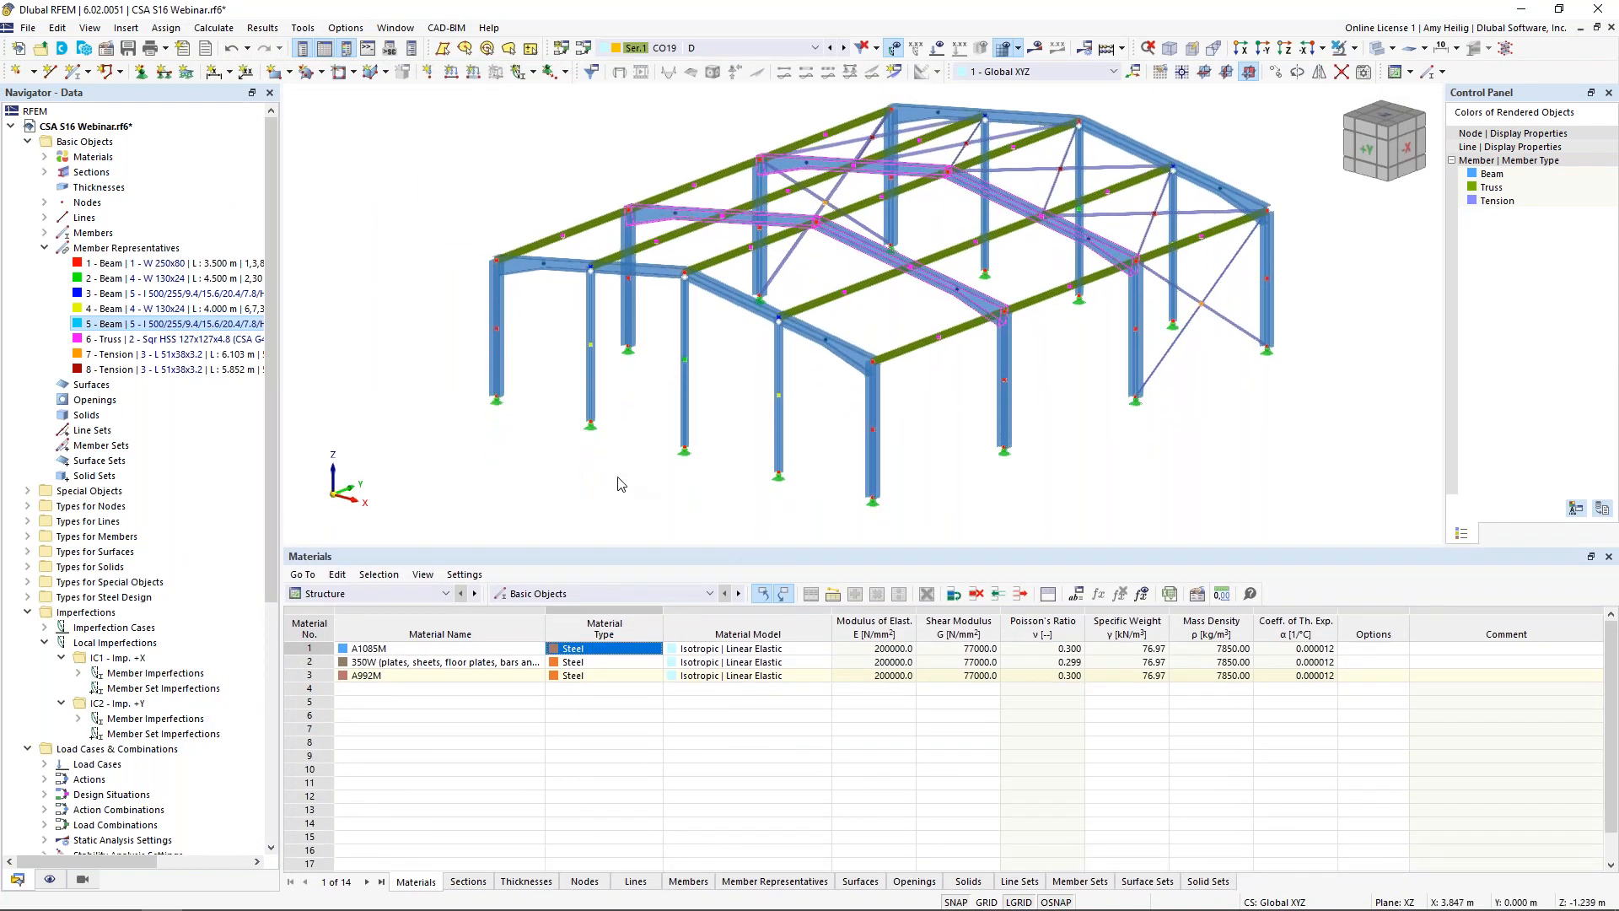
{"action": "left_click", "coordinate": [445, 594]}
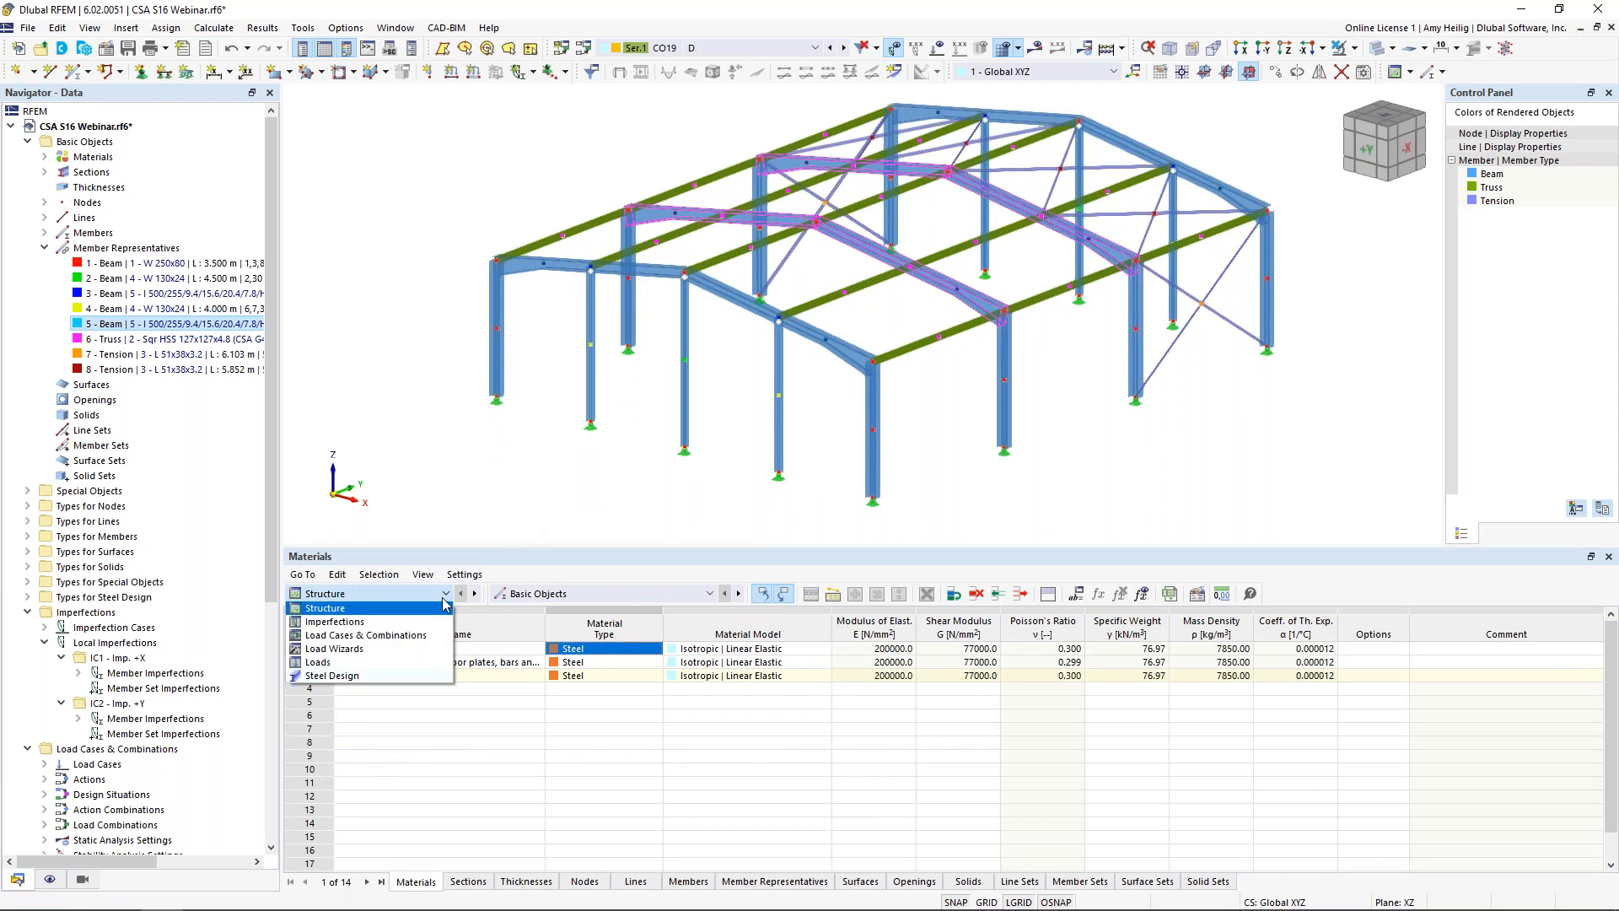
{"action": "left_click", "coordinate": [408, 677]}
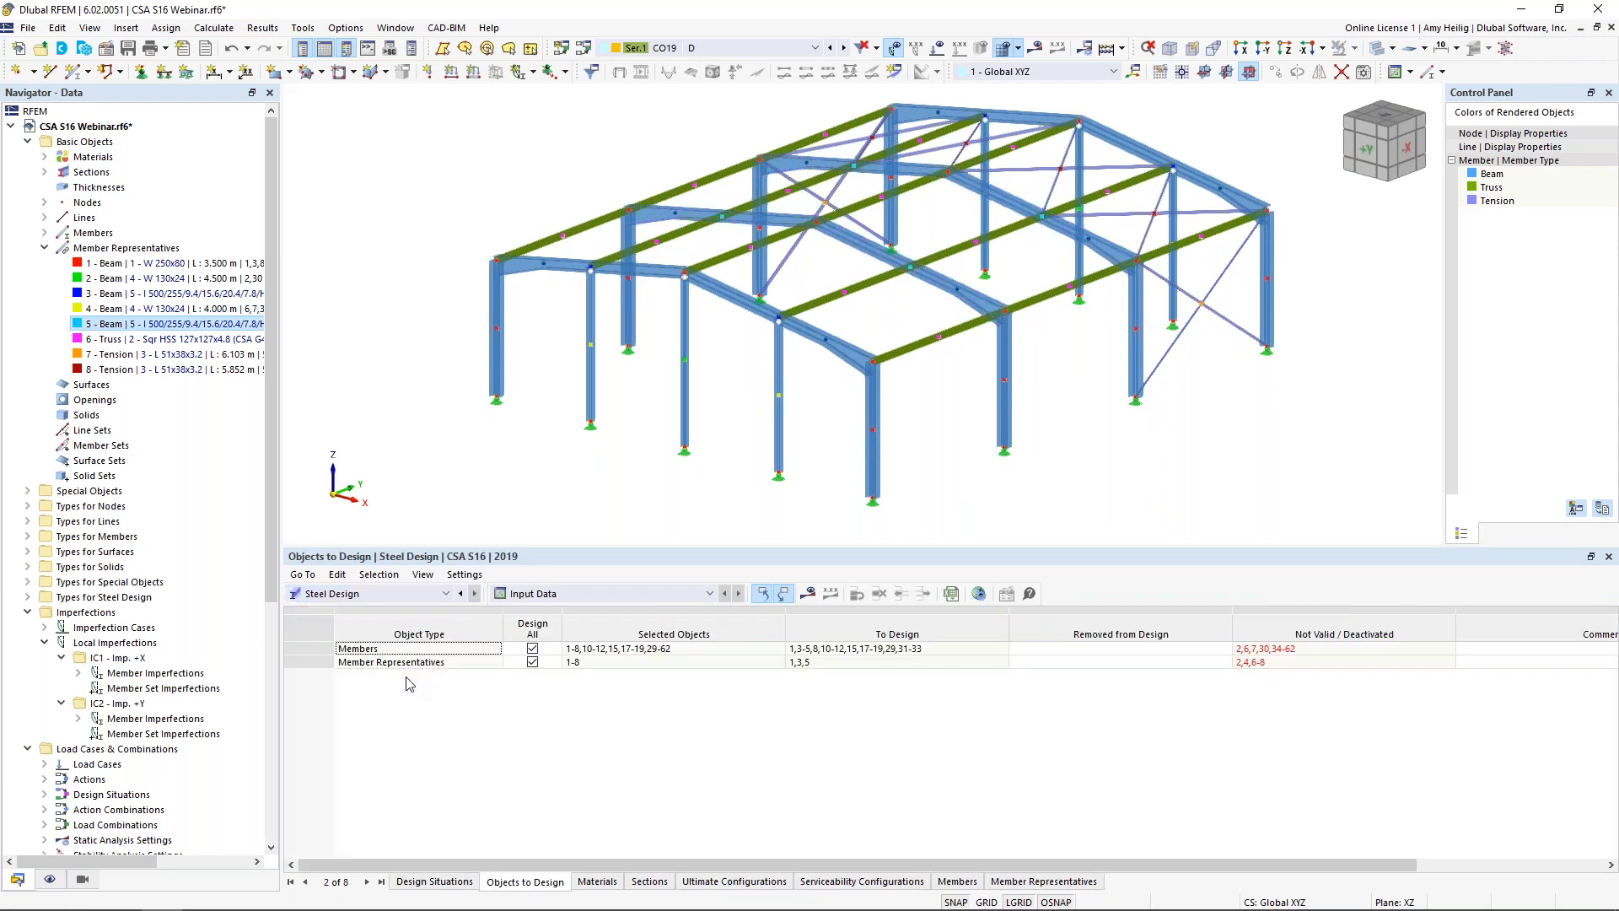
{"action": "left_click", "coordinate": [435, 881]}
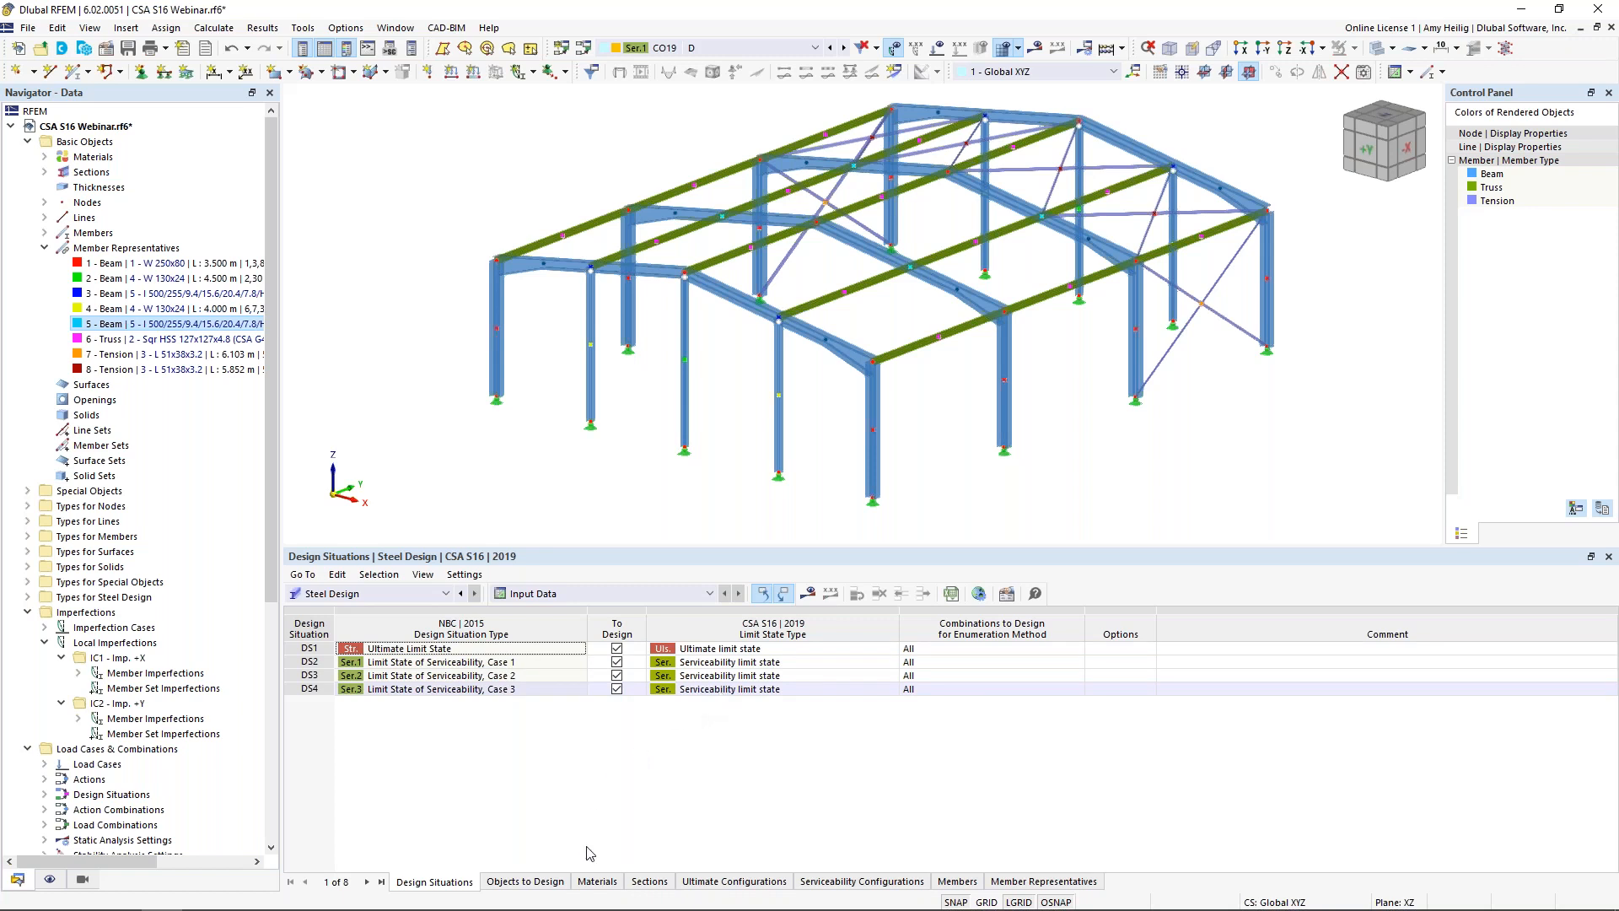
- Remove the invalid members 2,6,7,30,34-62 and member representatives 2,4,6-8 from the objects to design
{"action": "left_click", "coordinate": [548, 882]}
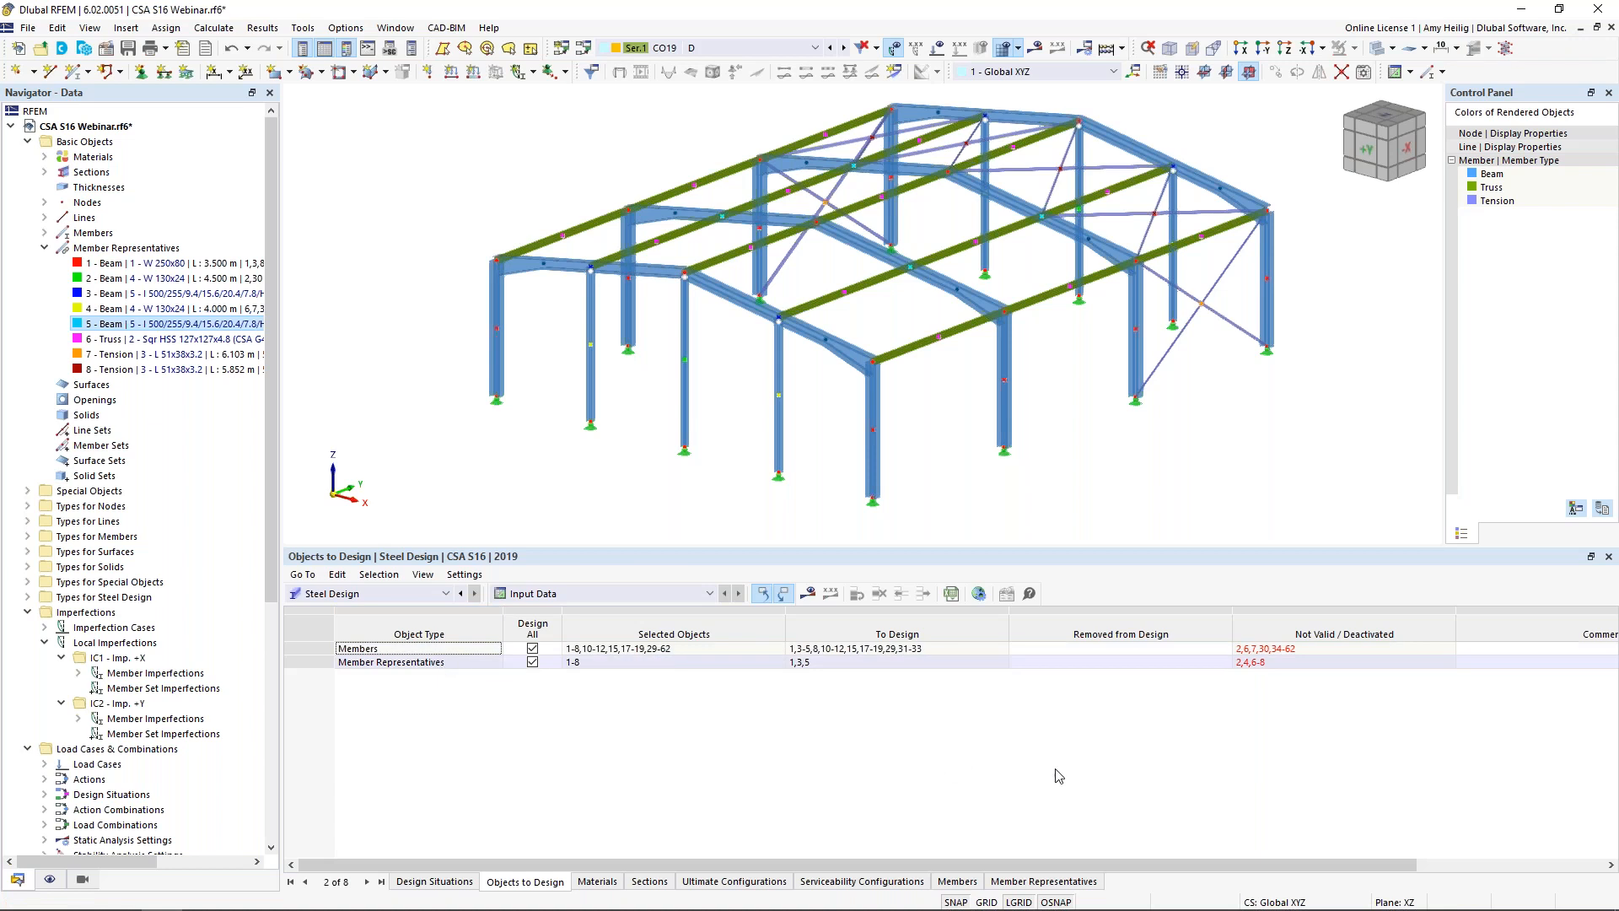
{"action": "left_click", "coordinate": [1265, 648]}
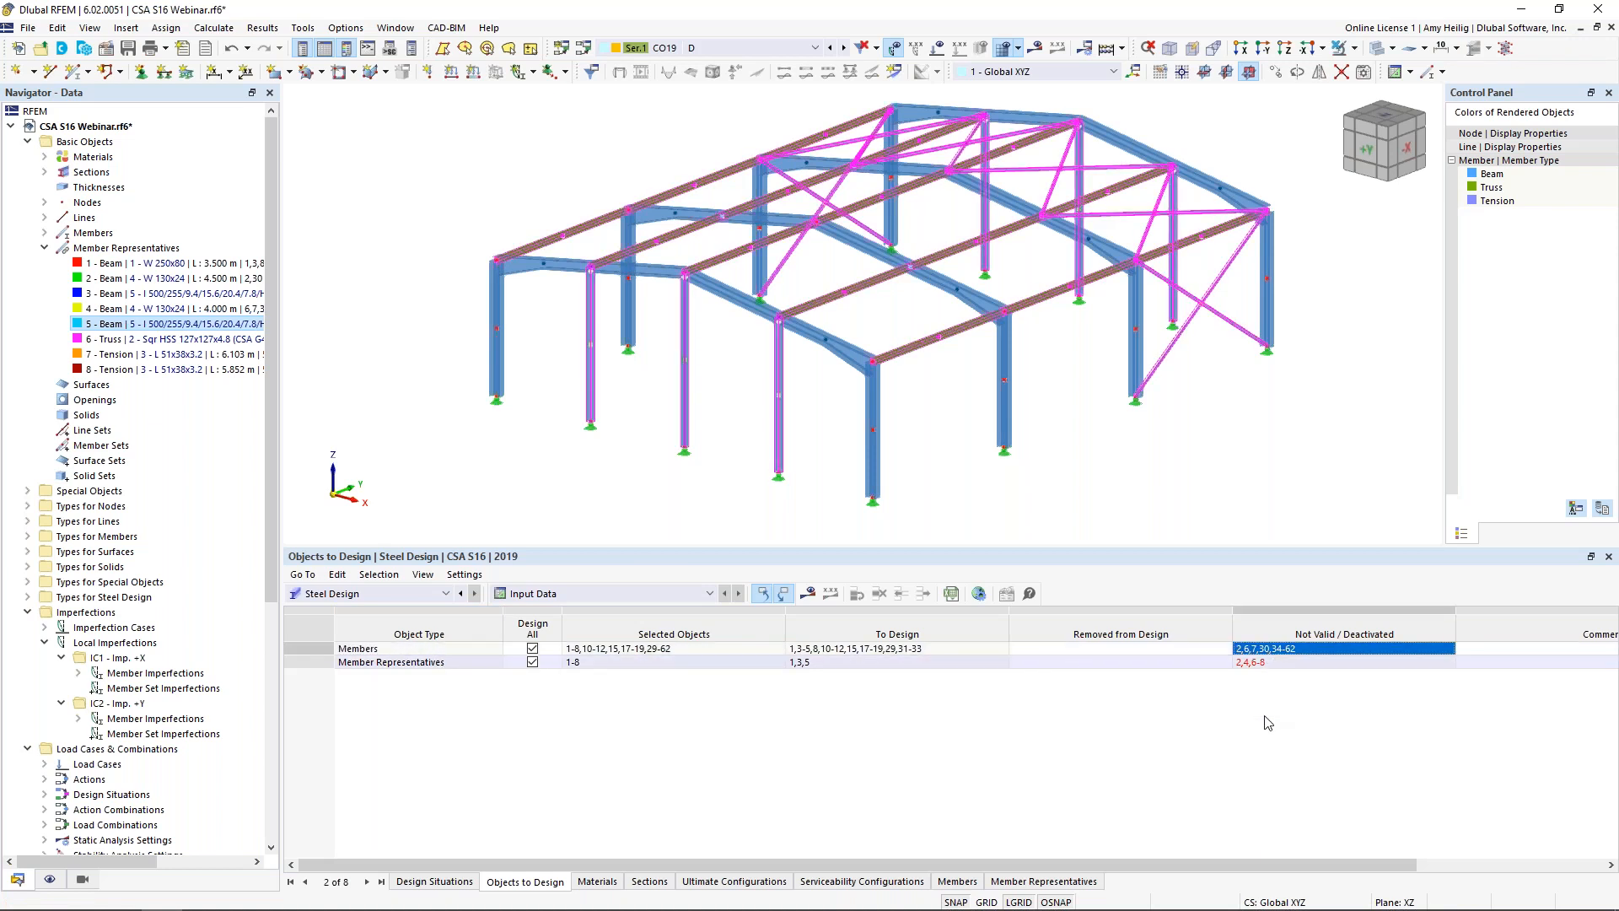
{"action": "left_click", "coordinate": [1188, 648]}
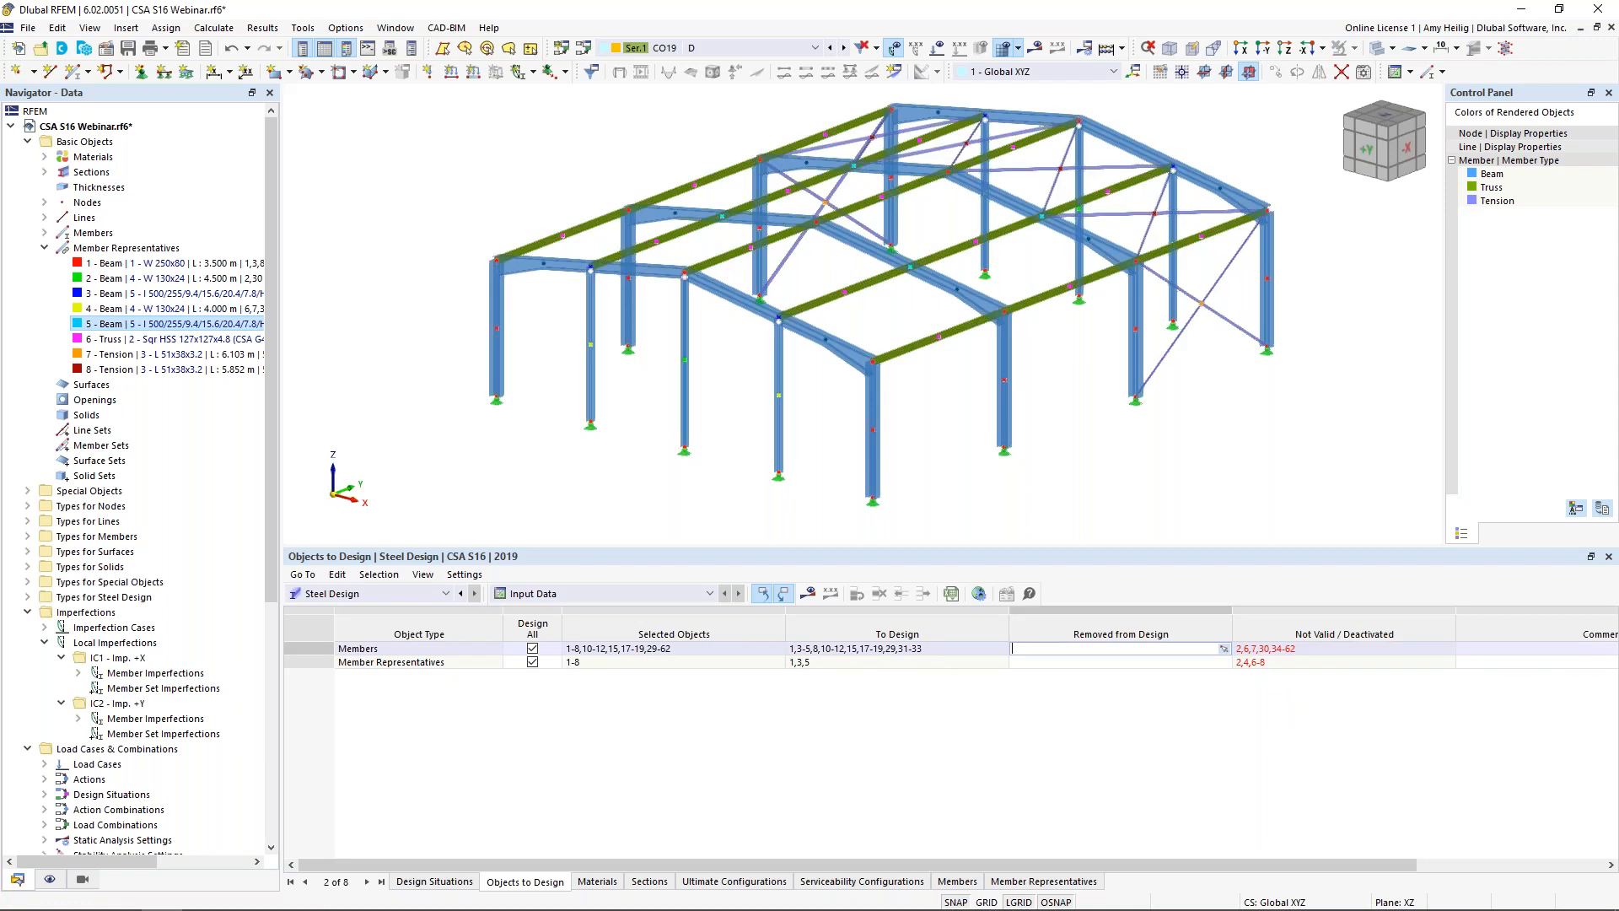
{"action": "type", "text": "2,6,7,30,34-62"}
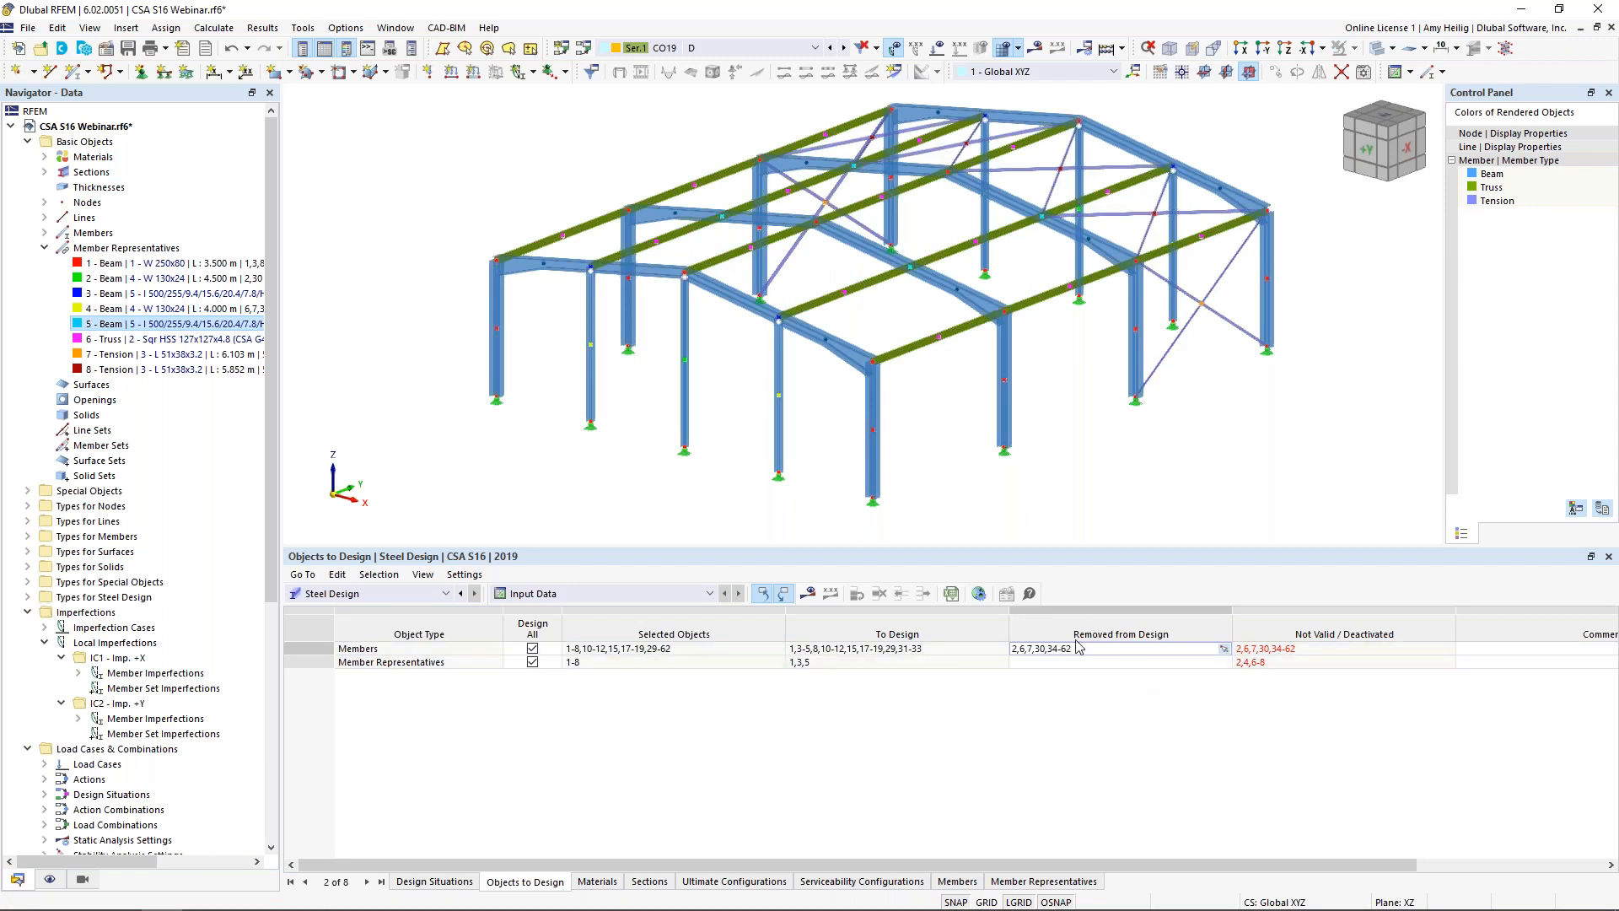
{"action": "left_click", "coordinate": [1113, 663]}
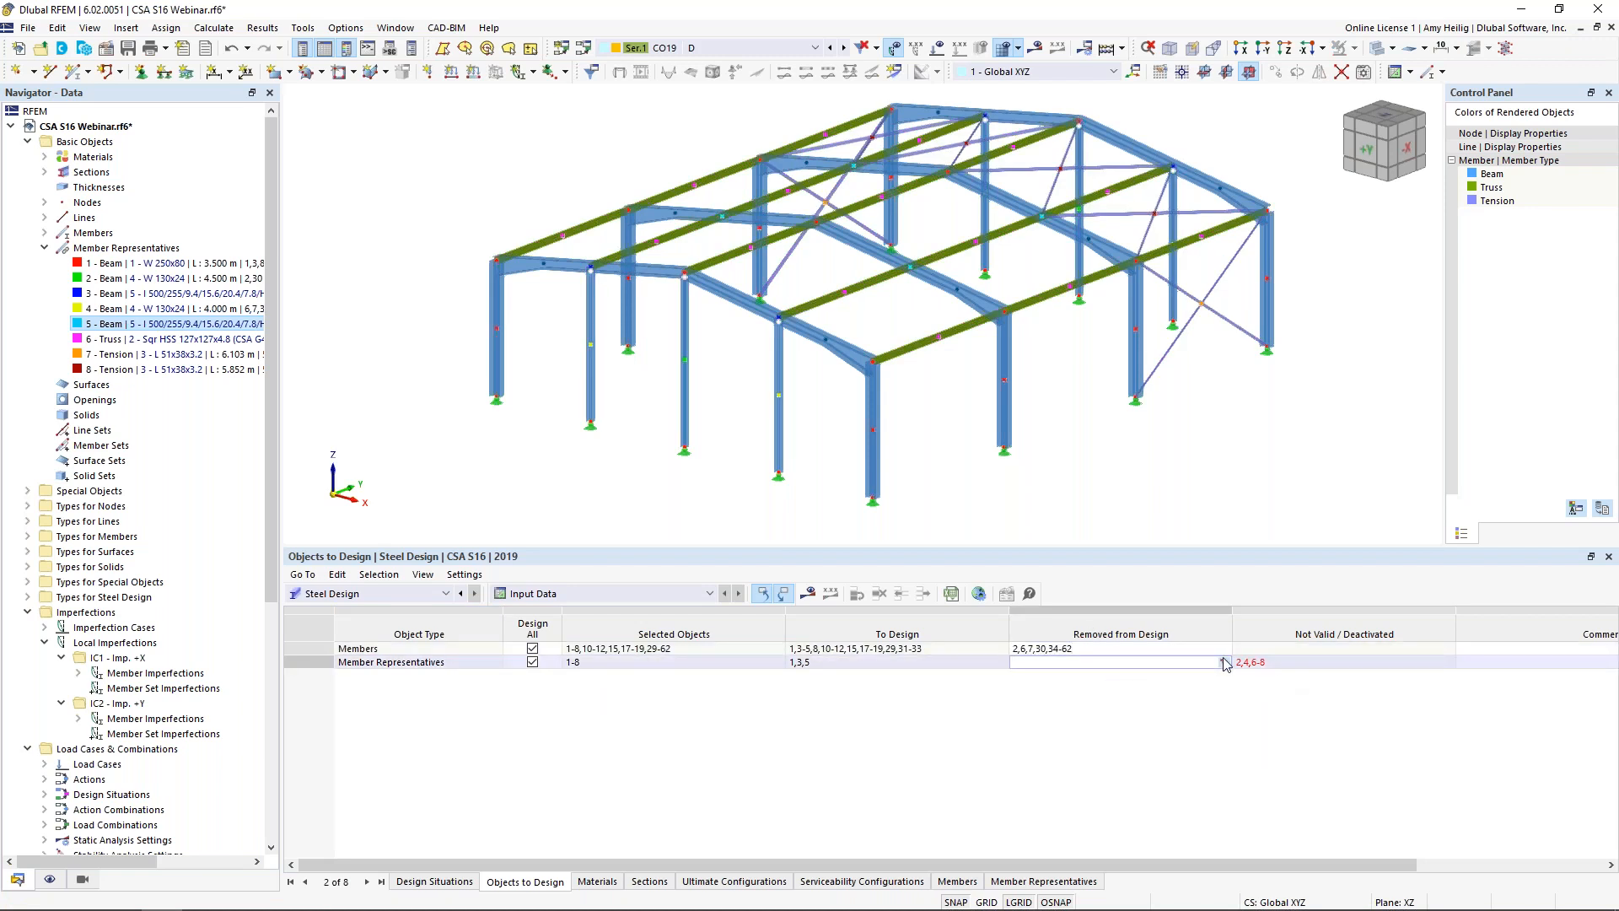
{"action": "left_click", "coordinate": [1272, 664]}
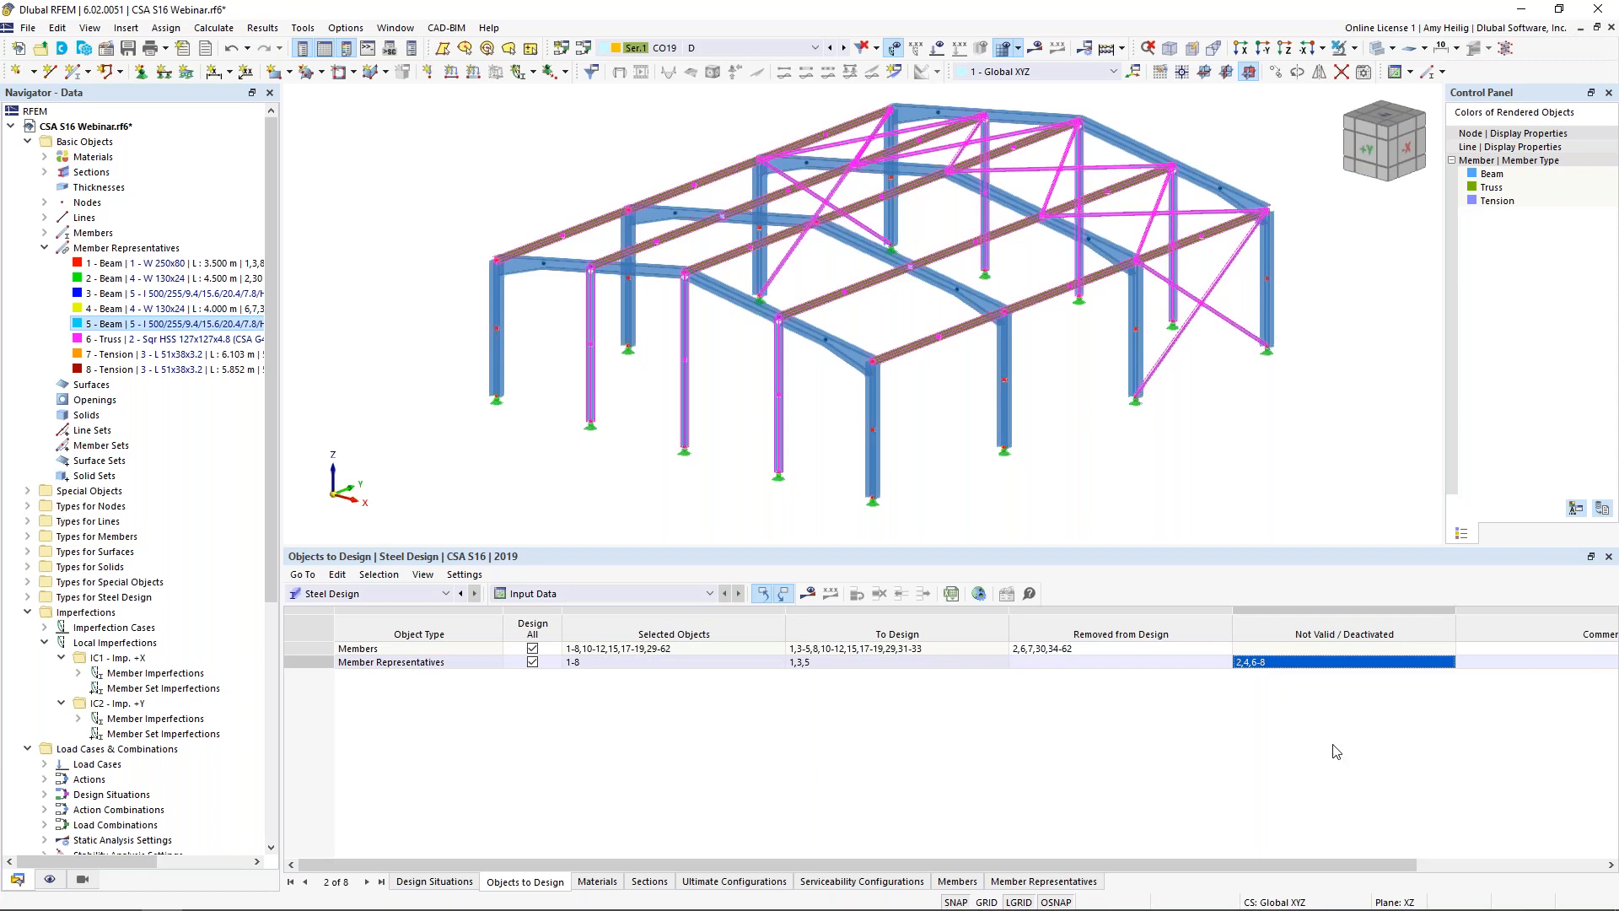
{"action": "left_click", "coordinate": [1027, 663]}
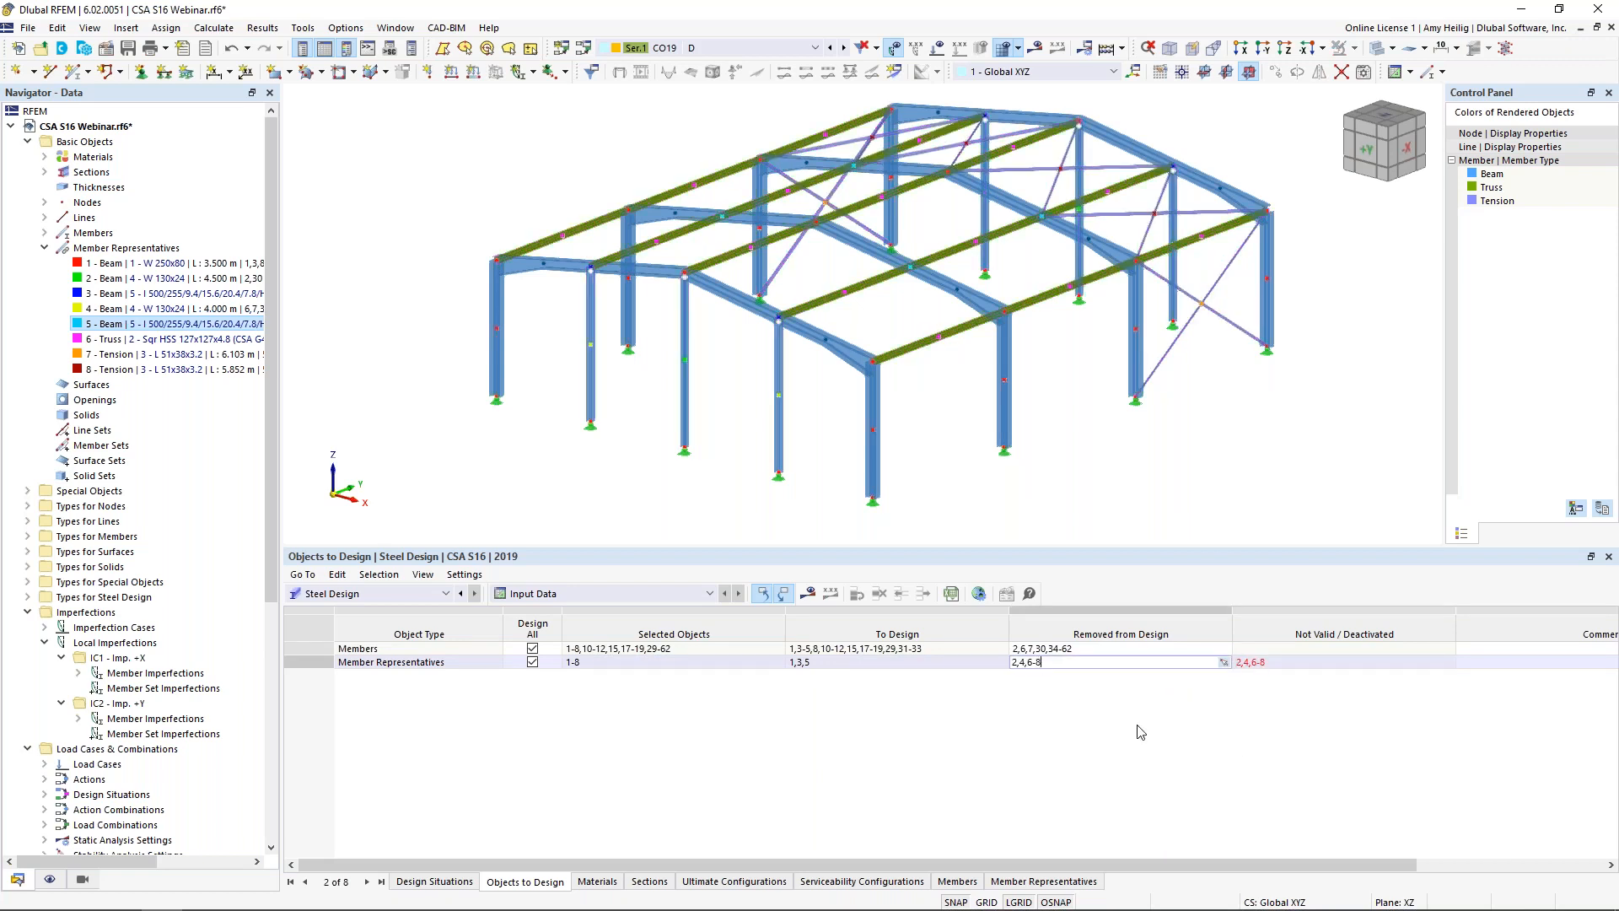
{"action": "key", "text": "Return"}
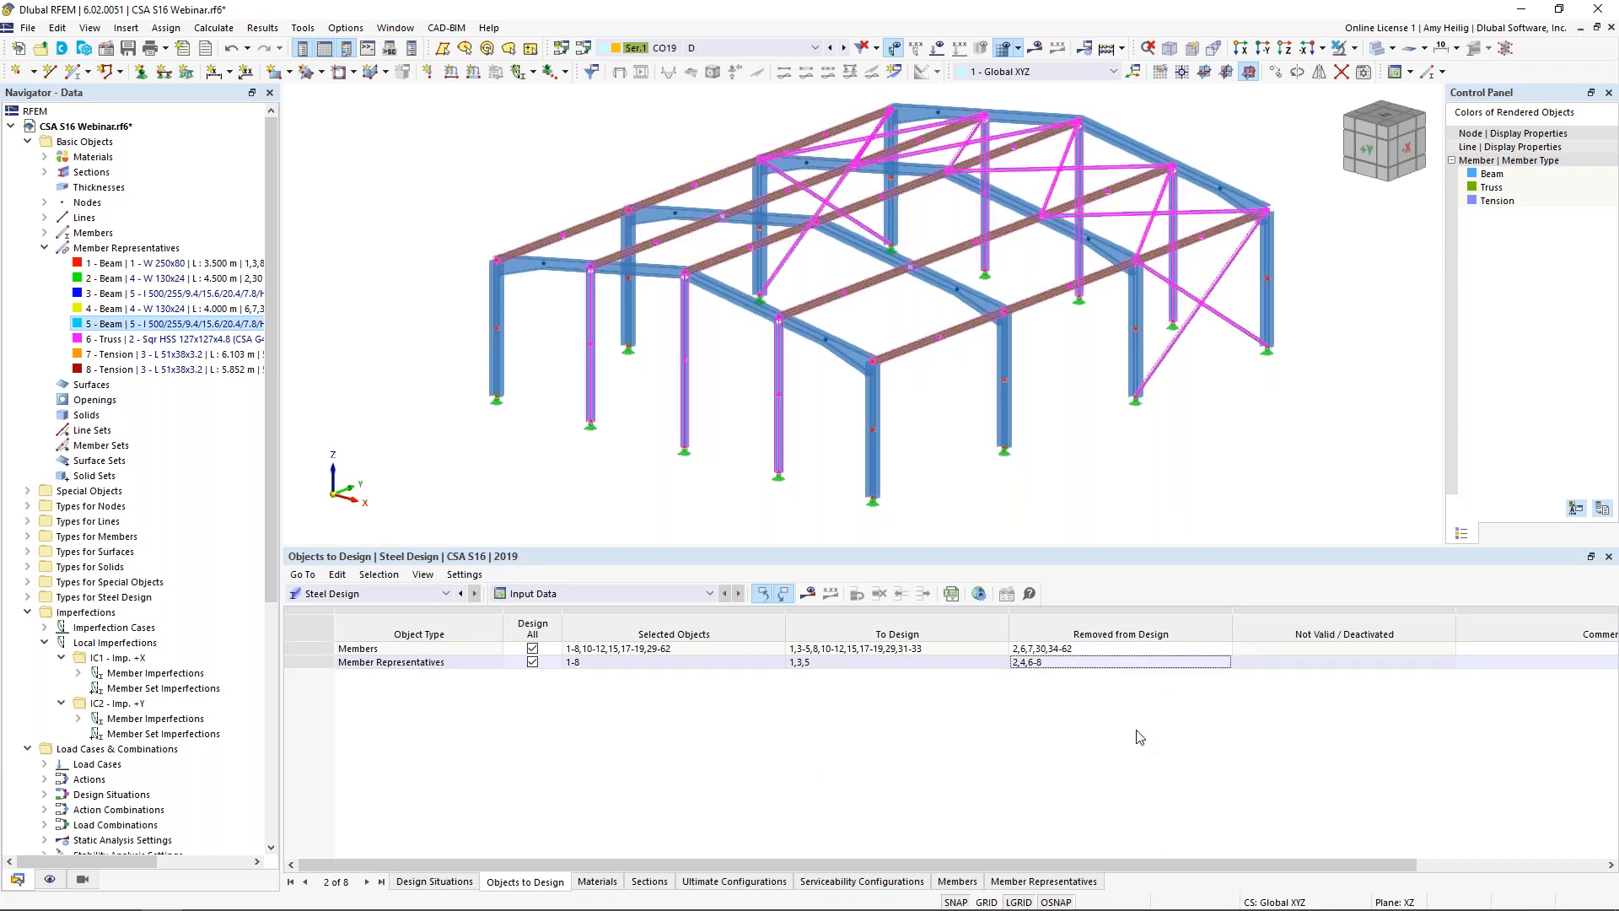
- Run the Steel Design calculation and display its design check ratios on the members
{"action": "left_click", "coordinate": [807, 593]}
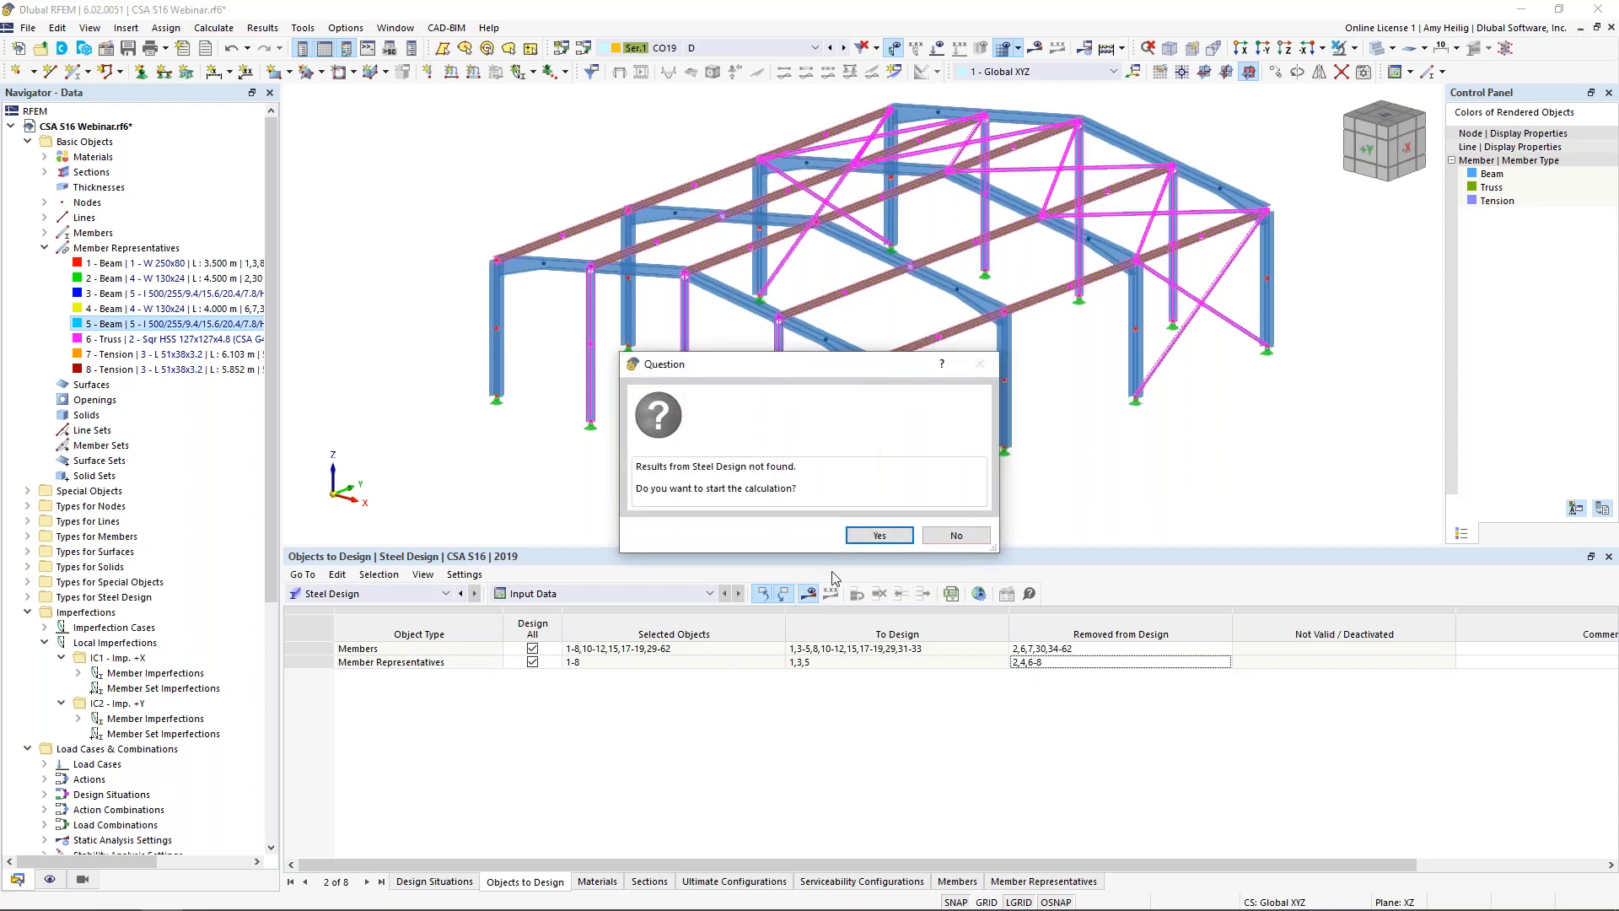
{"action": "left_click", "coordinate": [865, 540]}
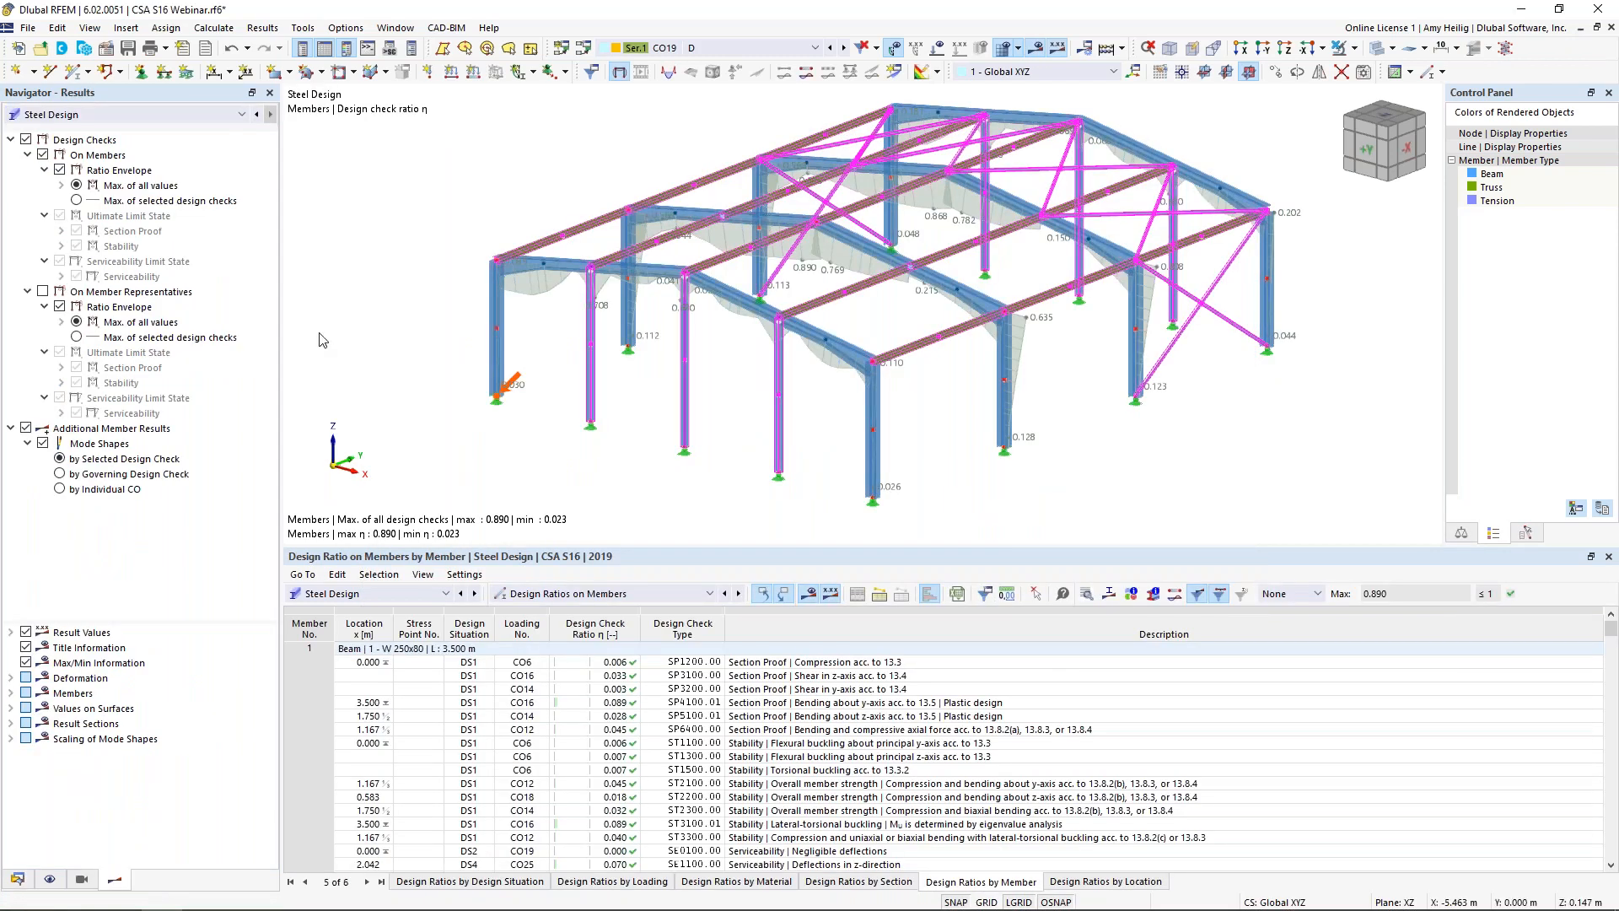
- Switch the results to Static Analysis and examine the global deformations of load combinations CO4 through CO8
{"action": "left_click", "coordinate": [127, 119]}
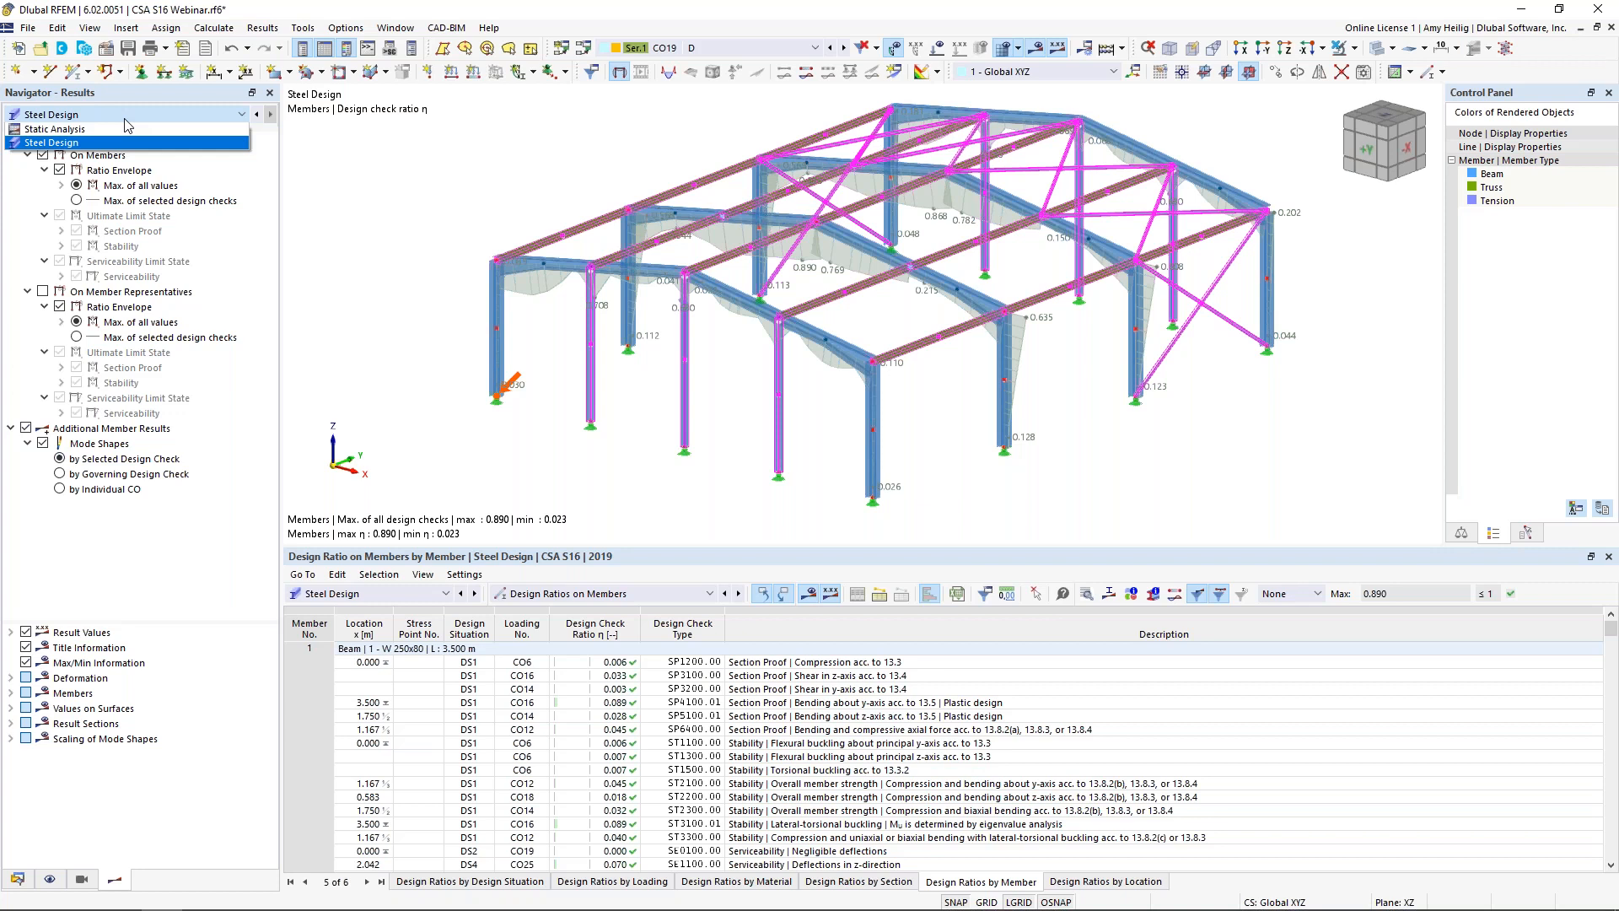
{"action": "left_click", "coordinate": [119, 131]}
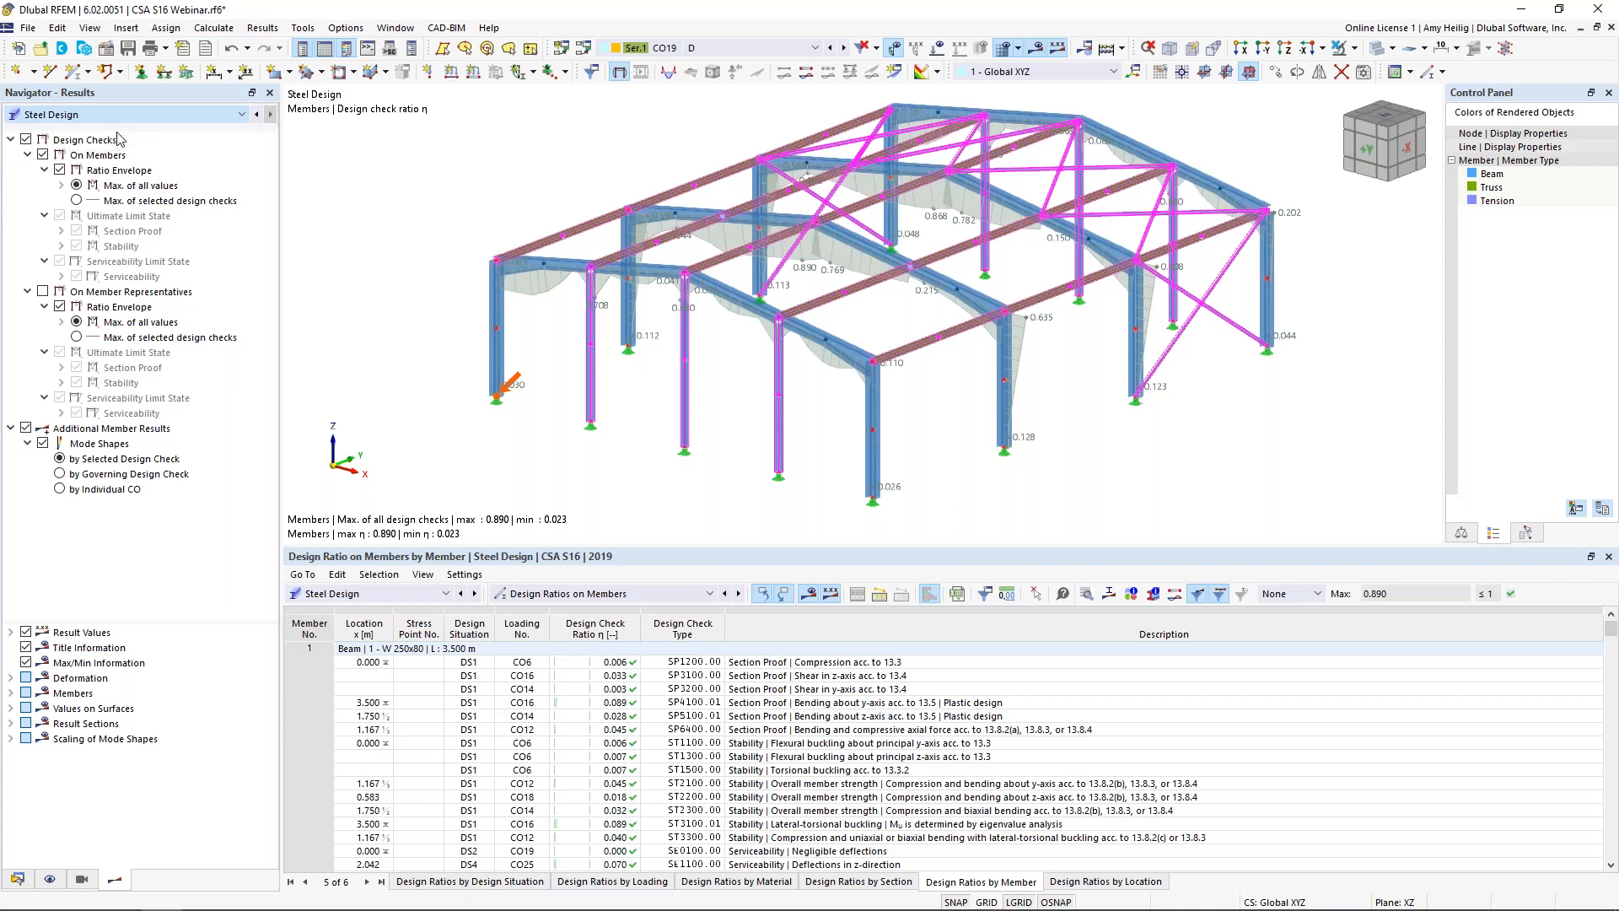
{"action": "left_click", "coordinate": [123, 116]}
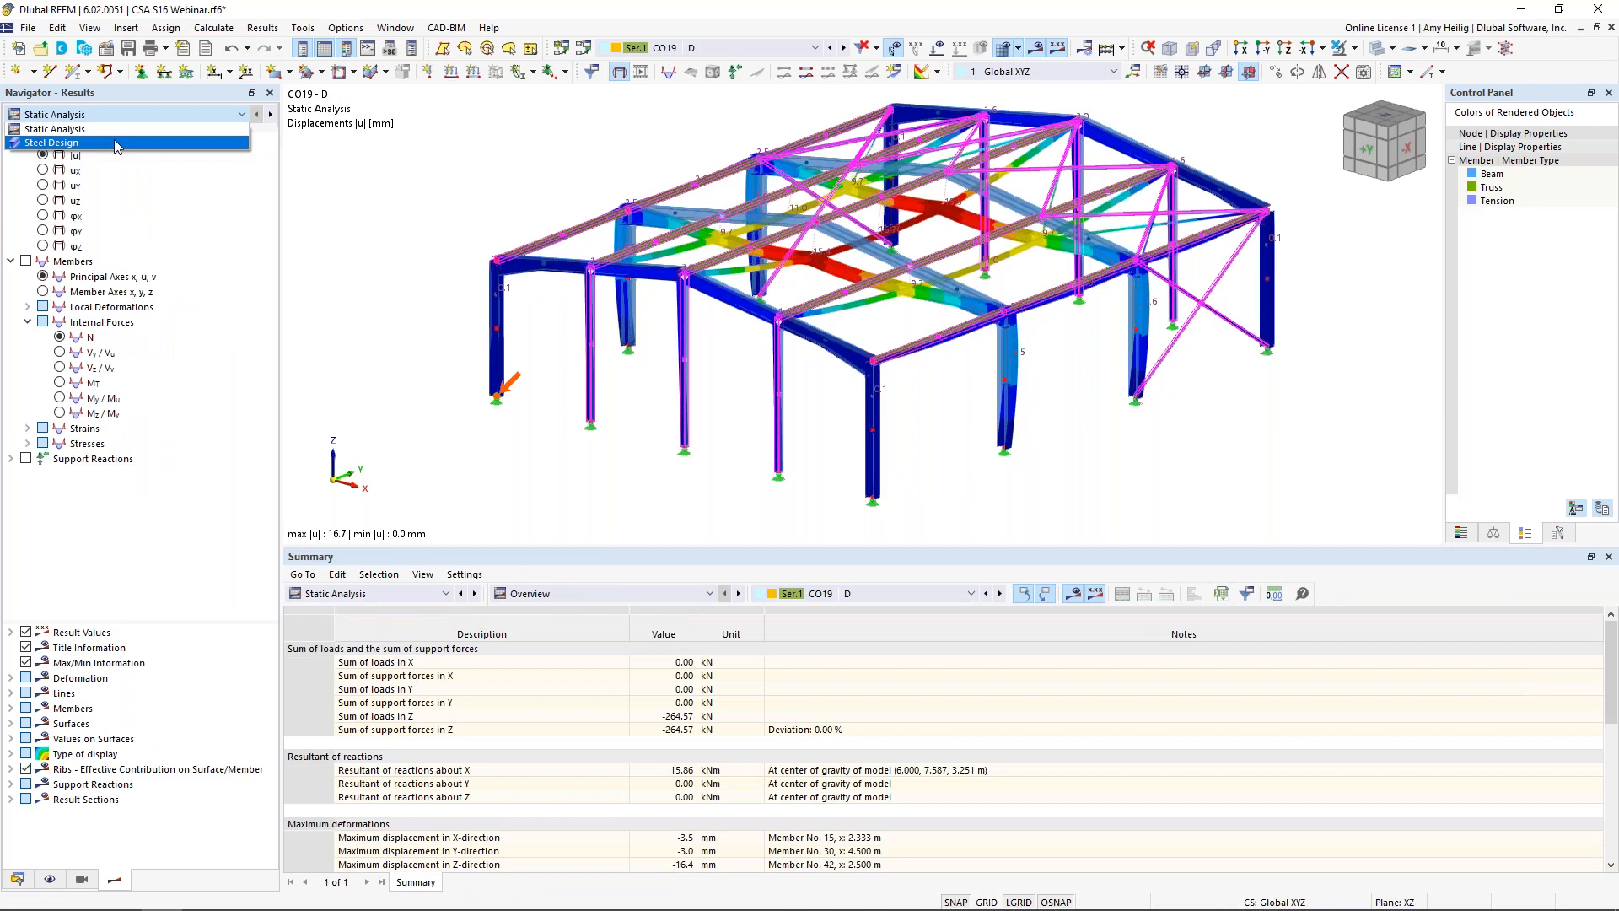
{"action": "left_click", "coordinate": [115, 133]}
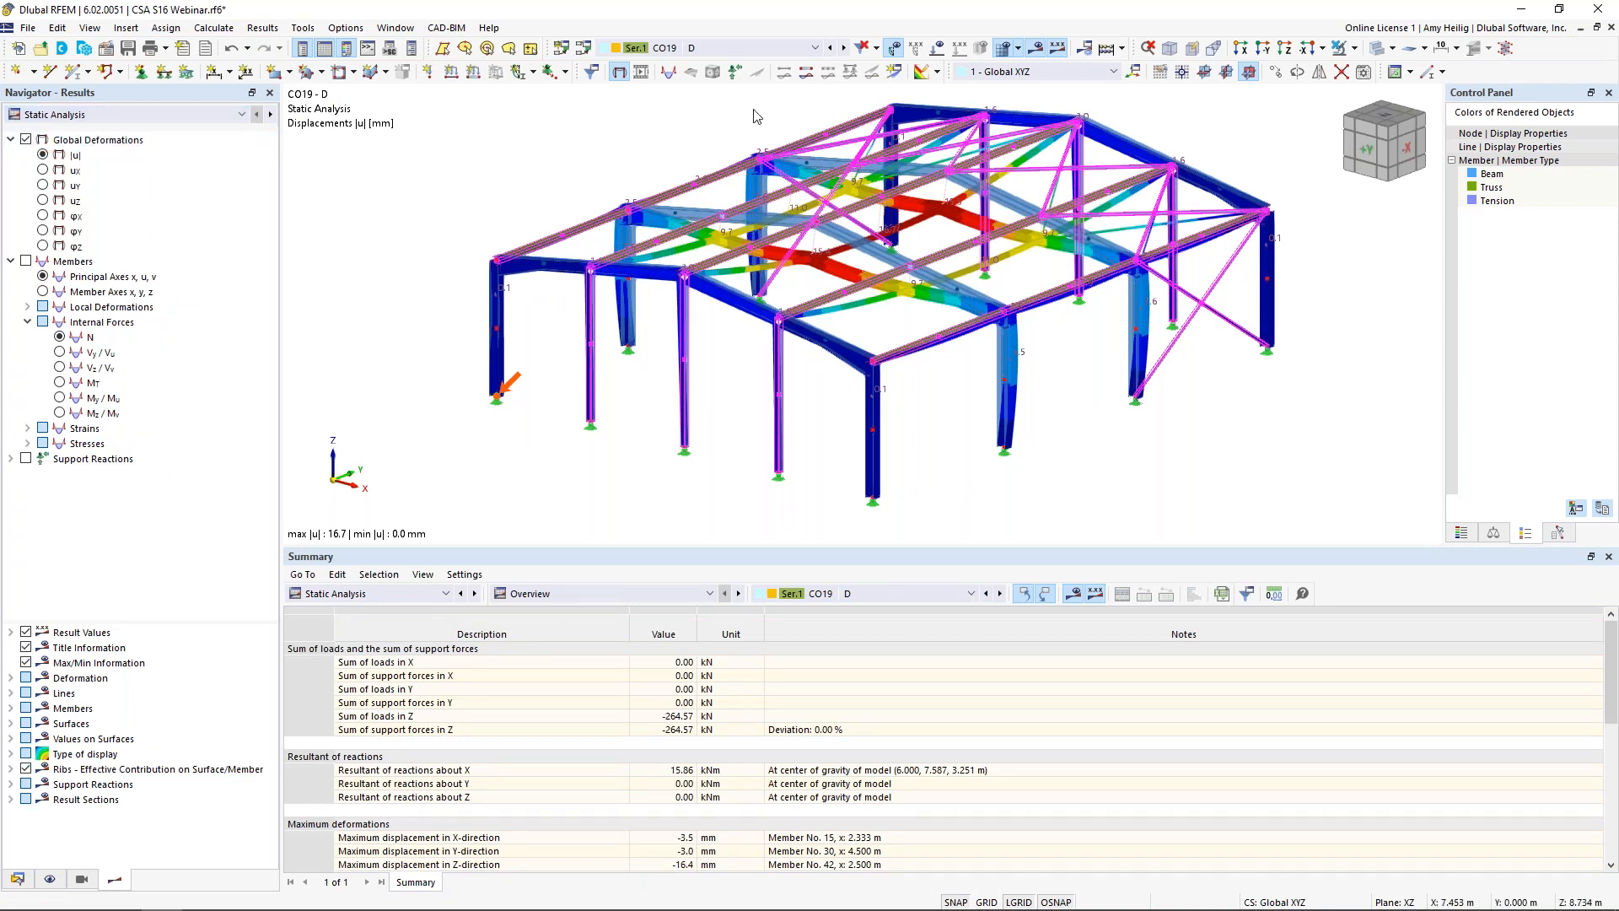
{"action": "left_click", "coordinate": [735, 48]}
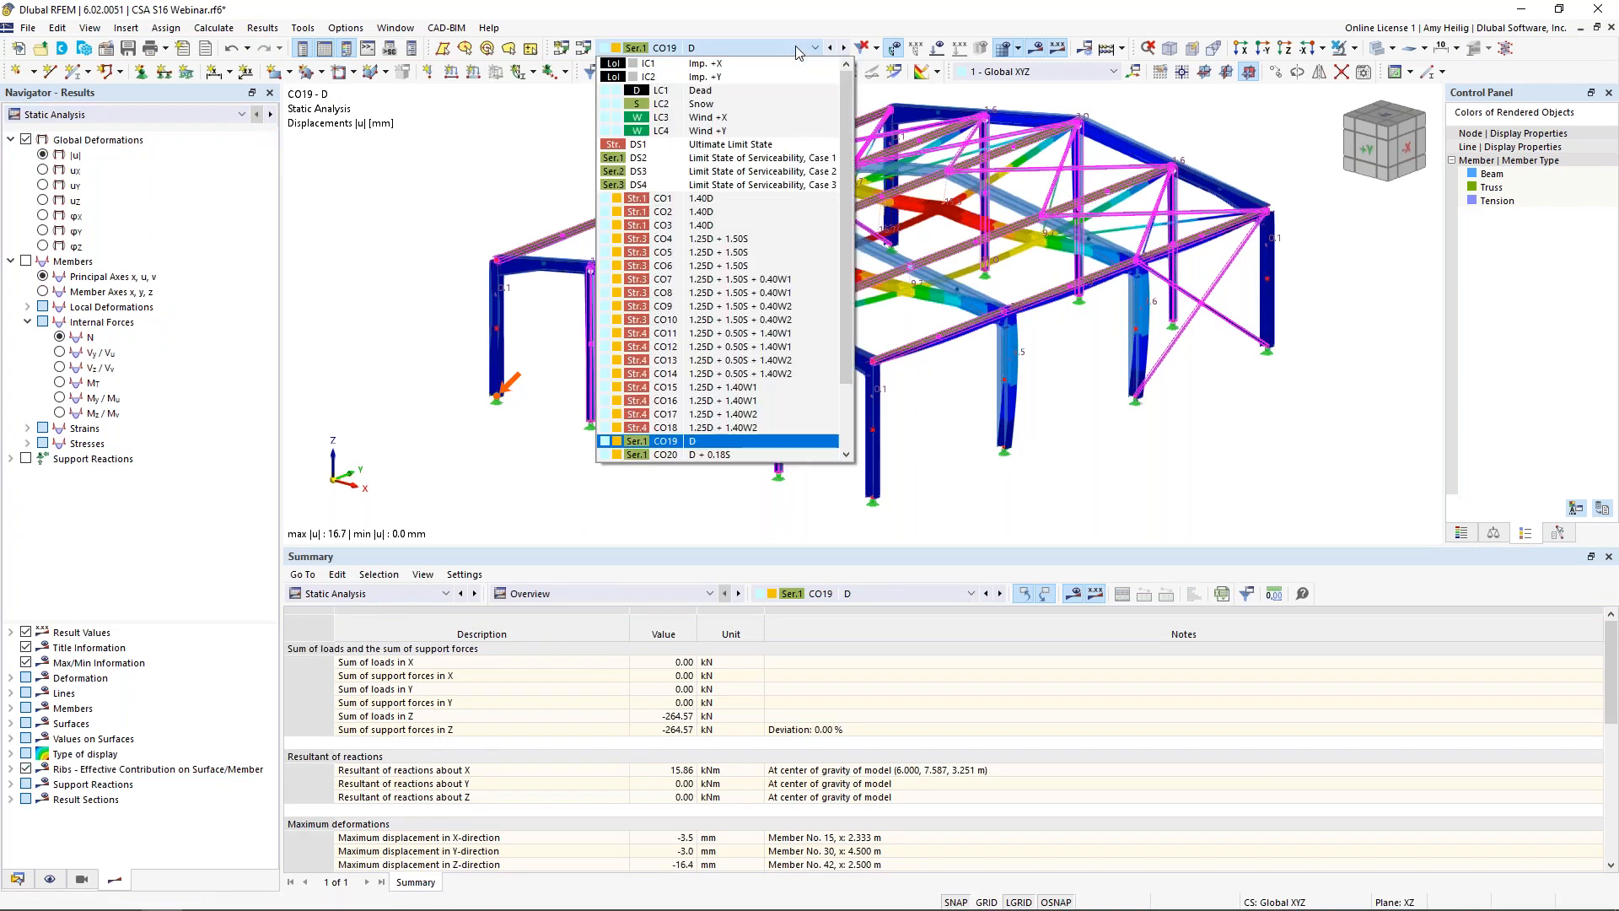
{"action": "left_click", "coordinate": [742, 239]}
{"action": "left_click", "coordinate": [844, 48]}
{"action": "left_click", "coordinate": [844, 48]}
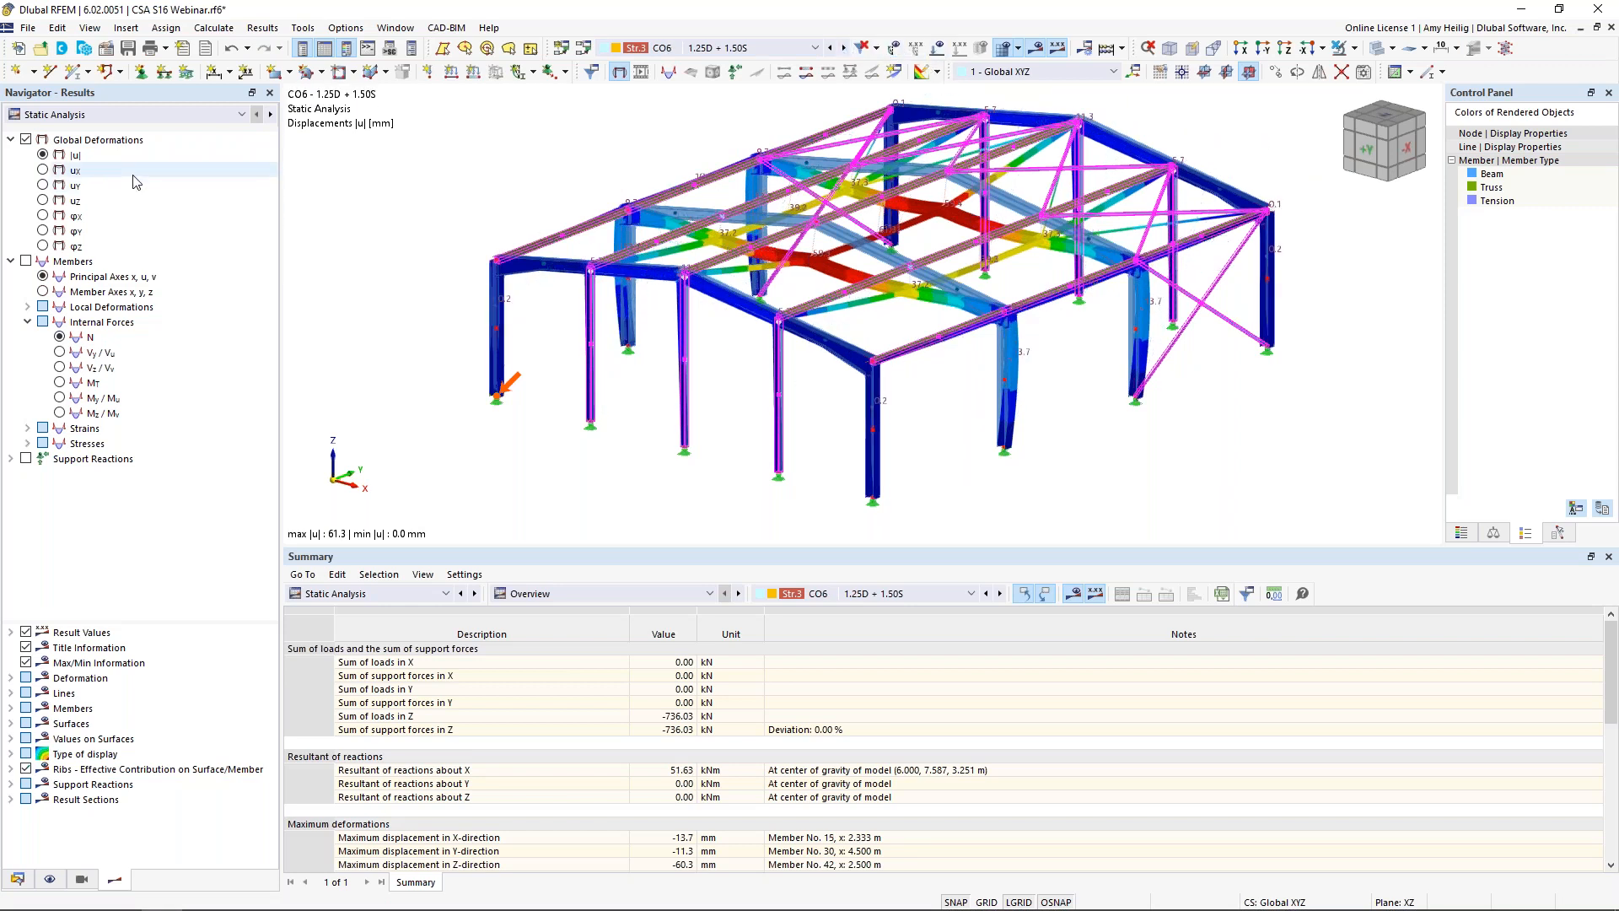
{"action": "left_click", "coordinate": [844, 49]}
- Display the members' axial forces N and the bending moments My/Mu on the frame for CO8
{"action": "left_click", "coordinate": [26, 262]}
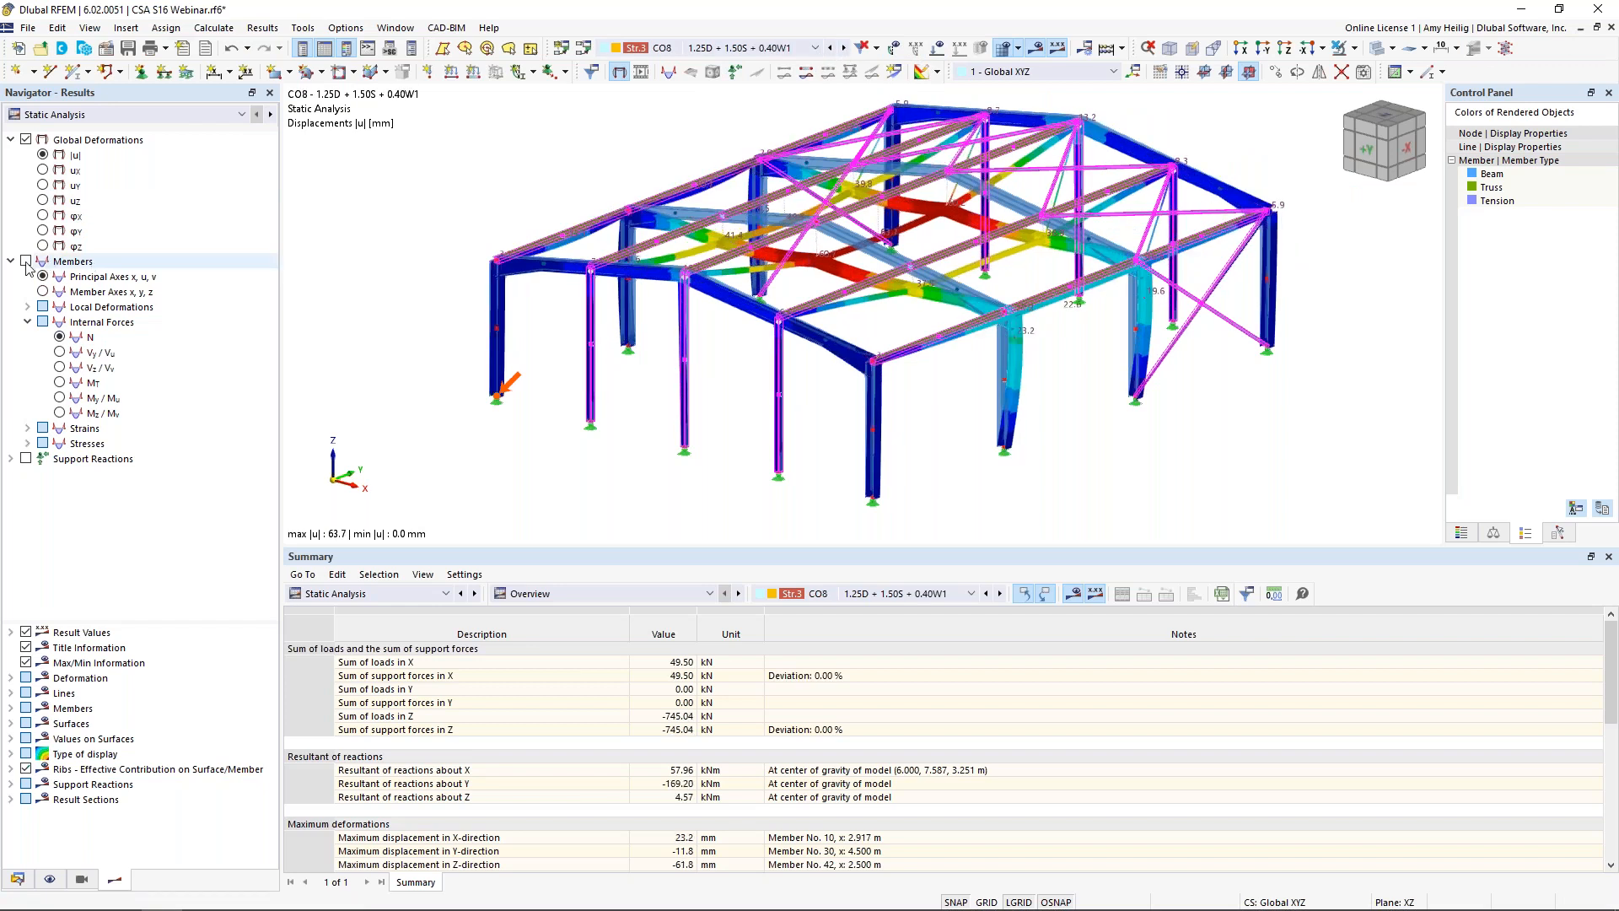
{"action": "middle_click_drag", "start_coordinate": [591, 469], "coordinate": [603, 485]}
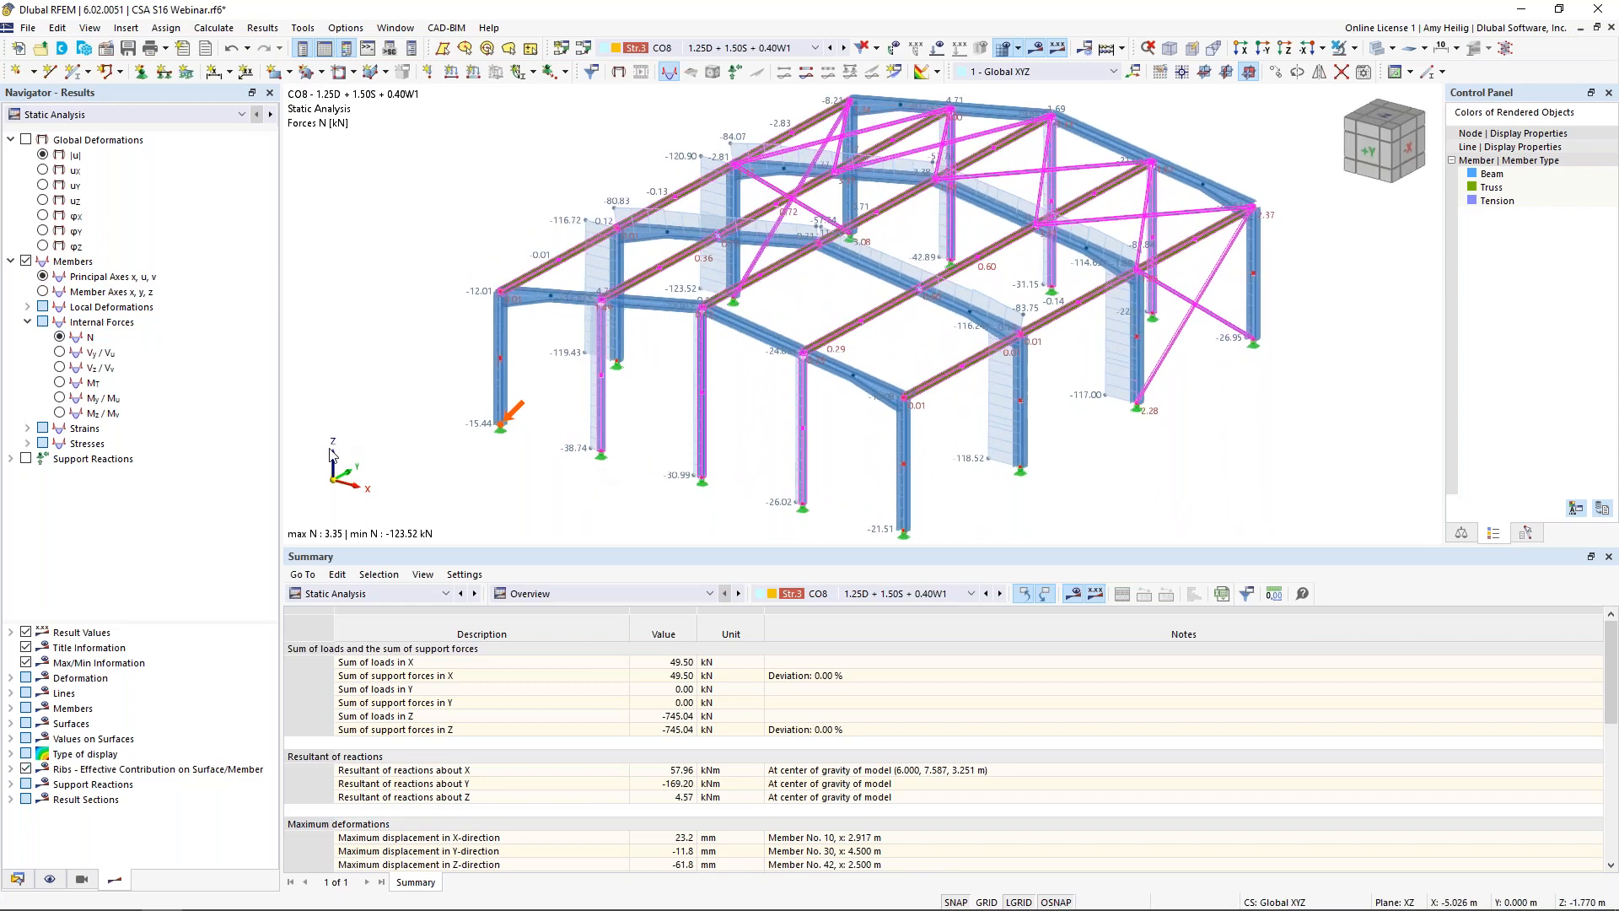
{"action": "left_click", "coordinate": [59, 397]}
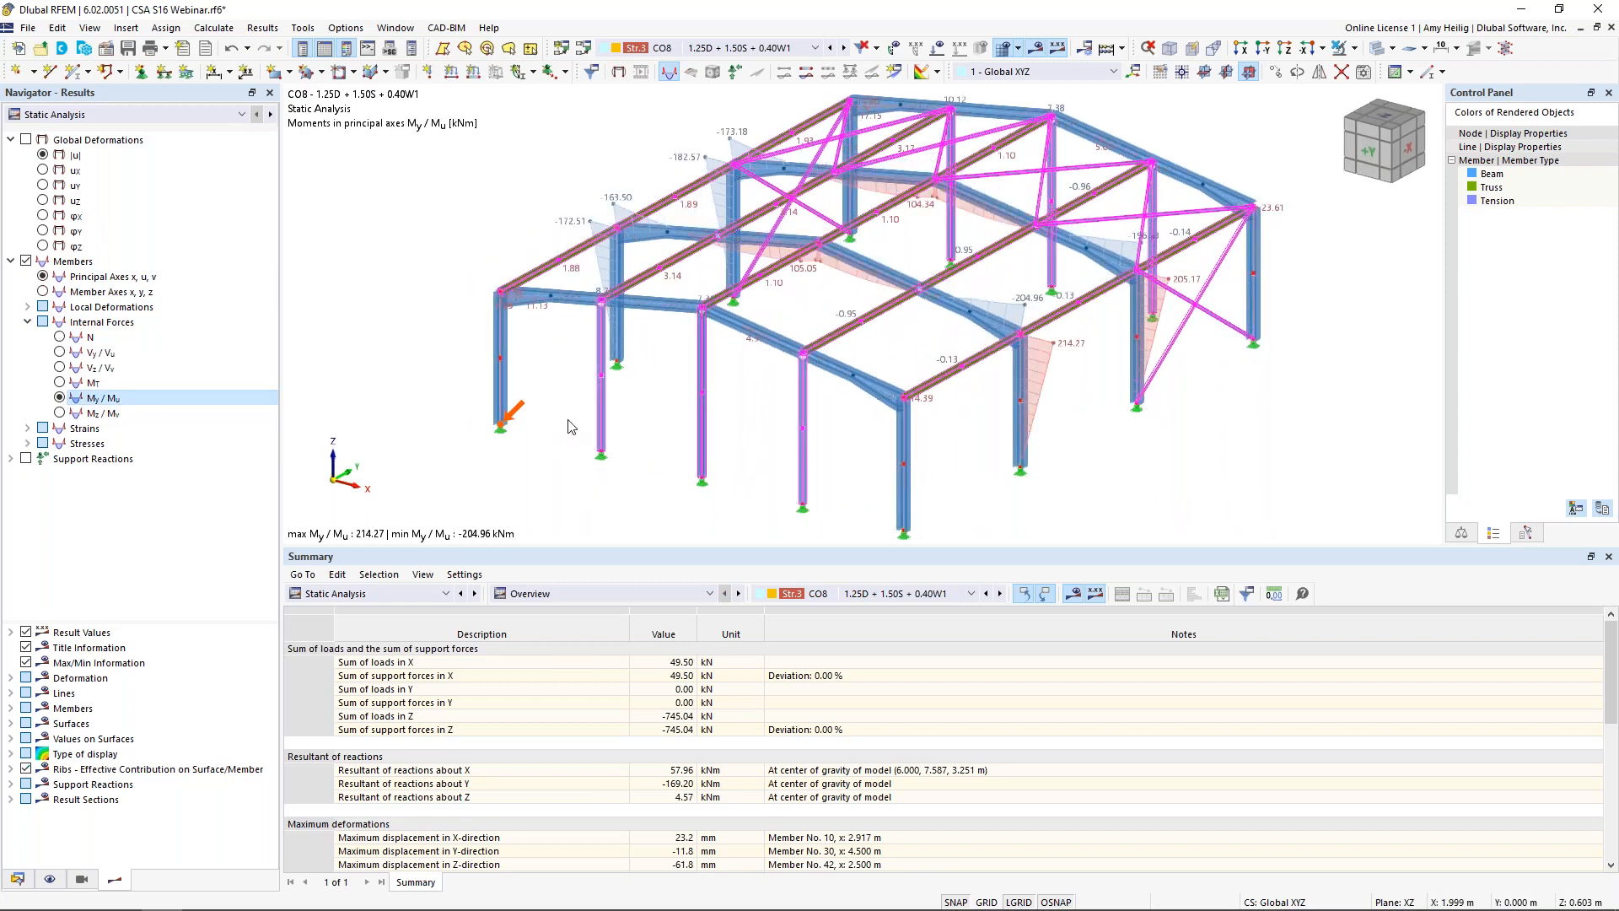
- Open the result diagrams of roof beam member 12, add the N and Vz internal forces and examine the diagrams
{"action": "right_click", "coordinate": [866, 272]}
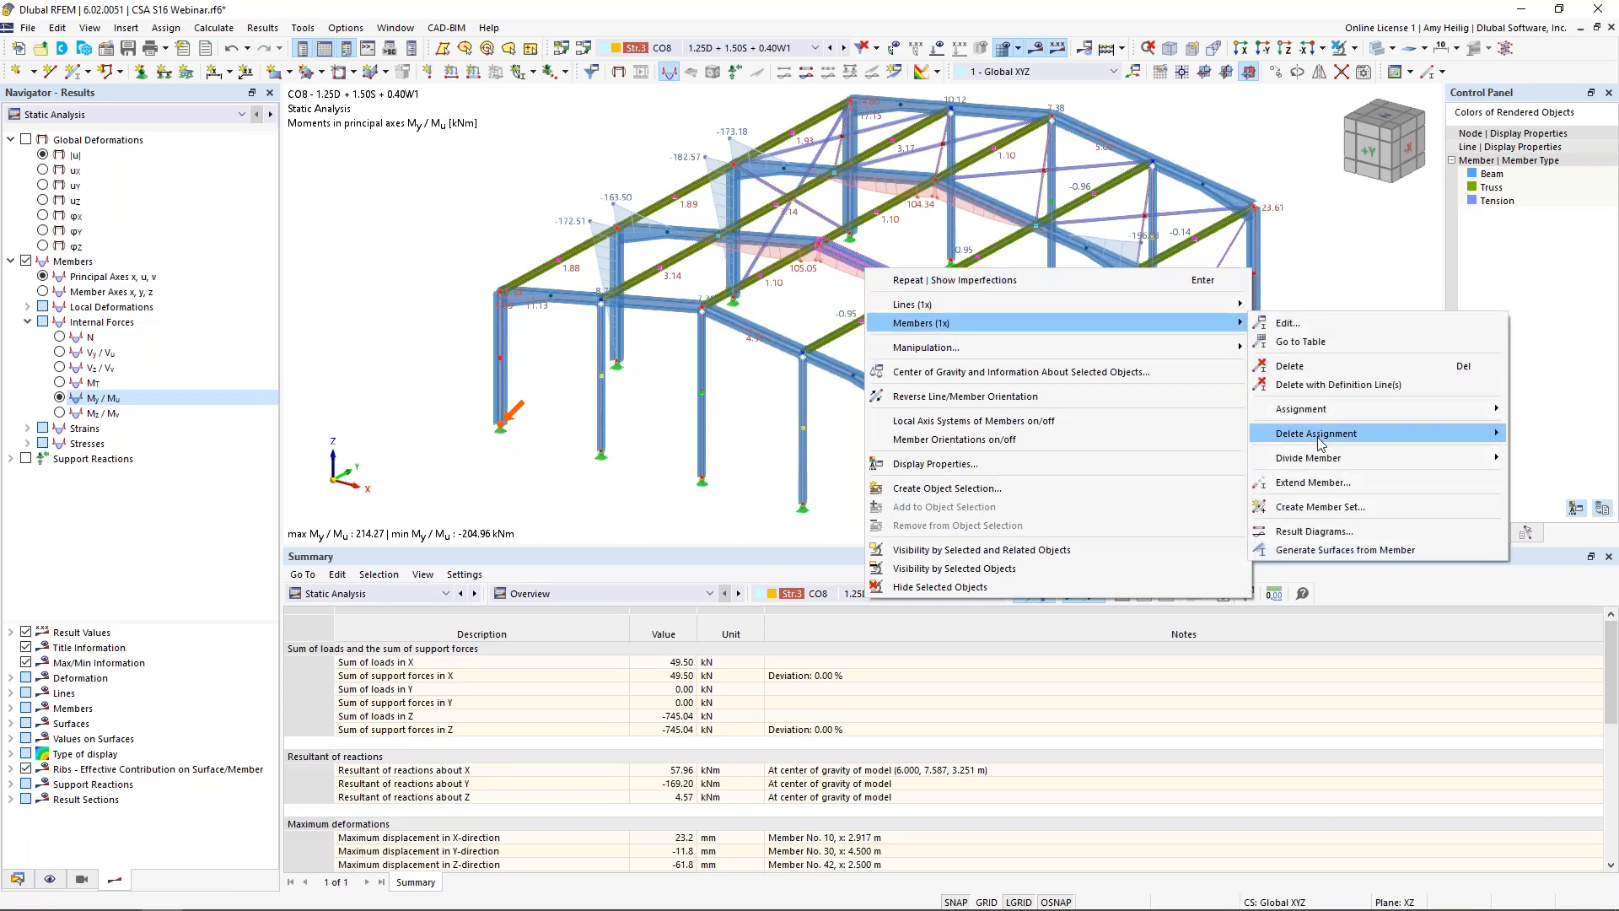
{"action": "left_click", "coordinate": [1320, 535]}
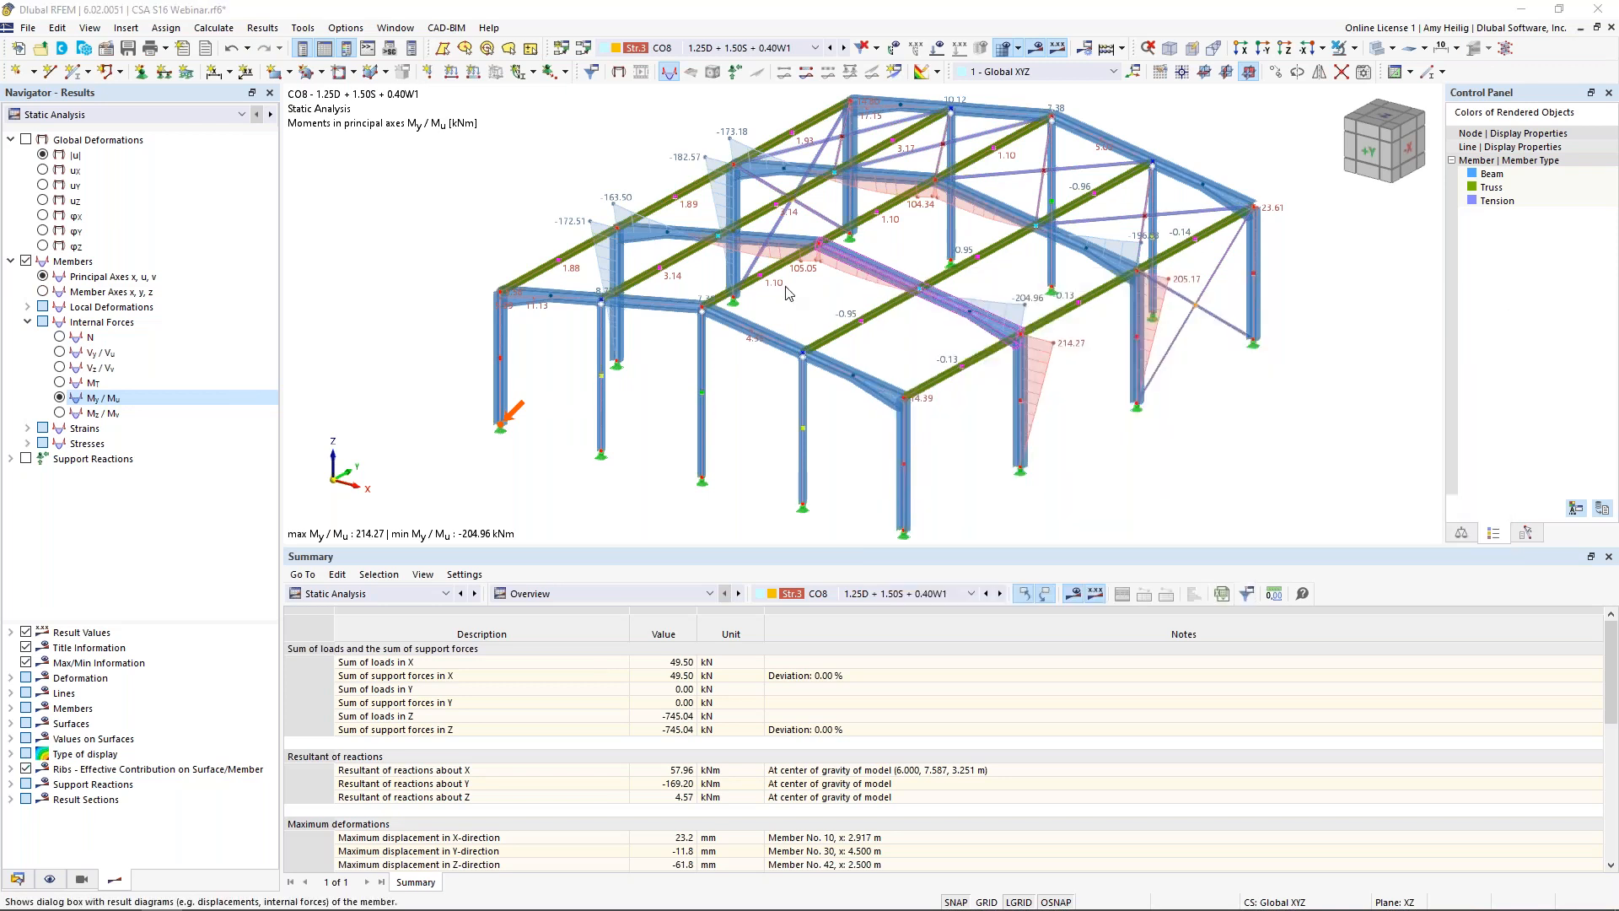
{"action": "left_click", "coordinate": [199, 464]}
{"action": "left_click", "coordinate": [199, 495]}
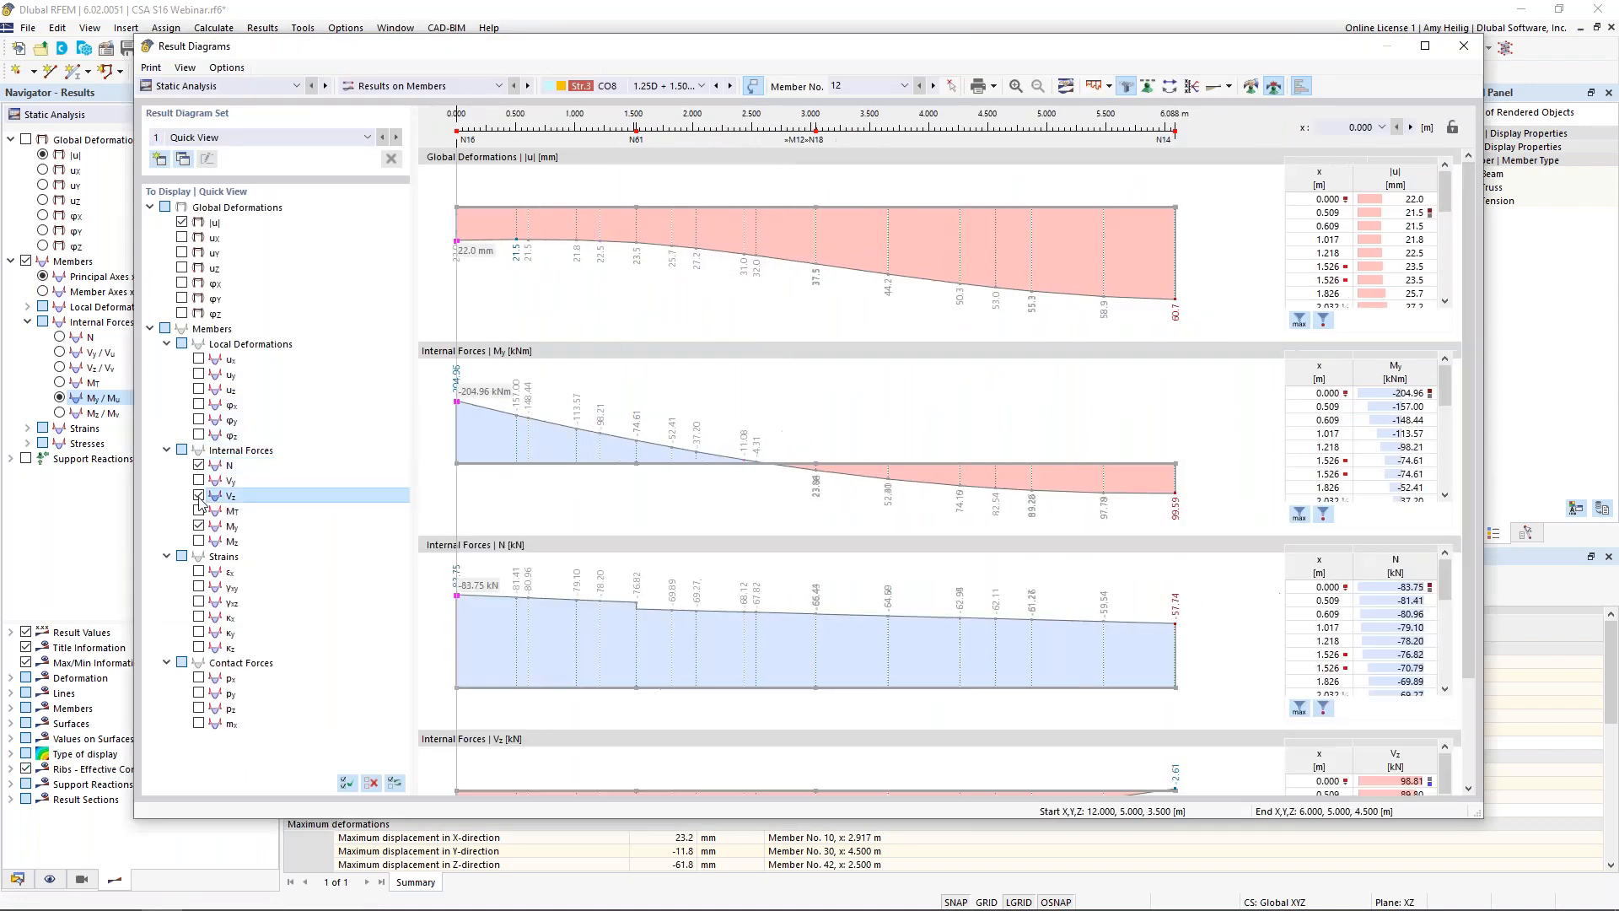
{"action": "scroll", "coordinate": [582, 506], "scroll_direction": "down", "scroll_amount": 3}
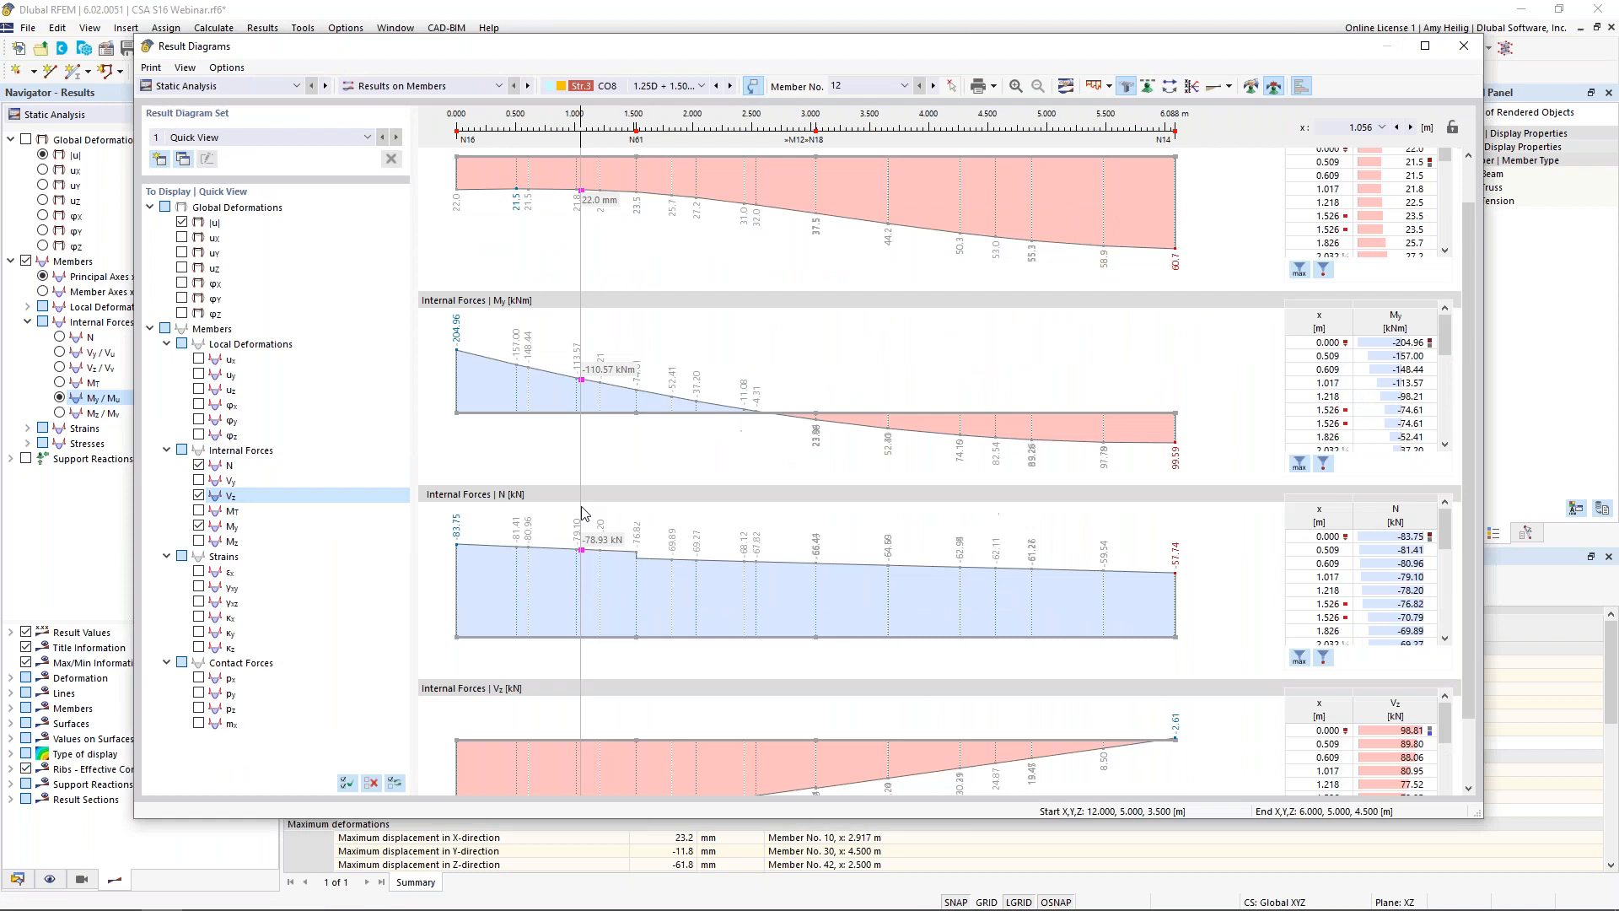
{"action": "scroll", "coordinate": [584, 513], "scroll_direction": "up", "scroll_amount": 3}
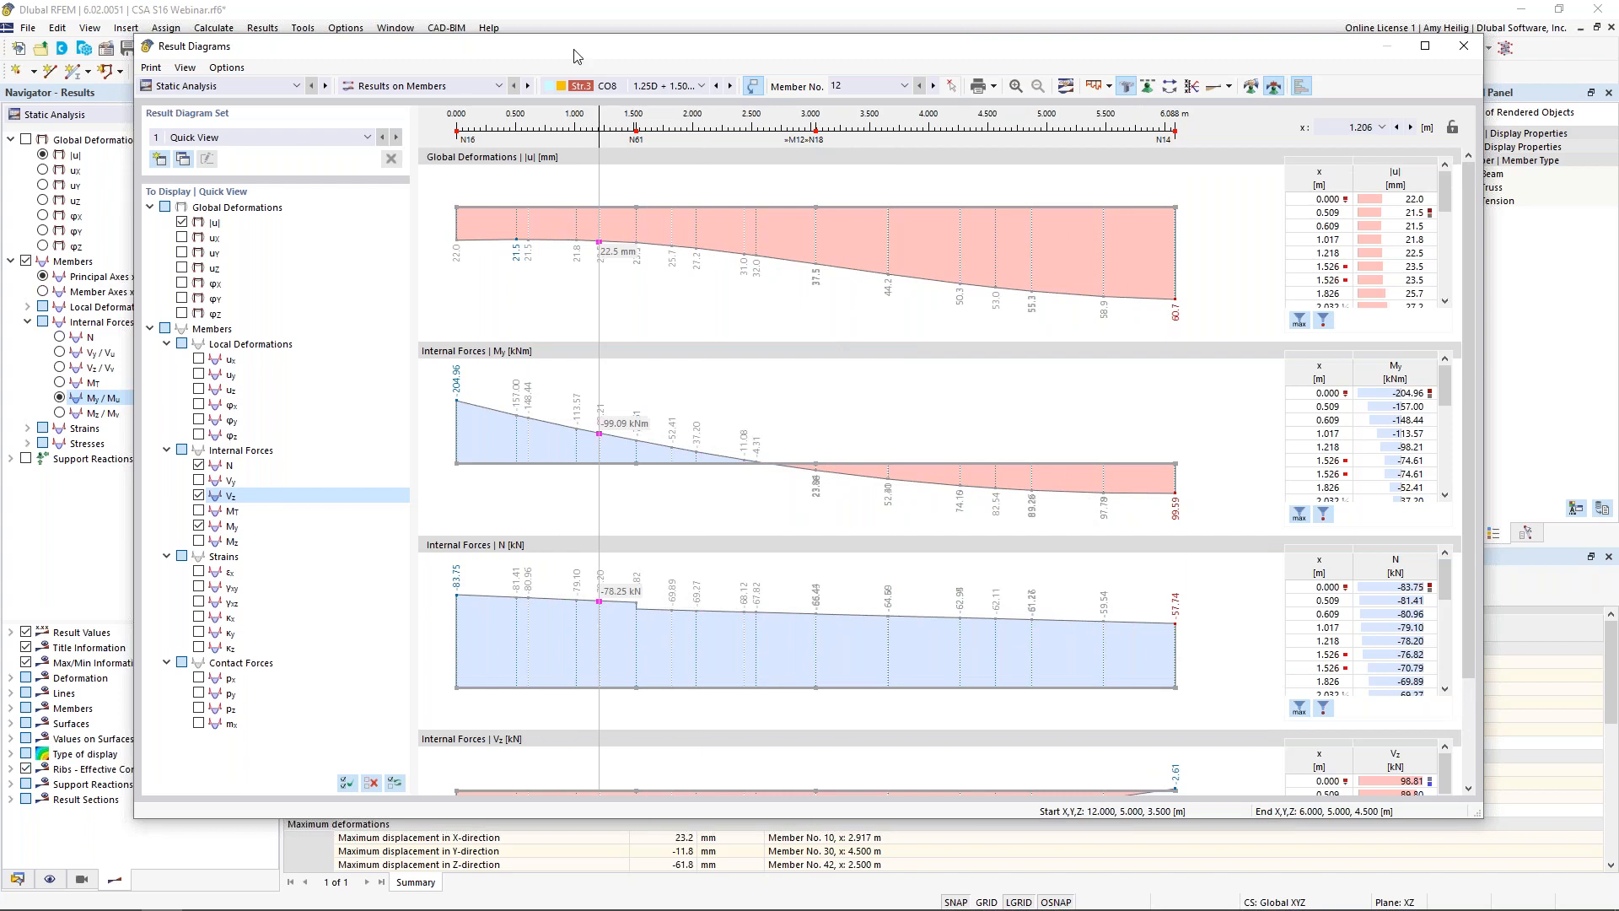
- Move the Result Diagrams window aside to uncover the frame model and its moment diagrams
{"action": "left_click_drag", "start_coordinate": [554, 47], "coordinate": [1590, 73]}
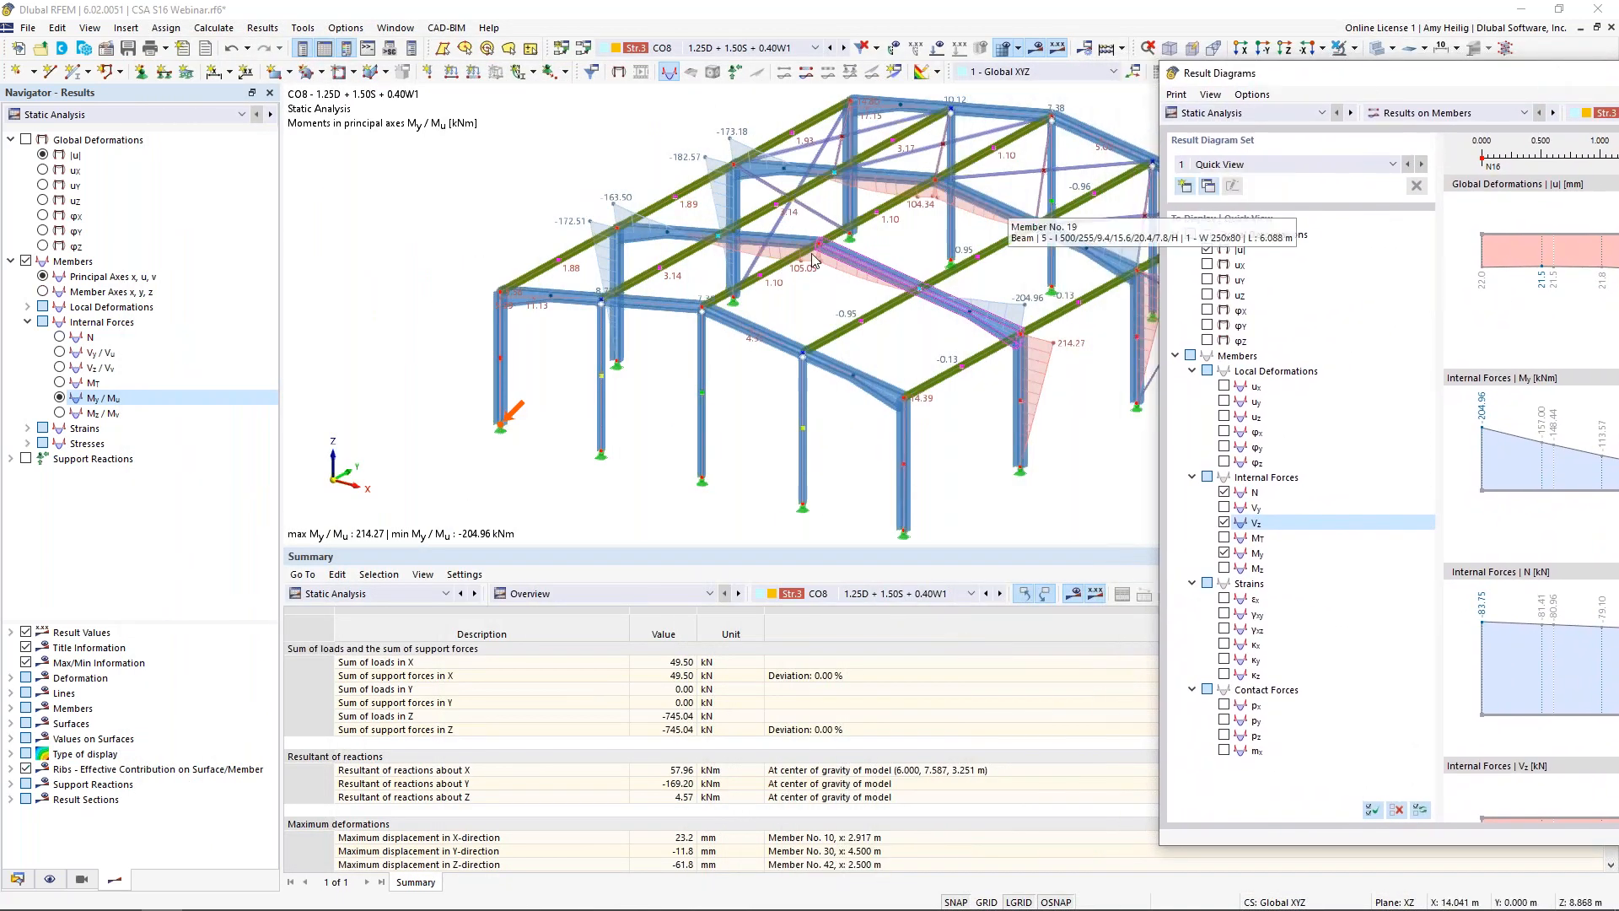
{"action": "scroll", "coordinate": [744, 286], "scroll_direction": "down", "scroll_amount": 1}
{"action": "scroll", "coordinate": [744, 287], "scroll_direction": "up", "scroll_amount": 2}
{"action": "scroll", "coordinate": [745, 286], "scroll_direction": "down", "scroll_amount": 1}
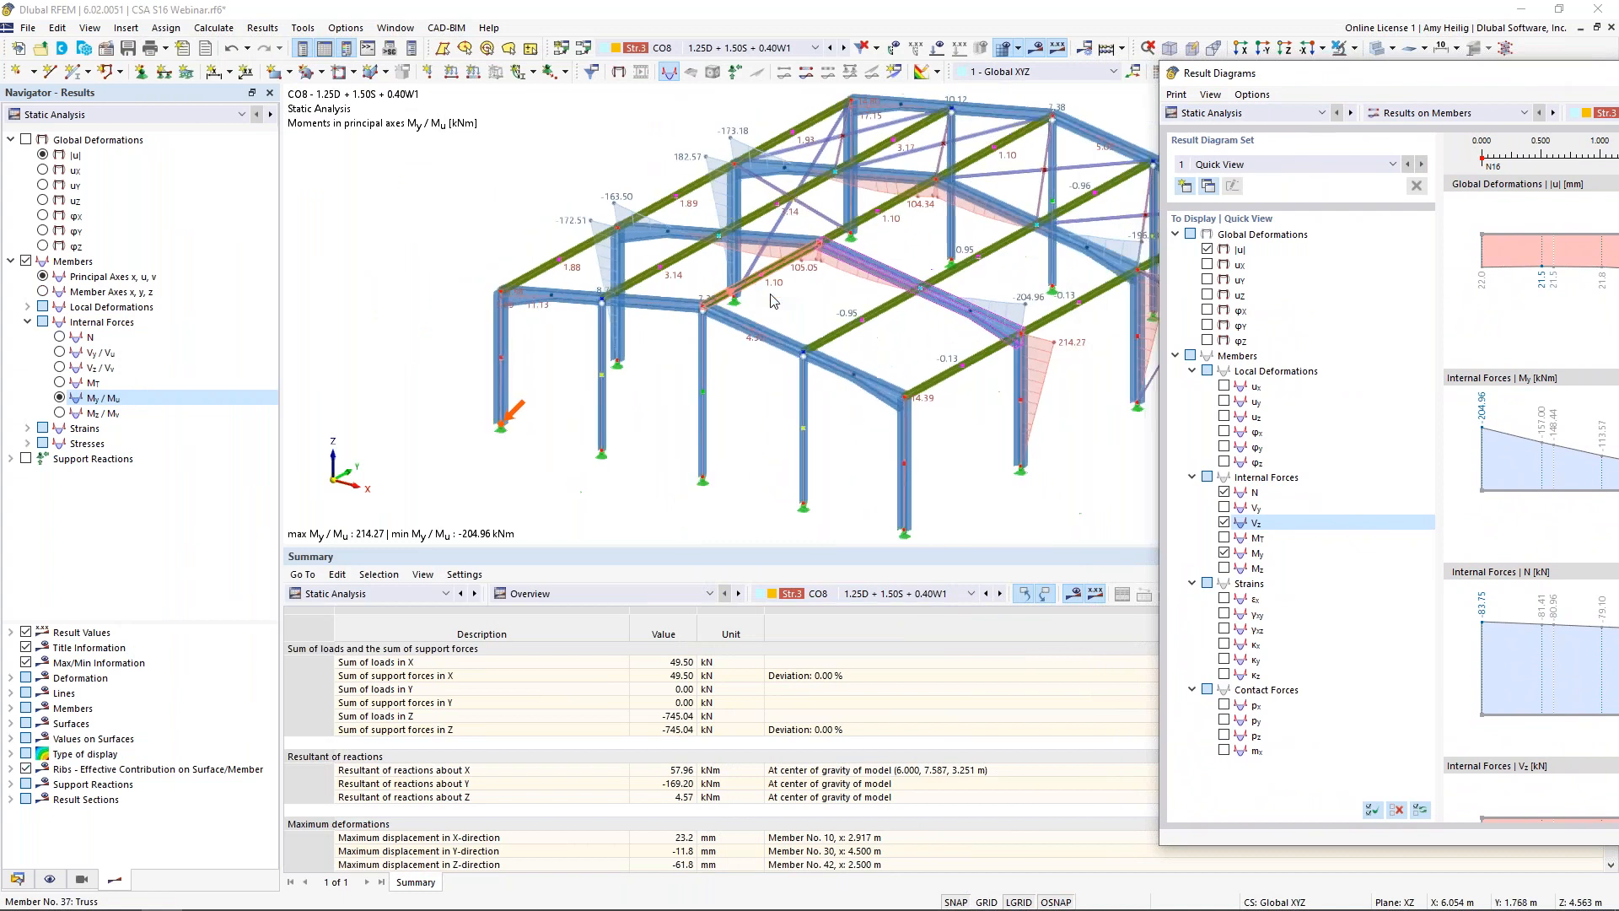
- Close the Result Diagrams window and return to the full frame model
{"action": "middle_click_drag", "start_coordinate": [860, 302], "coordinate": [764, 296]}
{"action": "scroll", "coordinate": [764, 296], "scroll_direction": "up", "scroll_amount": 1}
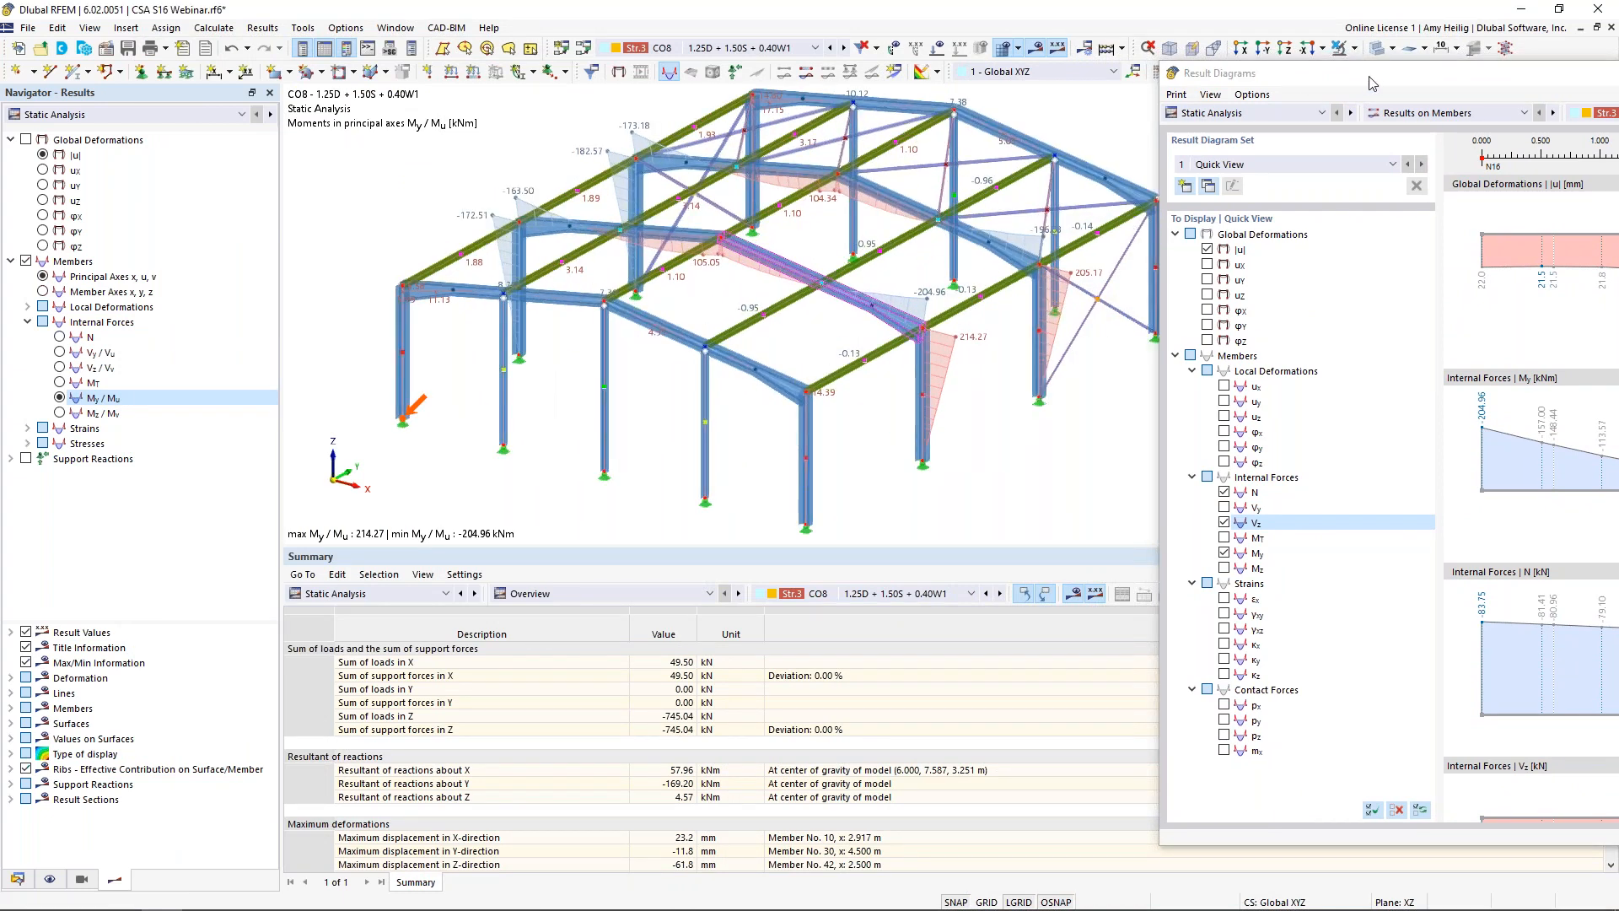
{"action": "left_click_drag", "start_coordinate": [1390, 81], "coordinate": [306, 50]}
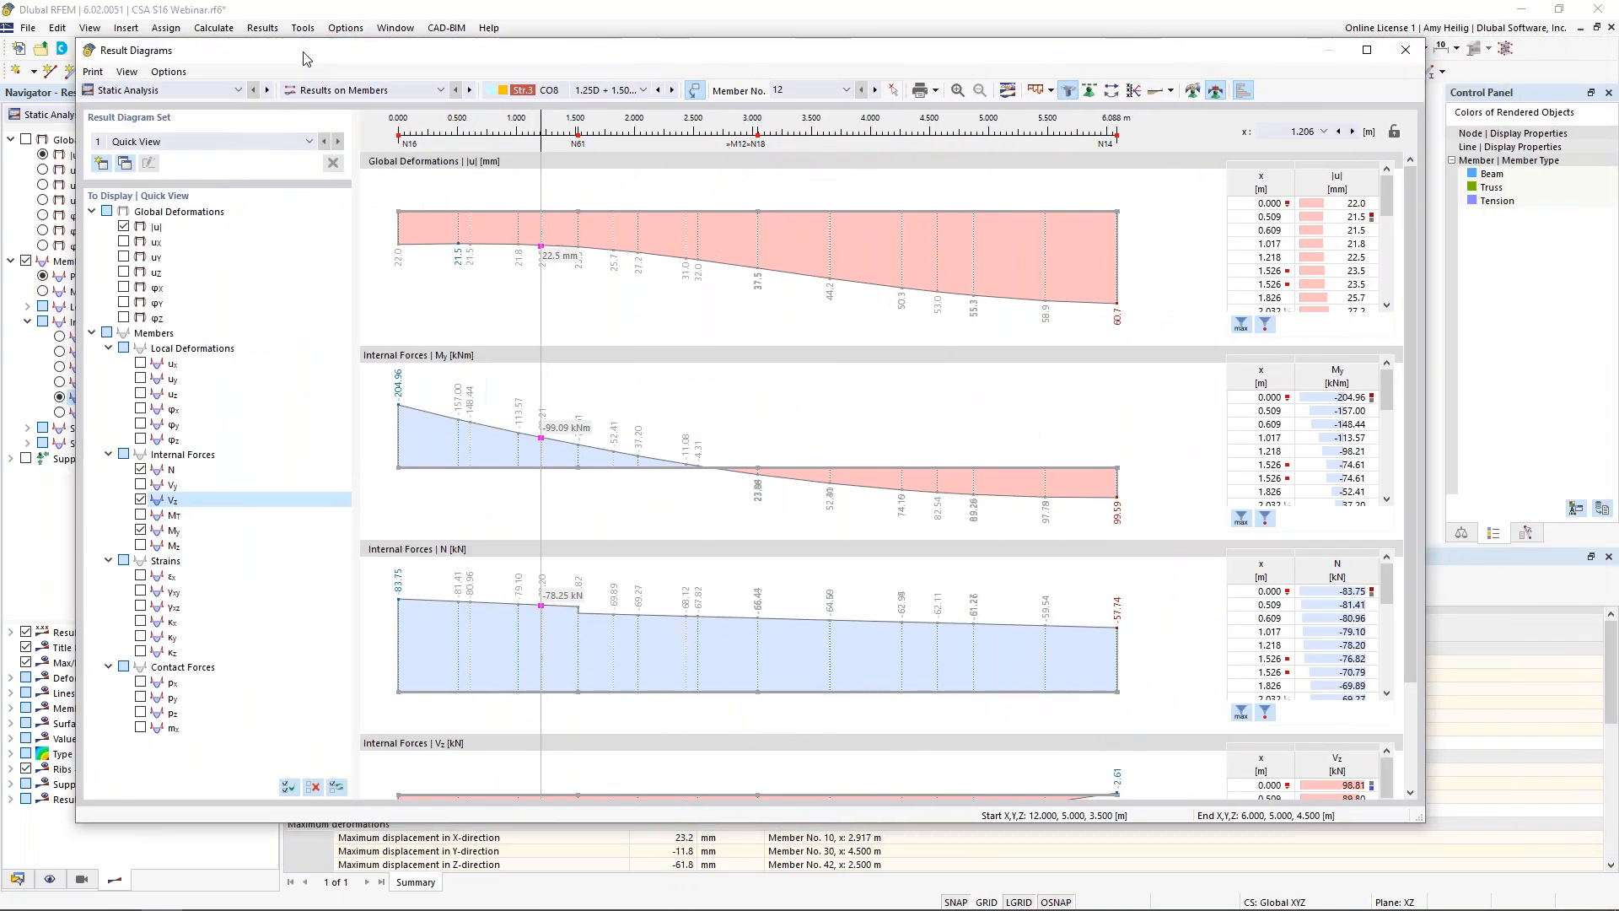
{"action": "left_click", "coordinate": [1405, 49]}
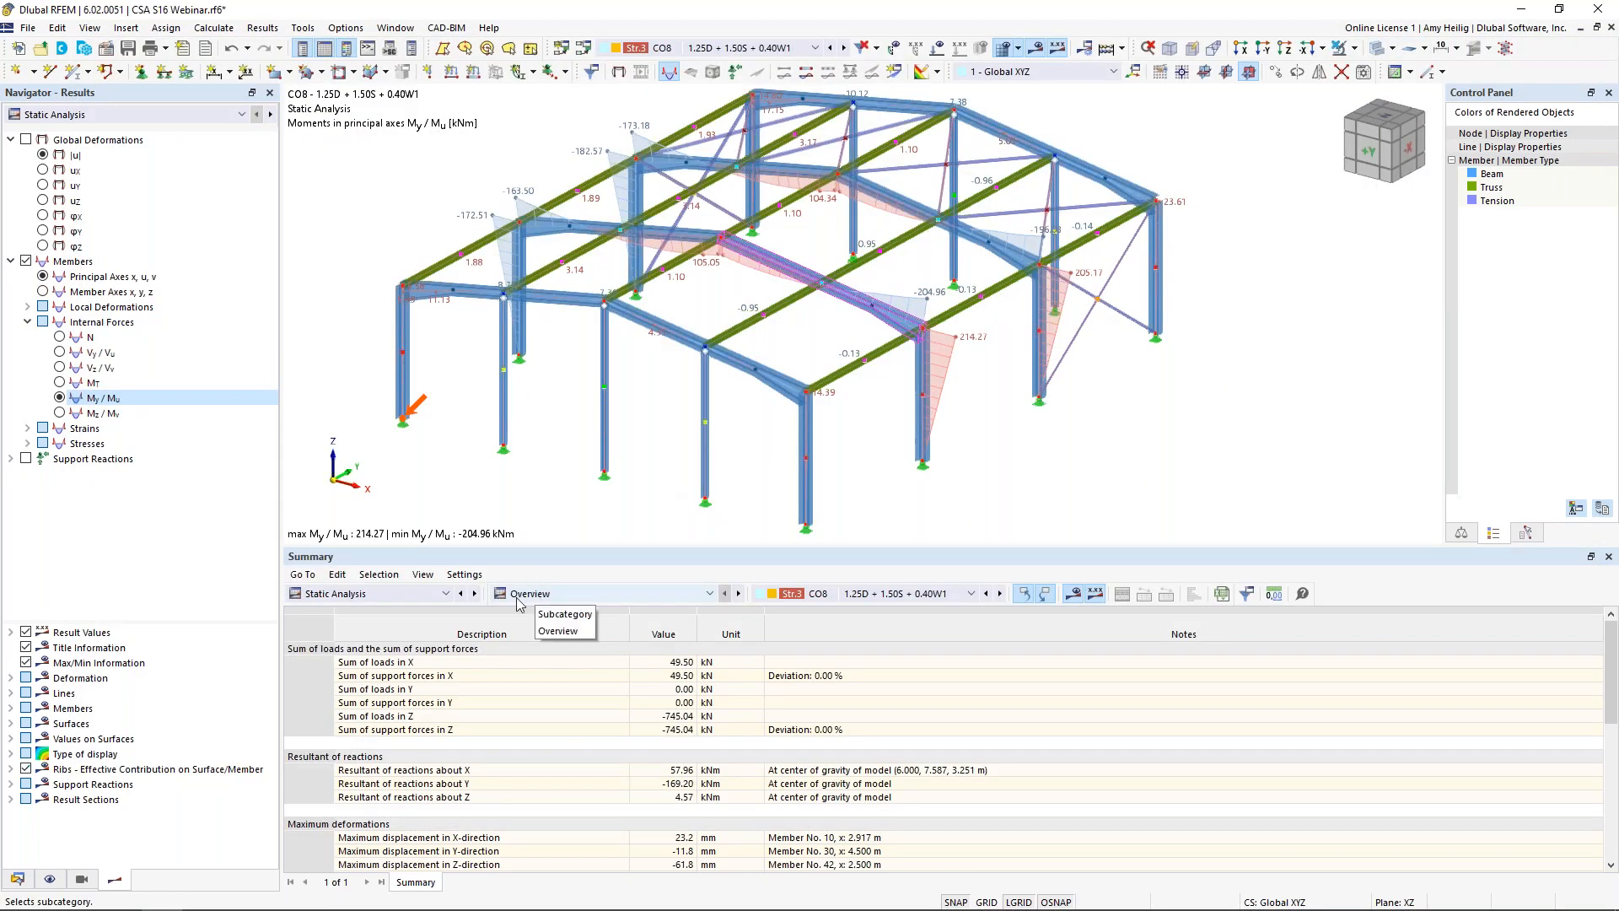
- List the Static Analysis results by member for CO8 and enlarge the internal forces table
{"action": "left_click", "coordinate": [371, 593]}
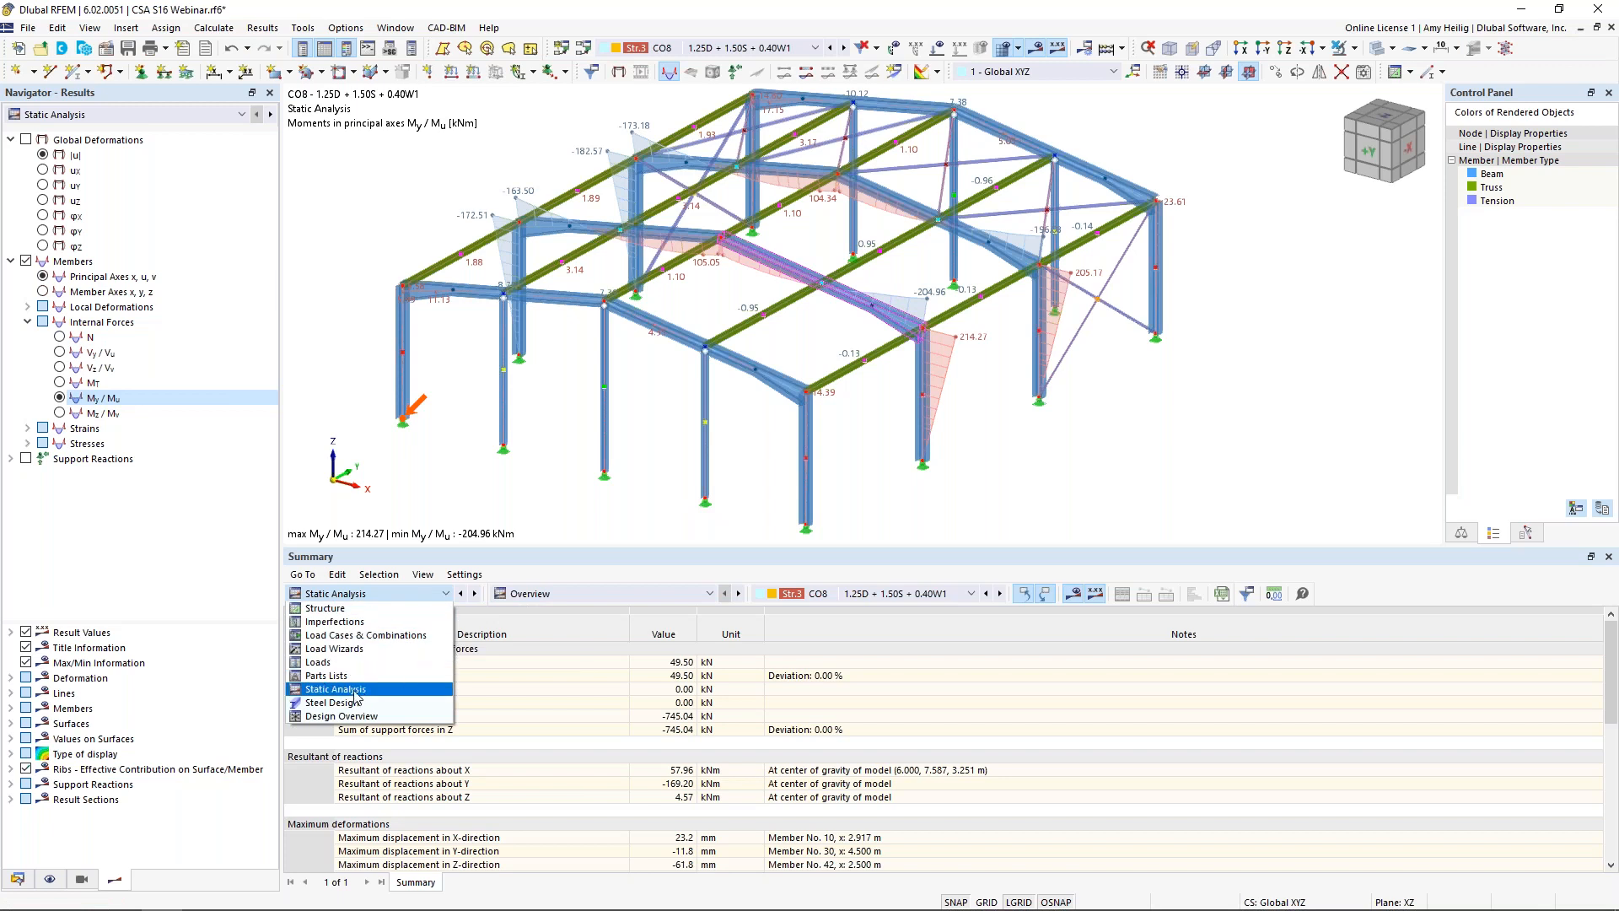
{"action": "left_click", "coordinate": [580, 595]}
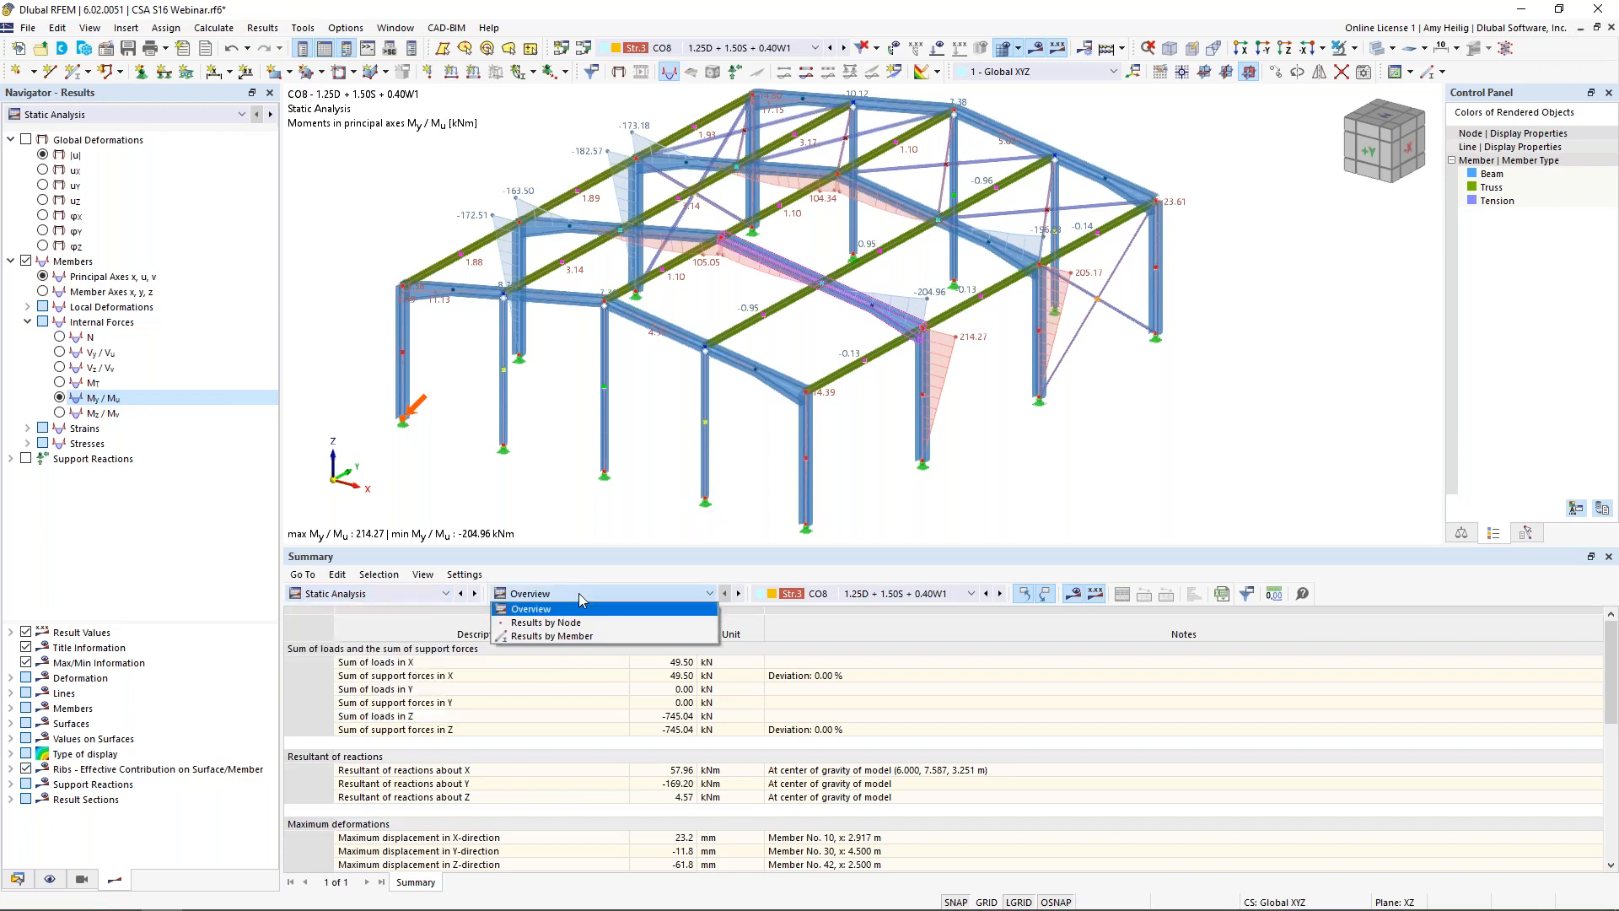
{"action": "left_click", "coordinate": [584, 636]}
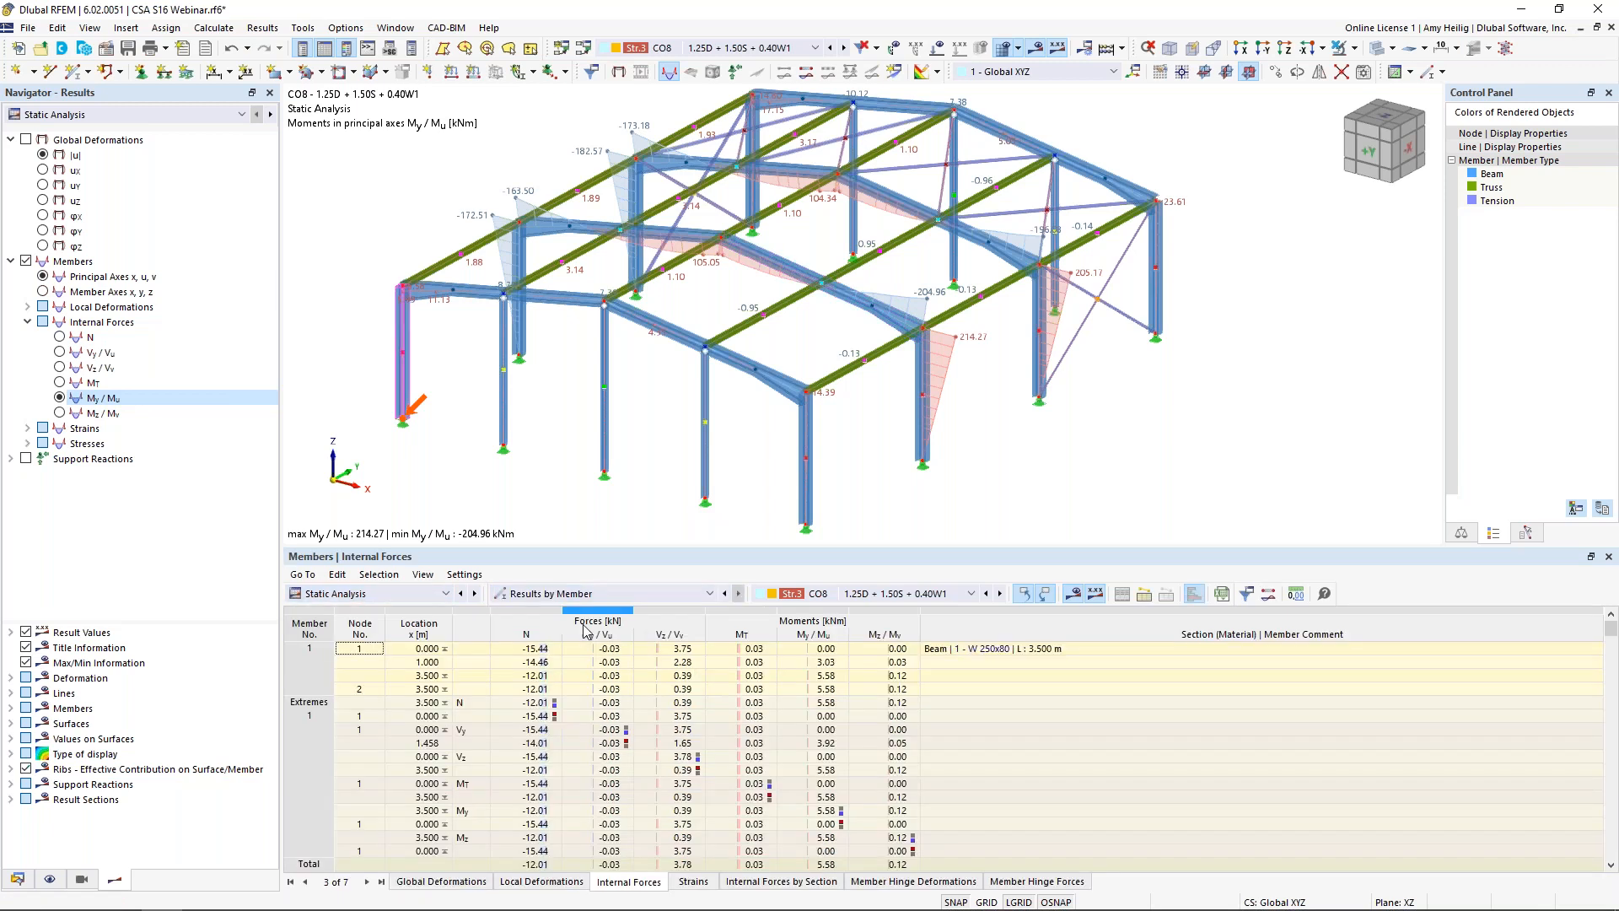
{"action": "left_click_drag", "start_coordinate": [611, 546], "coordinate": [611, 469]}
- Examine the tabulated internal forces and extremes of members 1 to 3, locating the selected values on the model
{"action": "left_click", "coordinate": [681, 680]}
{"action": "scroll", "coordinate": [681, 680], "scroll_direction": "down", "scroll_amount": 4}
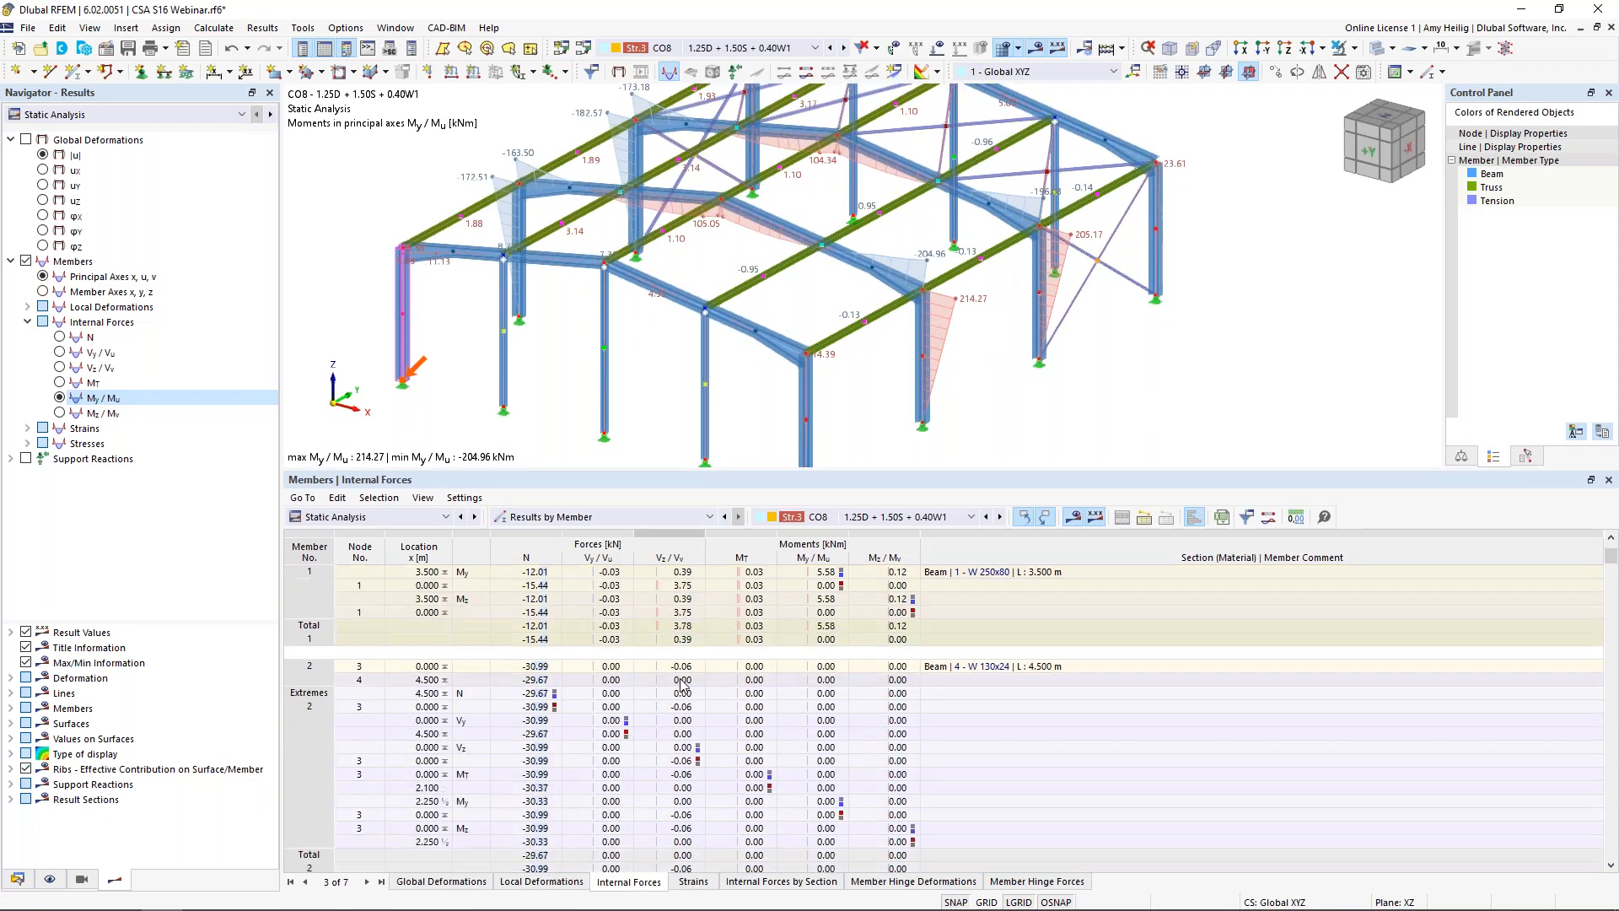
{"action": "left_click", "coordinate": [668, 801]}
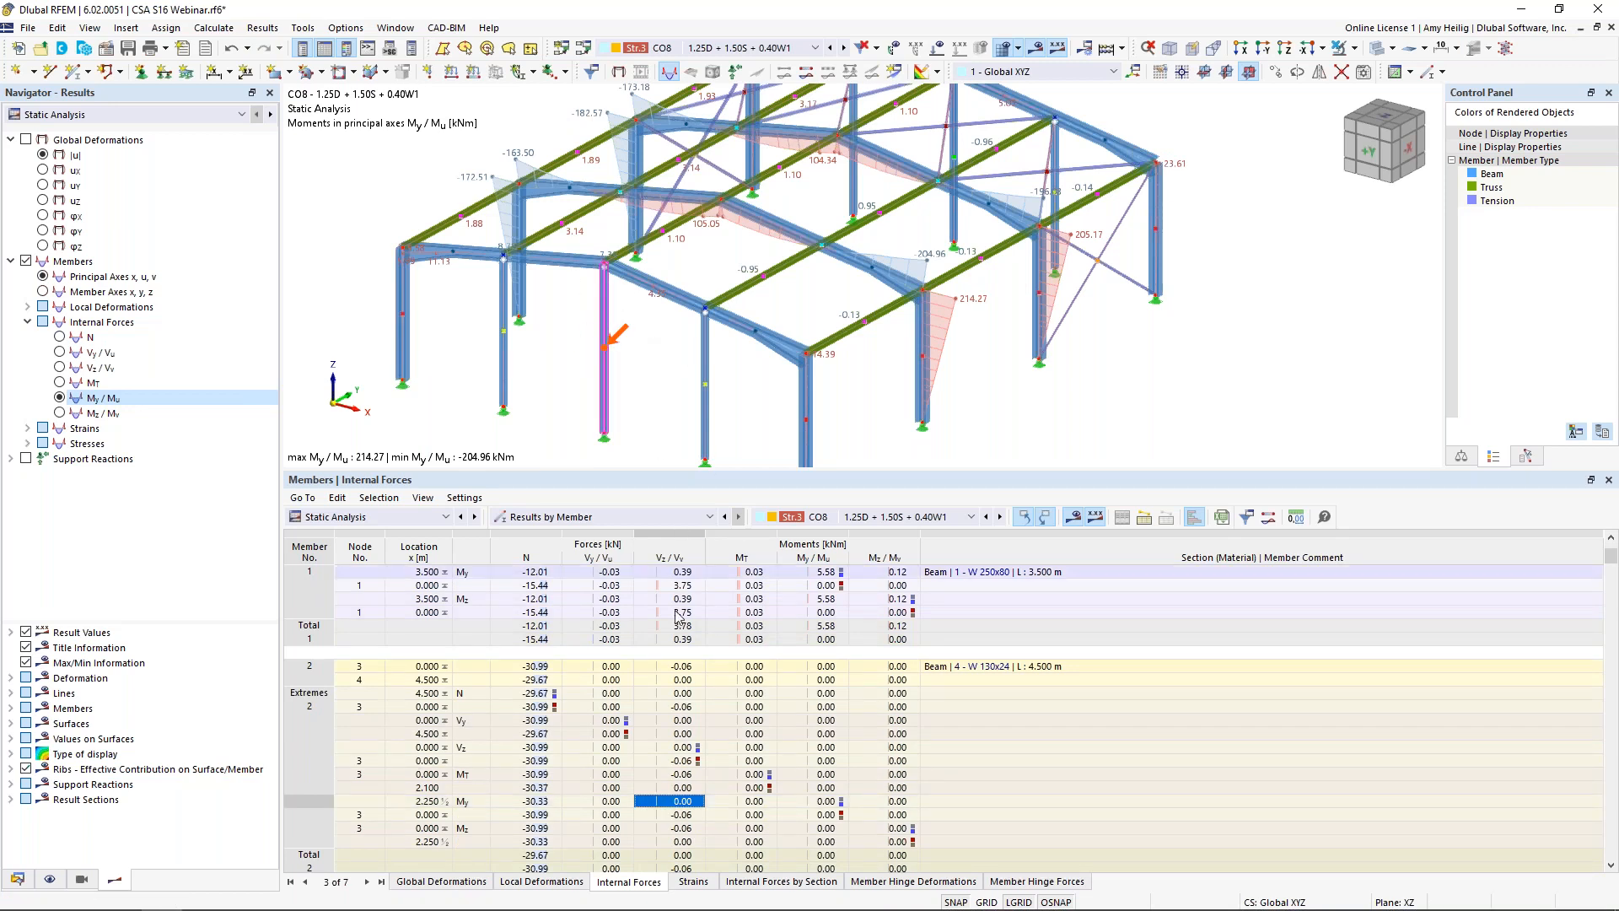
{"action": "scroll", "coordinate": [671, 677], "scroll_direction": "down", "scroll_amount": 2}
{"action": "scroll", "coordinate": [679, 742], "scroll_direction": "down", "scroll_amount": 2}
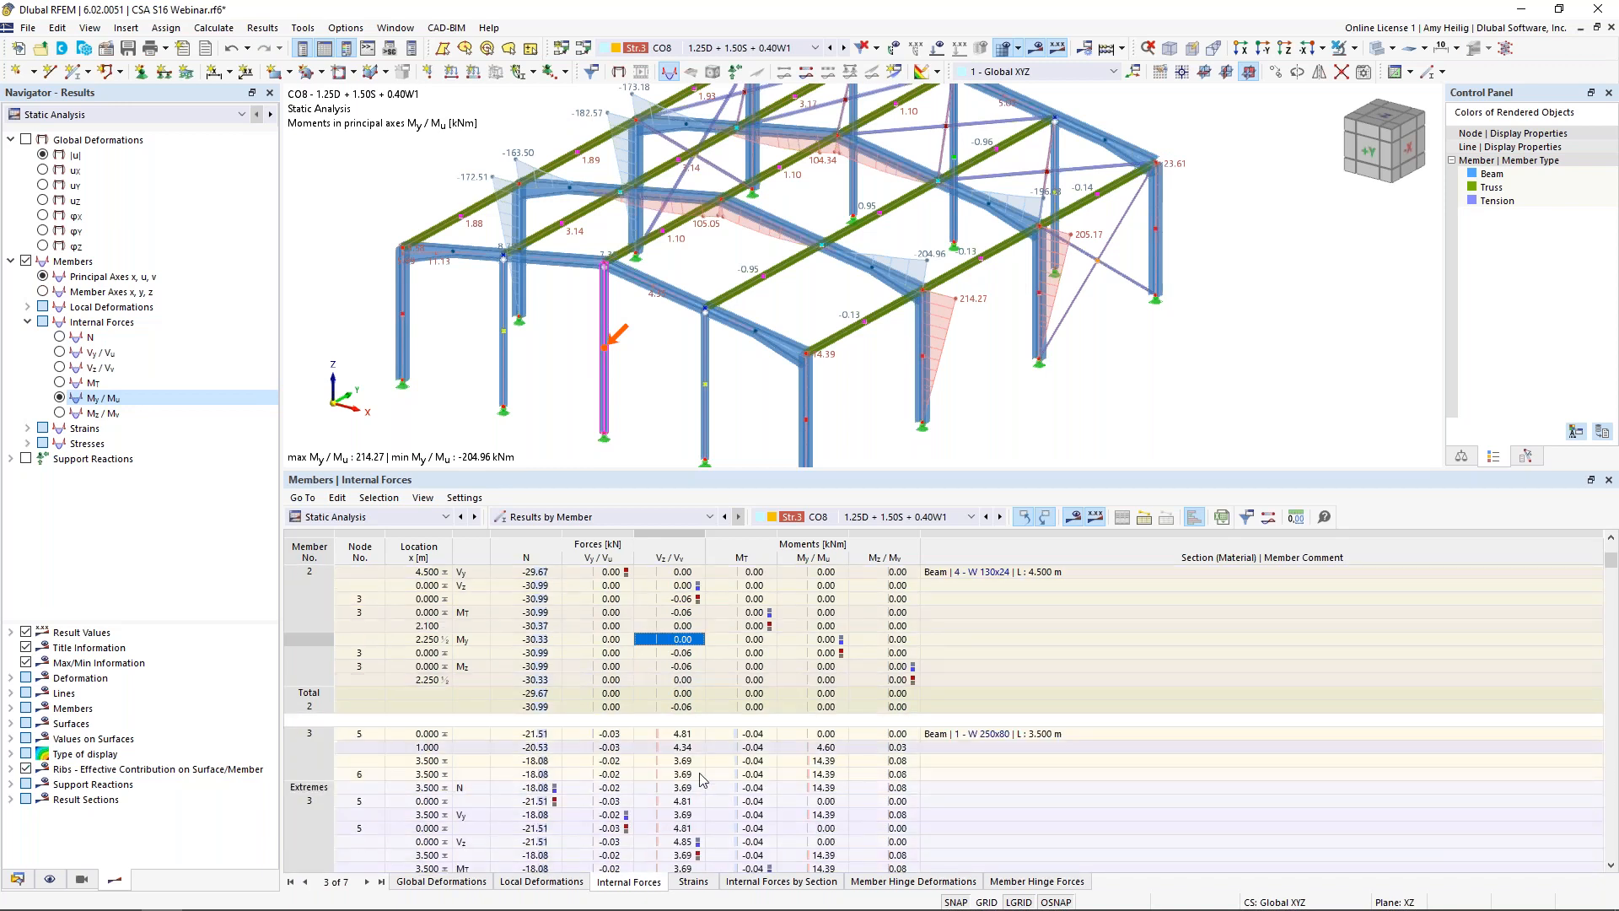
{"action": "left_click", "coordinate": [695, 815]}
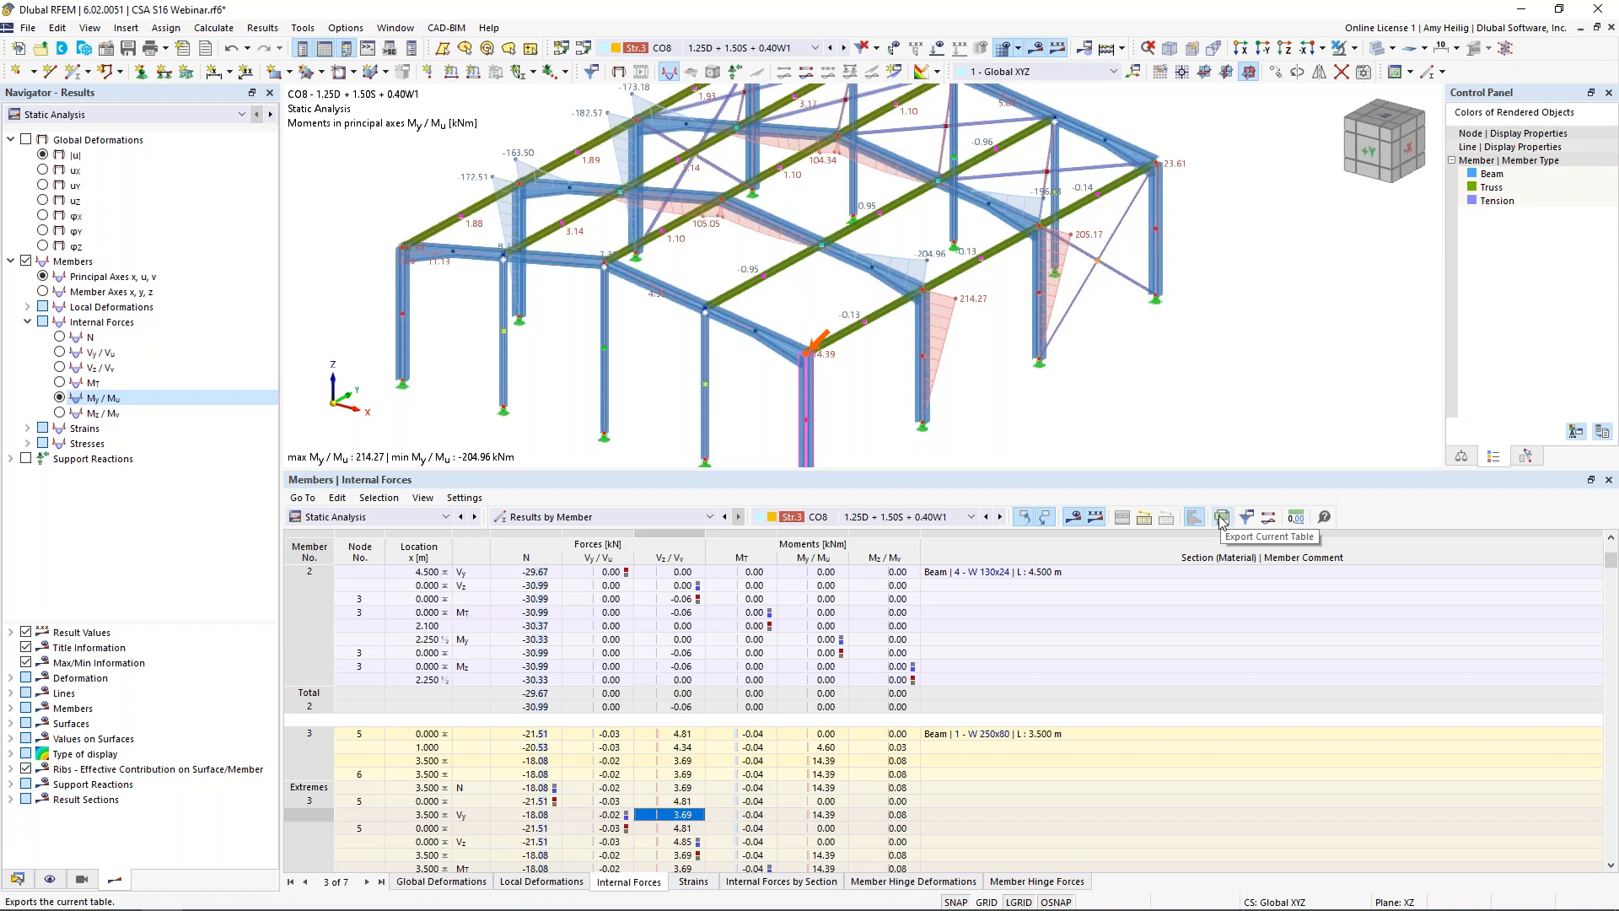
- Switch the results from Static Analysis to Steel Design and adjust the space shared by the model and the table
{"action": "left_click_drag", "start_coordinate": [1058, 467], "coordinate": [1073, 599]}
{"action": "middle_click_drag", "start_coordinate": [899, 513], "coordinate": [923, 506]}
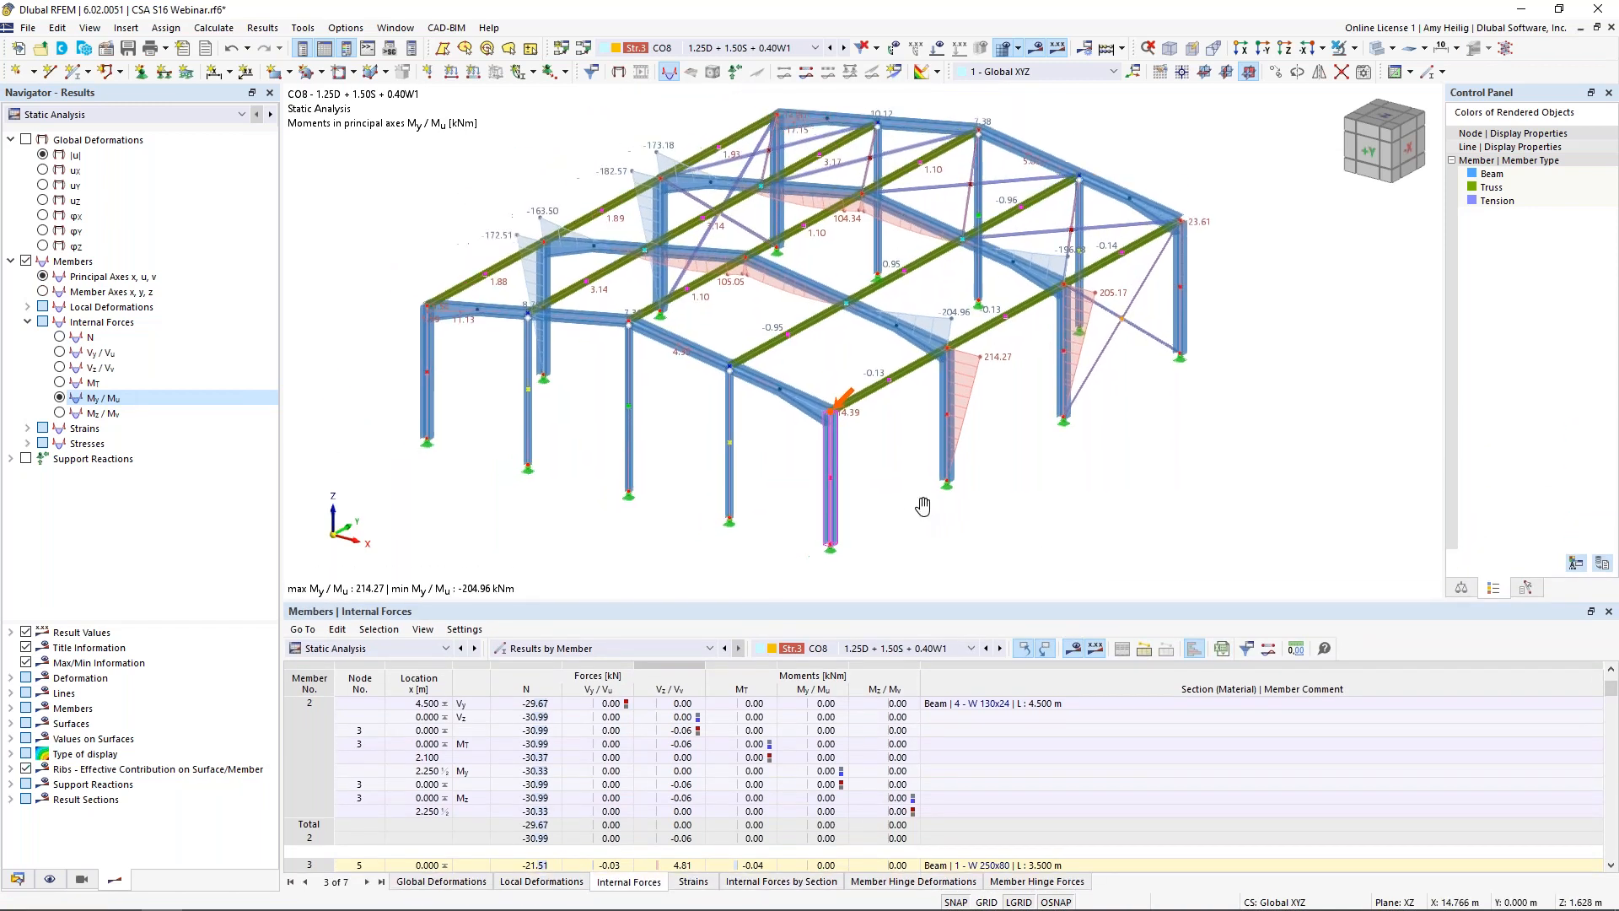
{"action": "left_click", "coordinate": [75, 114]}
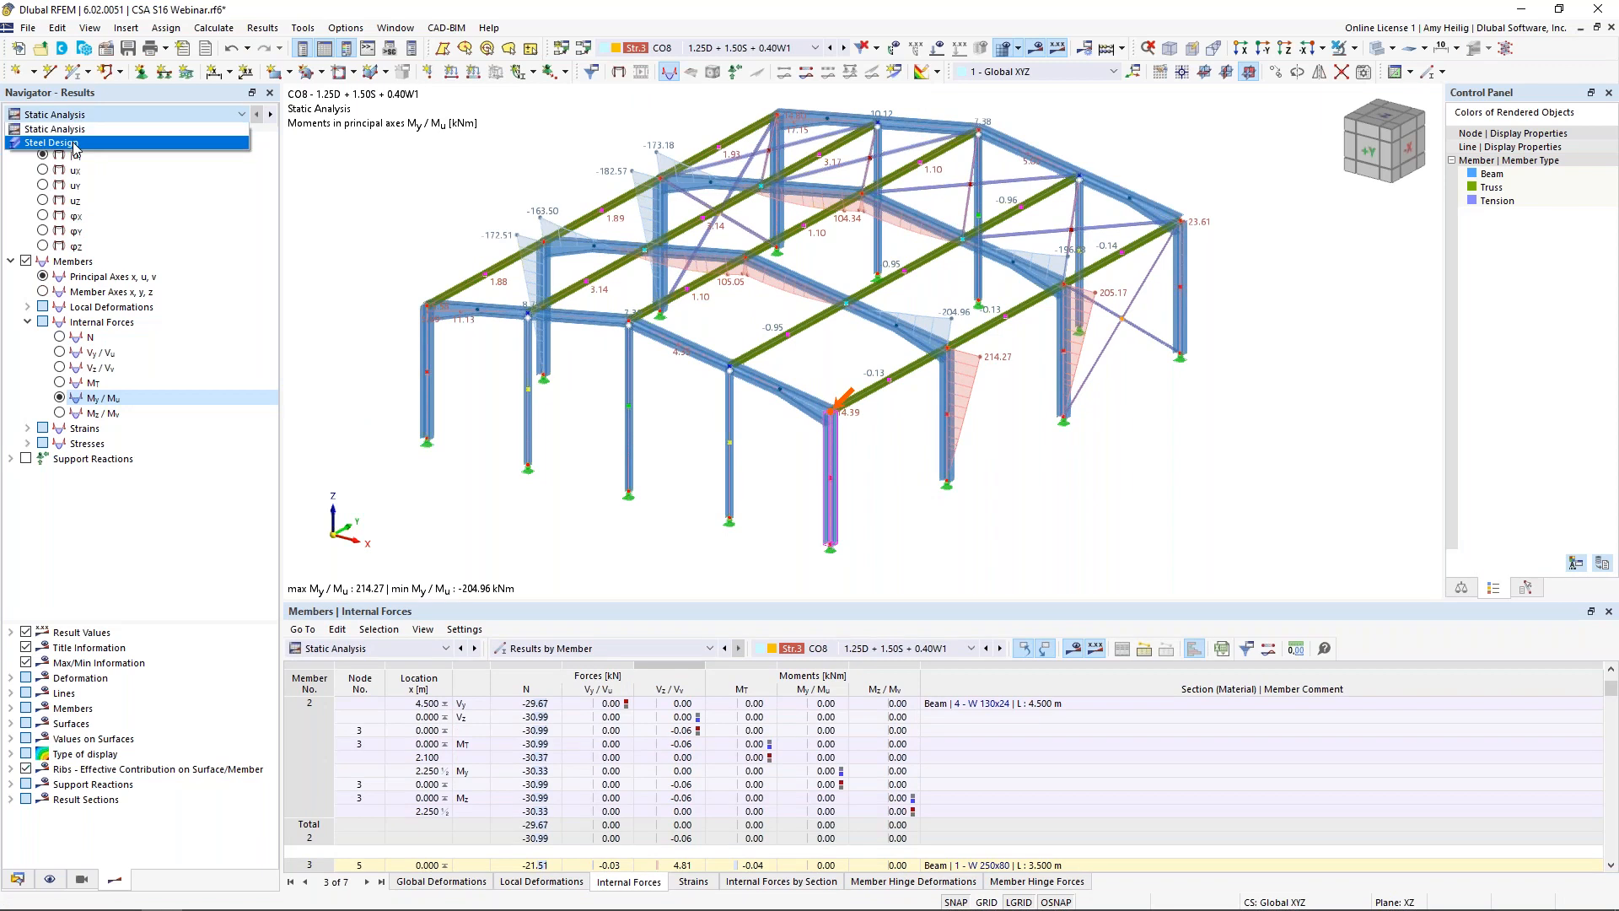
{"action": "left_click", "coordinate": [50, 142]}
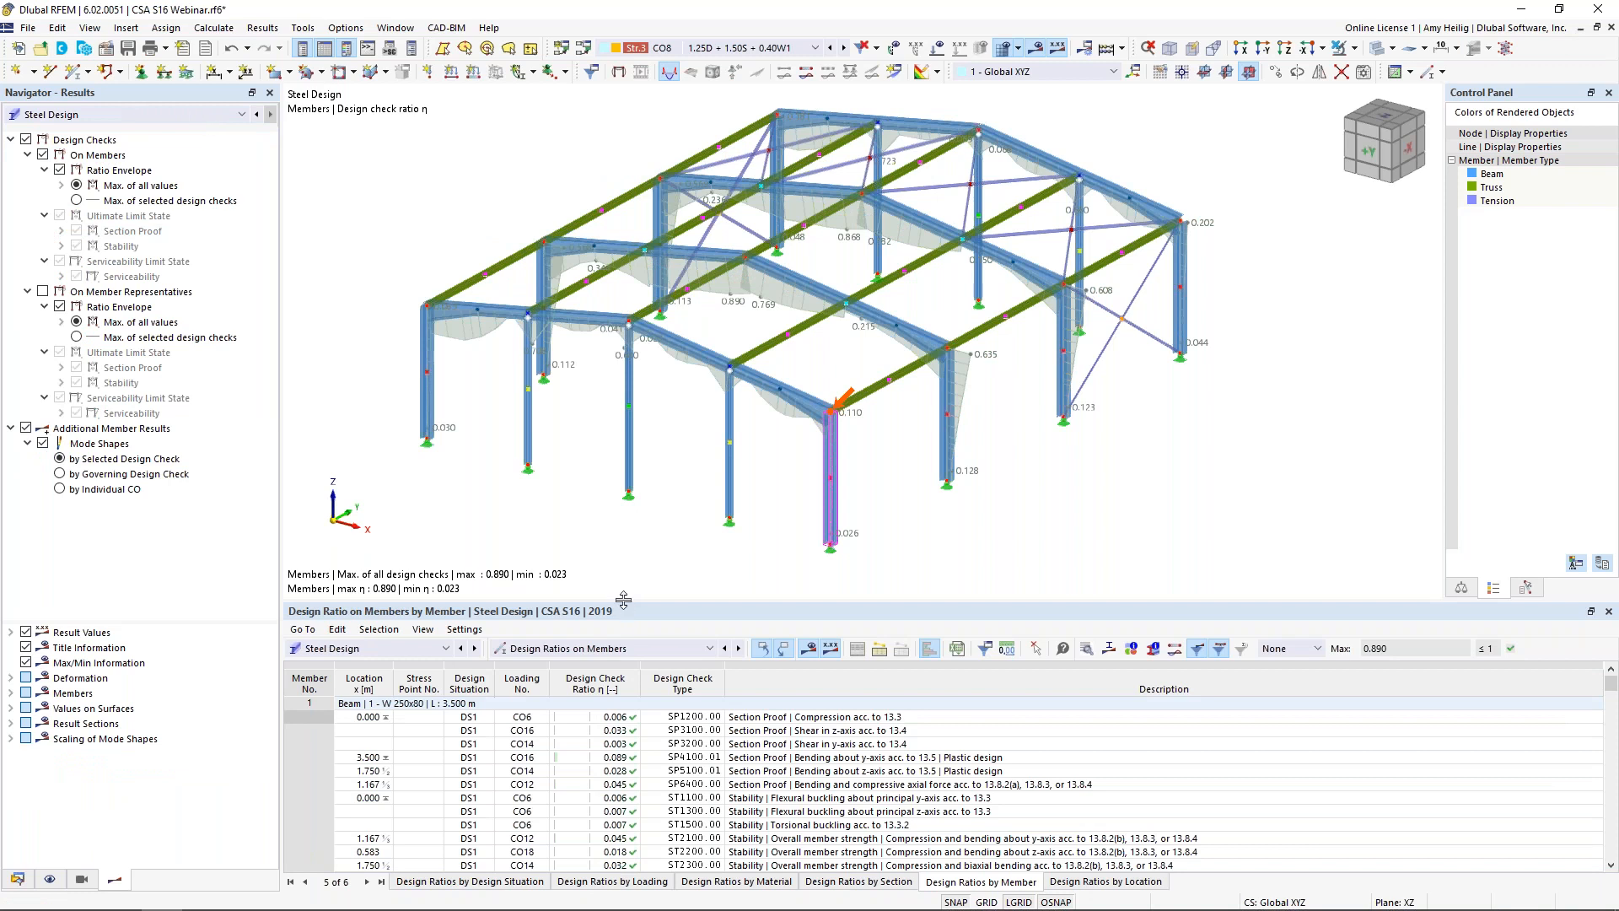
{"action": "left_click_drag", "start_coordinate": [622, 600], "coordinate": [631, 536]}
{"action": "middle_click_drag", "start_coordinate": [678, 485], "coordinate": [722, 439]}
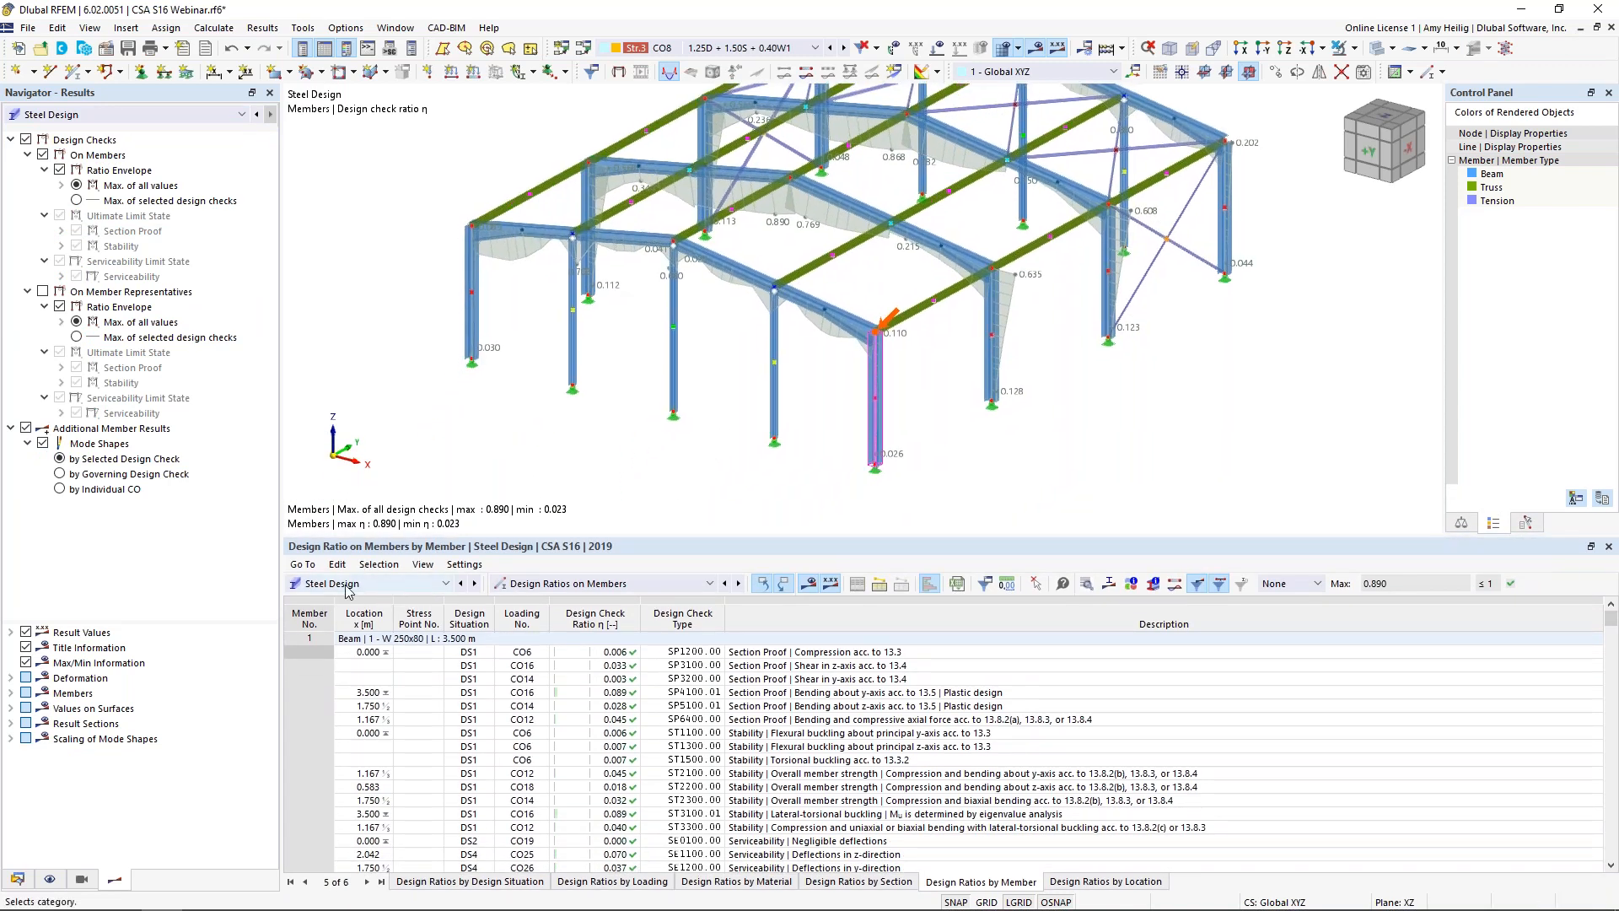
- Keep Design Ratios on Members as the results table, enlarge it and browse to member 3's design checks
{"action": "left_click", "coordinate": [519, 585]}
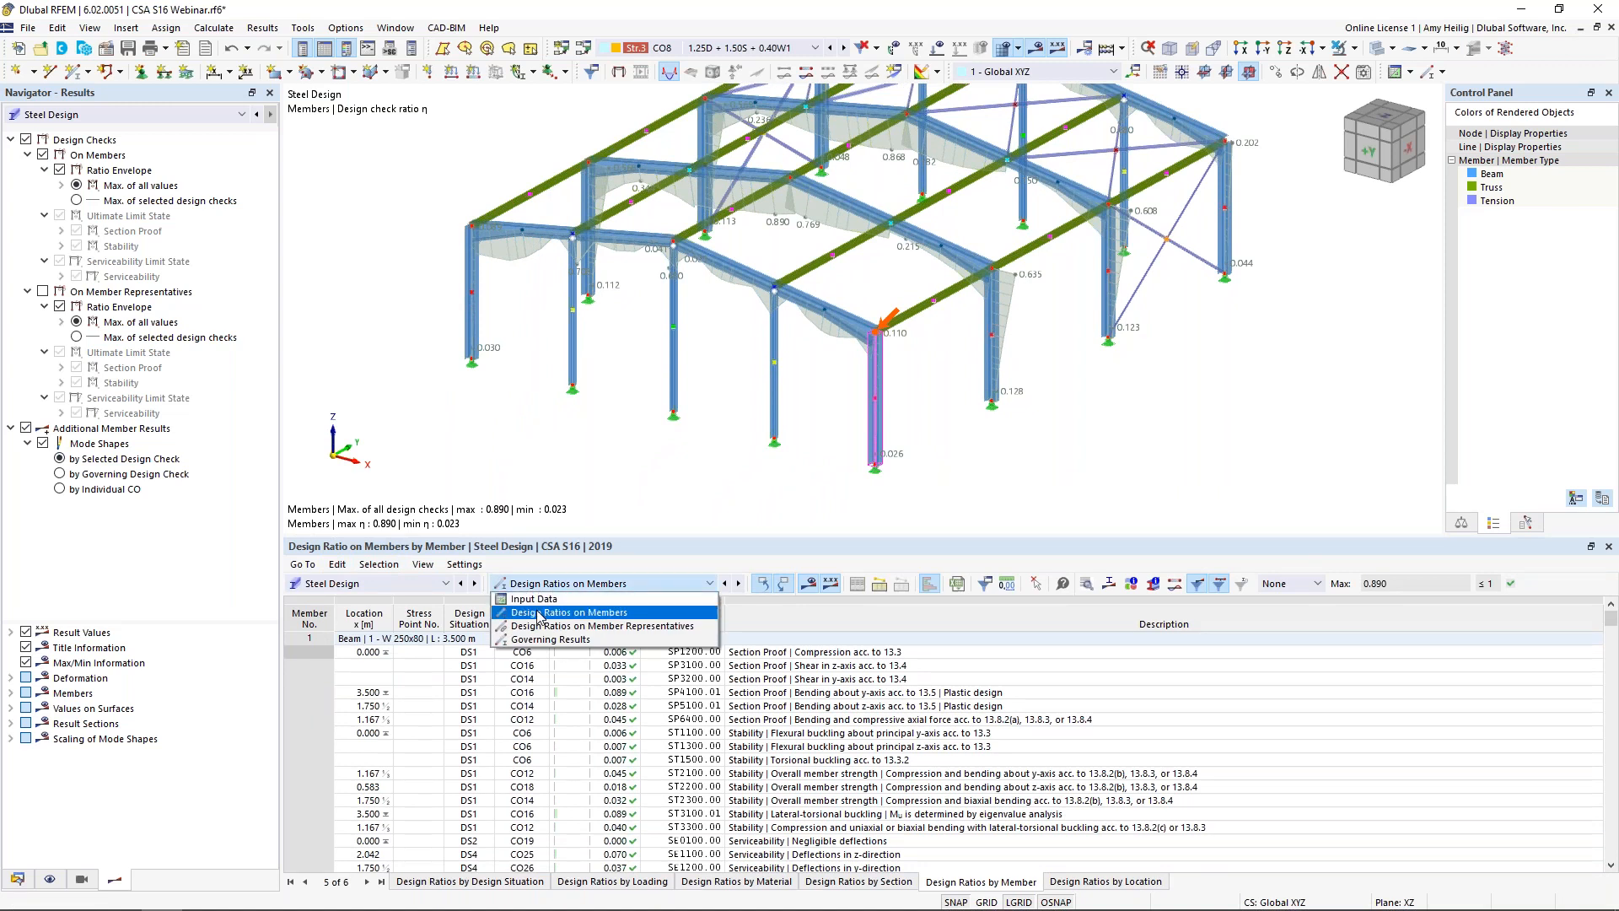
{"action": "left_click", "coordinate": [540, 614]}
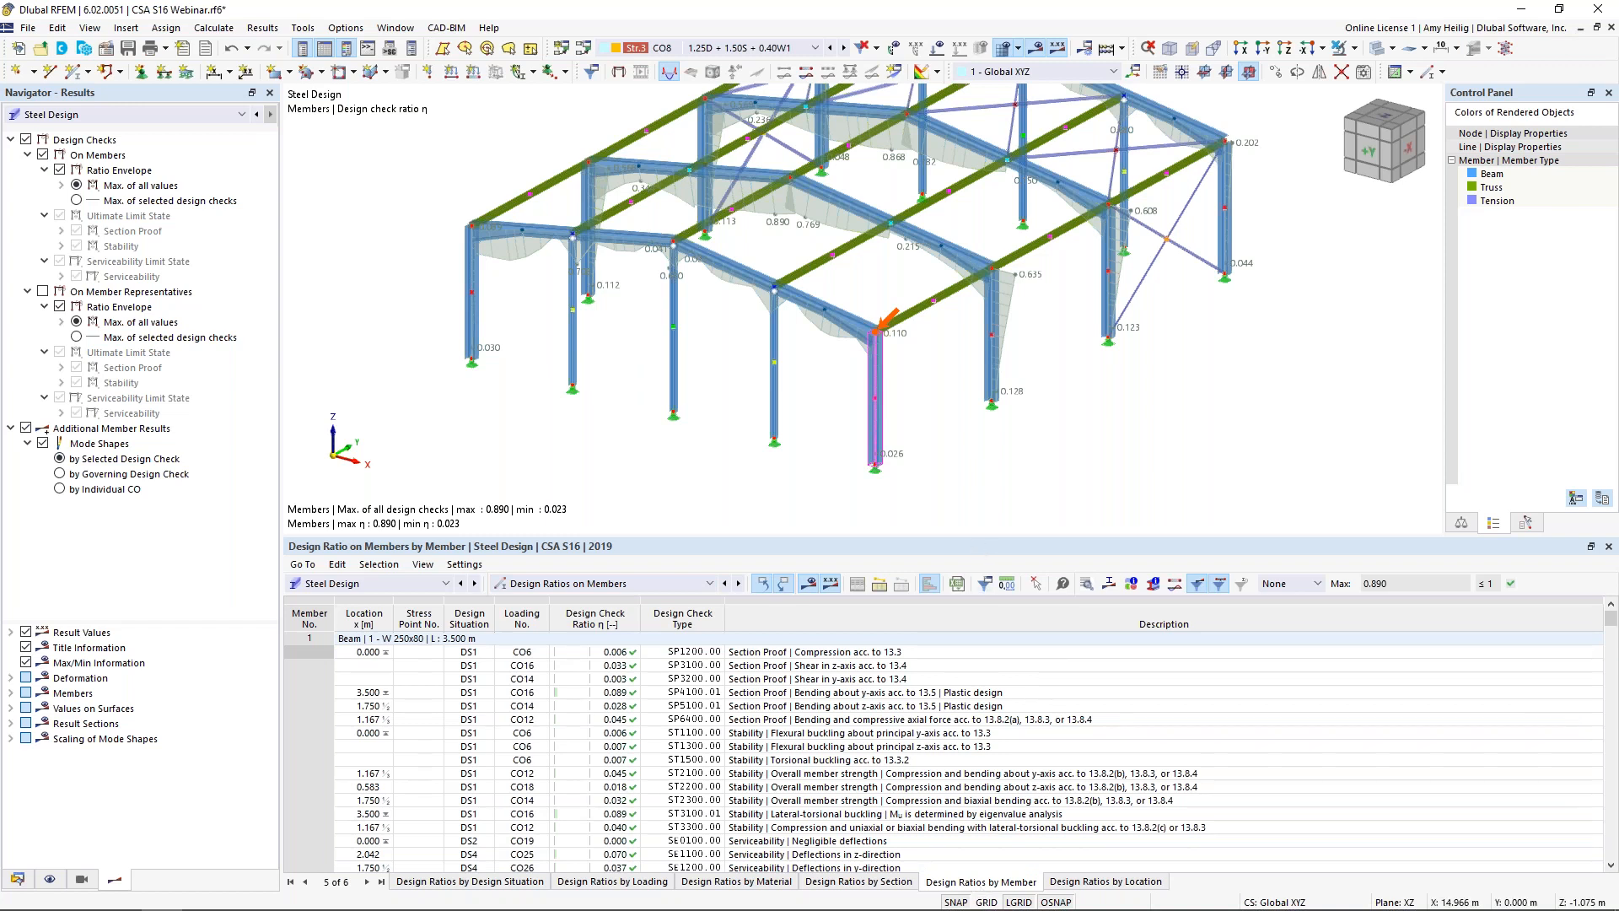
{"action": "left_click_drag", "start_coordinate": [974, 537], "coordinate": [974, 453]}
{"action": "scroll", "coordinate": [942, 622], "scroll_direction": "down", "scroll_amount": 1}
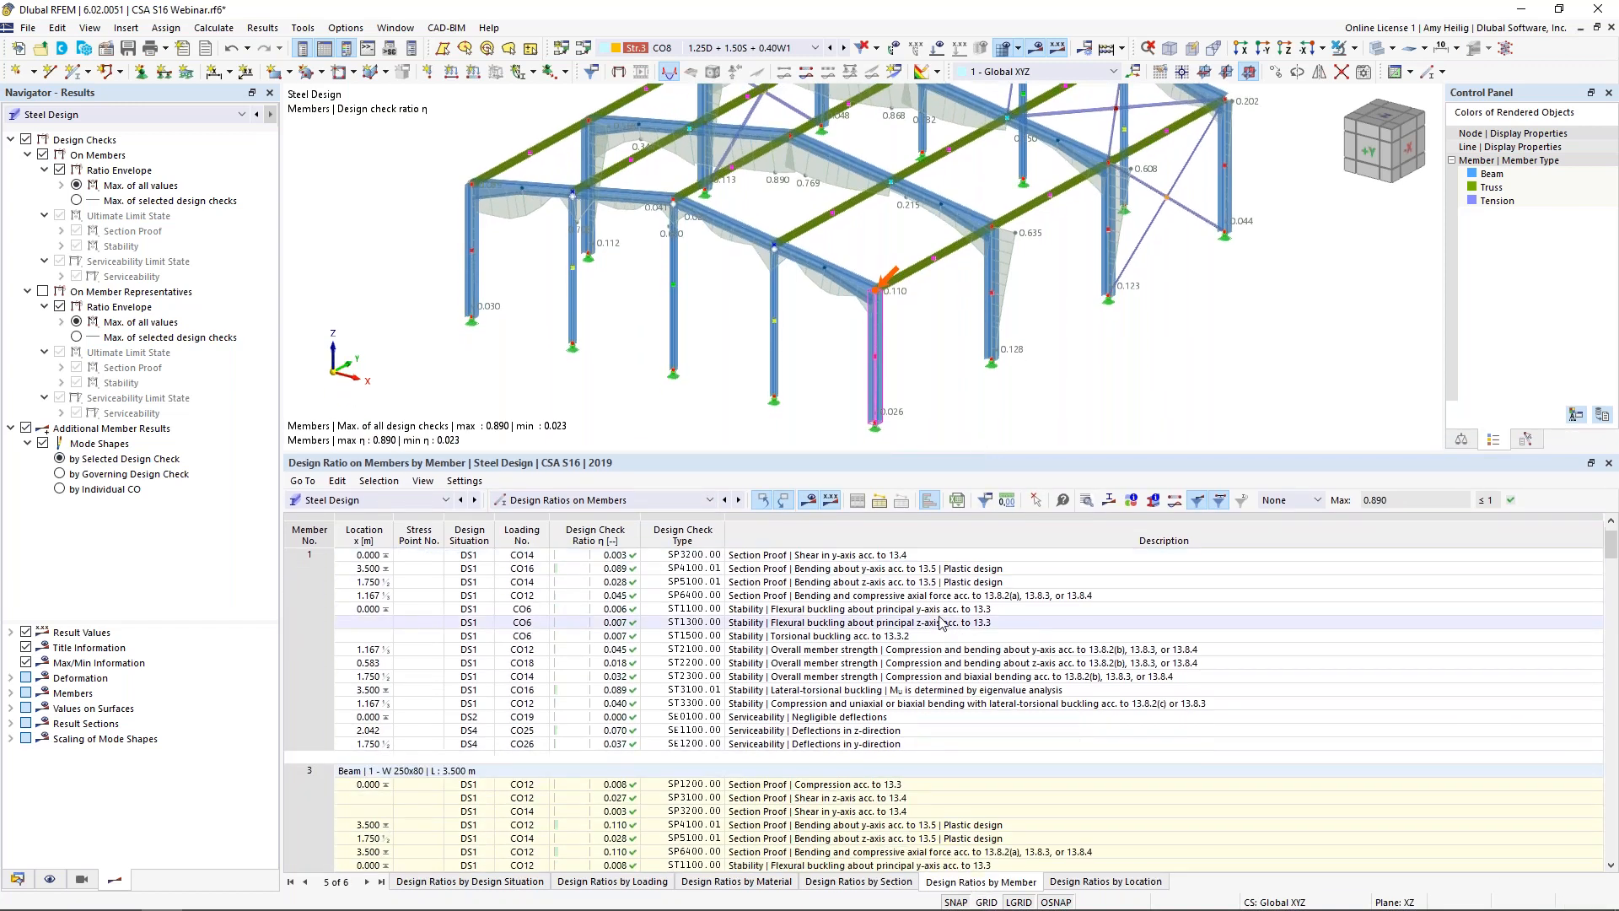
{"action": "scroll", "coordinate": [942, 622], "scroll_direction": "down", "scroll_amount": 4}
- Examine member 3's compression, y-axis shear and z-axis flexural buckling checks, and member 4's lateral-torsional buckling check with its mode shape
{"action": "left_click", "coordinate": [898, 651]}
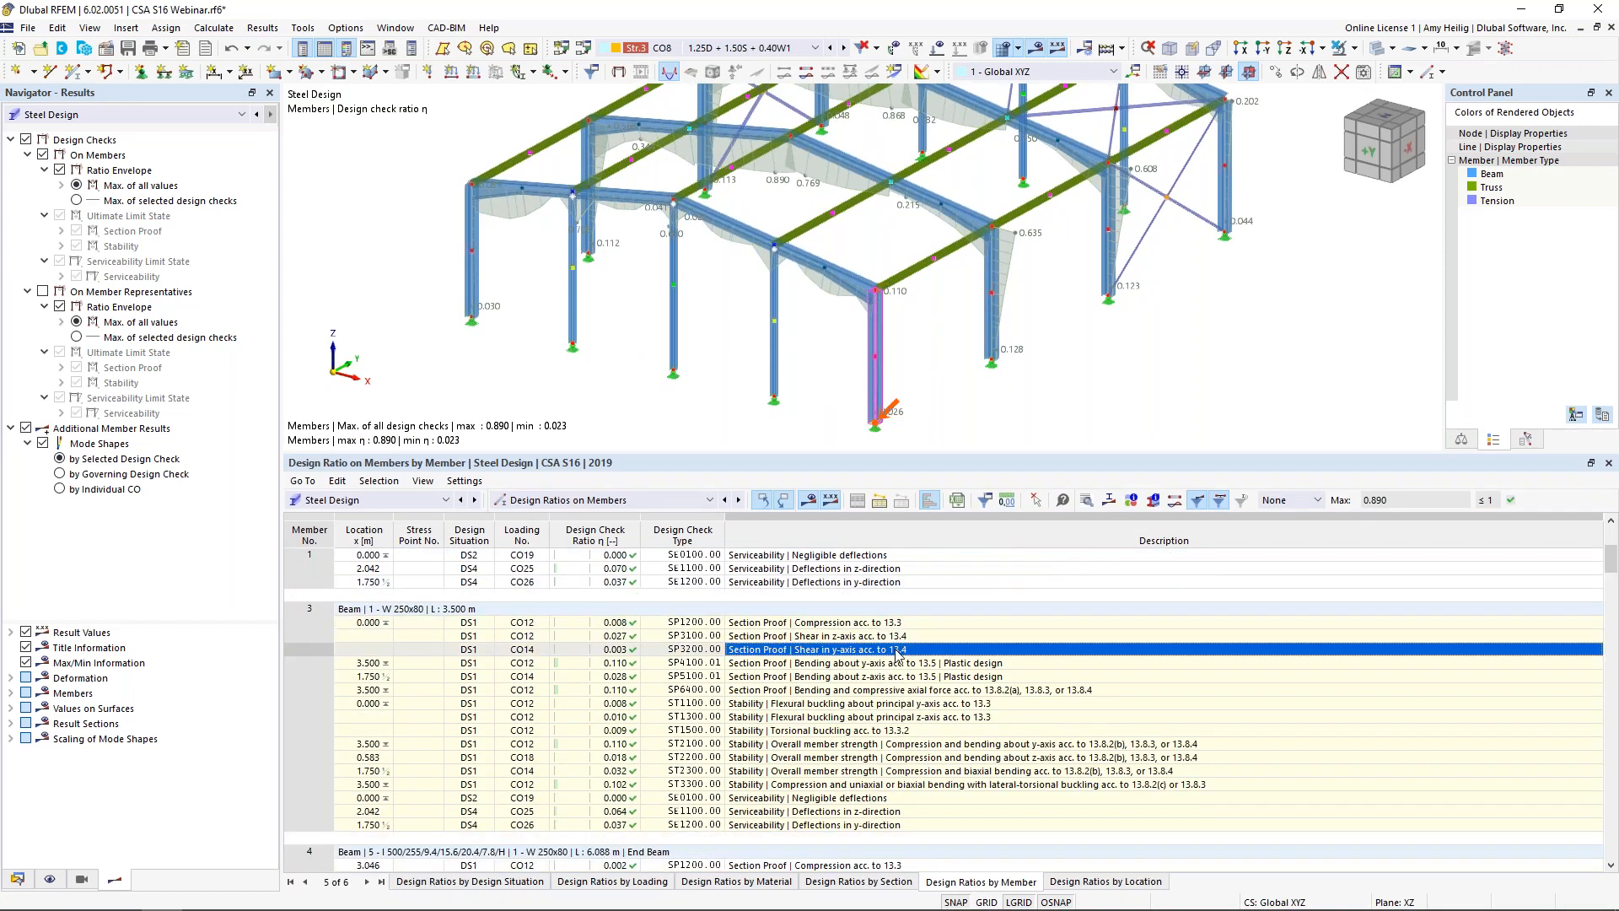
{"action": "left_click", "coordinate": [894, 717]}
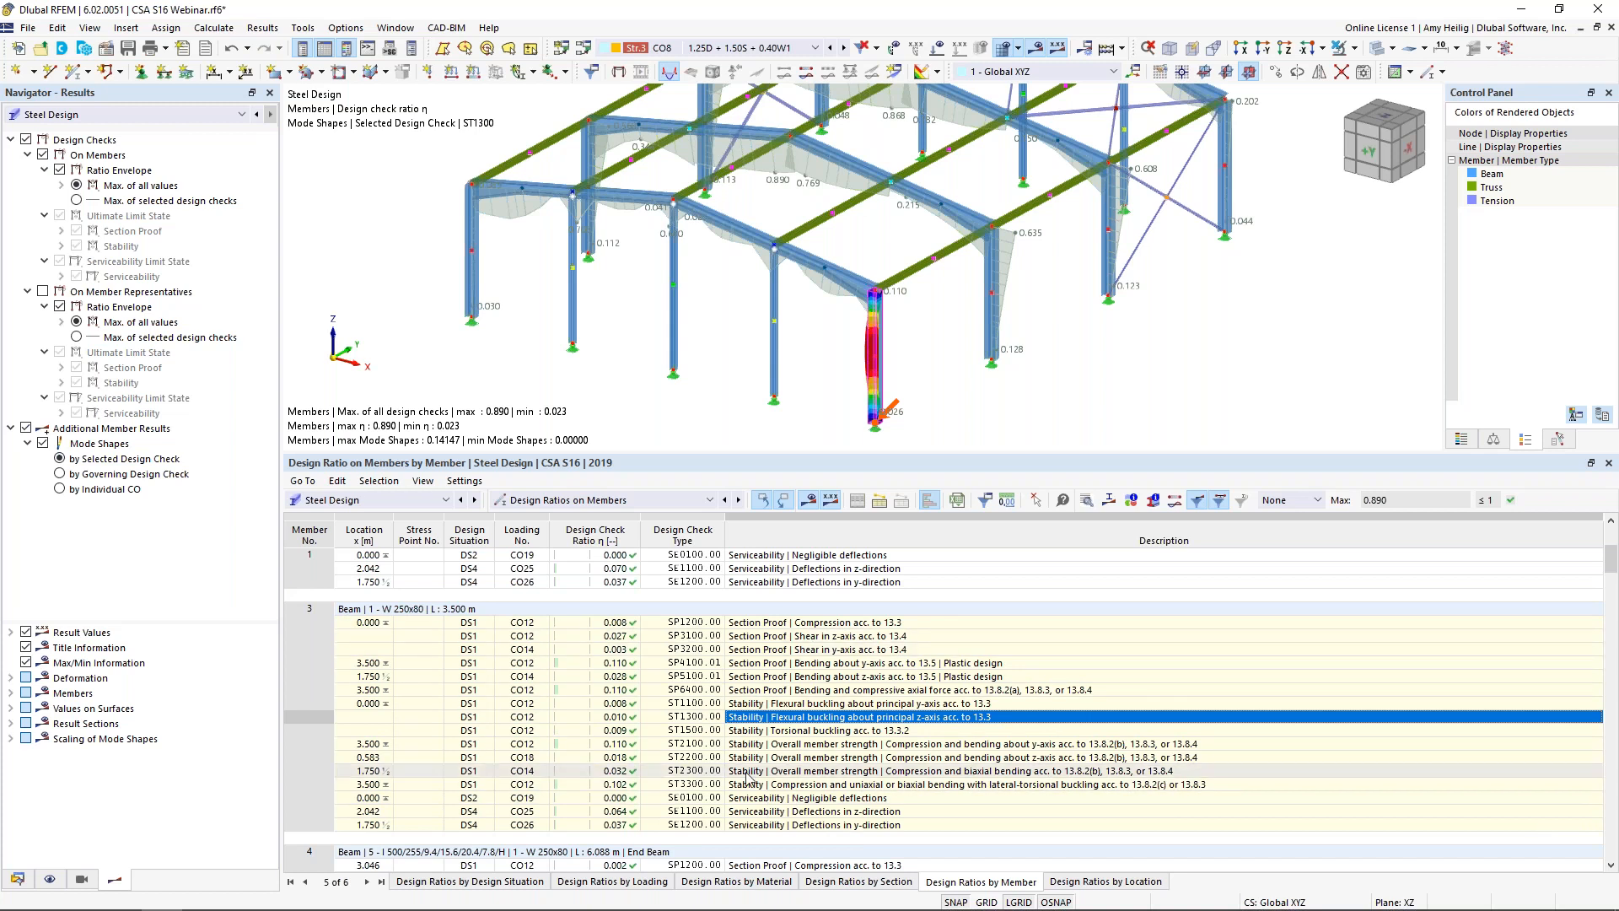
{"action": "left_click", "coordinate": [771, 626]}
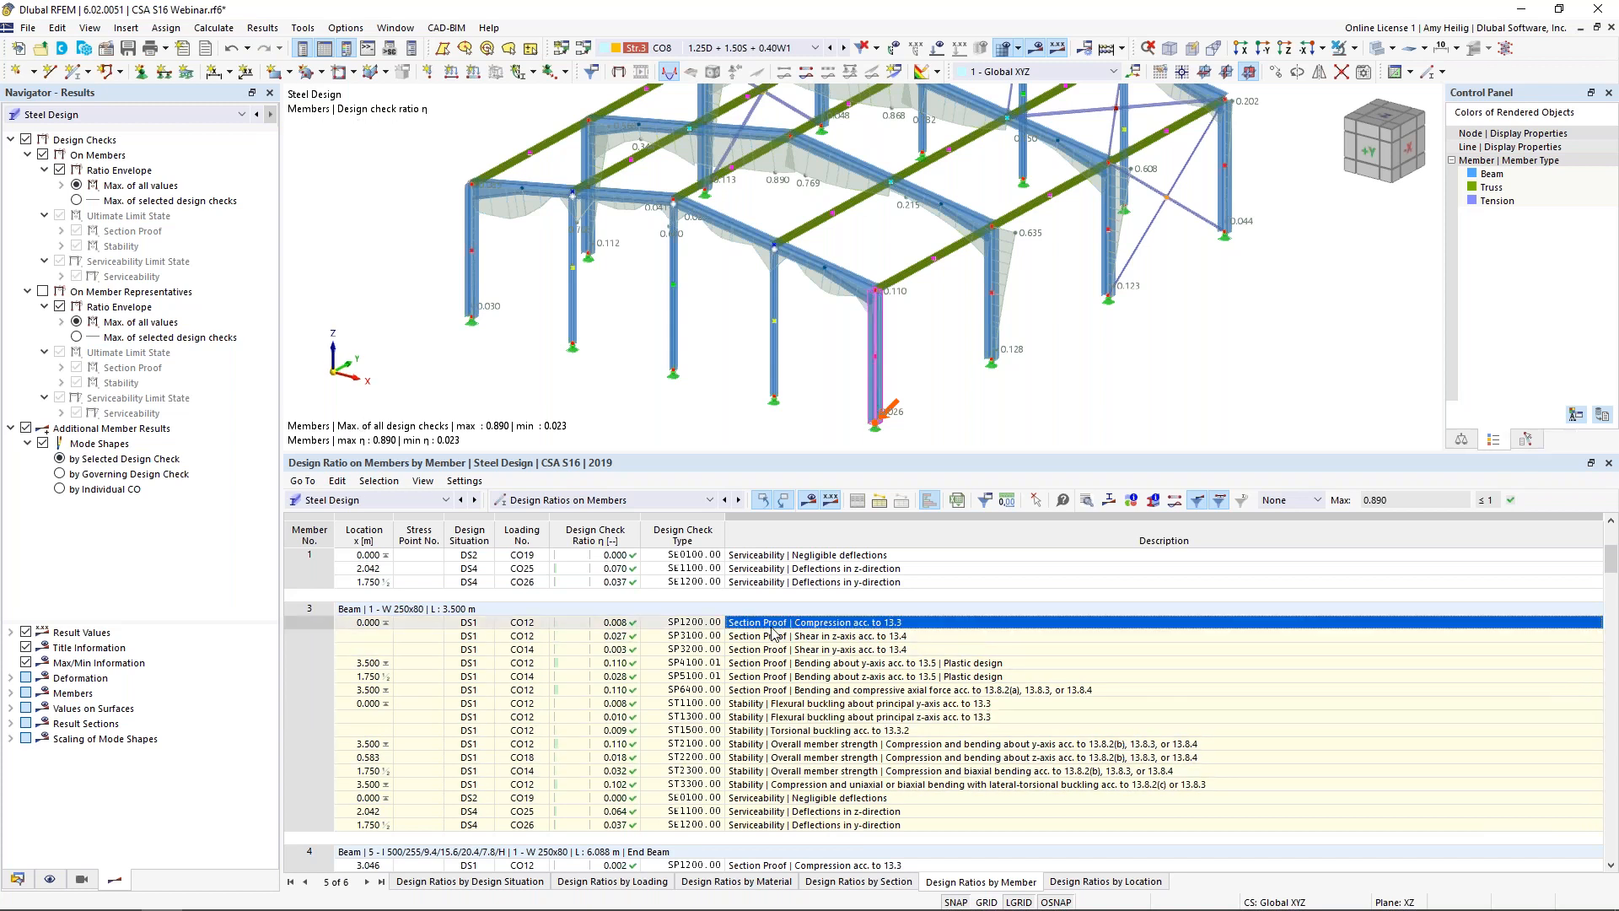
{"action": "left_click", "coordinate": [776, 649]}
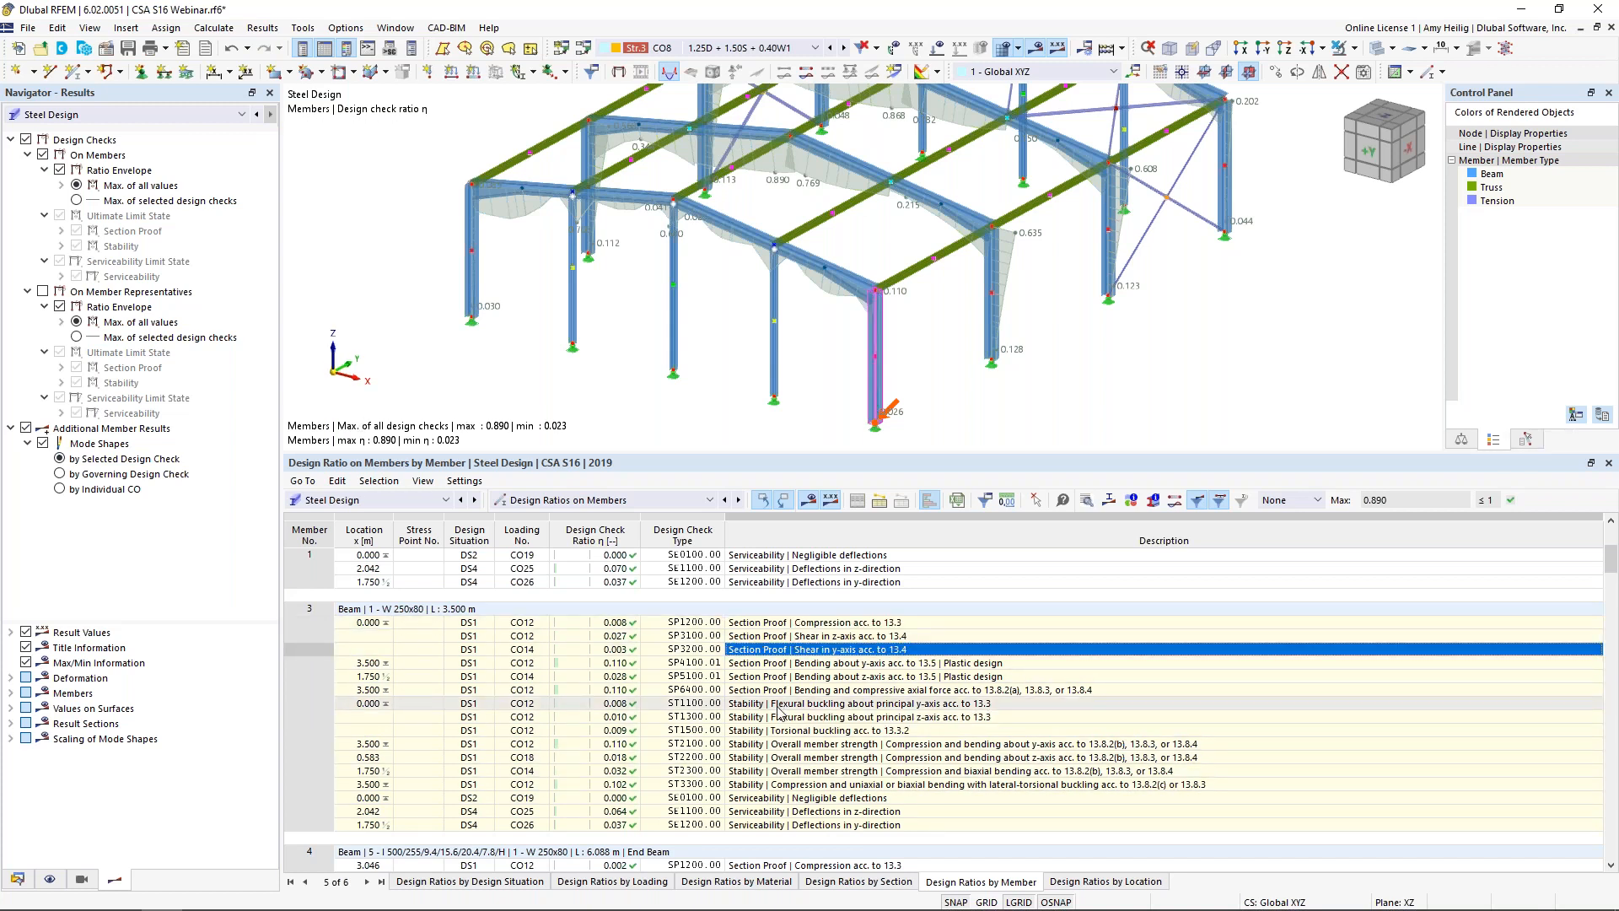
{"action": "scroll", "coordinate": [777, 710], "scroll_direction": "down", "scroll_amount": 8}
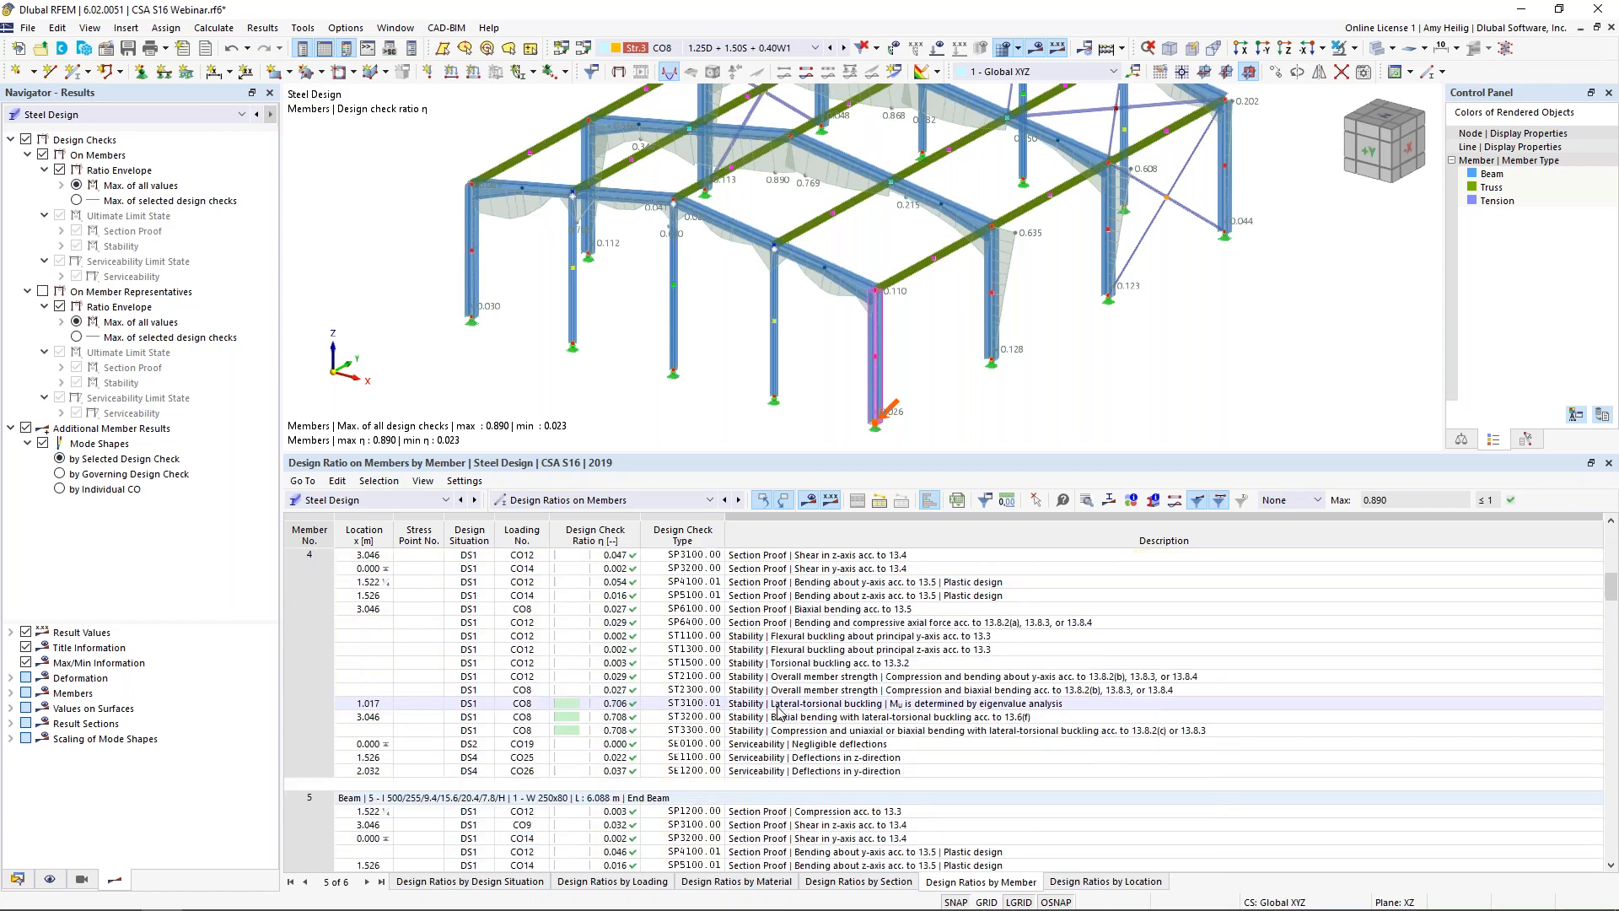
{"action": "left_click", "coordinate": [781, 705]}
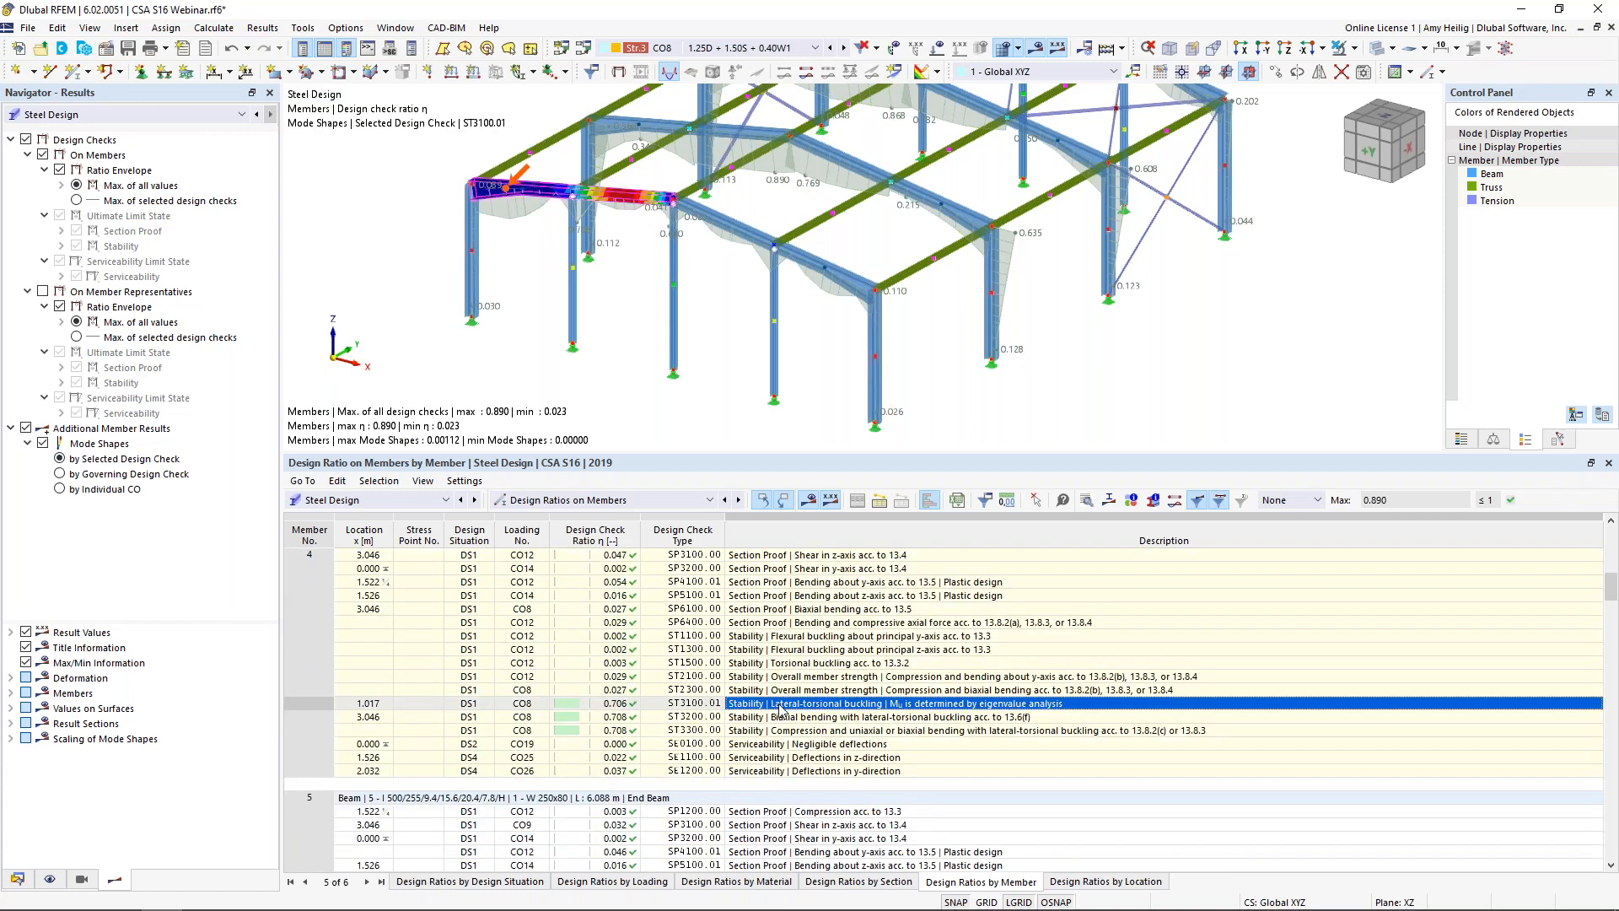
- Filter the design ratios by Max and display a close-up of member 17's mode shape for stability check ST2300
{"action": "left_click", "coordinate": [1318, 503]}
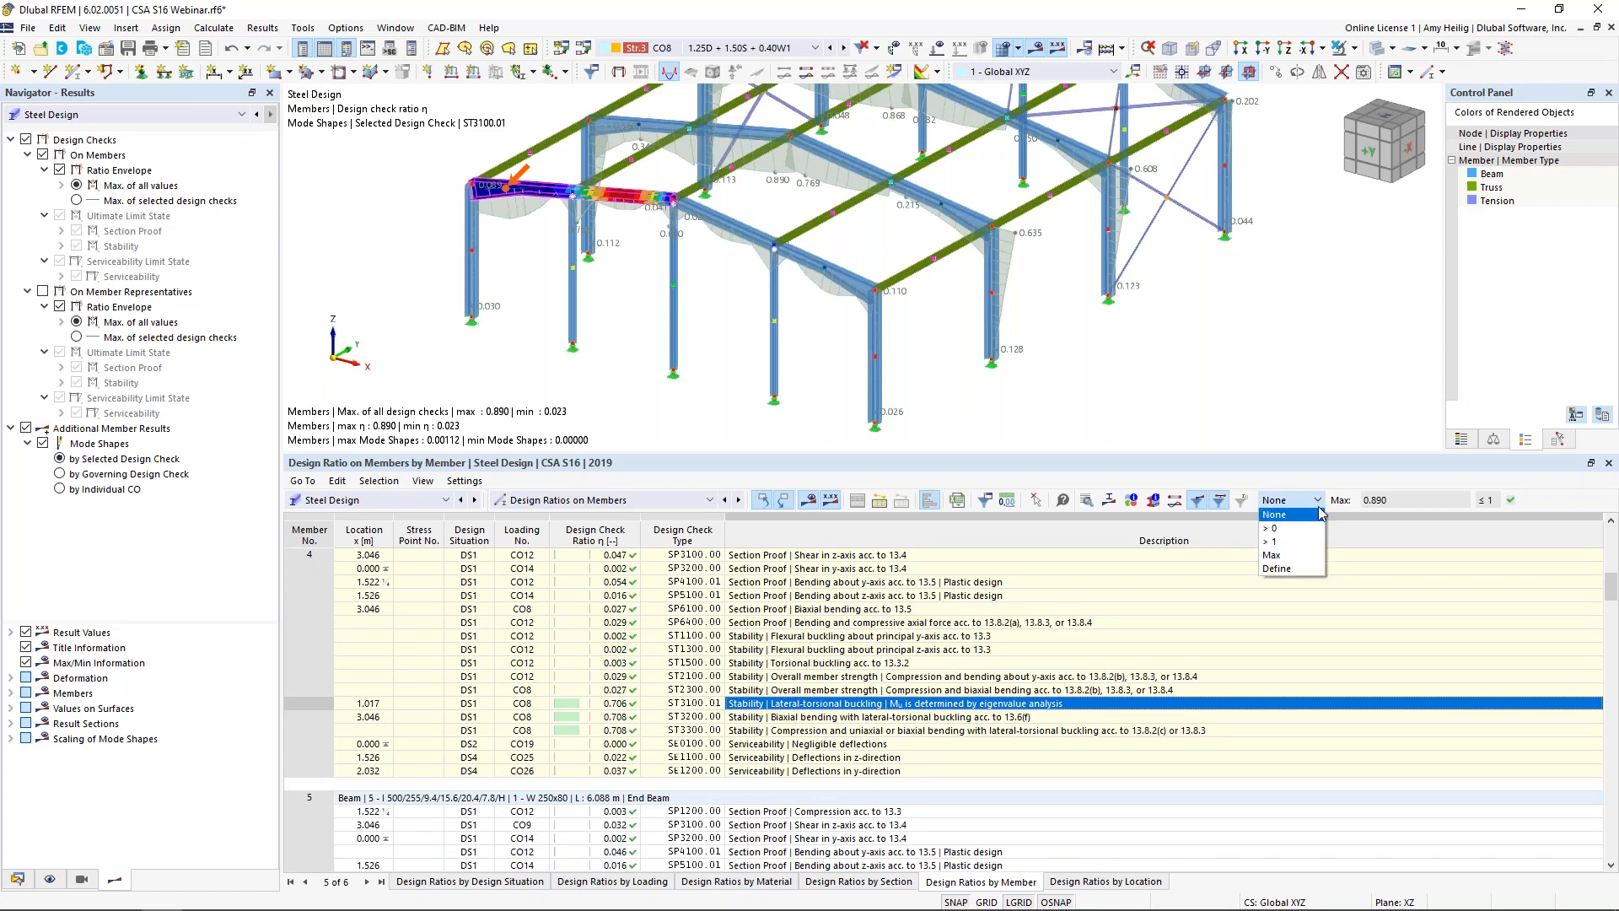
{"action": "left_click", "coordinate": [1271, 555]}
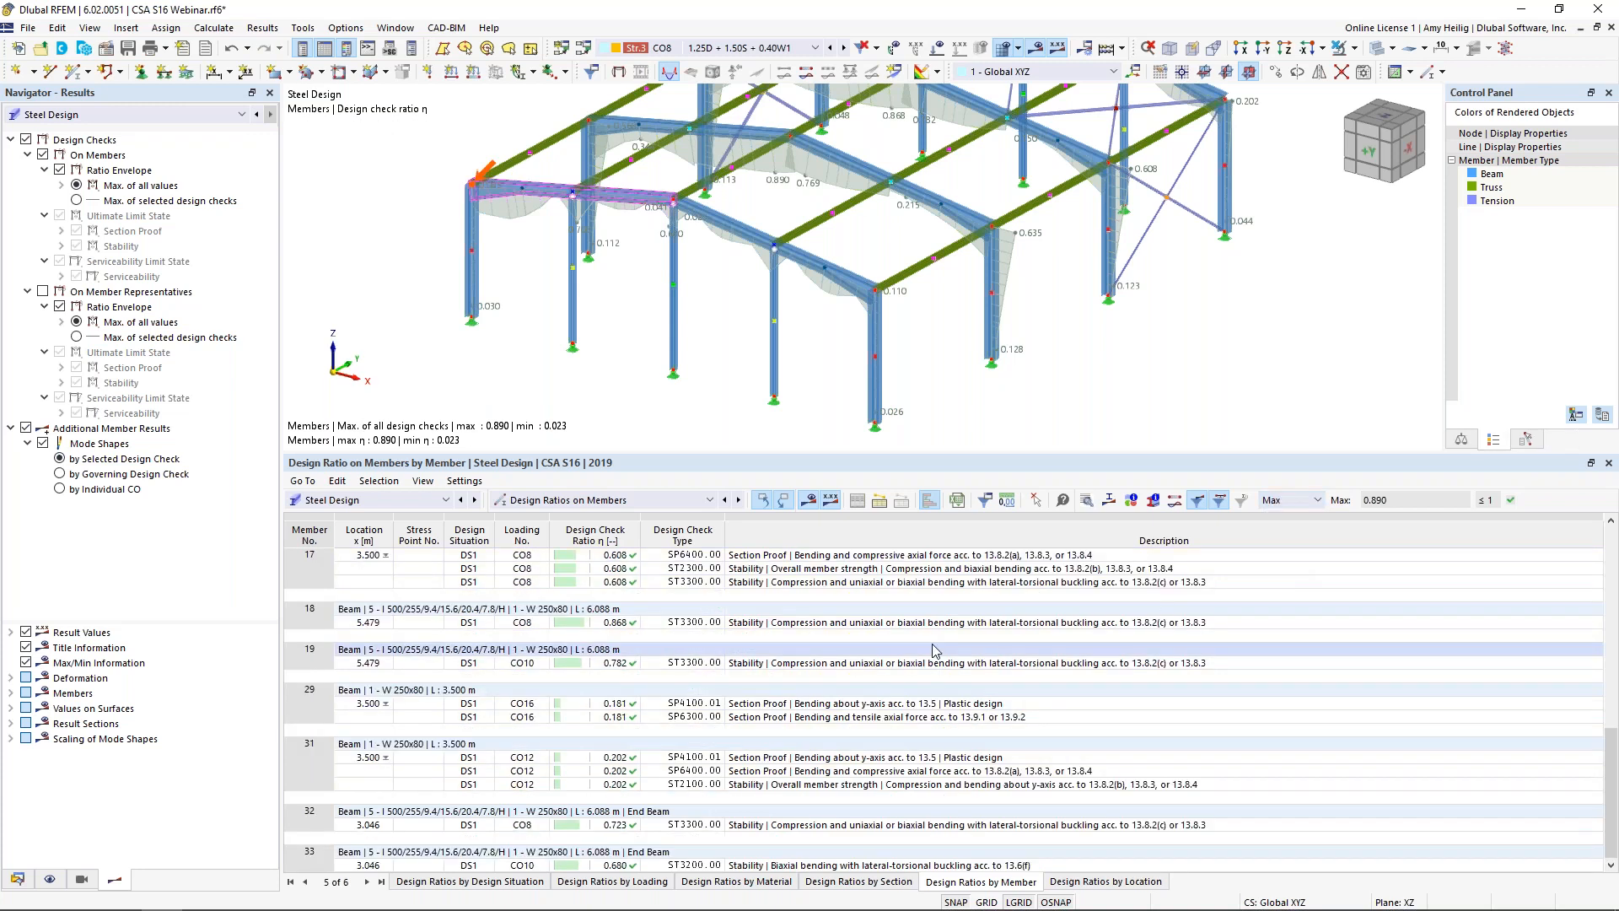
{"action": "left_click", "coordinate": [778, 556]}
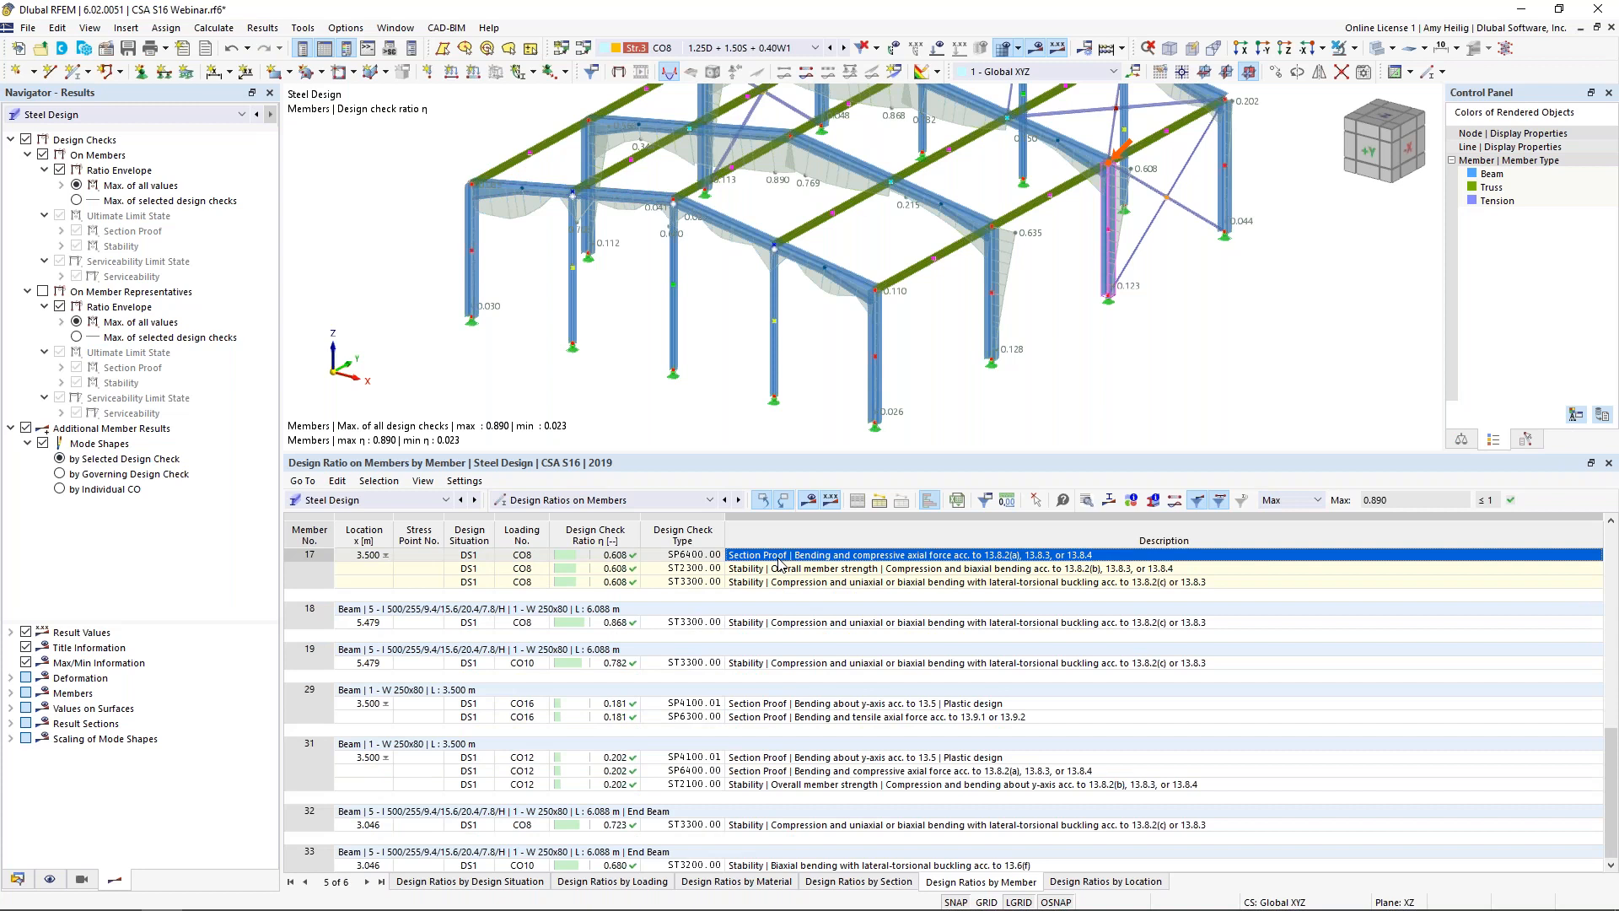
{"action": "left_click", "coordinate": [779, 568]}
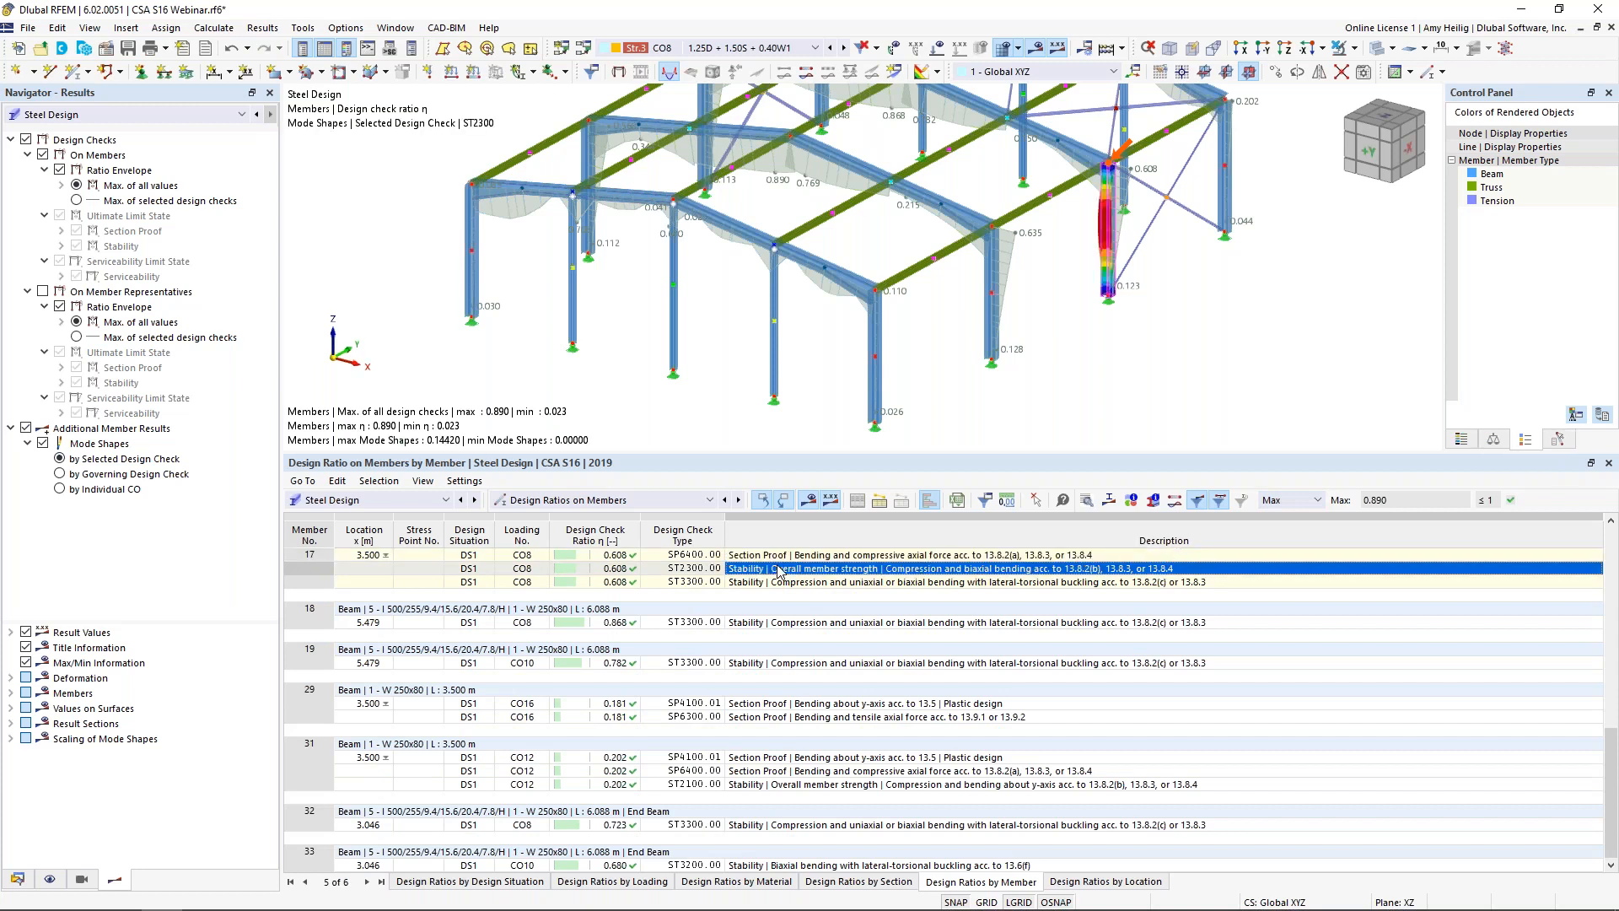
{"action": "middle_click_drag", "start_coordinate": [1101, 333], "coordinate": [977, 390]}
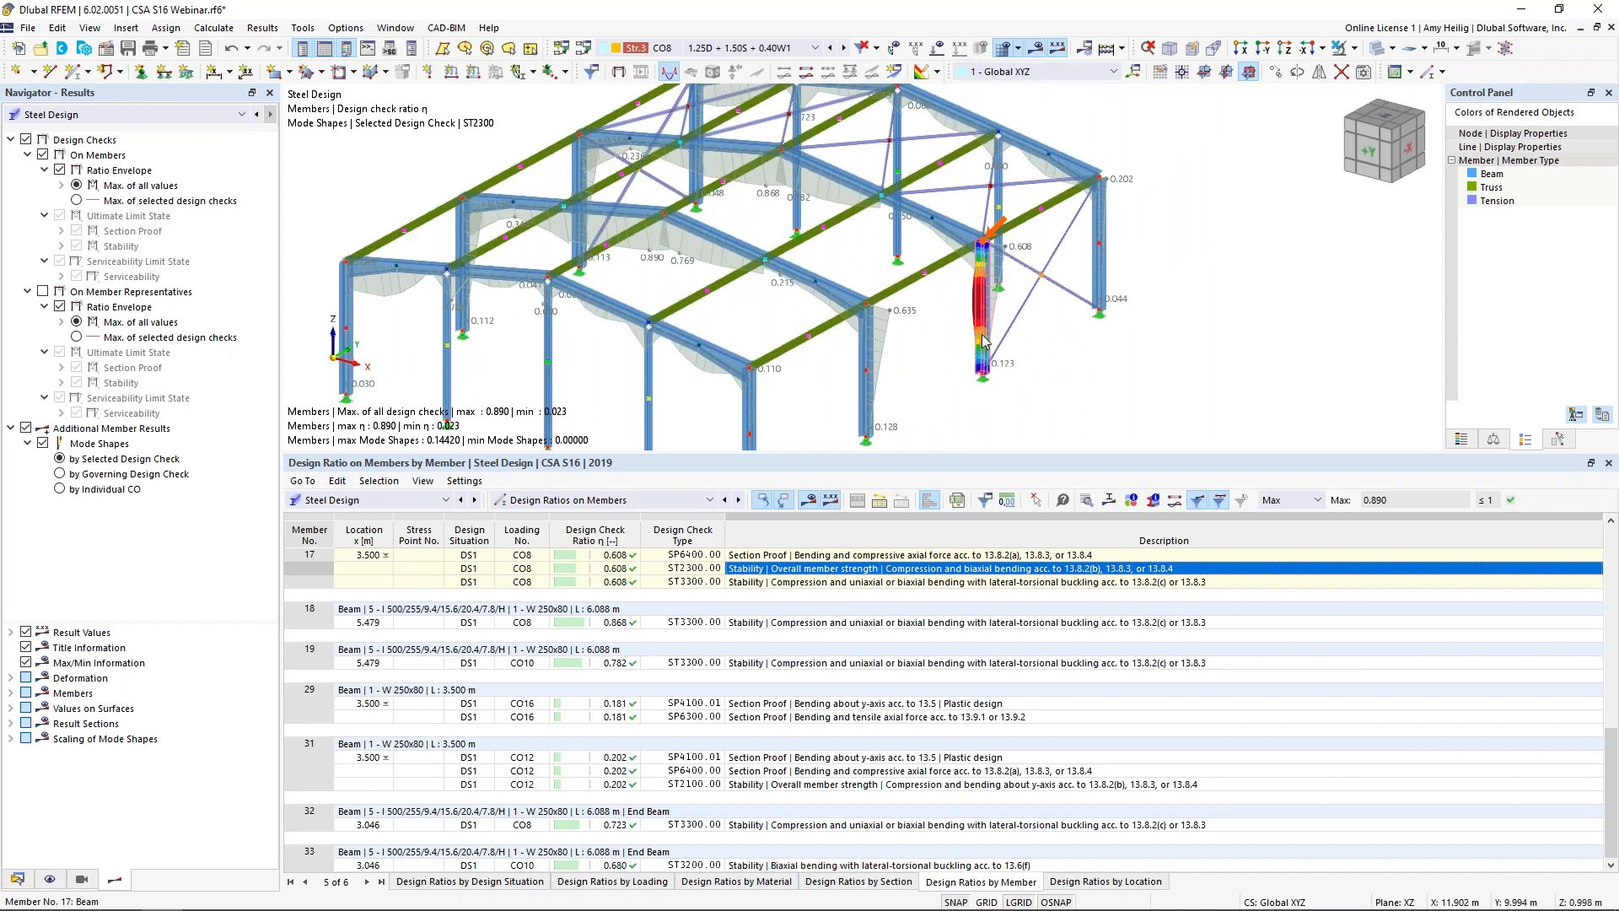
{"action": "scroll", "coordinate": [983, 341], "scroll_direction": "up", "scroll_amount": 1}
{"action": "scroll", "coordinate": [983, 341], "scroll_direction": "up", "scroll_amount": 2}
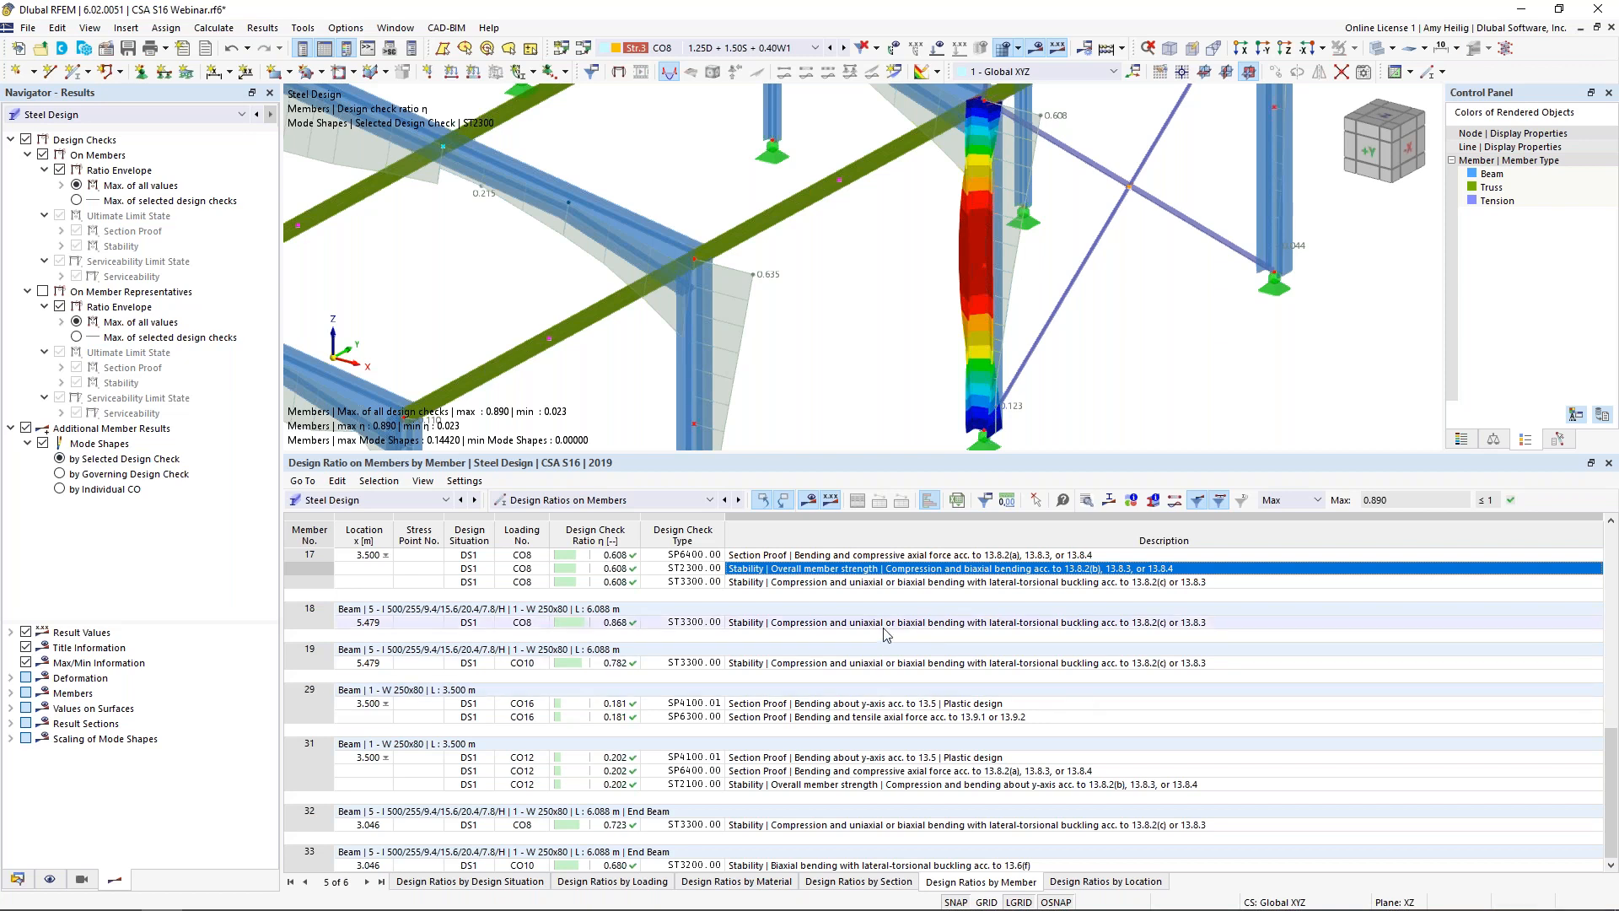
- Open the design check details of member 17's ST2300 check and review its formulas down to the final design ratio
{"action": "left_click", "coordinate": [1090, 502]}
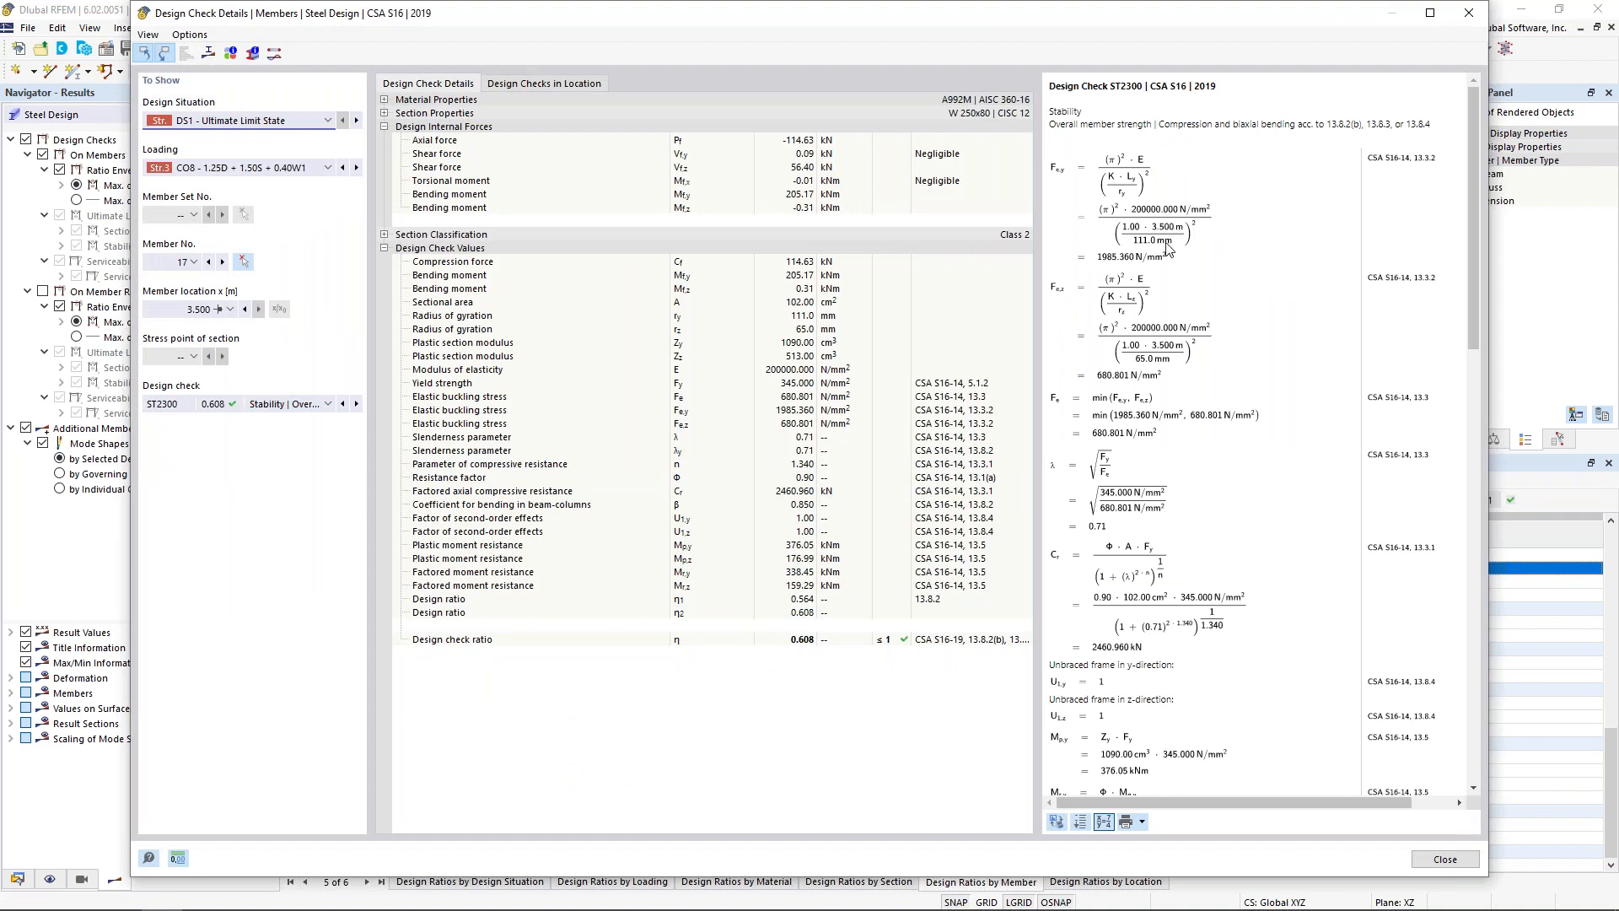
{"action": "scroll", "coordinate": [1167, 247], "scroll_direction": "down", "scroll_amount": 10}
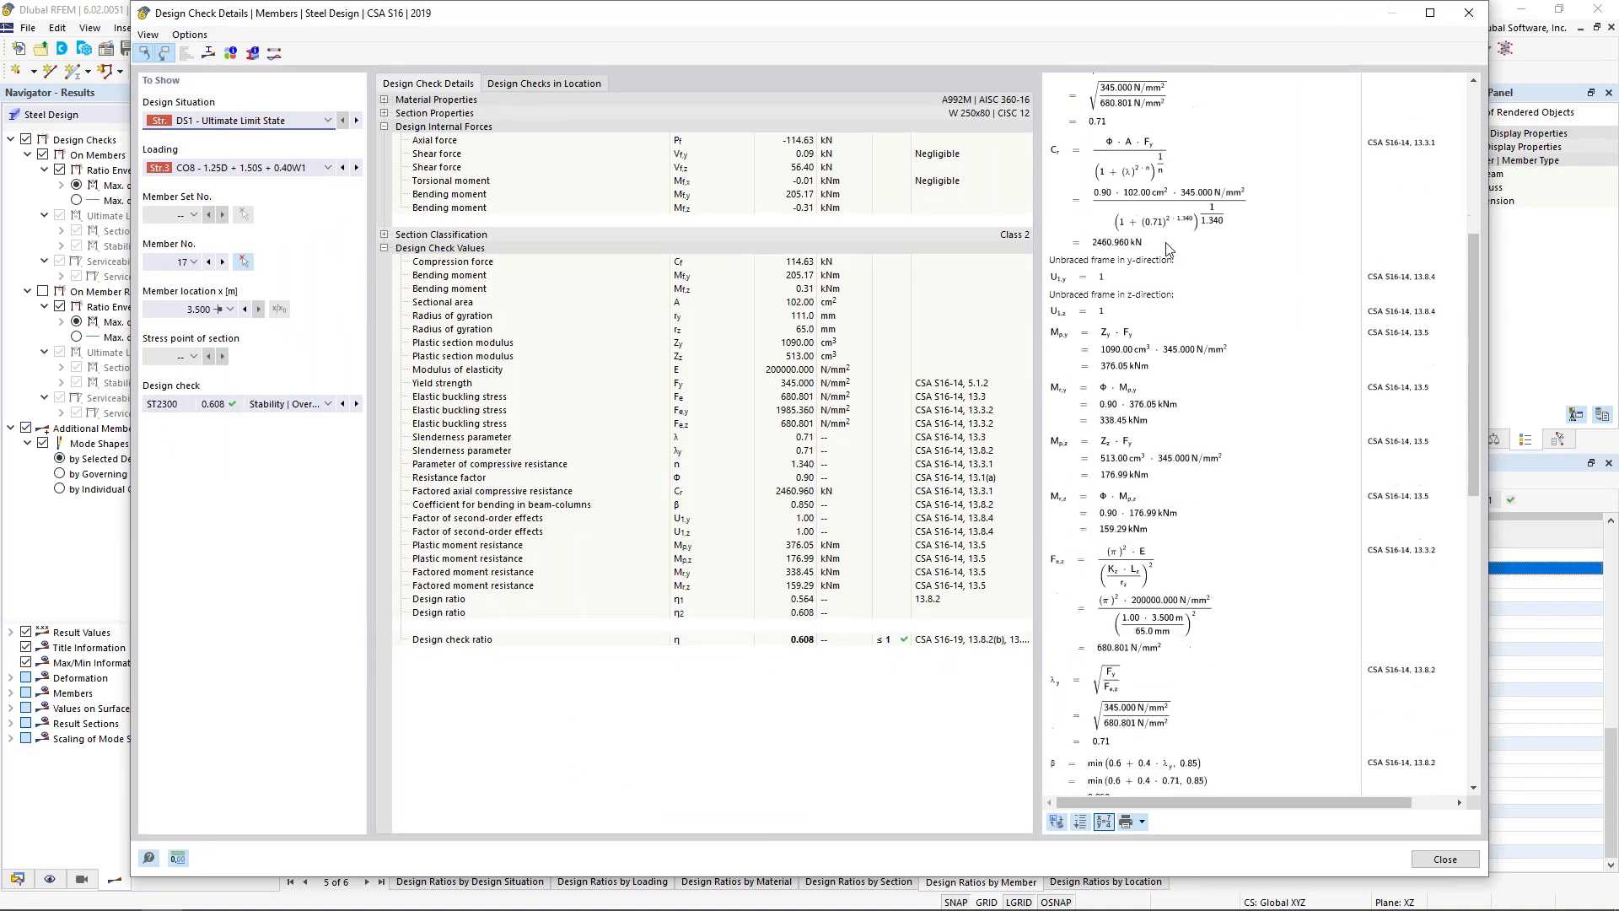
{"action": "scroll", "coordinate": [1167, 247], "scroll_direction": "down", "scroll_amount": 5}
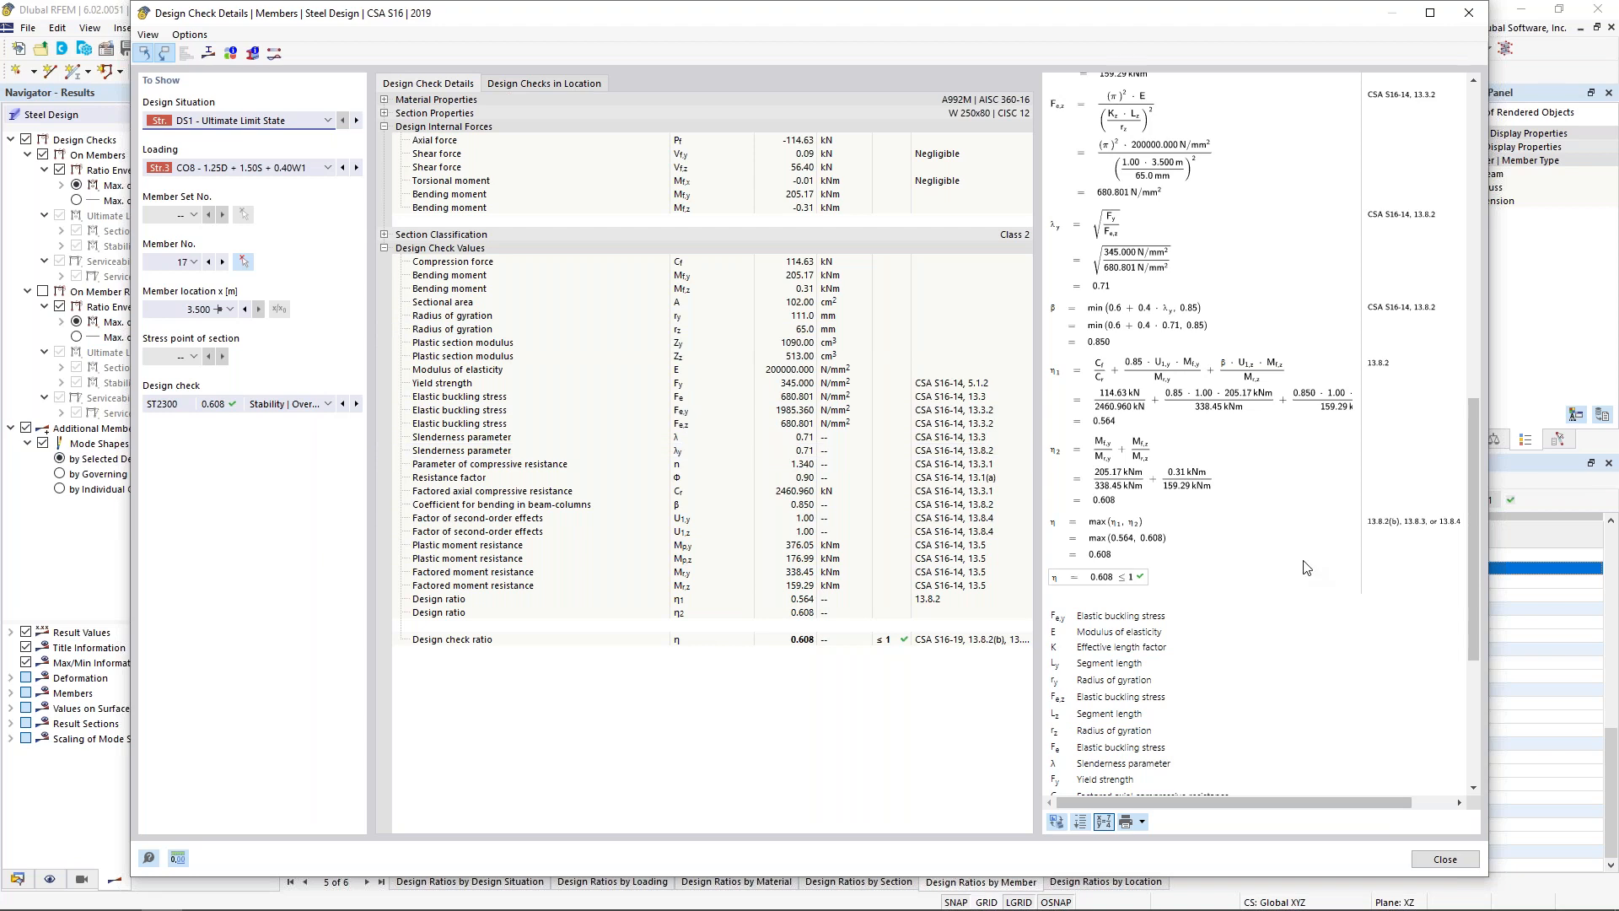
- Expand the section classification with the details of Element No. 1 and review the interaction formulas of check ST2300
{"action": "left_click", "coordinate": [385, 235]}
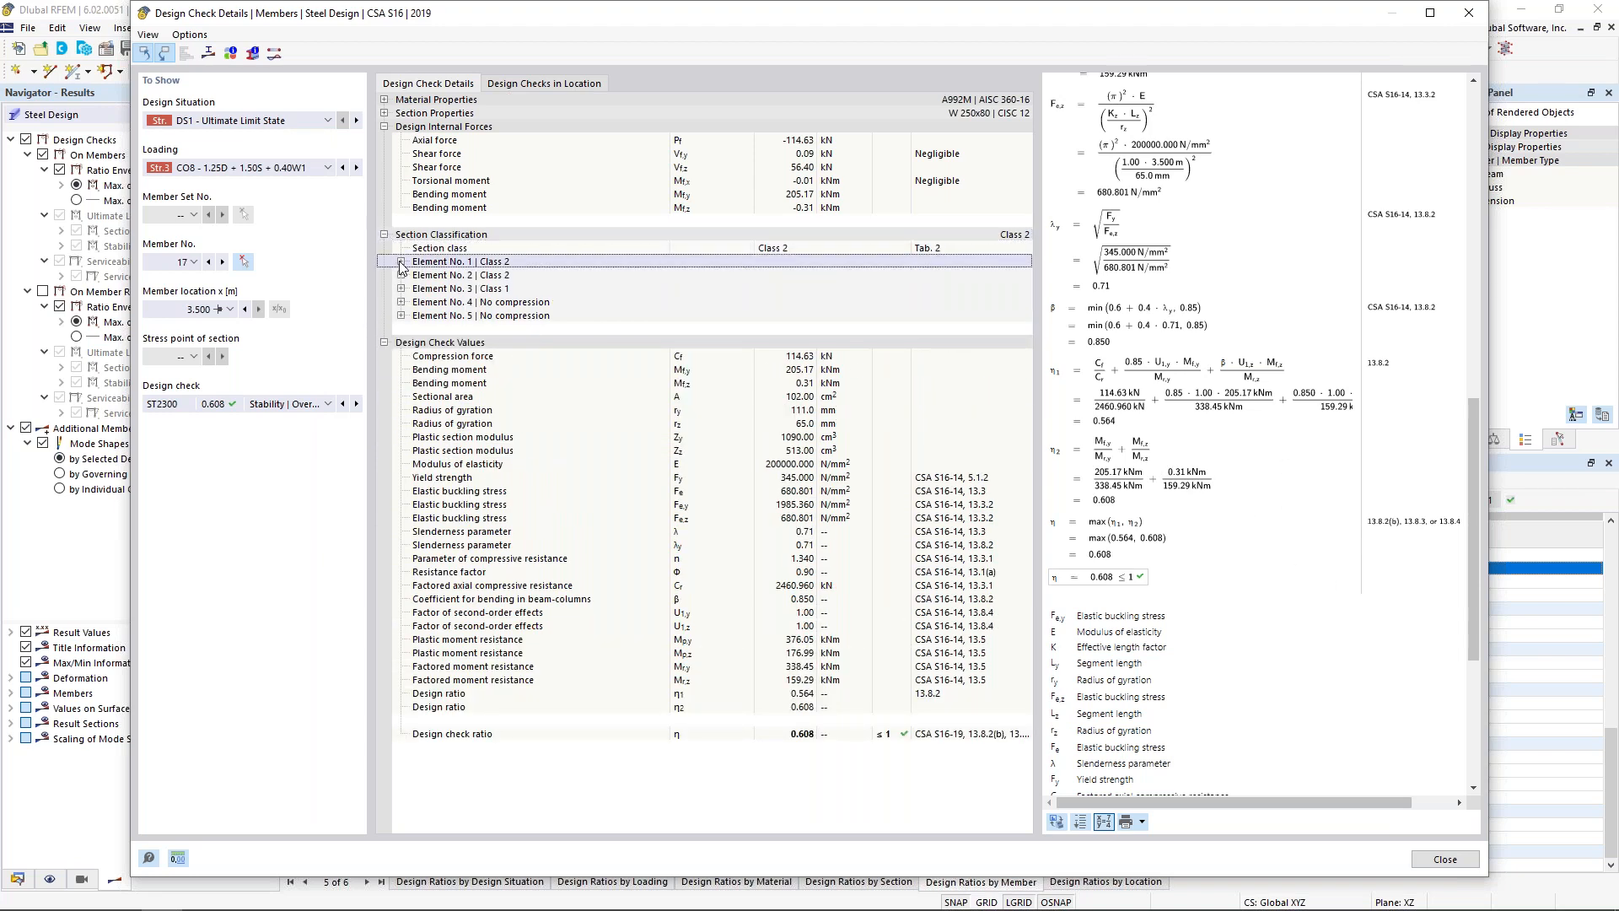
{"action": "left_click", "coordinate": [402, 262]}
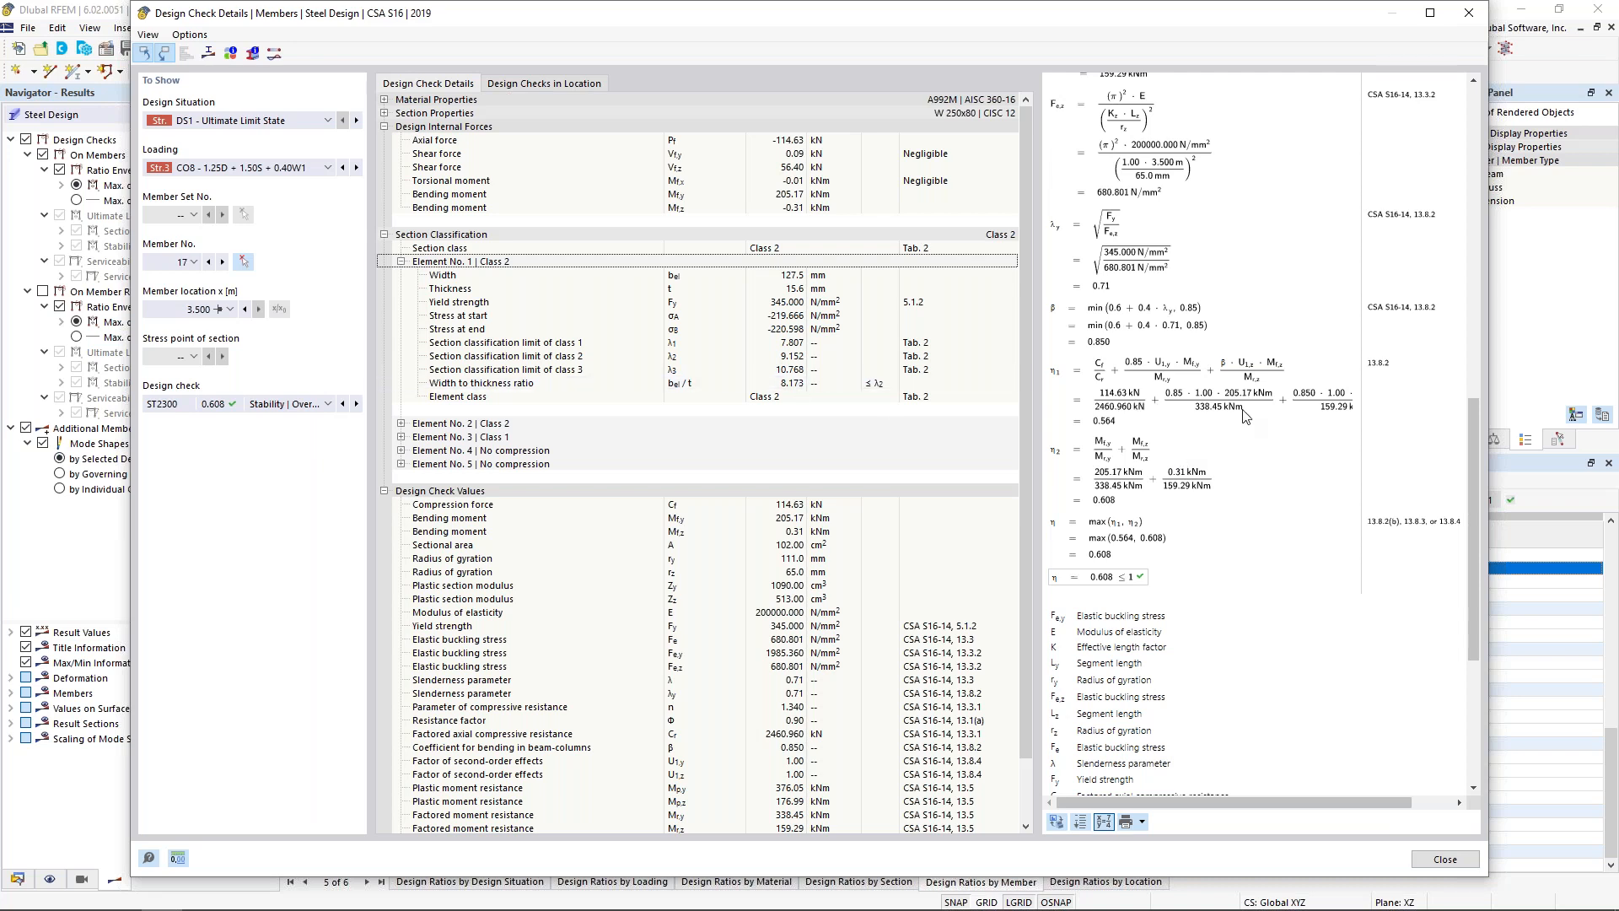
{"action": "scroll", "coordinate": [1241, 440], "scroll_direction": "up", "scroll_amount": 3}
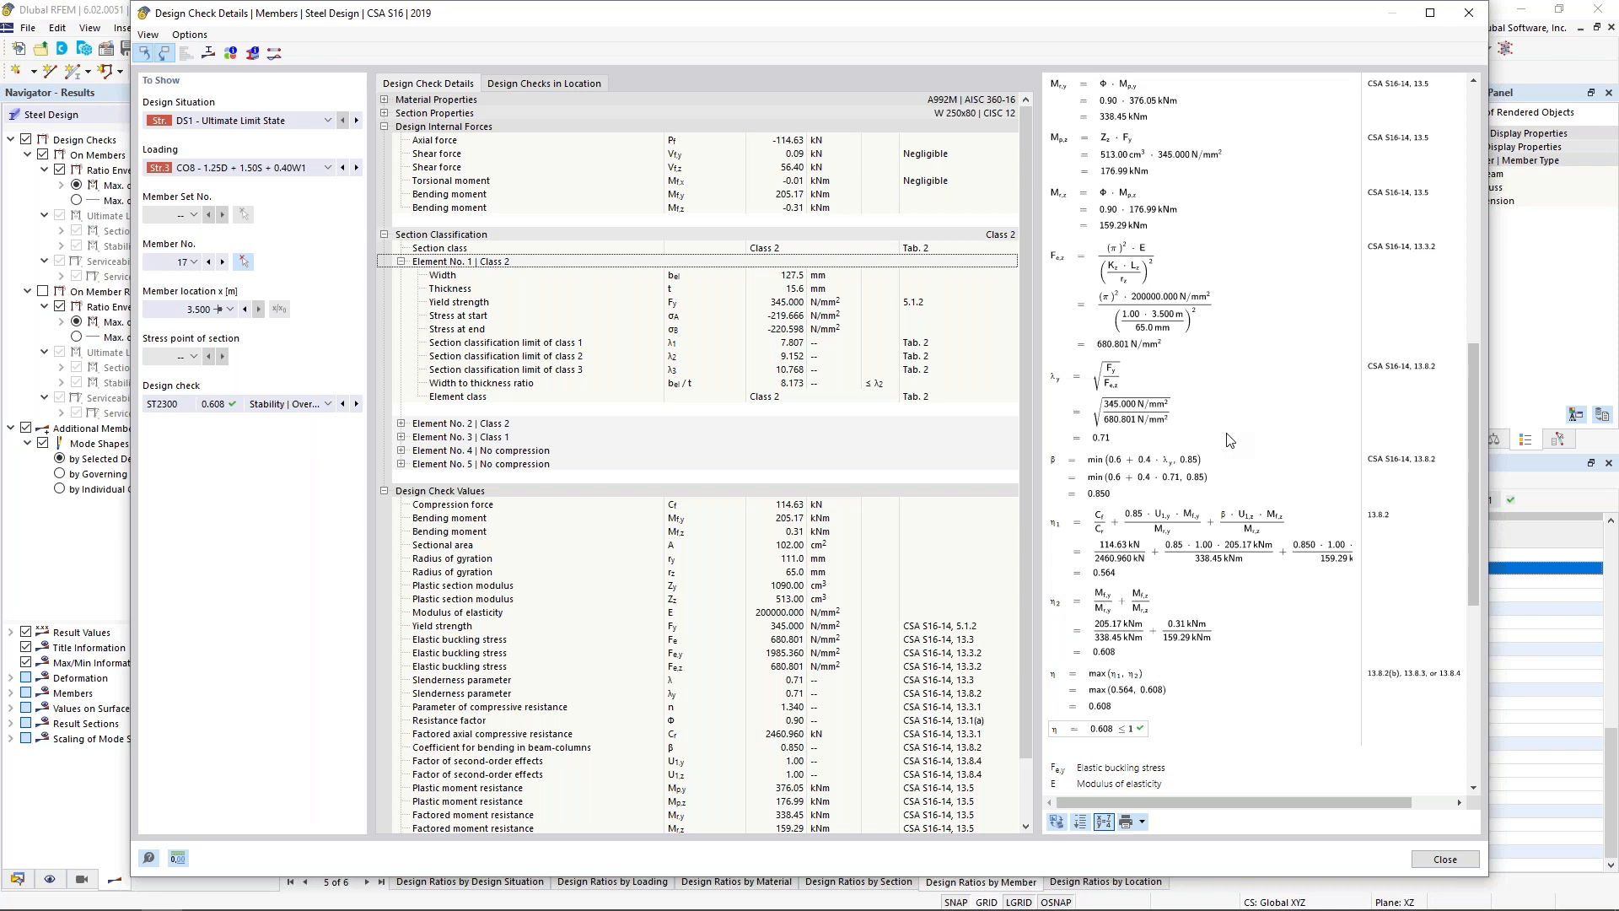
- Examine member 17's section stress diagrams for normal force, bending moment about the y-axis, shear force in the y-axis and von Mises equivalent stress
{"action": "left_click", "coordinate": [208, 53]}
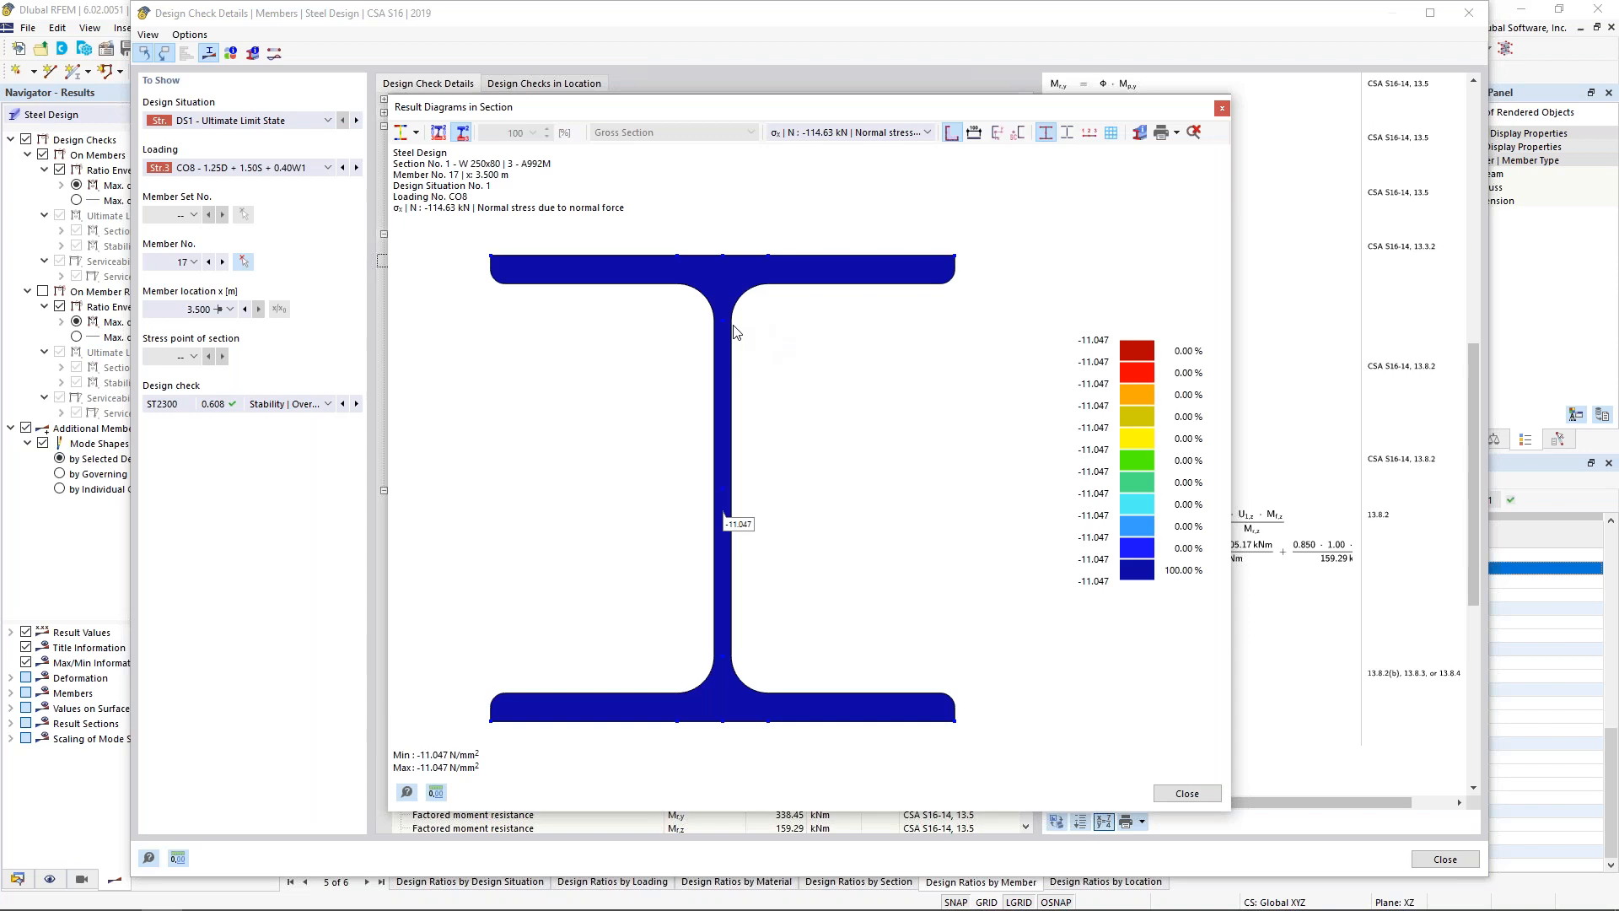
{"action": "left_click", "coordinate": [871, 138]}
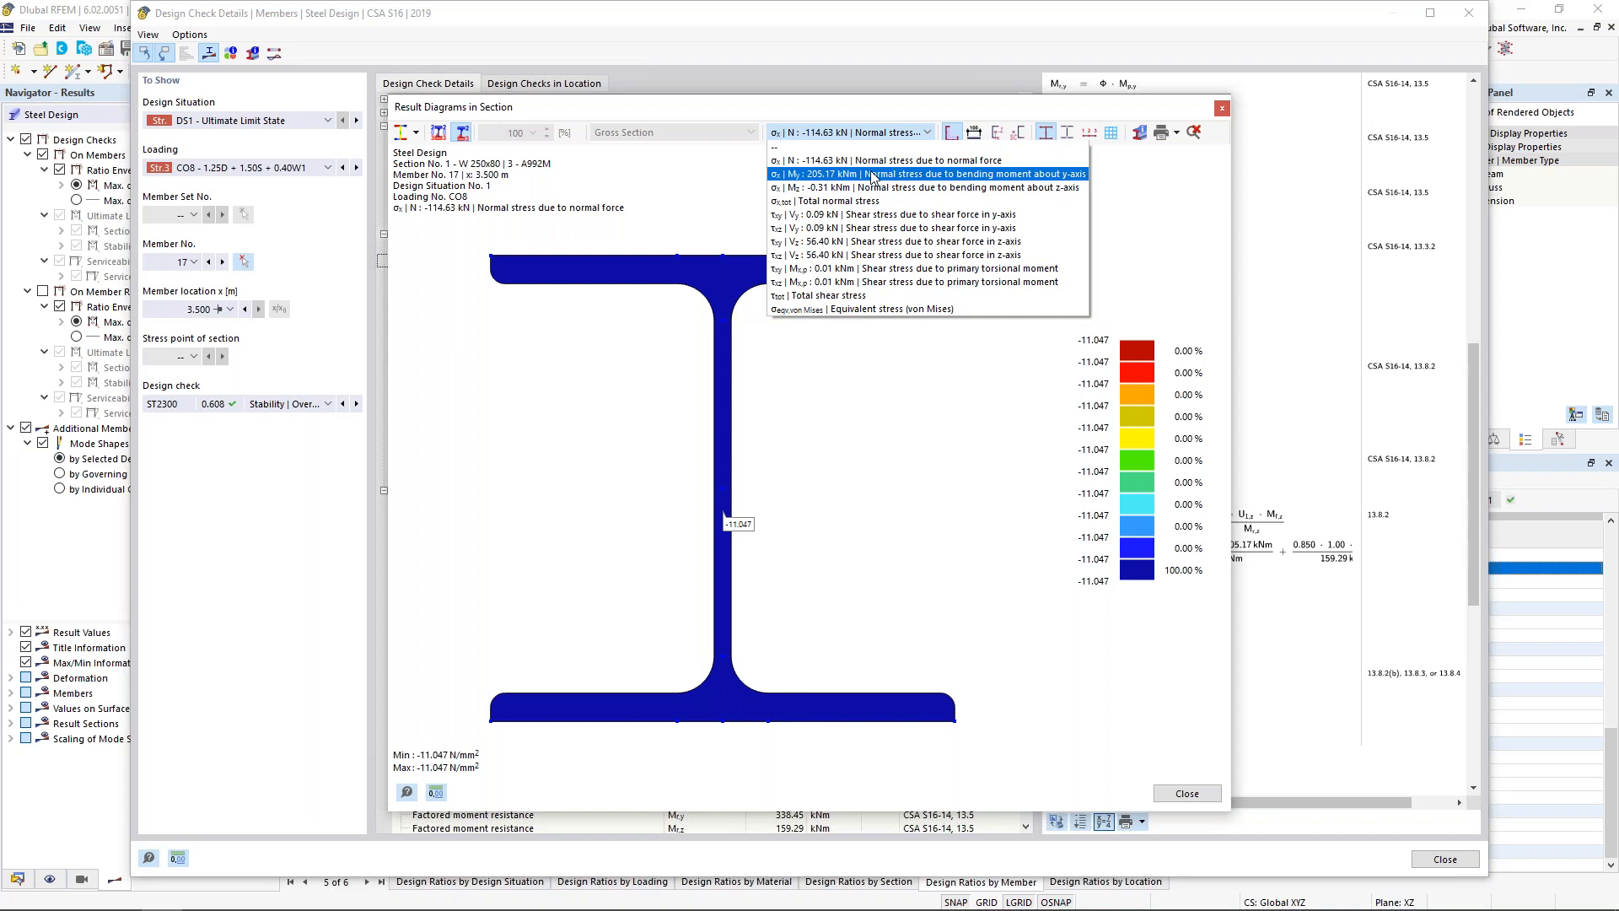
{"action": "left_click", "coordinate": [871, 176]}
{"action": "left_click", "coordinate": [873, 135]}
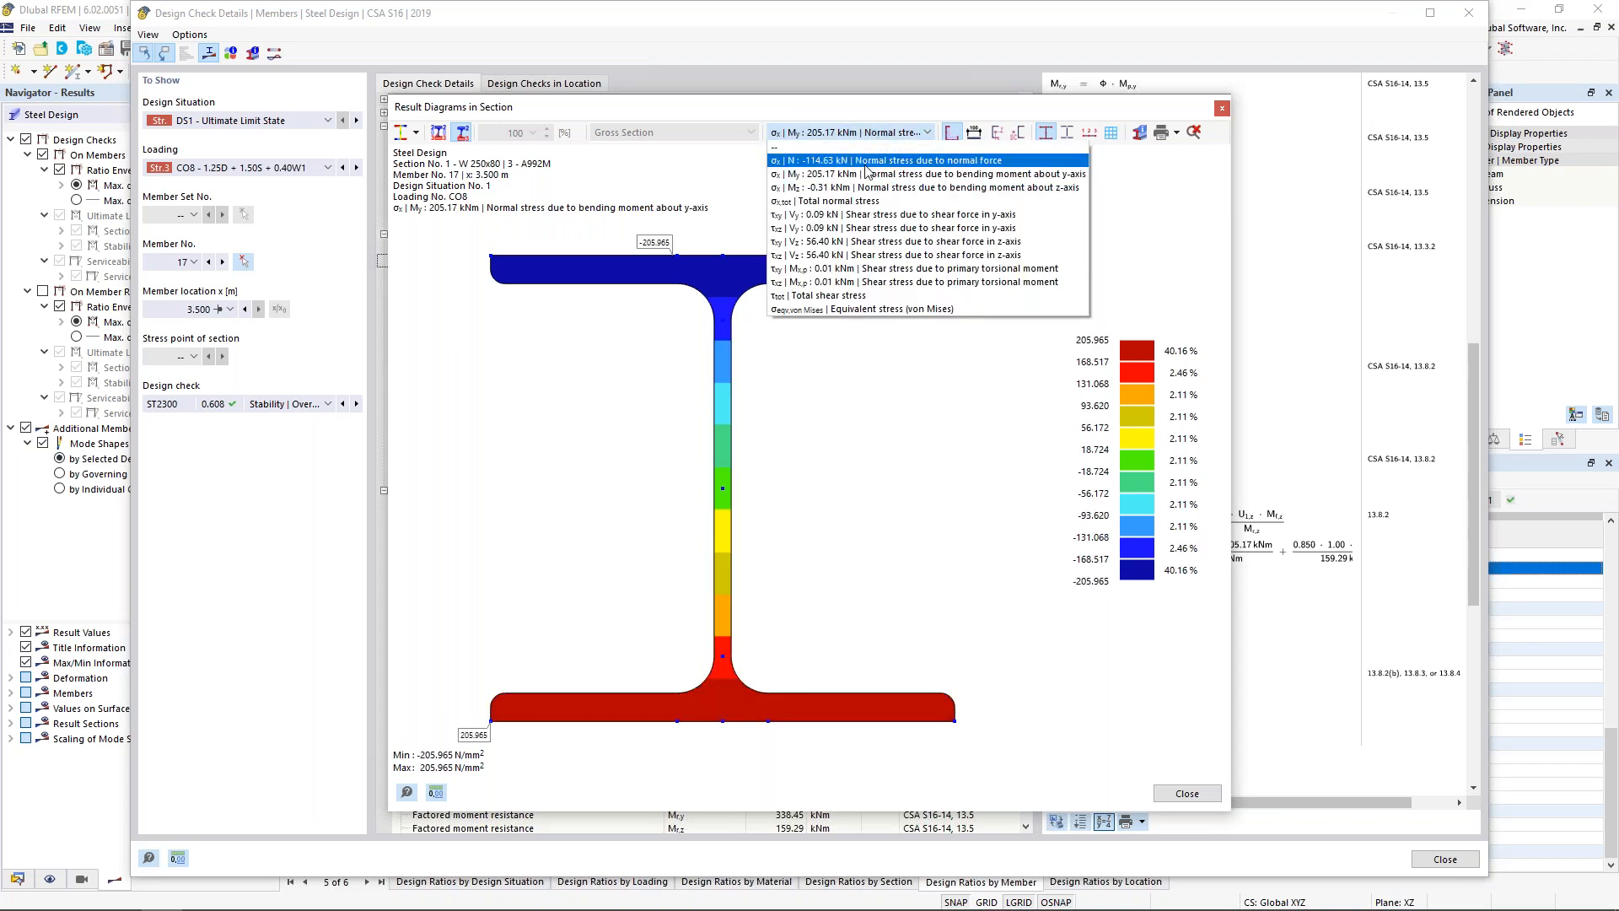
{"action": "left_click", "coordinate": [854, 227]}
{"action": "left_click", "coordinate": [869, 135]}
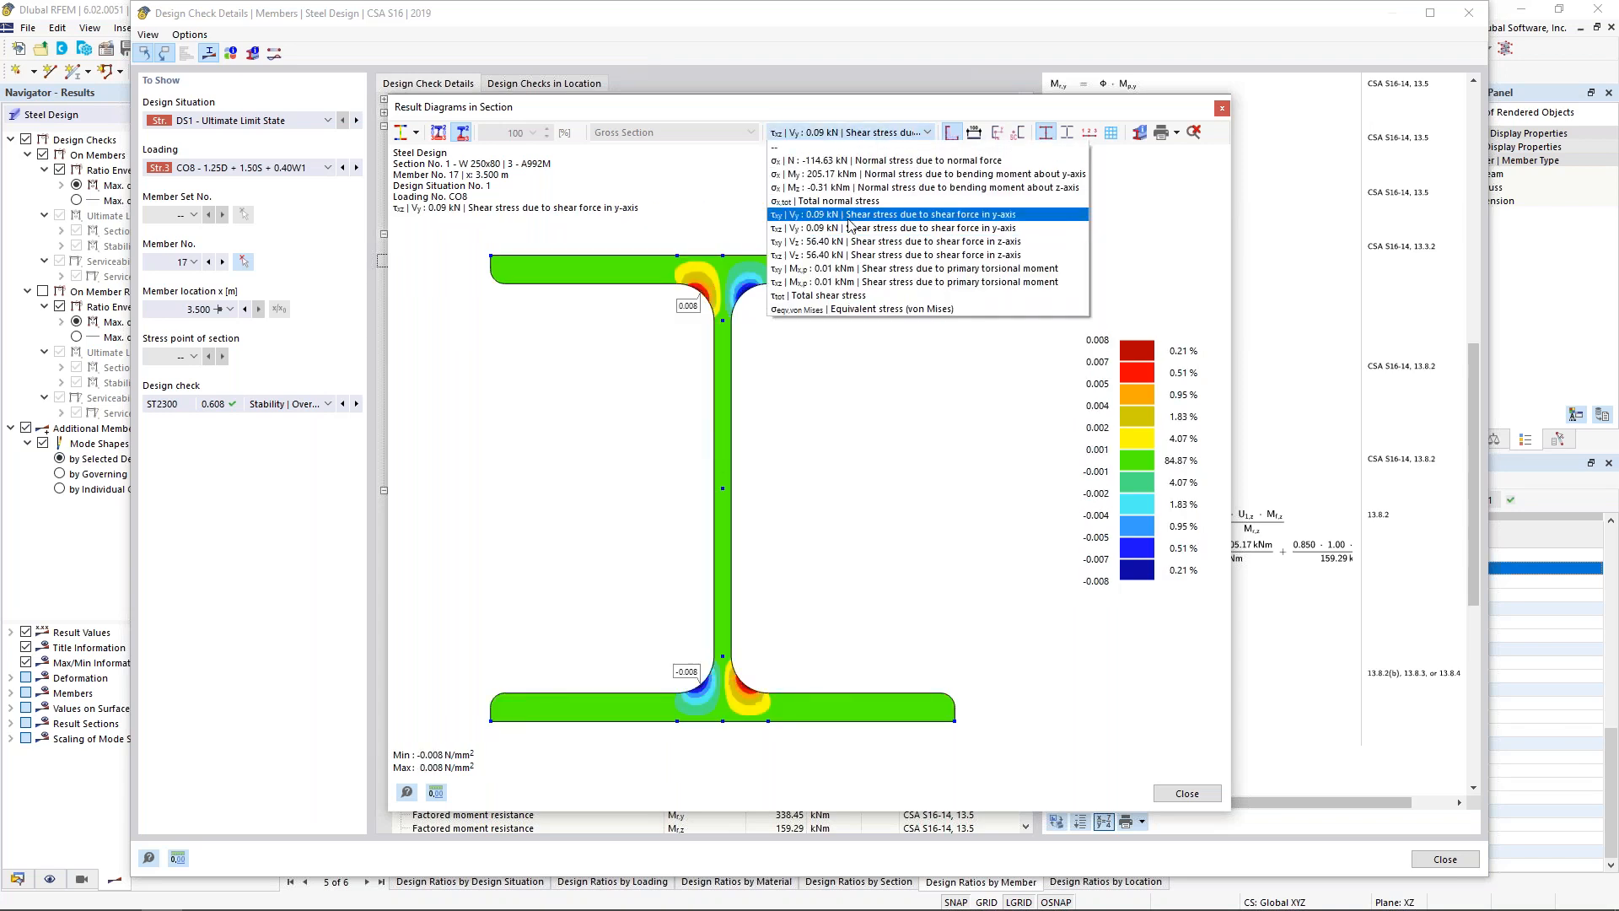
{"action": "left_click", "coordinate": [833, 309]}
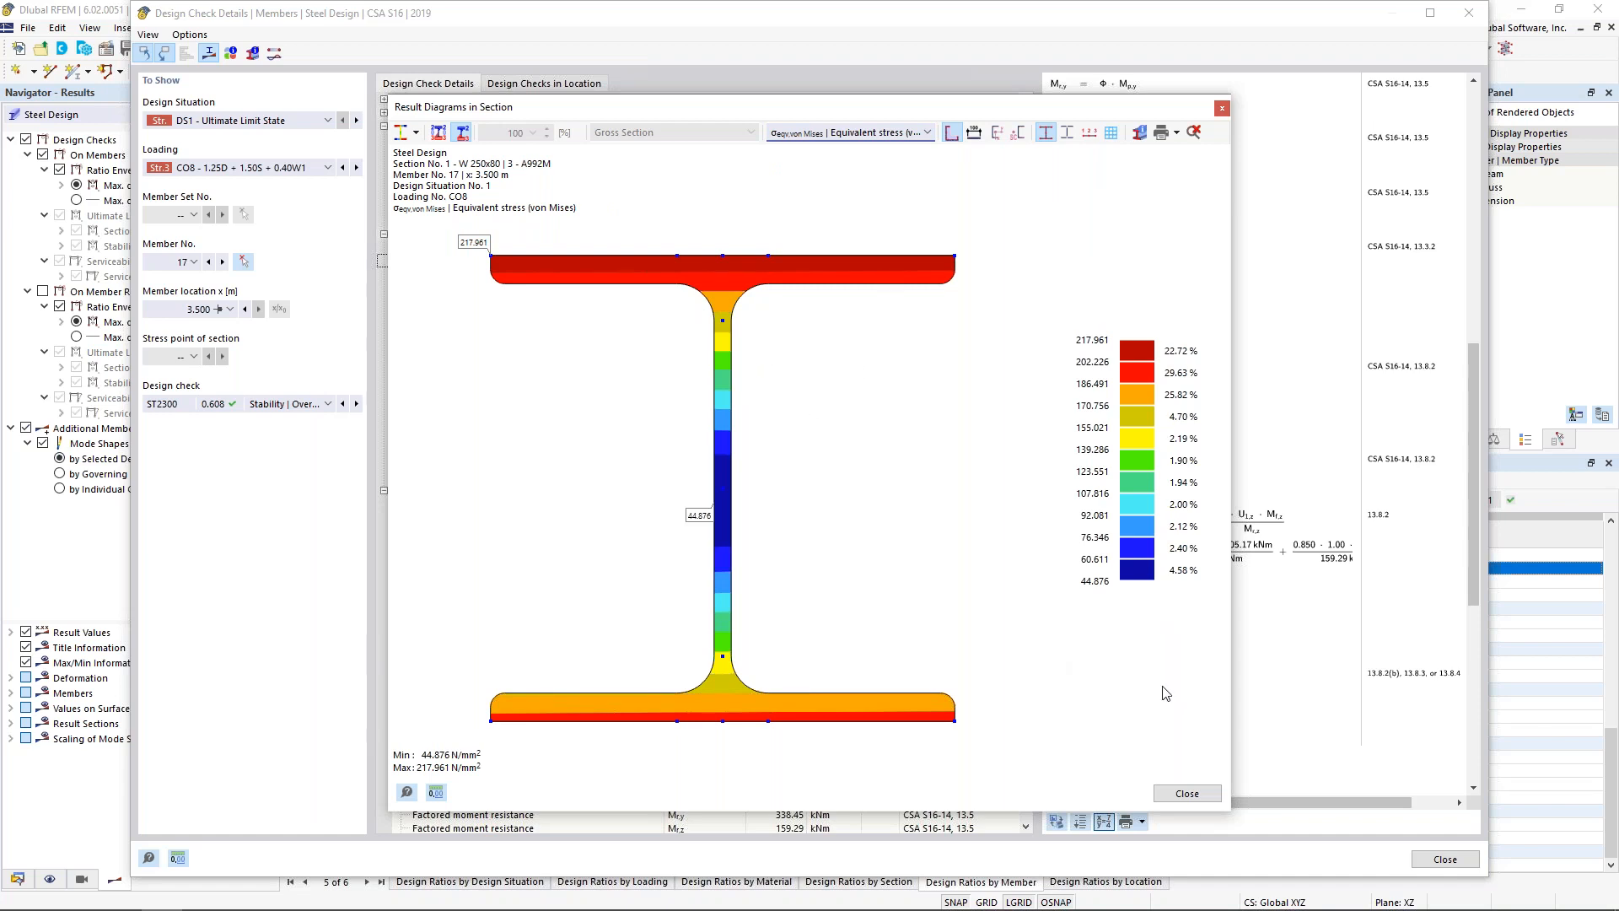
{"action": "left_click", "coordinate": [1186, 792]}
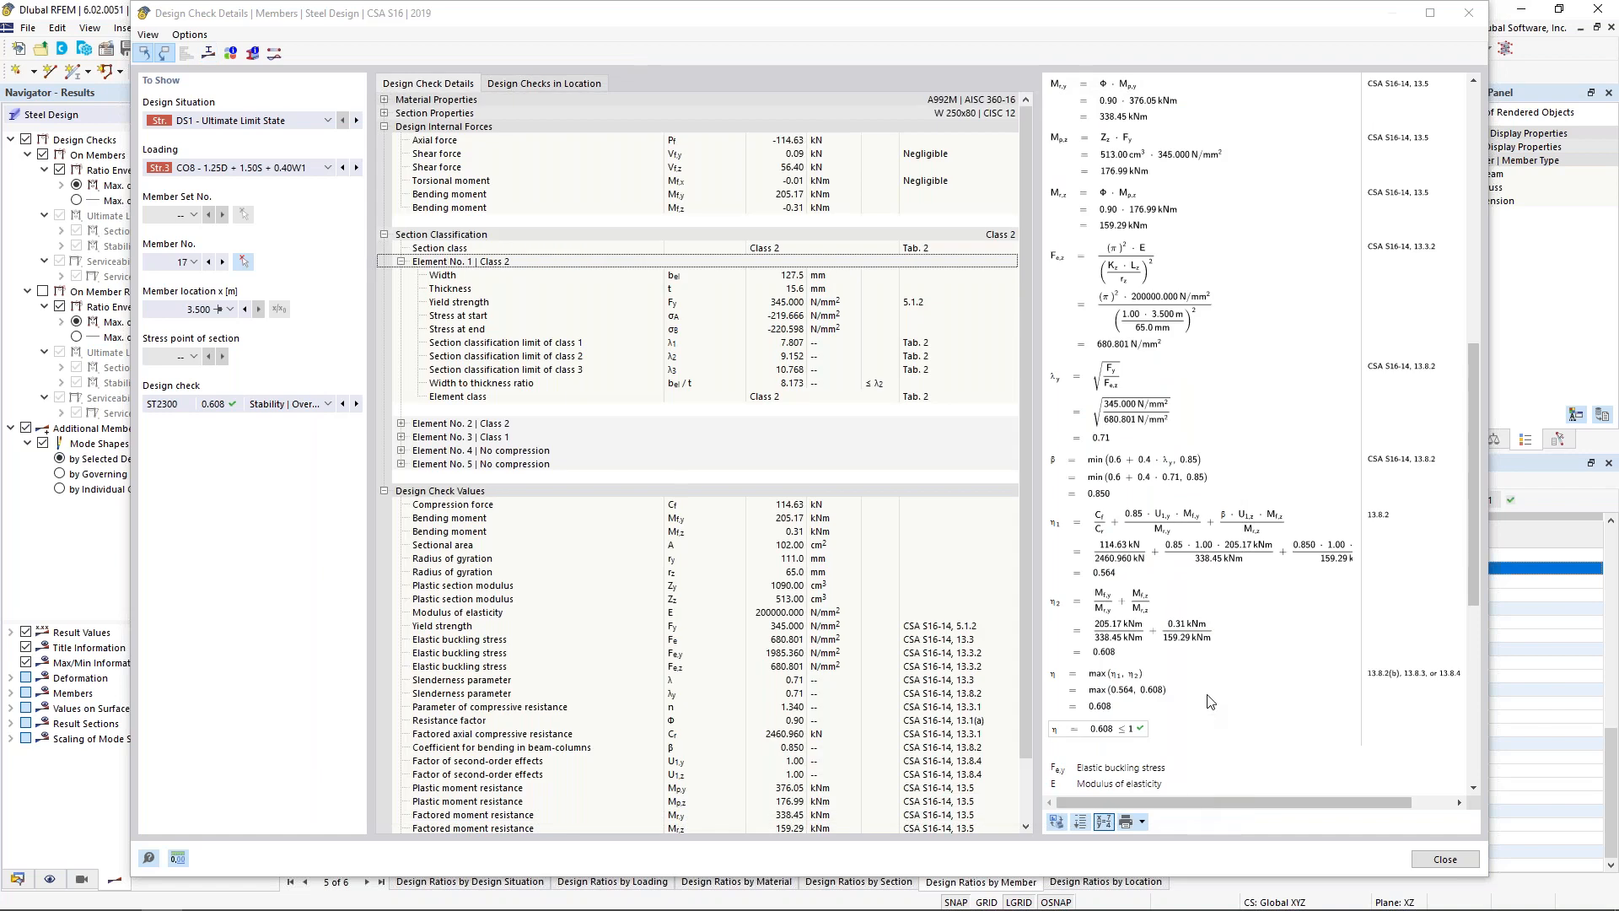
- Switch to the PowerPoint slide show at the O.2 Reduced Stiffness Requirements slide
{"action": "key", "text": "super+Tab"}
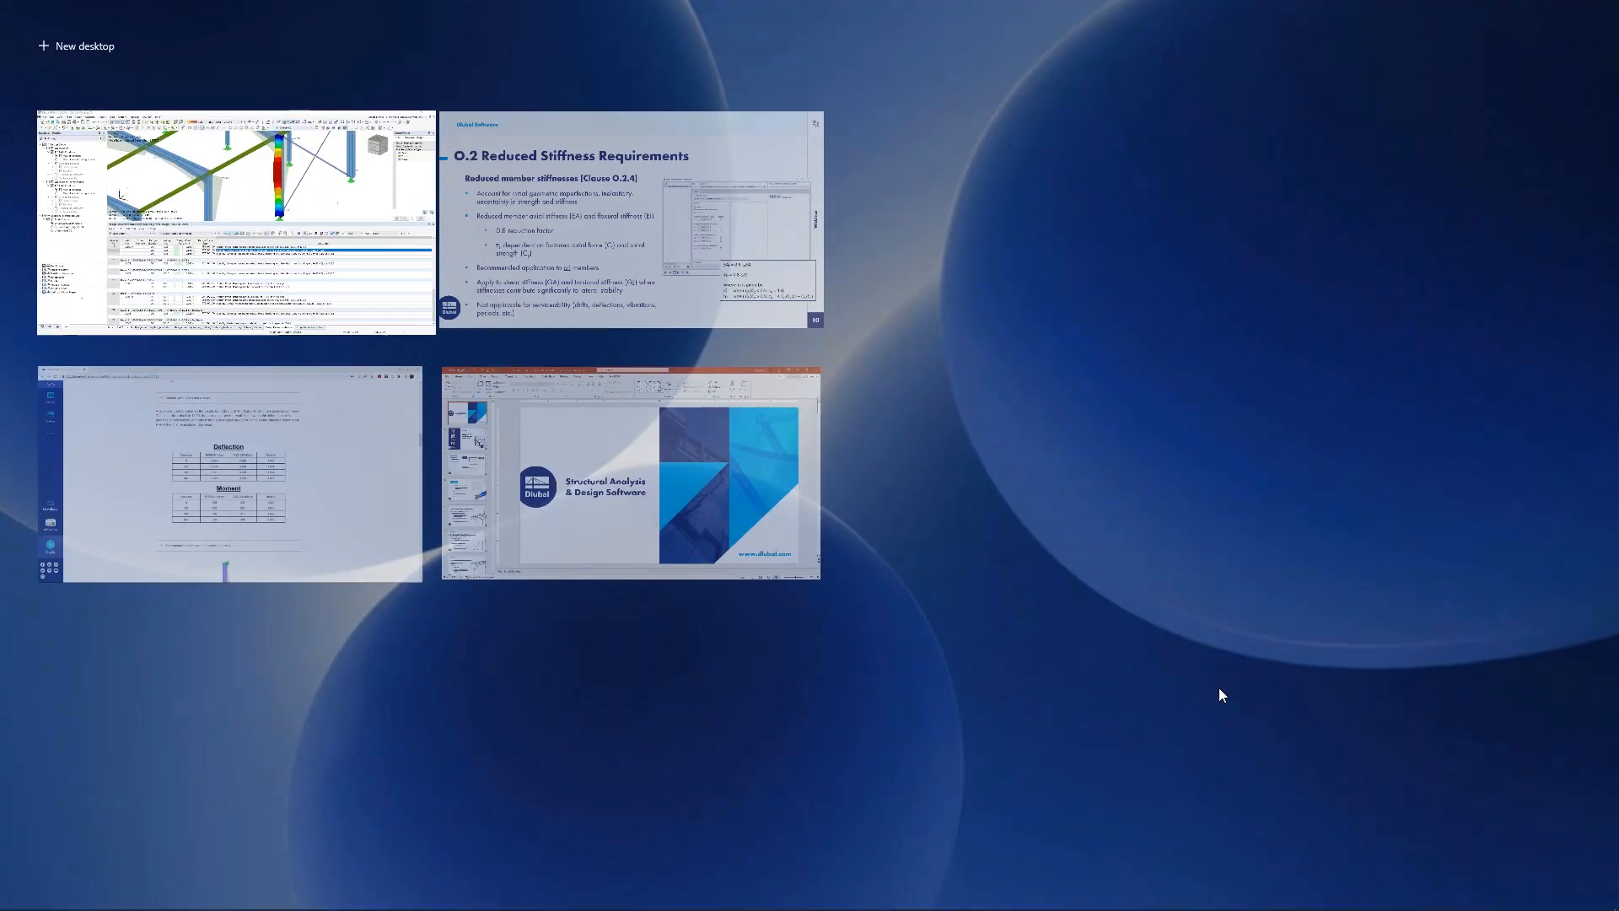
{"action": "left_click", "coordinate": [676, 249]}
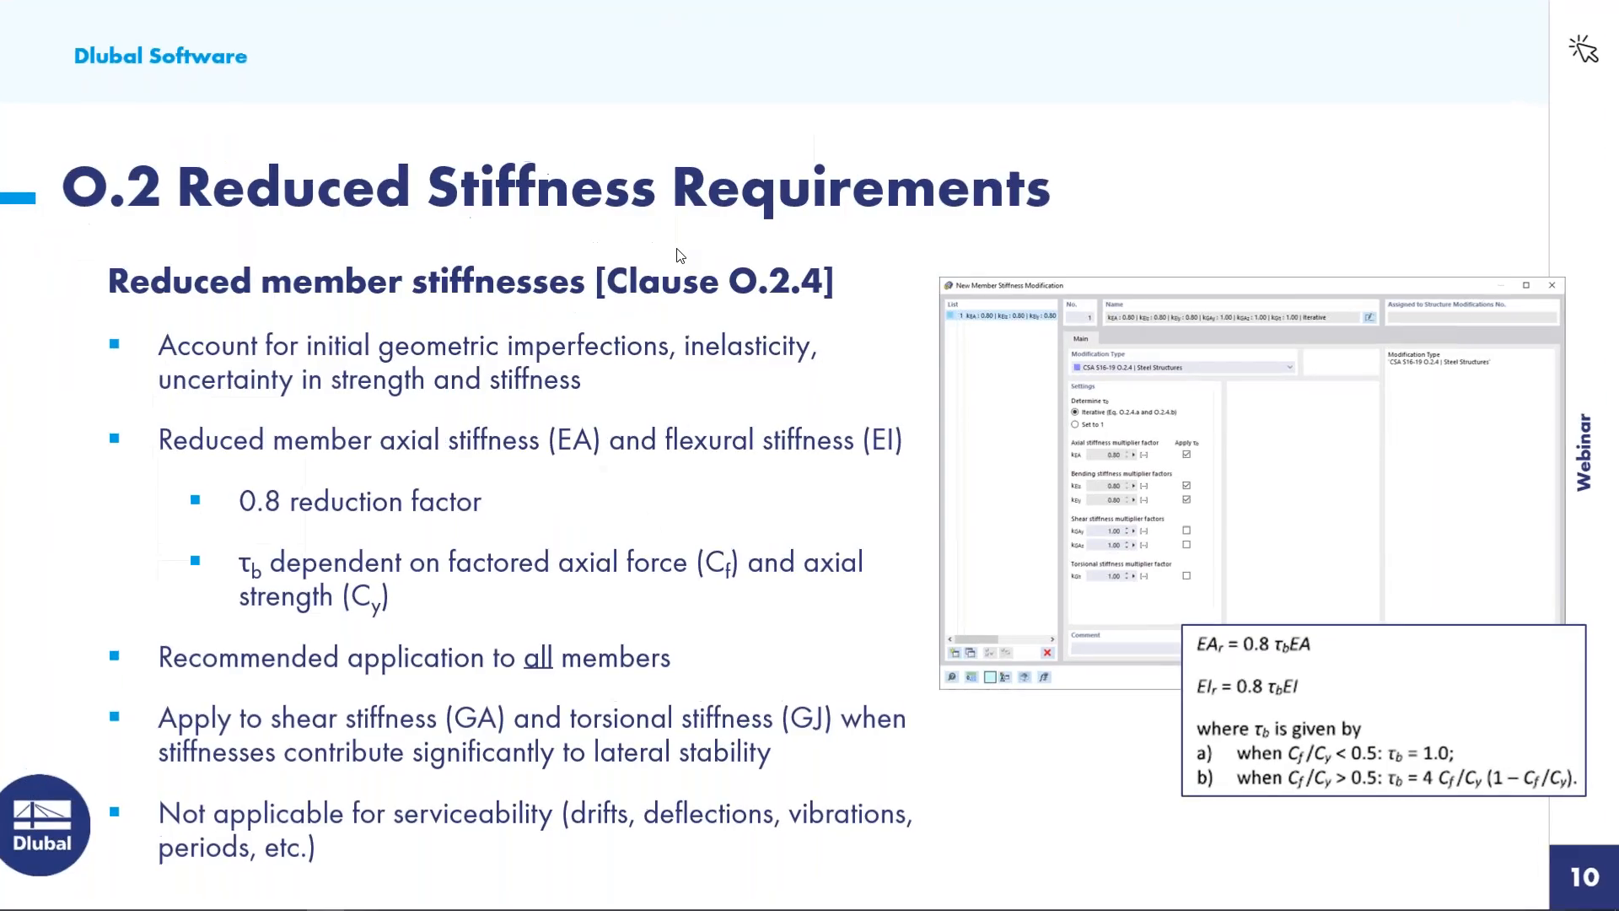